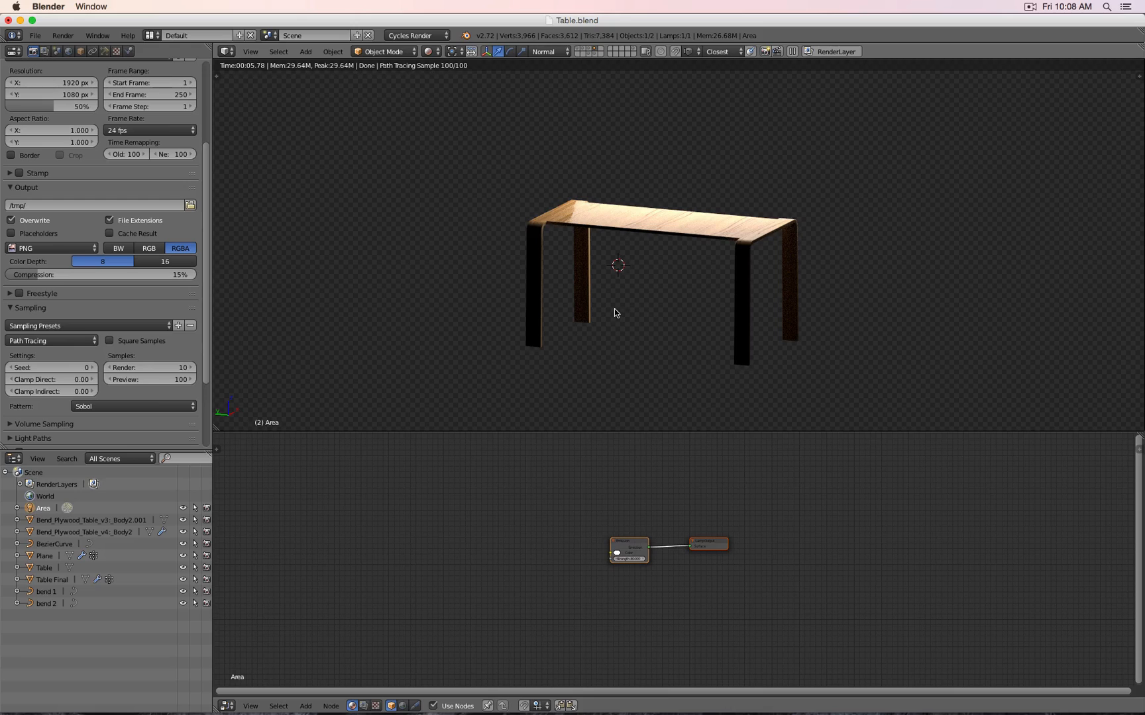
Display the scene in wireframe and delete the area lamp beside the table
{"action": "key", "text": "z"}
{"action": "key", "text": "z"}
{"action": "key", "text": "KP_7"}
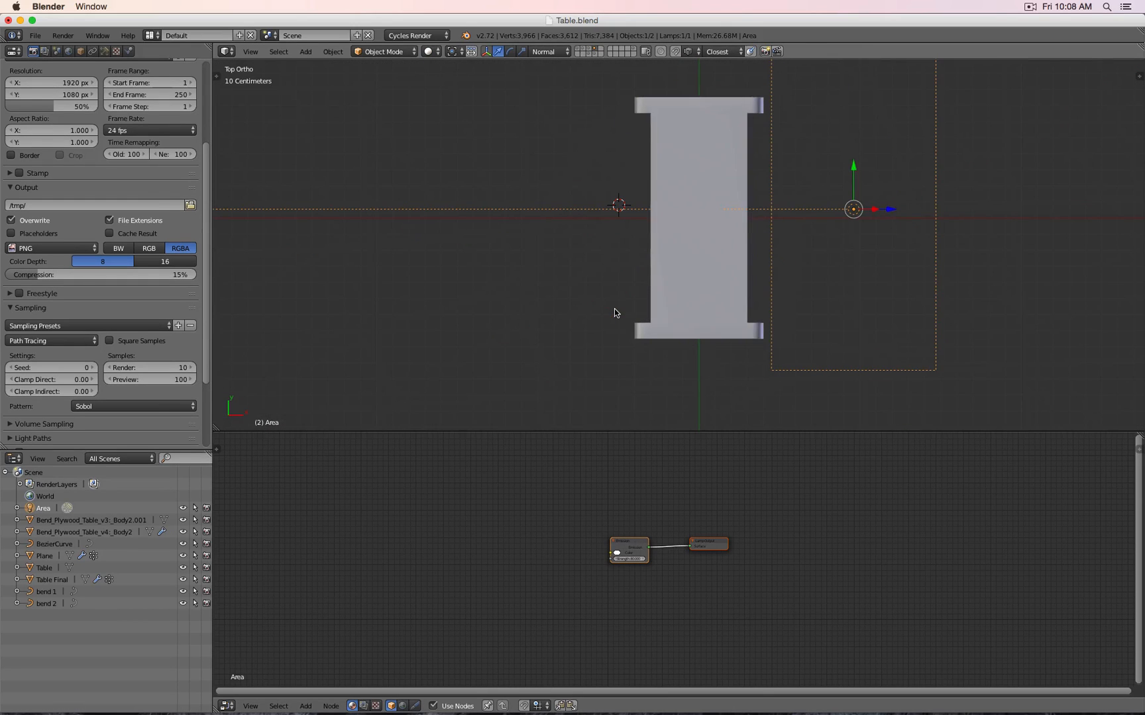
{"action": "key", "text": "z"}
{"action": "key", "text": "x"}
{"action": "left_click", "coordinate": [899, 268]}
{"action": "scroll", "coordinate": [755, 239], "scroll_direction": "down", "scroll_amount": 1}
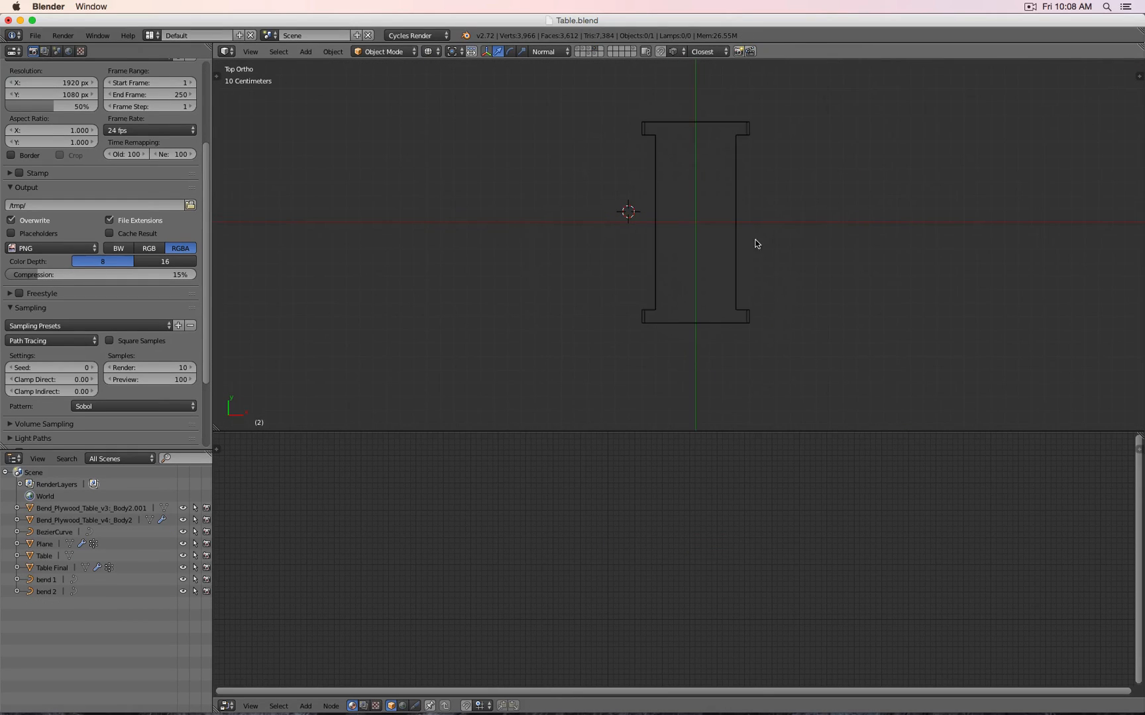
Add a plane mesh to the scene for the table's backdrop
{"action": "key", "text": "shift+a"}
{"action": "mouse_move", "coordinate": [717, 235]}
{"action": "left_click", "coordinate": [753, 236]}
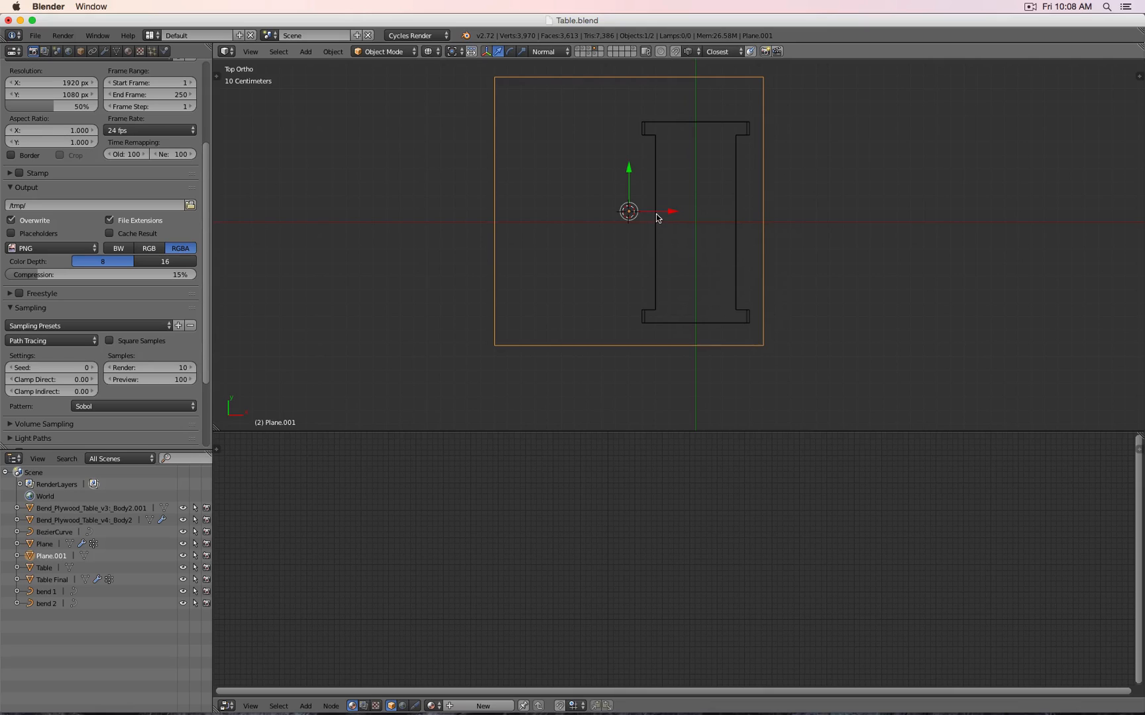
Set the new plane's location to 0 on X, Y and Z
{"action": "key", "text": "n"}
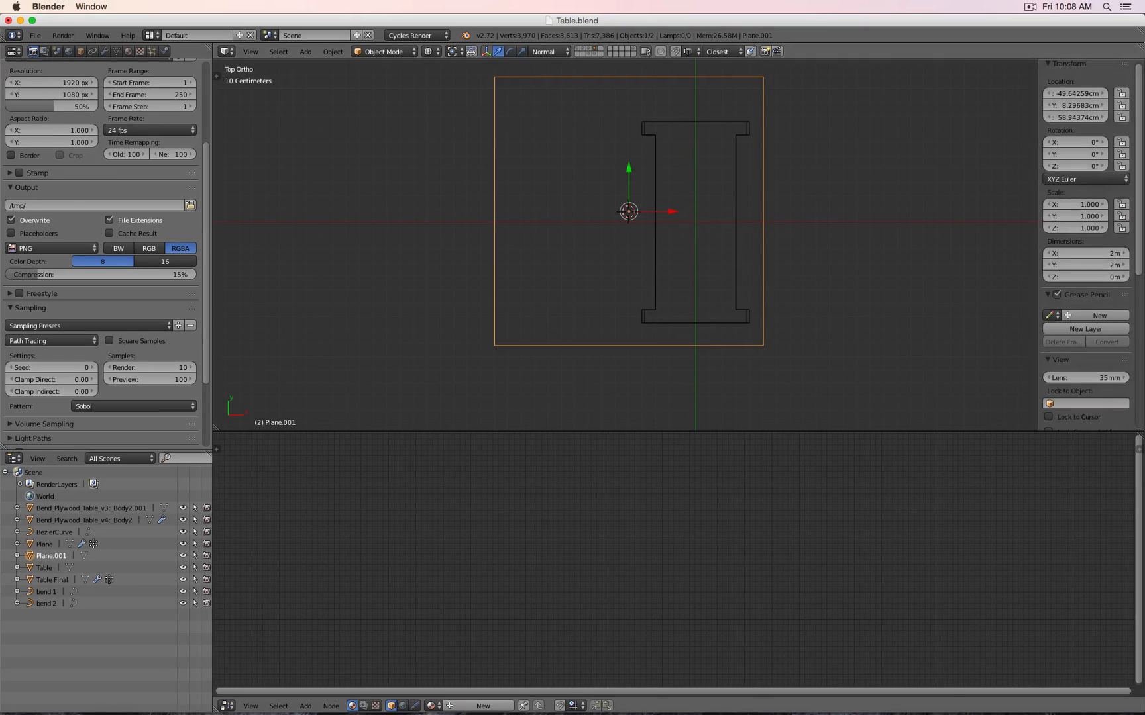
{"action": "double_click", "coordinate": [1072, 93]}
{"action": "key", "text": "Tab"}
{"action": "type", "text": "0"}
{"action": "key", "text": "Tab"}
{"action": "type", "text": "0"}
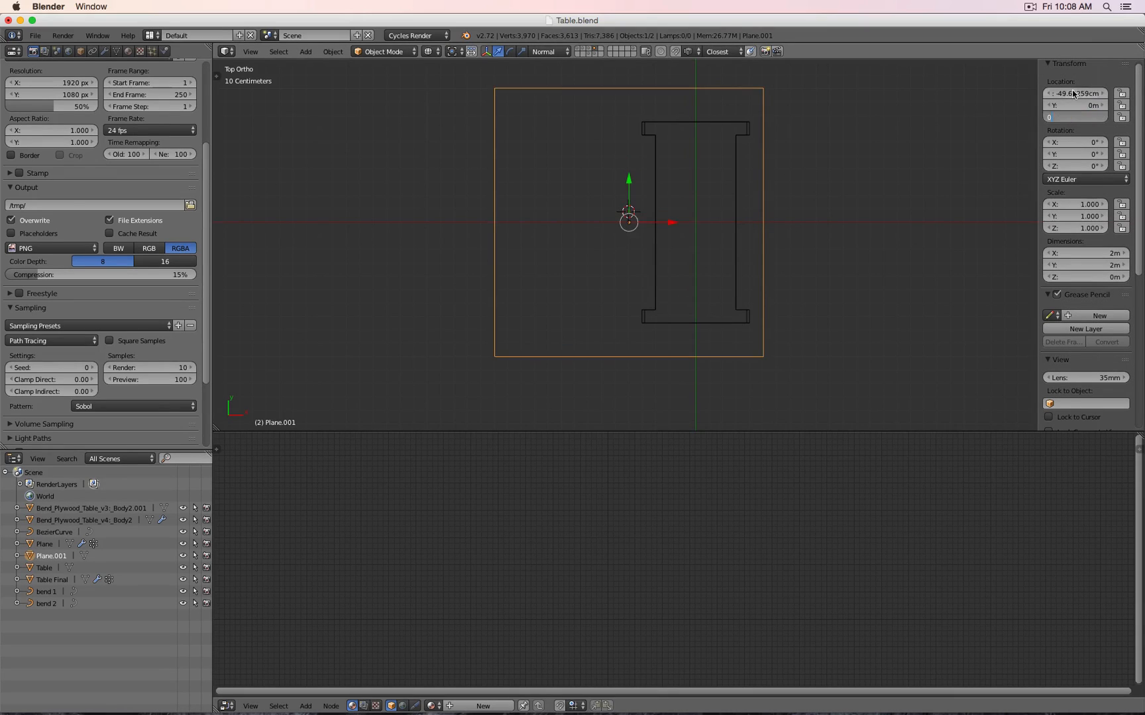
{"action": "key", "text": "Tab"}
{"action": "type", "text": "0"}
{"action": "key", "text": "Return"}
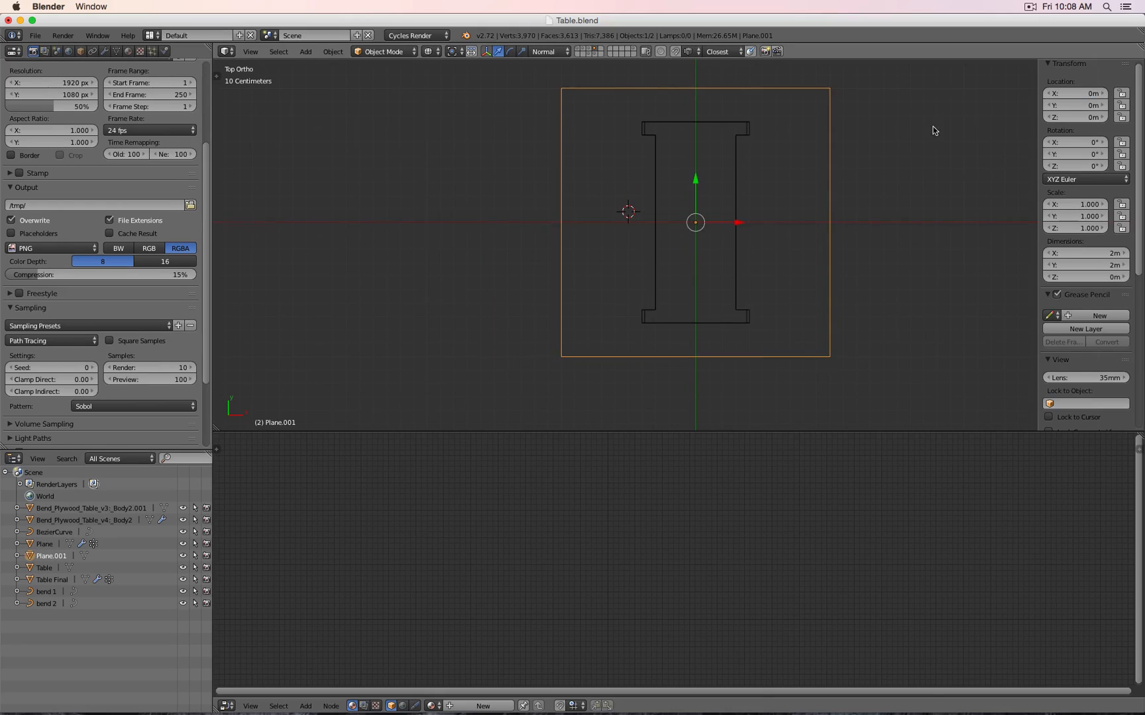
Scale the plane's mesh in Edit Mode up to about 3.58 m square
{"action": "scroll", "coordinate": [828, 149], "scroll_direction": "down", "scroll_amount": 3}
{"action": "key", "text": "Tab"}
{"action": "key", "text": "s"}
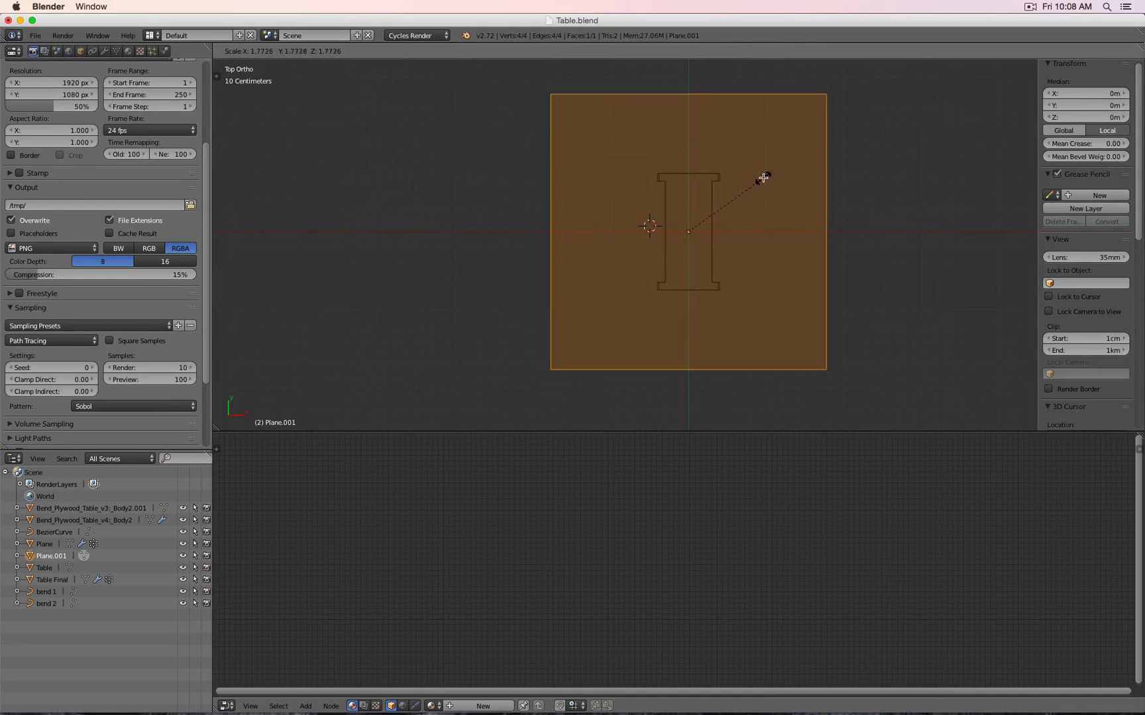
{"action": "left_click", "coordinate": [744, 179]}
Extrude the plane's edge on the negative X side outward and upward to about X -3.14 m, Z 2.98 m
{"action": "right_click", "coordinate": [548, 116]}
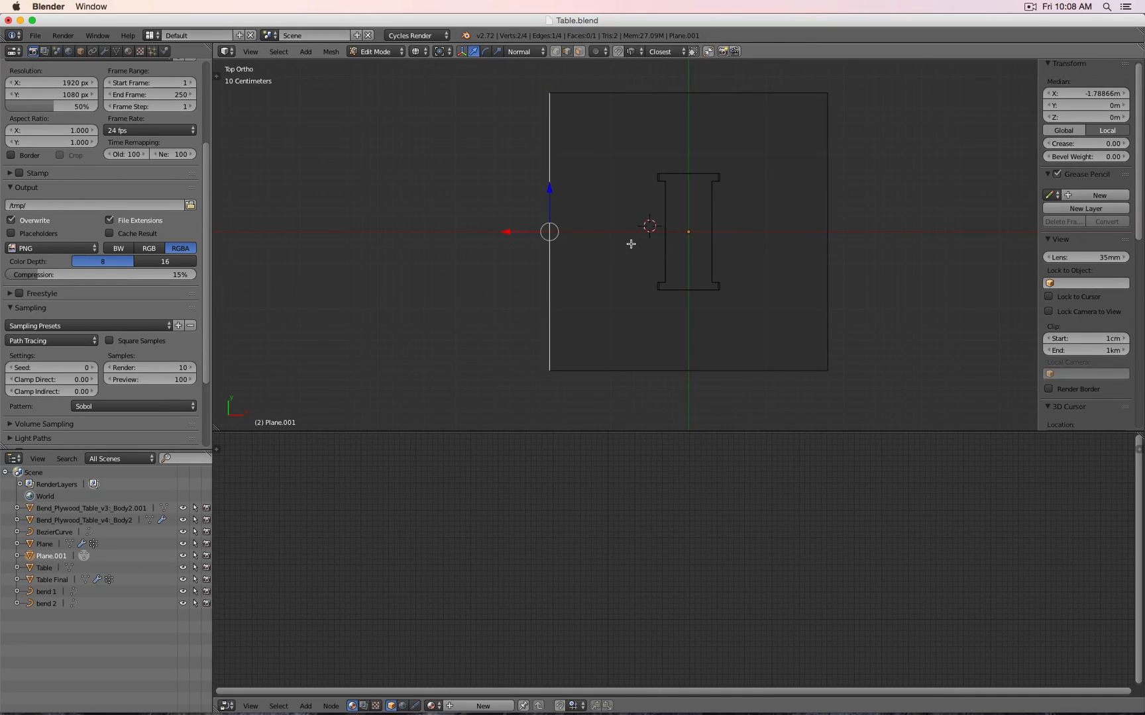
{"action": "key", "text": "KP_1"}
{"action": "key", "text": "e"}
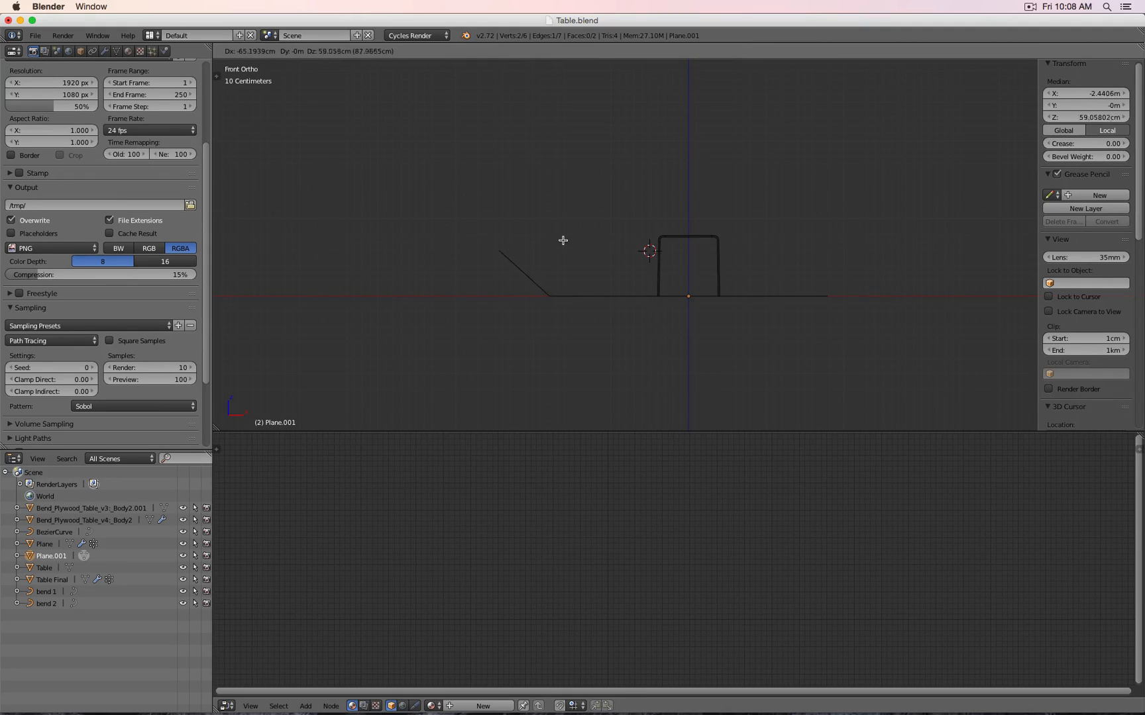
{"action": "left_click", "coordinate": [510, 426]}
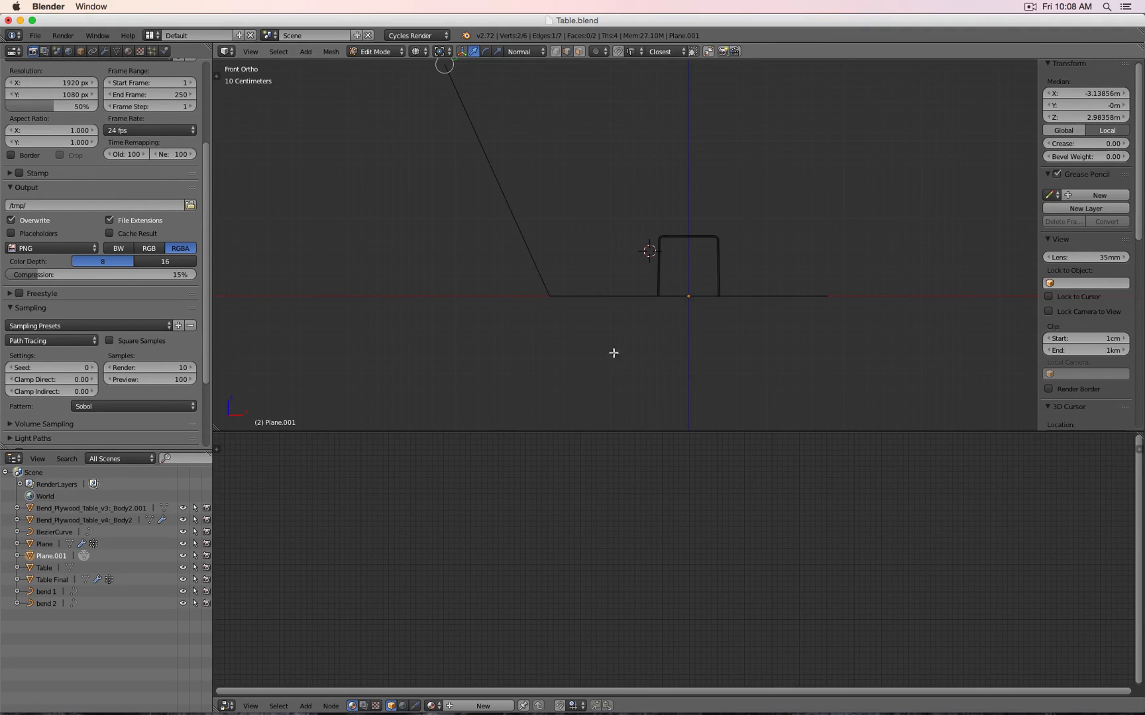
{"action": "left_click", "coordinate": [671, 284]}
Set the bevel weight of the fold edge between floor and back wall to 1.00
{"action": "scroll", "coordinate": [675, 247], "scroll_direction": "right", "scroll_amount": 10}
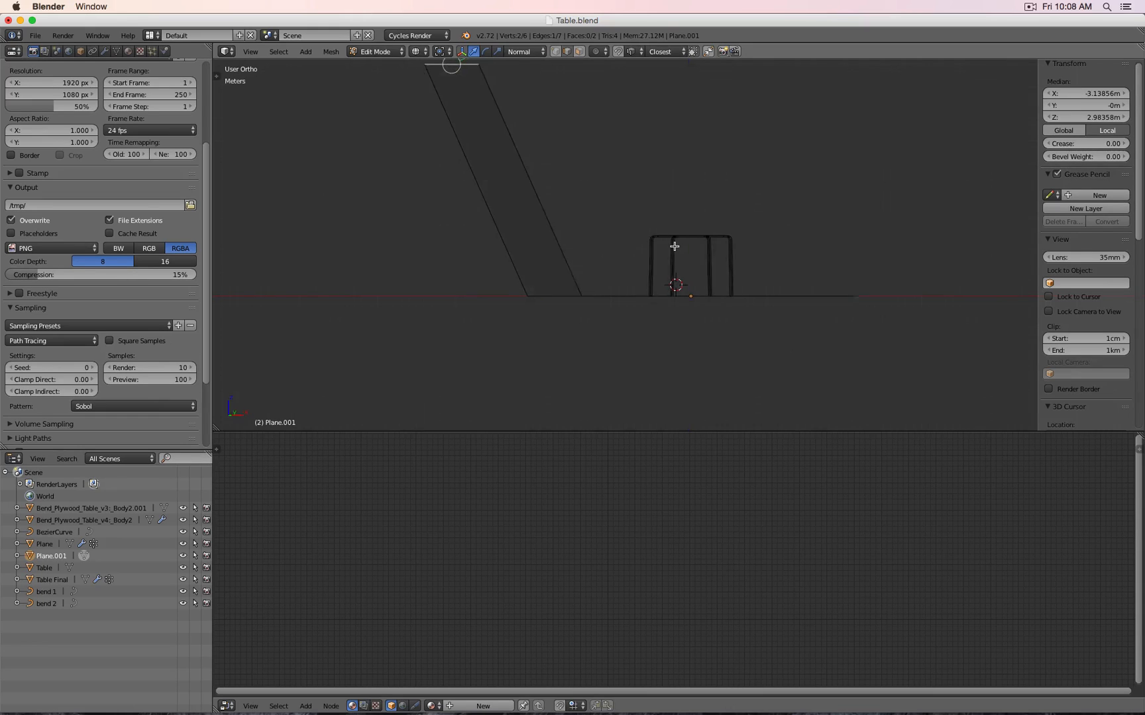
{"action": "right_click", "coordinate": [605, 255]}
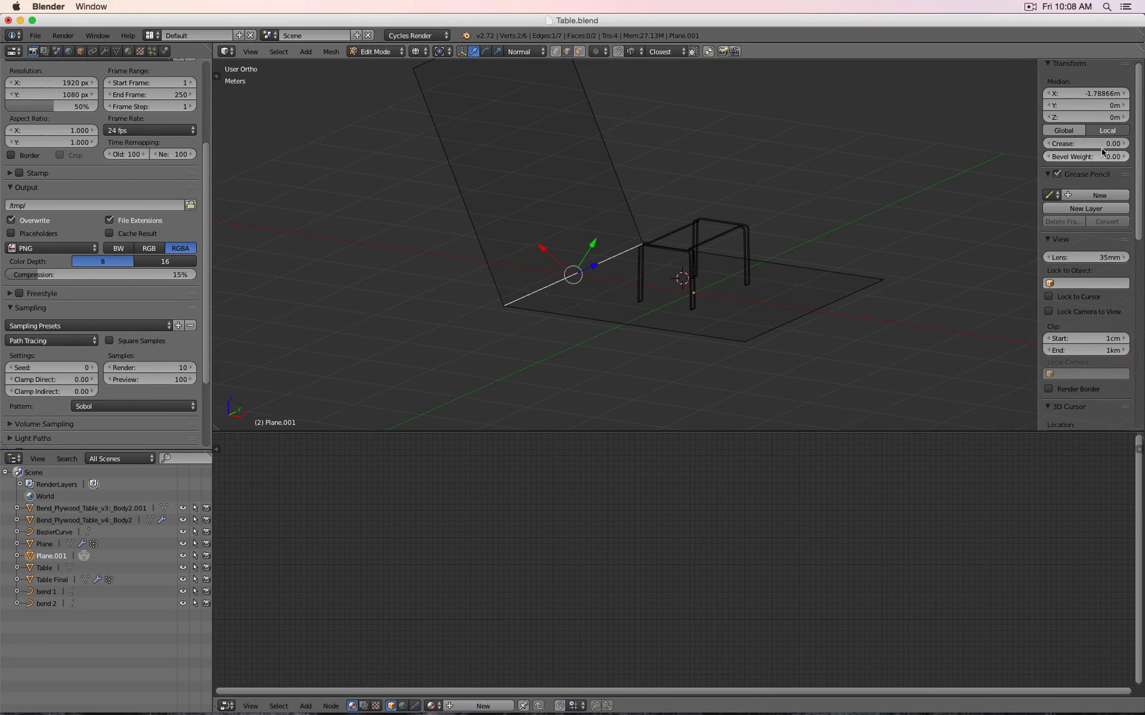
{"action": "left_click_drag", "start_coordinate": [1096, 157], "coordinate": [1134, 158]}
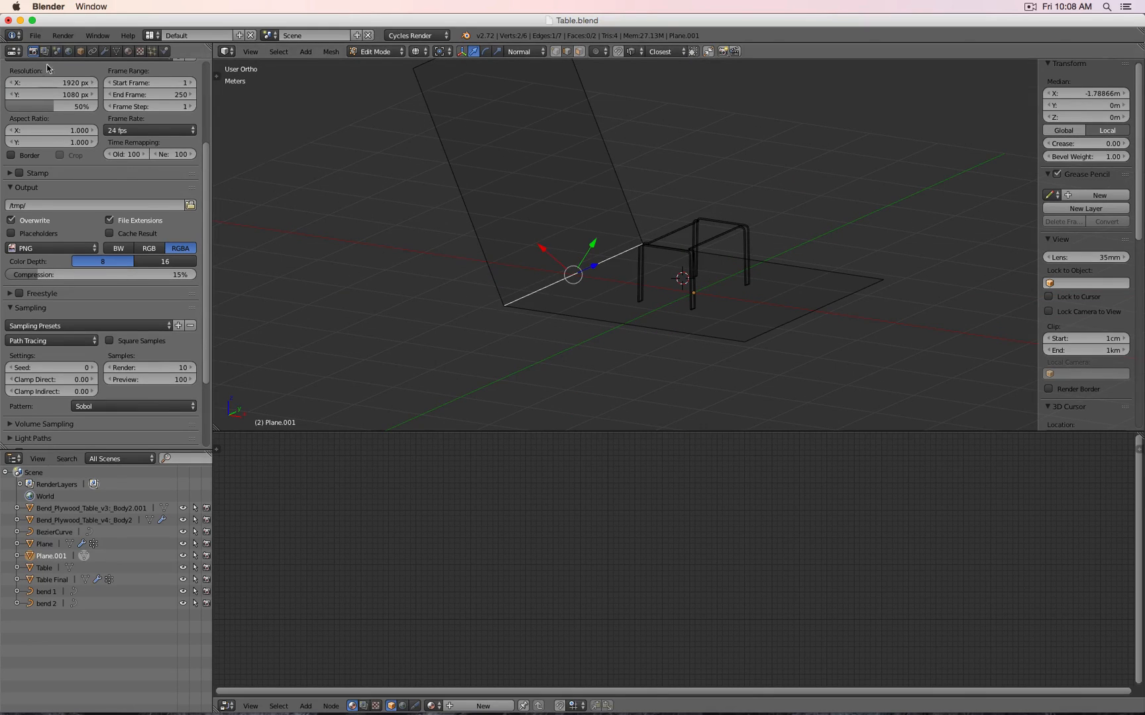
Add a Bevel modifier to the backdrop with a width of 39 cm and 17 segments, and return to Object Mode
{"action": "left_click", "coordinate": [104, 51]}
{"action": "left_click", "coordinate": [122, 91]}
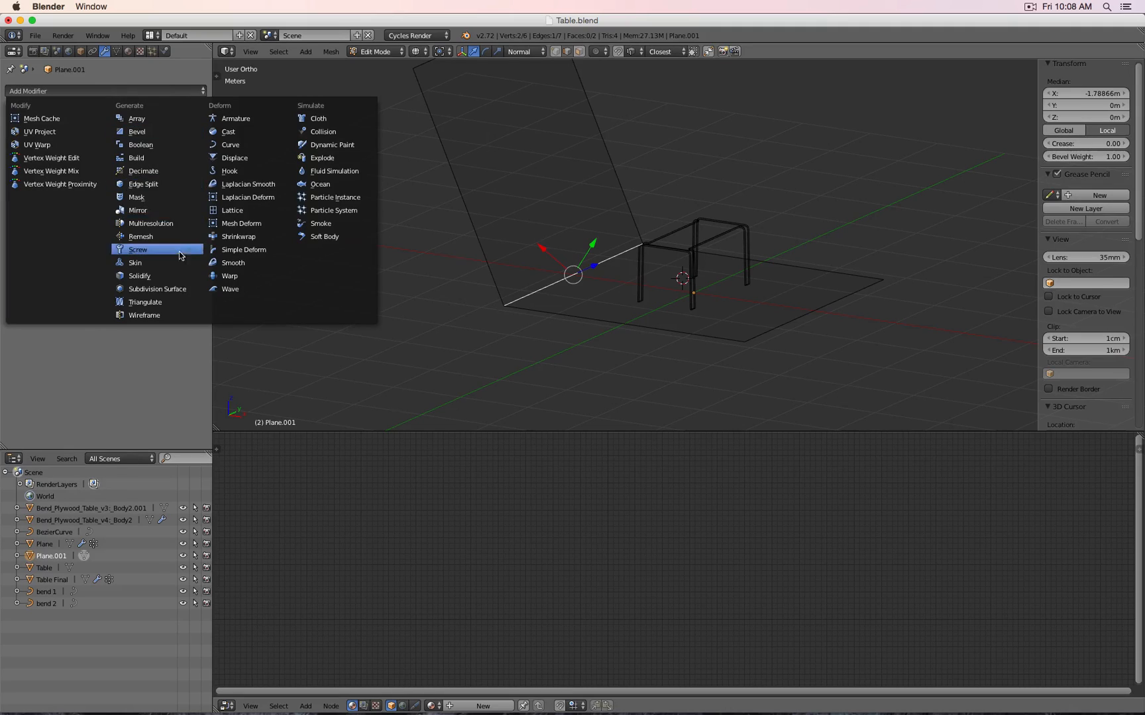
{"action": "left_click", "coordinate": [166, 131]}
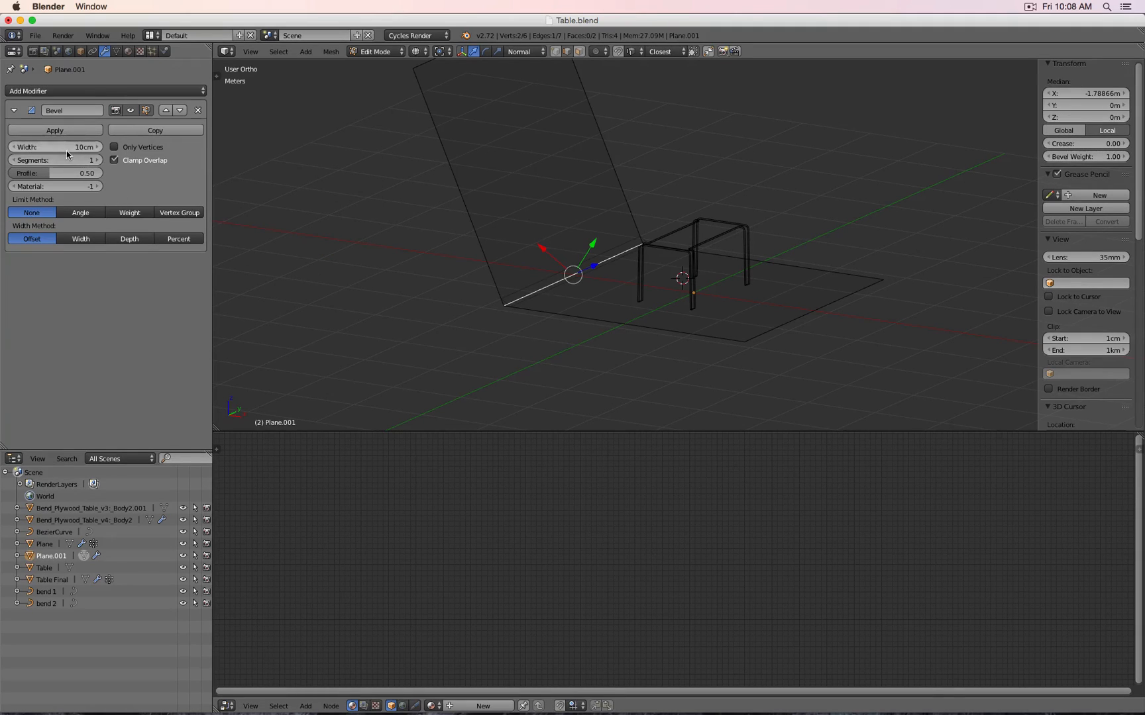
{"action": "left_click_drag", "start_coordinate": [65, 153], "coordinate": [74, 159]}
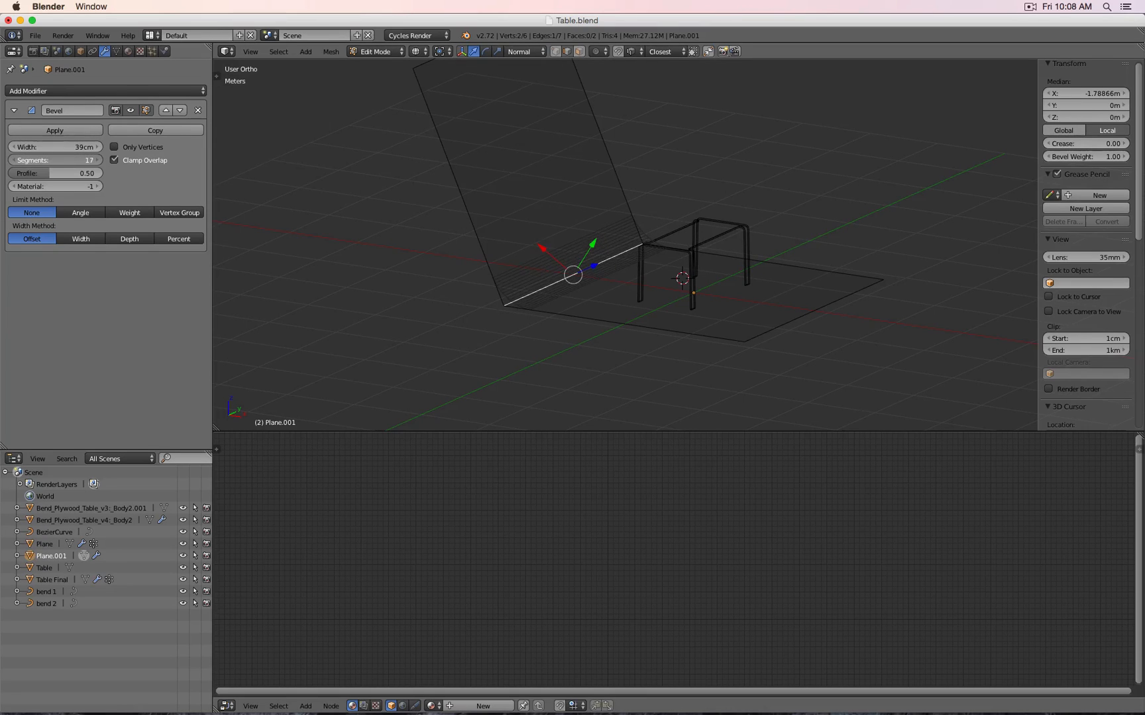
{"action": "key", "text": "Tab"}
Show the backdrop in solid shading, select its whole mesh in Edit Mode and set the transform orientation to Global
{"action": "key", "text": "z"}
{"action": "key", "text": "KP_3"}
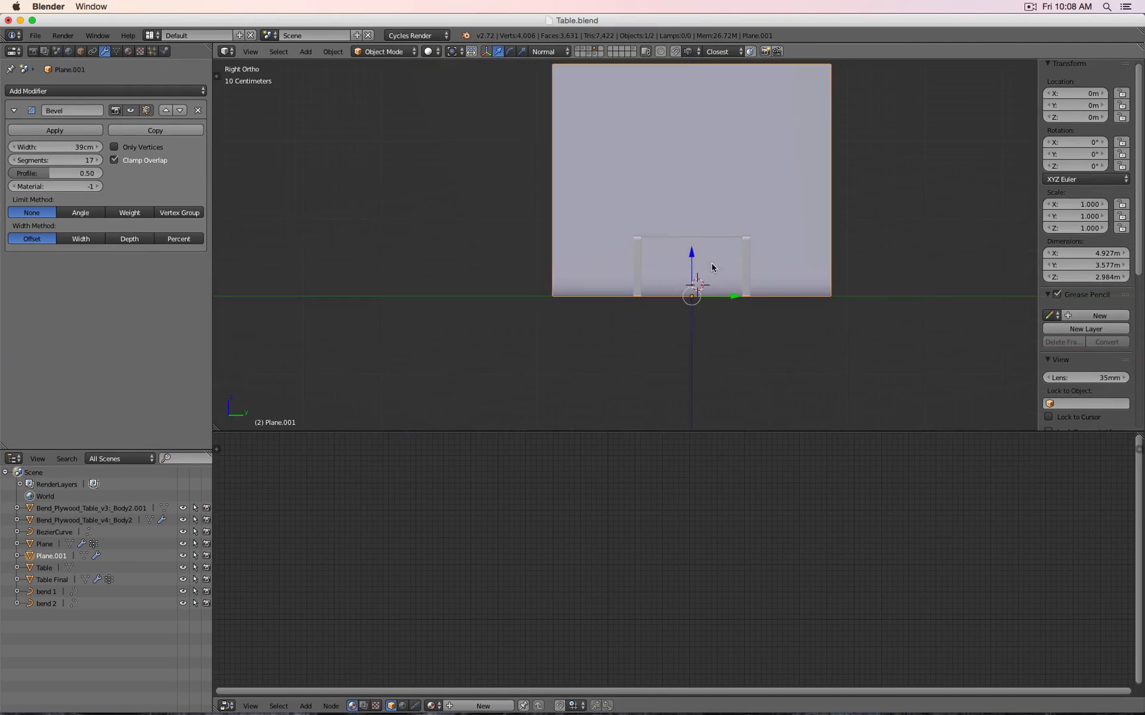
{"action": "key", "text": "KP_8"}
{"action": "key", "text": "KP_8"}
{"action": "key", "text": "KP_8"}
{"action": "key", "text": "Tab"}
{"action": "key", "text": "a"}
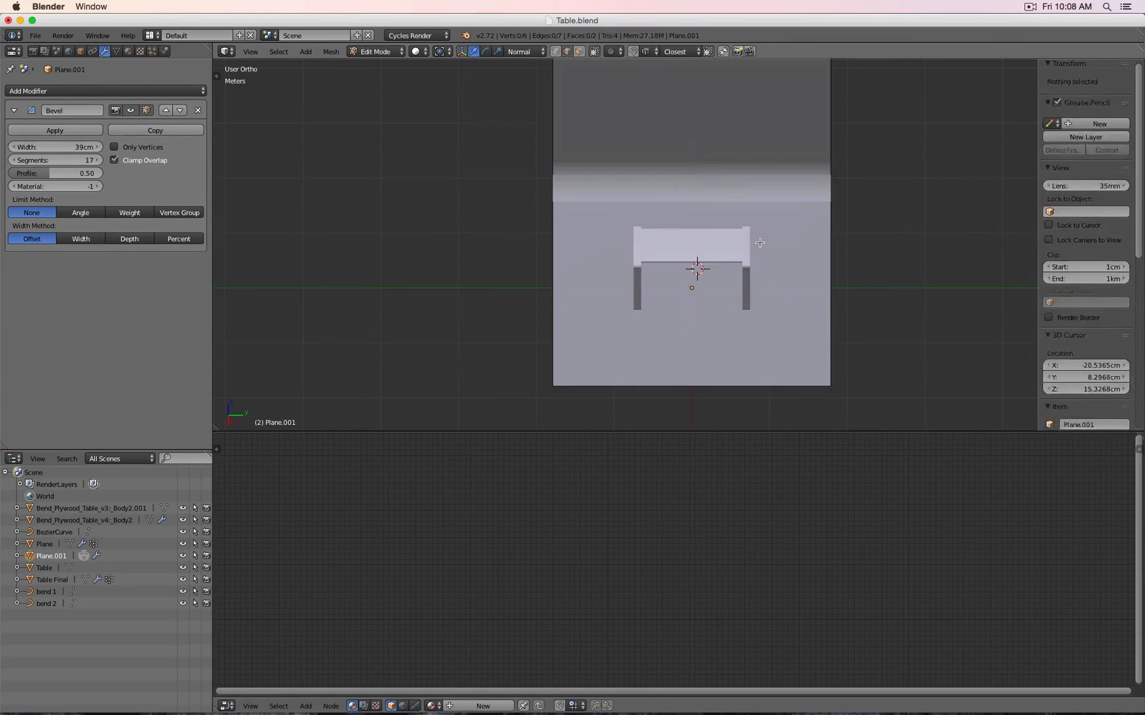
{"action": "key", "text": "a"}
{"action": "left_click", "coordinate": [520, 51]}
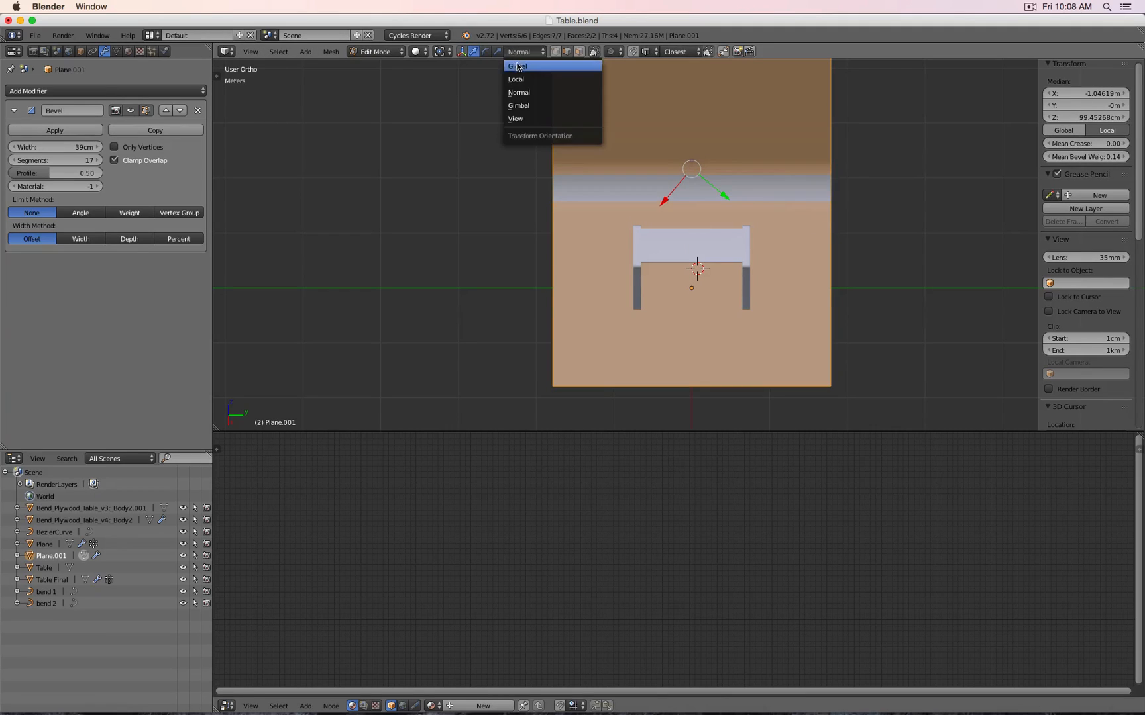
{"action": "left_click", "coordinate": [521, 67]}
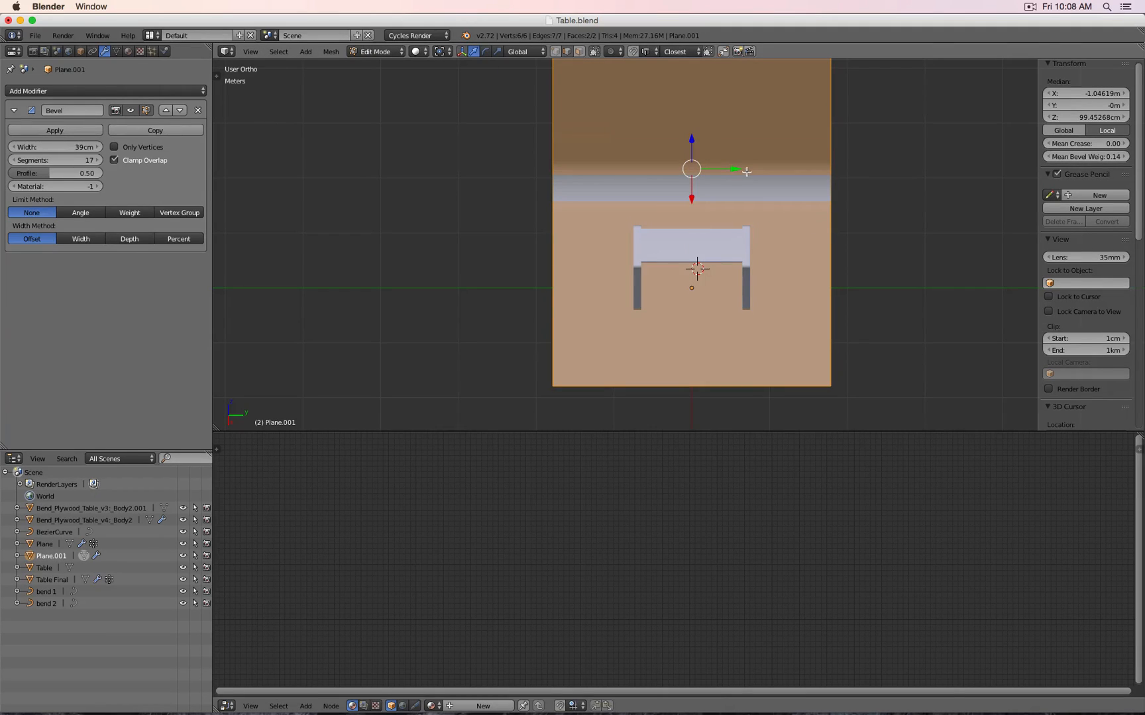
Scale the backdrop mesh along Y to a width of about 7.11 m and return to Object Mode
{"action": "key", "text": "s"}
{"action": "key", "text": "y"}
{"action": "left_click", "coordinate": [800, 173]}
{"action": "key", "text": "Tab"}
{"action": "scroll", "coordinate": [799, 192], "scroll_direction": "down", "scroll_amount": 3}
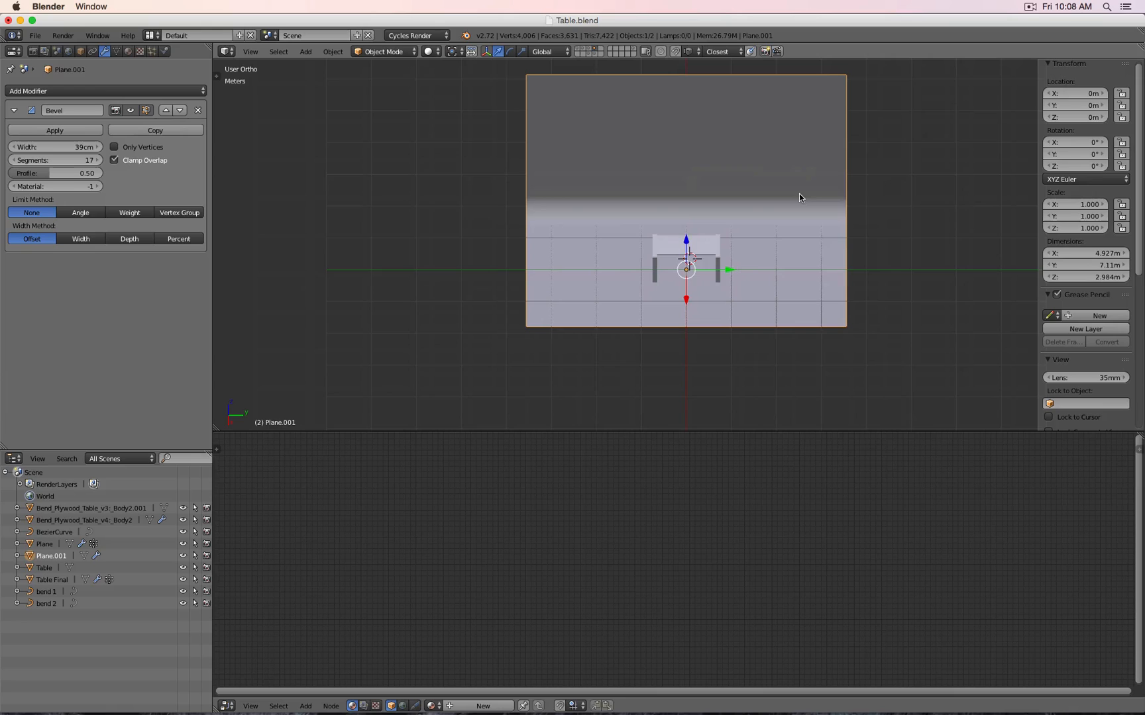
Apply smooth shading to the backdrop using the operator search
{"action": "key", "text": "space"}
{"action": "type", "text": "moo"}
{"action": "key", "text": "Return"}
Snap the 3D cursor to the selected backdrop and add a camera there
{"action": "key", "text": "KP_1"}
{"action": "key", "text": "z"}
{"action": "key", "text": "KP_3"}
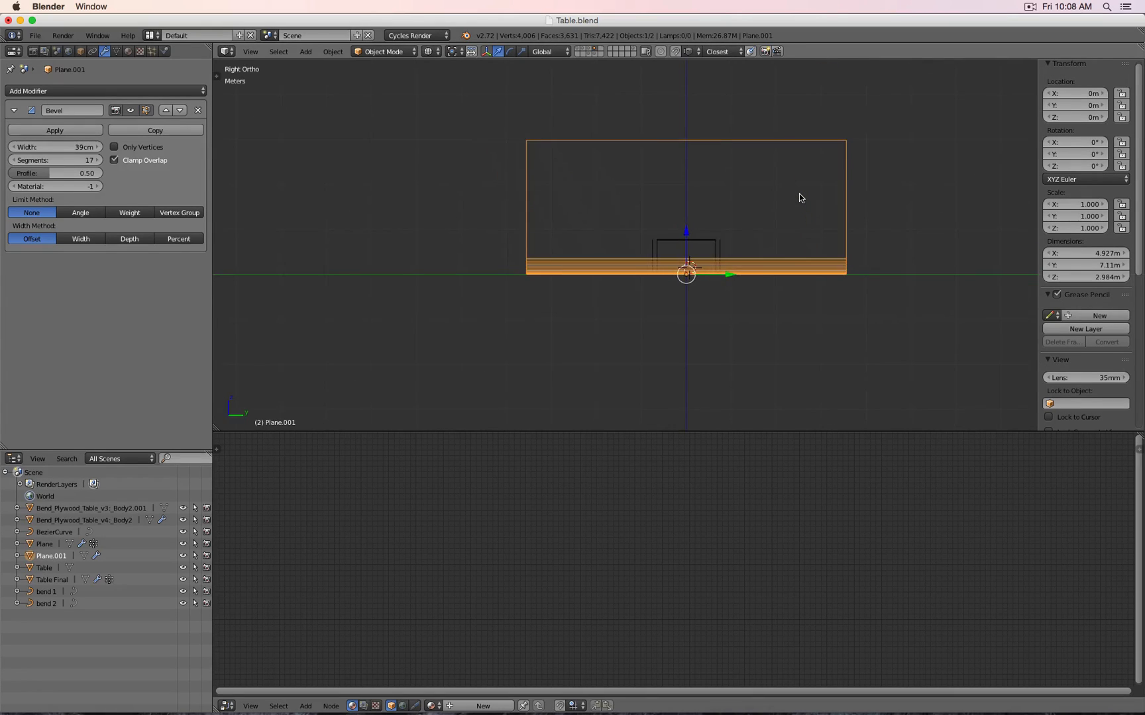
{"action": "key", "text": "KP_1"}
{"action": "key", "text": "KP_3"}
{"action": "key", "text": "shift+s"}
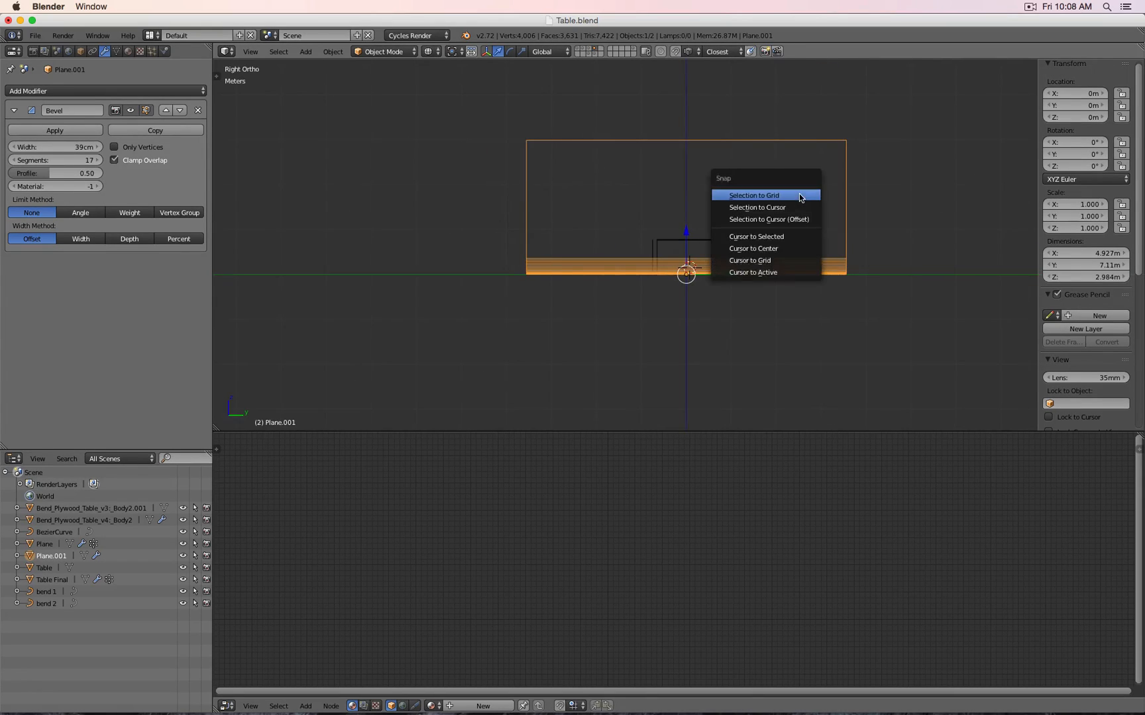
{"action": "left_click", "coordinate": [788, 236]}
{"action": "key", "text": "shift+a"}
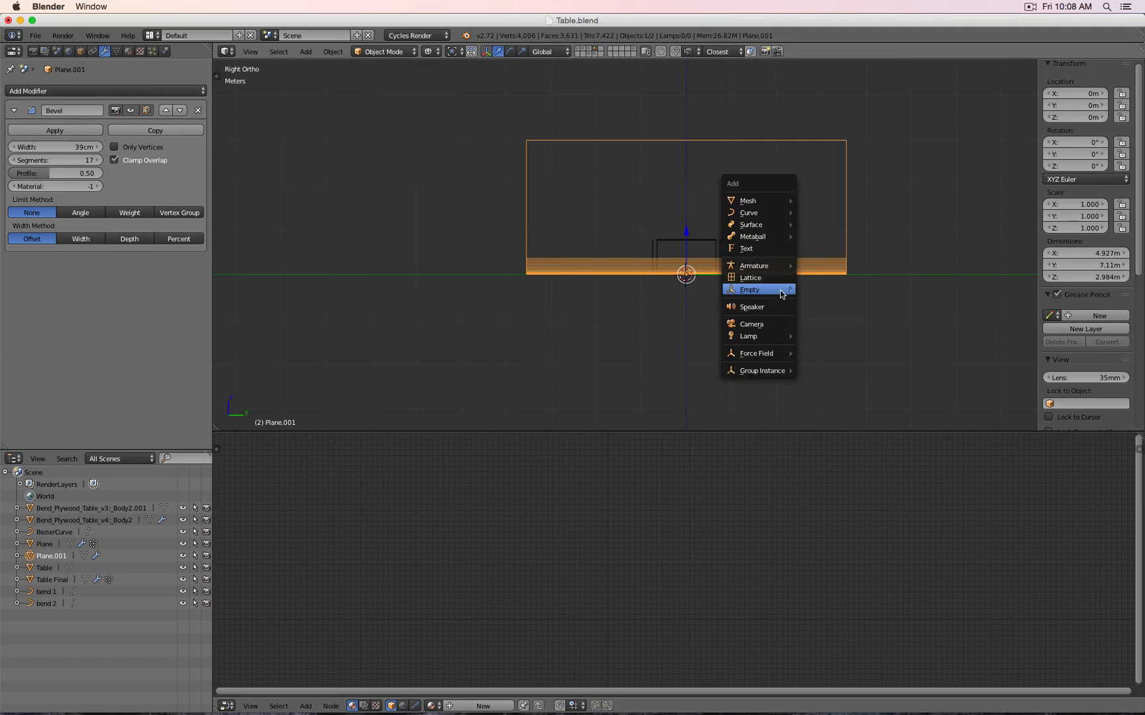
{"action": "left_click", "coordinate": [783, 330]}
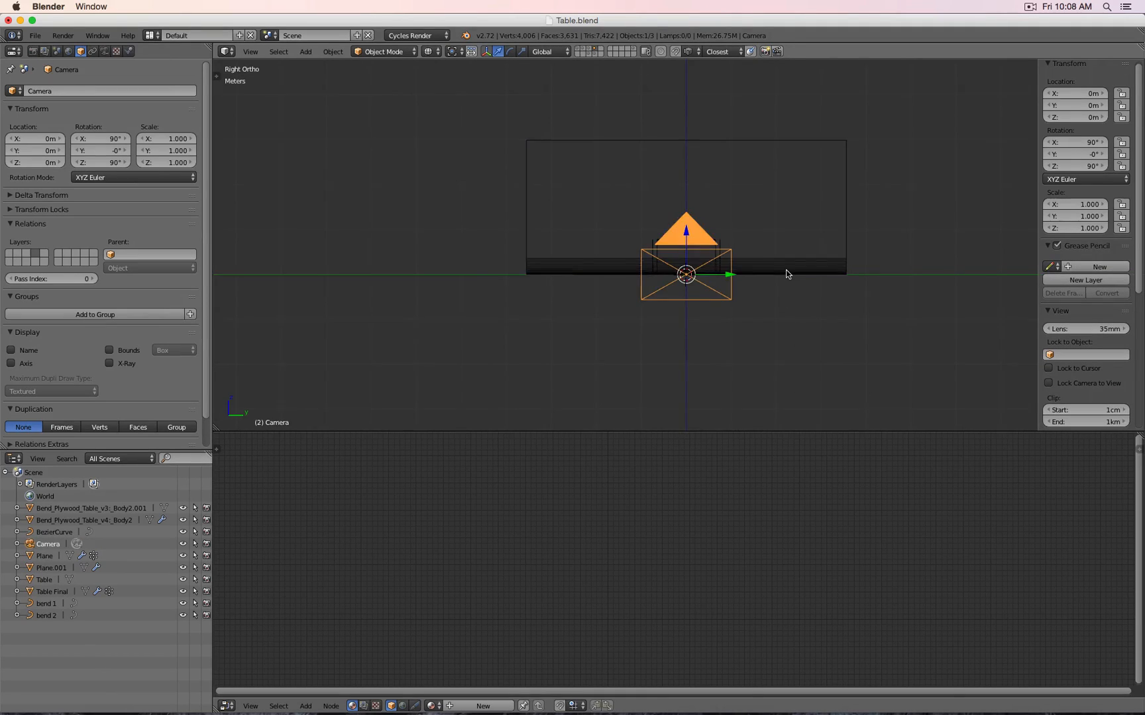
Move the camera in front of the table to about X 5.74 m, Z 1.76 m and tilt it down to about 75.8° on X
{"action": "key", "text": "KP_1"}
{"action": "key", "text": "g"}
{"action": "left_click", "coordinate": [849, 185]}
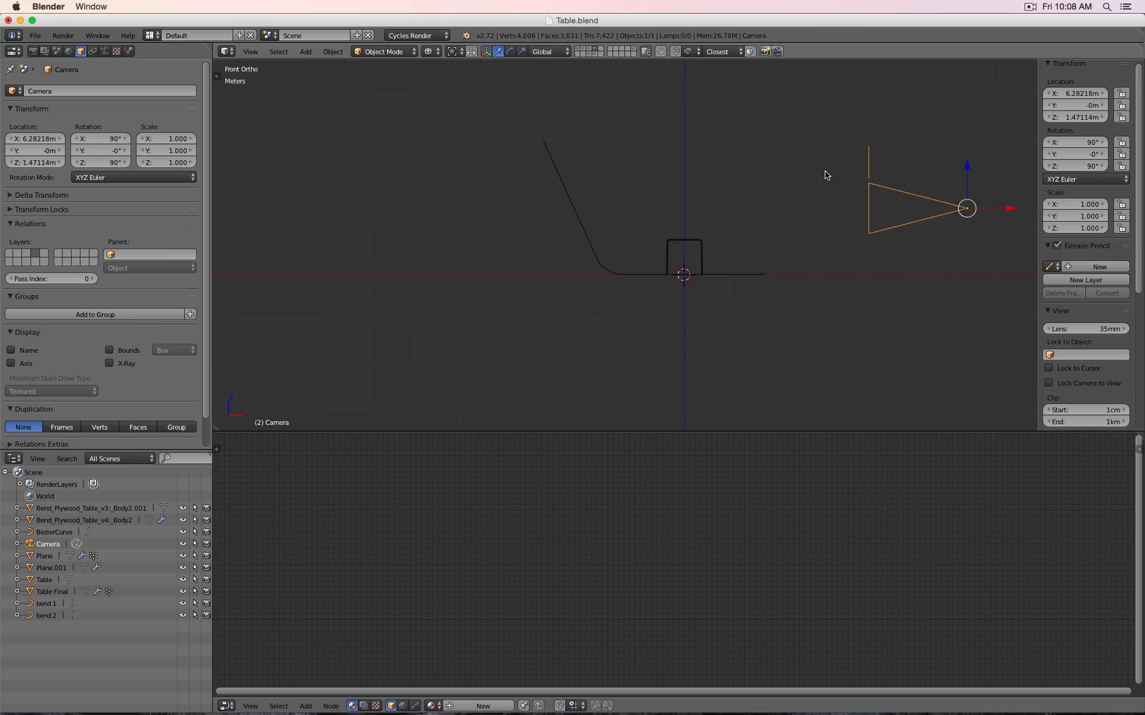
{"action": "key", "text": "r"}
{"action": "left_click", "coordinate": [835, 219]}
{"action": "key", "text": "g"}
{"action": "left_click", "coordinate": [777, 208]}
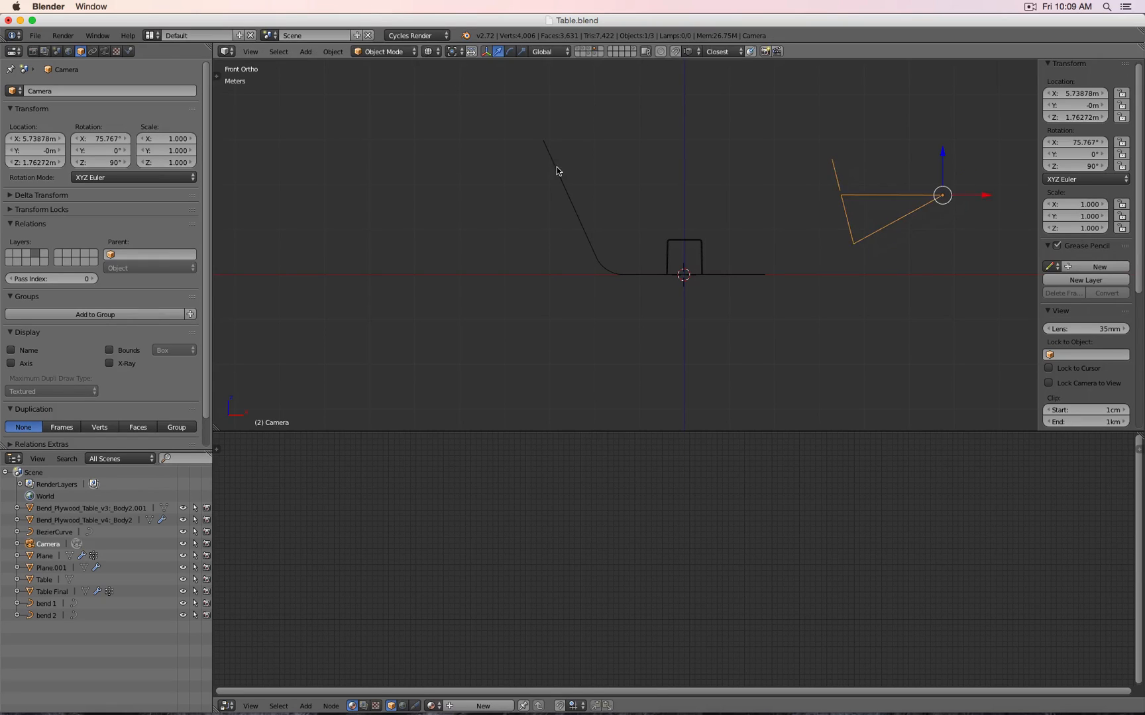
Move the upper edge of the backdrop's back wall down to a height of about 2.45 m
{"action": "right_click", "coordinate": [557, 170]}
{"action": "key", "text": "Tab"}
{"action": "key", "text": "a"}
{"action": "right_click", "coordinate": [579, 145]}
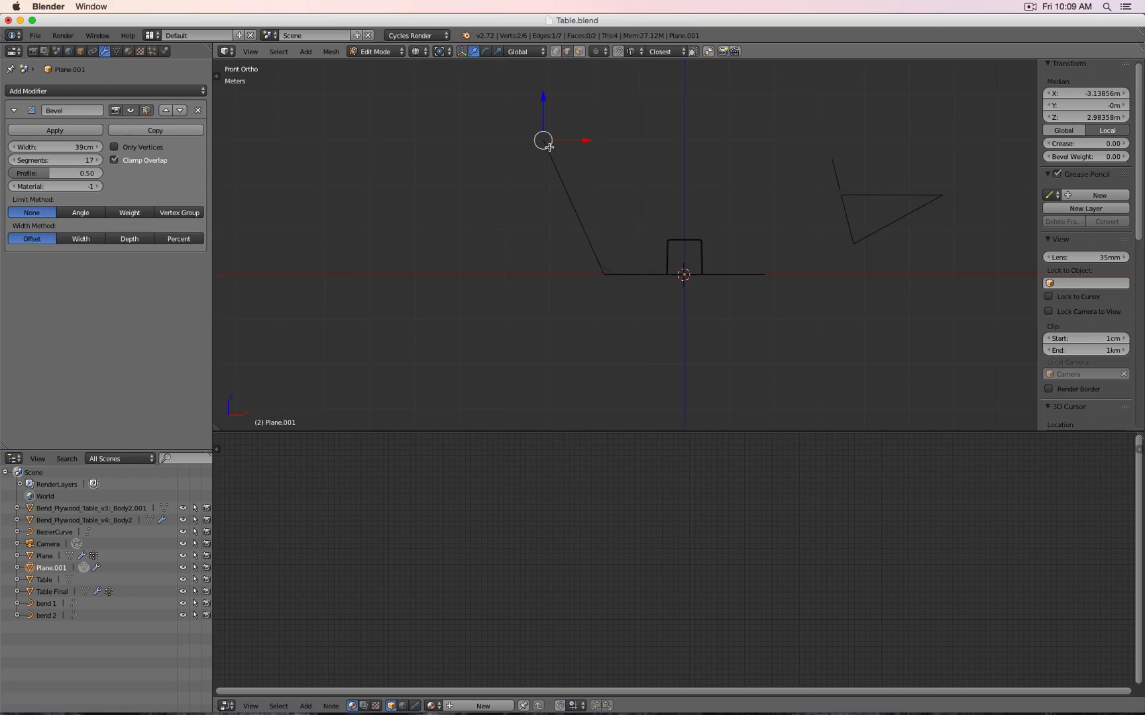
{"action": "key", "text": "g"}
{"action": "left_click", "coordinate": [553, 169]}
{"action": "key", "text": "Tab"}
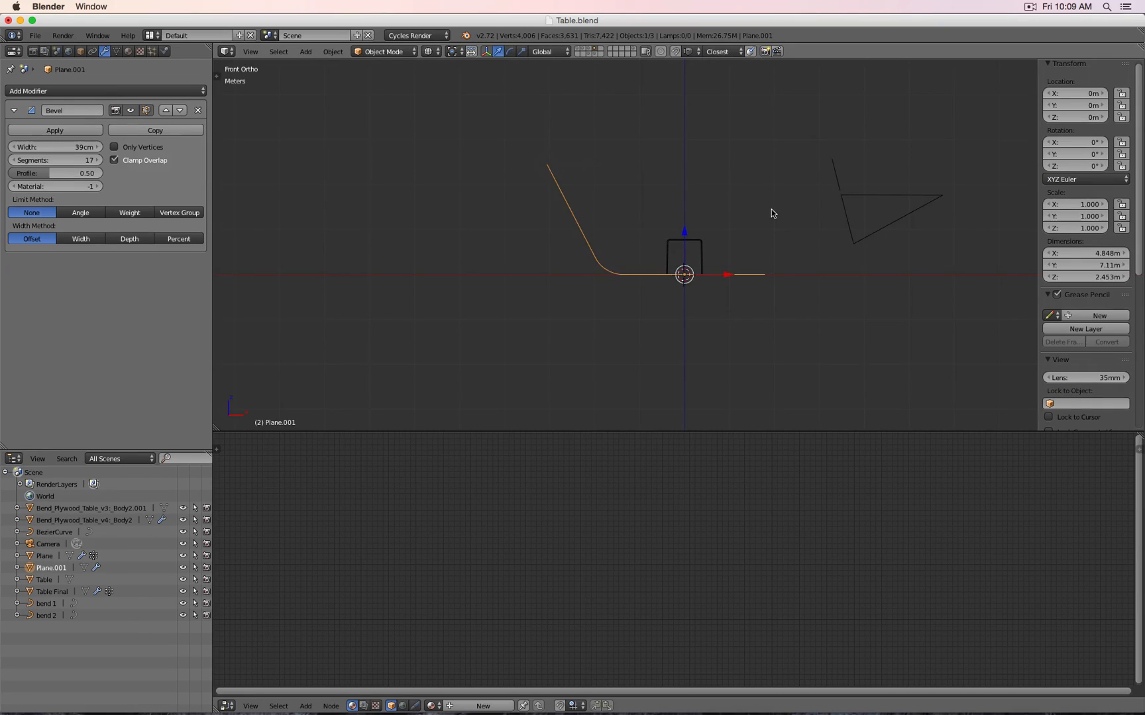
Look through the camera in solid shading and raise it along global Z to about 1.99 m
{"action": "key", "text": "KP_3"}
{"action": "key", "text": "KP_0"}
{"action": "key", "text": "z"}
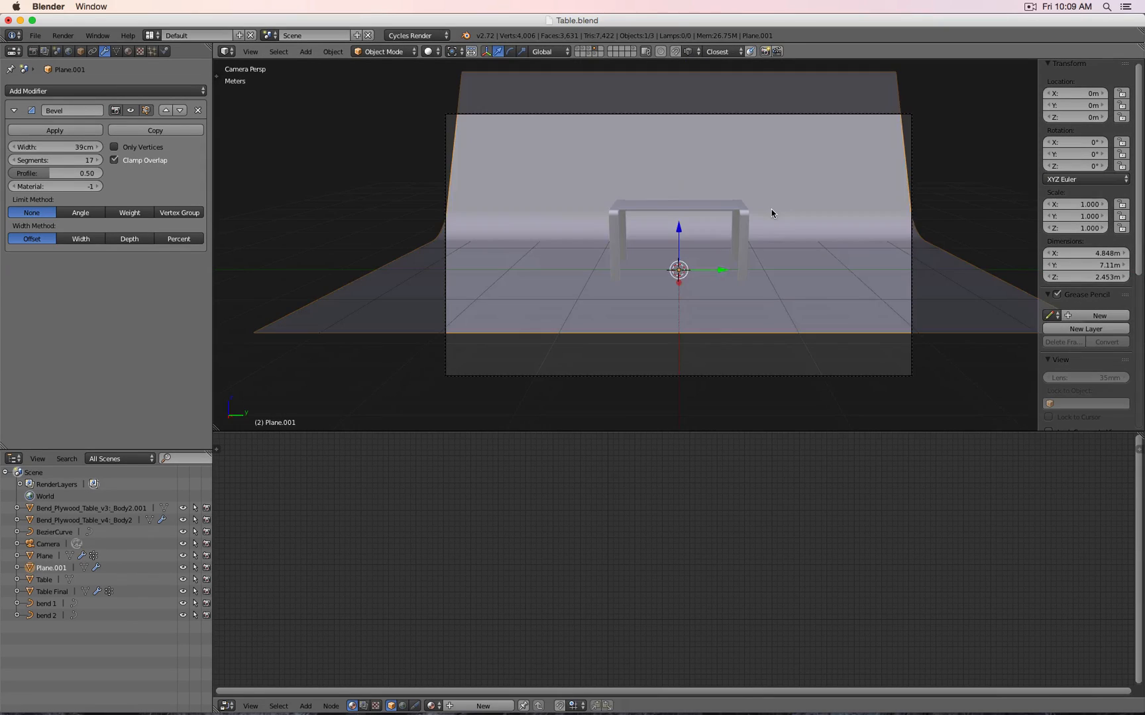
{"action": "right_click", "coordinate": [827, 376]}
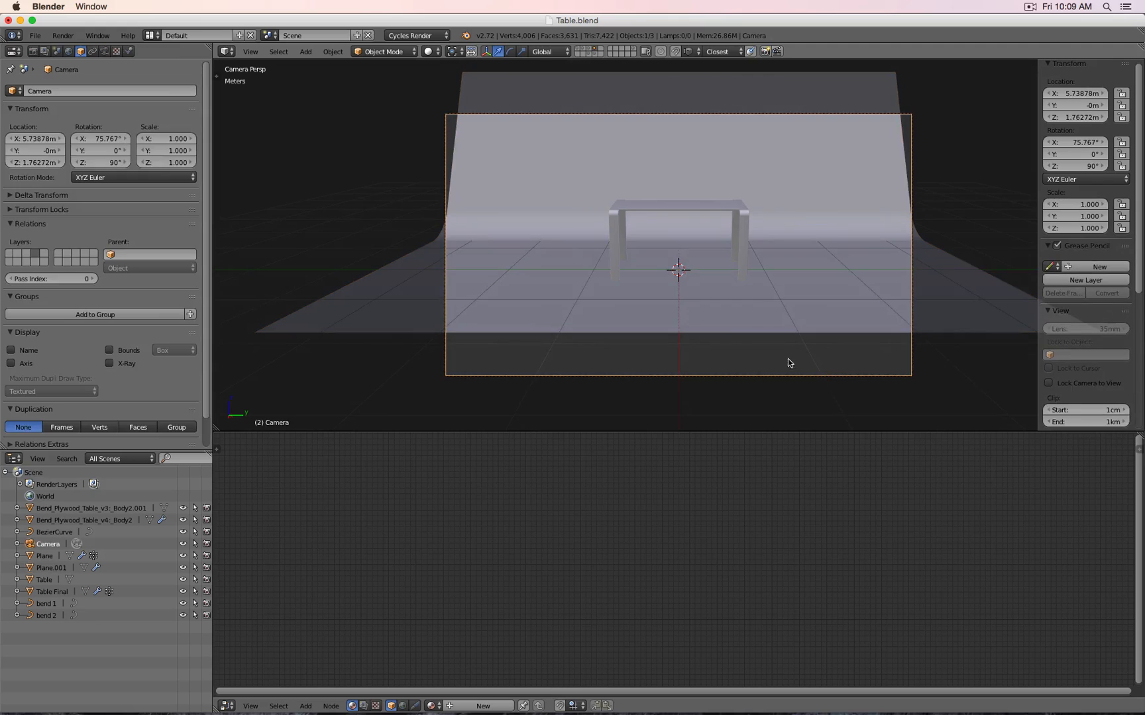
{"action": "key", "text": "g"}
{"action": "key", "text": "z"}
{"action": "left_click", "coordinate": [679, 288]}
Move the camera forward along its local Z axis to about X 3.75 m, Z 1.47 m to frame the table
{"action": "key", "text": "g"}
{"action": "key", "text": "z"}
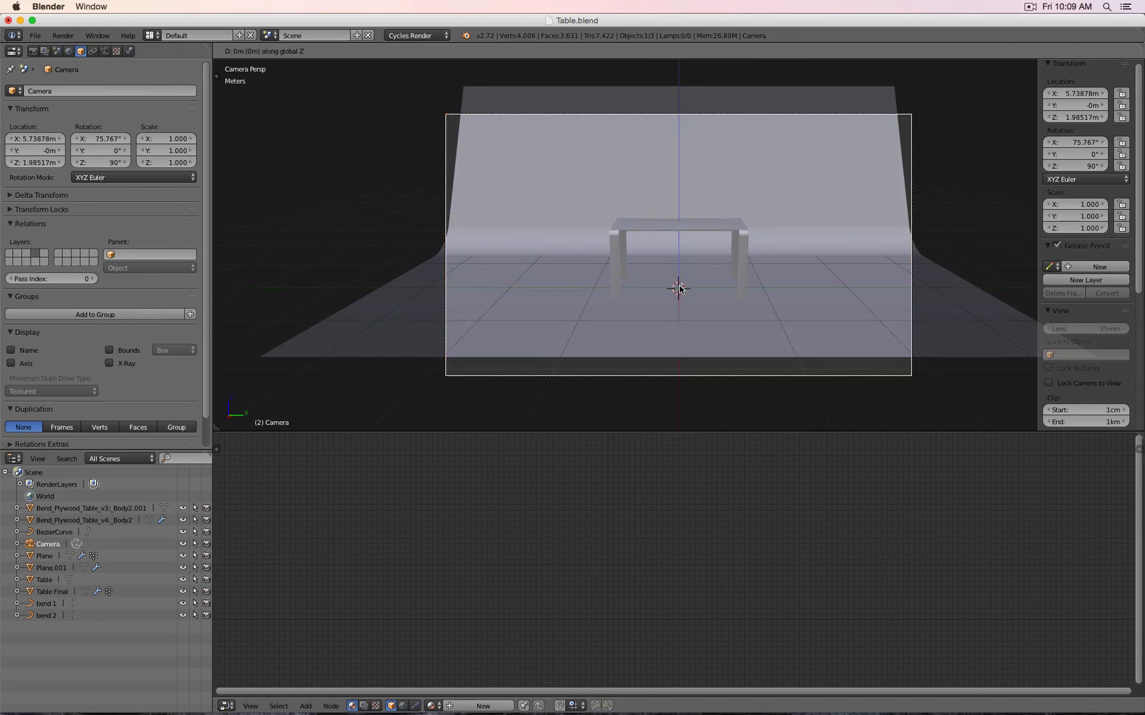
{"action": "key", "text": "z"}
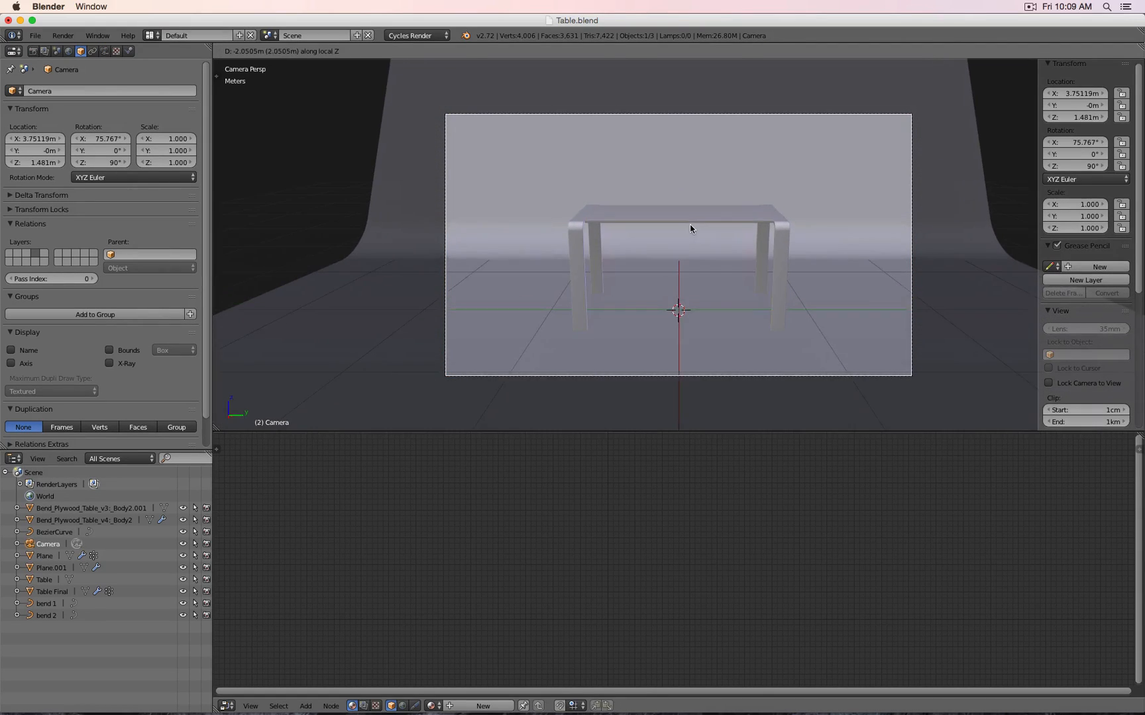
{"action": "left_click", "coordinate": [690, 227]}
Switch to the rendered preview and set the world background strength to 1.000
{"action": "key", "text": "shift+z"}
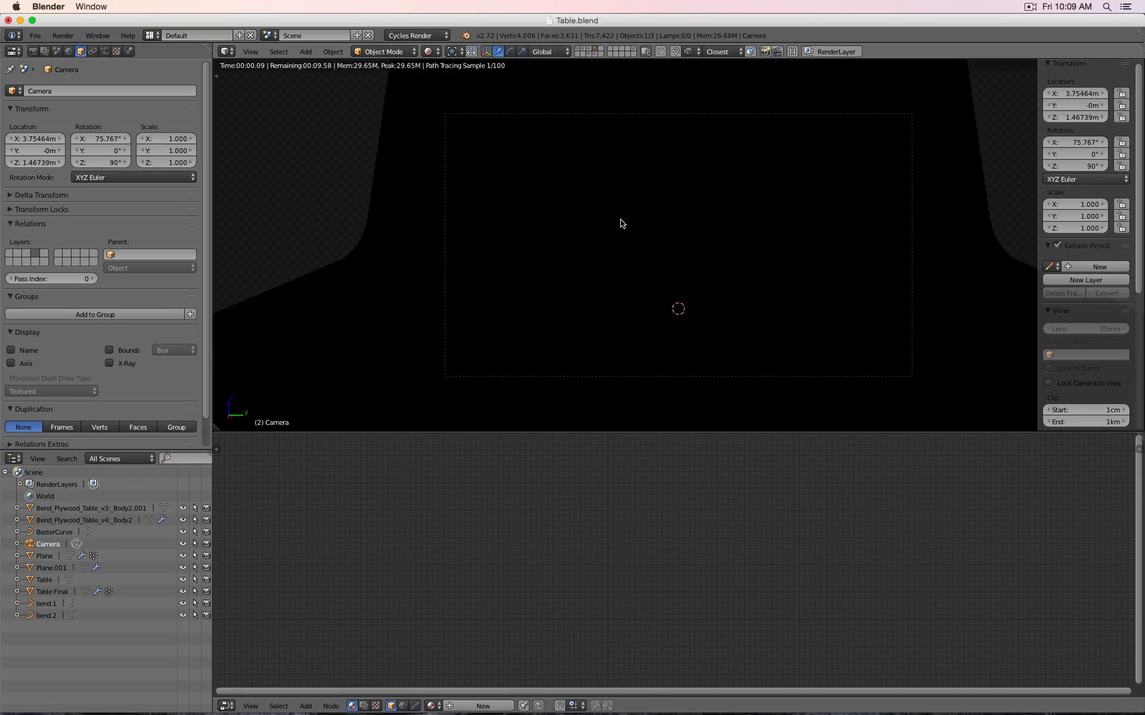
{"action": "left_click", "coordinate": [68, 51]}
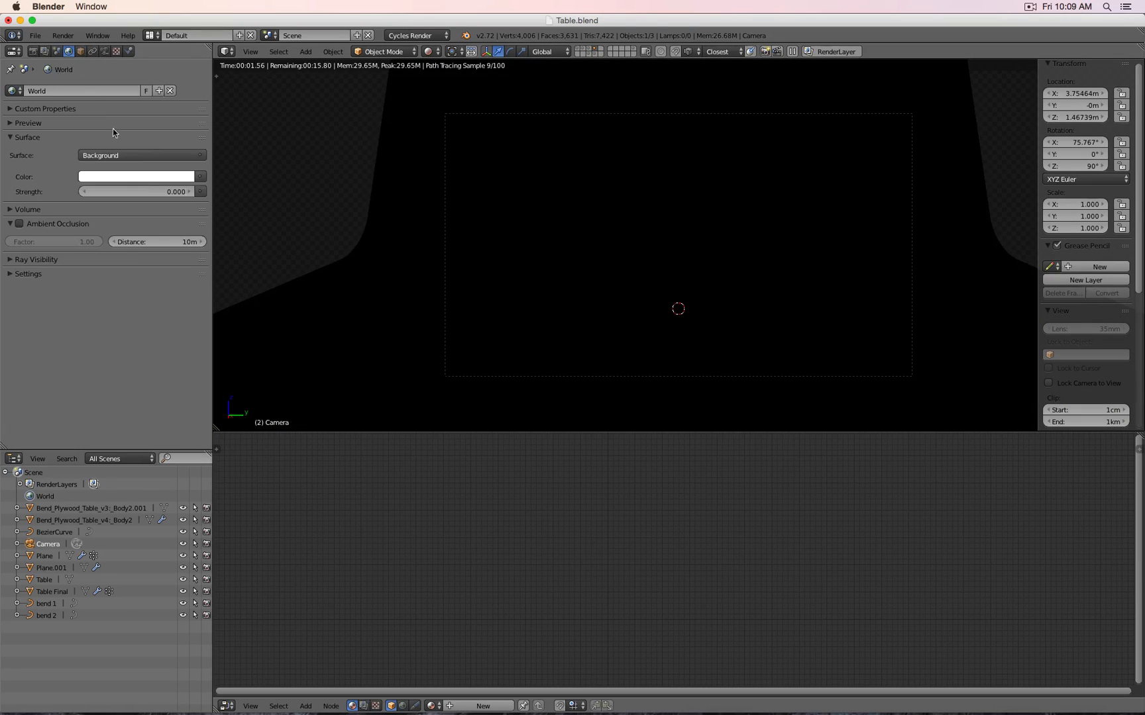
{"action": "left_click", "coordinate": [162, 192]}
{"action": "type", "text": "1"}
{"action": "key", "text": "Return"}
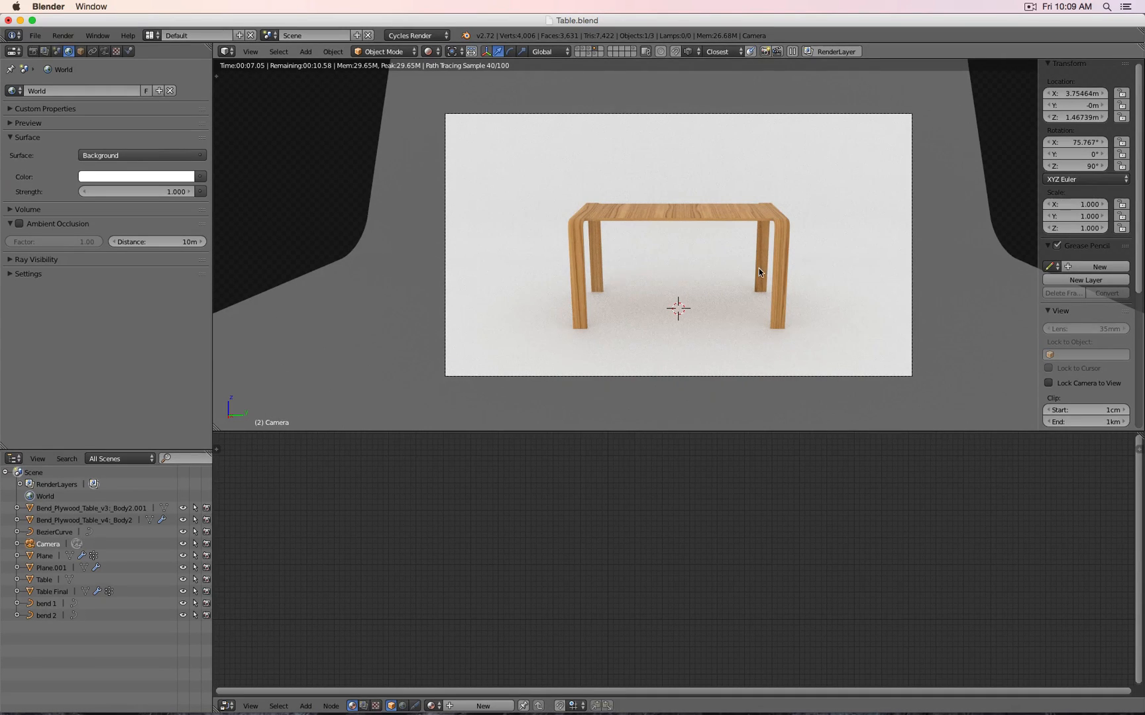
Examine the rendered table and curved backdrop from the side and from several oblique angles, then return to the camera view
{"action": "right_click", "coordinate": [778, 261]}
{"action": "key", "text": "KP_1"}
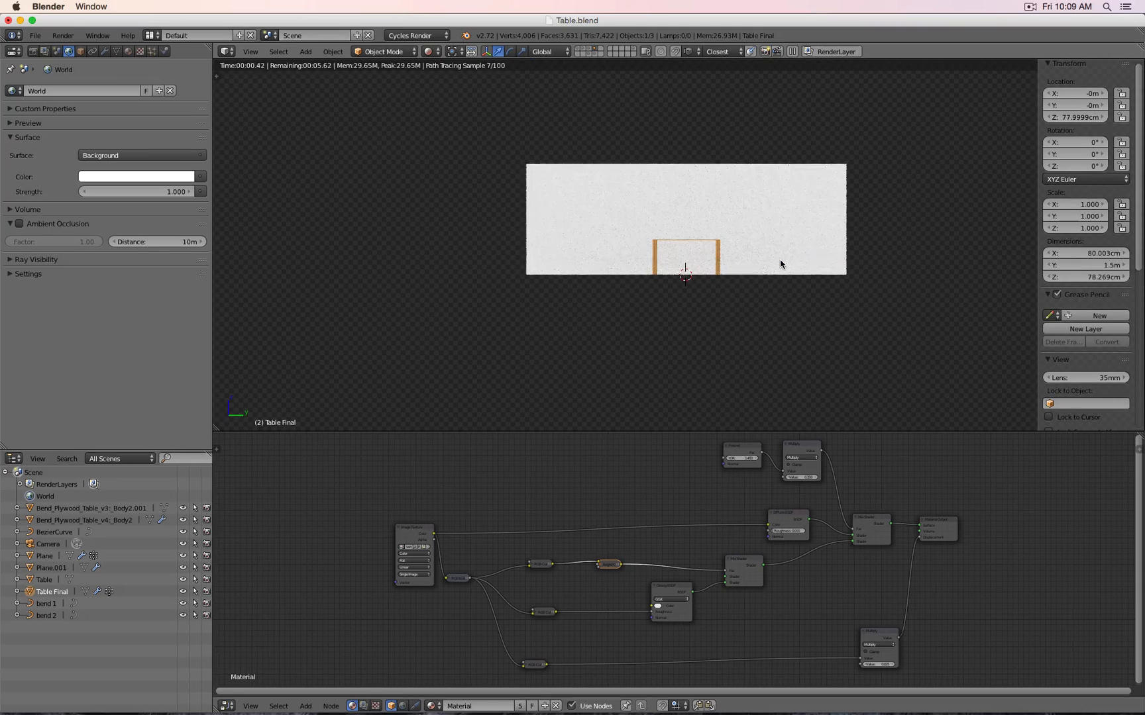
{"action": "key", "text": "KP_0"}
{"action": "key", "text": "KP_1"}
{"action": "key", "text": "KP_8"}
{"action": "key", "text": "KP_8"}
{"action": "key", "text": "KP_6"}
{"action": "key", "text": "KP_6"}
{"action": "key", "text": "KP_6"}
{"action": "key", "text": "KP_2"}
{"action": "key", "text": "KP_2"}
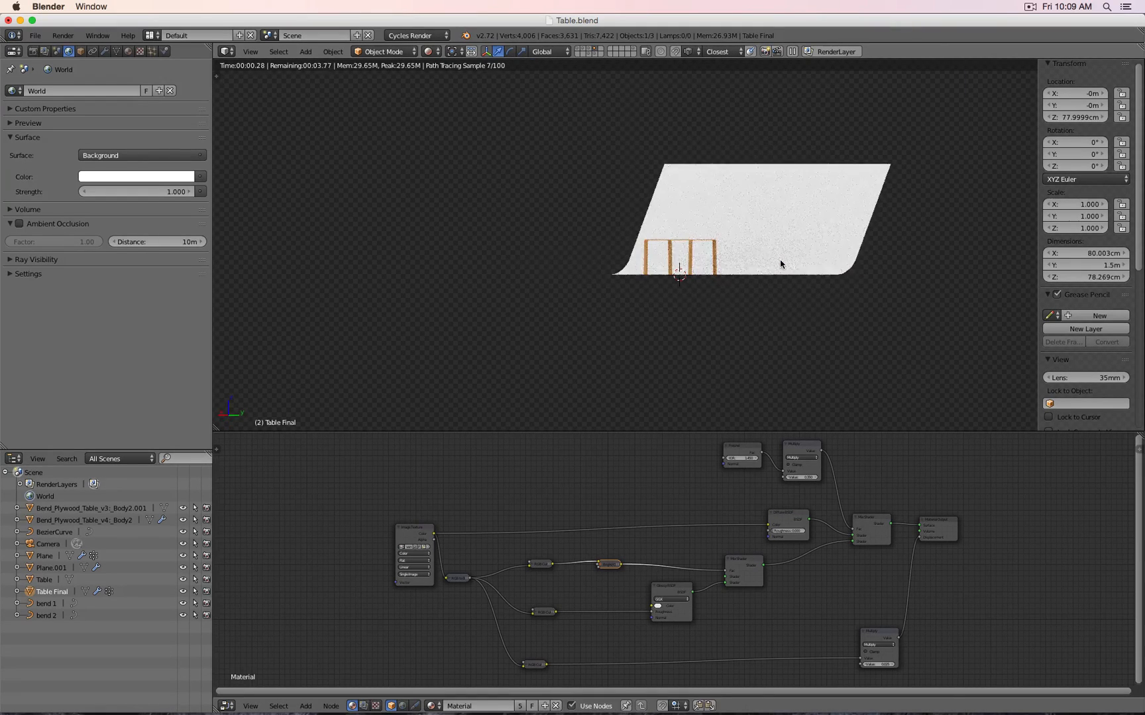
{"action": "key", "text": "KP_8"}
{"action": "key", "text": "KP_8"}
{"action": "scroll", "coordinate": [779, 264], "scroll_direction": "up", "scroll_amount": 6}
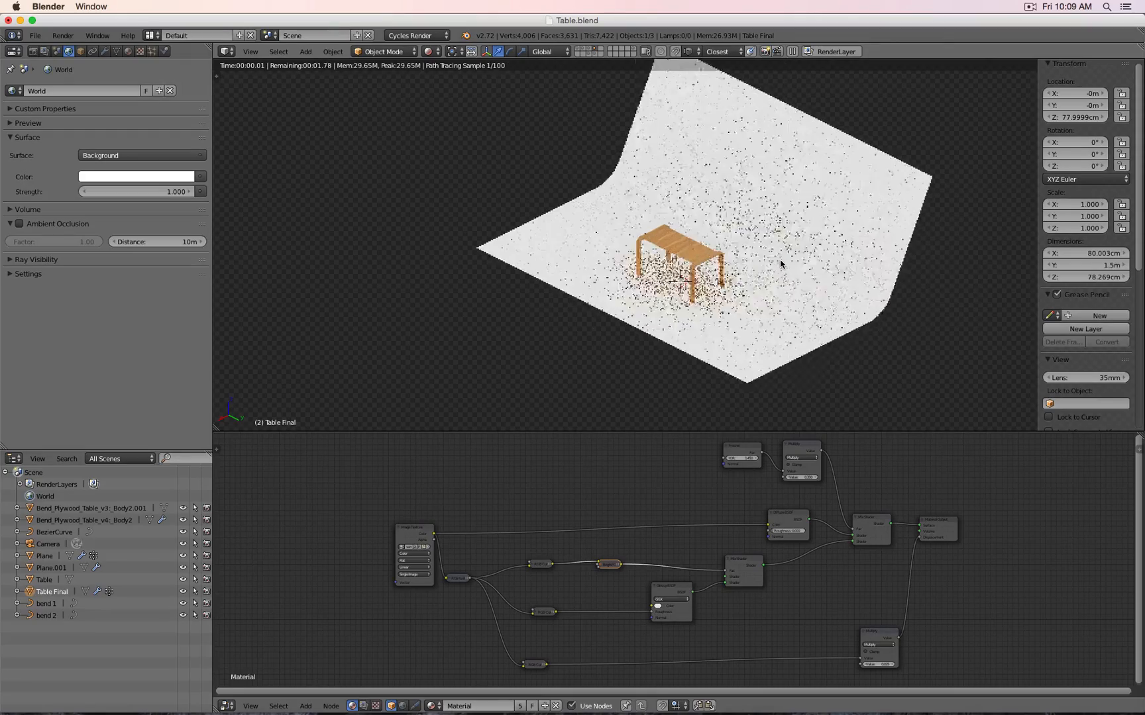
{"action": "key", "text": "KP_2"}
{"action": "key", "text": "KP_2"}
{"action": "key", "text": "KP_2"}
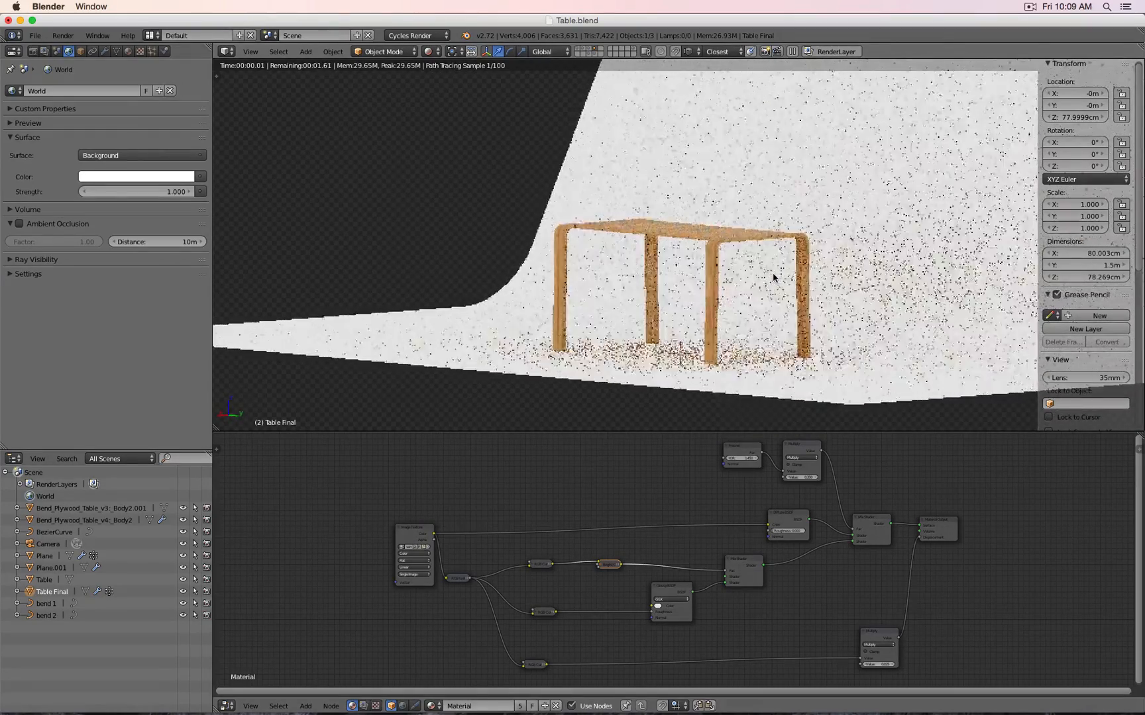
{"action": "key", "text": "KP_6"}
{"action": "key", "text": "KP_6"}
{"action": "key", "text": "KP_6"}
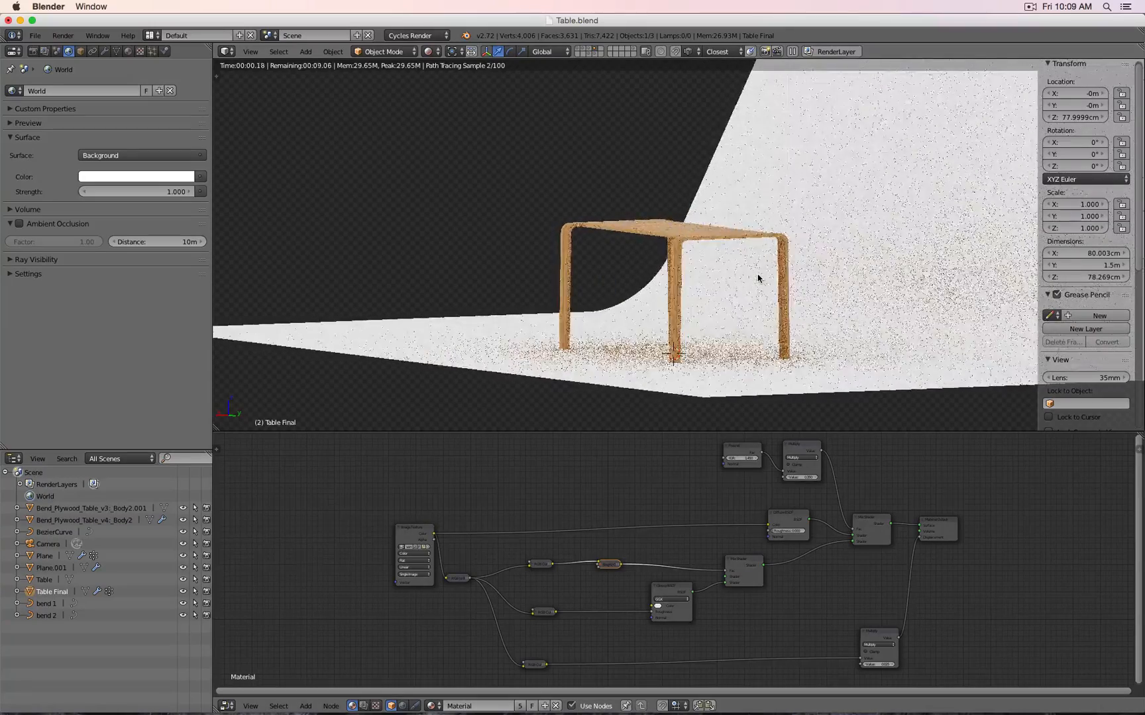
{"action": "middle_click_drag", "start_coordinate": [759, 278], "coordinate": [759, 275]}
{"action": "scroll", "coordinate": [758, 275], "scroll_direction": "up", "scroll_amount": 1}
{"action": "key", "text": "KP_0"}
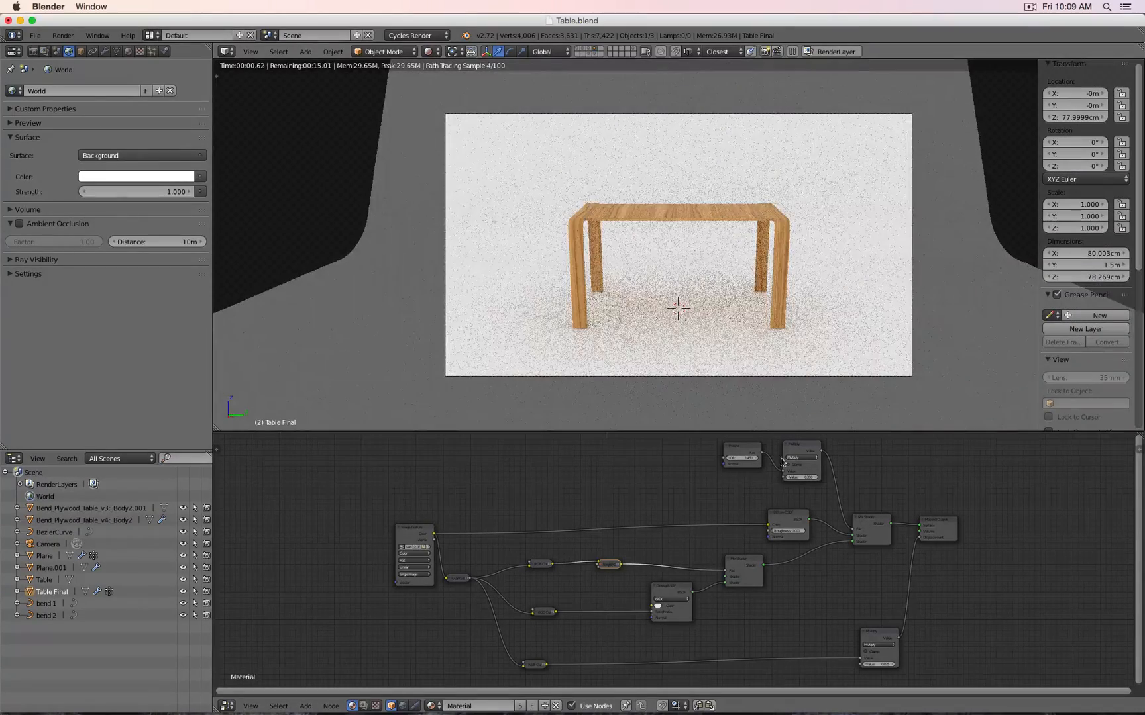
Change the multiplier value of the Multiply node that feeds the upper mix factor in the table's material
{"action": "left_click", "coordinate": [801, 476]}
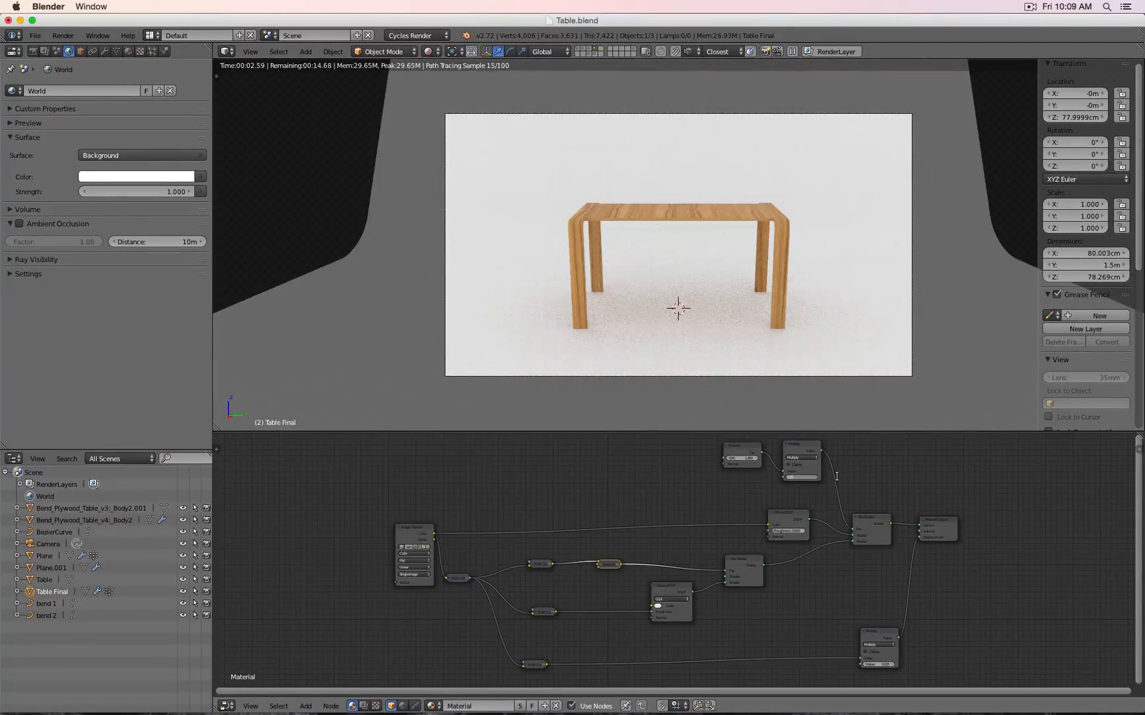
{"action": "key", "text": "Return"}
{"action": "left_click", "coordinate": [809, 477]}
{"action": "key", "text": "Return"}
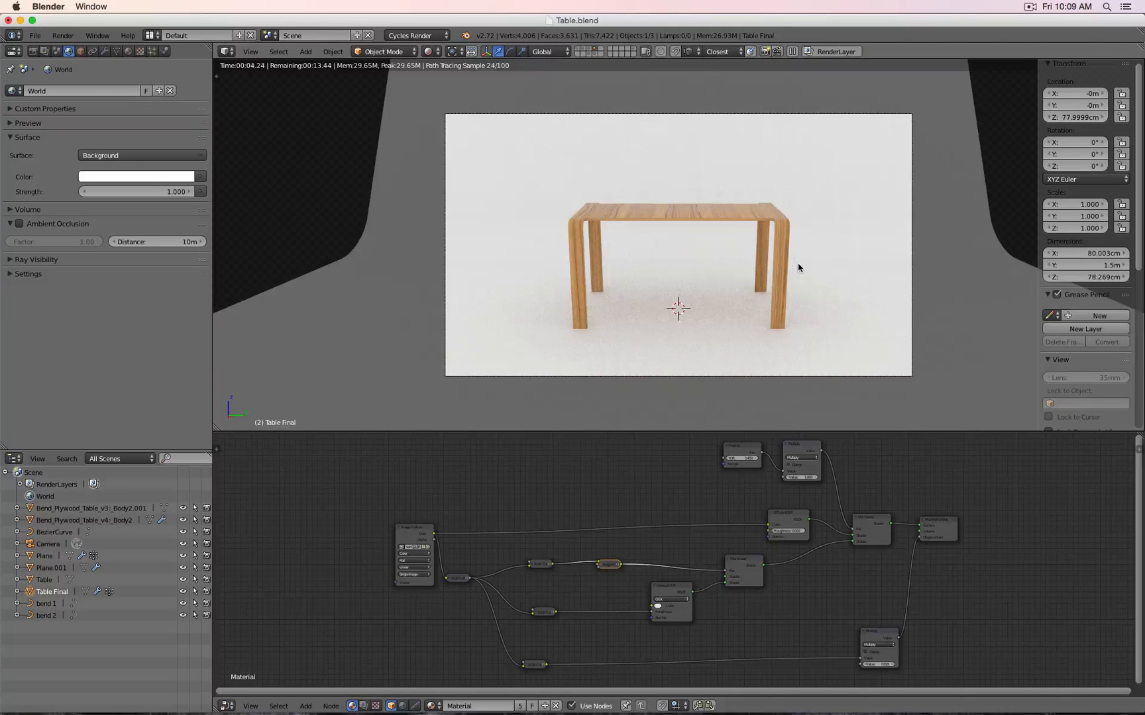
{"action": "right_click", "coordinate": [737, 215]}
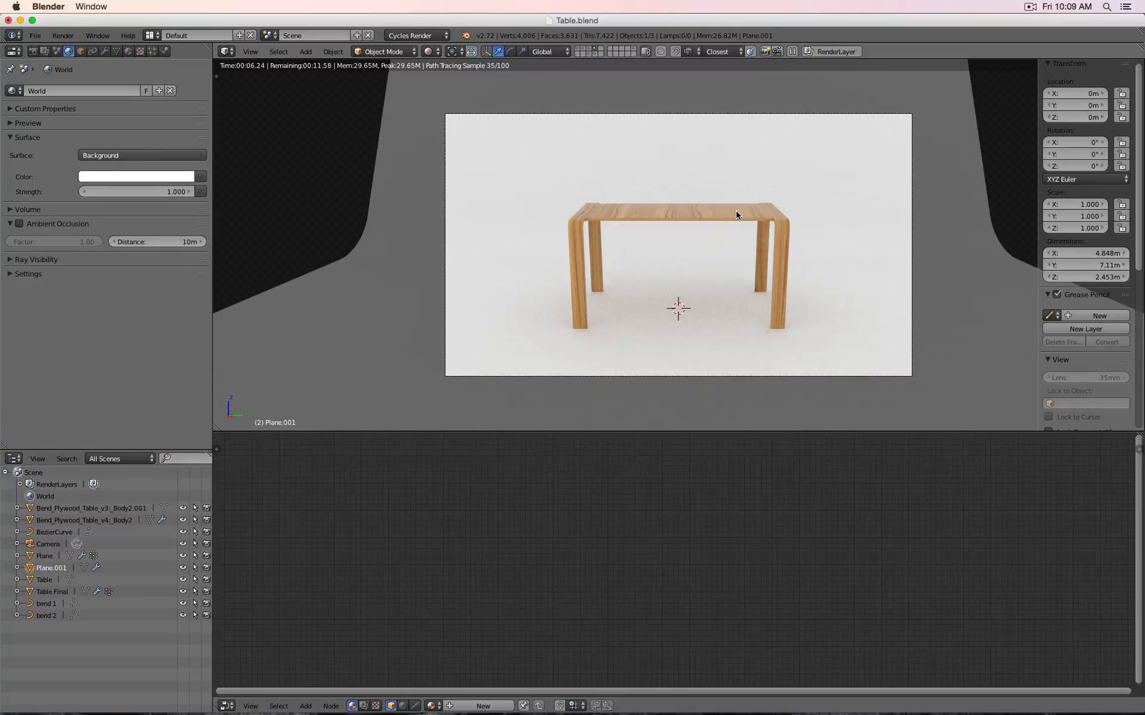
{"action": "key", "text": "z"}
{"action": "right_click", "coordinate": [705, 206]}
{"action": "key", "text": "z"}
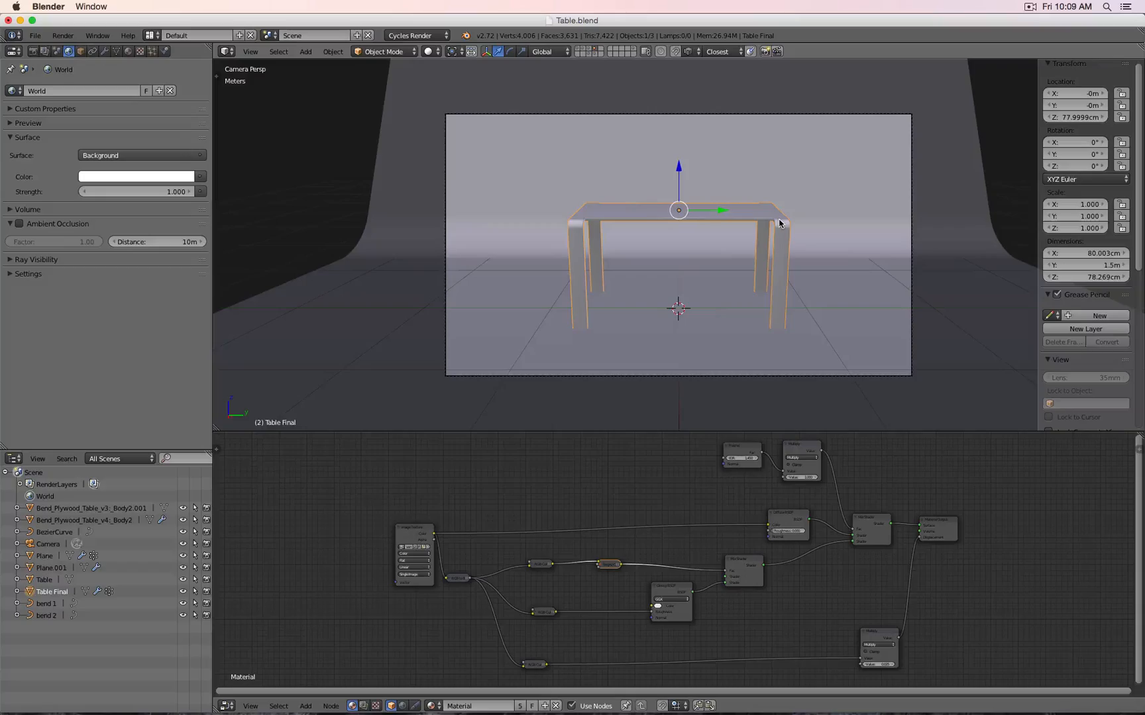
{"action": "key", "text": "shift+z"}
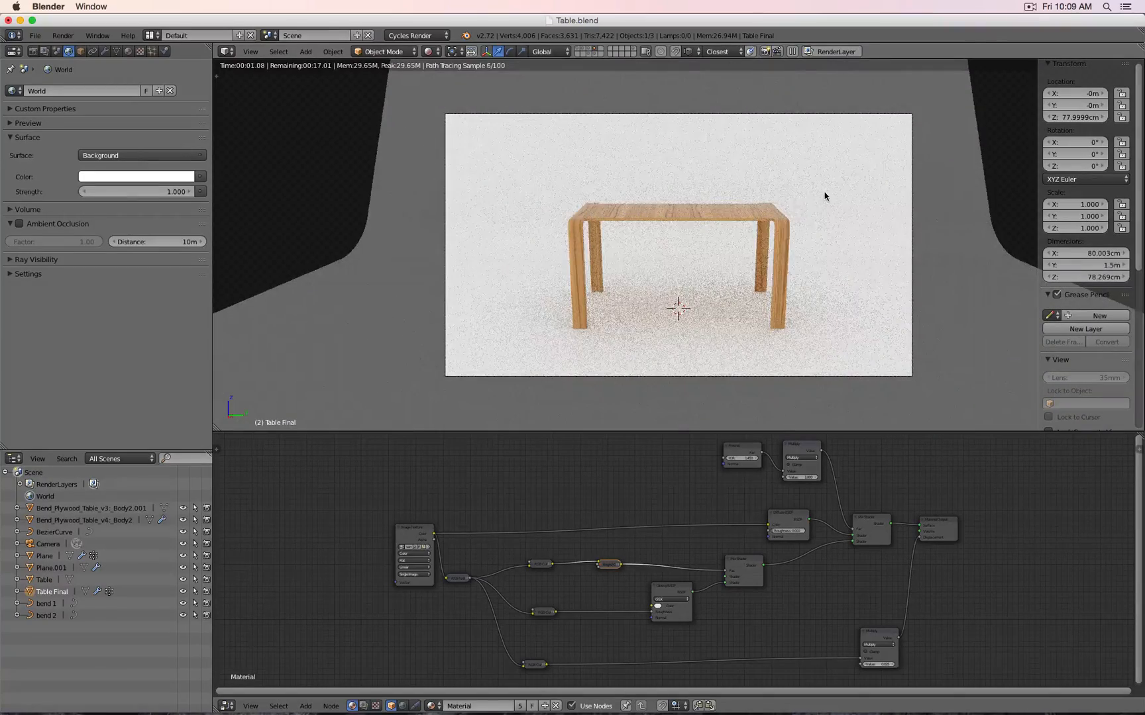
{"action": "key", "text": "r"}
{"action": "key", "text": "z"}
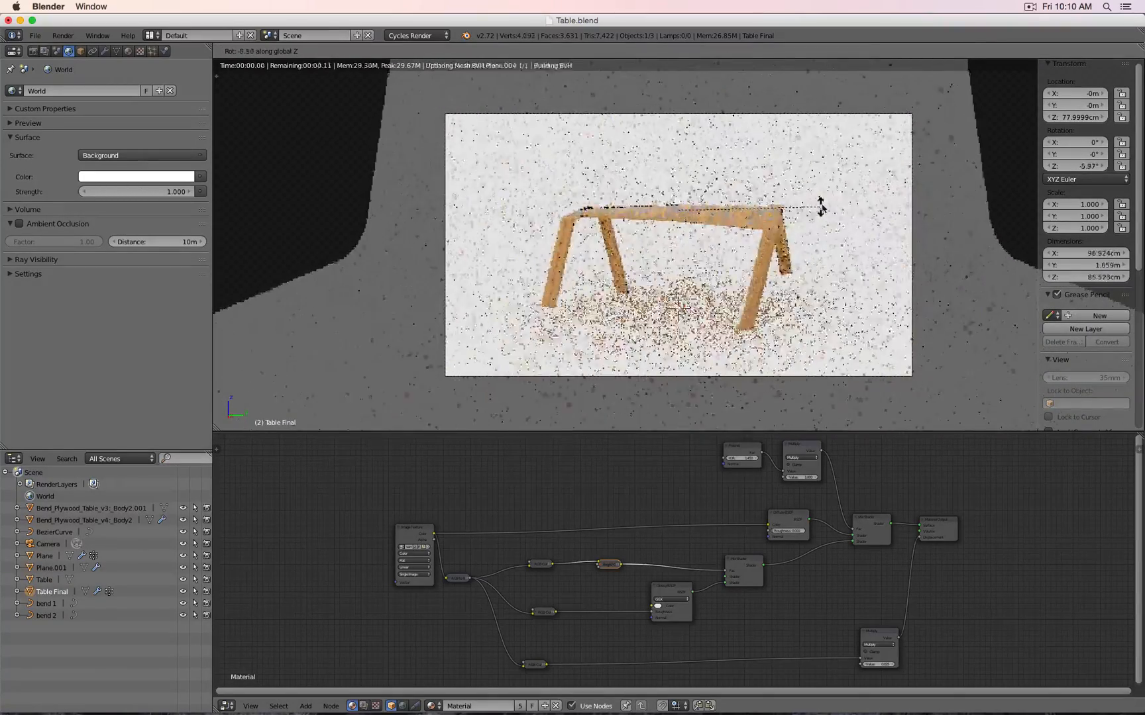
{"action": "key", "text": "Escape"}
In wireframe, show the layer holding the bend curves and parent bend 1 and bend 2 to Table Final
{"action": "key", "text": "z"}
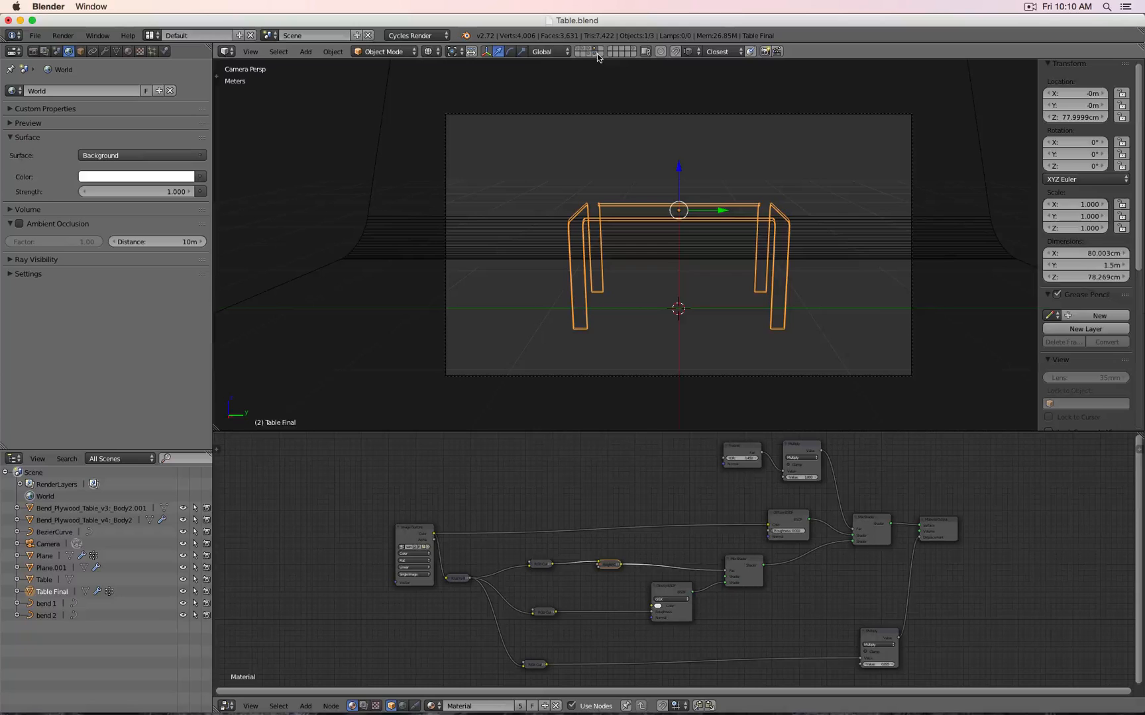
{"action": "right_click", "coordinate": [561, 254]}
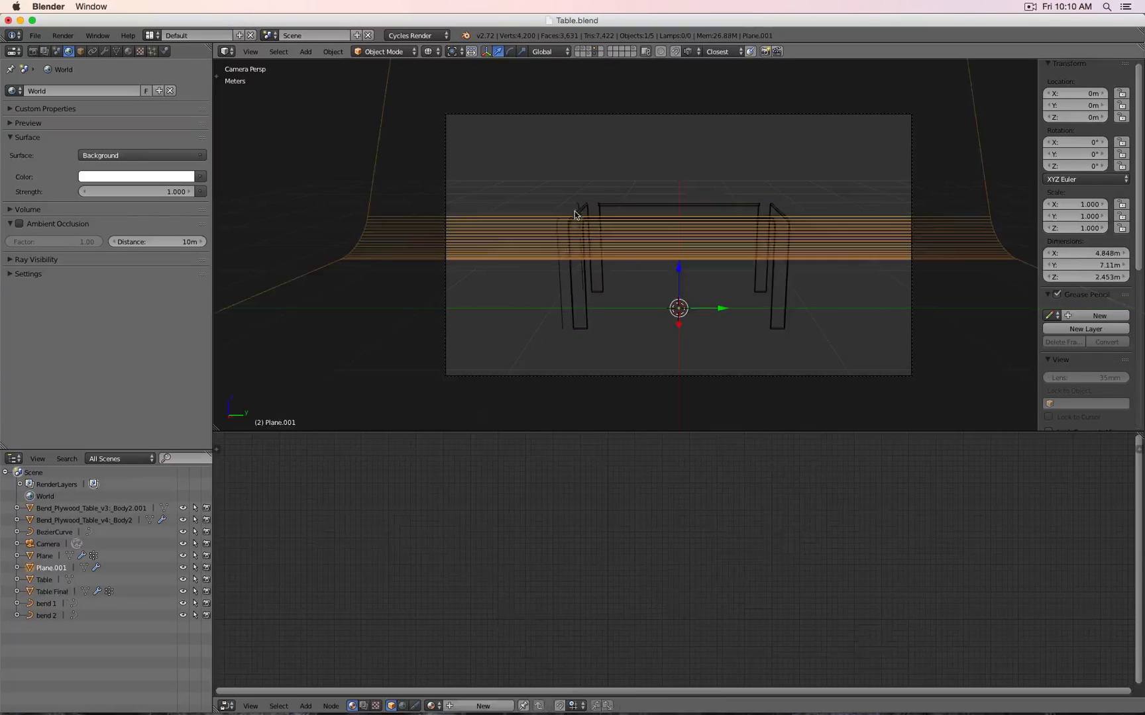
{"action": "right_click", "coordinate": [562, 255]}
{"action": "right_click", "coordinate": [560, 264], "text": "shift"}
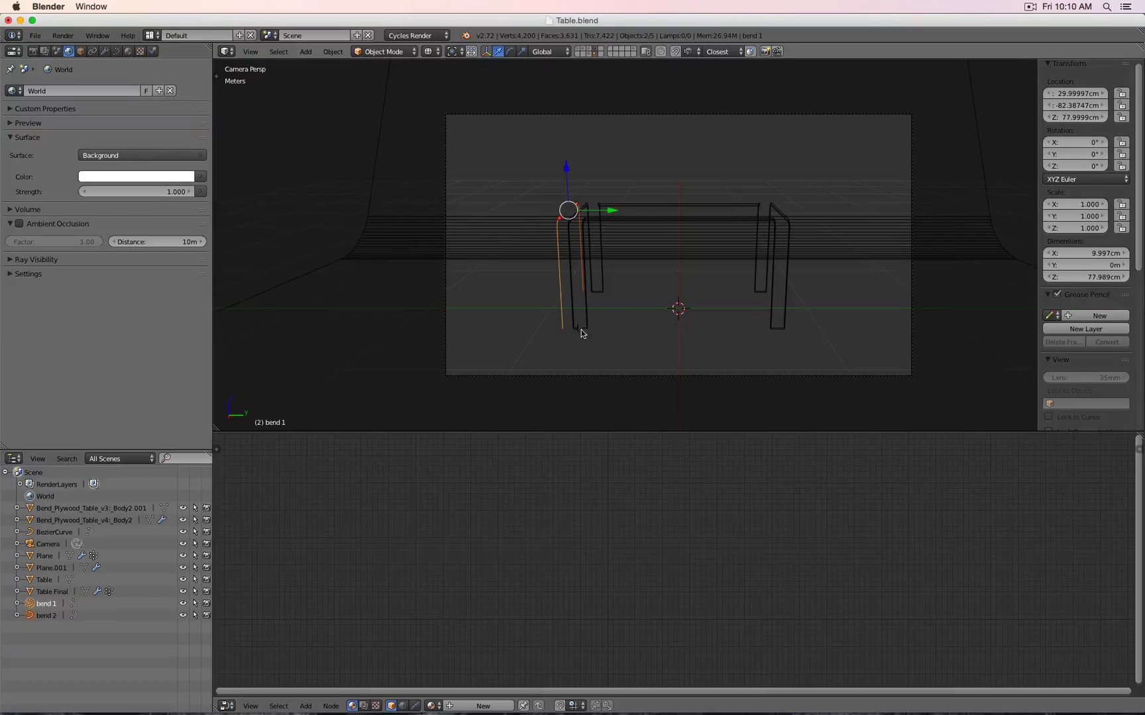
{"action": "right_click", "coordinate": [605, 287], "text": "shift"}
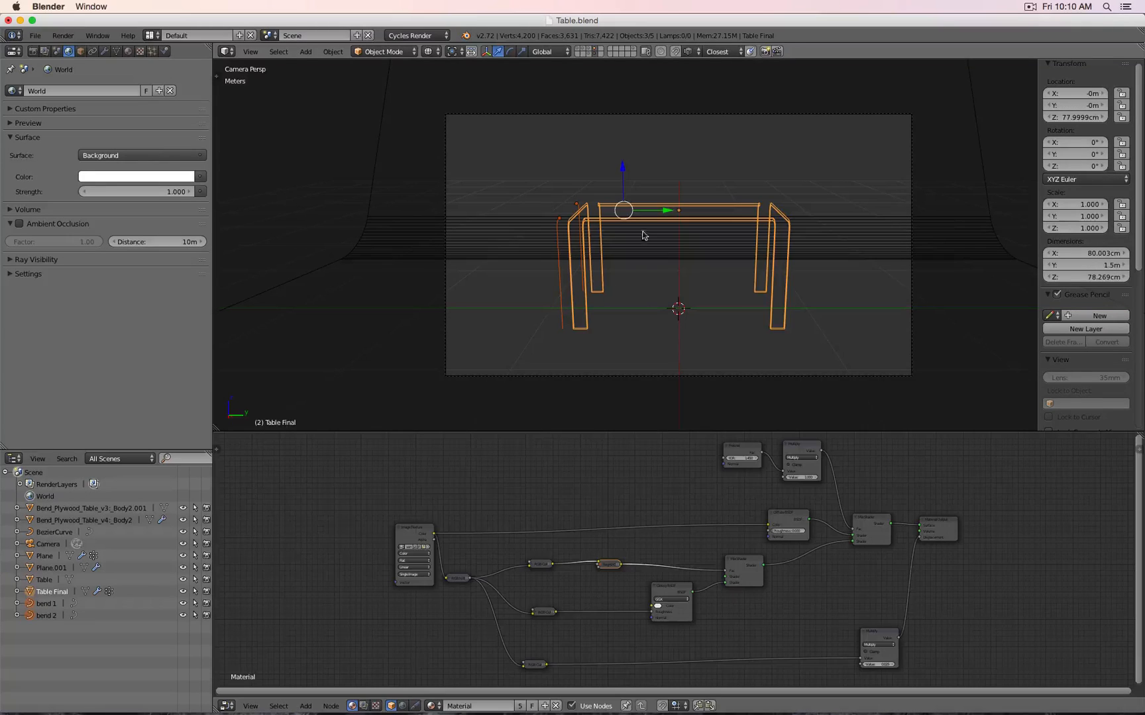
{"action": "left_click", "coordinate": [332, 52]}
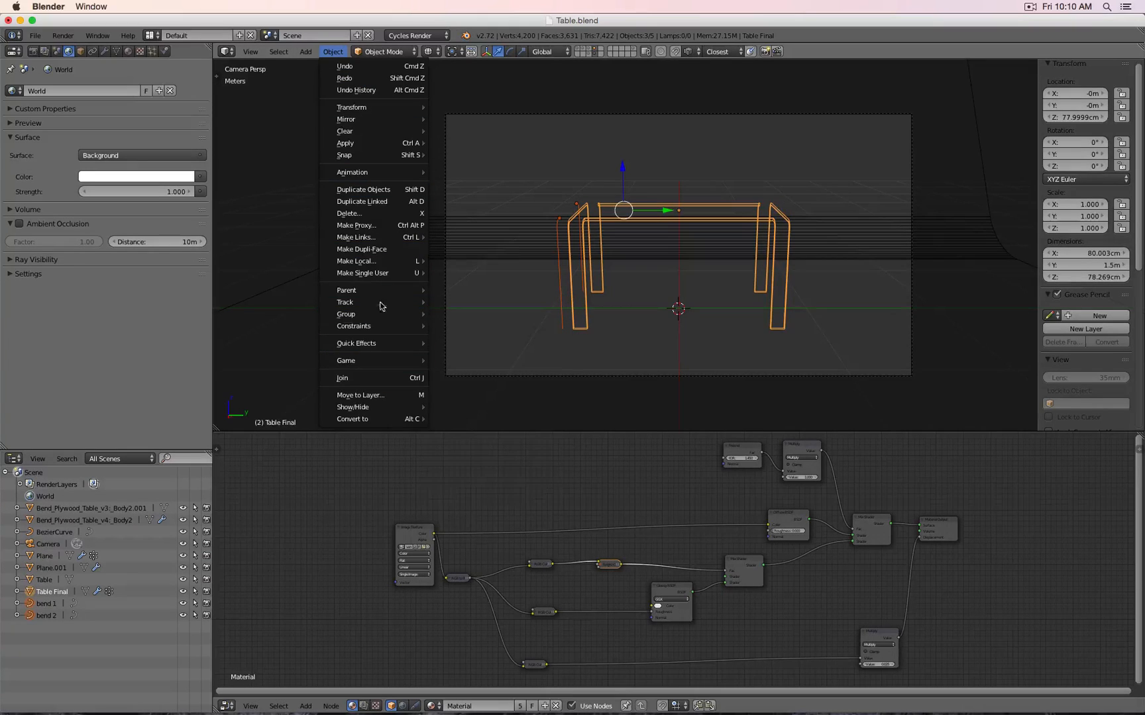
{"action": "mouse_move", "coordinate": [381, 291]}
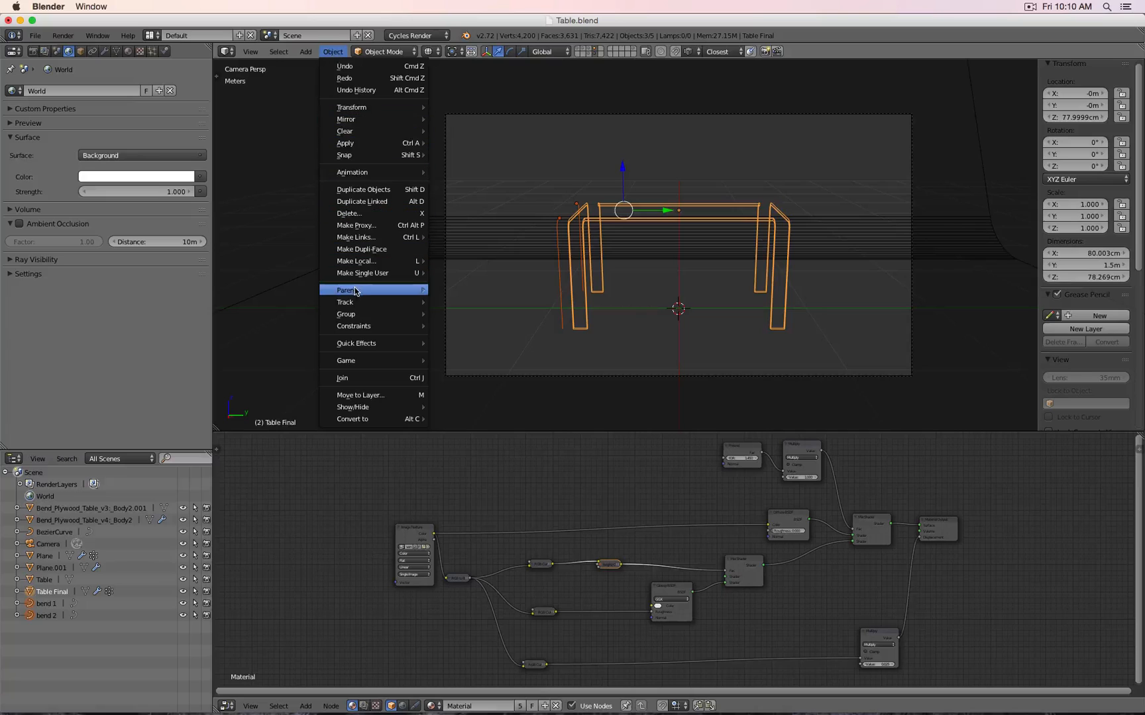
{"action": "left_click", "coordinate": [448, 288]}
{"action": "left_click", "coordinate": [435, 286]}
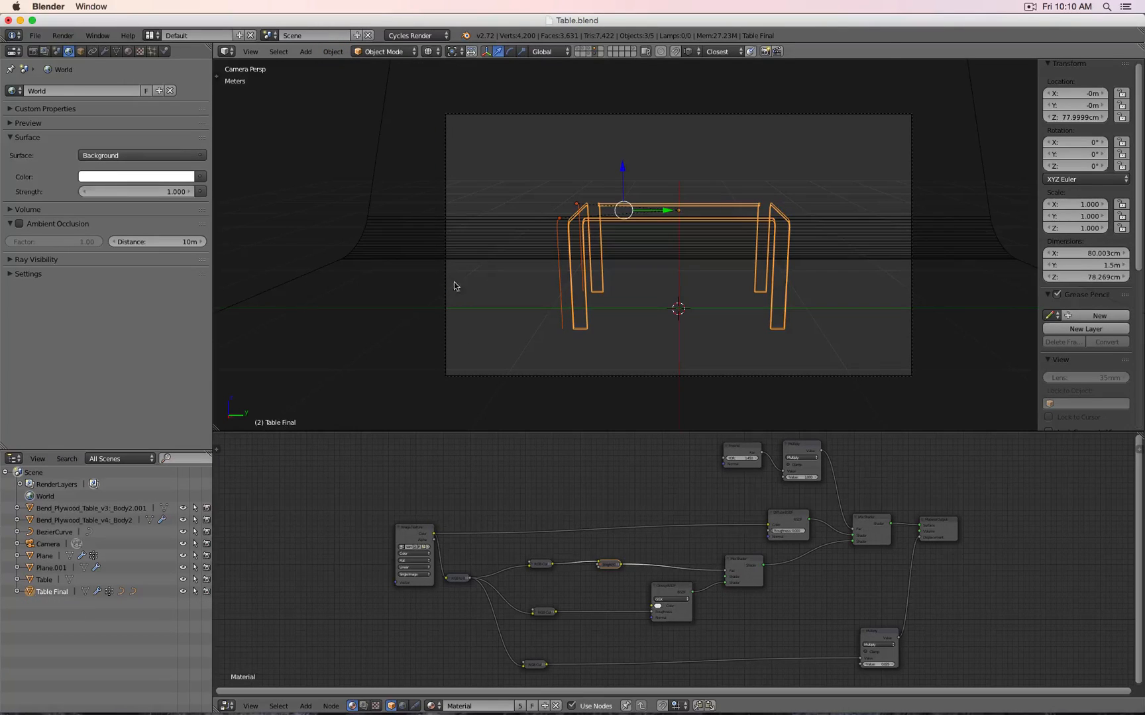
Rotate Table Final about global Z to about -54.5° and preview it rendered
{"action": "right_click", "coordinate": [594, 312]}
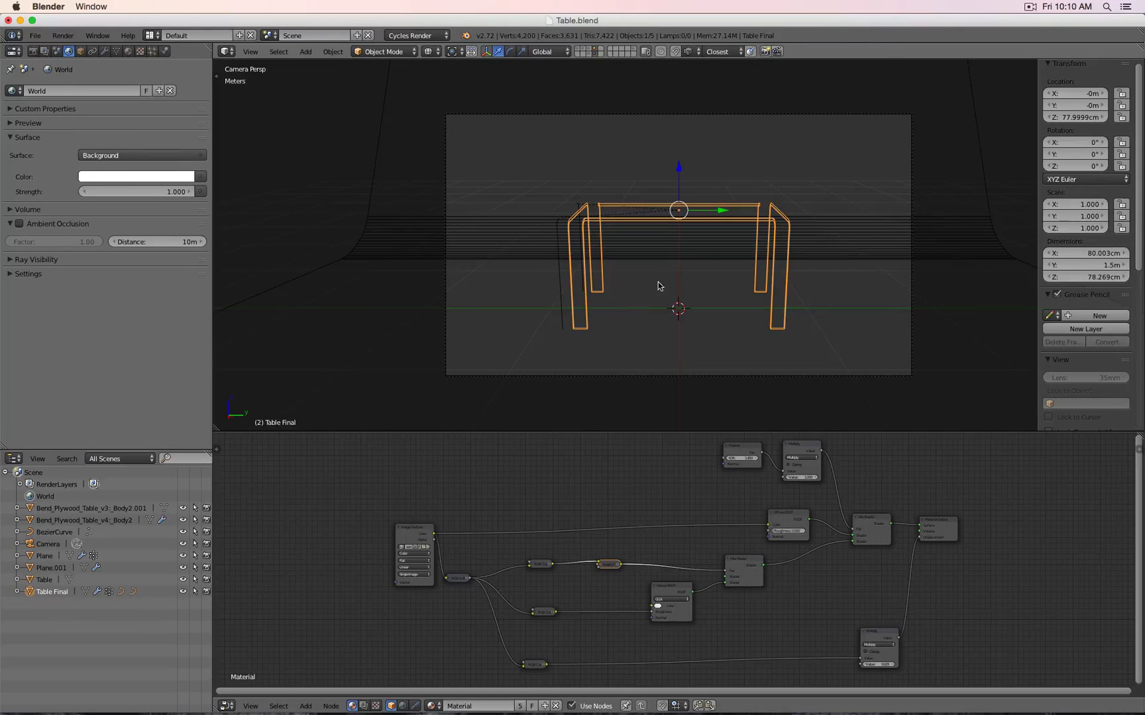
{"action": "key", "text": "r"}
{"action": "key", "text": "z"}
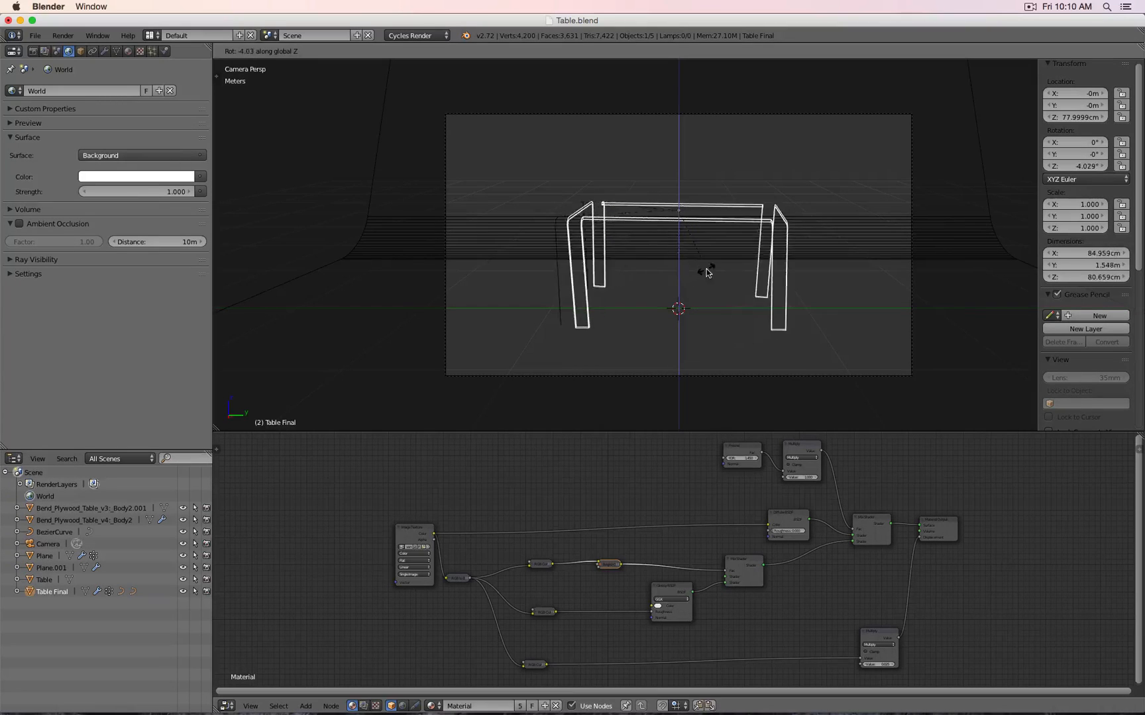
{"action": "left_click", "coordinate": [669, 280]}
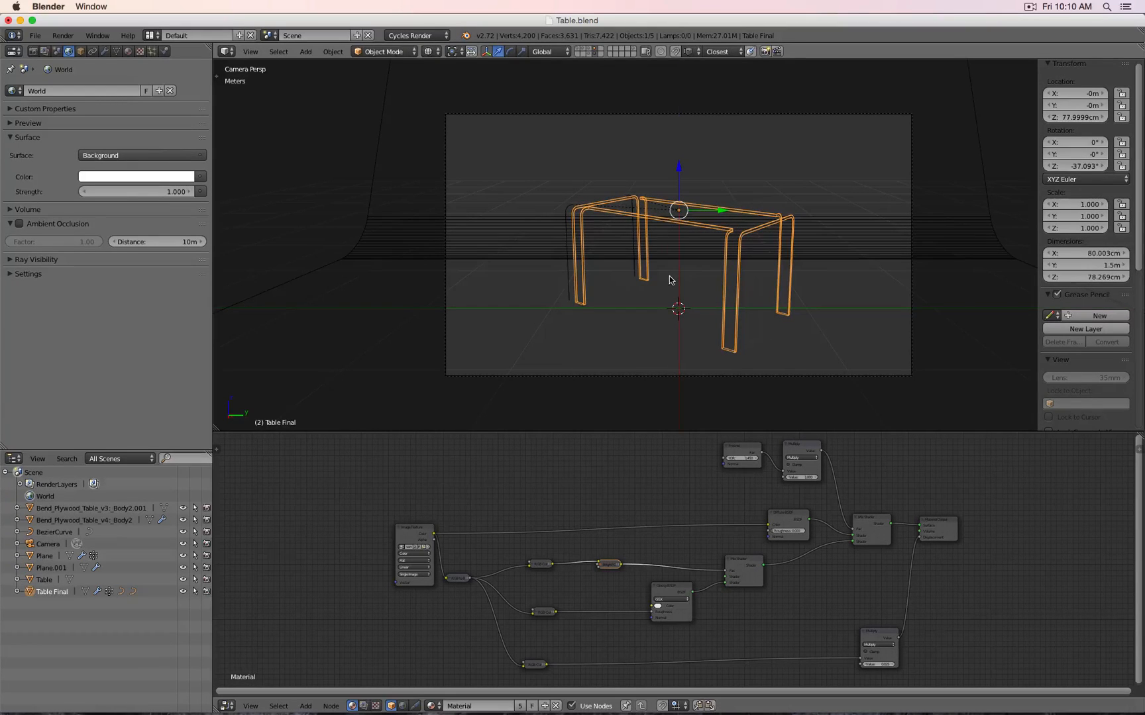
{"action": "key", "text": "r"}
{"action": "key", "text": "z"}
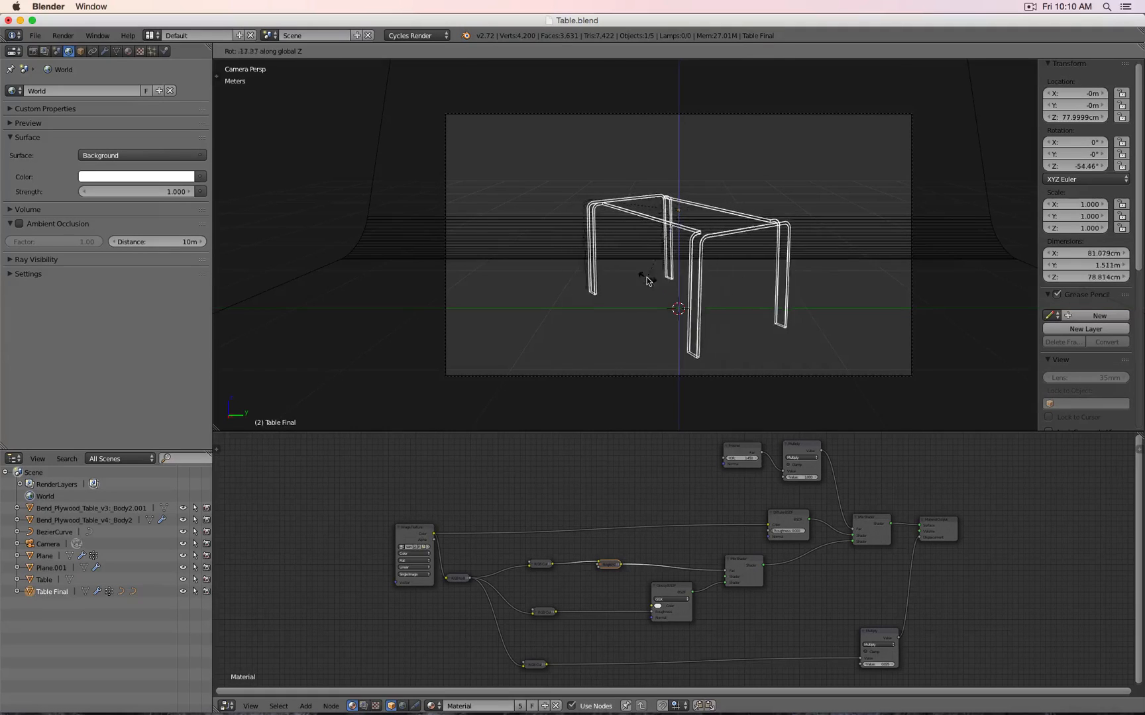
{"action": "left_click", "coordinate": [647, 281]}
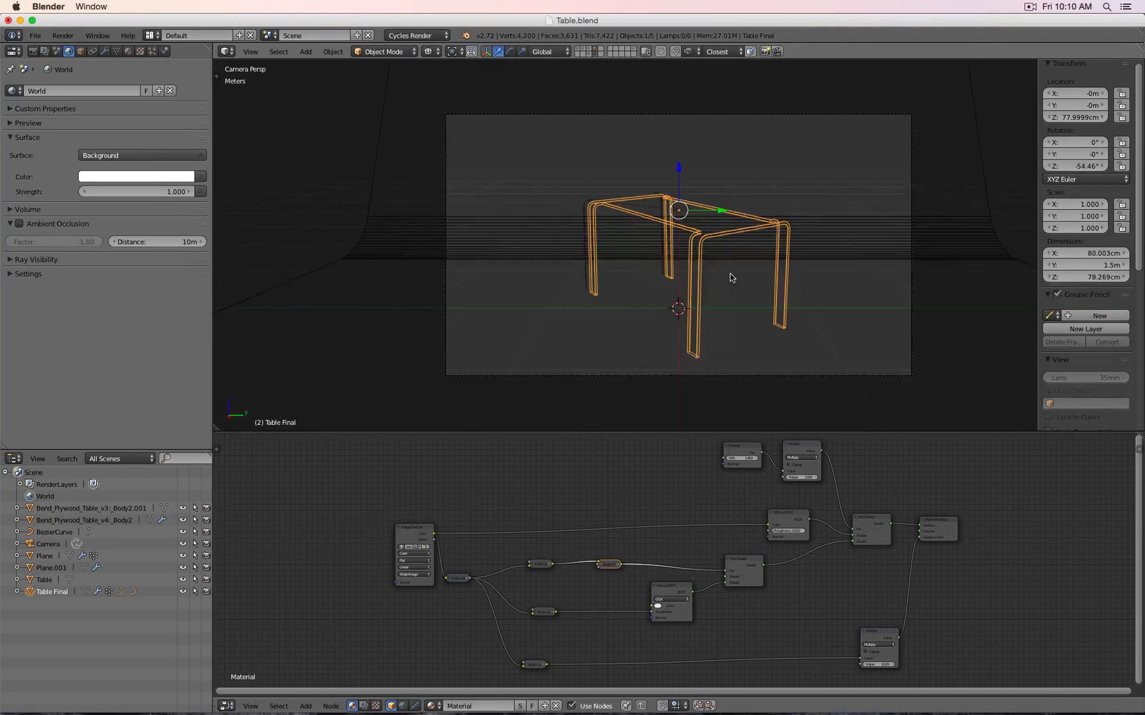
{"action": "key", "text": "shift+z"}
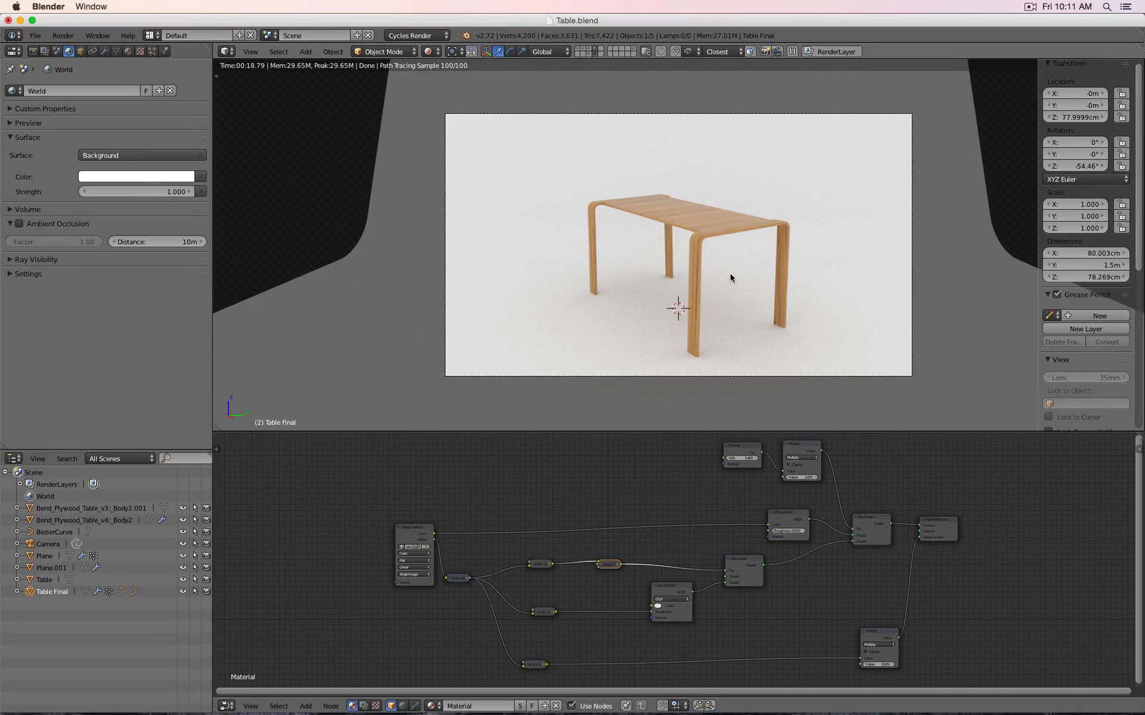
Add an empty in the solid top view and move it beside the camera to about X 3.55 m, Y 0.70 m
{"action": "key", "text": "shift+z"}
{"action": "key", "text": "KP_7"}
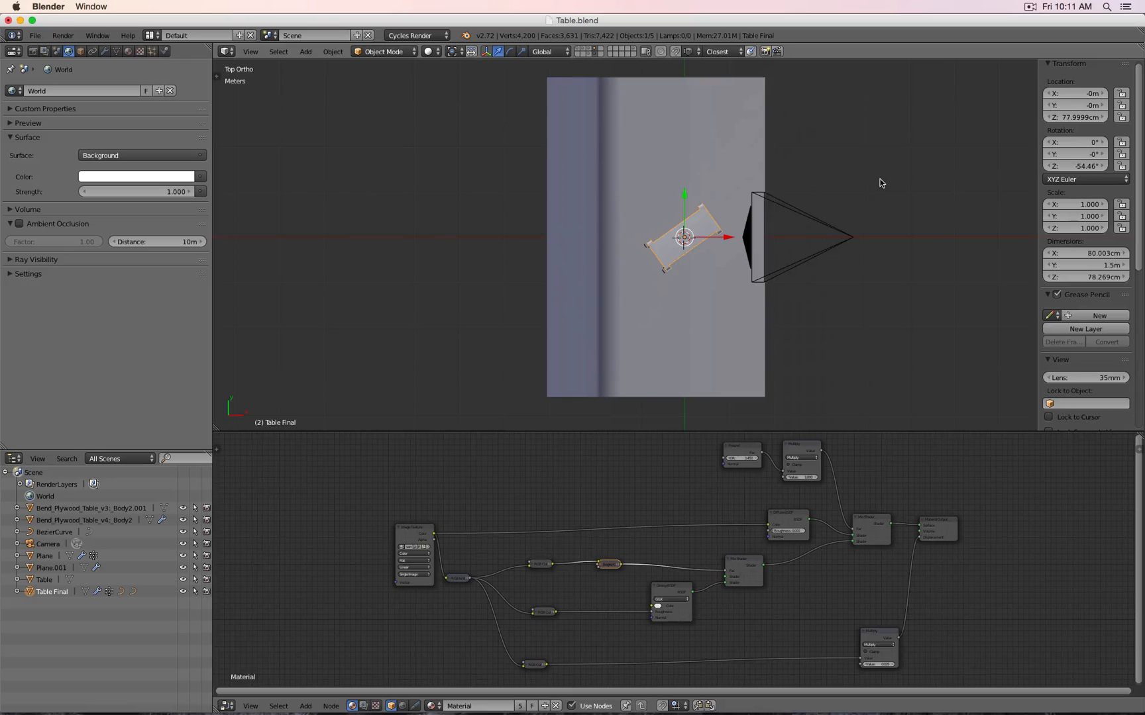
{"action": "key", "text": "shift+a"}
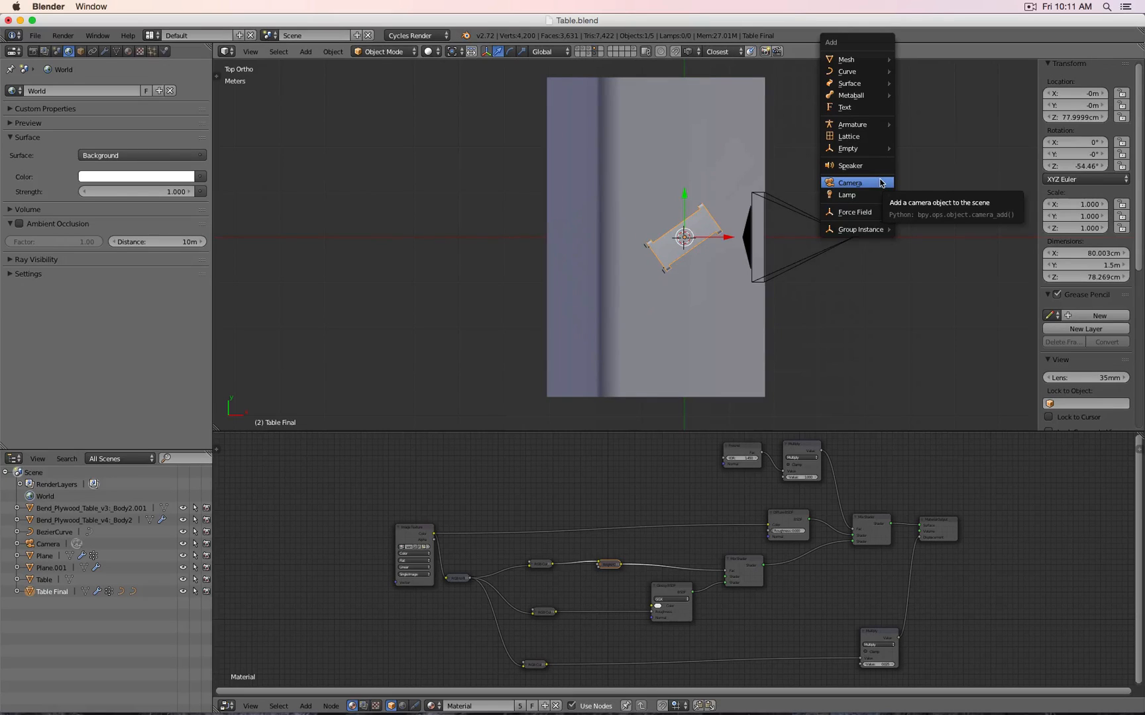
{"action": "mouse_move", "coordinate": [878, 150]}
{"action": "left_click", "coordinate": [926, 148]}
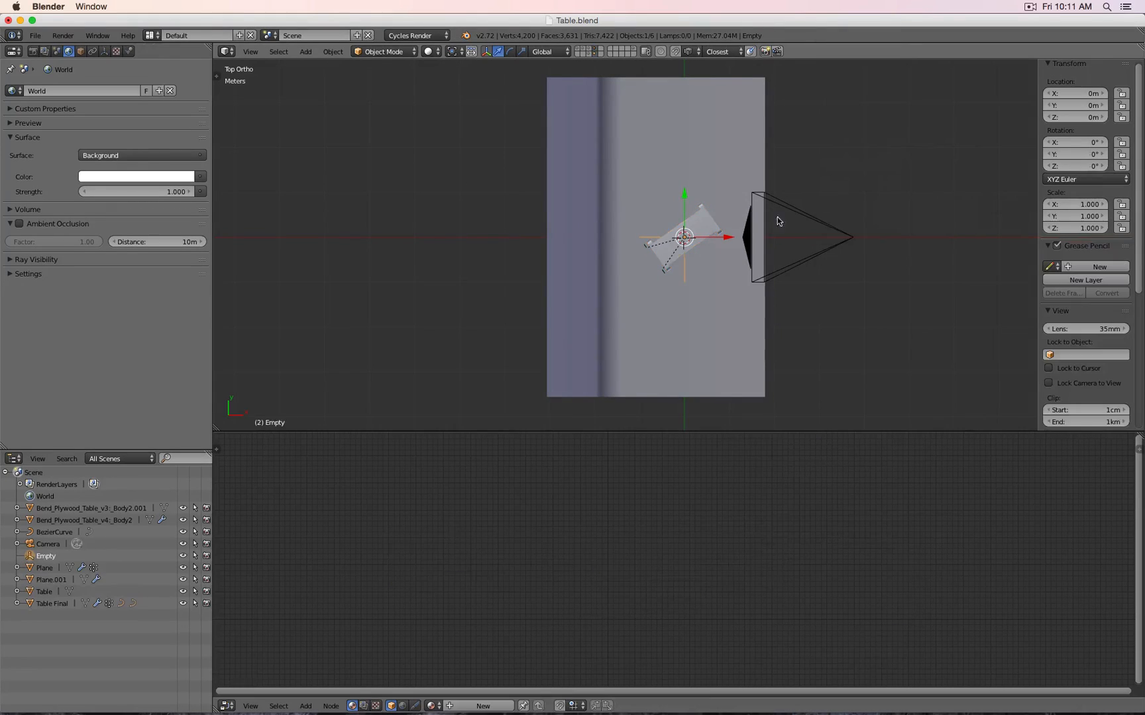
{"action": "key", "text": "g"}
{"action": "left_click", "coordinate": [899, 186]}
Add an area lamp behind and to the side of the camera, and scale the empty down to about 0.328
{"action": "key", "text": "shift+a"}
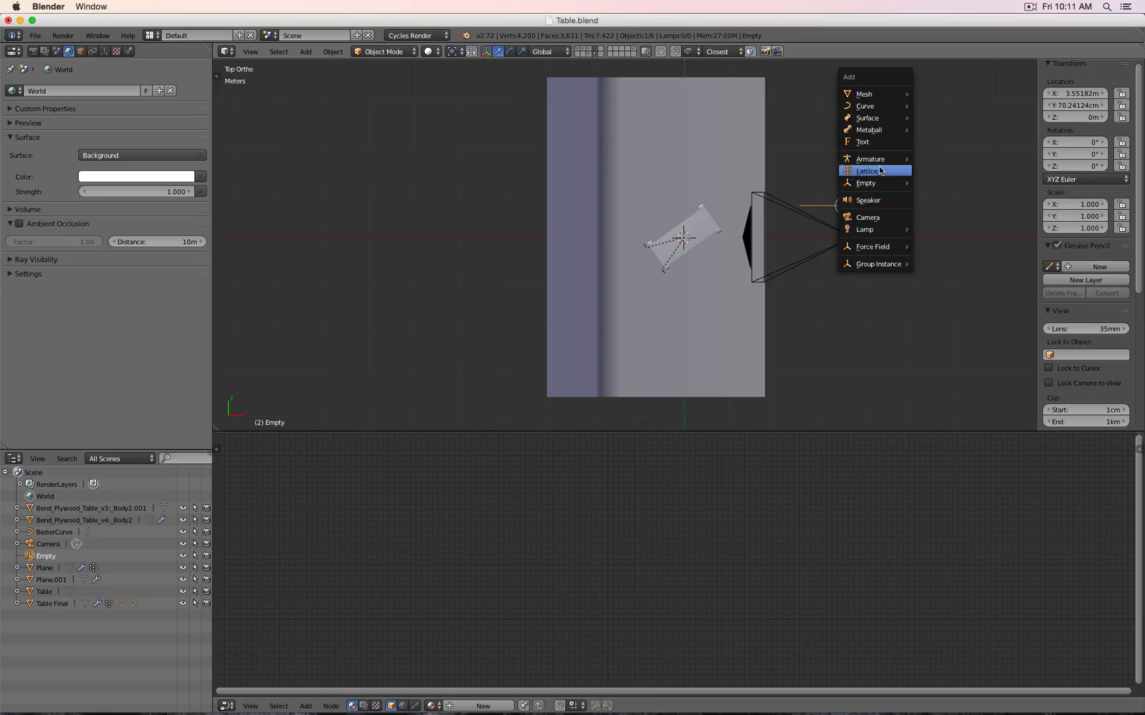
{"action": "mouse_move", "coordinate": [879, 229]}
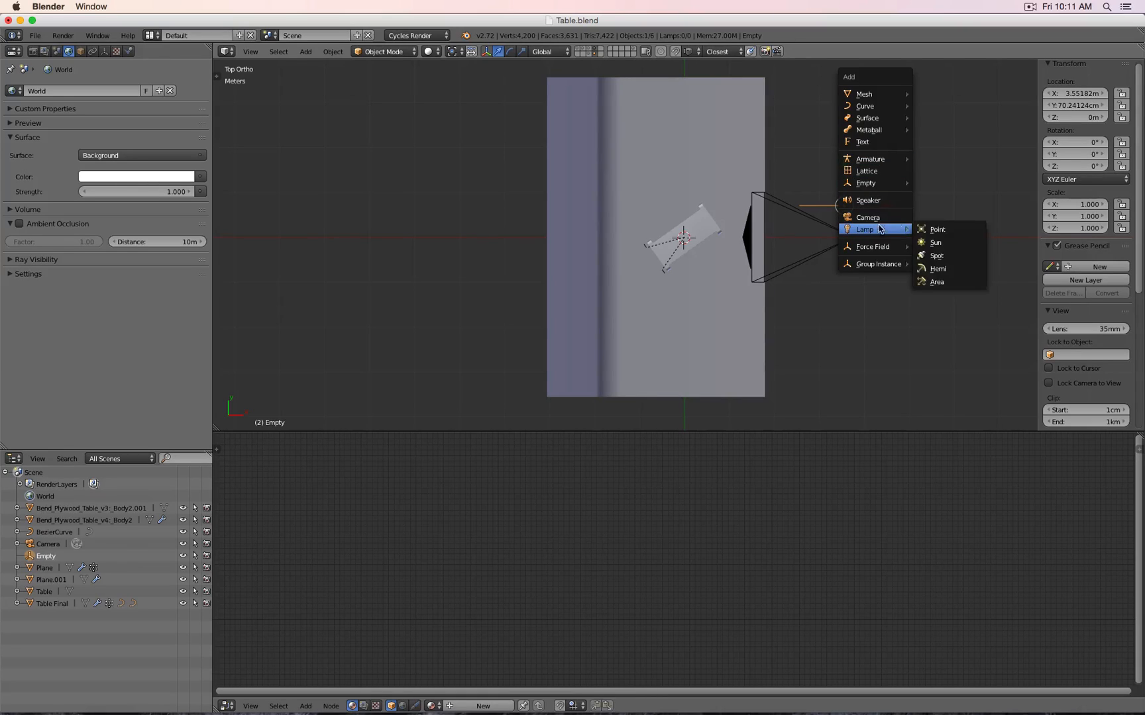
{"action": "left_click", "coordinate": [944, 282]}
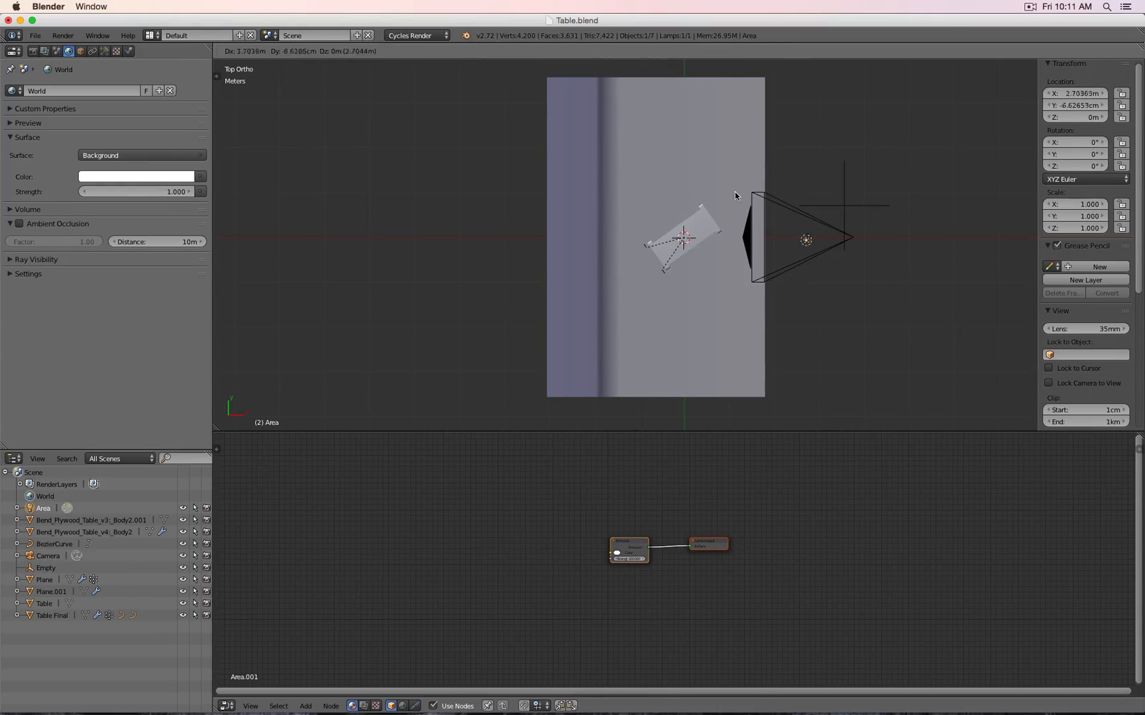
{"action": "right_click", "coordinate": [863, 210]}
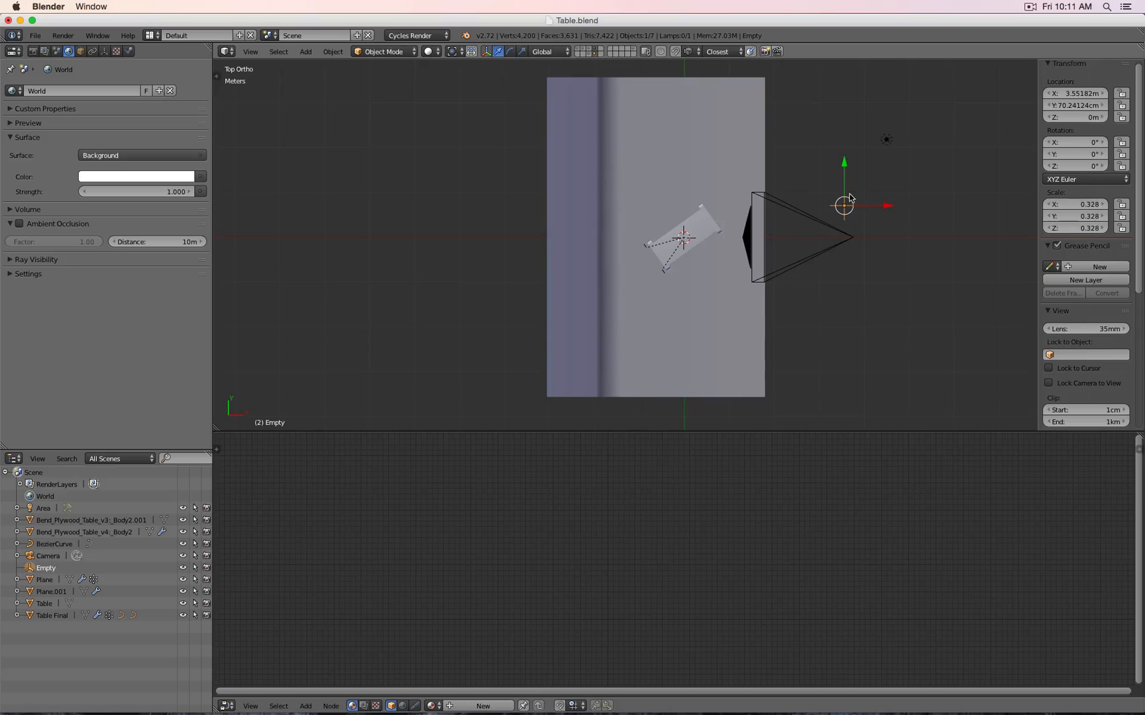
Reset the empty's scale to 1 and set its display size to 50 cm
{"action": "key", "text": "alt+s"}
{"action": "left_click", "coordinate": [104, 51]}
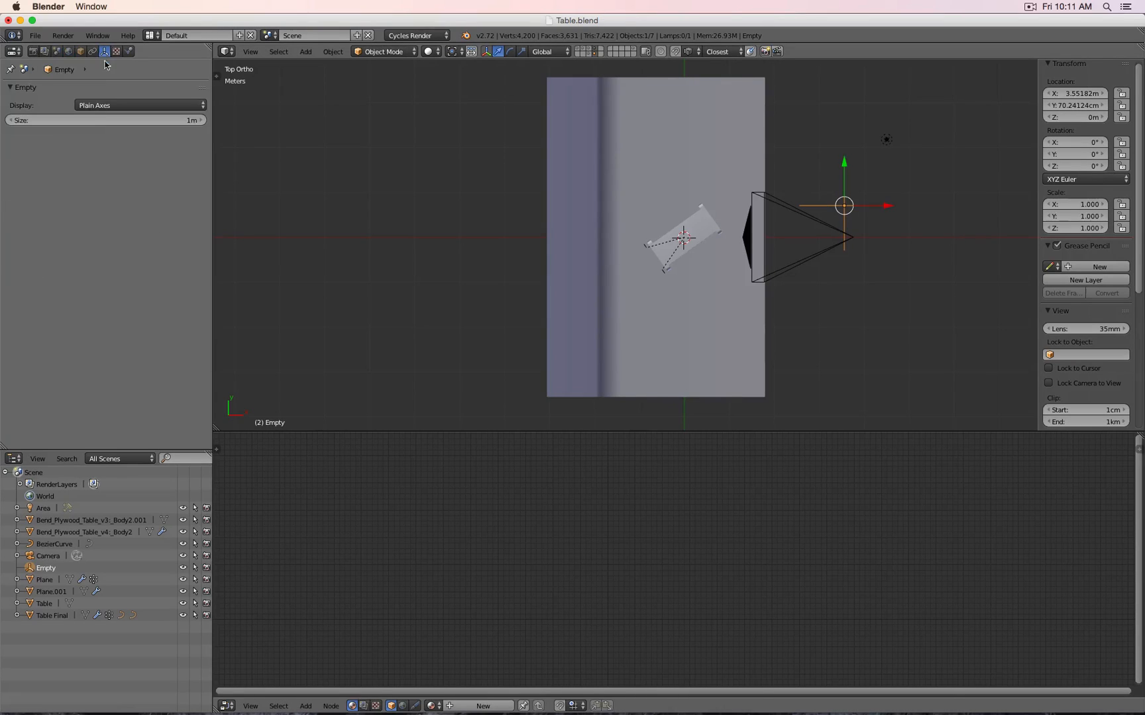
{"action": "left_click", "coordinate": [97, 119]}
{"action": "key", "text": "Return"}
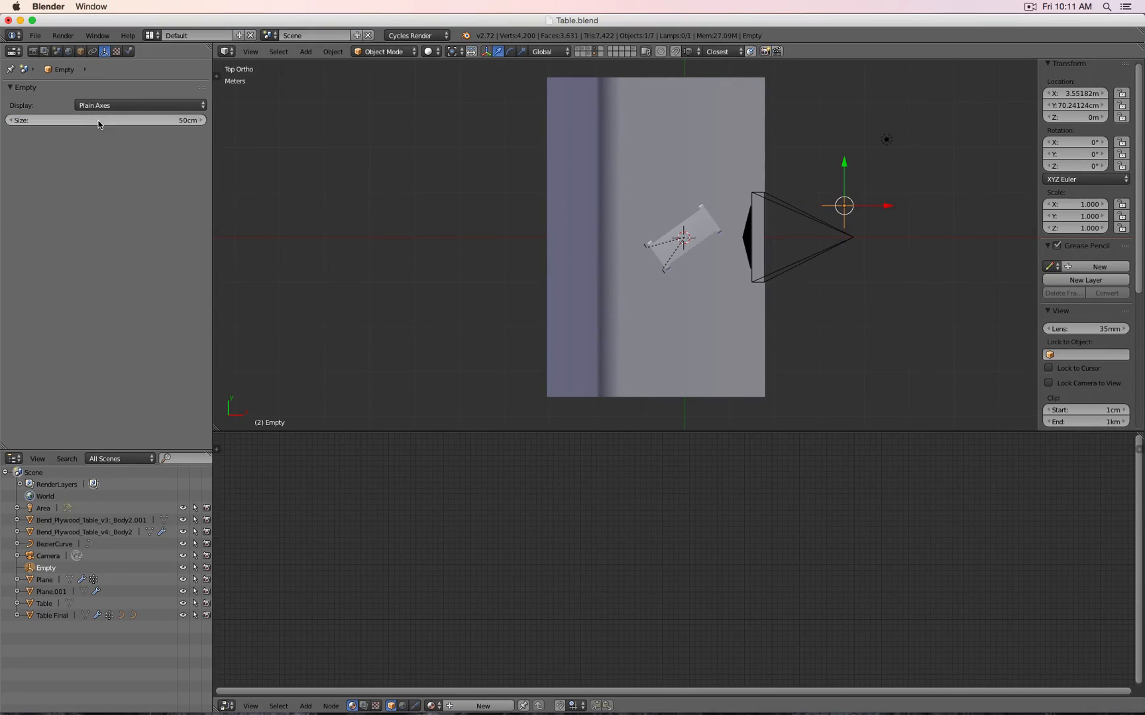
Set the area lamp's size to 2 m and enable Multiple Importance Sample
{"action": "right_click", "coordinate": [888, 141]}
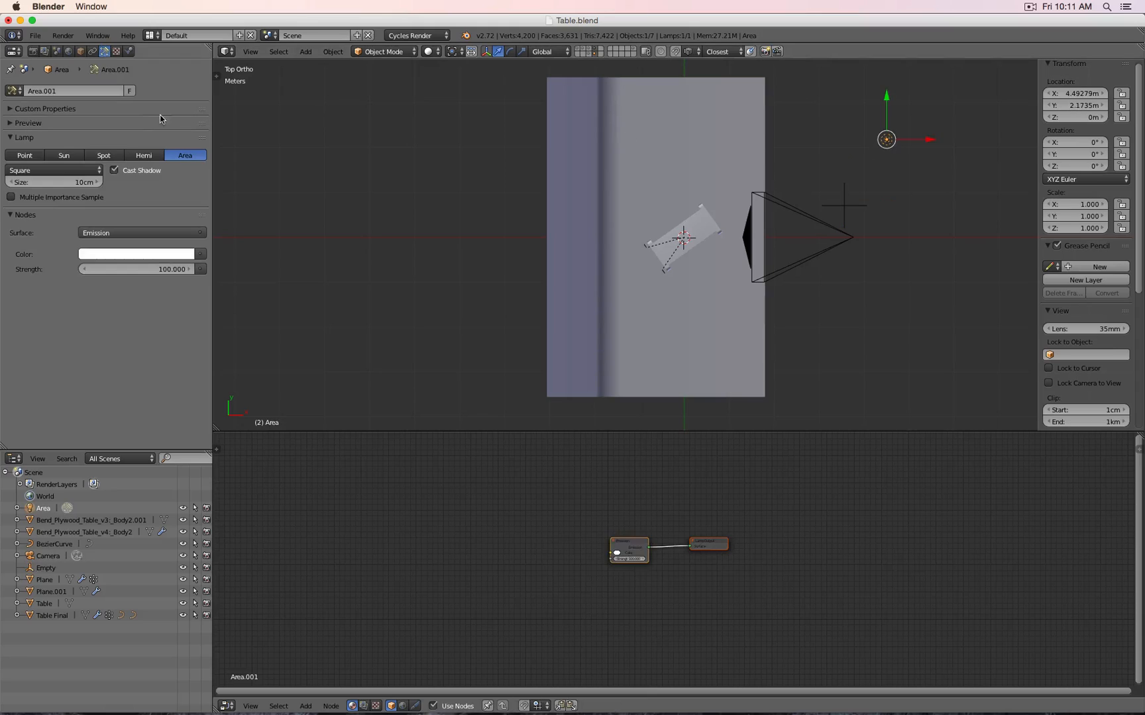
{"action": "left_click", "coordinate": [63, 186]}
{"action": "type", "text": "2m"}
{"action": "key", "text": "Return"}
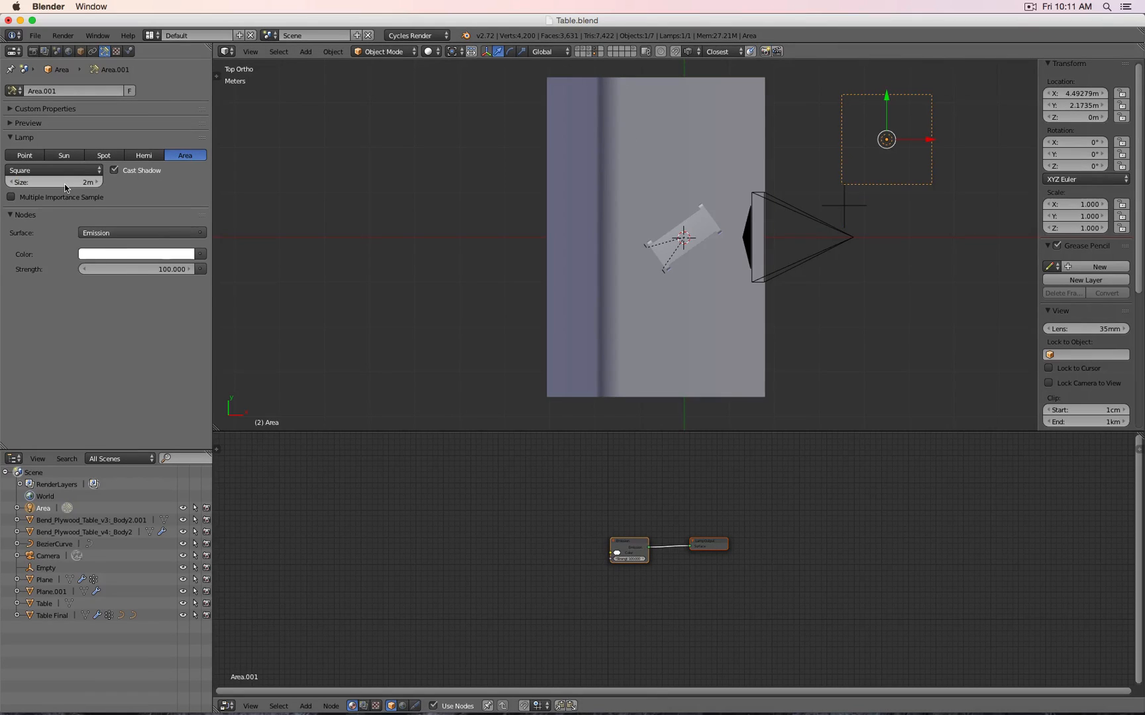
{"action": "left_click", "coordinate": [41, 198]}
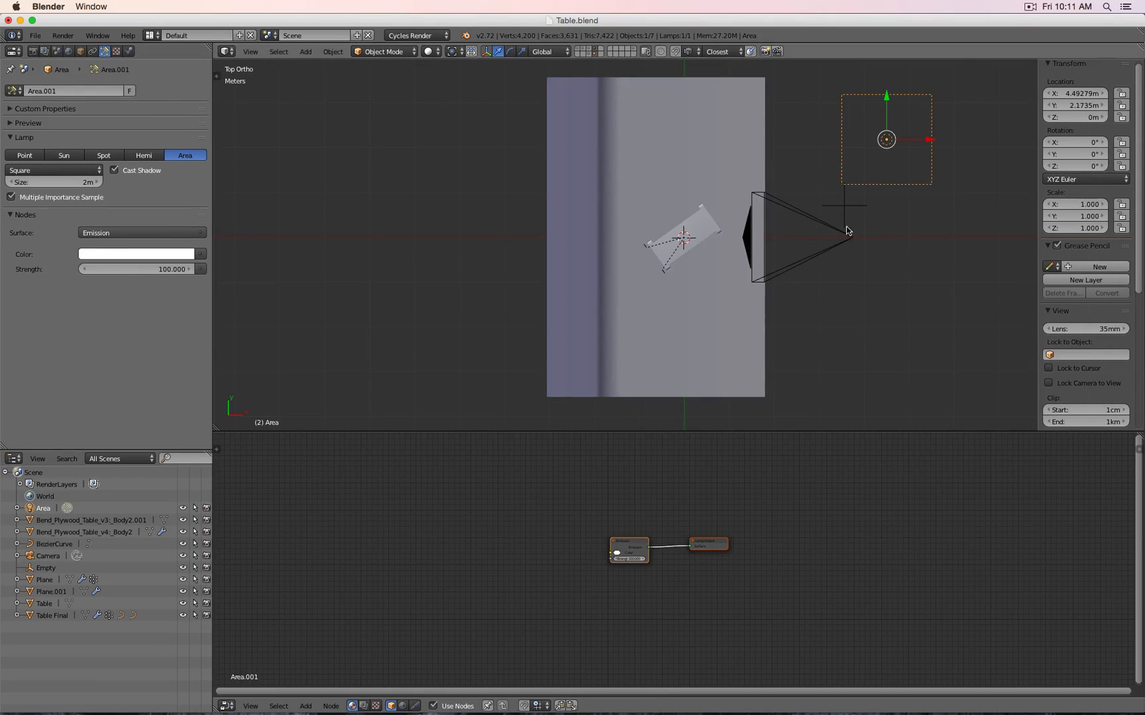
Add a tracking constraint so the area lamp points at the empty
{"action": "right_click", "coordinate": [861, 213], "text": "shift"}
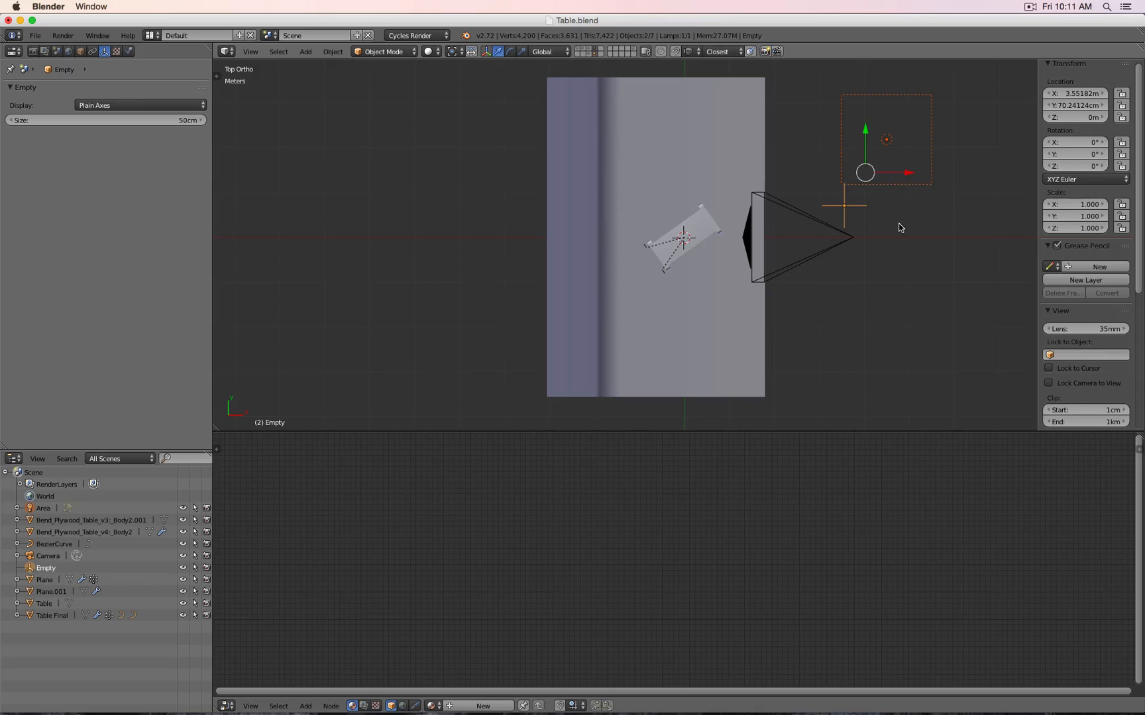
{"action": "key", "text": "ctrl+t"}
{"action": "left_click", "coordinate": [899, 225]}
In the top view, move the empty beside the table to about X 14.6 cm and the lamp to about X 14.6 cm, Y 3.14 m
{"action": "right_click", "coordinate": [860, 210]}
{"action": "key", "text": "g"}
{"action": "left_click", "coordinate": [706, 210]}
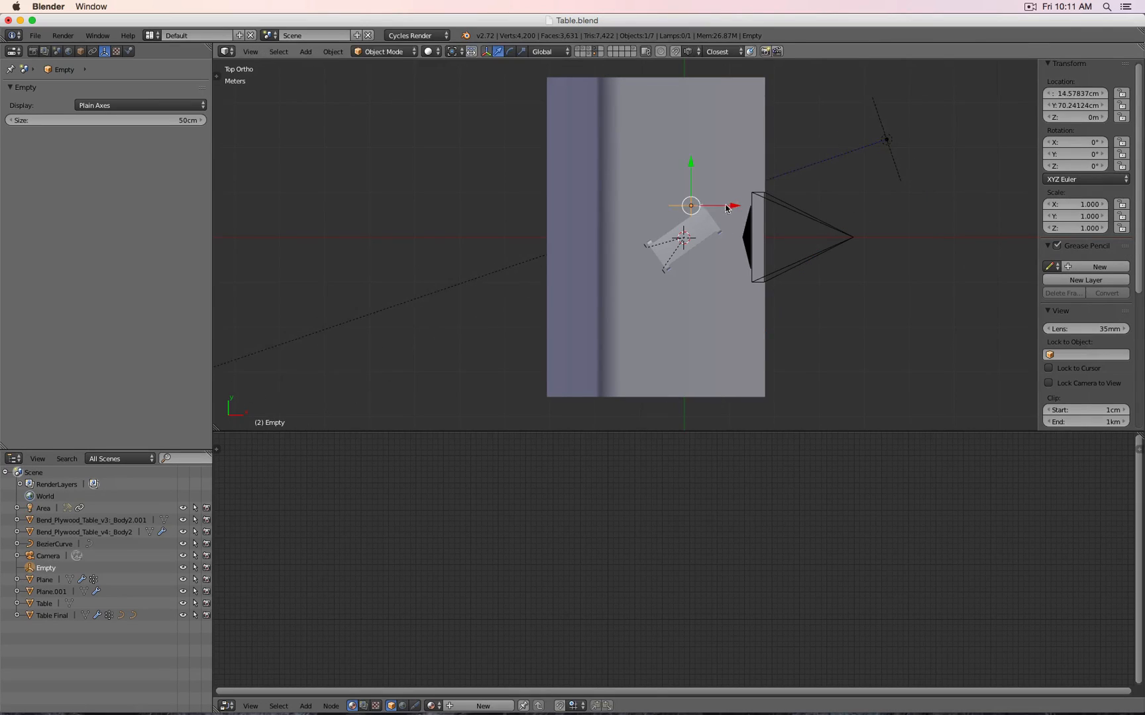
{"action": "right_click", "coordinate": [890, 153]}
{"action": "key", "text": "g"}
{"action": "left_click", "coordinate": [695, 111]}
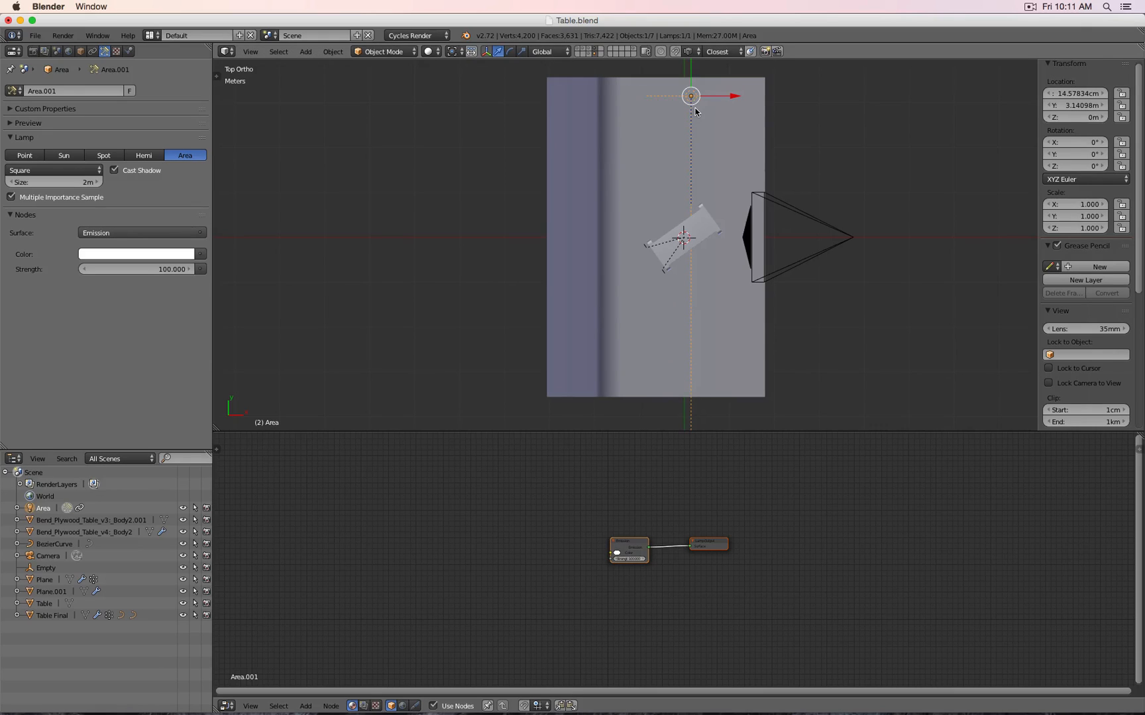
In the right wireframe view, raise the lamp to about Y 3.49 m, Z 1.34 m and the empty to about Y 0.69 m, Z 0.73 m
{"action": "key", "text": "KP_3"}
{"action": "key", "text": "z"}
{"action": "key", "text": "g"}
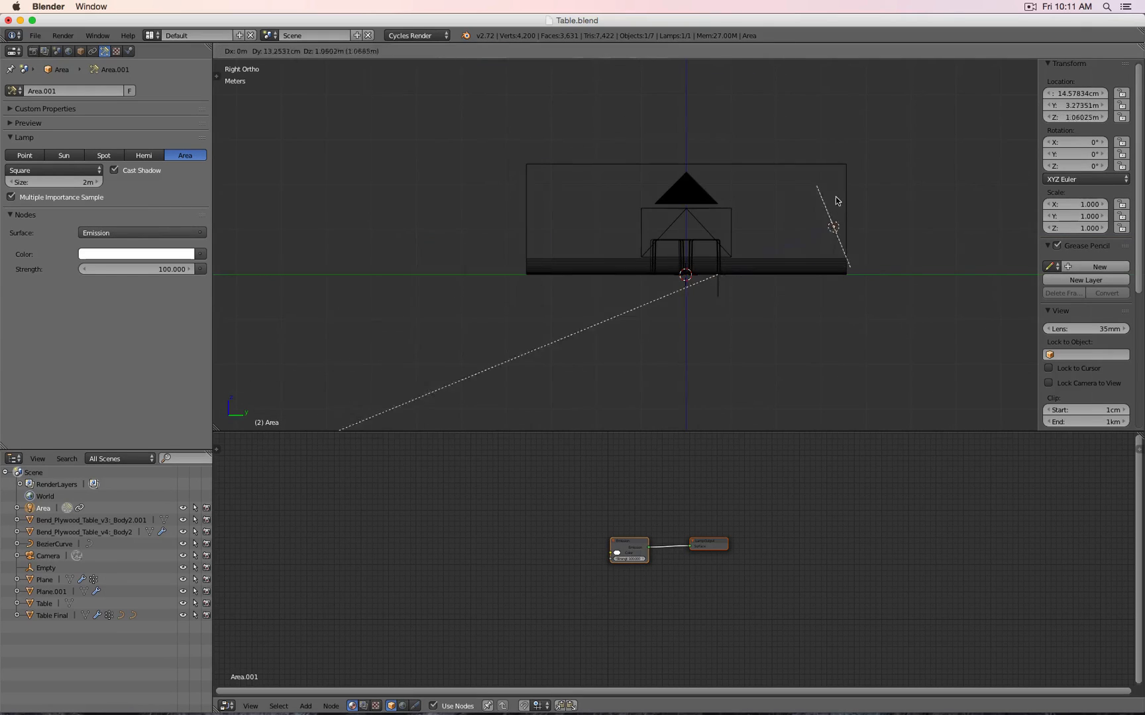
{"action": "left_click", "coordinate": [841, 188]}
{"action": "right_click", "coordinate": [718, 278]}
{"action": "key", "text": "g"}
{"action": "left_click", "coordinate": [722, 255]}
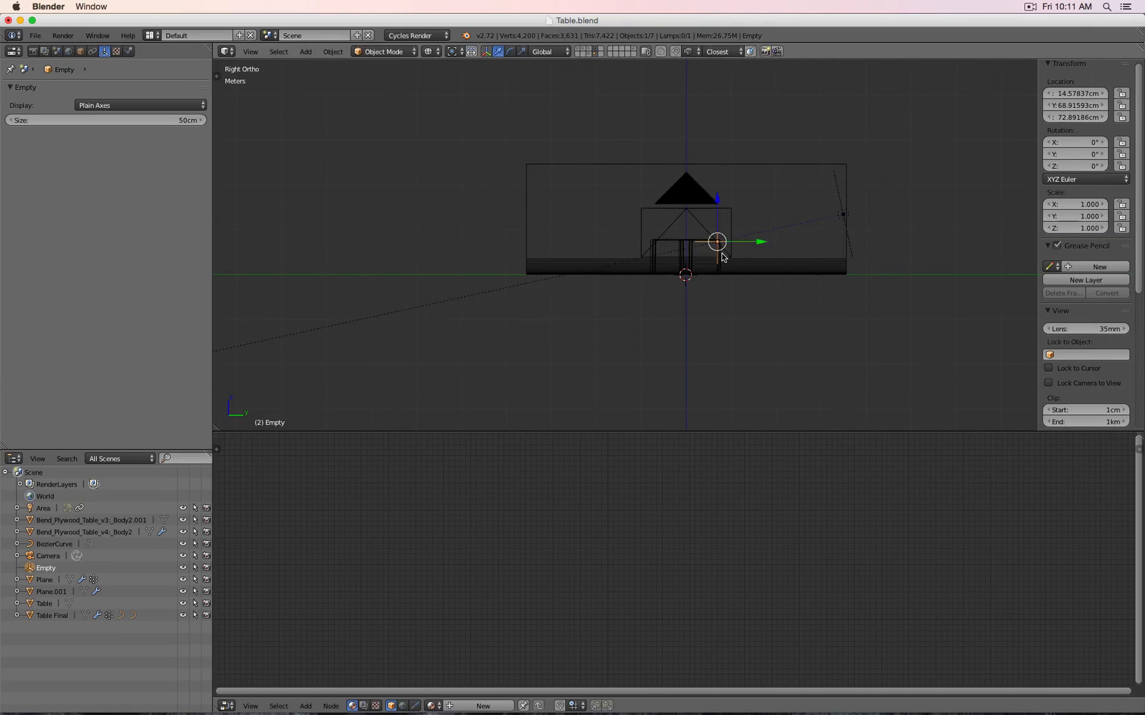
Preview the camera view rendered and split off a second, solid-shaded 3D view beside it without its properties sidebar
{"action": "key", "text": "KP_0"}
{"action": "key", "text": "z"}
{"action": "key", "text": "shift+z"}
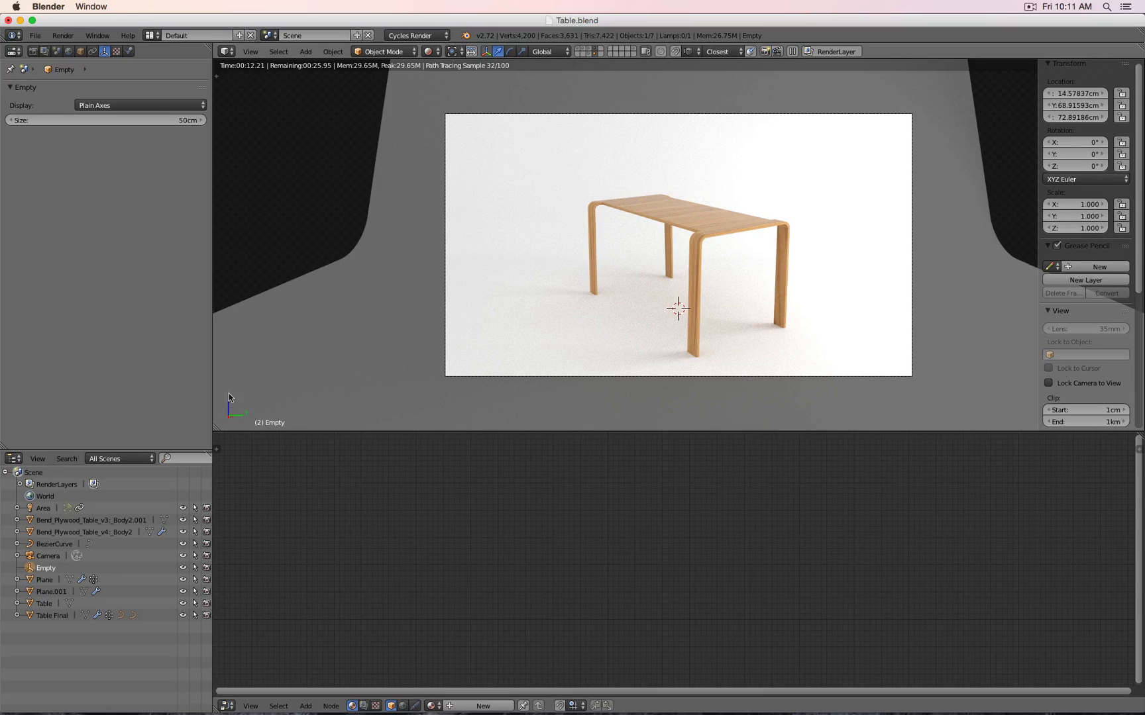
{"action": "left_click_drag", "start_coordinate": [217, 429], "coordinate": [496, 380]}
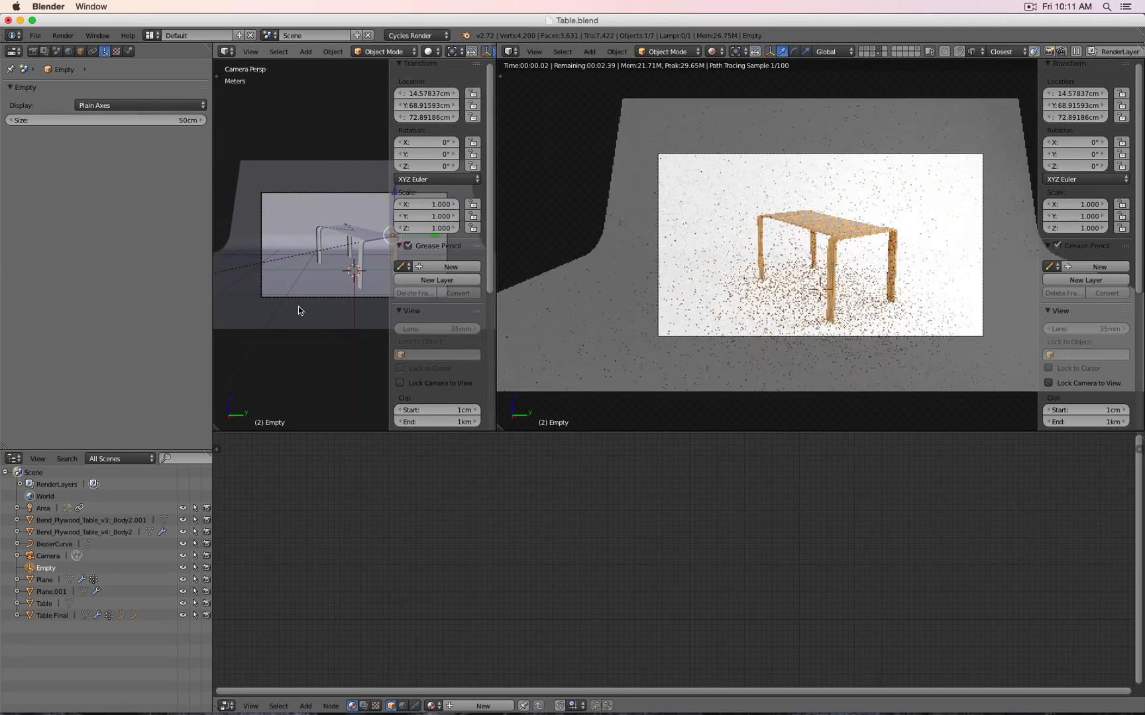
{"action": "key", "text": "n"}
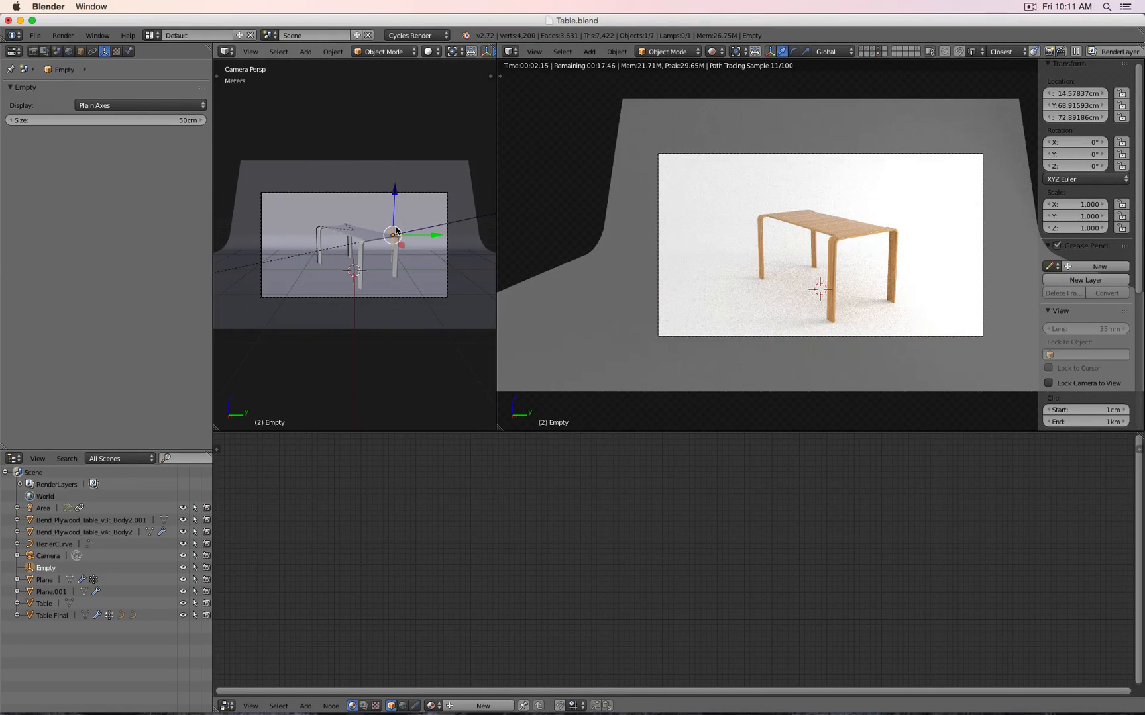
{"action": "scroll", "coordinate": [295, 270], "scroll_direction": "down", "scroll_amount": 2}
Frame the area lamp's shader nodes and move the lamp along global Y to about 3.75 m, checking from the right
{"action": "right_click", "coordinate": [464, 228]}
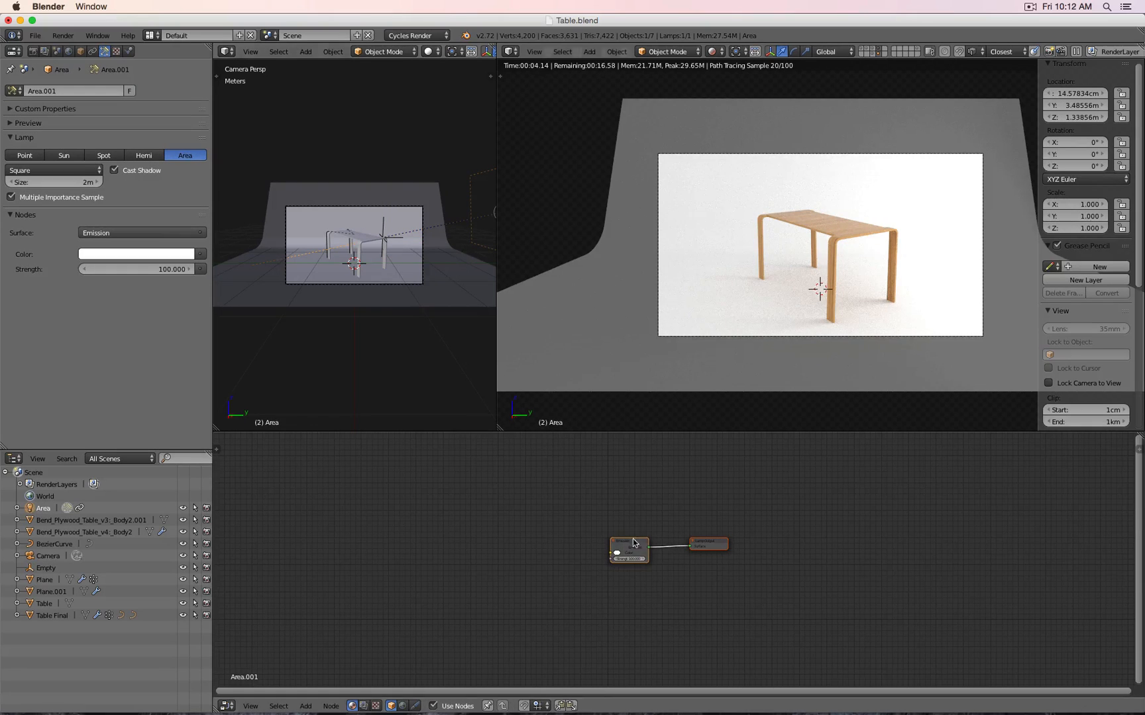
{"action": "key", "text": "Home"}
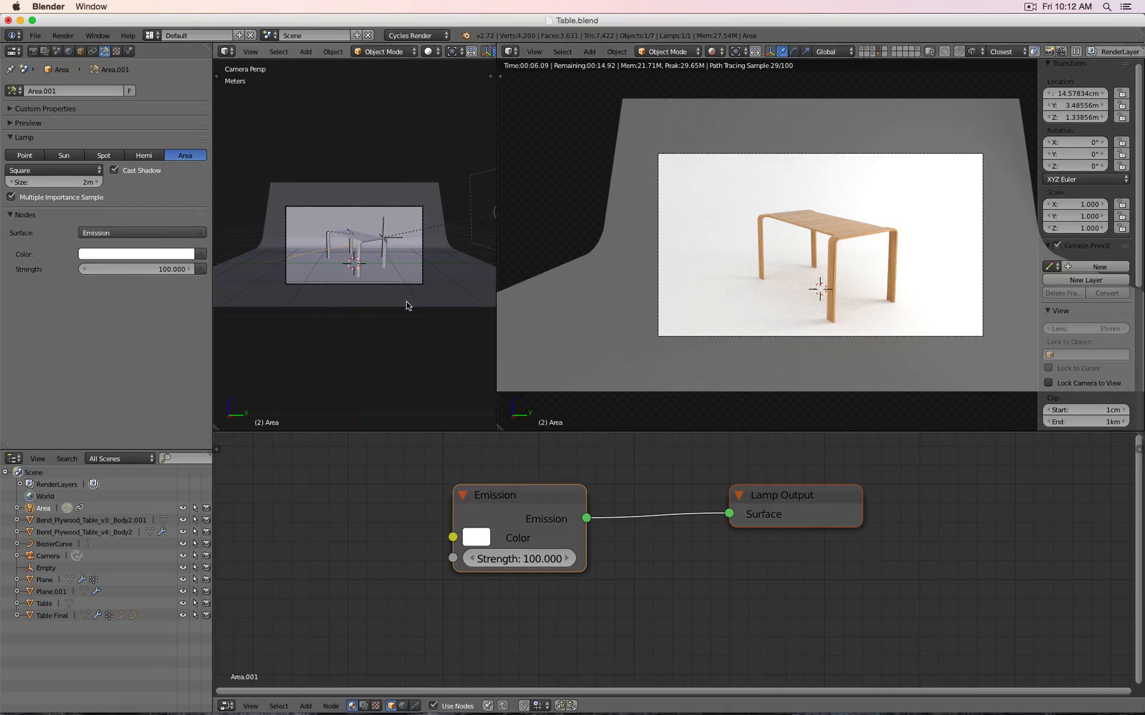
{"action": "key", "text": "KP_7"}
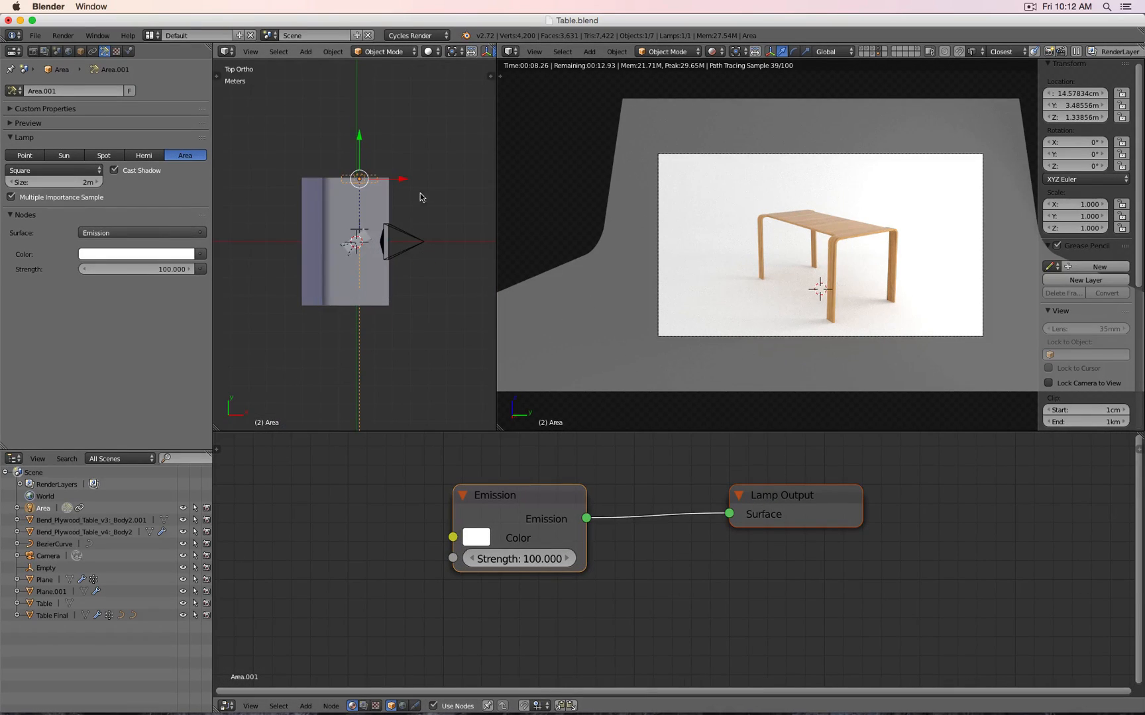
{"action": "mouse_move", "coordinate": [358, 138]}
{"action": "left_mouse_down"}
{"action": "mouse_move", "coordinate": [359, 166]}
{"action": "mouse_move", "coordinate": [358, 129]}
{"action": "left_mouse_up"}
{"action": "key", "text": "KP_3"}
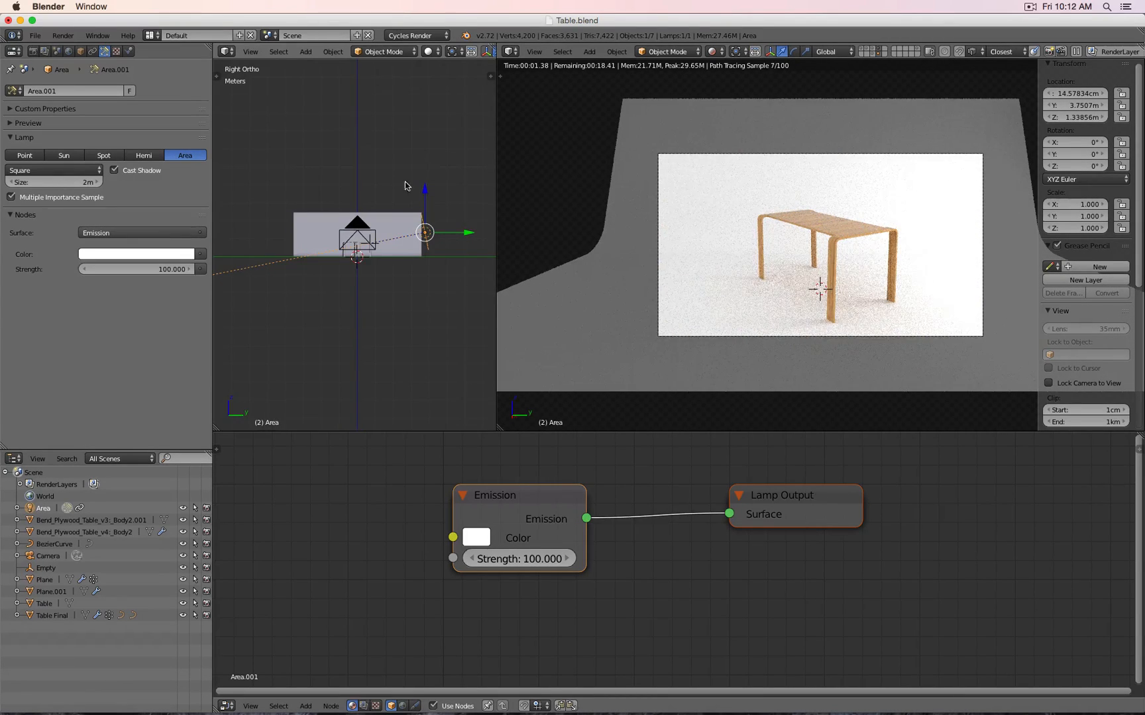
{"action": "scroll", "coordinate": [405, 185], "scroll_direction": "up", "scroll_amount": 5}
{"action": "scroll", "coordinate": [405, 186], "scroll_direction": "down", "scroll_amount": 3}
{"action": "left_click", "coordinate": [429, 230]}
{"action": "scroll", "coordinate": [428, 235], "scroll_direction": "up", "scroll_amount": 3}
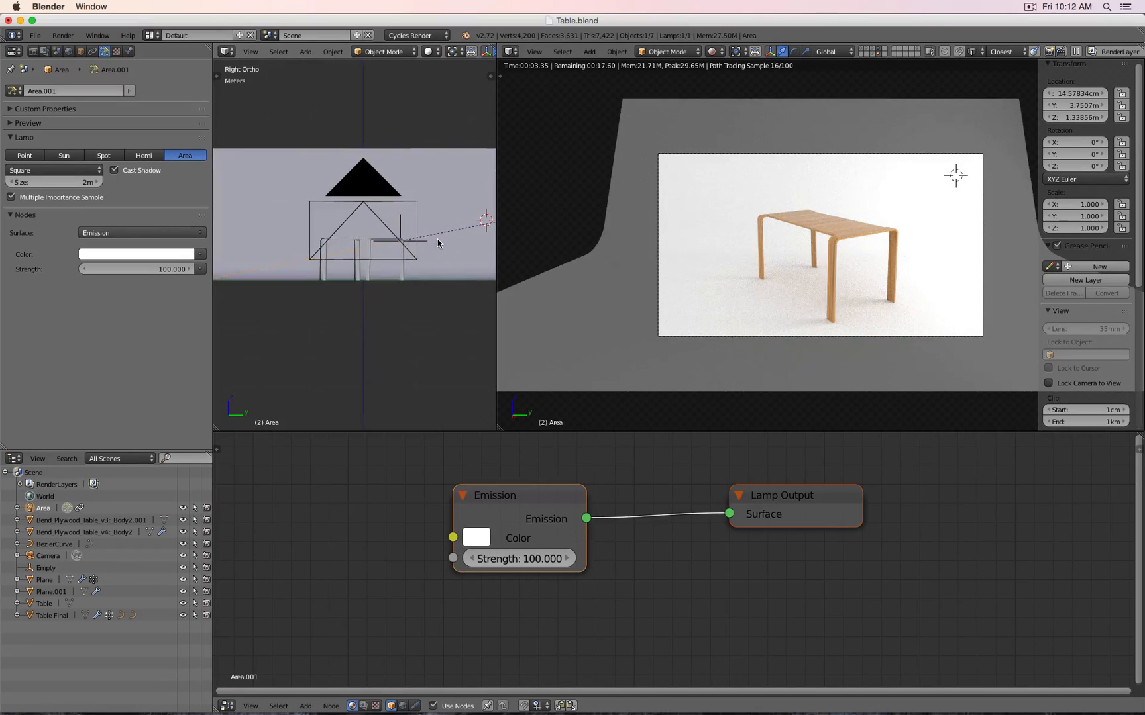
Restrict the rendered camera preview to a border around the table, enlarge it and hide its properties sidebar
{"action": "scroll", "coordinate": [895, 285], "scroll_direction": "up", "scroll_amount": 2}
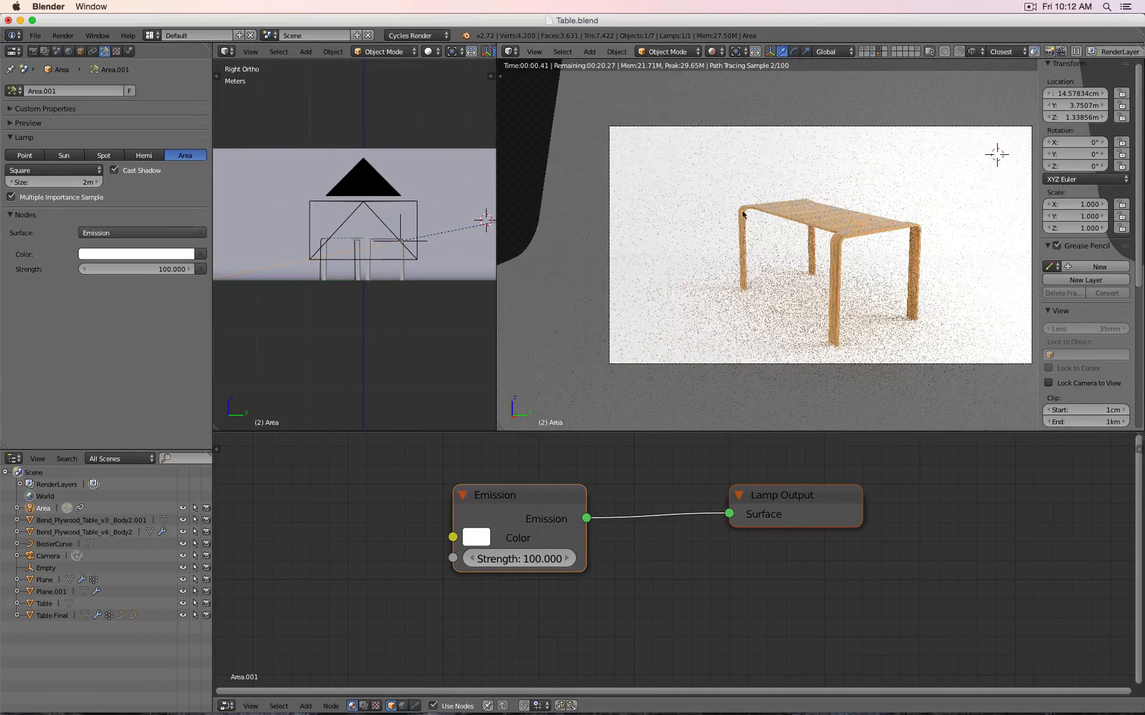
{"action": "key", "text": "ctrl+b"}
{"action": "mouse_move", "coordinate": [703, 173]}
{"action": "left_mouse_down"}
{"action": "mouse_move", "coordinate": [742, 219]}
{"action": "mouse_move", "coordinate": [979, 356]}
{"action": "left_mouse_up"}
{"action": "scroll", "coordinate": [967, 266], "scroll_direction": "up", "scroll_amount": 3}
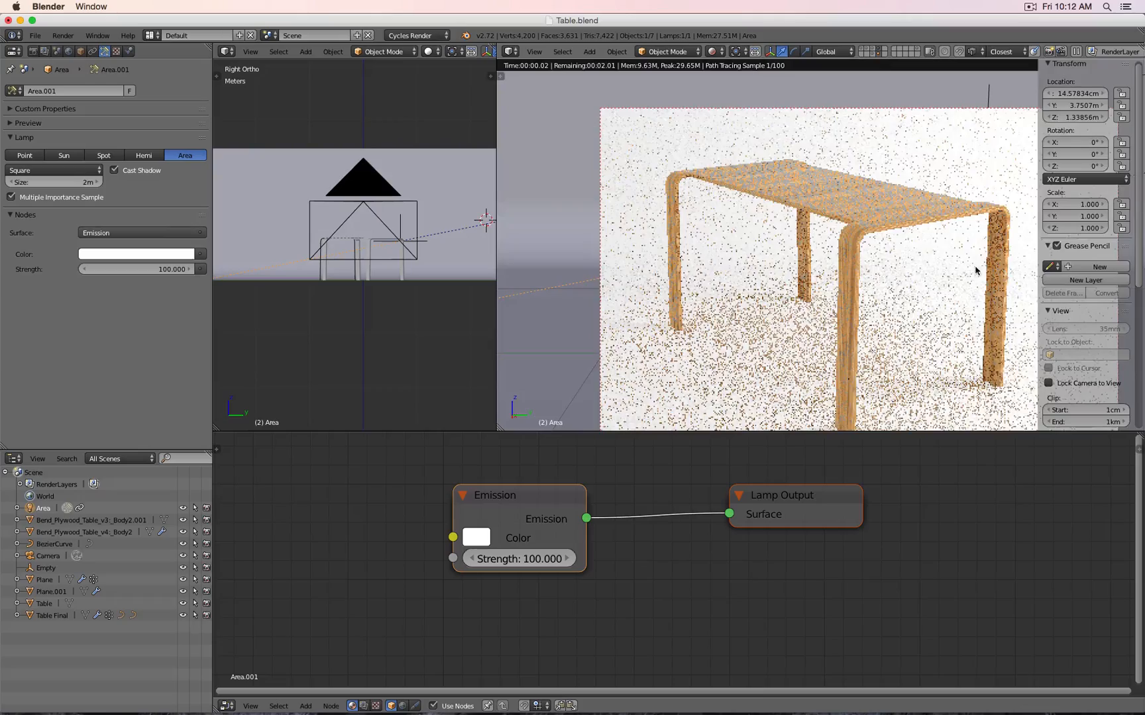
{"action": "scroll", "coordinate": [974, 270], "scroll_direction": "down", "scroll_amount": 2}
{"action": "middle_click_drag", "start_coordinate": [969, 271], "coordinate": [869, 237]}
{"action": "key", "text": "KP_0"}
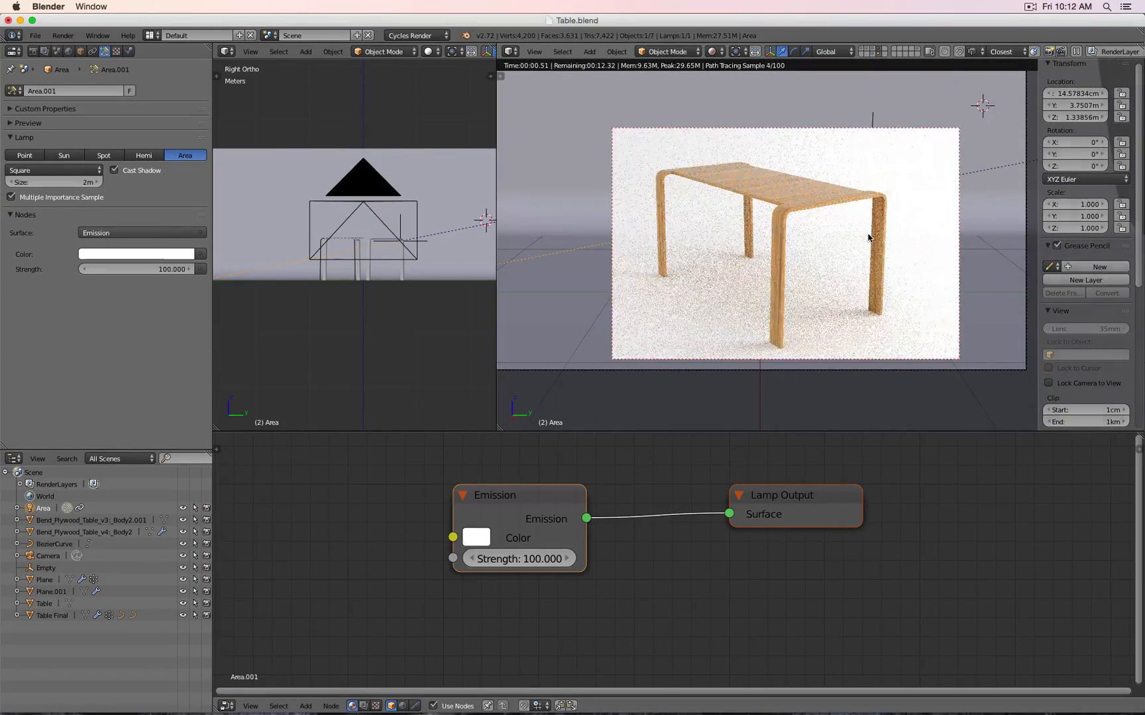
{"action": "key", "text": "n"}
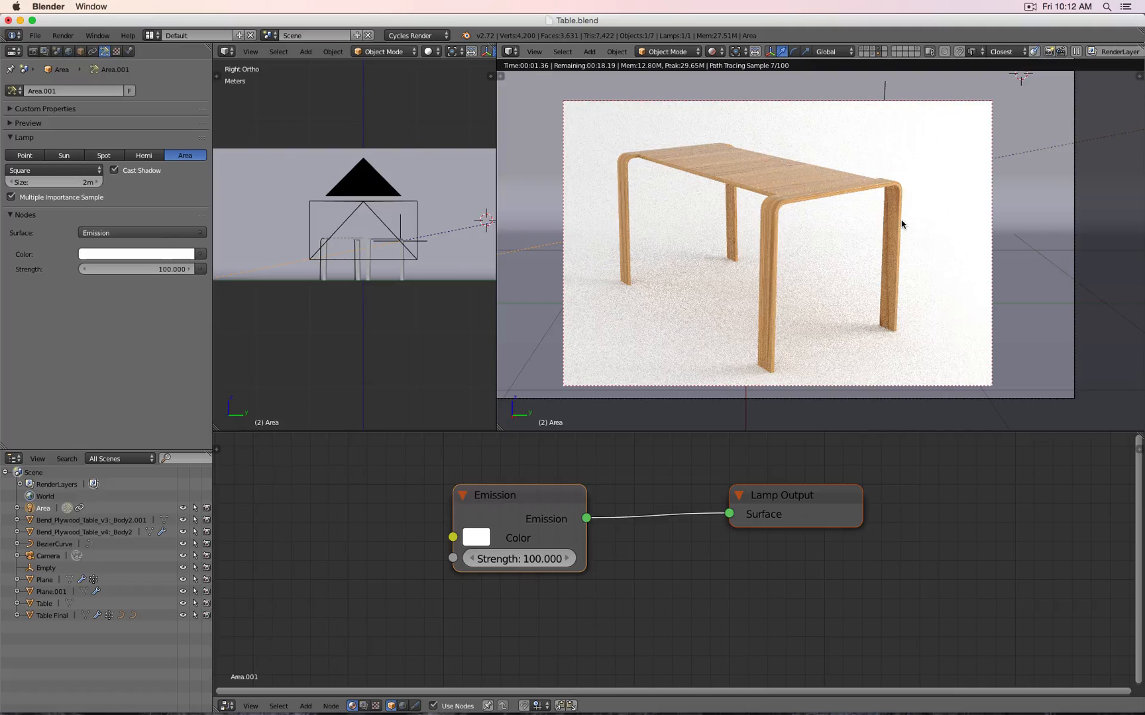
Hide the curved backdrop in the viewport
{"action": "right_click", "coordinate": [462, 166]}
{"action": "key", "text": "h"}
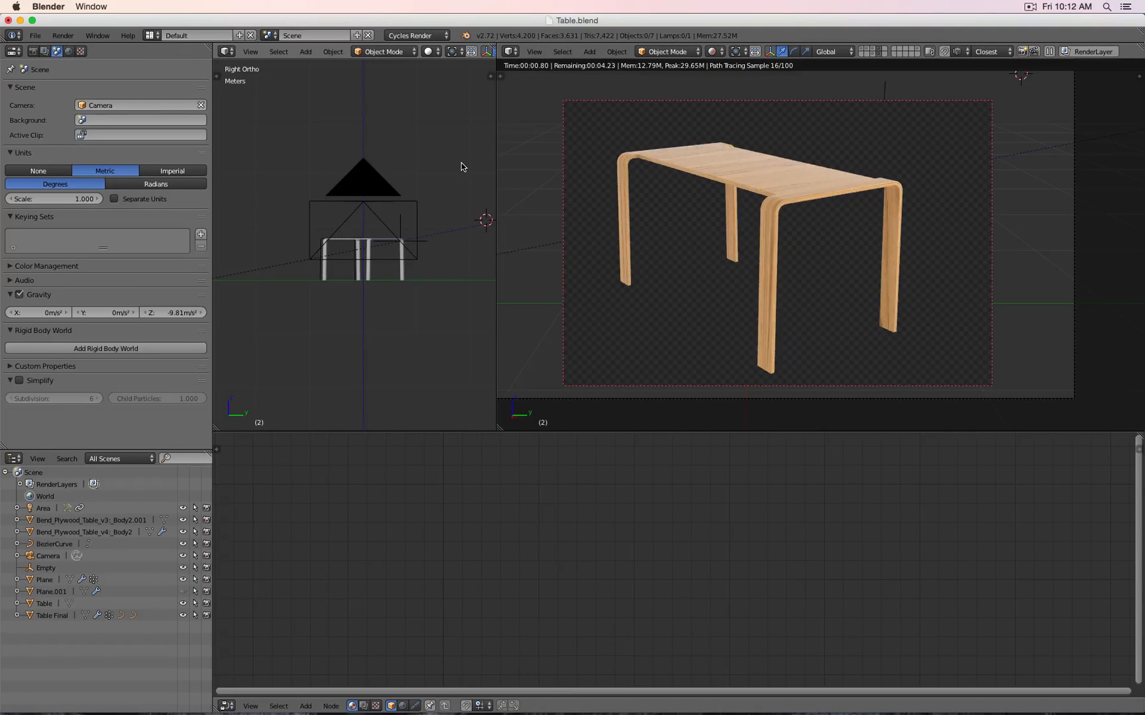
{"action": "scroll", "coordinate": [460, 219], "scroll_direction": "down", "scroll_amount": 5}
Switch the transform orientation to Local and move the area lamp closer to the table along its local Z axis
{"action": "right_click", "coordinate": [439, 229]}
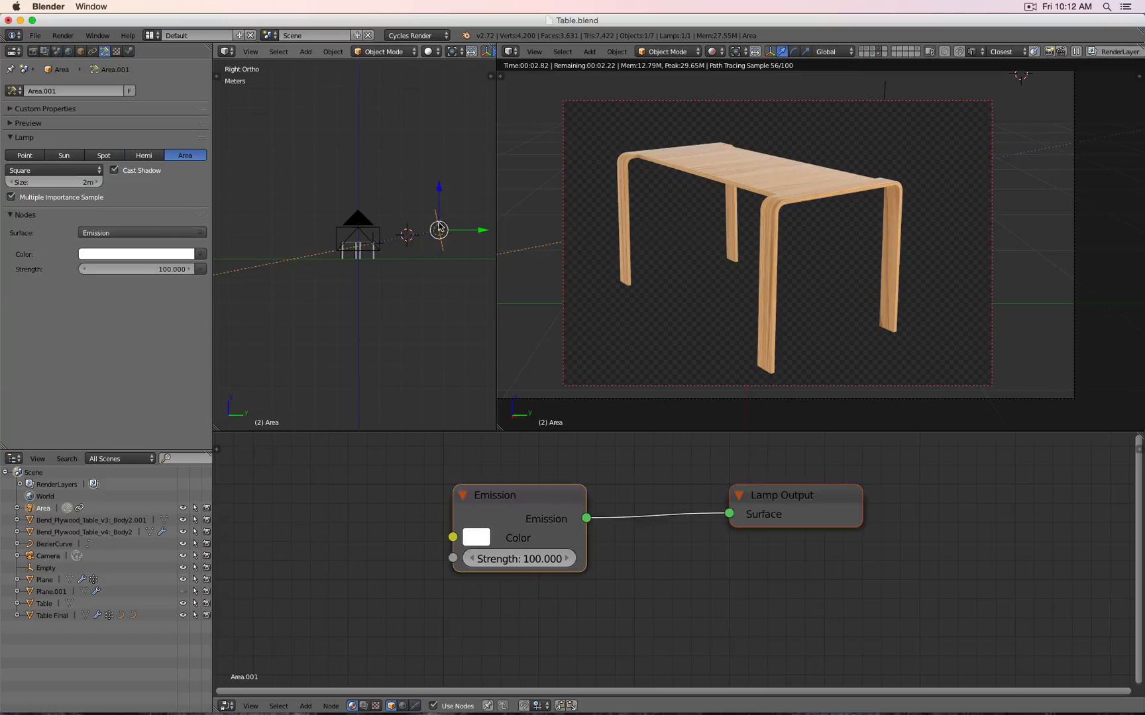
{"action": "scroll", "coordinate": [428, 197], "scroll_direction": "up", "scroll_amount": 3}
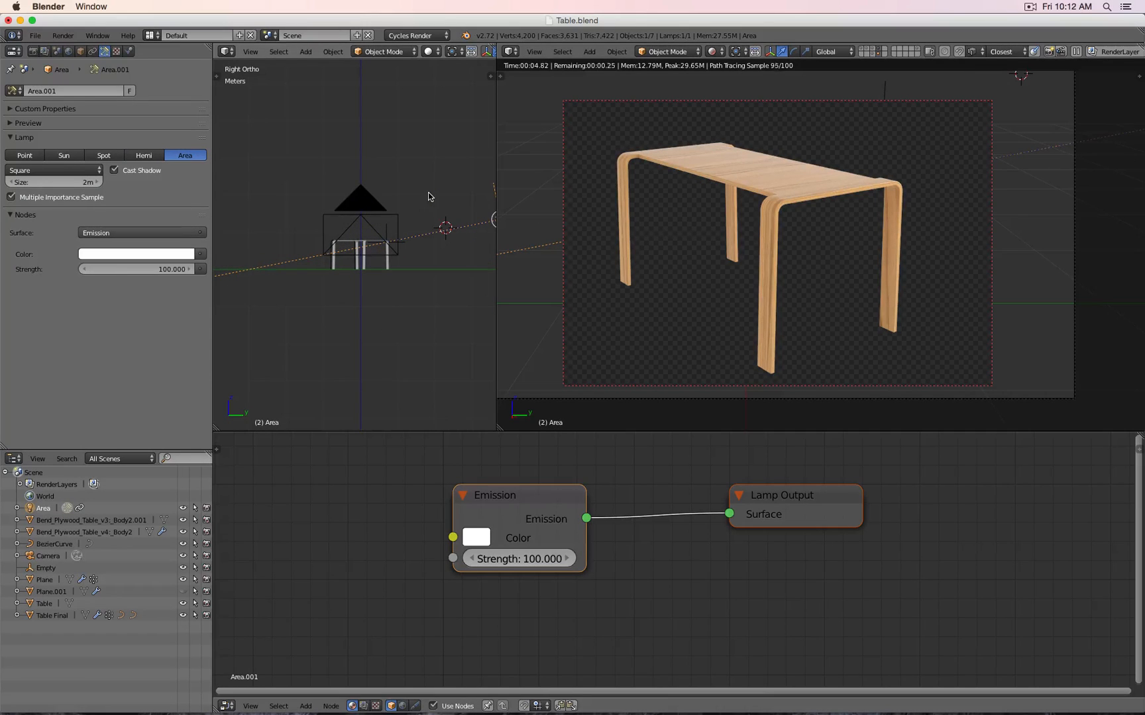
{"action": "scroll", "coordinate": [432, 243], "scroll_direction": "down", "scroll_amount": 3}
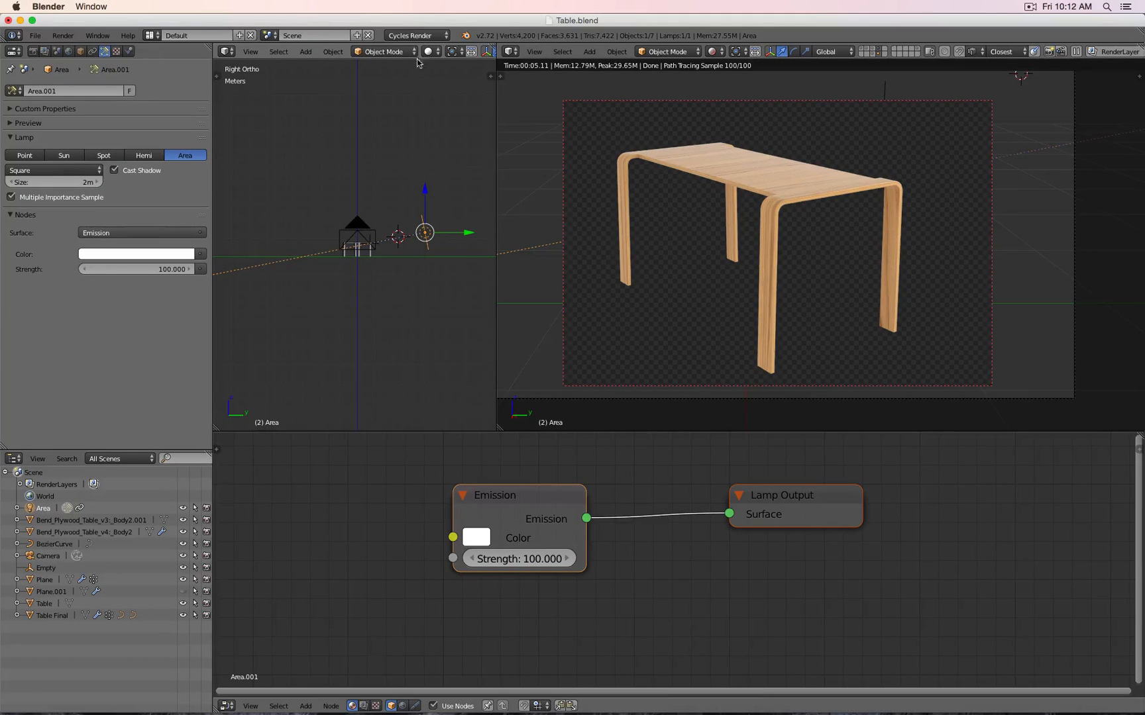
{"action": "scroll", "coordinate": [467, 56], "scroll_direction": "down", "scroll_amount": 5}
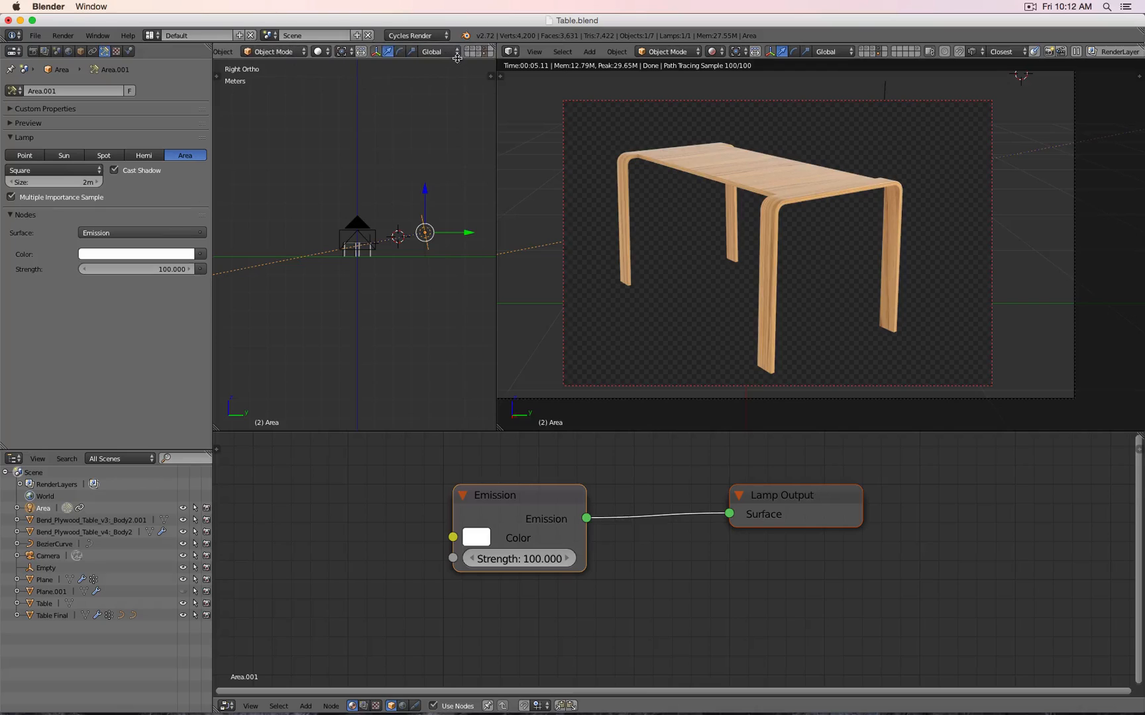
{"action": "left_click", "coordinate": [450, 54]}
{"action": "left_click", "coordinate": [443, 80]}
{"action": "key", "text": "g"}
{"action": "key", "text": "z"}
{"action": "key", "text": "z"}
{"action": "right_click", "coordinate": [453, 230]}
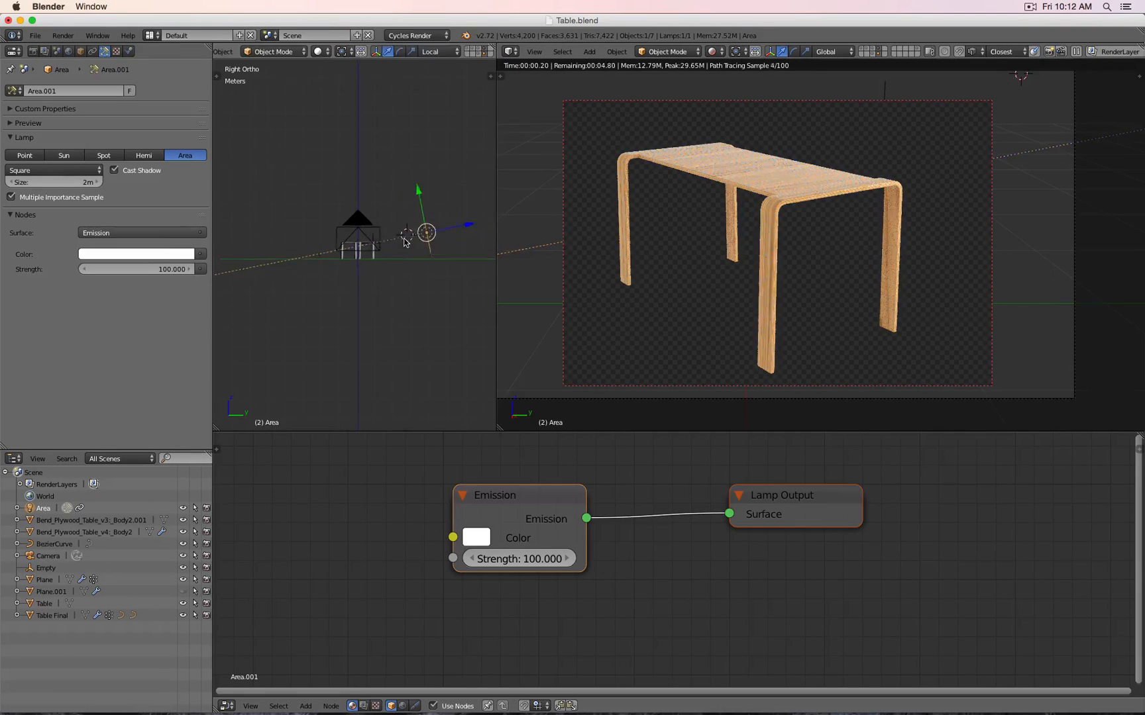
{"action": "scroll", "coordinate": [412, 221], "scroll_direction": "up", "scroll_amount": 7}
{"action": "right_click", "coordinate": [409, 236]}
{"action": "key", "text": "h"}
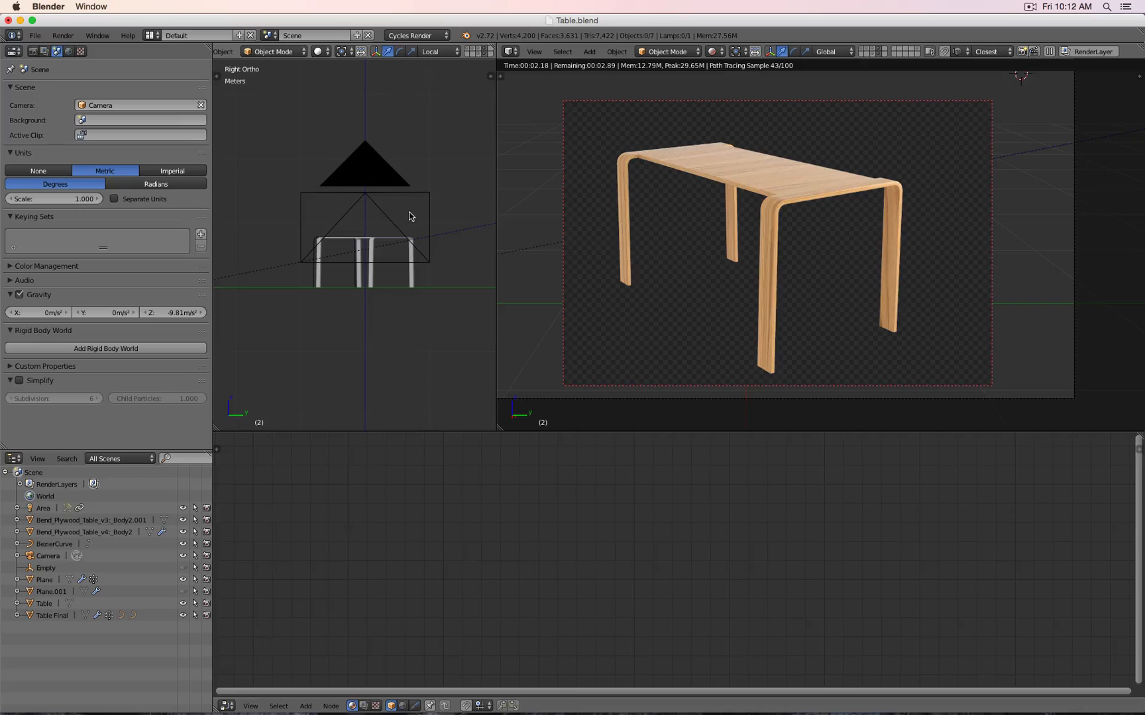
{"action": "key", "text": "alt+h"}
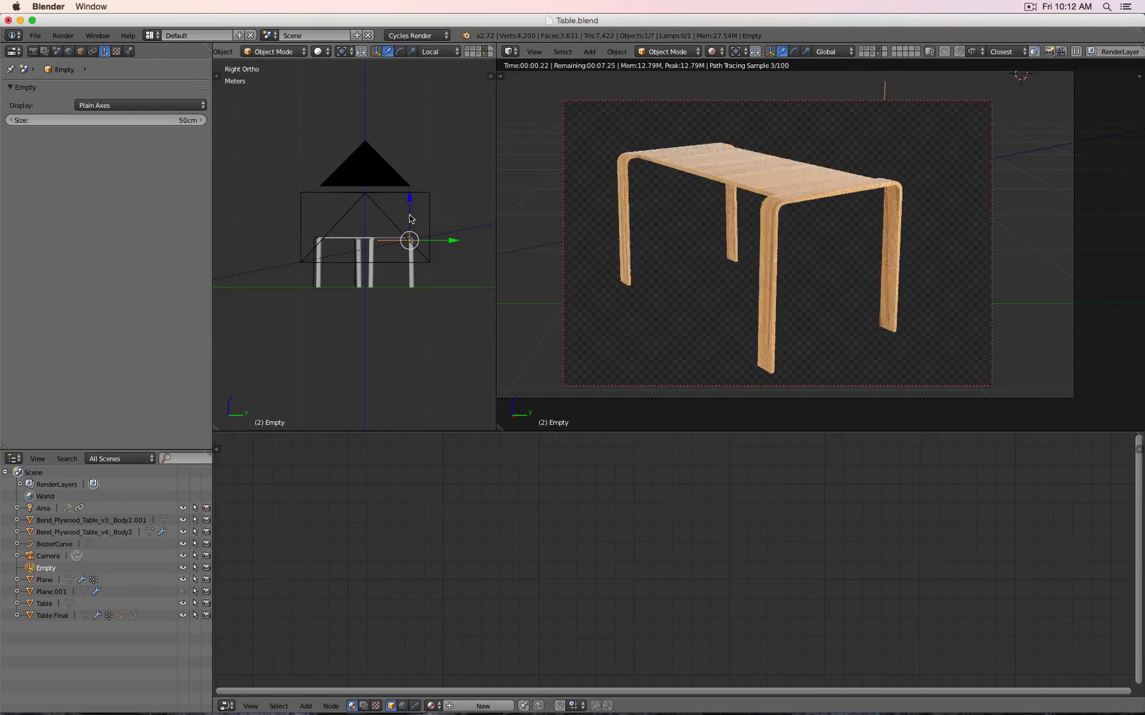
Select the area lamp and the empty together in the top view and shift both slightly toward the camera side
{"action": "scroll", "coordinate": [418, 229], "scroll_direction": "down", "scroll_amount": 5}
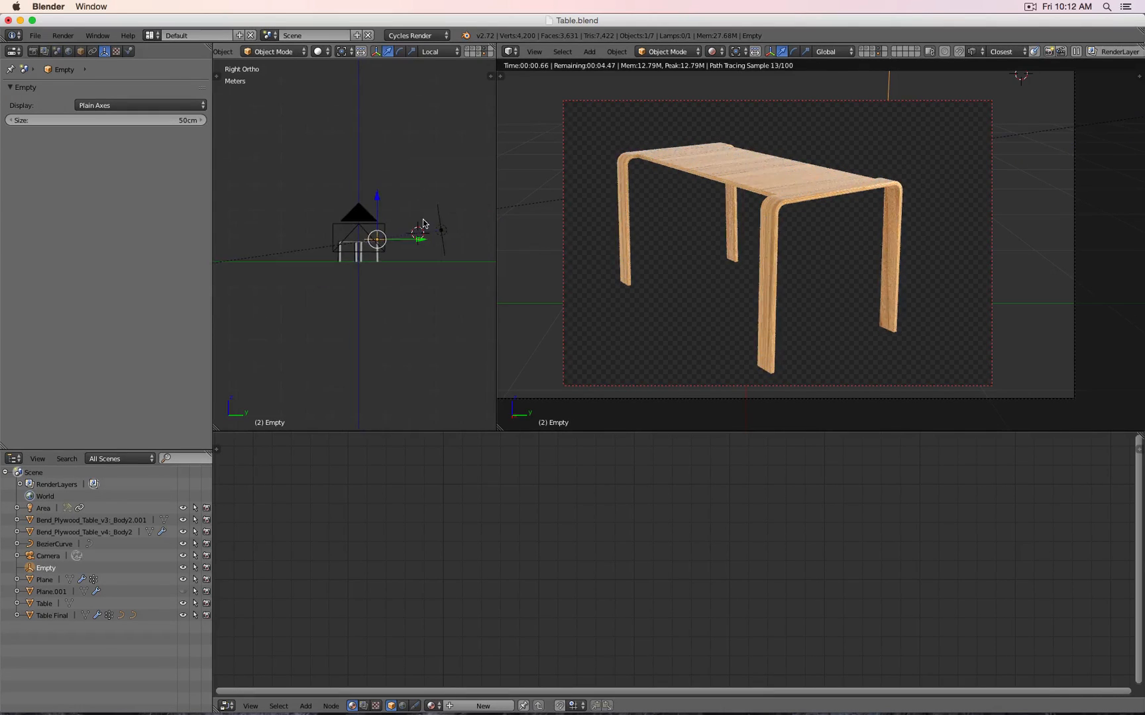
{"action": "right_click", "coordinate": [436, 222]}
{"action": "key", "text": "KP_7"}
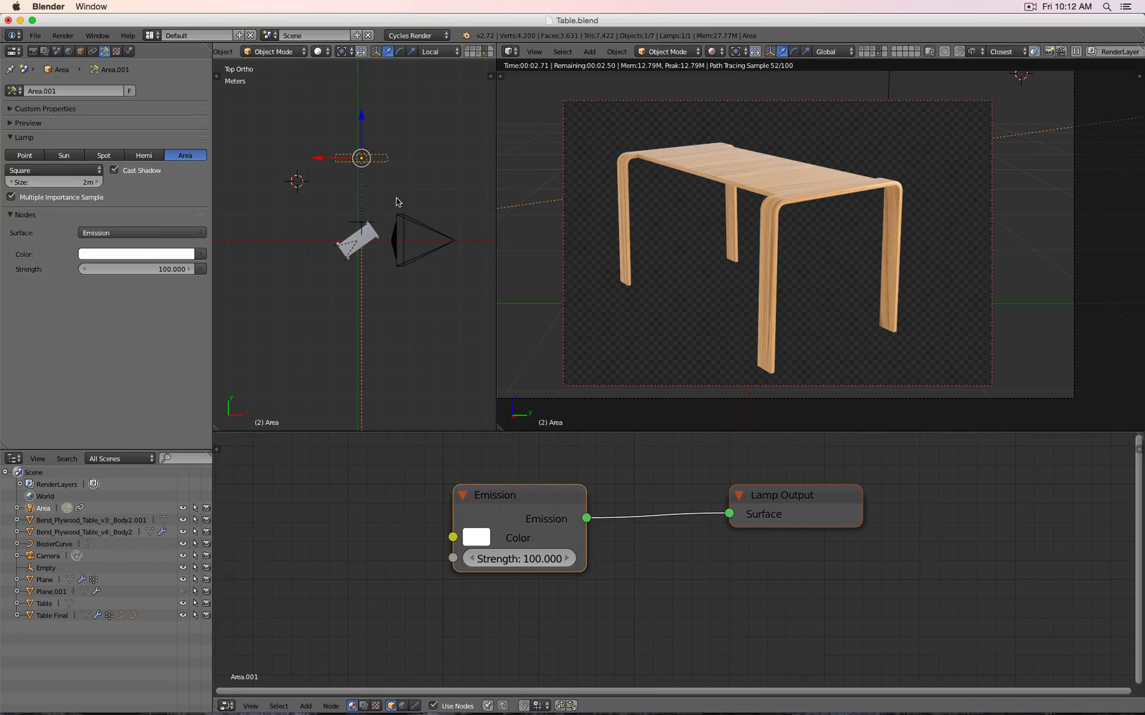
{"action": "right_click", "coordinate": [362, 223]}
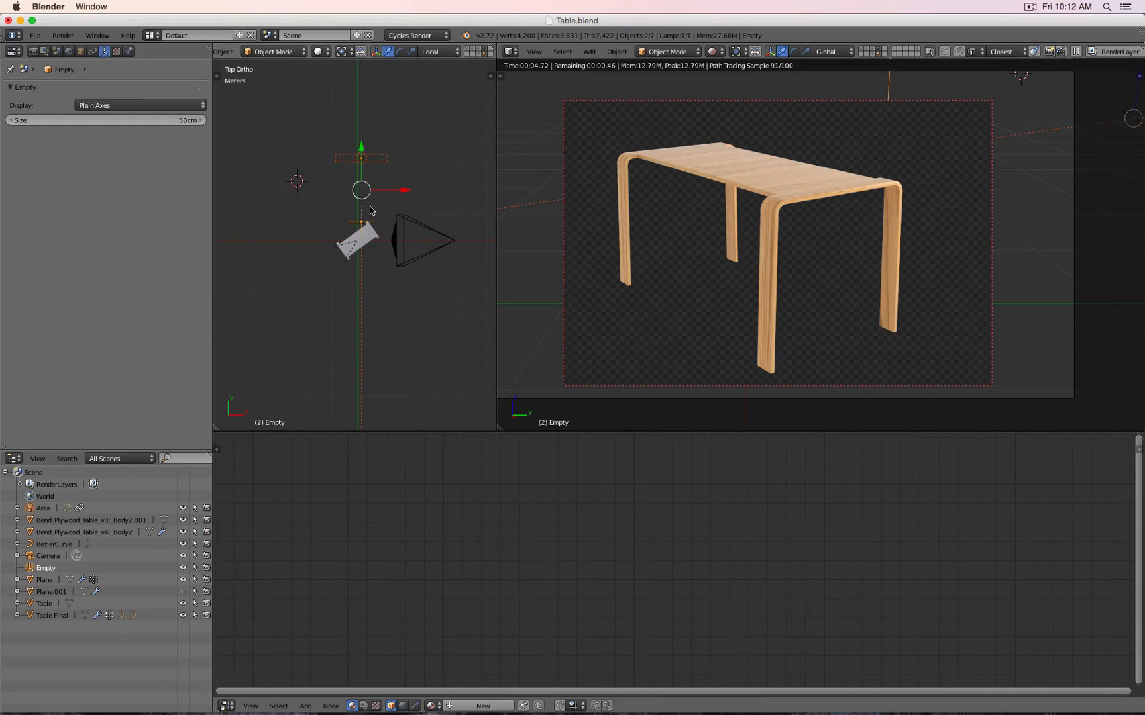
{"action": "key", "text": "g"}
{"action": "left_click", "coordinate": [383, 211]}
Move the area lamp alone further toward the camera side so it lights the table at an angle
{"action": "right_click", "coordinate": [382, 165]}
{"action": "key", "text": "g"}
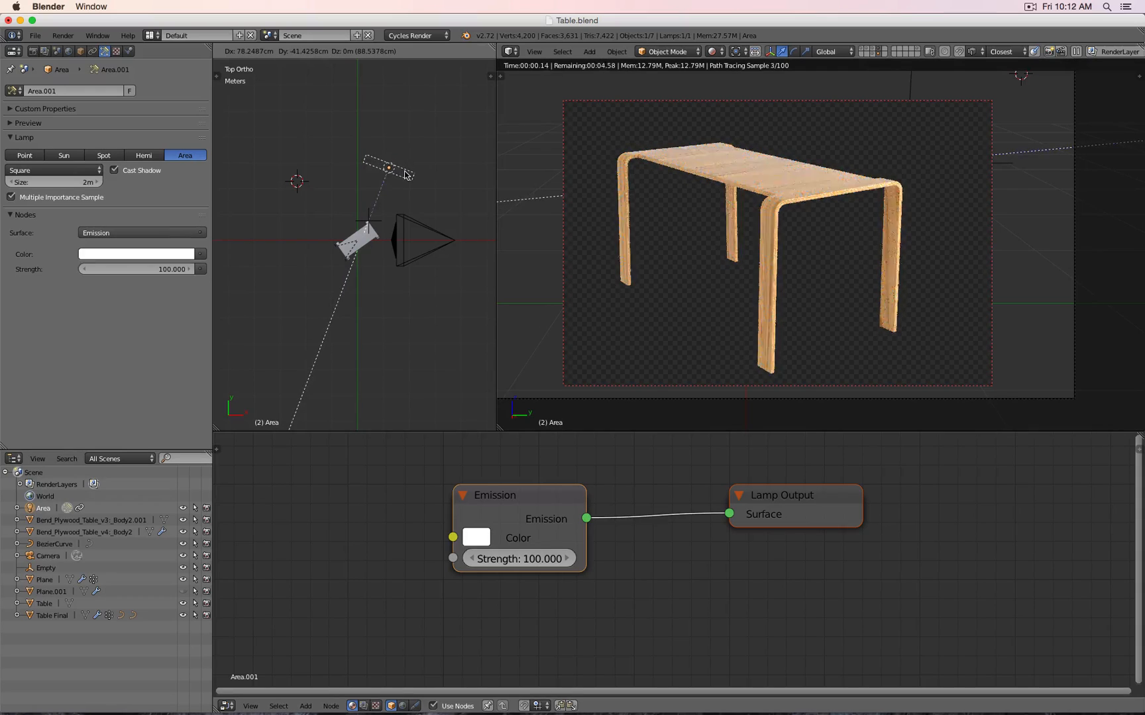
{"action": "left_click", "coordinate": [409, 174]}
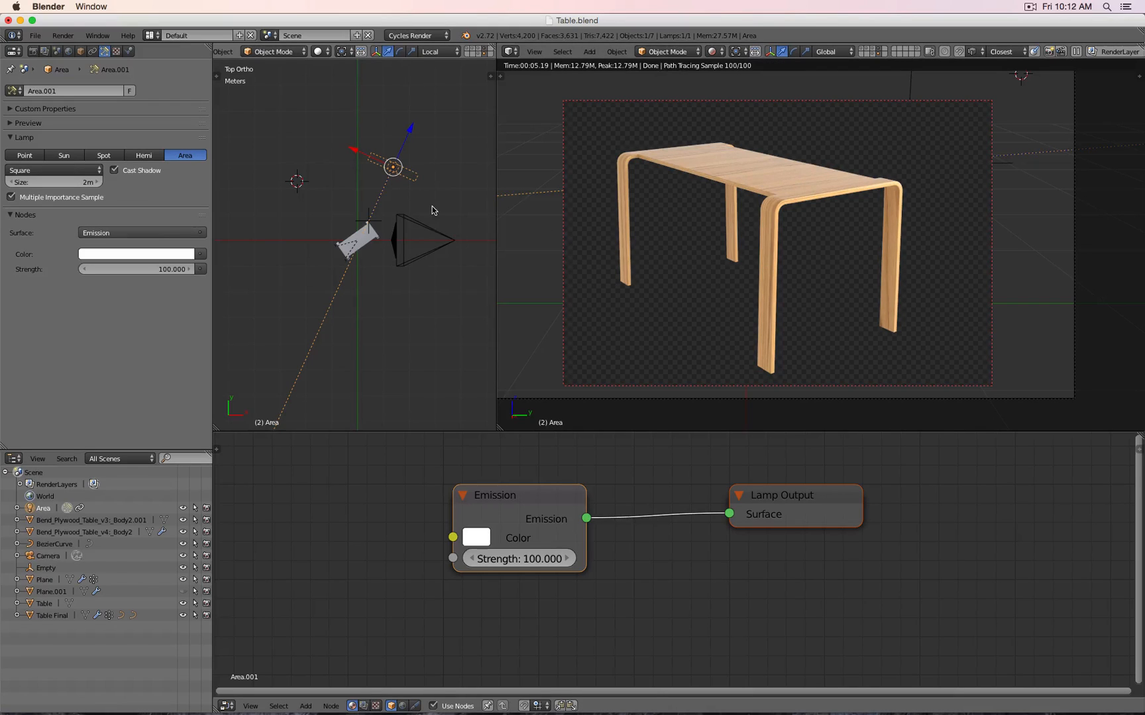
Test the area lamp's emission strength at 0, then raise it to 200
{"action": "scroll", "coordinate": [434, 211], "scroll_direction": "up", "scroll_amount": 1}
{"action": "left_click", "coordinate": [530, 558]}
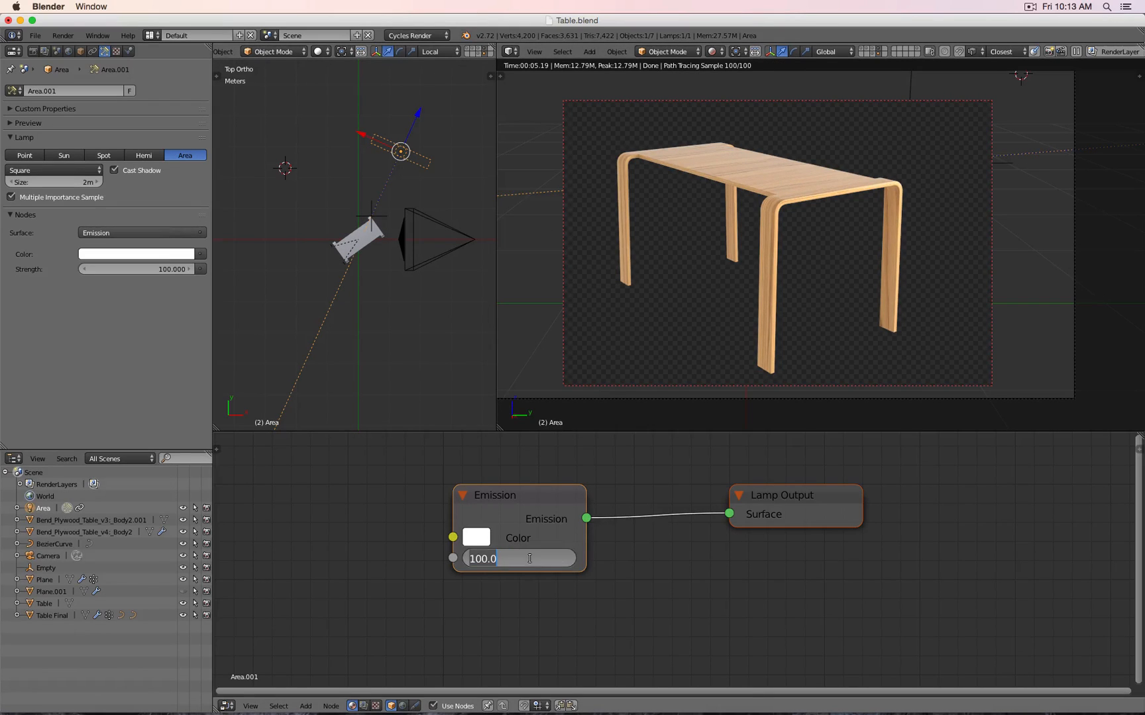
{"action": "type", "text": "0"}
{"action": "key", "text": "Return"}
{"action": "left_click", "coordinate": [530, 558]}
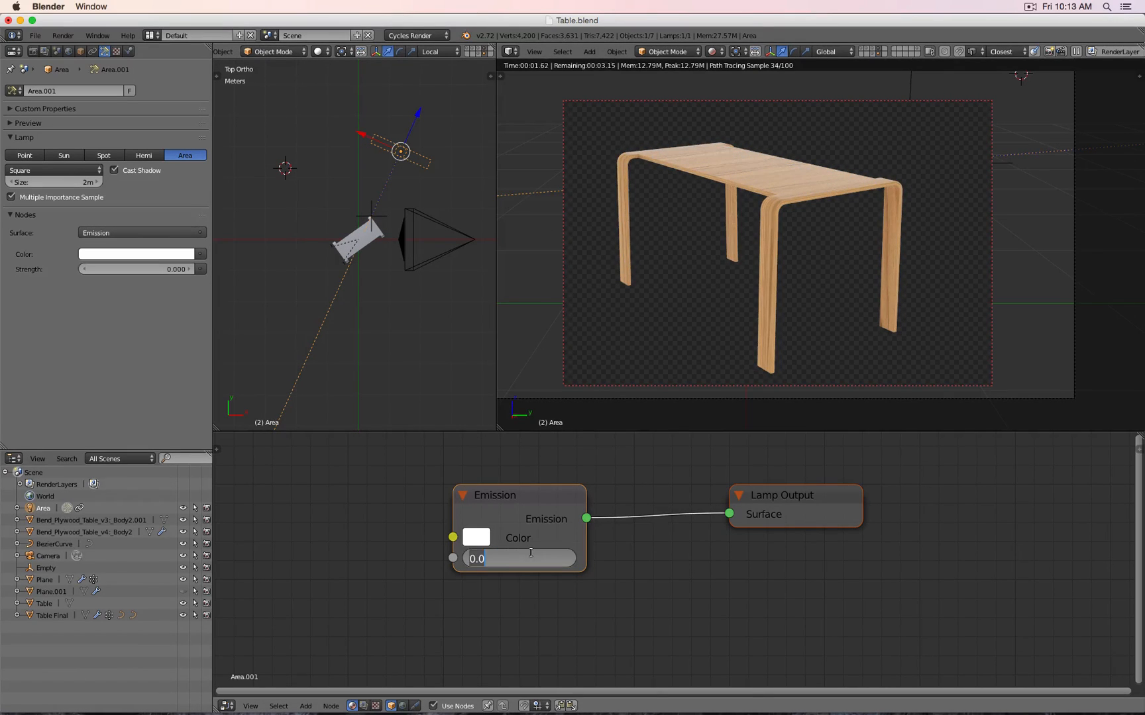
{"action": "type", "text": "200"}
{"action": "key", "text": "Return"}
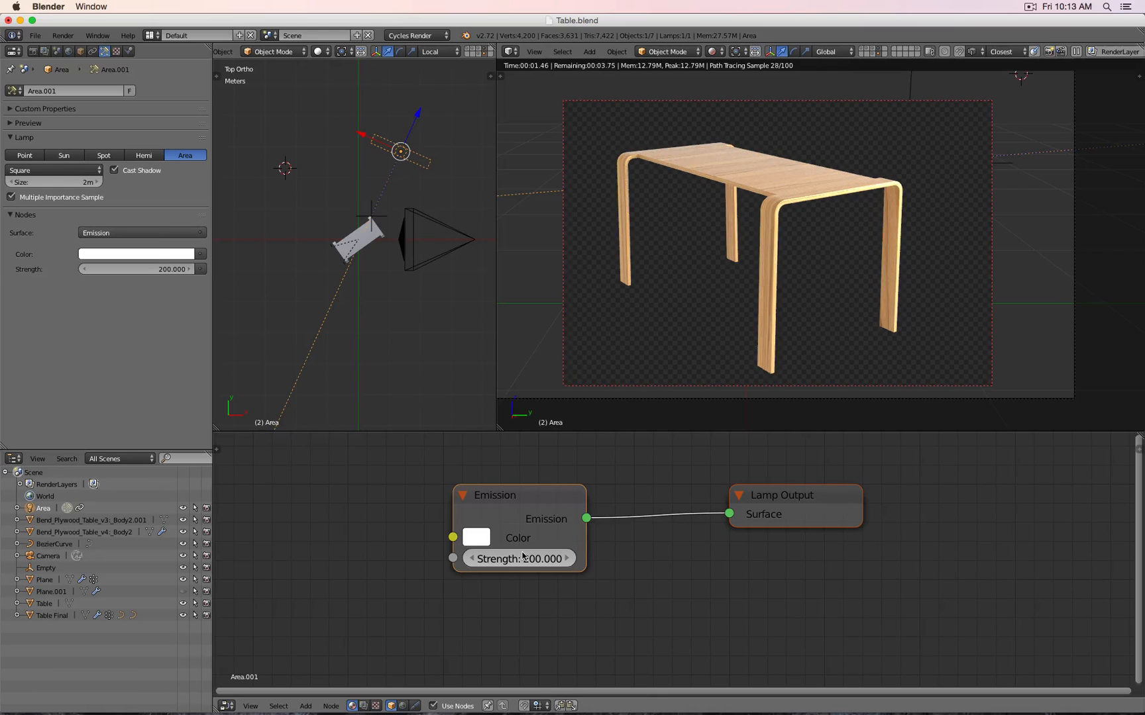
Lower the area lamp's emission strength to 150, then to 125
{"action": "left_click", "coordinate": [520, 559]}
{"action": "type", "text": "1500"}
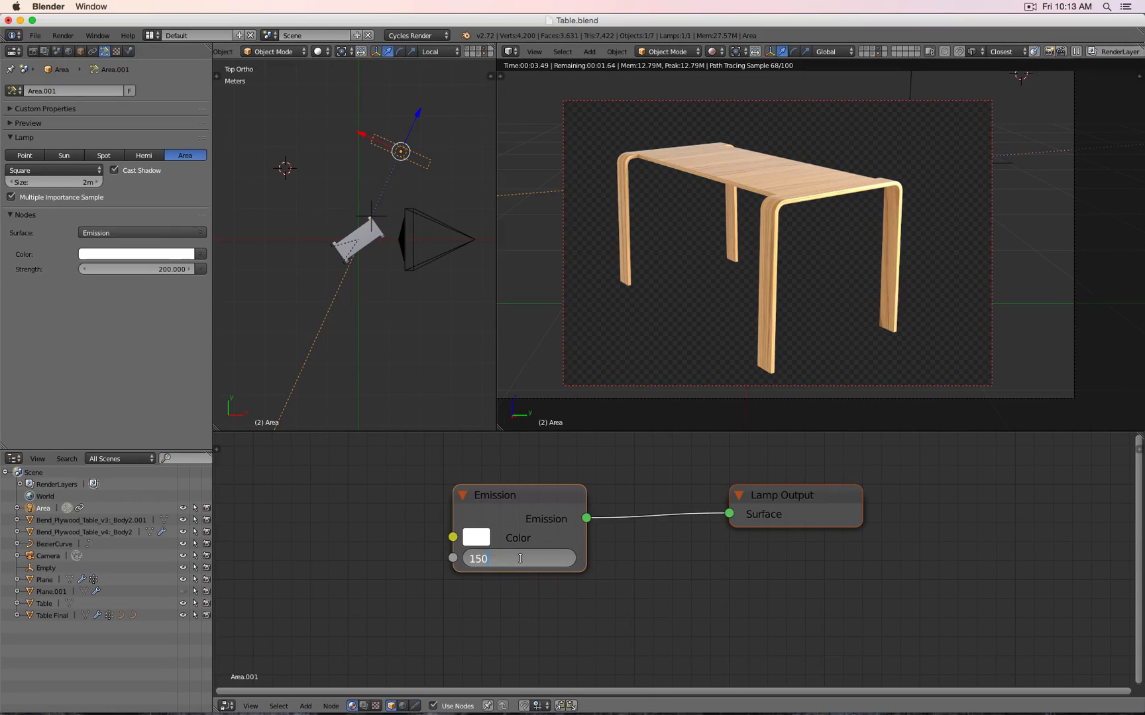
{"action": "key", "text": "Return"}
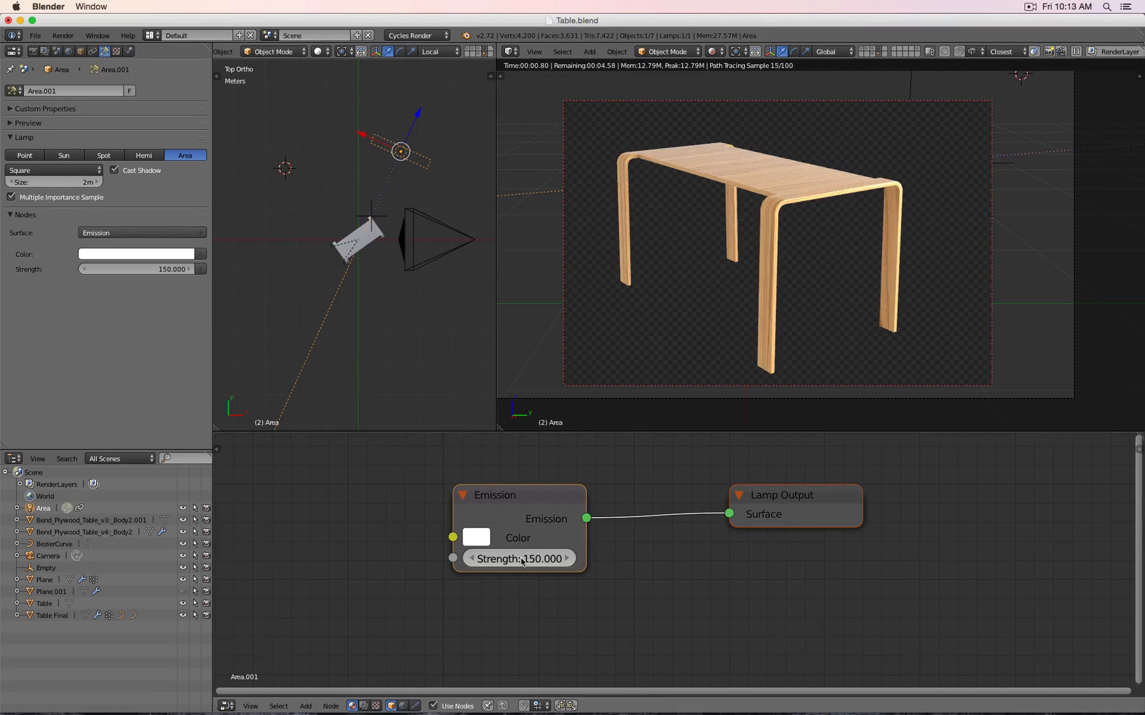
{"action": "left_click", "coordinate": [522, 560]}
{"action": "type", "text": "125"}
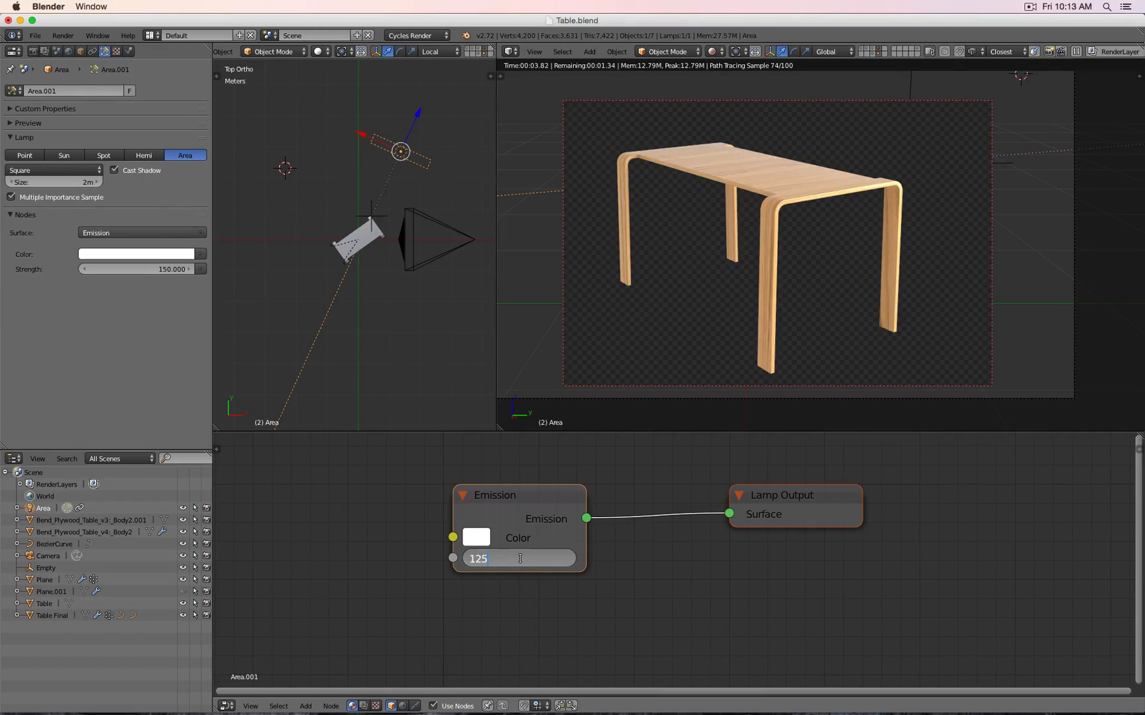
{"action": "key", "text": "Return"}
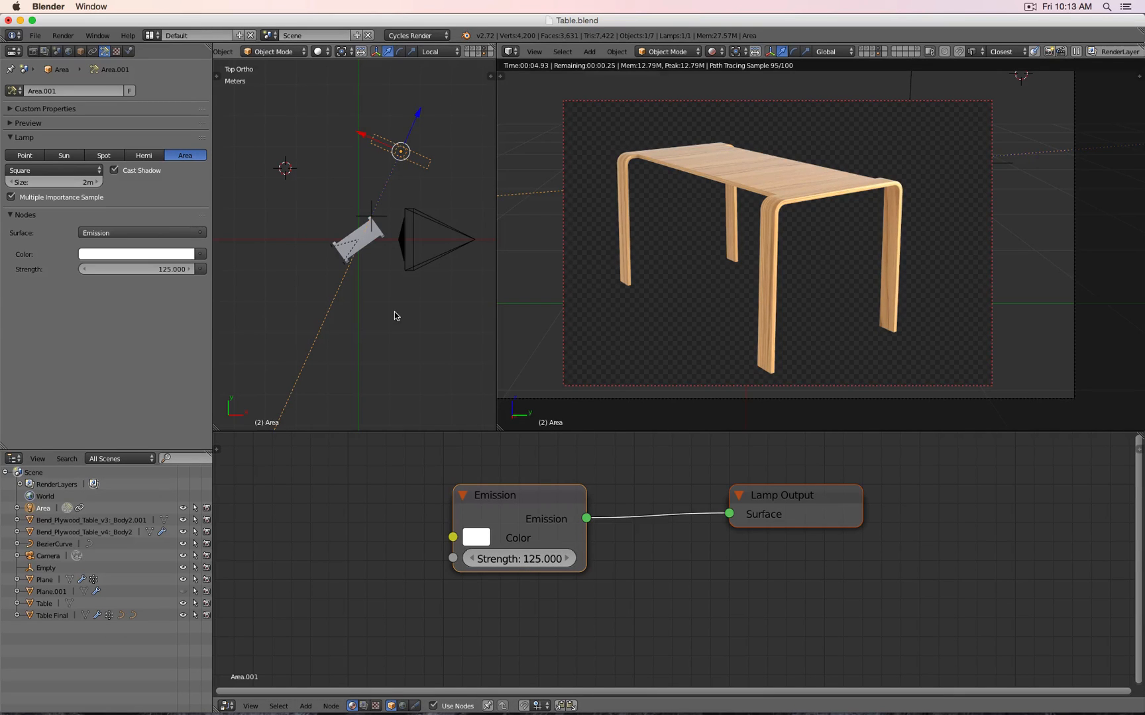
Unhide the curved backdrop and set the area lamp's emission strength to 110
{"action": "key", "text": "alt+h"}
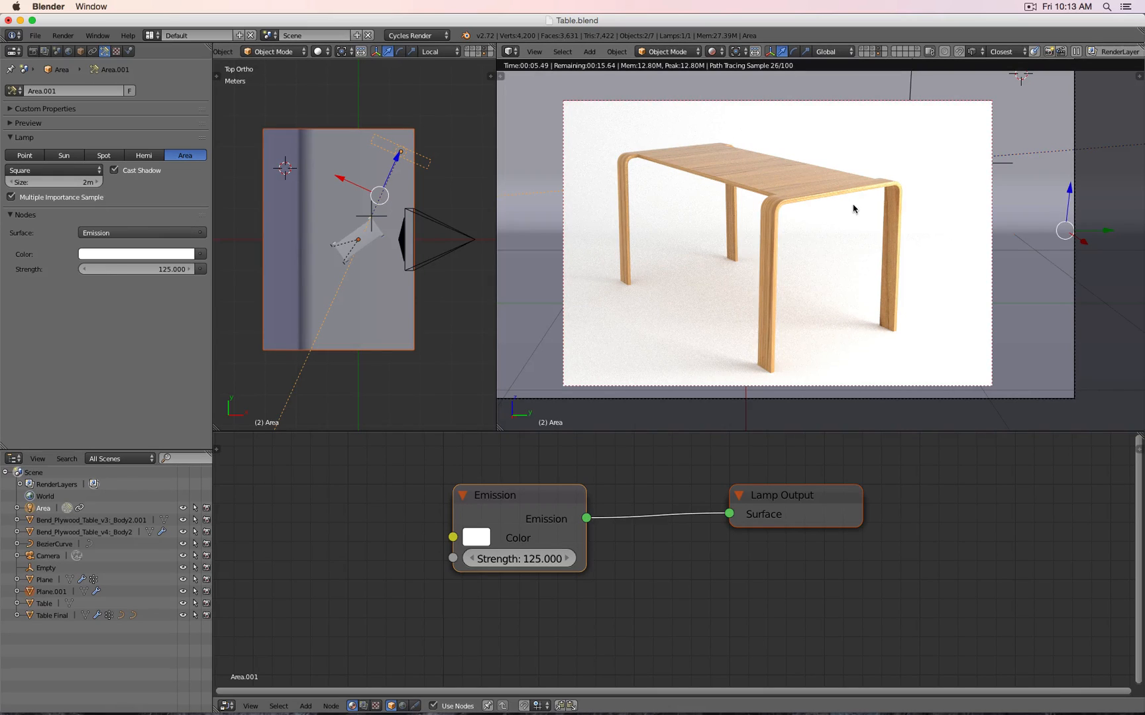
{"action": "right_click", "coordinate": [342, 145]}
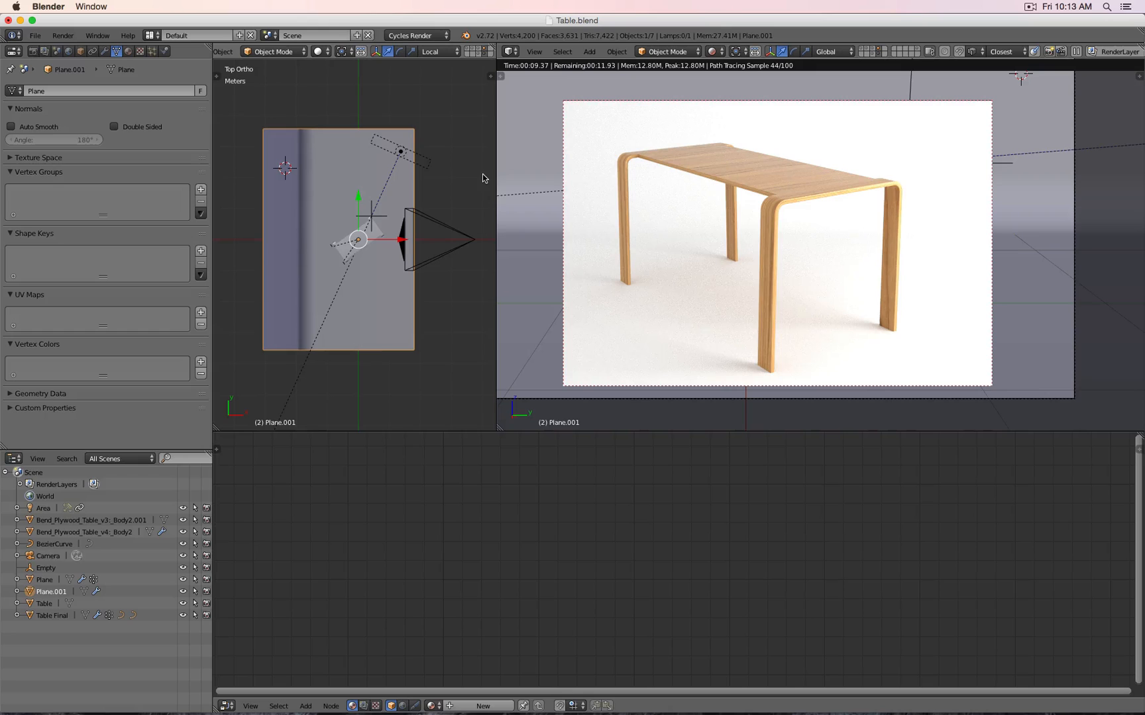
{"action": "right_click", "coordinate": [431, 162]}
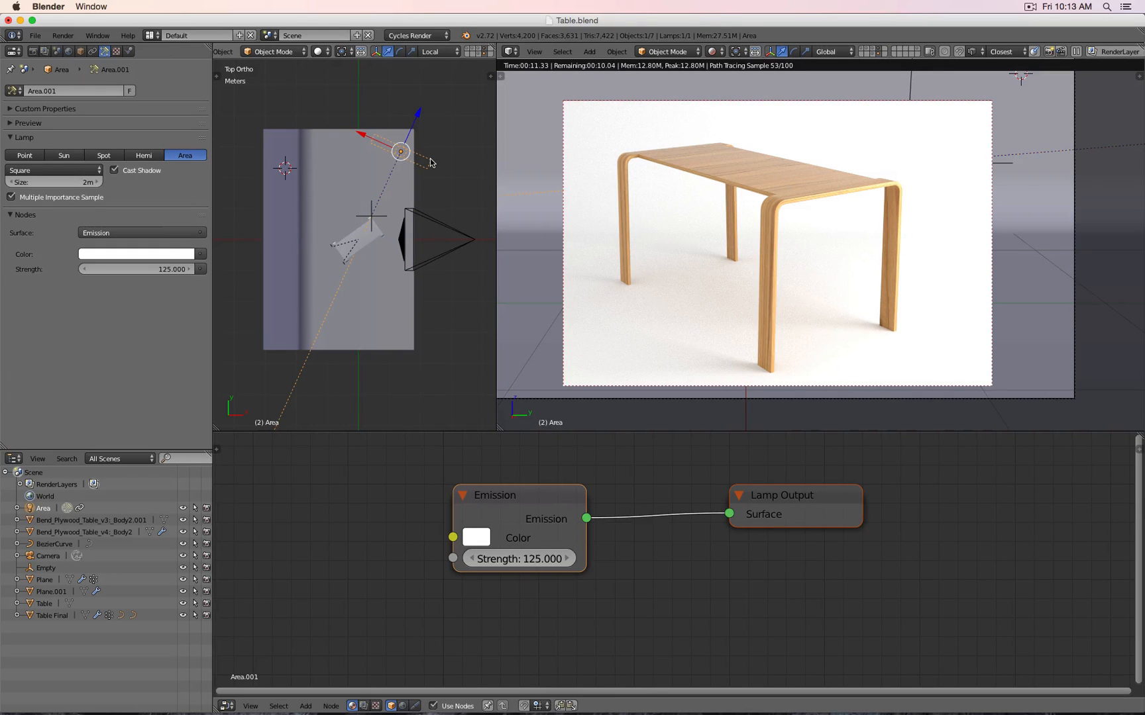
{"action": "left_click", "coordinate": [519, 560]}
{"action": "type", "text": "110"}
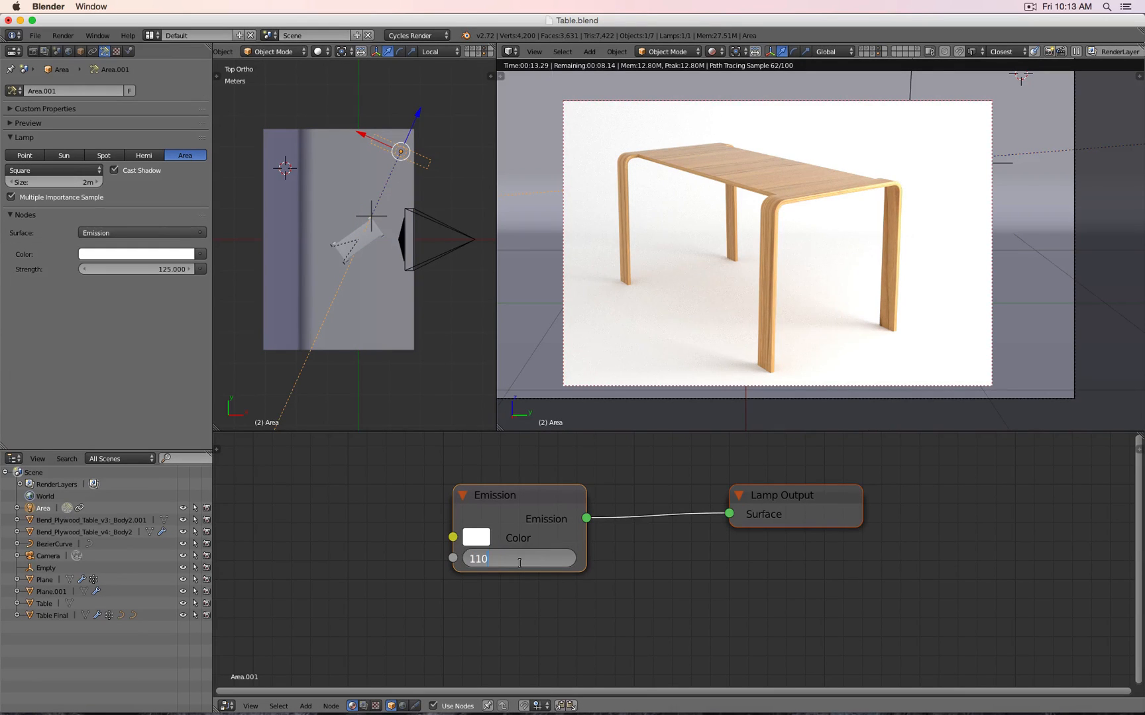
{"action": "key", "text": "Return"}
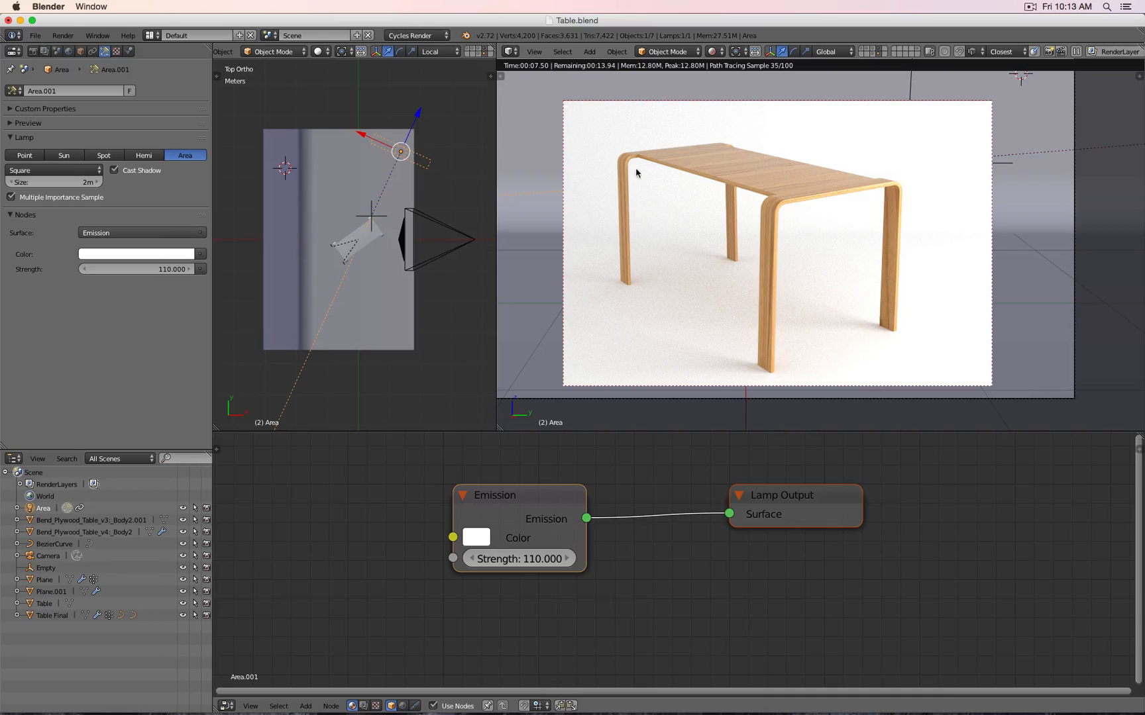
Duplicate the area lamp together with its empty and place the copies about 3.4 m away along negative Y
{"action": "right_click", "coordinate": [373, 217]}
{"action": "key", "text": "shift+d"}
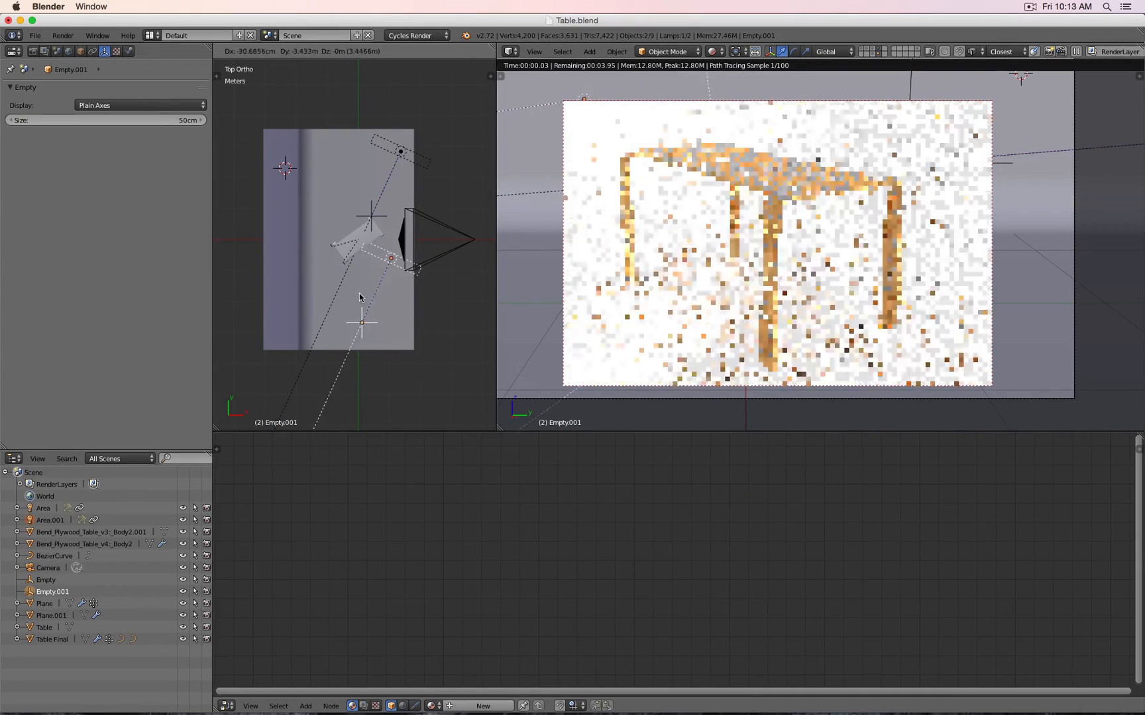
{"action": "left_click", "coordinate": [356, 304]}
Move the duplicate lamp alone about 4.4 m, mostly along negative Y, past its empty so it aims back at the table
{"action": "right_click", "coordinate": [373, 254]}
{"action": "key", "text": "g"}
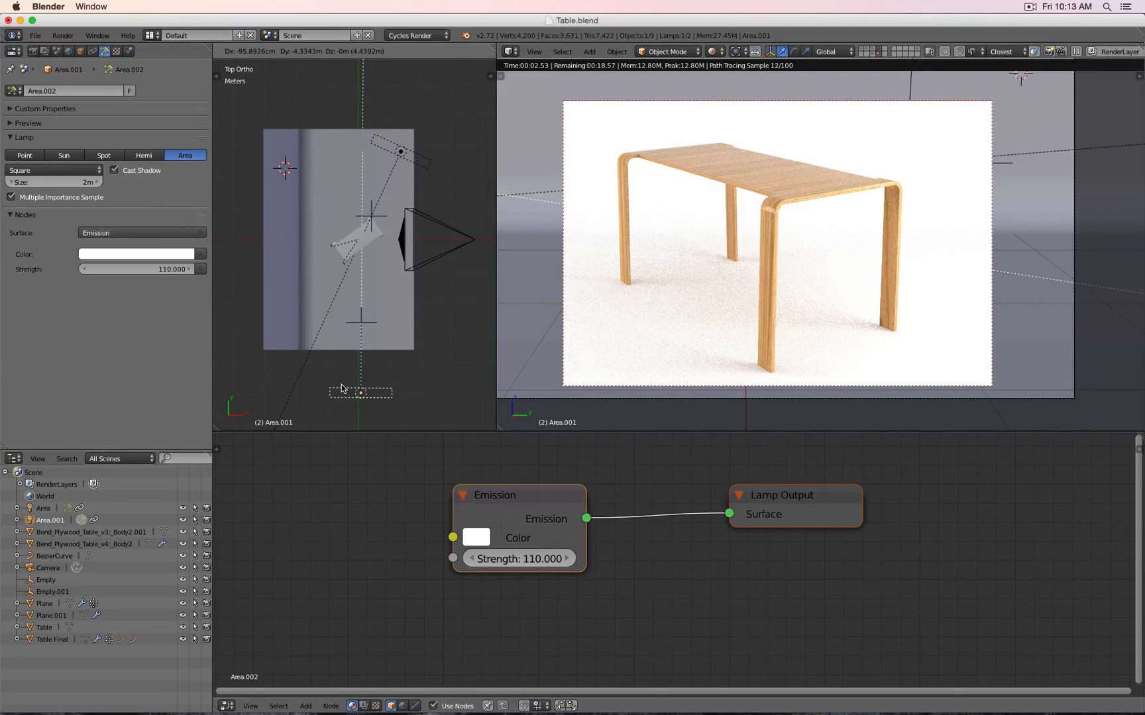
{"action": "left_click", "coordinate": [342, 389]}
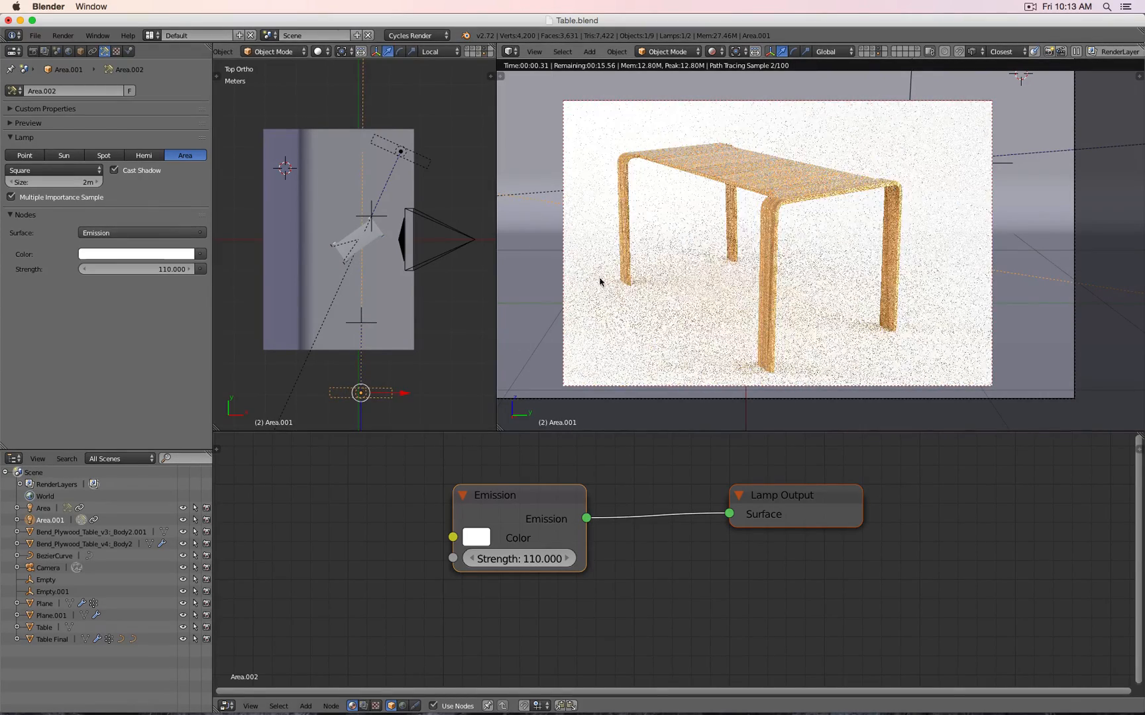
Select the duplicate lamp and its empty together and shift both slightly toward the backdrop's wall side
{"action": "right_click", "coordinate": [366, 324], "text": "shift"}
{"action": "key", "text": "g"}
{"action": "left_click", "coordinate": [356, 328]}
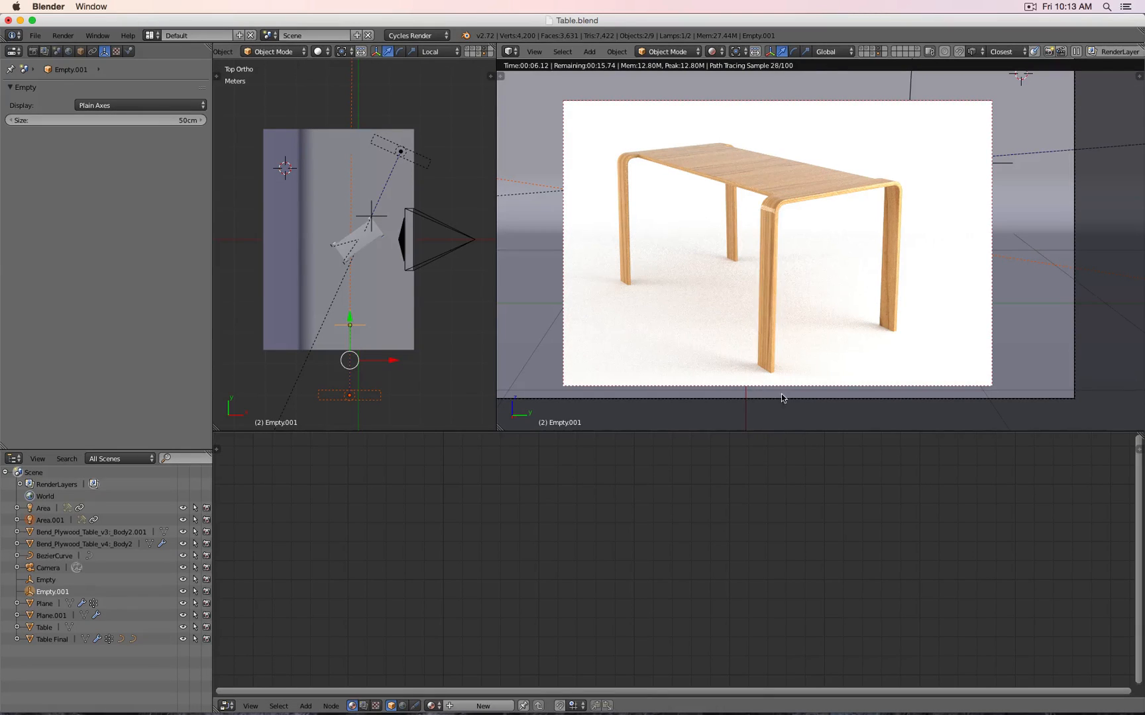
Hide the original area lamp and set the world background strength to 0 to isolate the duplicate lamp's light
{"action": "right_click", "coordinate": [433, 158]}
{"action": "key", "text": "h"}
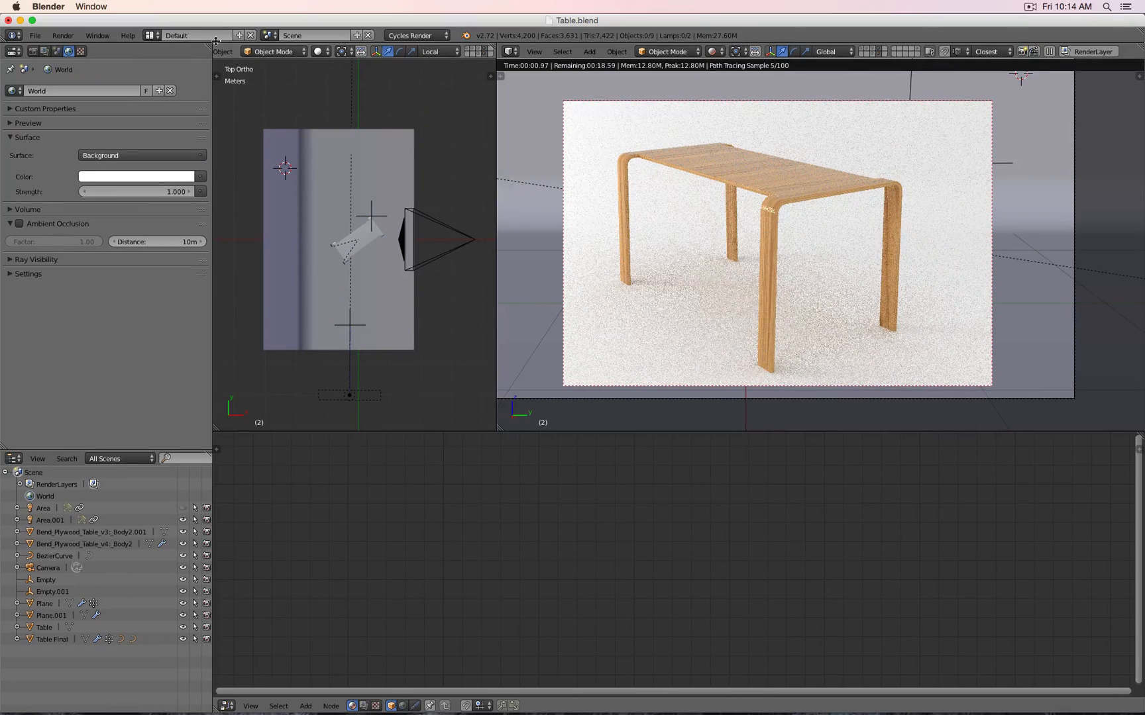
{"action": "left_click", "coordinate": [133, 190]}
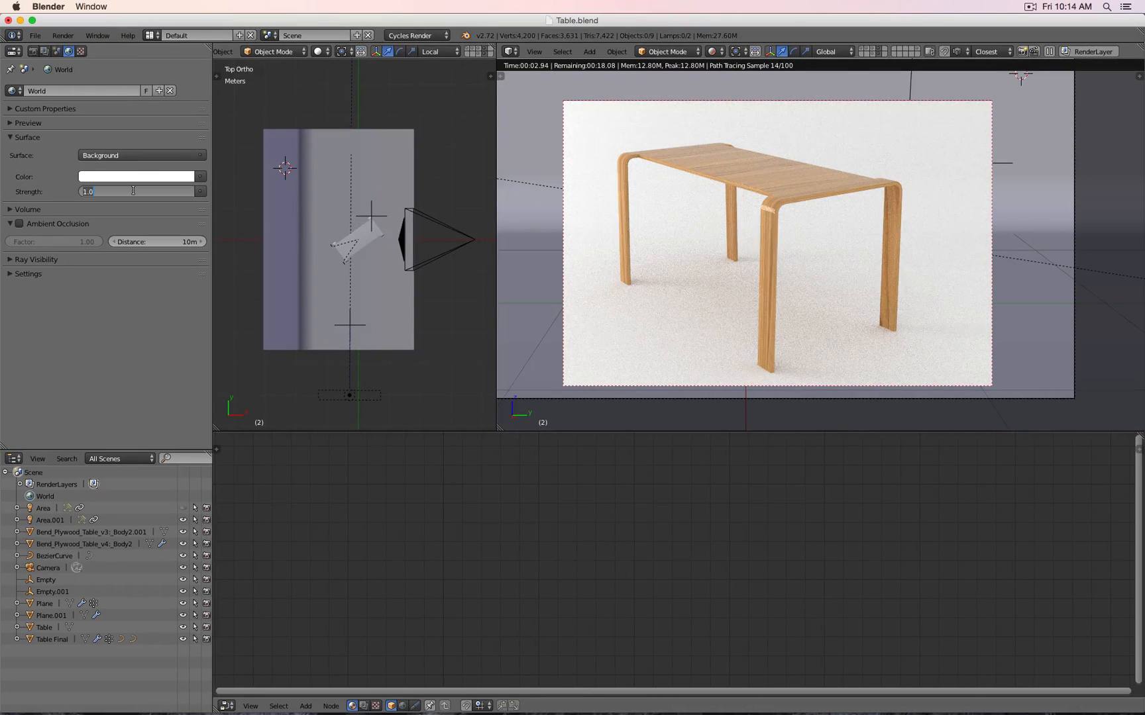
{"action": "type", "text": "0"}
{"action": "key", "text": "Return"}
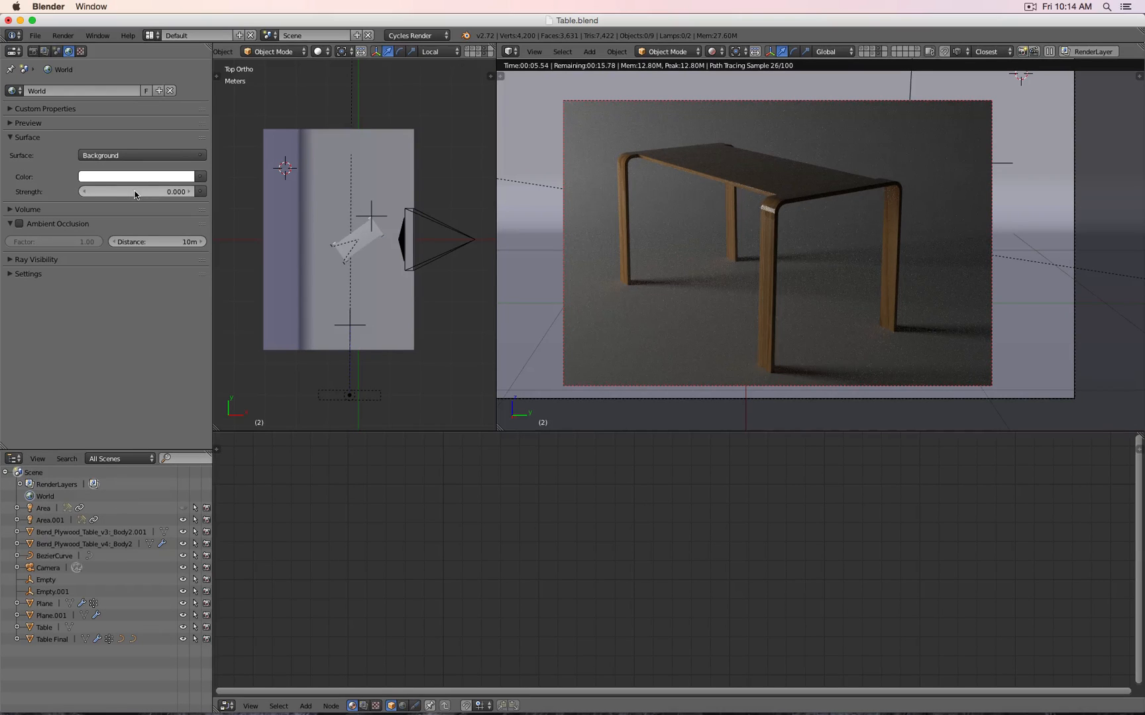
Restore the world background strength to 1
{"action": "left_click", "coordinate": [135, 191]}
{"action": "type", "text": "1"}
{"action": "key", "text": "Return"}
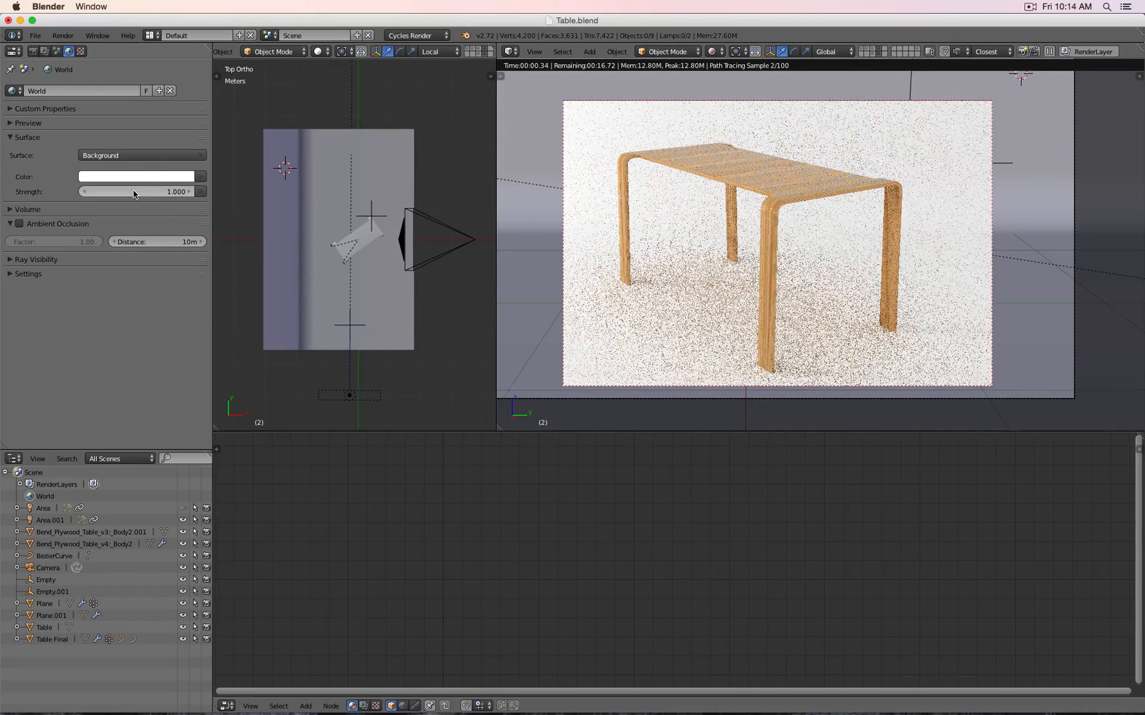
Set the duplicate area lamp's emission strength to 200
{"action": "right_click", "coordinate": [349, 396]}
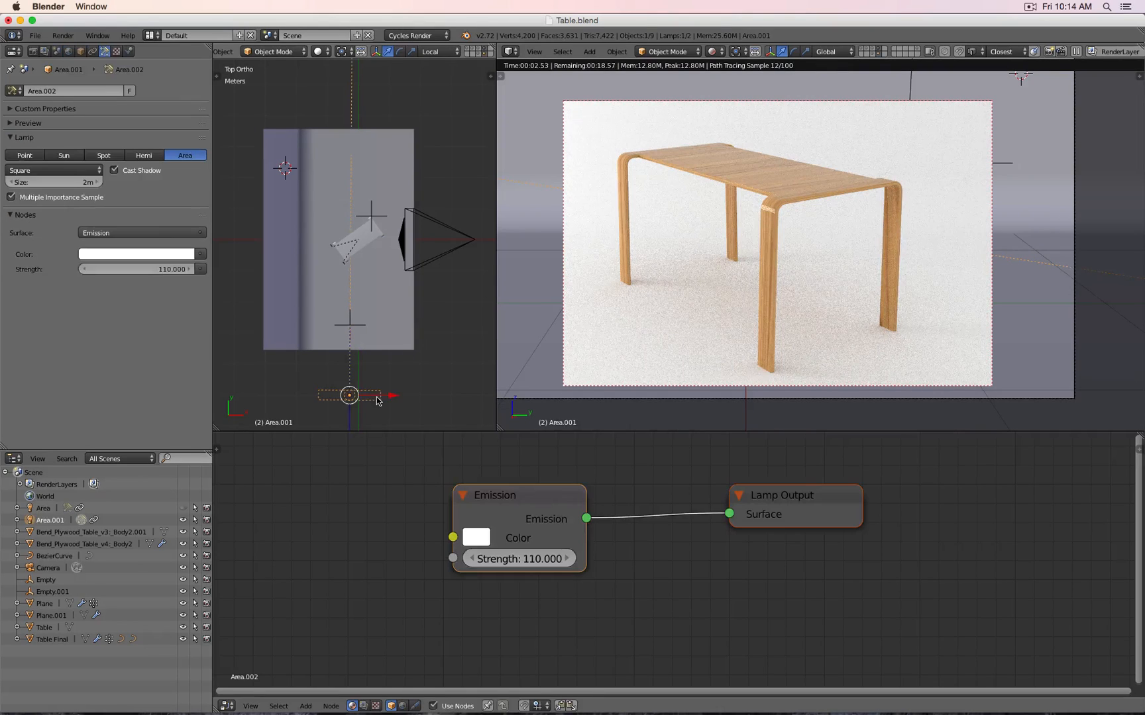
{"action": "left_click", "coordinate": [520, 558]}
{"action": "type", "text": "200"}
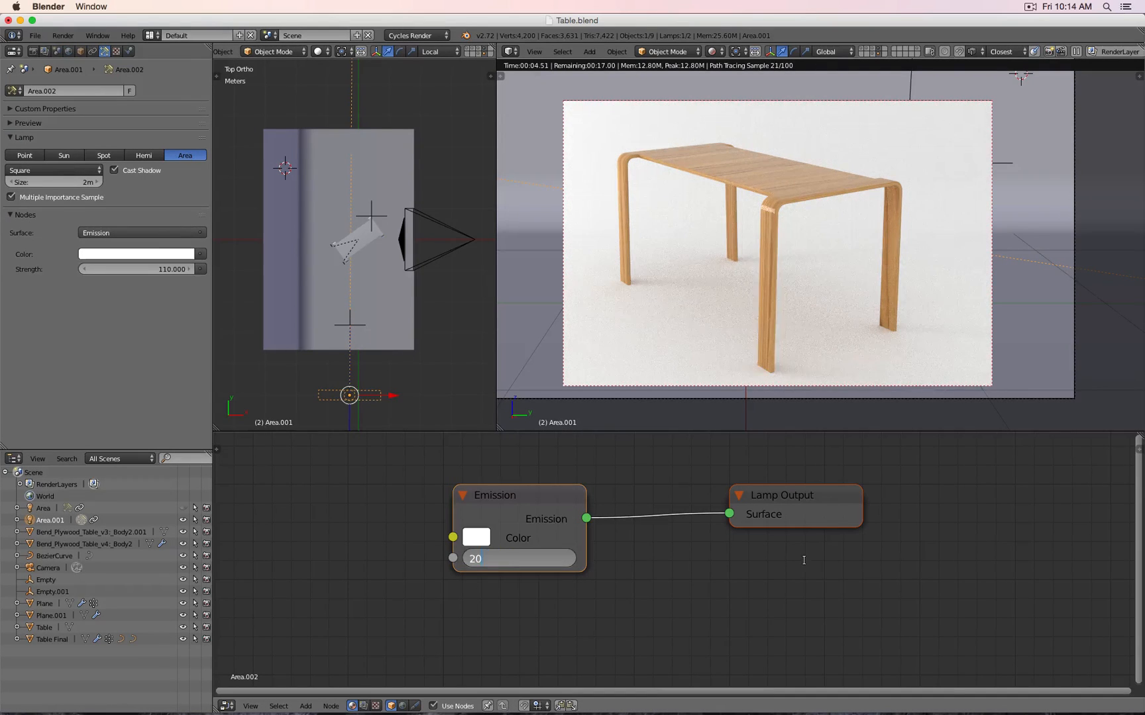
{"action": "key", "text": "Return"}
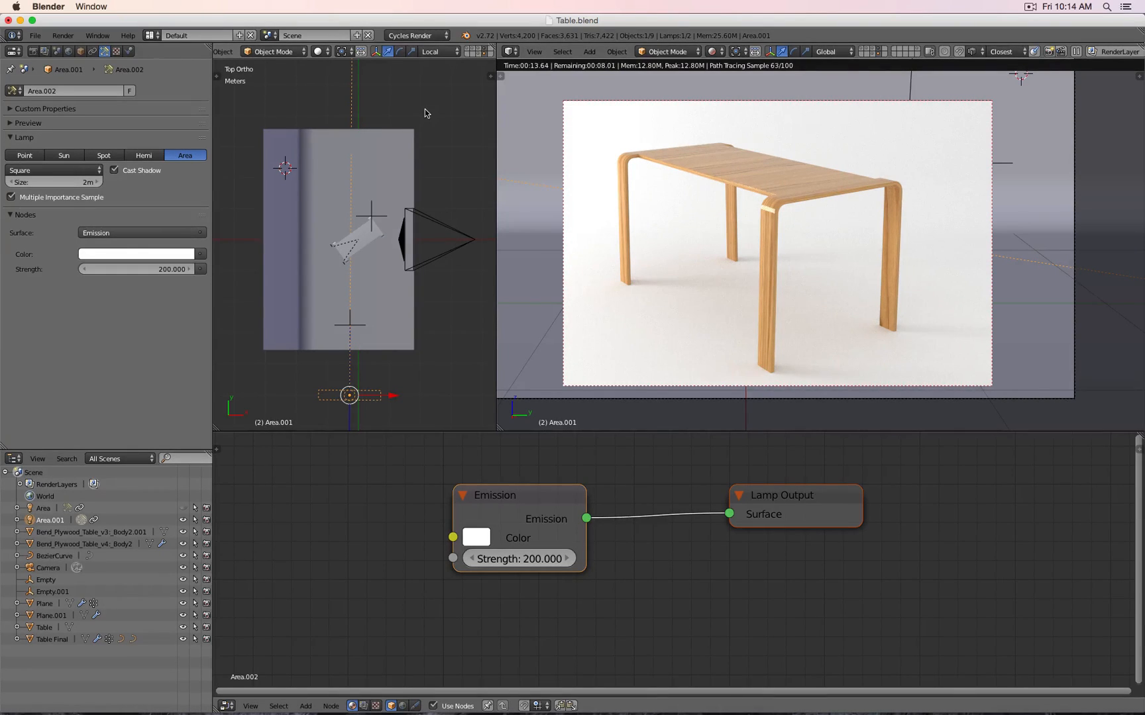
Unhide the original area lamp, and compare the lighting with the duplicate lamp hidden and shown again
{"action": "key", "text": "alt+h"}
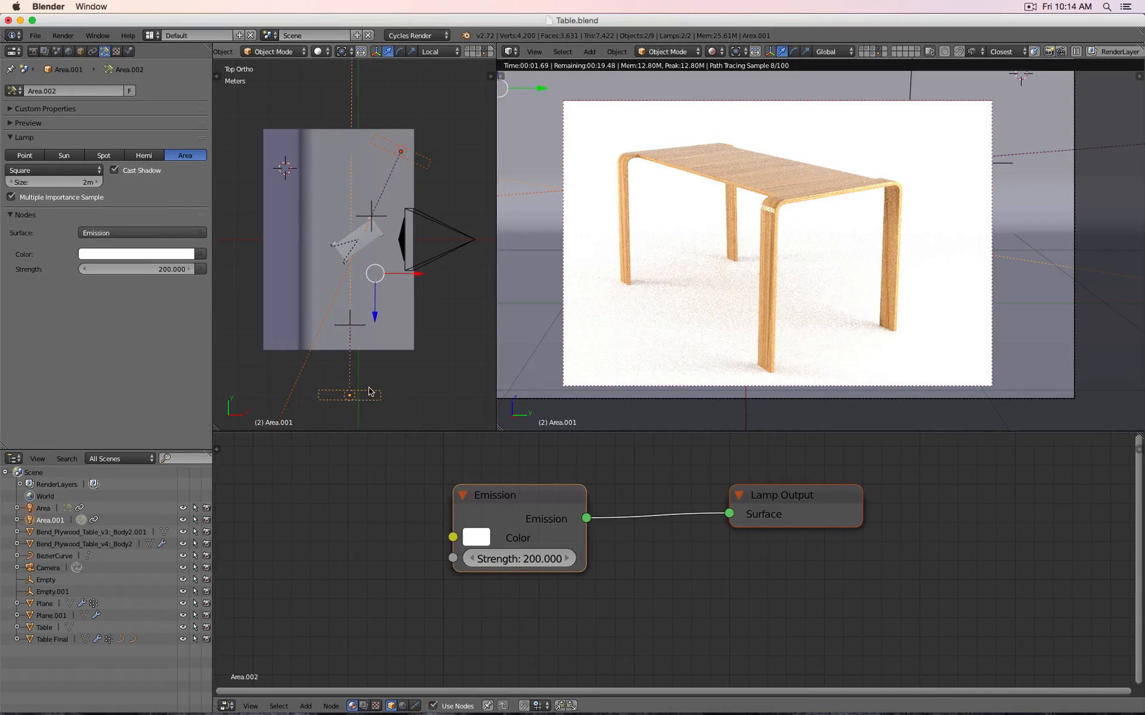
{"action": "key", "text": "a"}
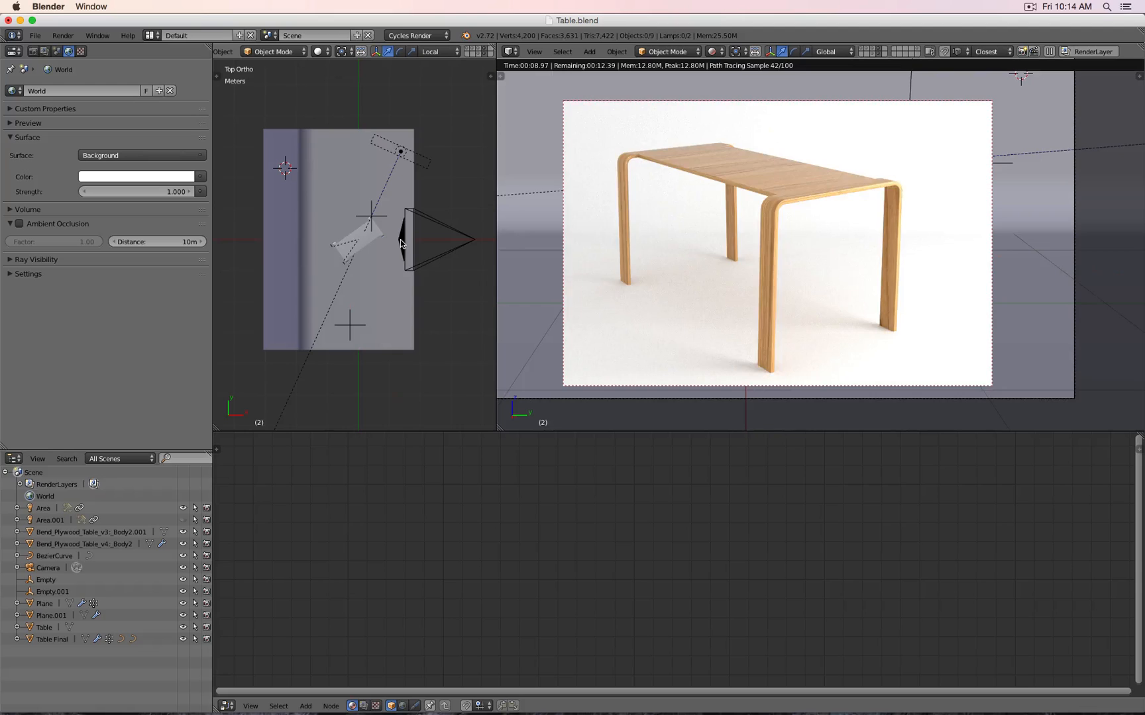
{"action": "key", "text": "alt+h"}
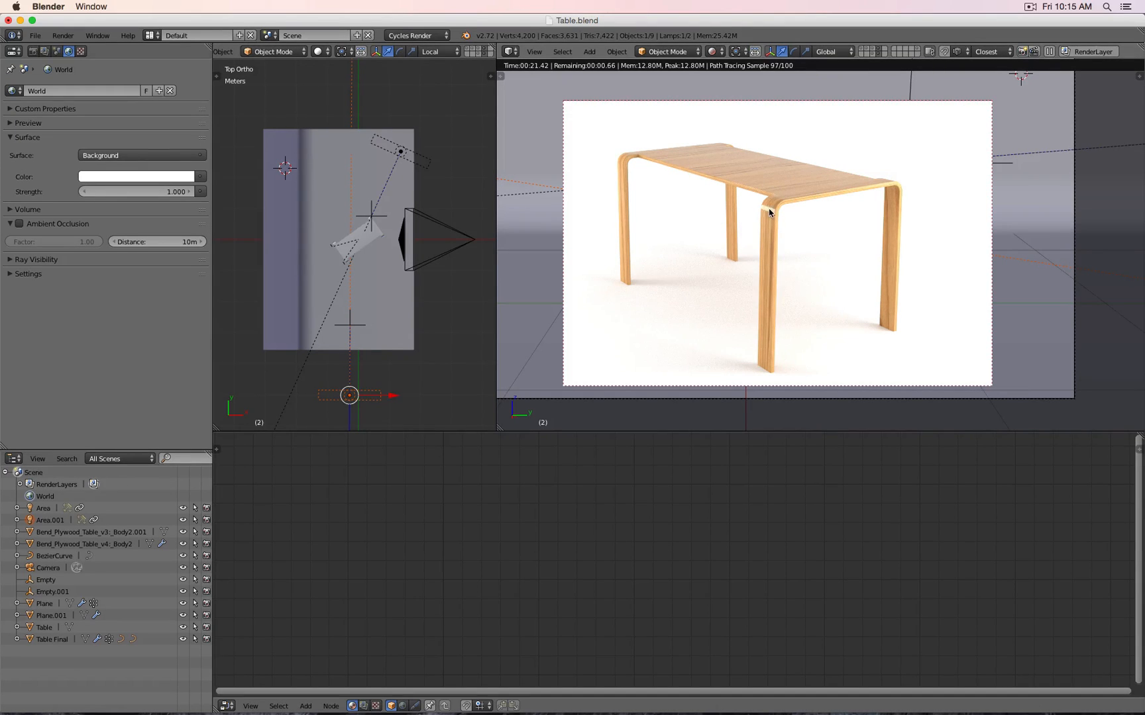
Turn off Glossy ray visibility for the duplicate area lamp in its object properties
{"action": "right_click", "coordinate": [376, 402]}
{"action": "scroll", "coordinate": [377, 403], "scroll_direction": "down", "scroll_amount": 3}
{"action": "key", "text": "KP_3"}
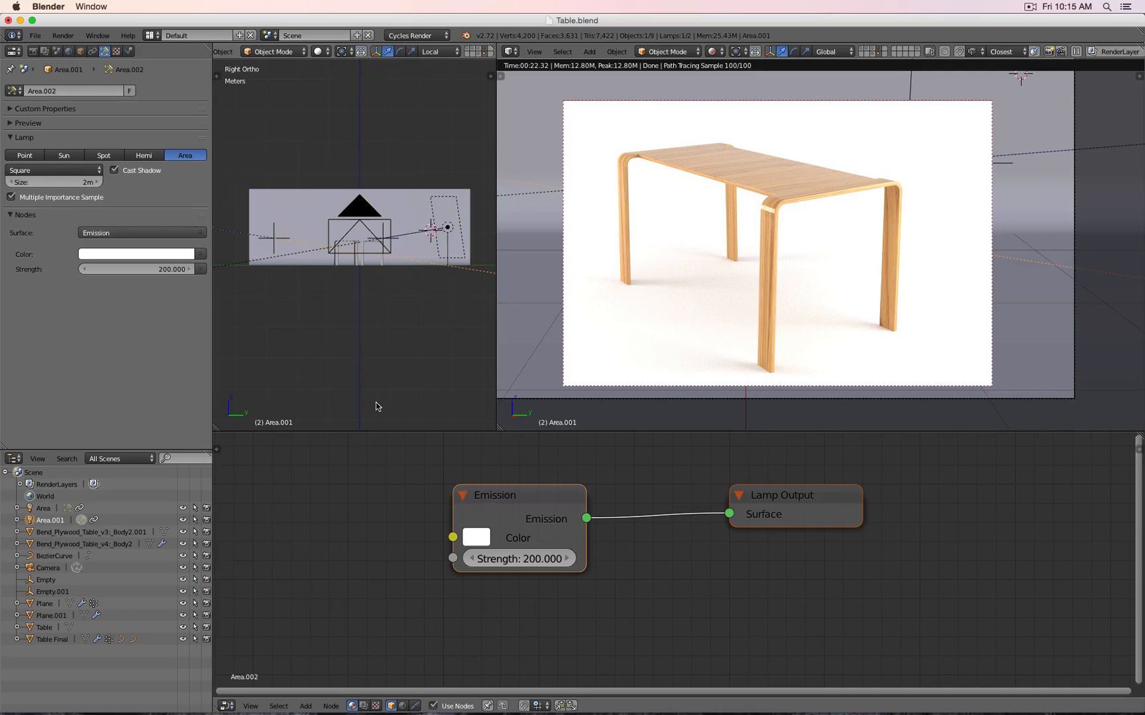
{"action": "scroll", "coordinate": [283, 210], "scroll_direction": "down", "scroll_amount": 4}
{"action": "scroll", "coordinate": [284, 210], "scroll_direction": "up", "scroll_amount": 2}
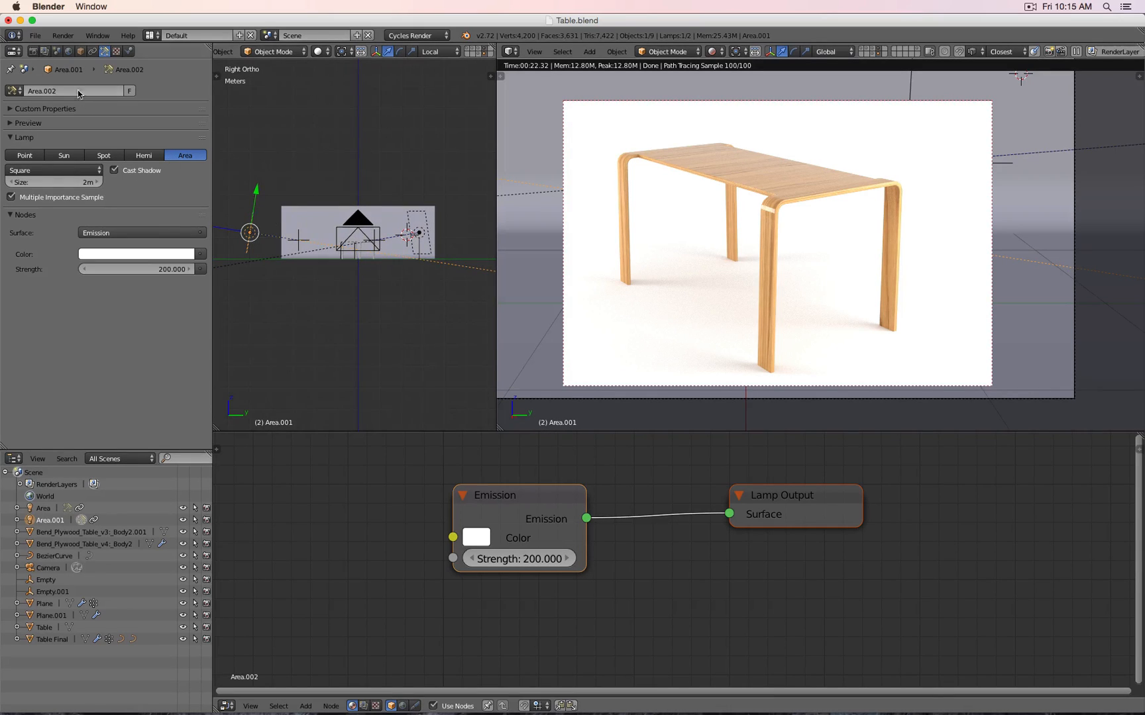
{"action": "left_click", "coordinate": [80, 53]}
{"action": "scroll", "coordinate": [92, 192], "scroll_direction": "down", "scroll_amount": 2}
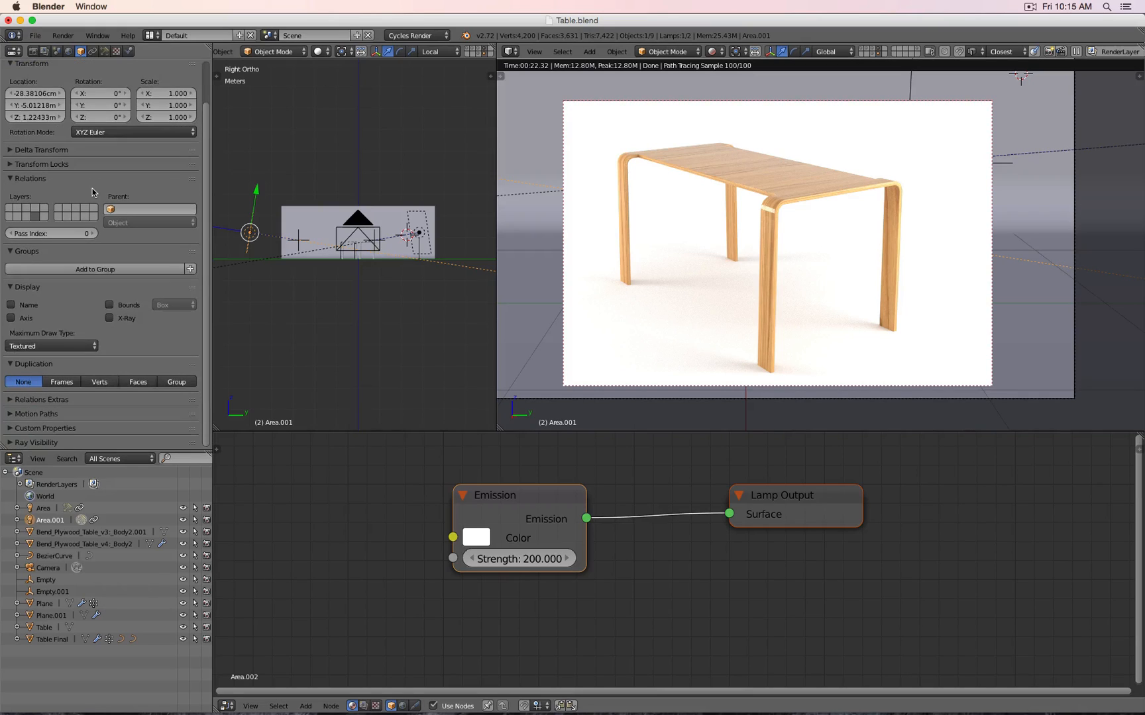
{"action": "left_click", "coordinate": [21, 442]}
{"action": "scroll", "coordinate": [22, 441], "scroll_direction": "down", "scroll_amount": 2}
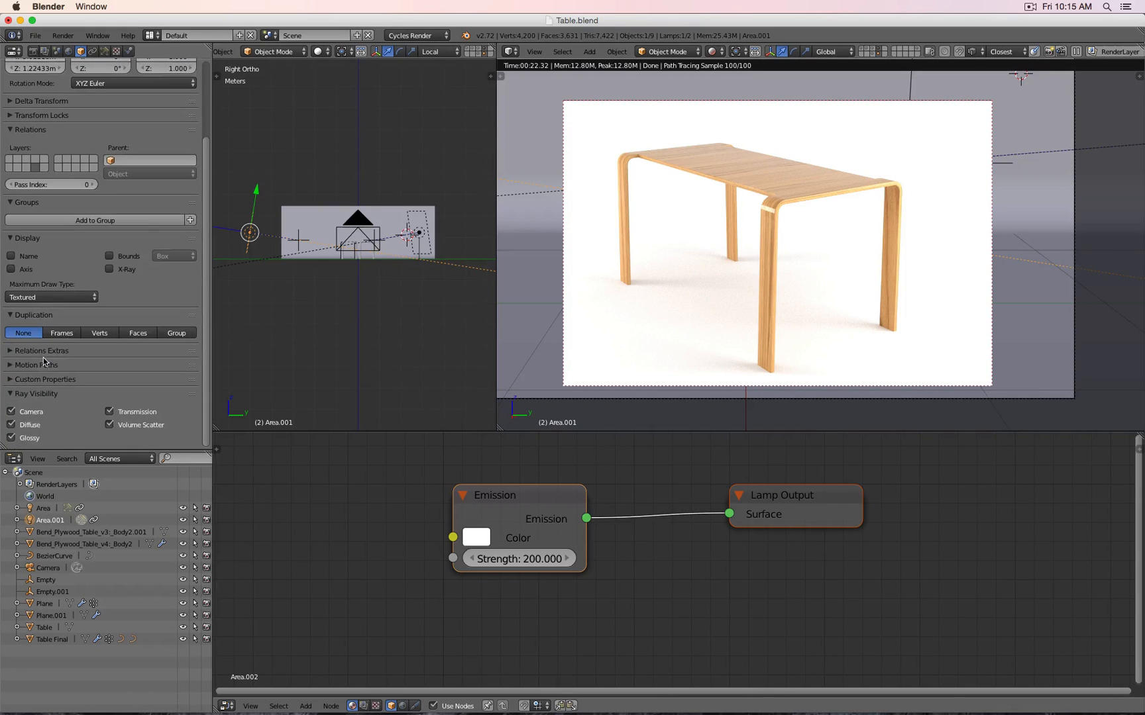
{"action": "left_click", "coordinate": [10, 438]}
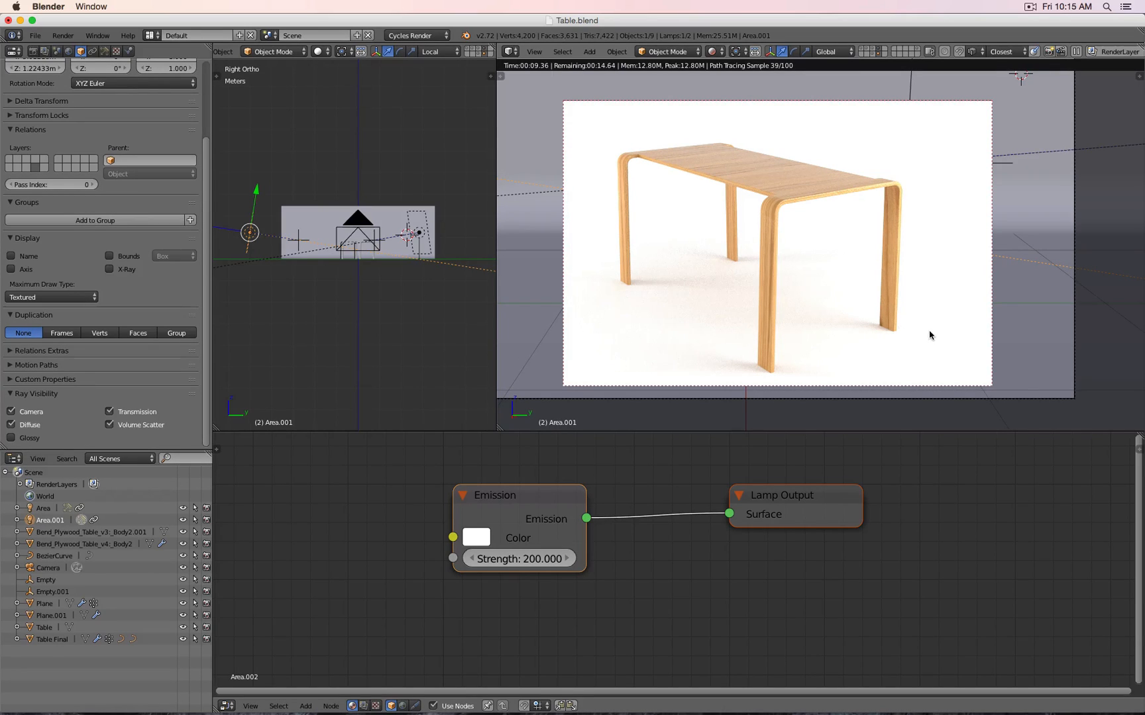
Test the original area lamp's emission strength at 0, then set it to 80
{"action": "right_click", "coordinate": [426, 214]}
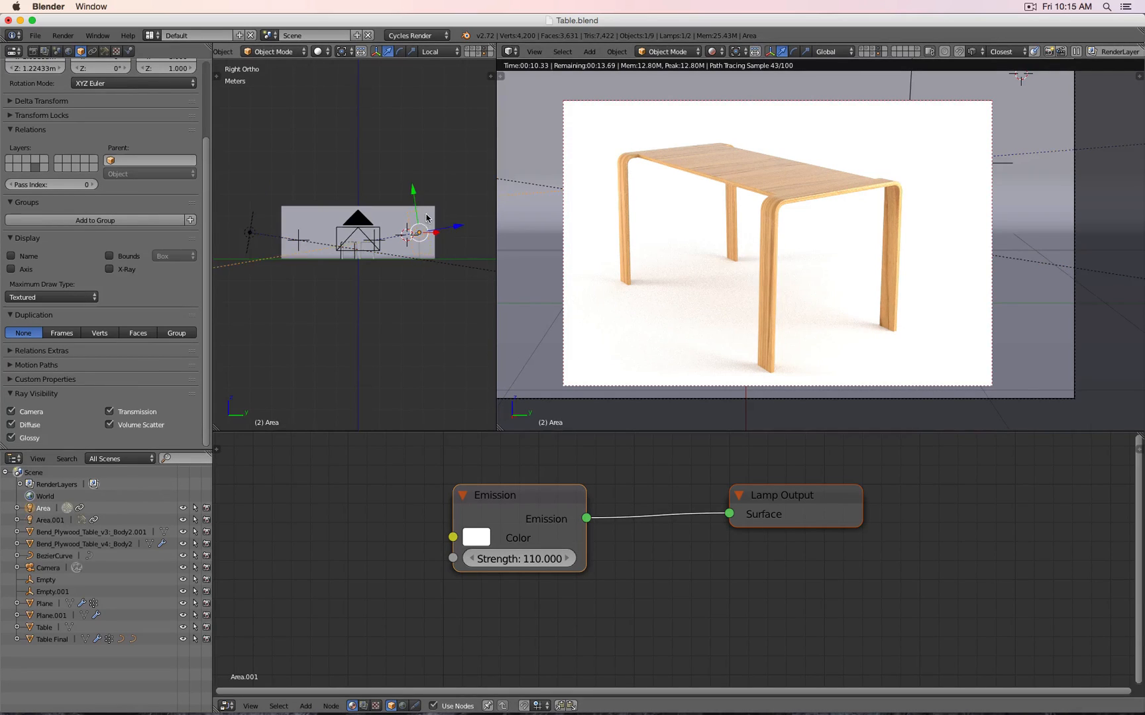
{"action": "left_click", "coordinate": [529, 556]}
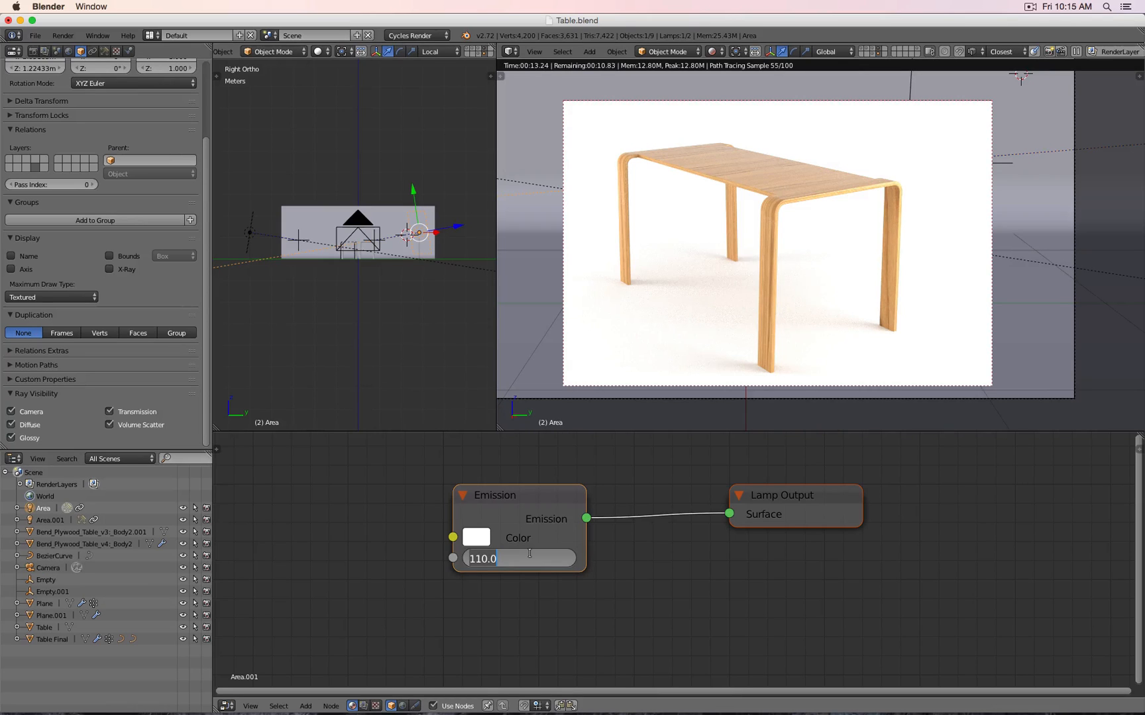
{"action": "type", "text": "10"}
{"action": "key", "text": "Return"}
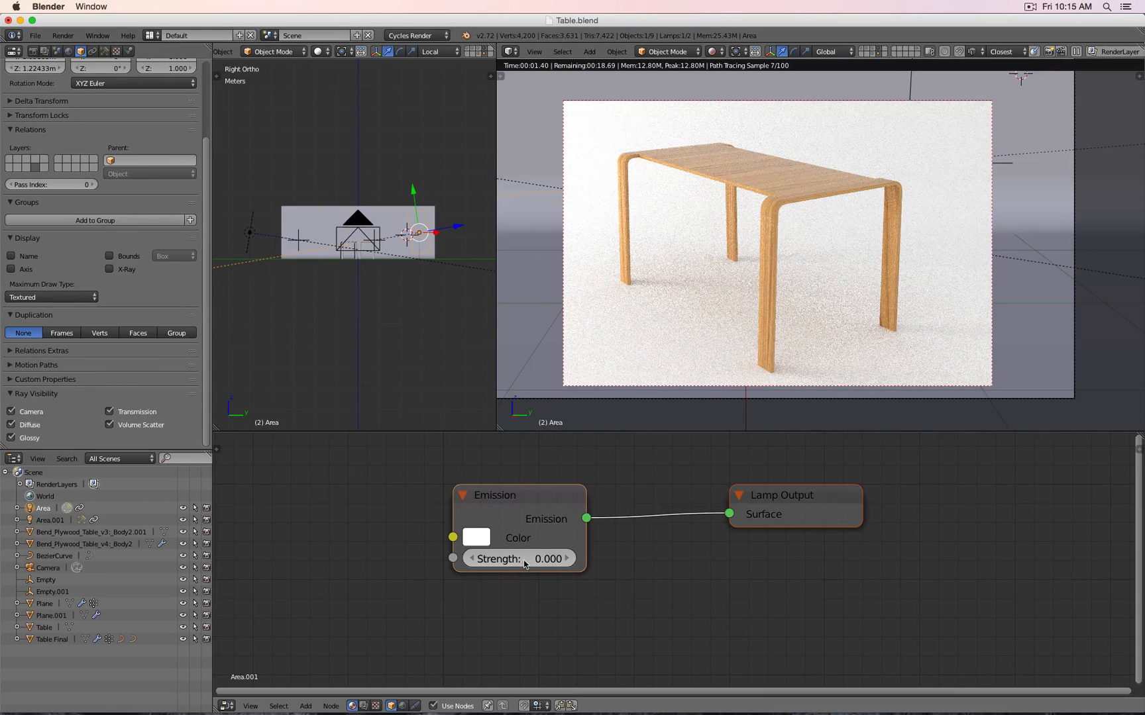
{"action": "left_click", "coordinate": [524, 561]}
{"action": "type", "text": "80"}
{"action": "key", "text": "Return"}
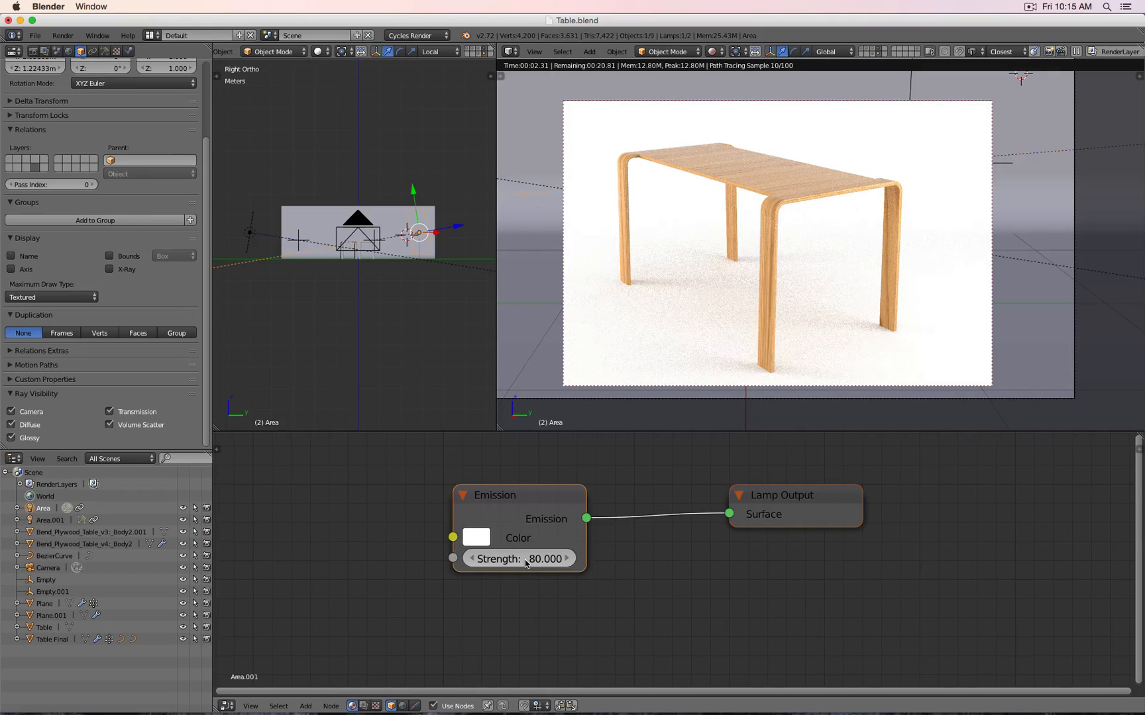
Set the original area lamp's emission strength to 90, check the render, and return the camera view to solid shading
{"action": "left_click", "coordinate": [526, 561]}
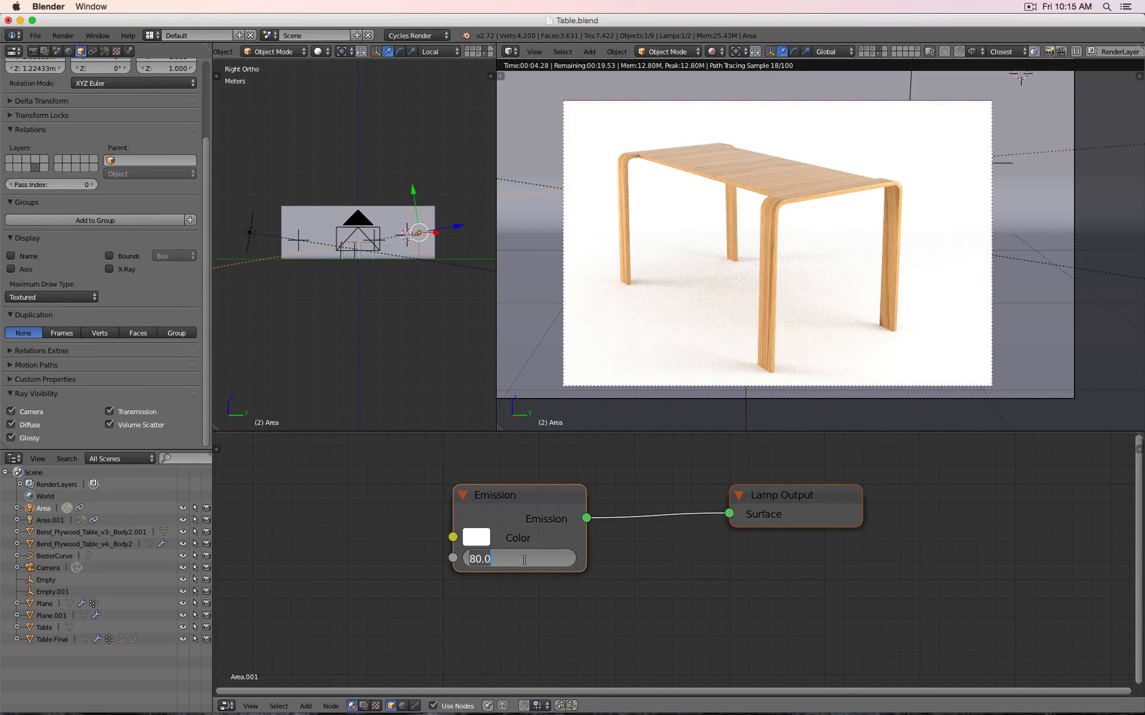
{"action": "type", "text": "90"}
{"action": "key", "text": "Return"}
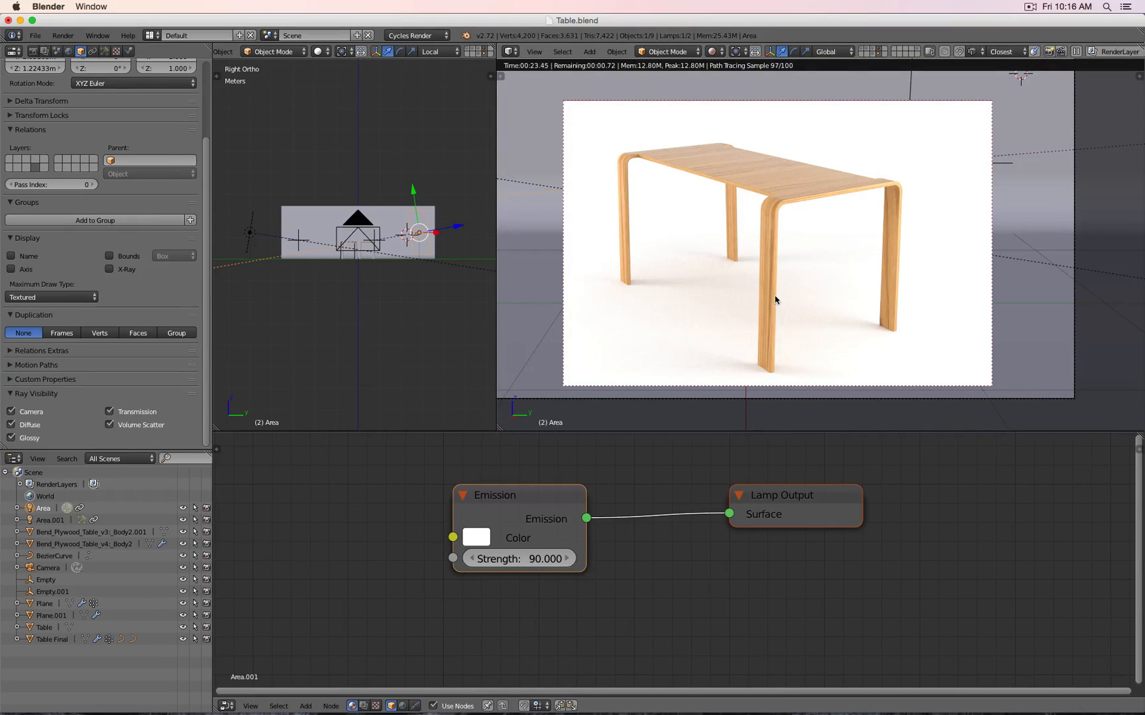
{"action": "key", "text": "shift+z"}
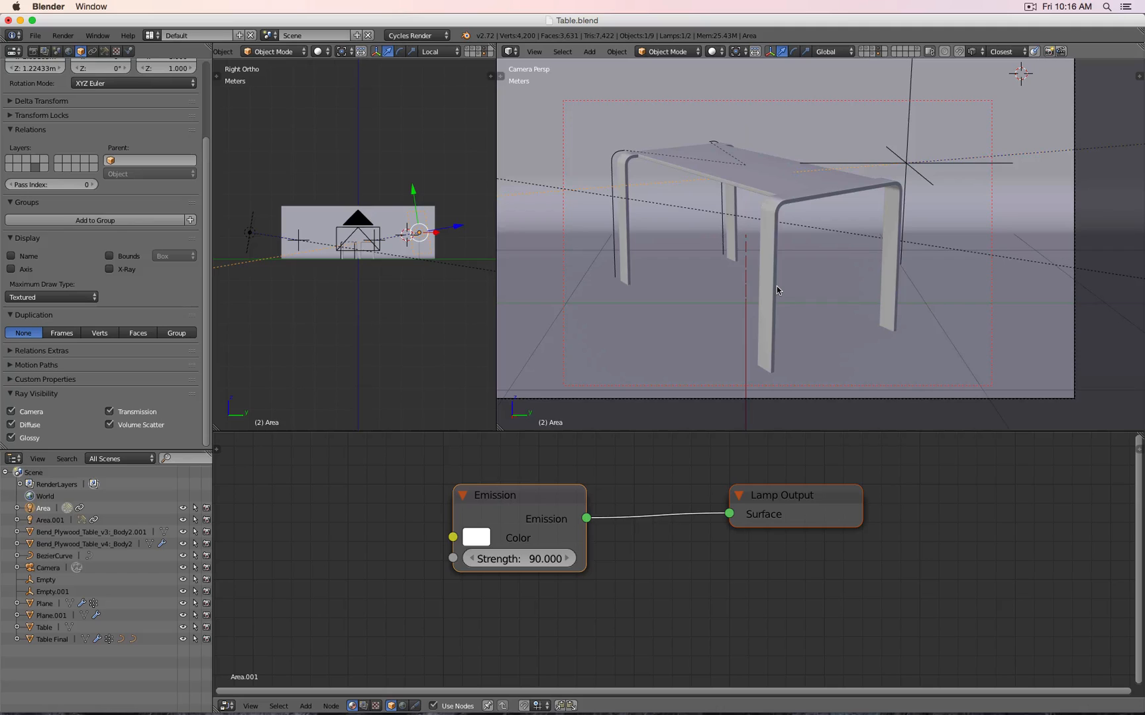
Scale the camera object down to about 0.2 in the top view
{"action": "key", "text": "KP_7"}
{"action": "scroll", "coordinate": [776, 287], "scroll_direction": "down", "scroll_amount": 2}
{"action": "right_click", "coordinate": [943, 277]}
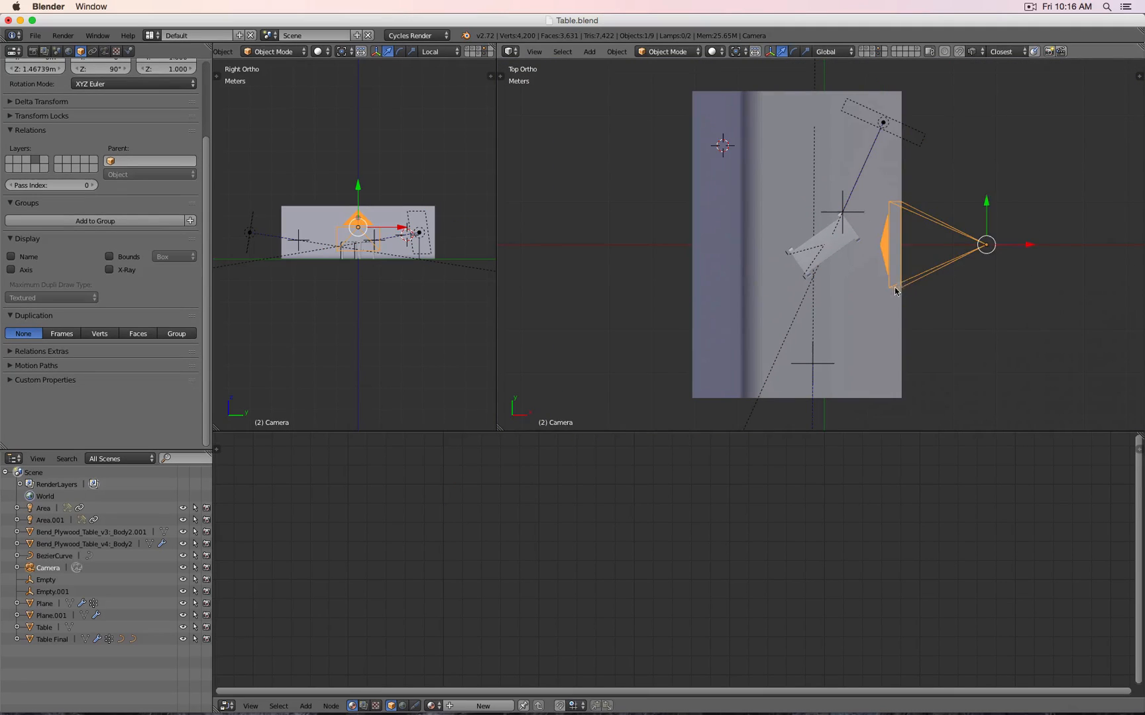
{"action": "key", "text": "s"}
{"action": "left_click", "coordinate": [969, 259]}
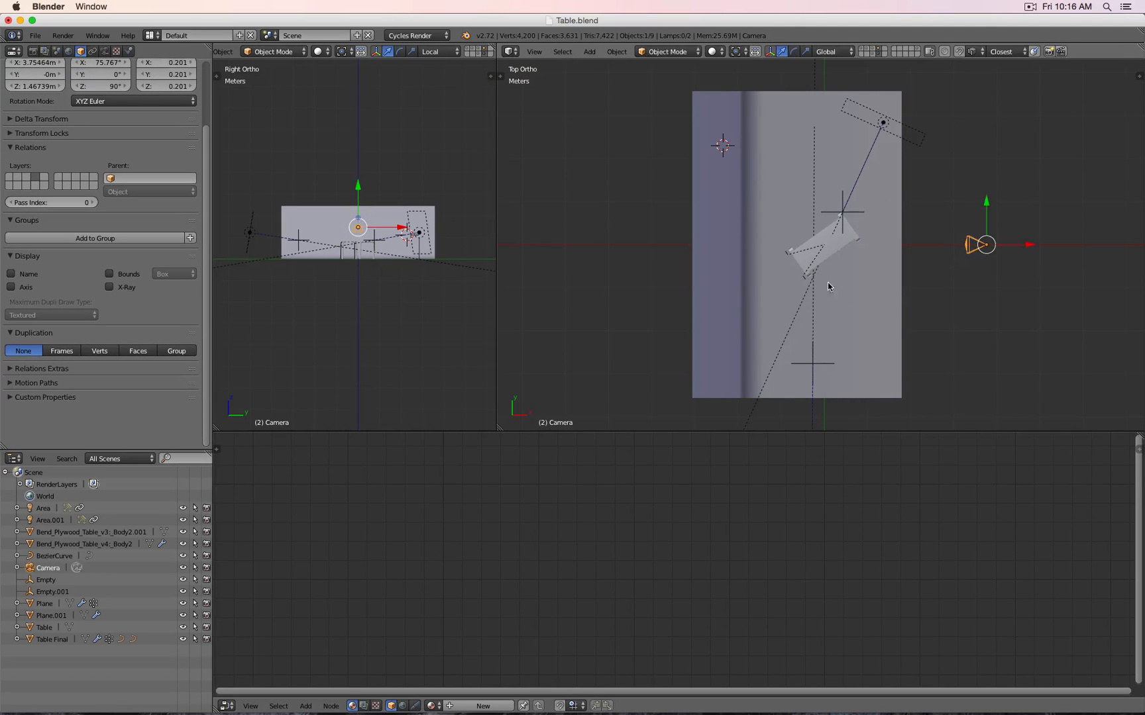
Snap the 3D cursor to the camera and add an empty at that point
{"action": "key", "text": "KP_1"}
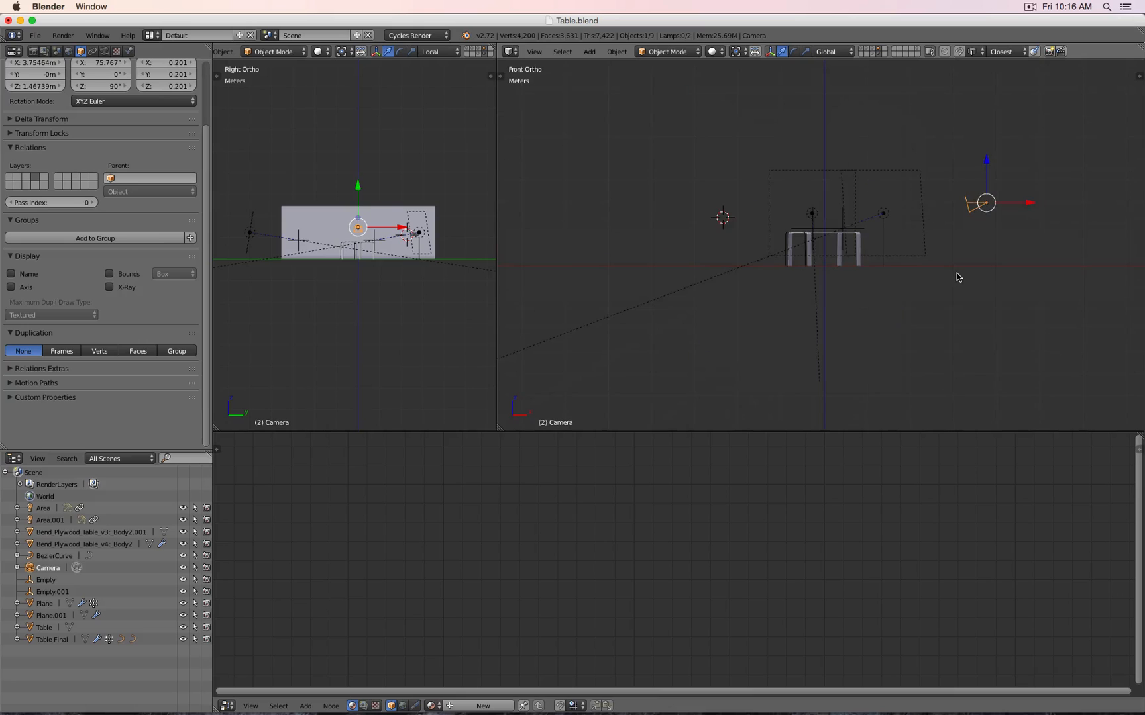
{"action": "scroll", "coordinate": [1007, 212], "scroll_direction": "up", "scroll_amount": 5}
{"action": "scroll", "coordinate": [1083, 205], "scroll_direction": "down", "scroll_amount": 4}
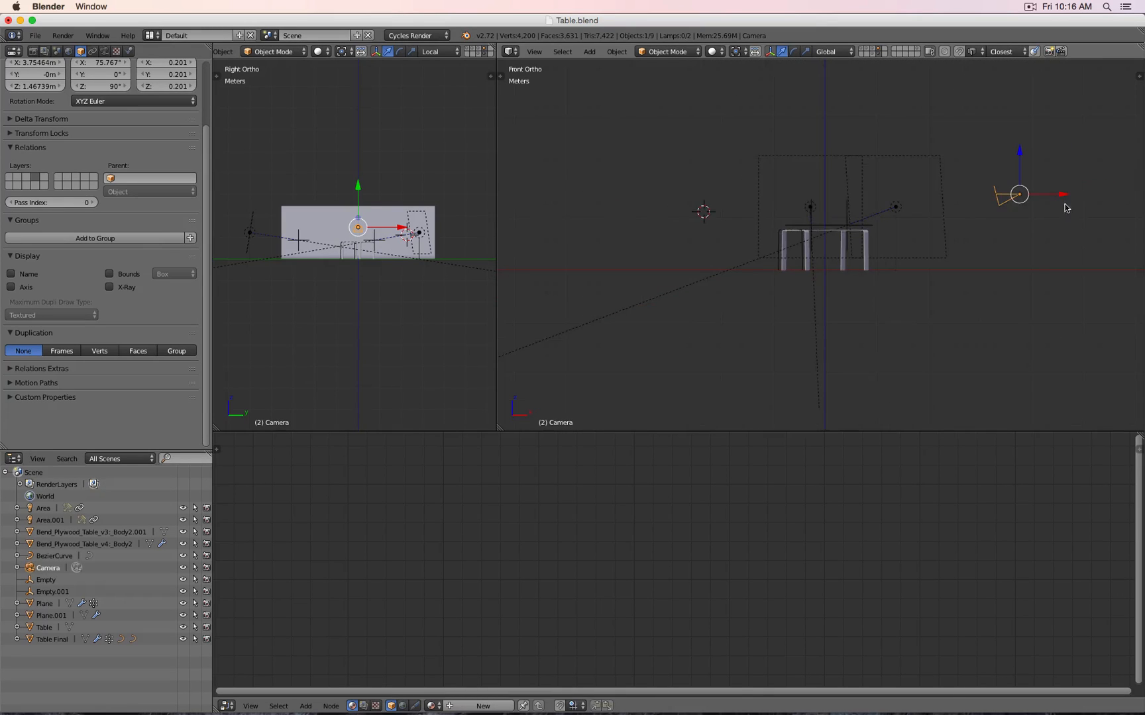
{"action": "middle_click_drag", "start_coordinate": [1006, 214], "coordinate": [997, 245]}
{"action": "key", "text": "shift+s"}
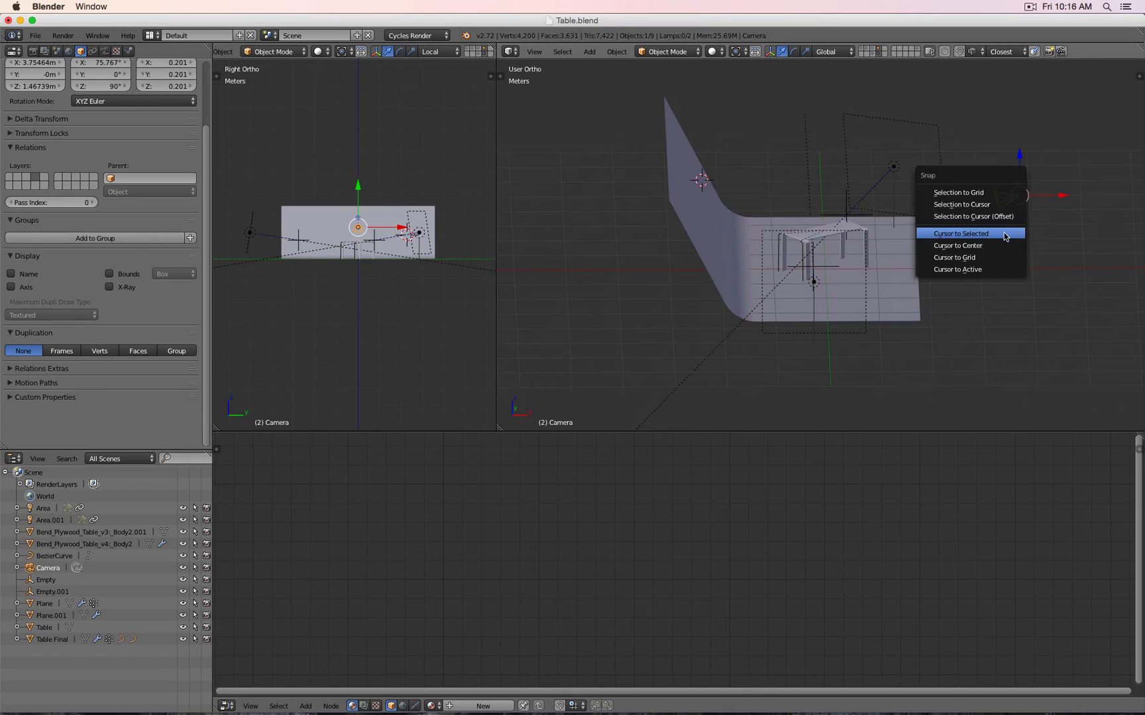
{"action": "key", "text": "Escape"}
{"action": "key", "text": "shift+a"}
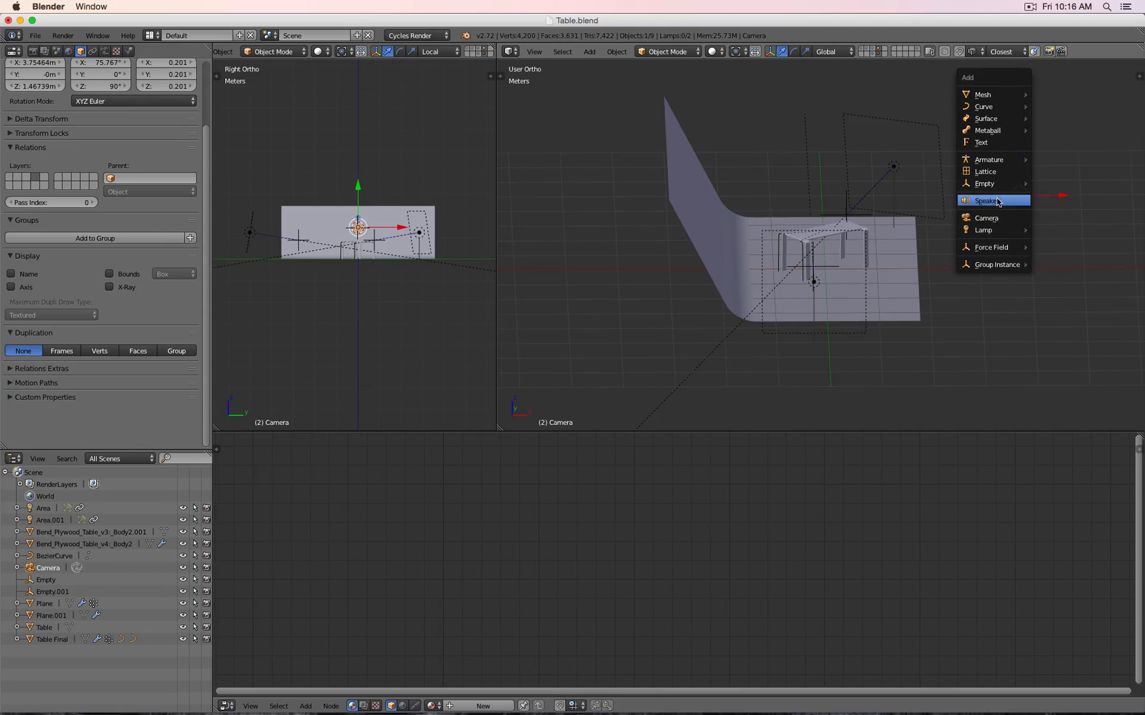
{"action": "left_click", "coordinate": [1052, 184]}
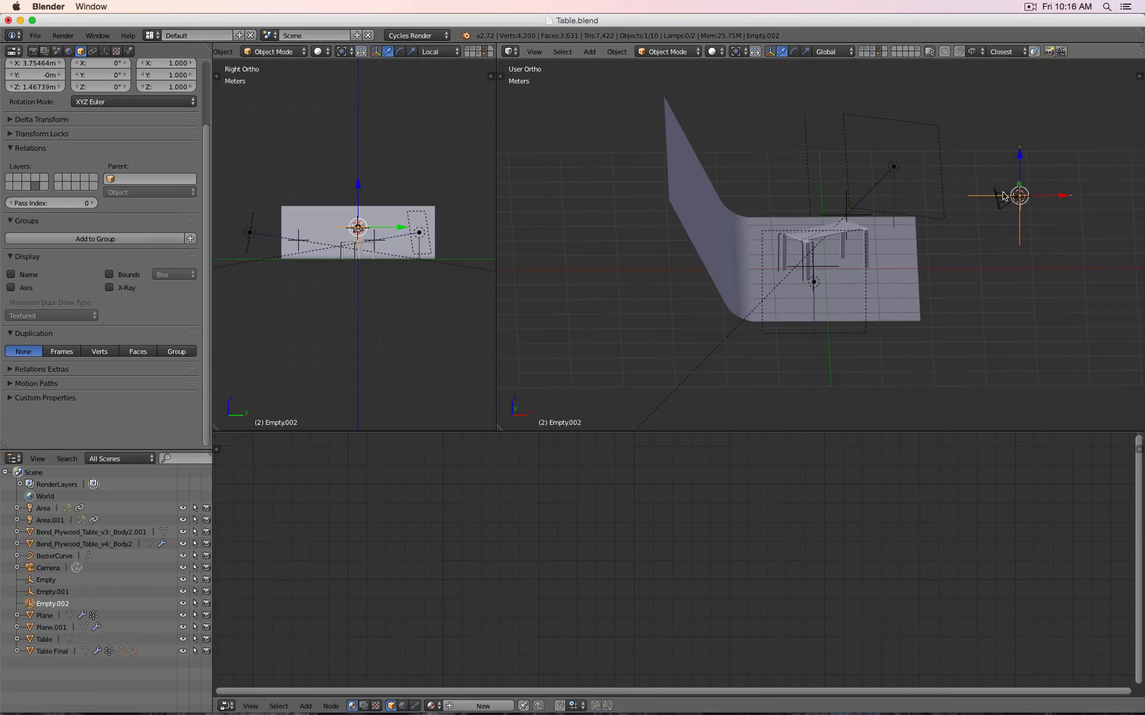
Set the new empty's display size to 25 cm
{"action": "left_click", "coordinate": [104, 51]}
{"action": "left_click", "coordinate": [101, 120]}
{"action": "type", "text": "25"}
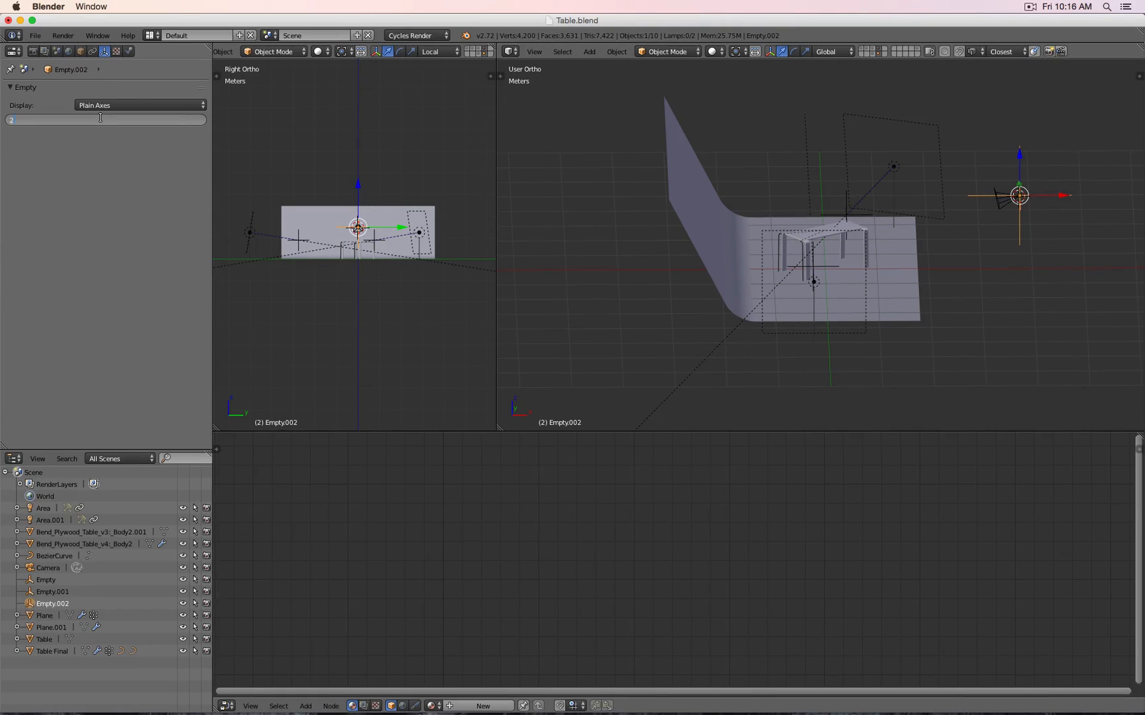
{"action": "key", "text": "Return"}
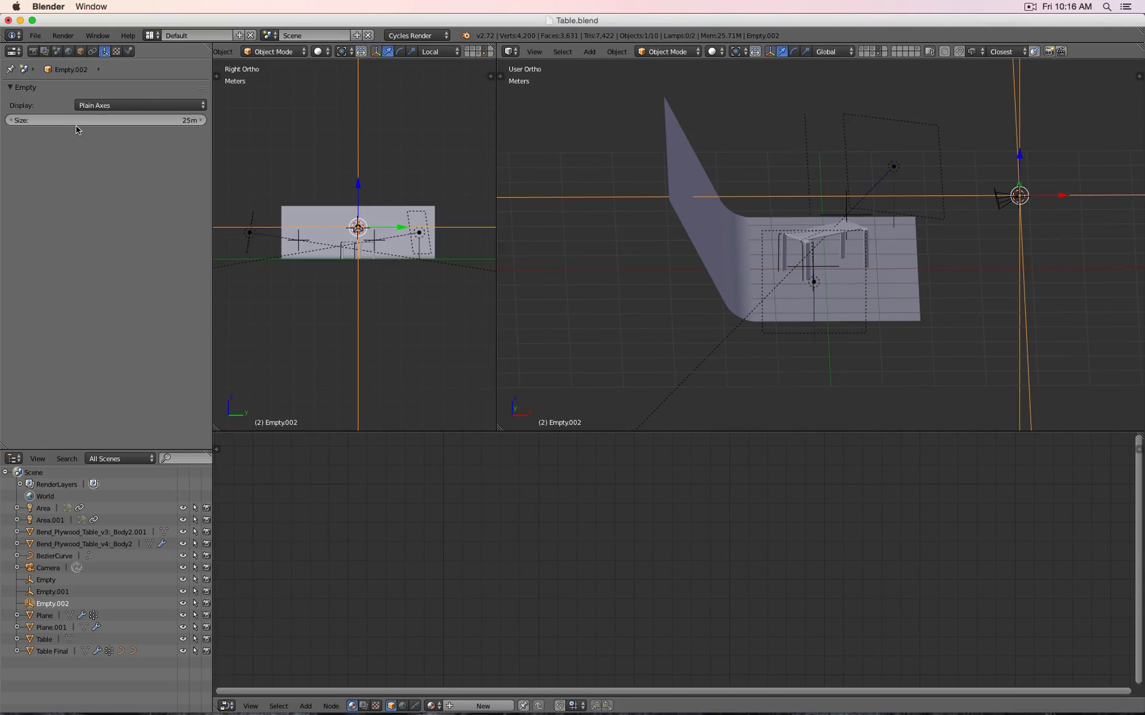
{"action": "left_click", "coordinate": [75, 120]}
{"action": "type", "text": "25c"}
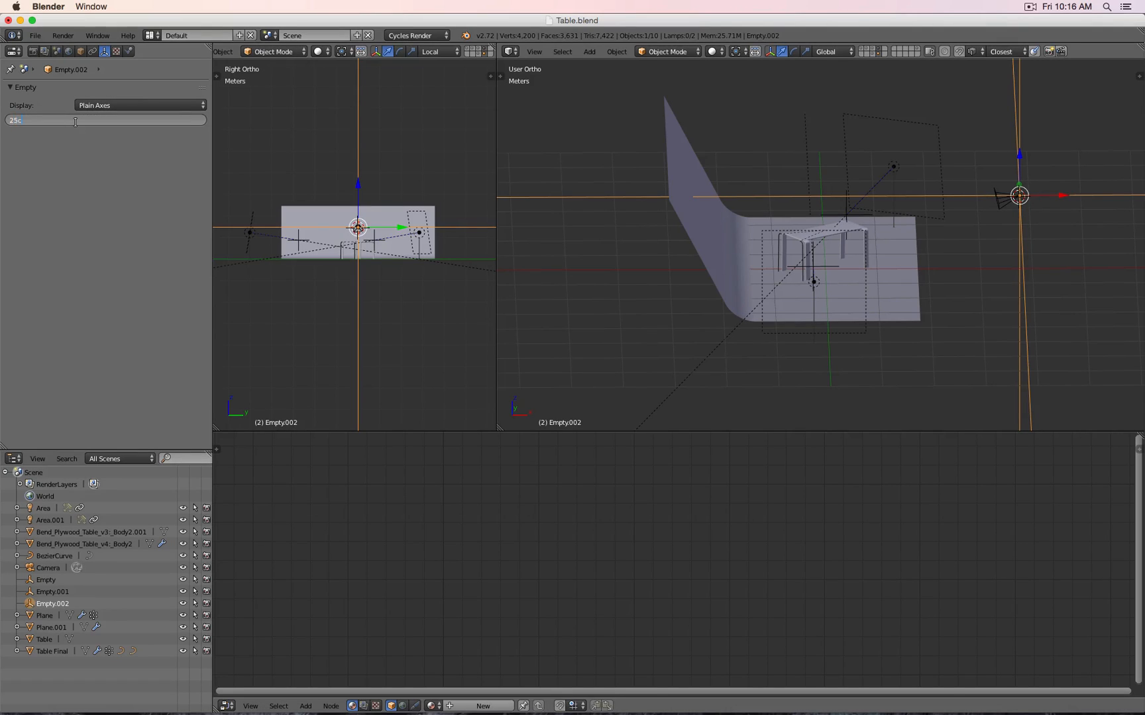
{"action": "type", "text": "m"}
{"action": "key", "text": "Return"}
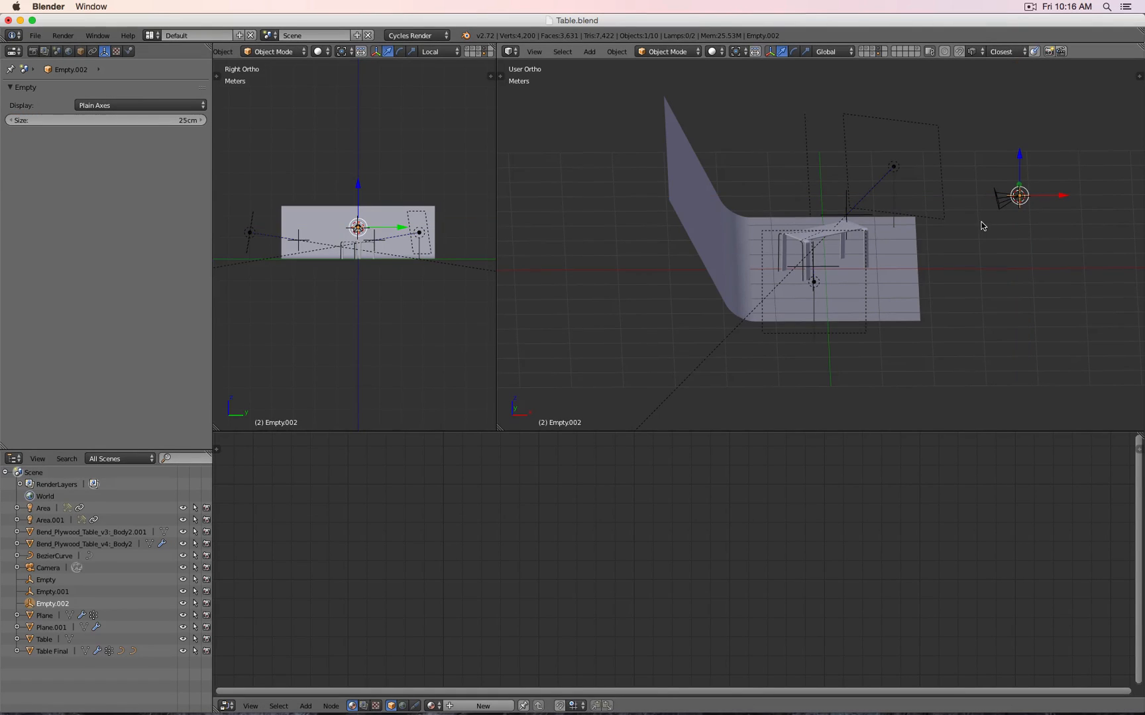
Move the new empty from the camera to the camera-side end of the tabletop in the front view
{"action": "key", "text": "KP_1"}
{"action": "key", "text": "g"}
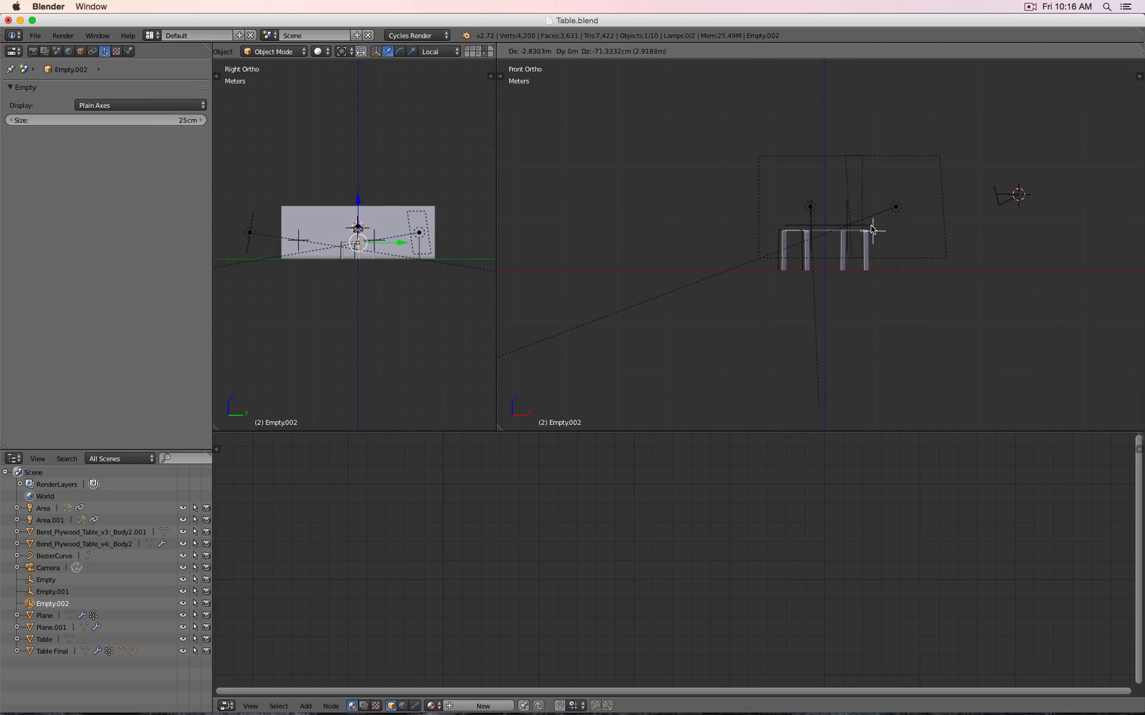
{"action": "left_click", "coordinate": [872, 230]}
Make the camera track the new empty, and check the top and camera views
{"action": "right_click", "coordinate": [1013, 197]}
{"action": "right_click", "coordinate": [878, 228], "text": "shift"}
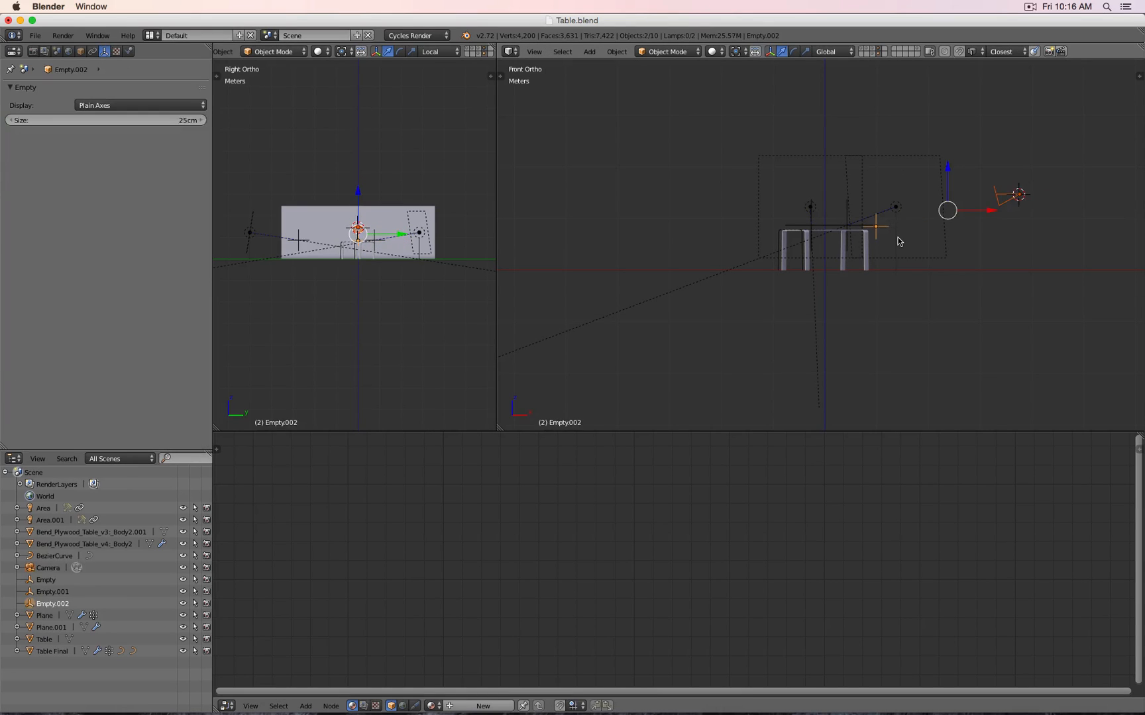
{"action": "key", "text": "ctrl+t"}
{"action": "left_click", "coordinate": [897, 240]}
{"action": "key", "text": "KP_7"}
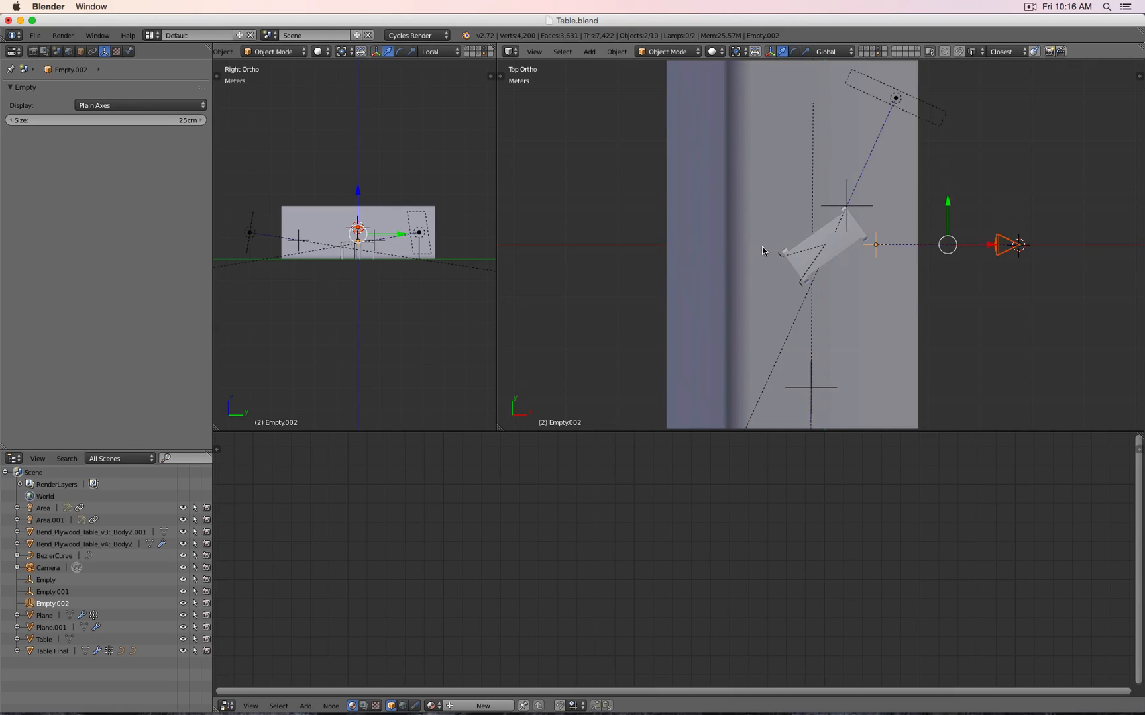
{"action": "key", "text": "KP_0"}
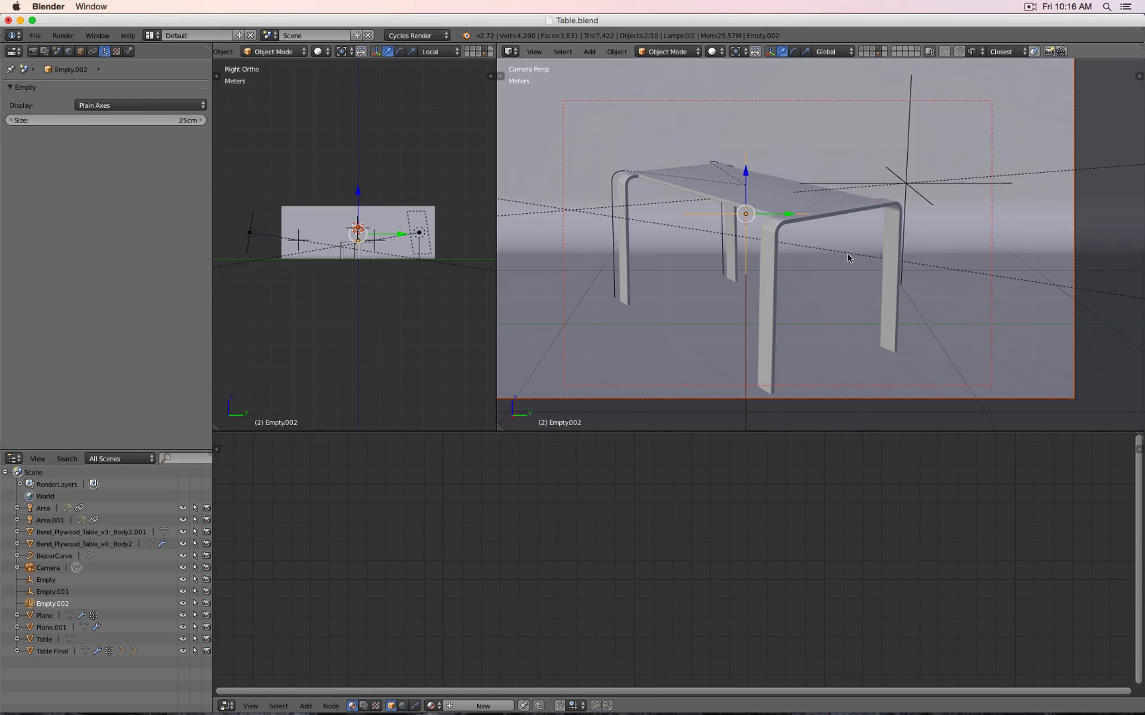
Try shifting the camera's target empty sideways in the camera view to reframe the table
{"action": "right_click", "coordinate": [719, 213]}
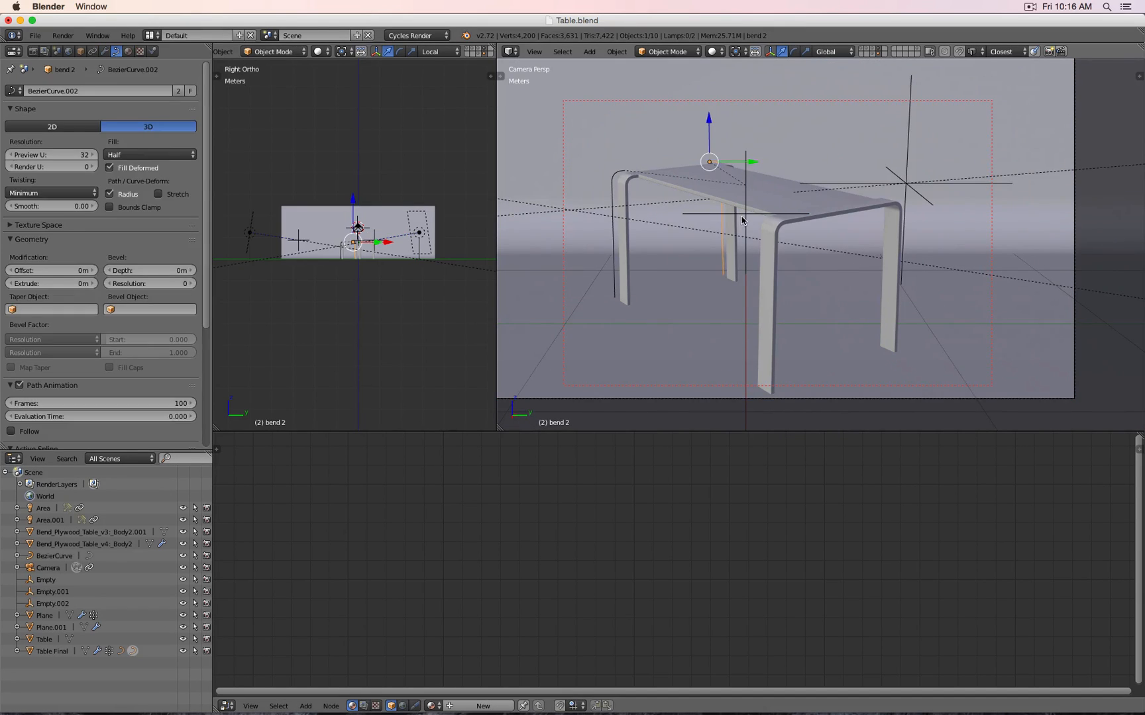
{"action": "right_click", "coordinate": [741, 215]}
{"action": "right_click", "coordinate": [747, 217]}
{"action": "key", "text": "g"}
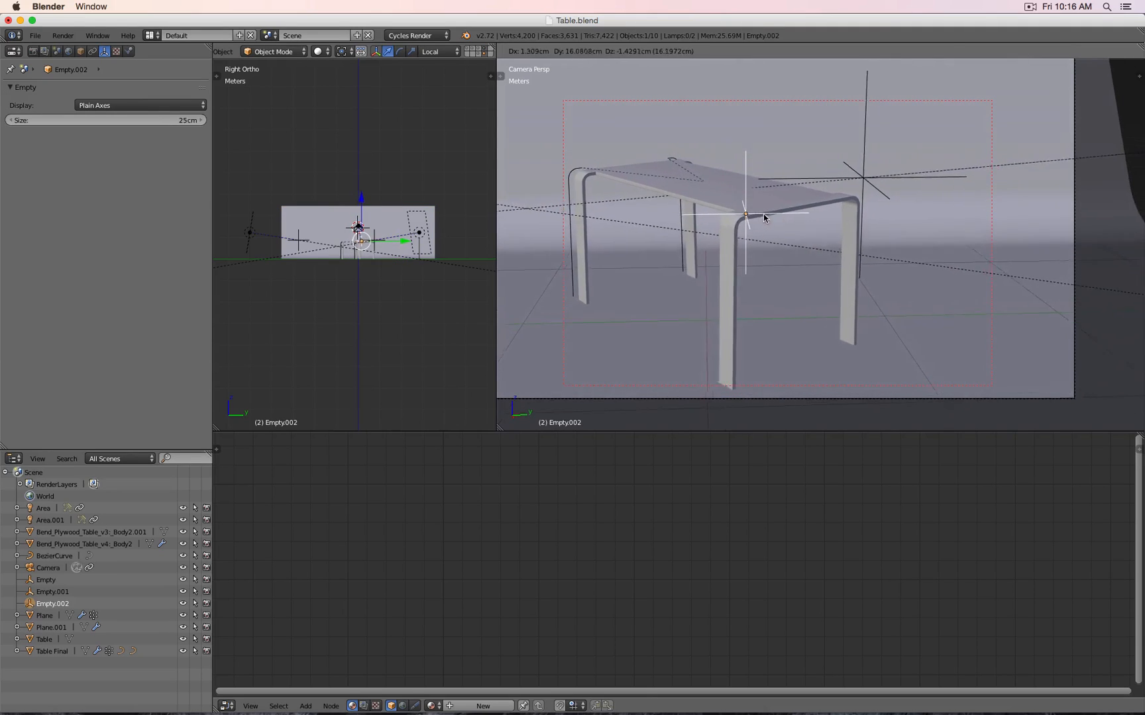
{"action": "left_click", "coordinate": [760, 215]}
Reposition the camera's target empty on the camera's centre line at about X 77 cm and Z 85 cm
{"action": "key", "text": "KP_7"}
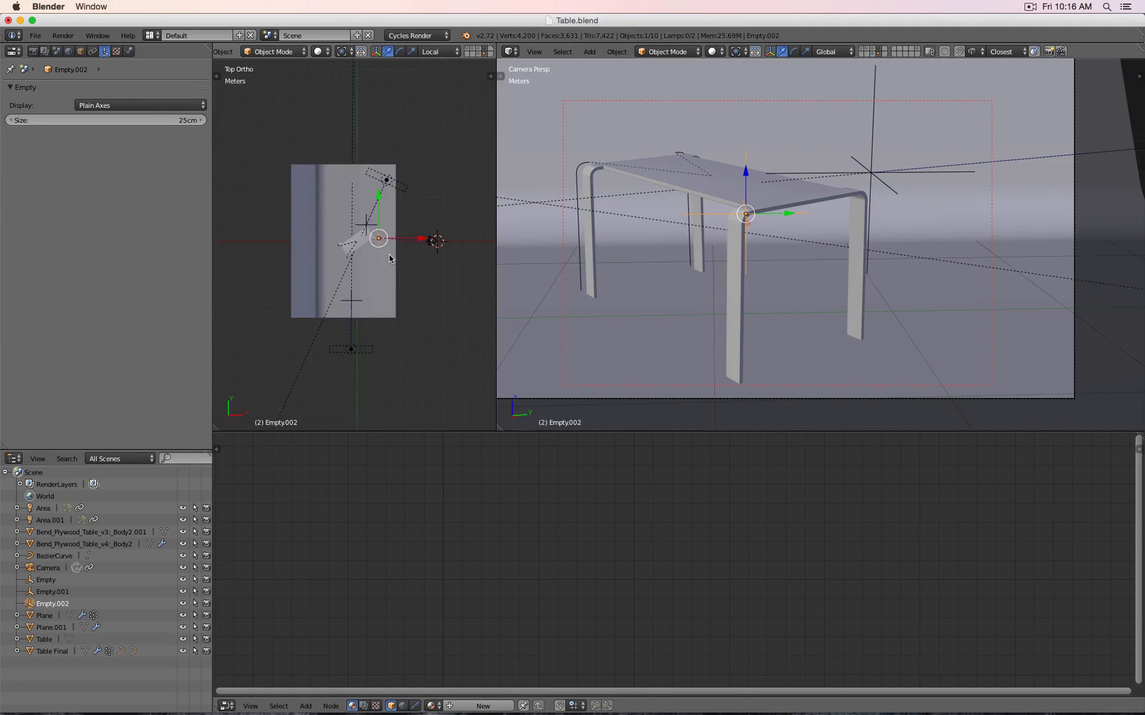
{"action": "scroll", "coordinate": [405, 207], "scroll_direction": "up", "scroll_amount": 4}
{"action": "scroll", "coordinate": [426, 185], "scroll_direction": "down", "scroll_amount": 3}
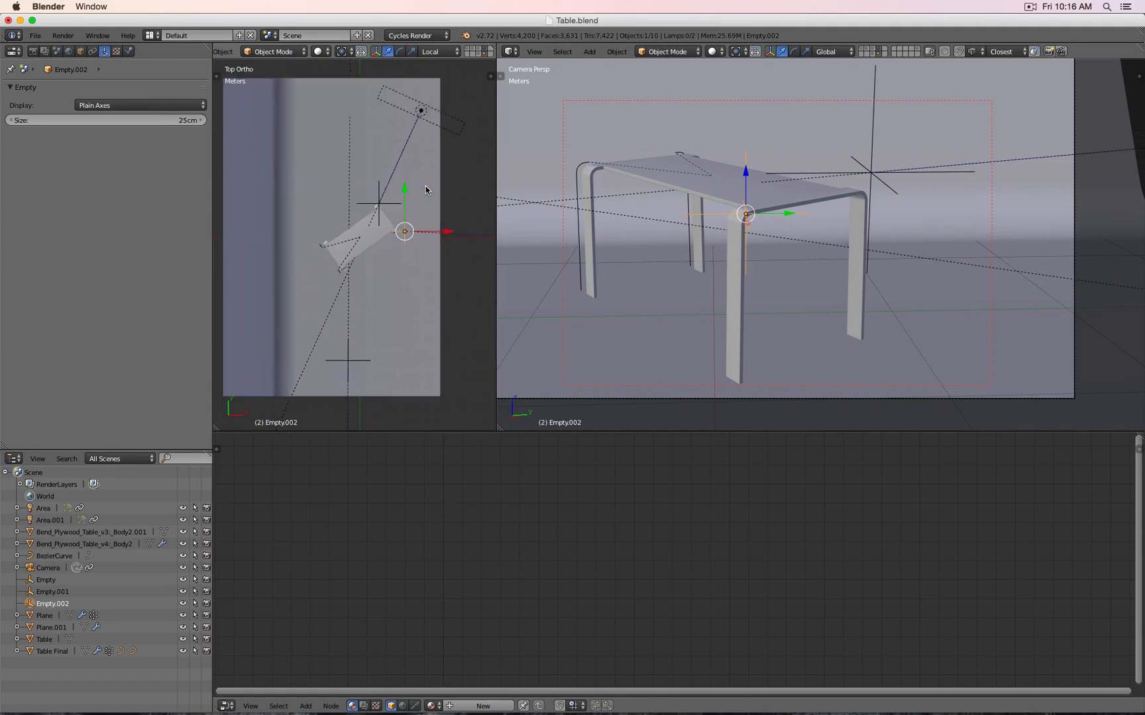
{"action": "left_click_drag", "start_coordinate": [435, 241], "coordinate": [426, 241]}
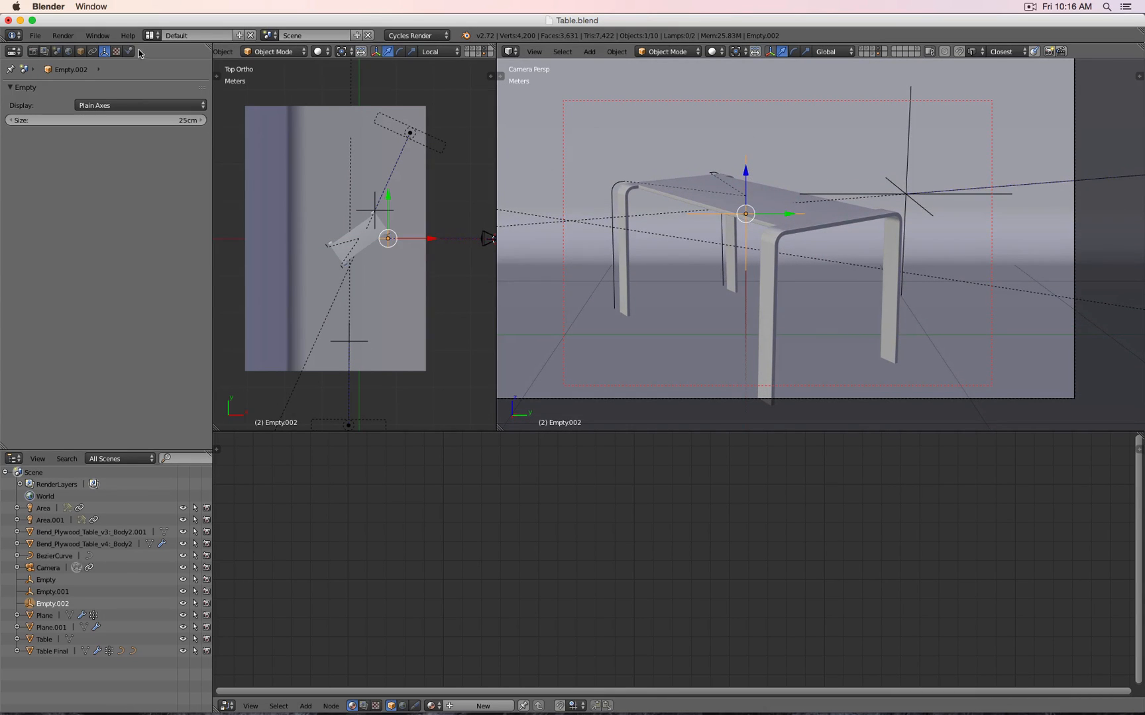
Collapse the camera's Lens, Camera and Display settings, and open its depth of field focus object choices
{"action": "right_click", "coordinate": [481, 240]}
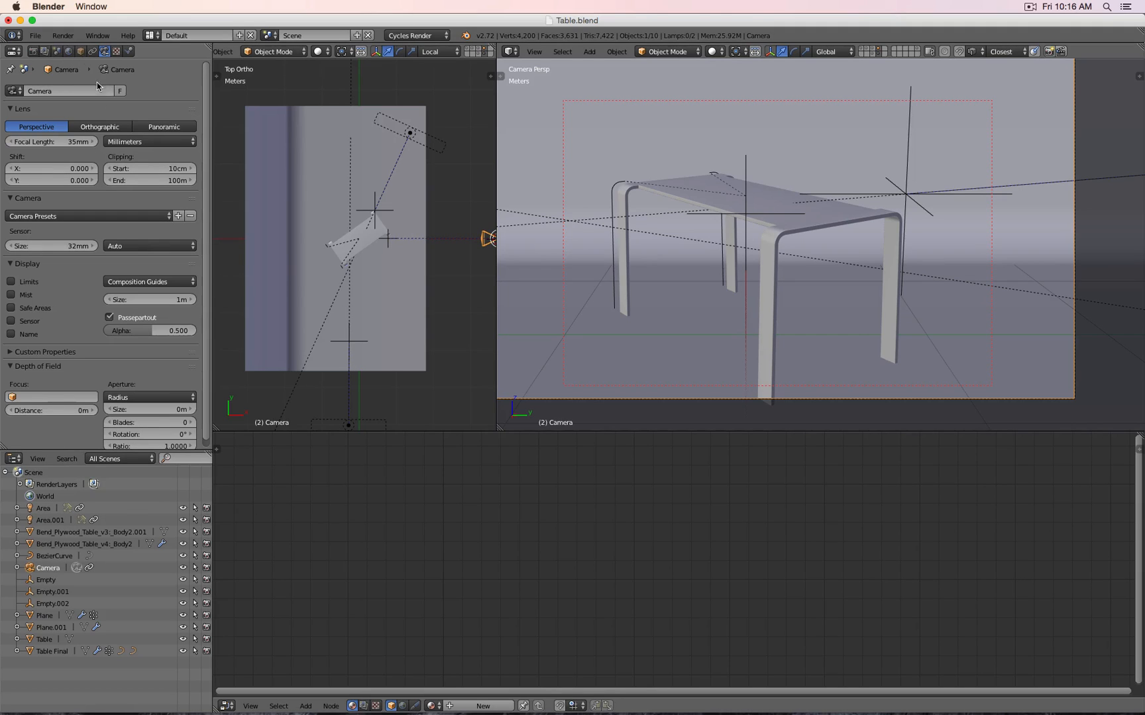
{"action": "scroll", "coordinate": [69, 376], "scroll_direction": "down", "scroll_amount": 1}
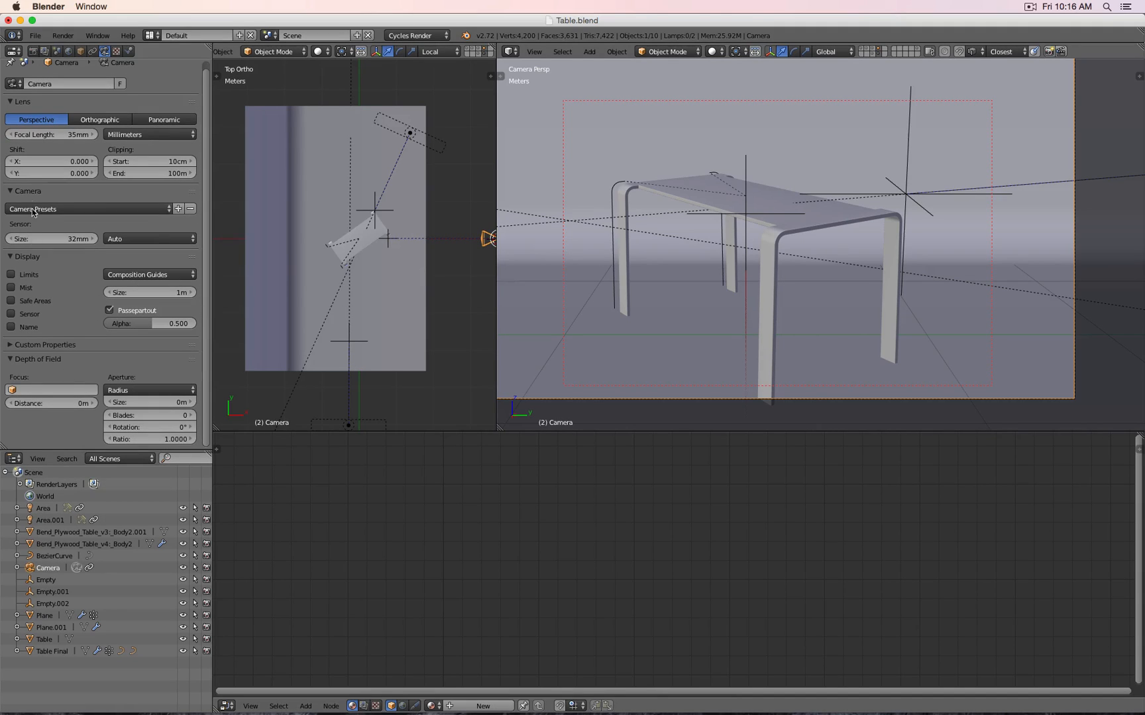
{"action": "left_click", "coordinate": [8, 190]}
{"action": "left_click", "coordinate": [10, 103]}
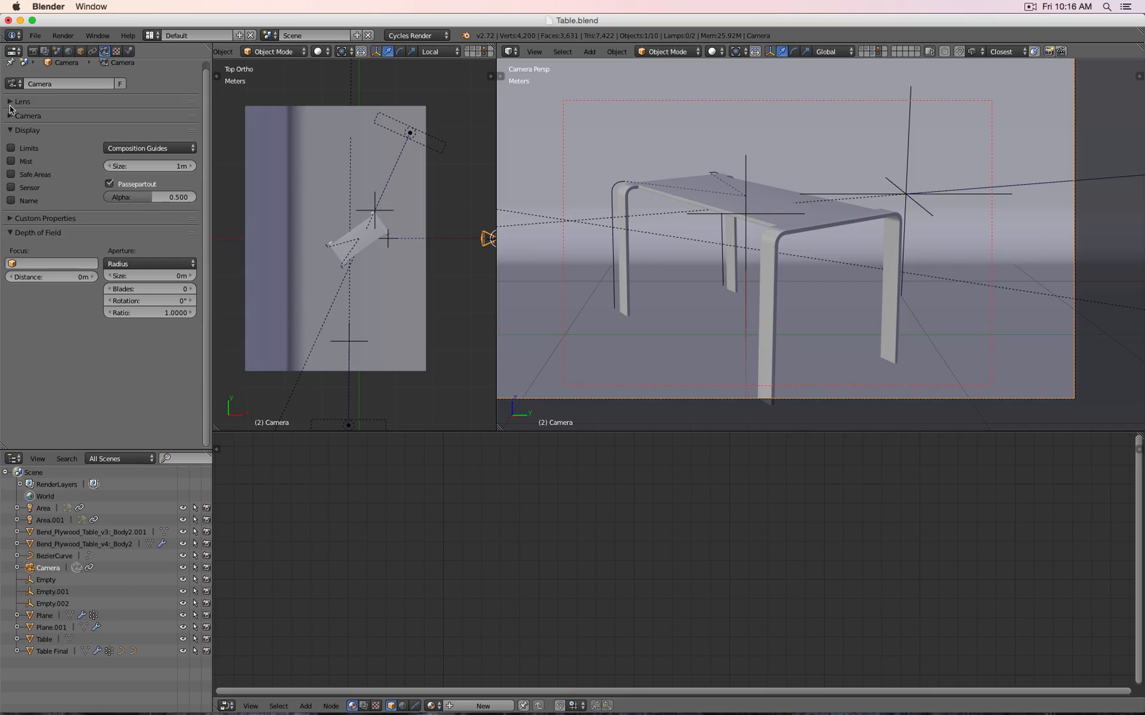
{"action": "left_click", "coordinate": [9, 130]}
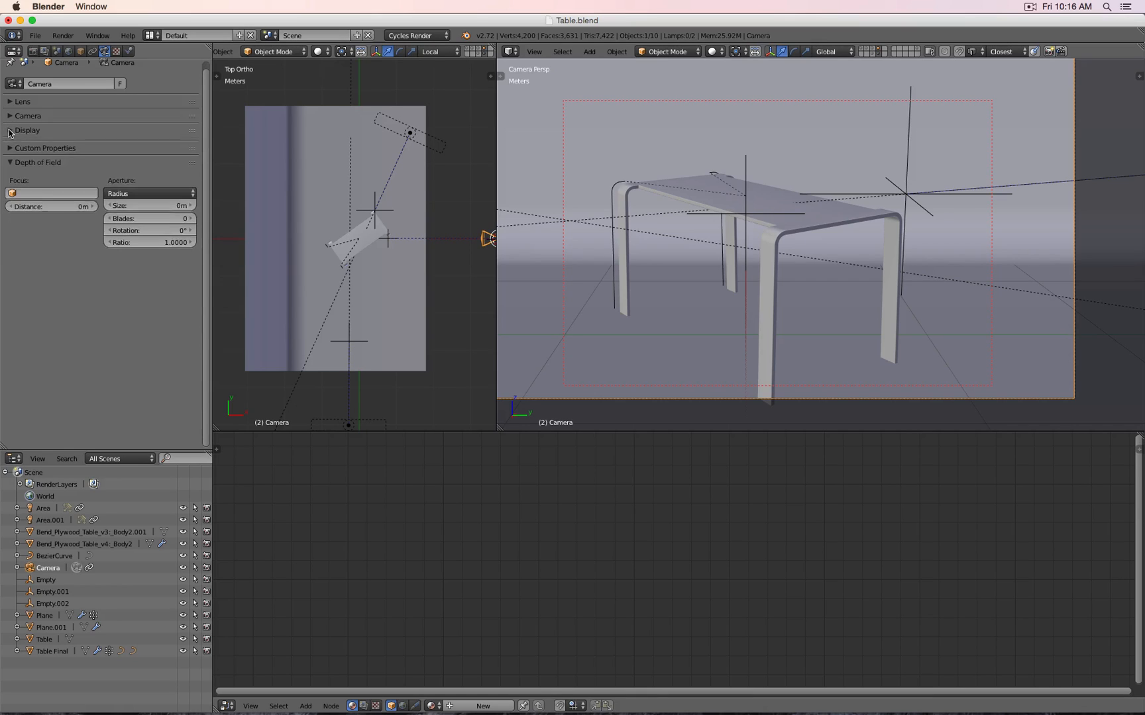
{"action": "left_click", "coordinate": [43, 191]}
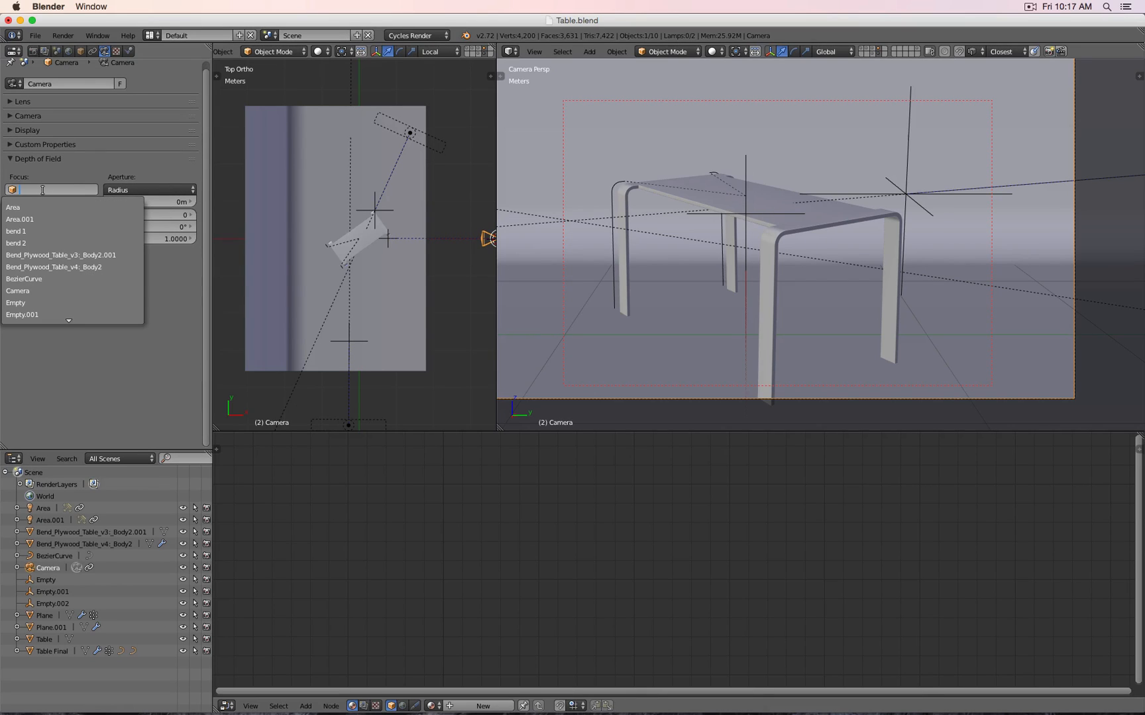
Rename the camera's target empty to DoF
{"action": "right_click", "coordinate": [748, 212]}
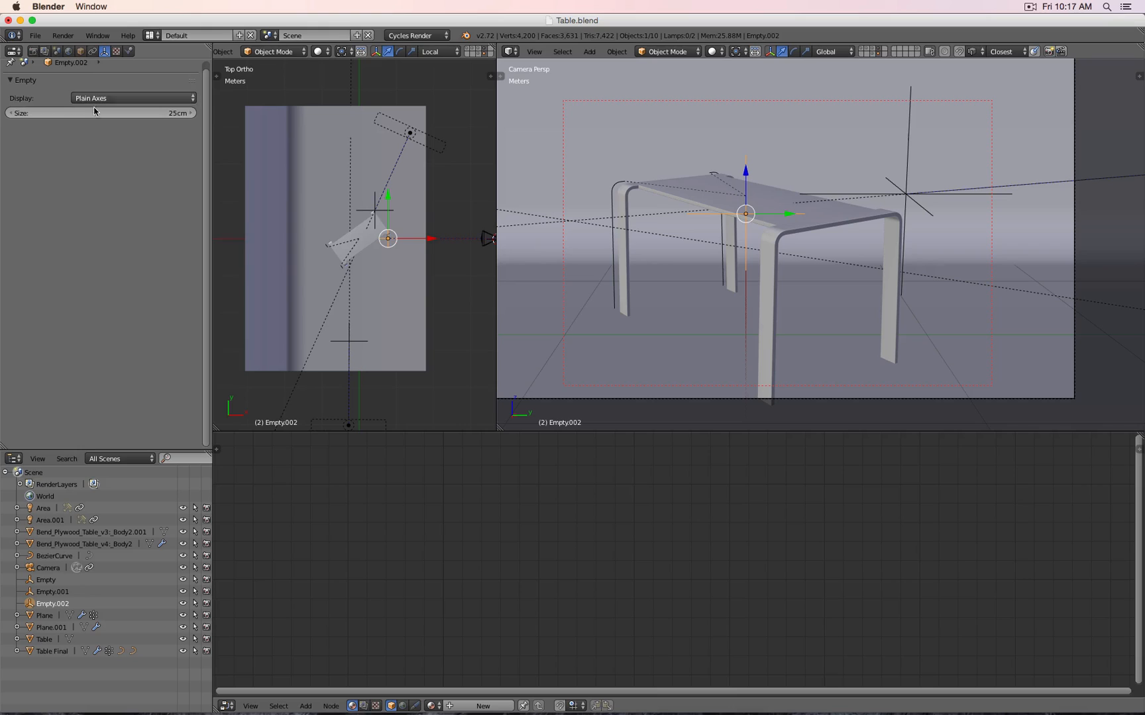
{"action": "left_click", "coordinate": [80, 51]}
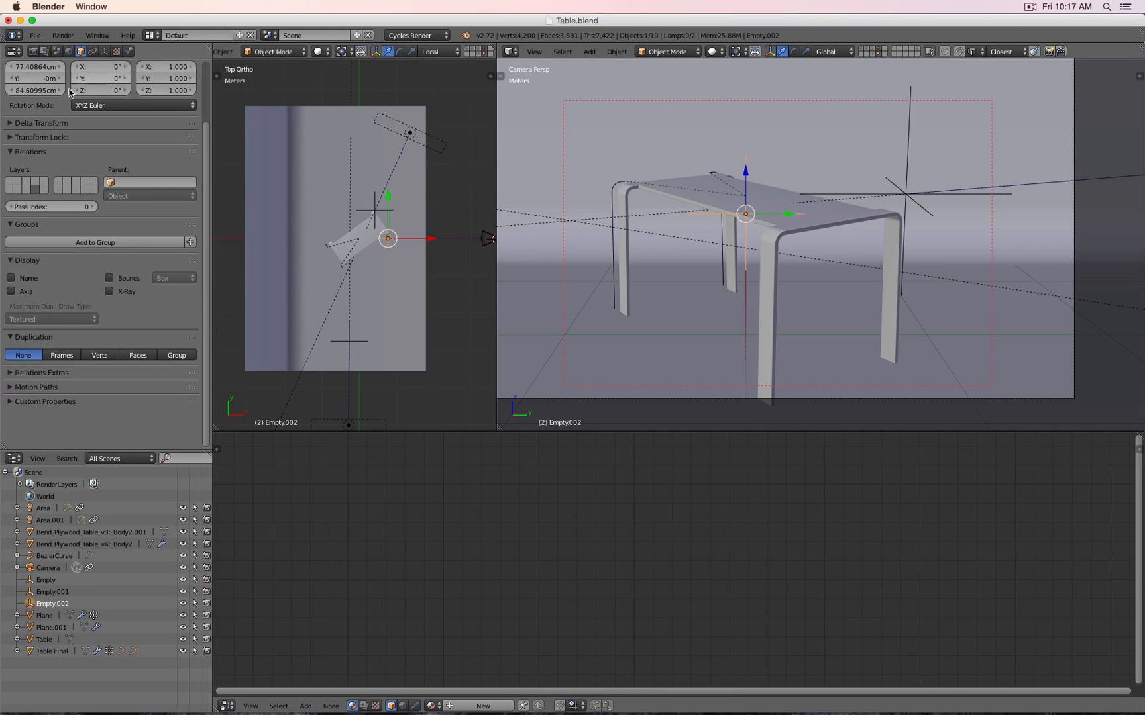
{"action": "left_click", "coordinate": [72, 89]}
{"action": "type", "text": "DoF"}
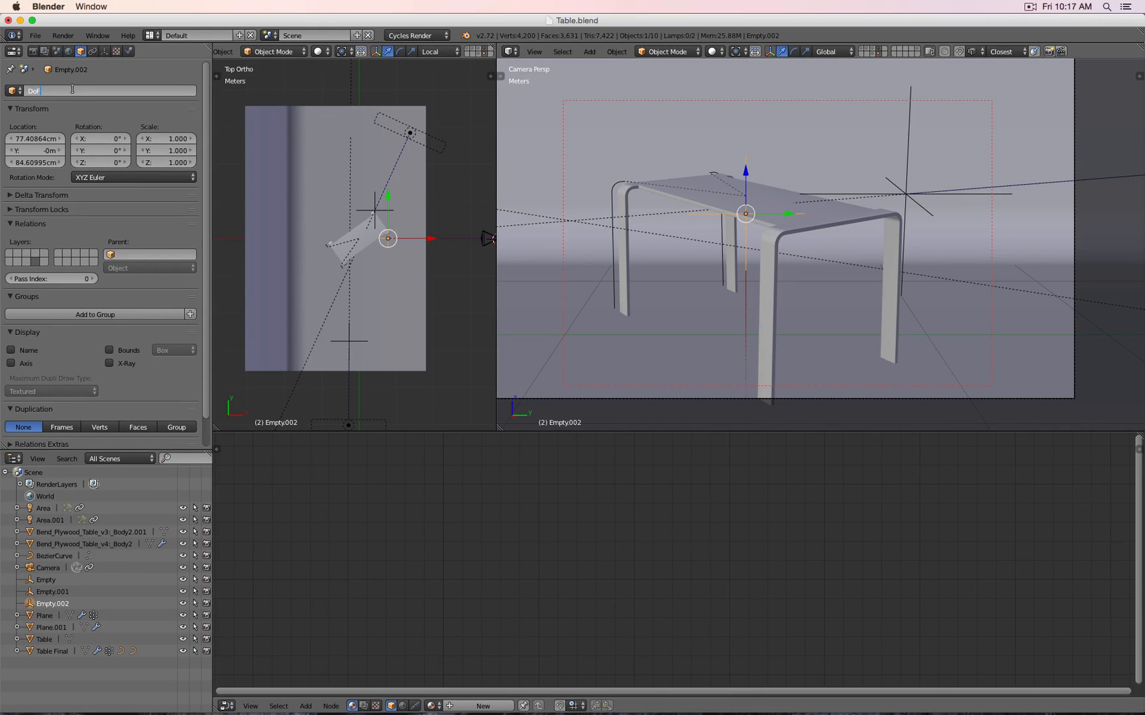
{"action": "key", "text": "Return"}
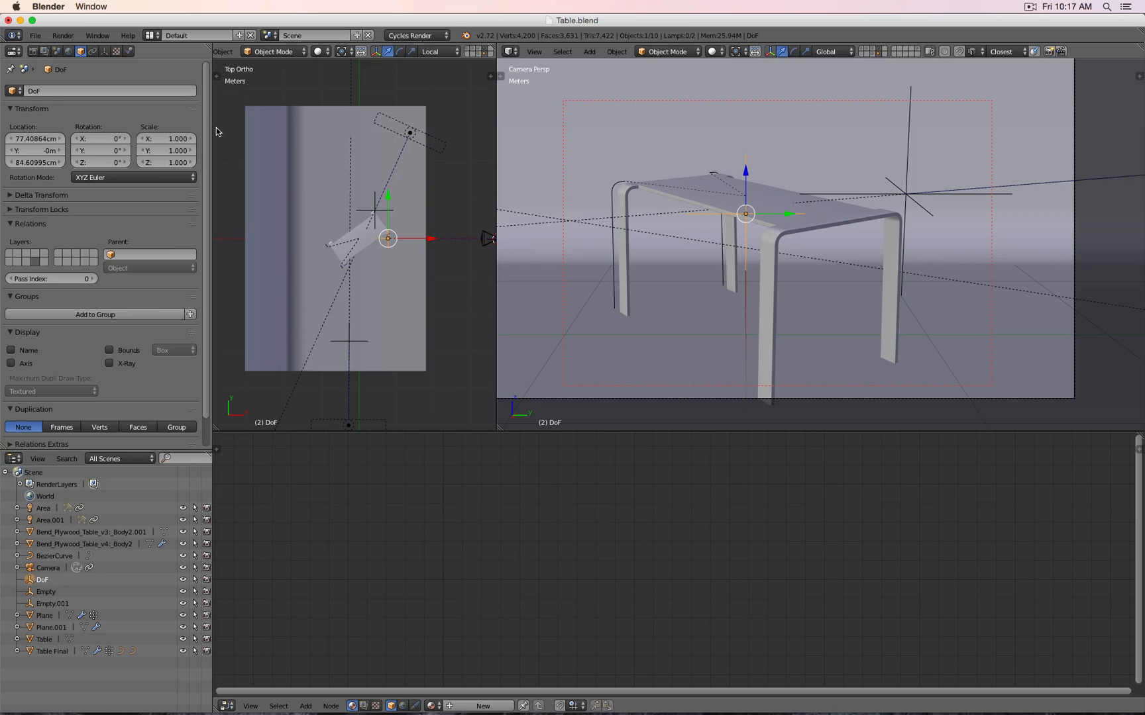
Set the camera's depth of field focus object to the DoF empty
{"action": "right_click", "coordinate": [488, 239]}
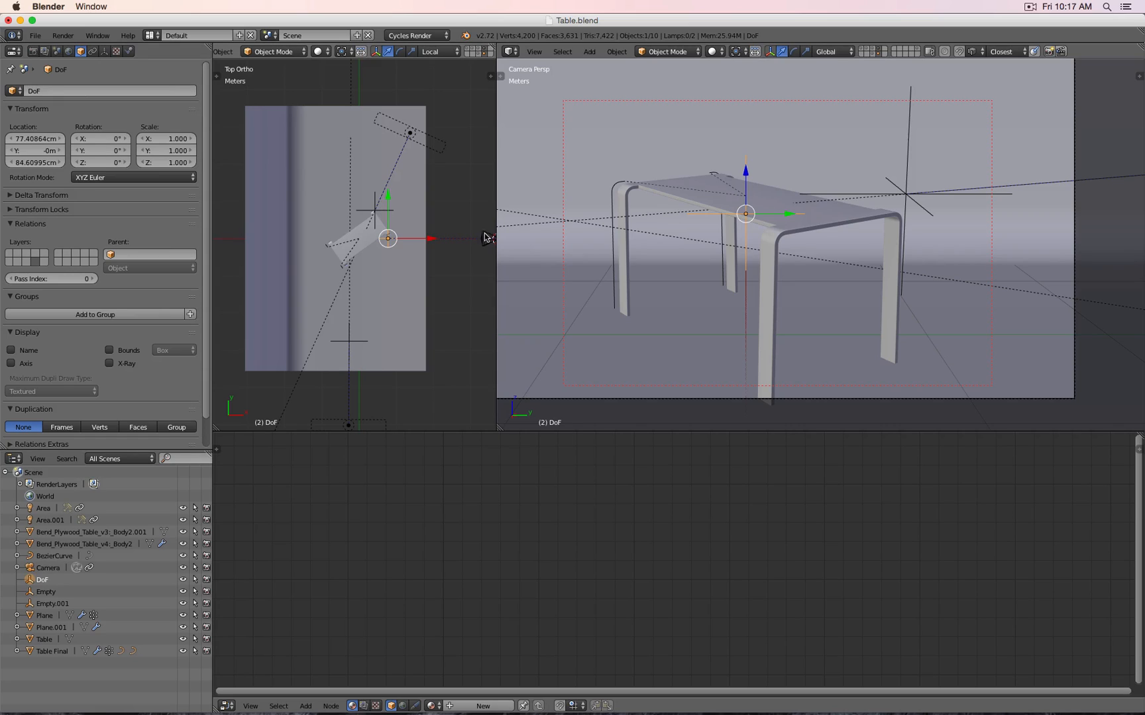
{"action": "left_click", "coordinate": [104, 51]}
{"action": "left_click", "coordinate": [52, 196]}
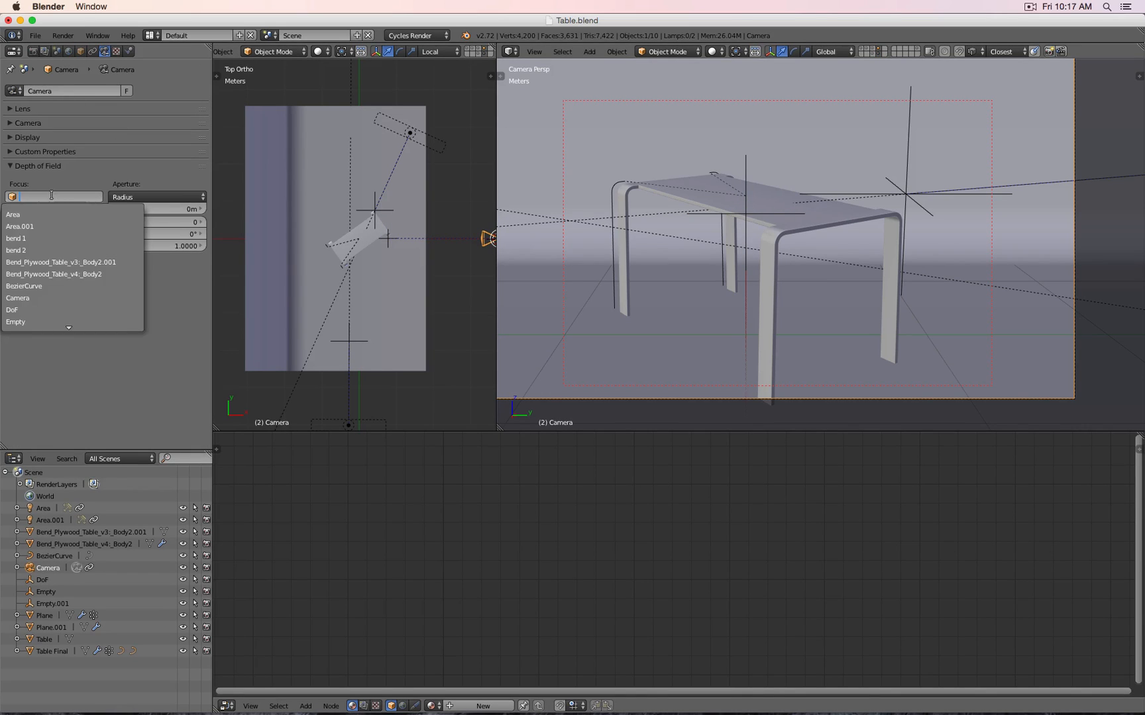
{"action": "left_click", "coordinate": [57, 310]}
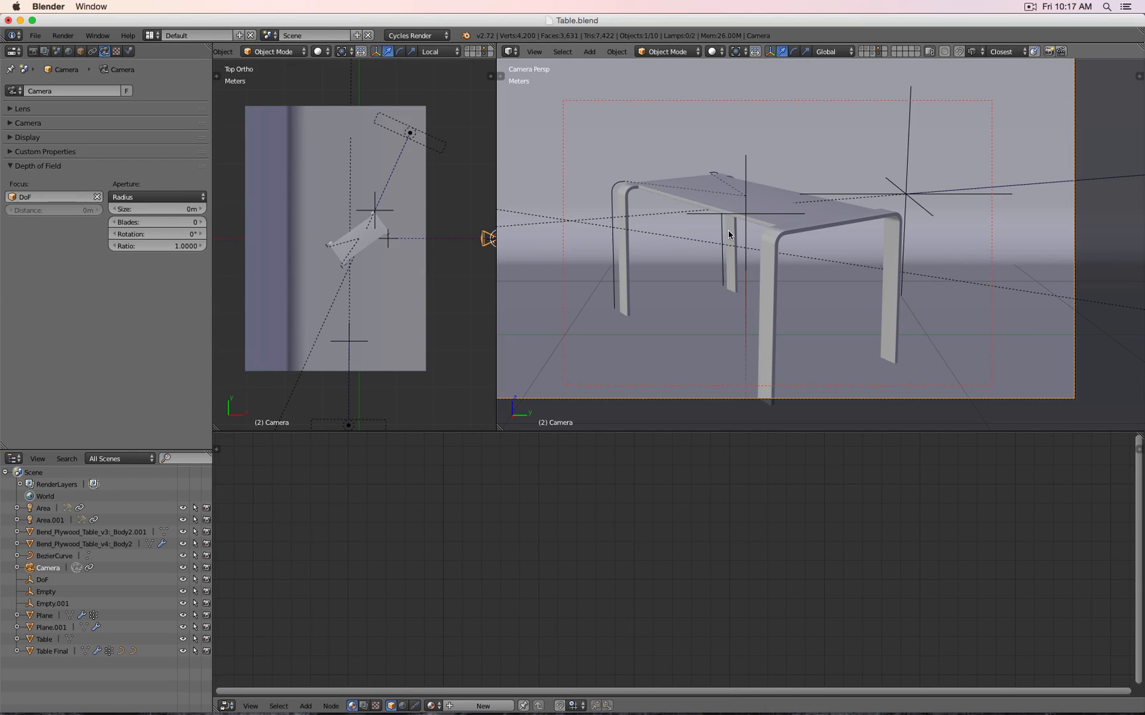
Show the camera view as a rendered preview and set the camera's depth of field aperture size to 1 m
{"action": "key", "text": "shift+z"}
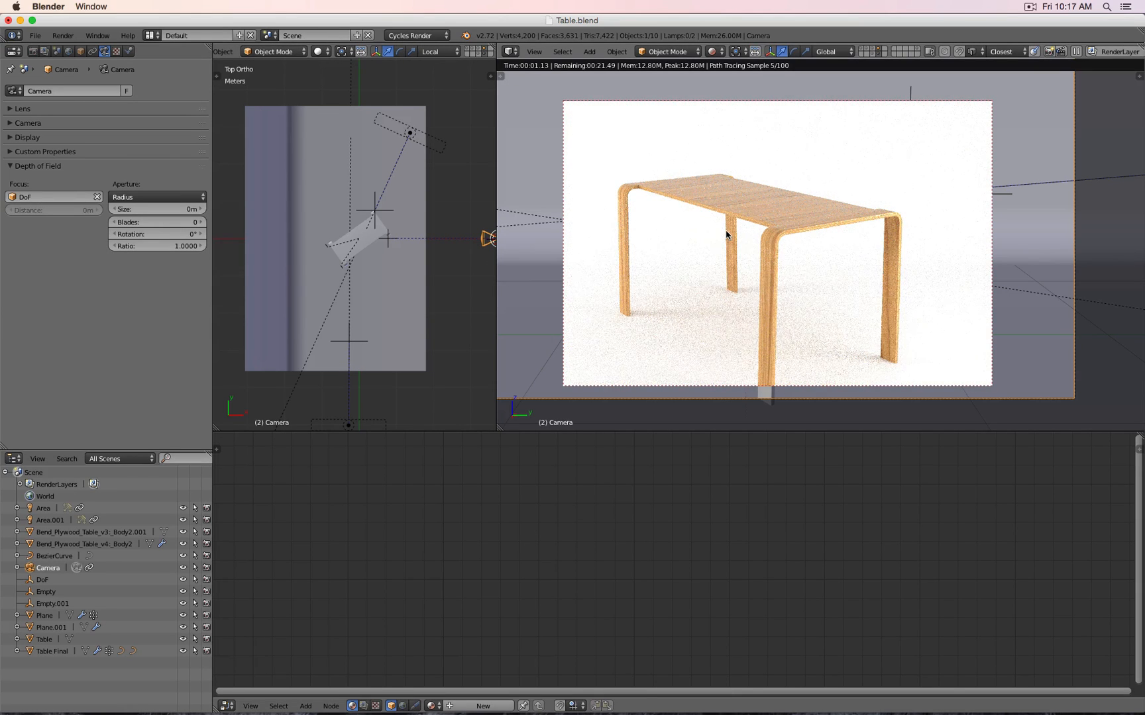
{"action": "left_click", "coordinate": [165, 210]}
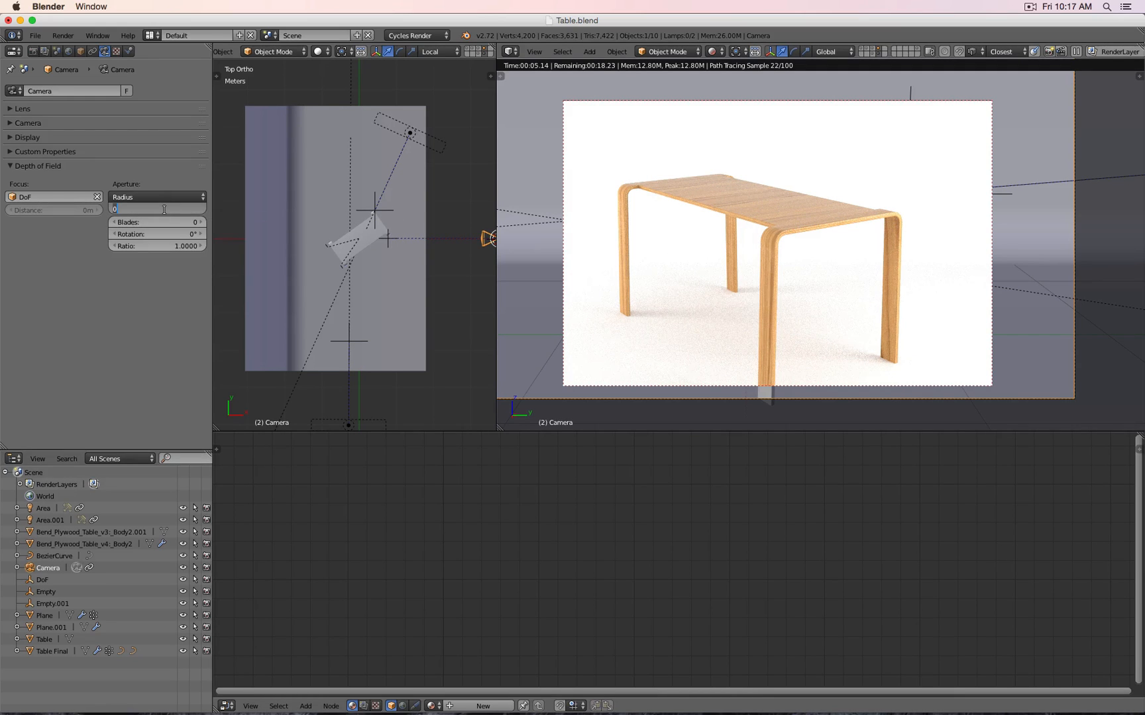
{"action": "type", "text": "1"}
{"action": "key", "text": "Return"}
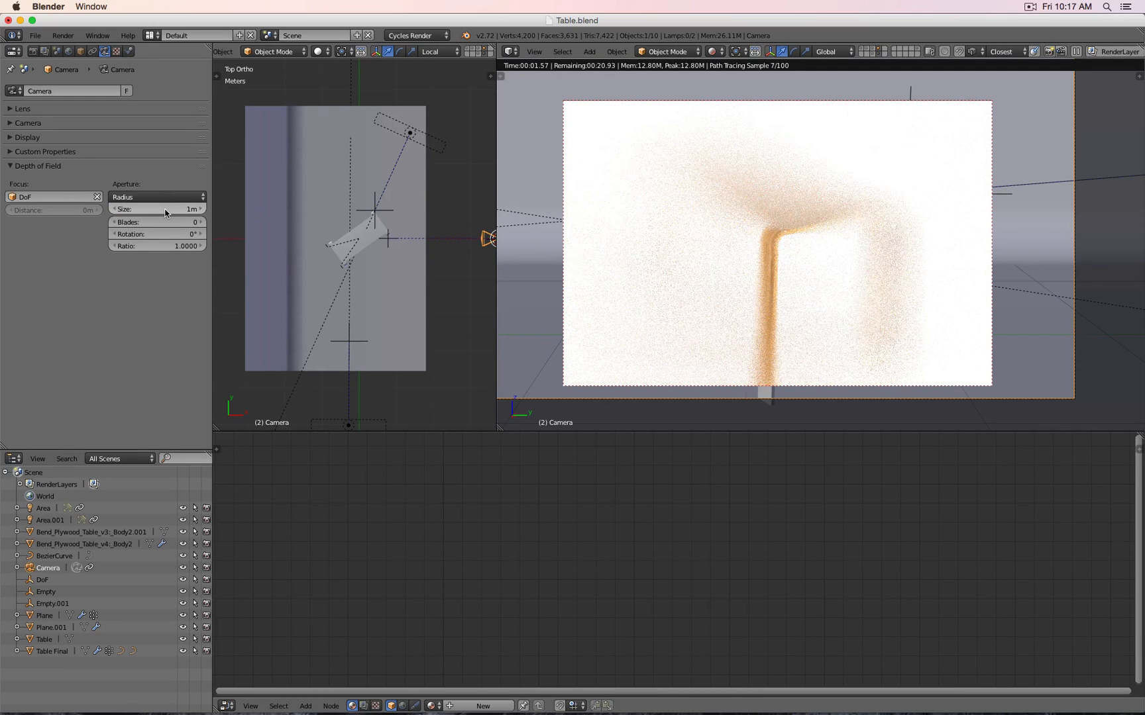
Set the camera's depth of field aperture size to 10 cm
{"action": "left_click", "coordinate": [166, 211]}
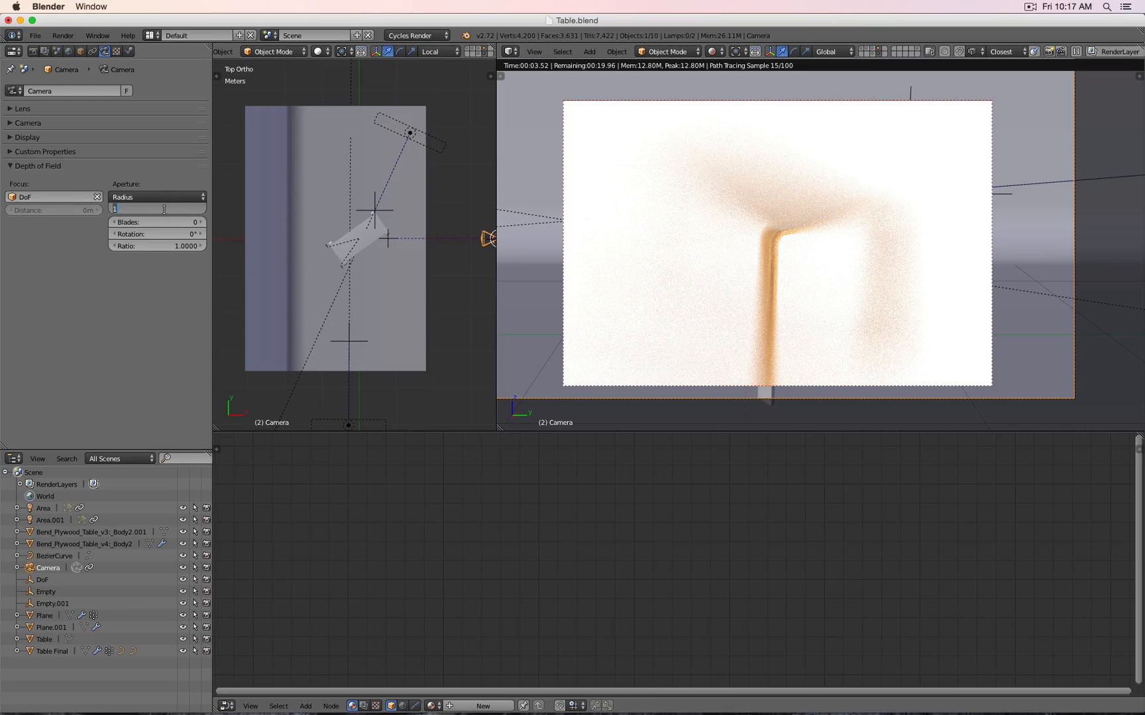
{"action": "type", "text": "10cm"}
{"action": "key", "text": "Return"}
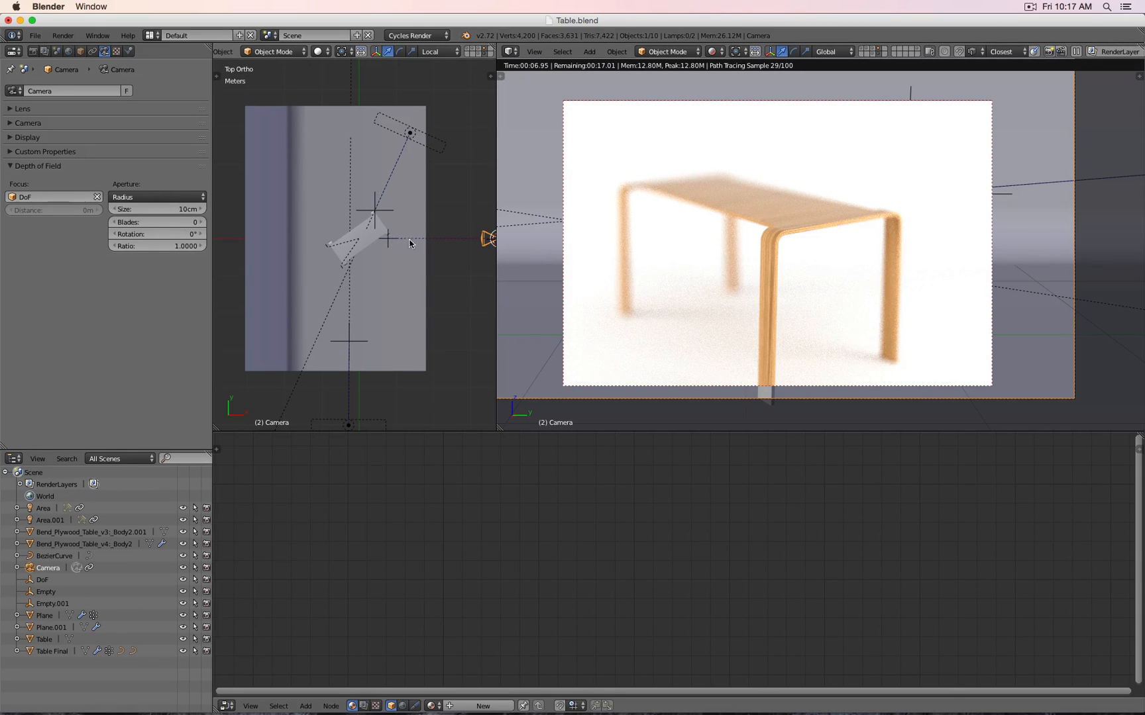
Slide the DoF empty along X to the table's centre and back to about X 76 cm at the near corner
{"action": "right_click", "coordinate": [384, 243]}
{"action": "scroll", "coordinate": [401, 247], "scroll_direction": "up", "scroll_amount": 2}
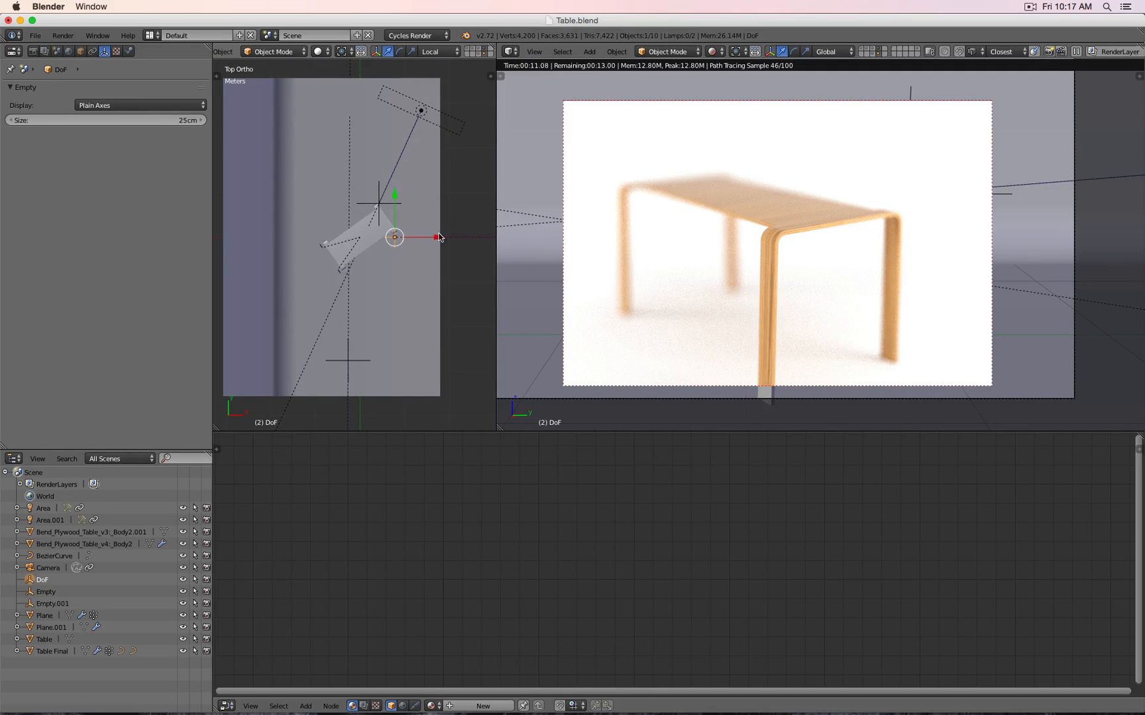
{"action": "left_click_drag", "start_coordinate": [439, 237], "coordinate": [402, 238]}
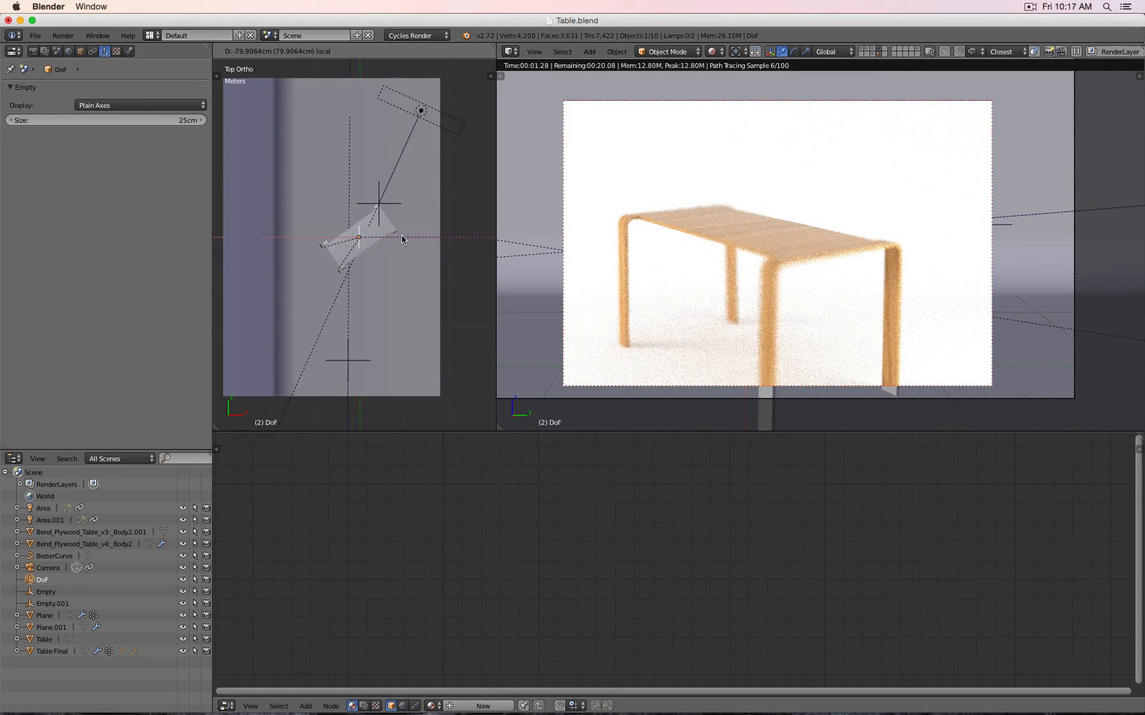
{"action": "left_click_drag", "start_coordinate": [402, 239], "coordinate": [437, 243]}
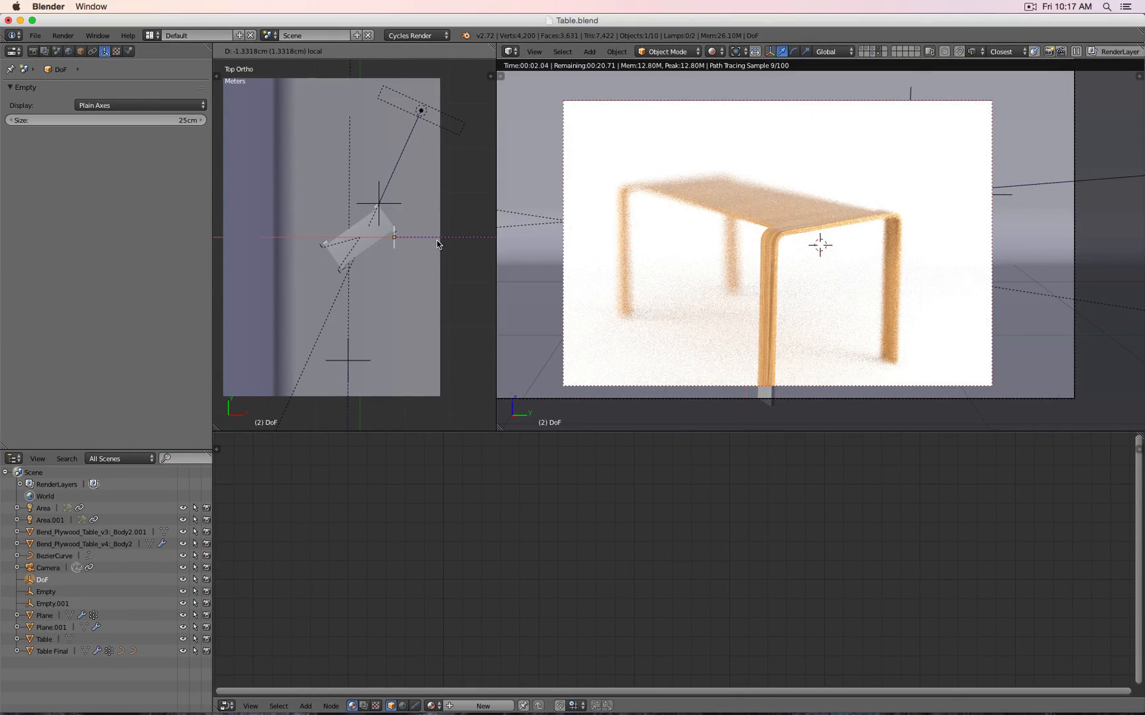
{"action": "left_click", "coordinate": [428, 241]}
Hide everything in the maximized 3D view except the camera and the DoF empty
{"action": "key", "text": "KP_1"}
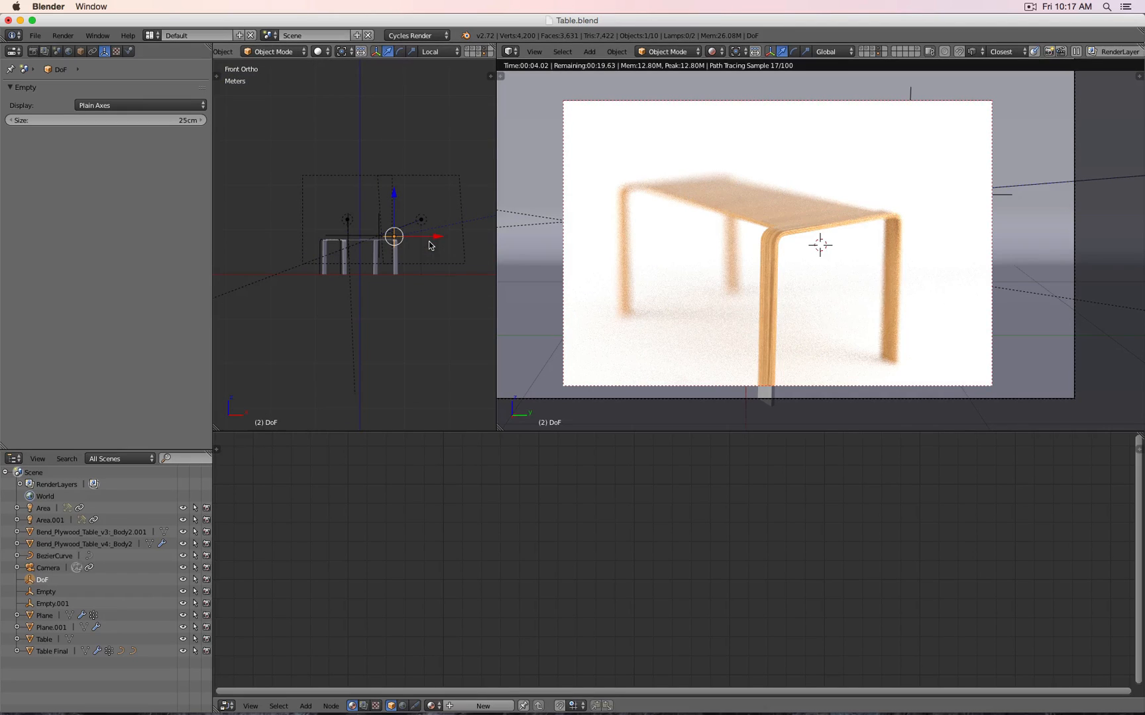
{"action": "key", "text": "z"}
{"action": "scroll", "coordinate": [406, 273], "scroll_direction": "down", "scroll_amount": 3}
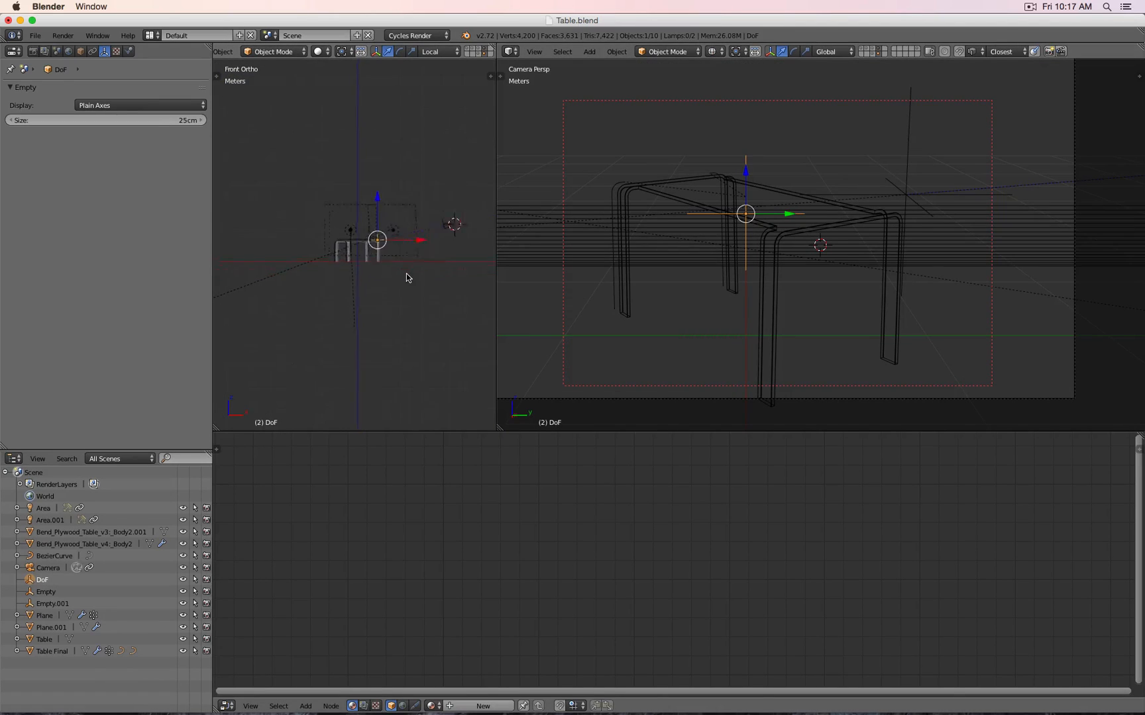
{"action": "key", "text": "shift+space"}
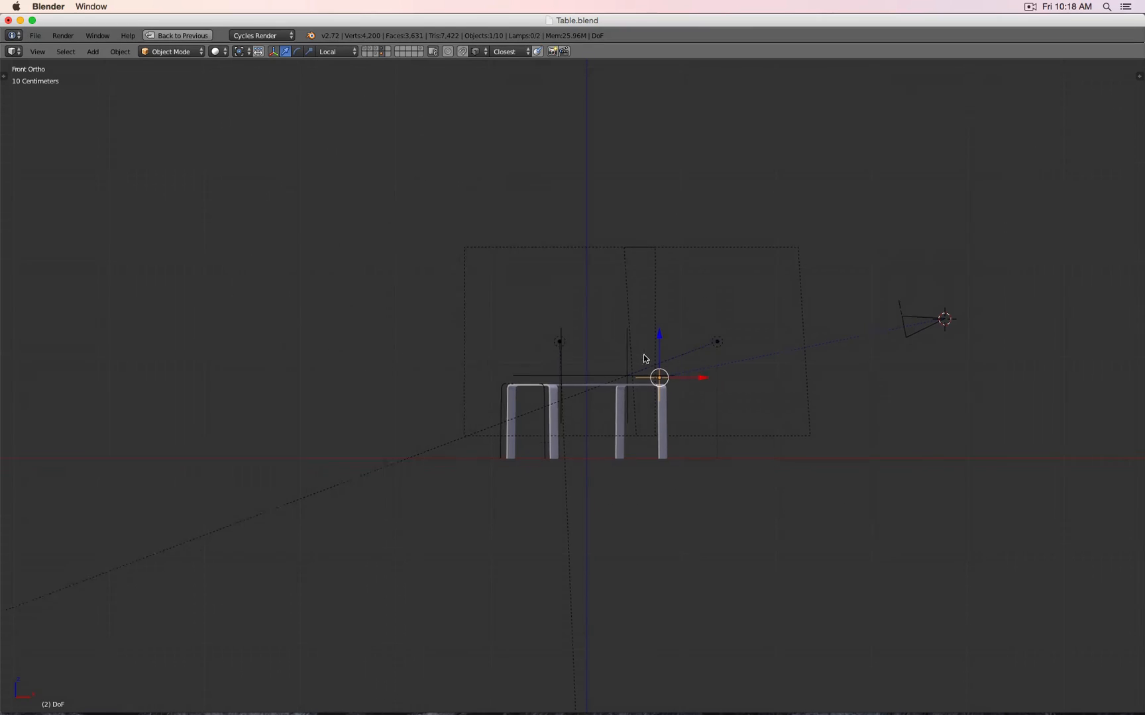
{"action": "middle_click_drag", "start_coordinate": [644, 358], "coordinate": [927, 306]}
{"action": "right_click", "coordinate": [924, 305], "text": "shift"}
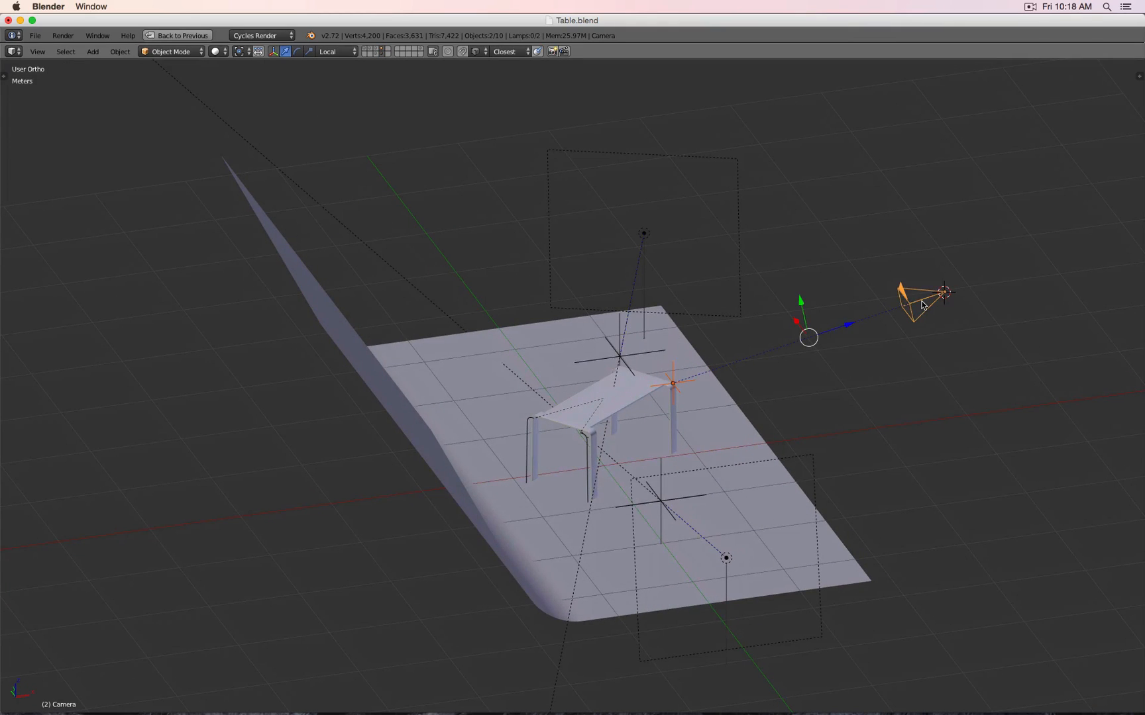
{"action": "key", "text": "ctrl+i"}
{"action": "key", "text": "h"}
Add a mesh plane at the camera's position and display it in wireframe
{"action": "right_click", "coordinate": [924, 305]}
{"action": "key", "text": "shift+a"}
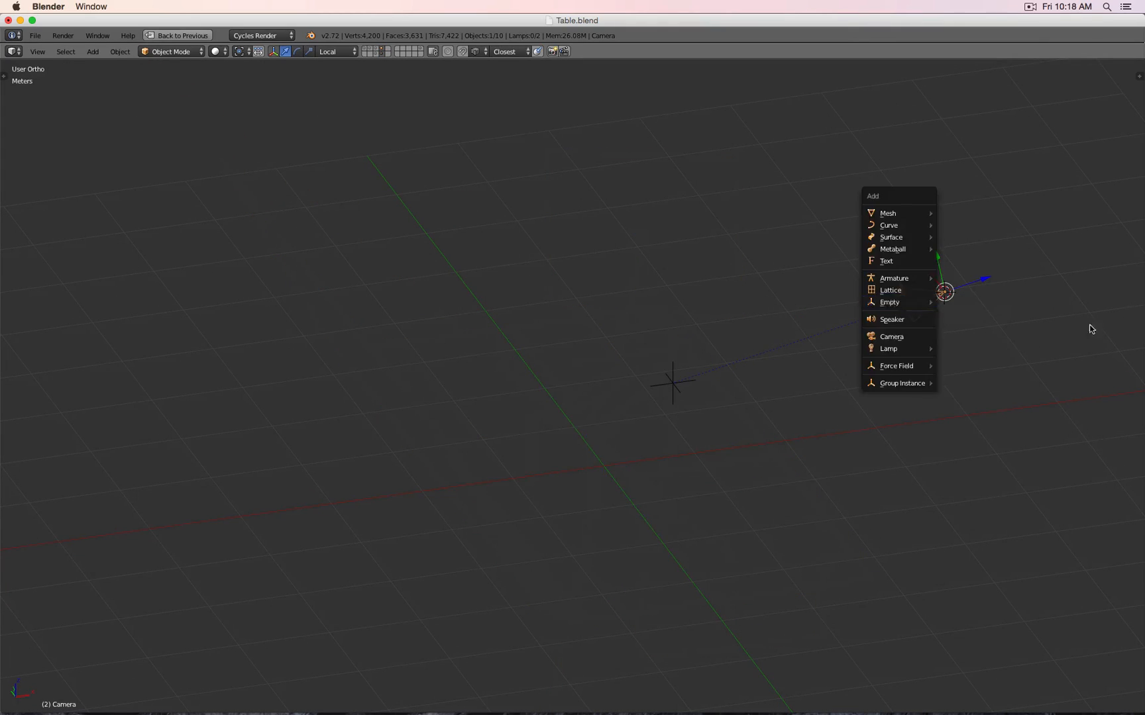
{"action": "key", "text": "Escape"}
{"action": "key", "text": "shift+a"}
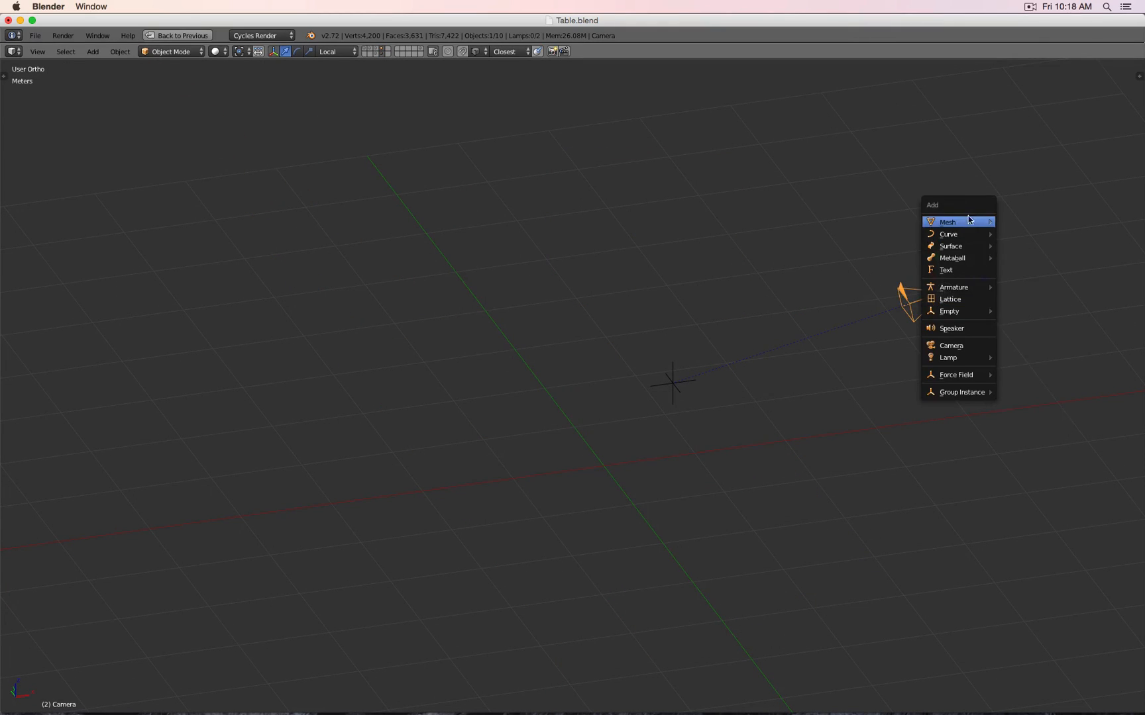
{"action": "left_click", "coordinate": [1006, 223]}
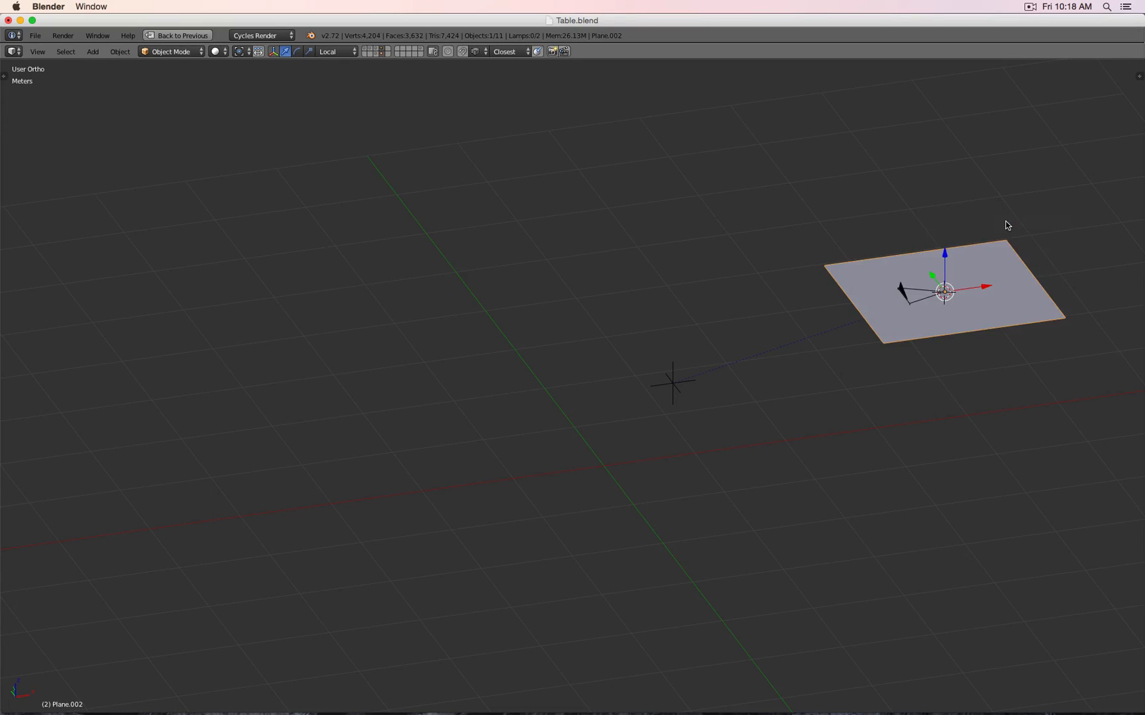
{"action": "key", "text": "z"}
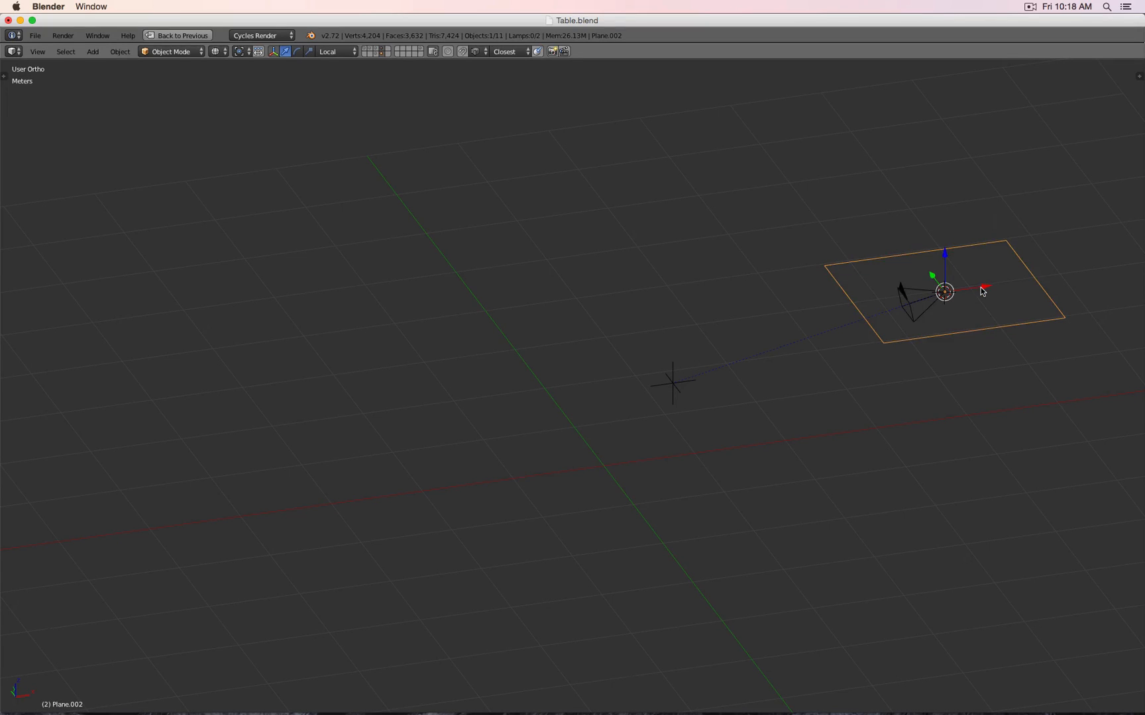
{"action": "right_click", "coordinate": [924, 316], "text": "shift"}
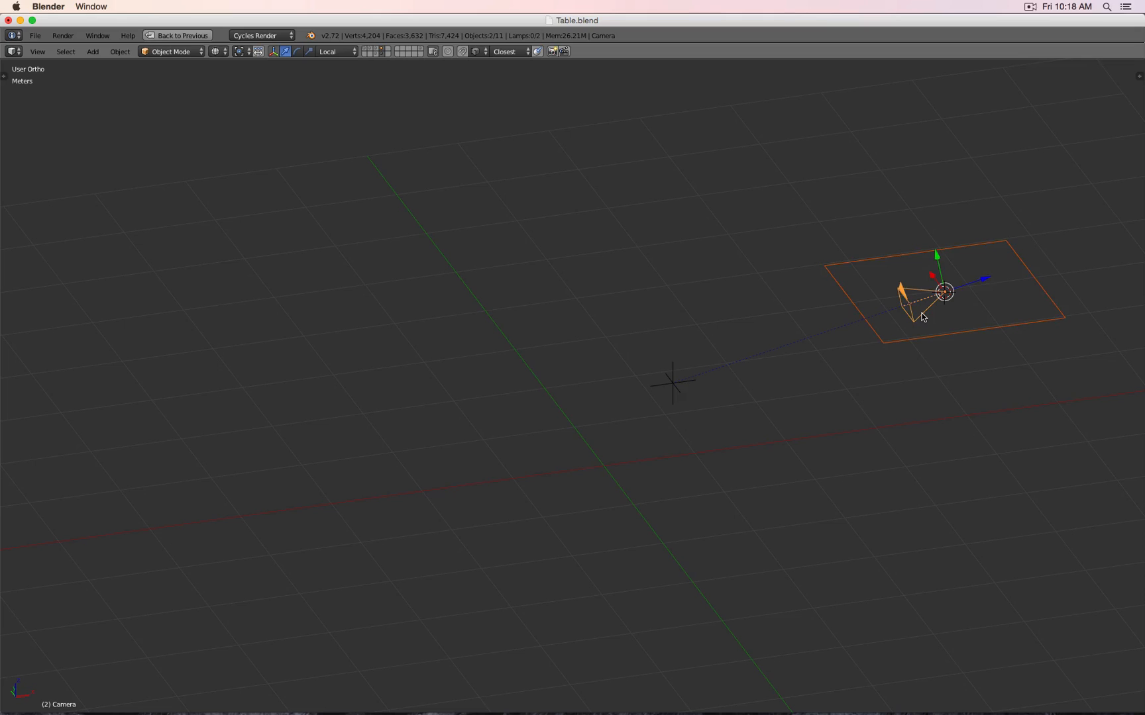
{"action": "right_click", "coordinate": [916, 343]}
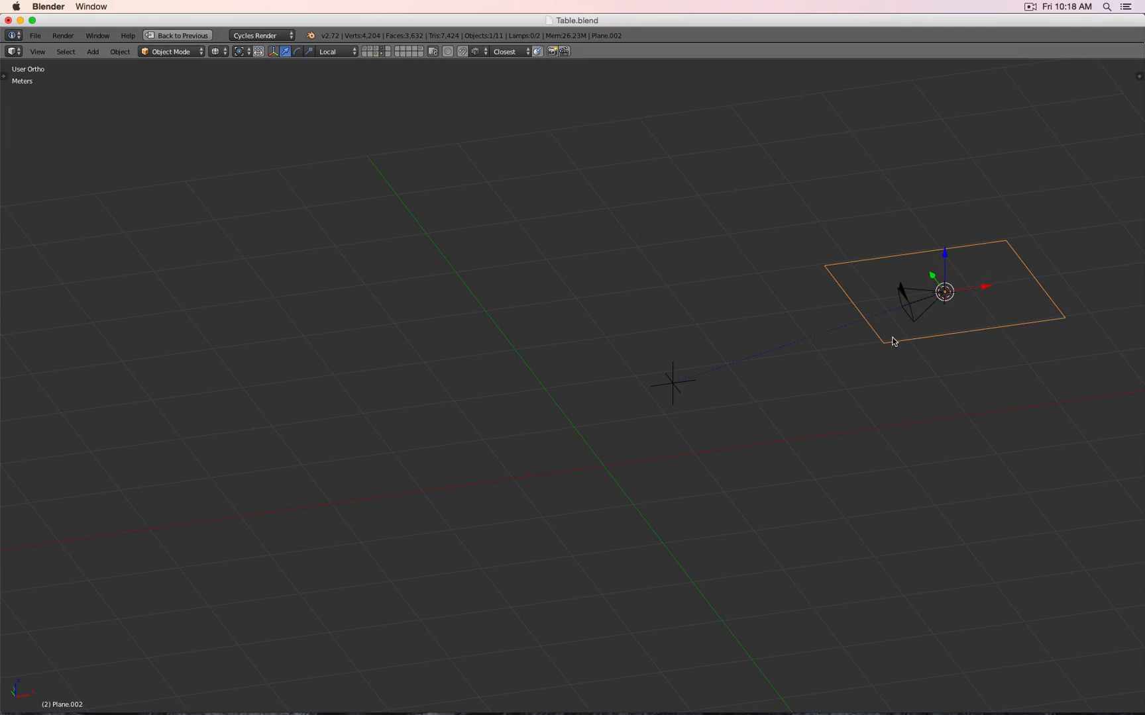
{"action": "right_click", "coordinate": [678, 390], "text": "shift"}
{"action": "key", "text": "n"}
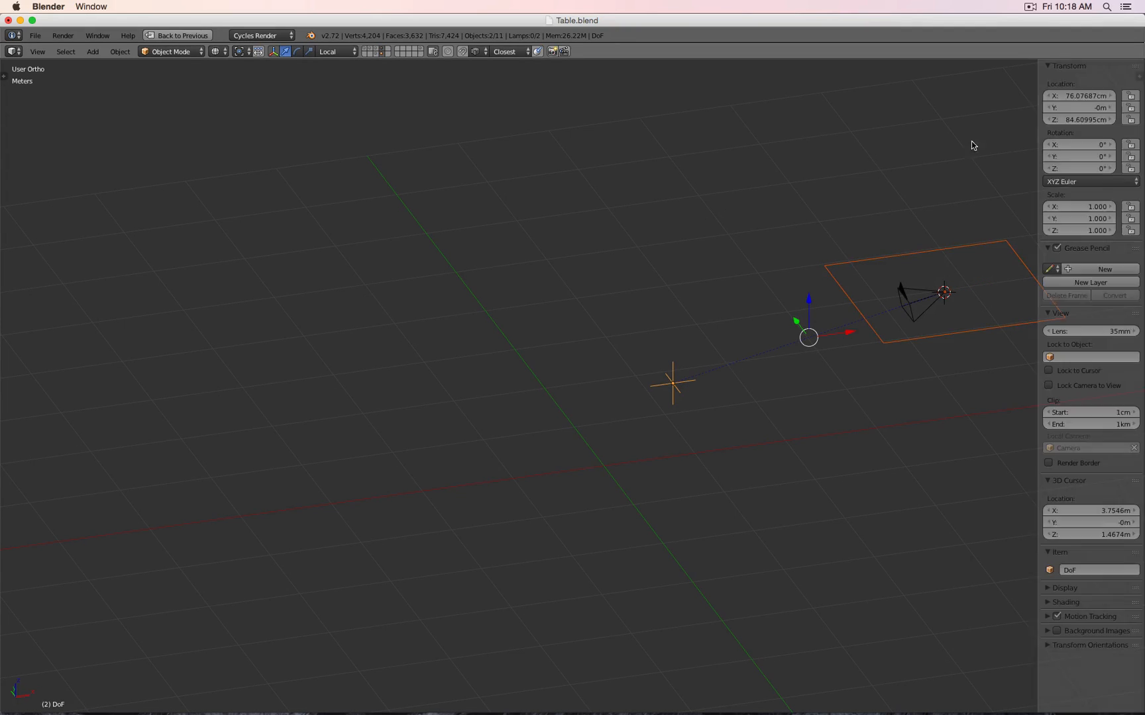
{"action": "right_click", "coordinate": [1097, 100]}
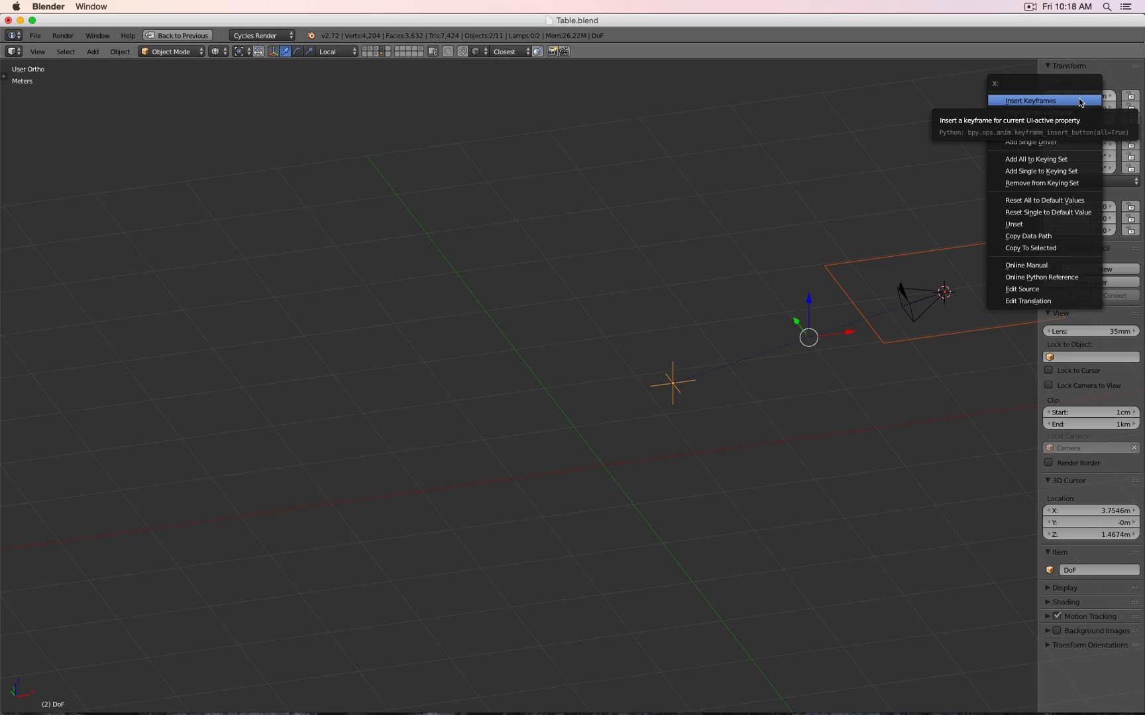
Add a Track To constraint to the new plane with the DoF empty as its target
{"action": "right_click", "coordinate": [926, 335]}
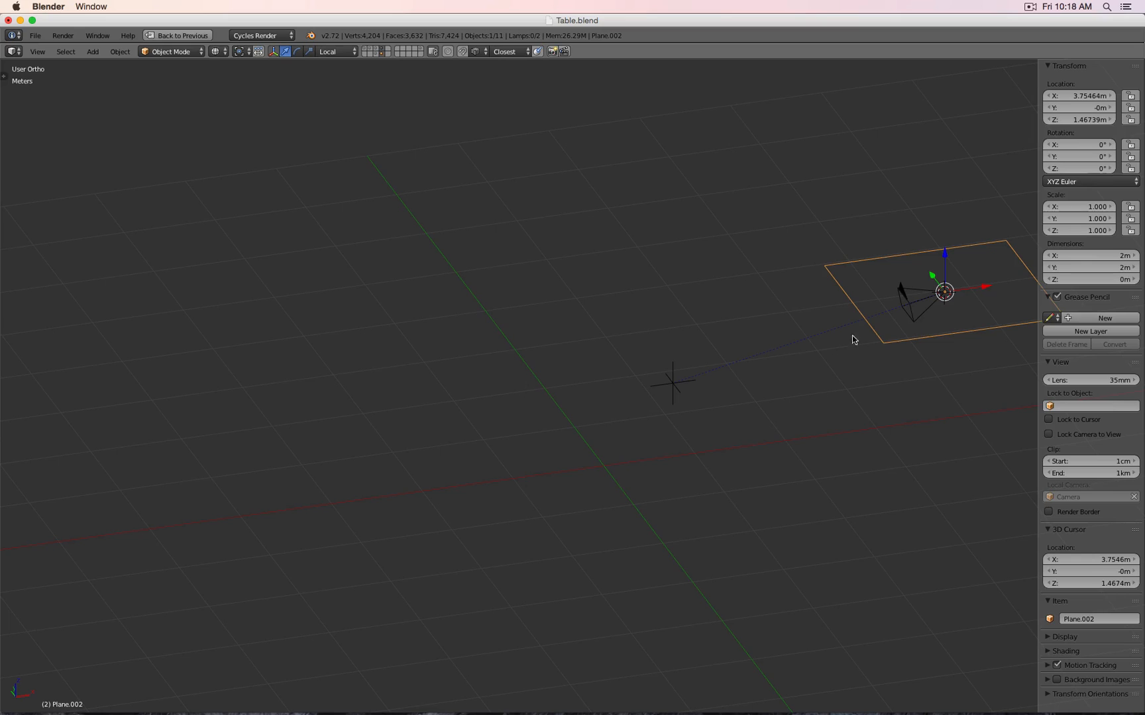
{"action": "right_click", "coordinate": [697, 396], "text": "shift"}
{"action": "key", "text": "ctrl+t"}
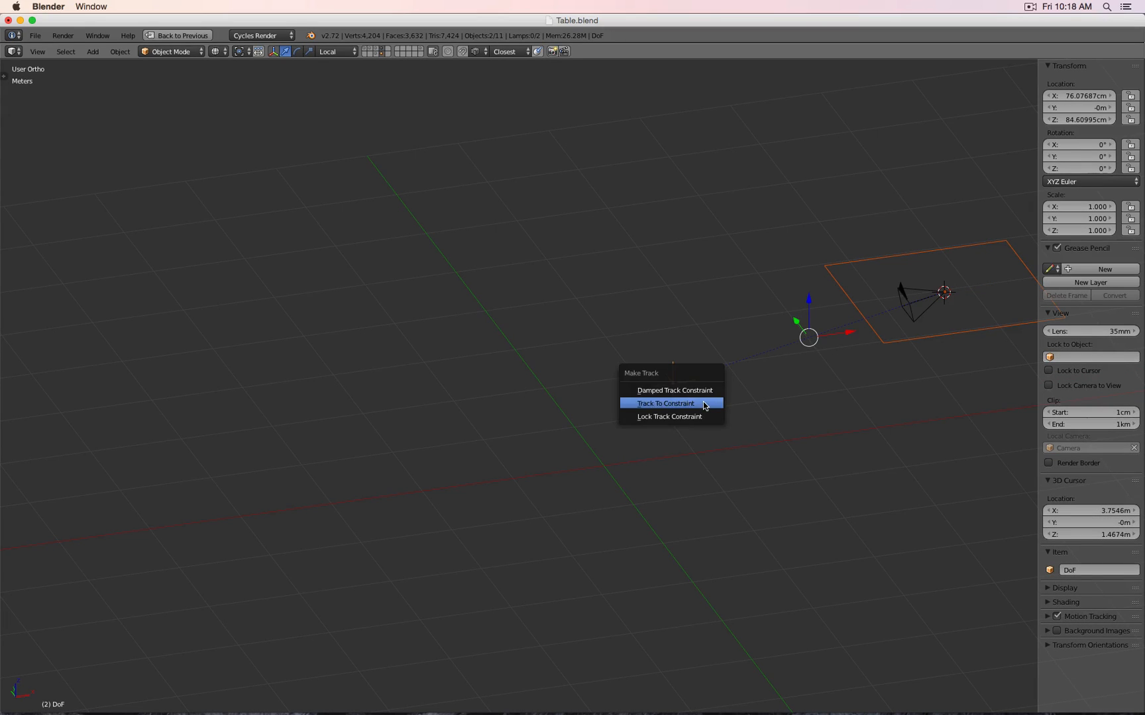
{"action": "left_click", "coordinate": [703, 401]}
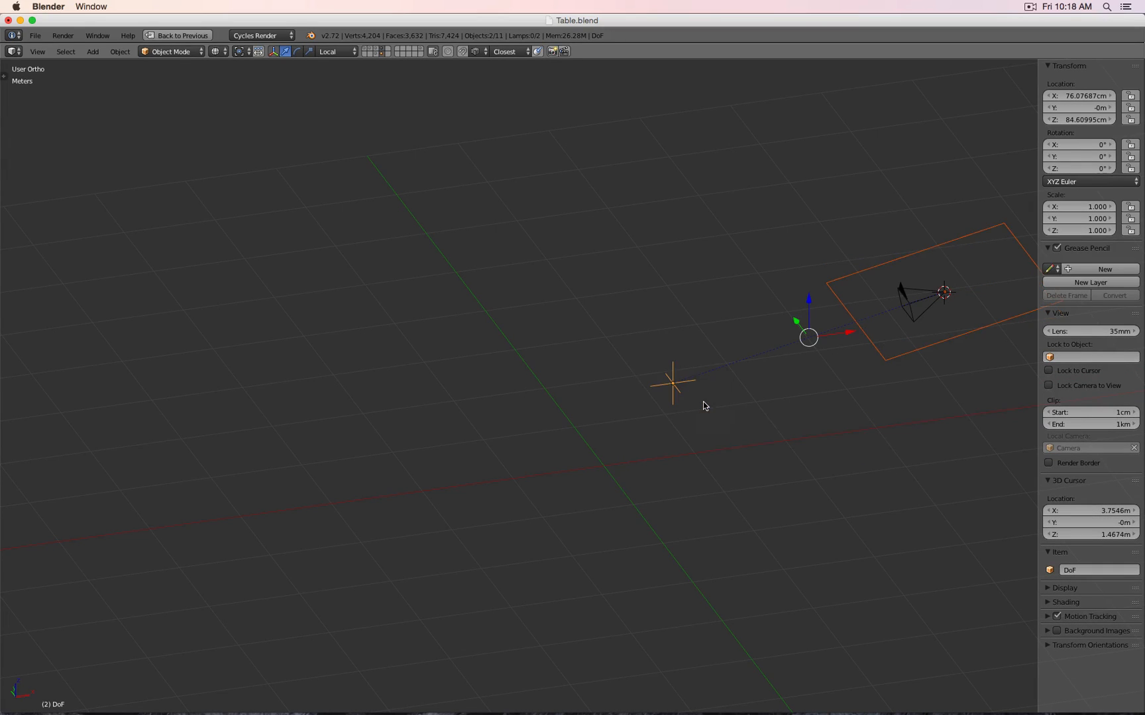
Set the Up axis of the plane's Track To constraint to Y
{"action": "right_click", "coordinate": [886, 349]}
{"action": "key", "text": "shift+space"}
{"action": "left_click", "coordinate": [104, 57]}
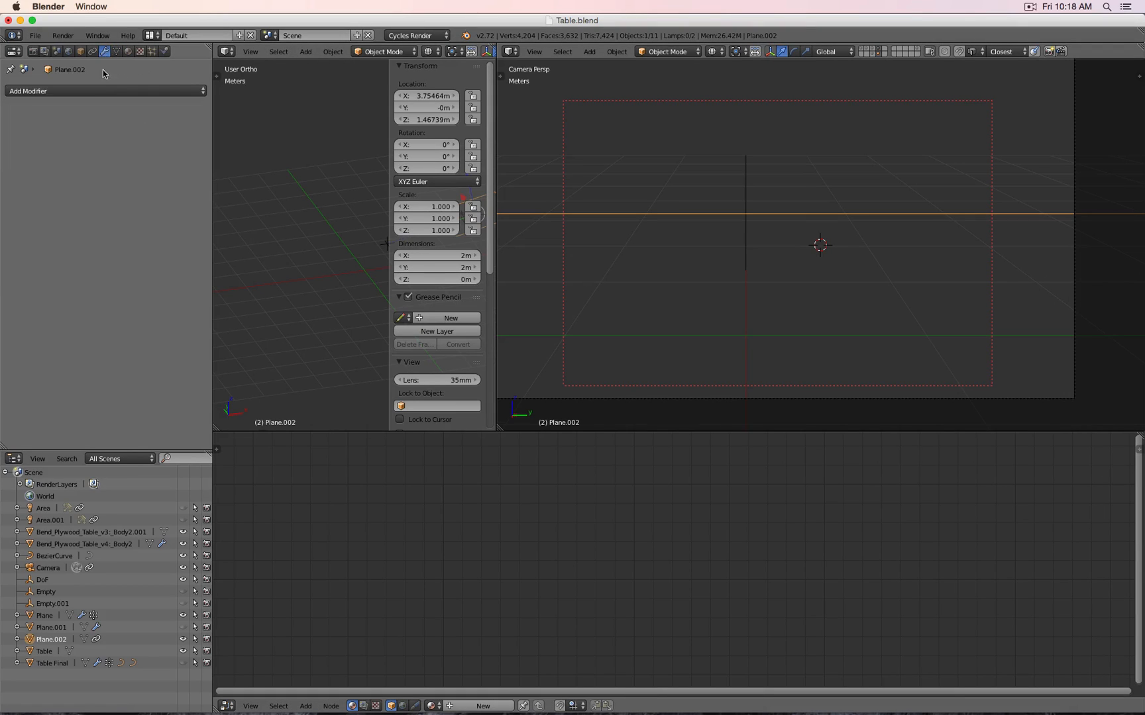
{"action": "left_click", "coordinate": [92, 51]}
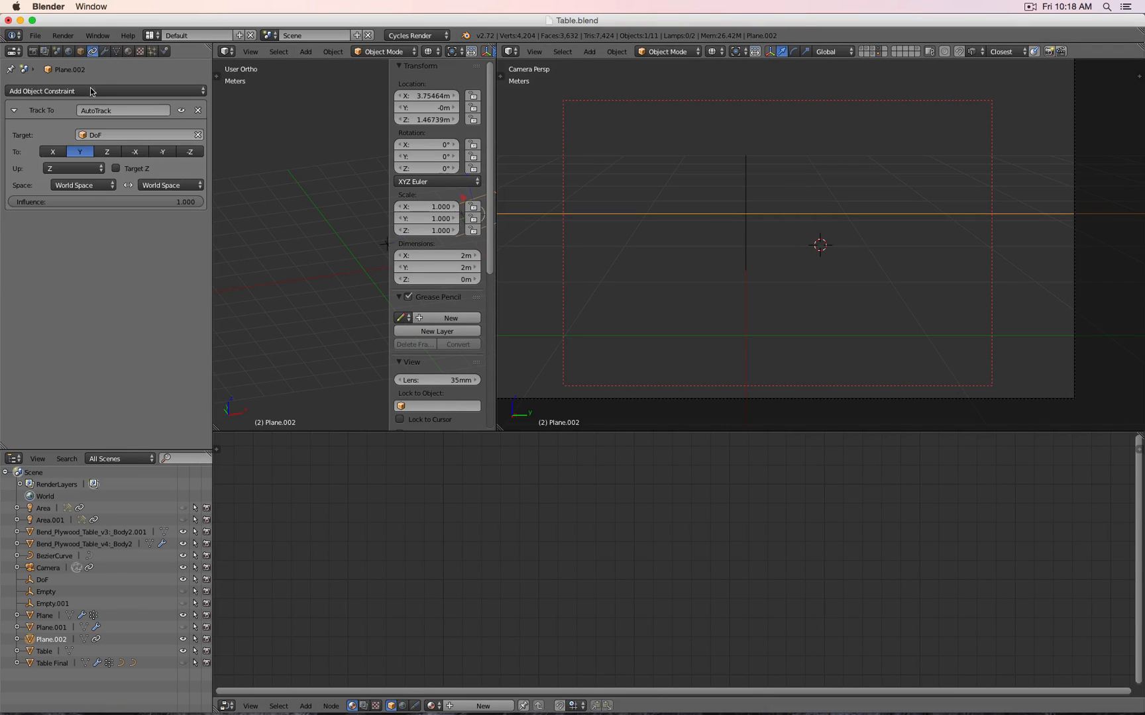
{"action": "left_click", "coordinate": [66, 168]}
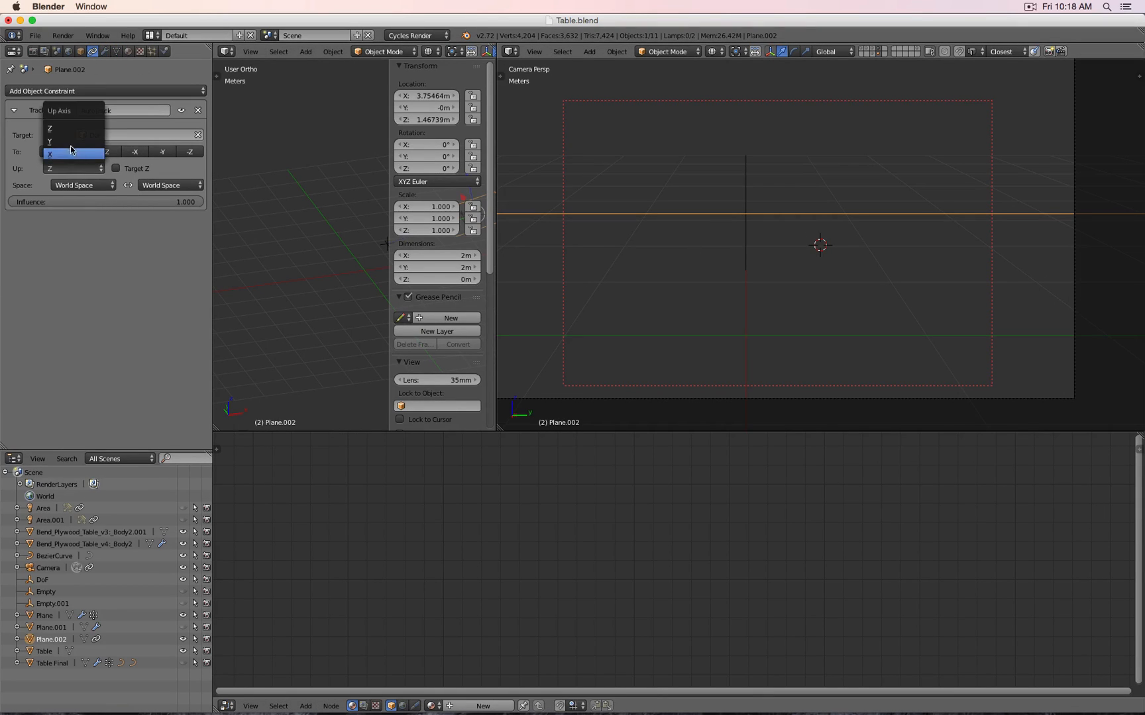
{"action": "left_click", "coordinate": [67, 140]}
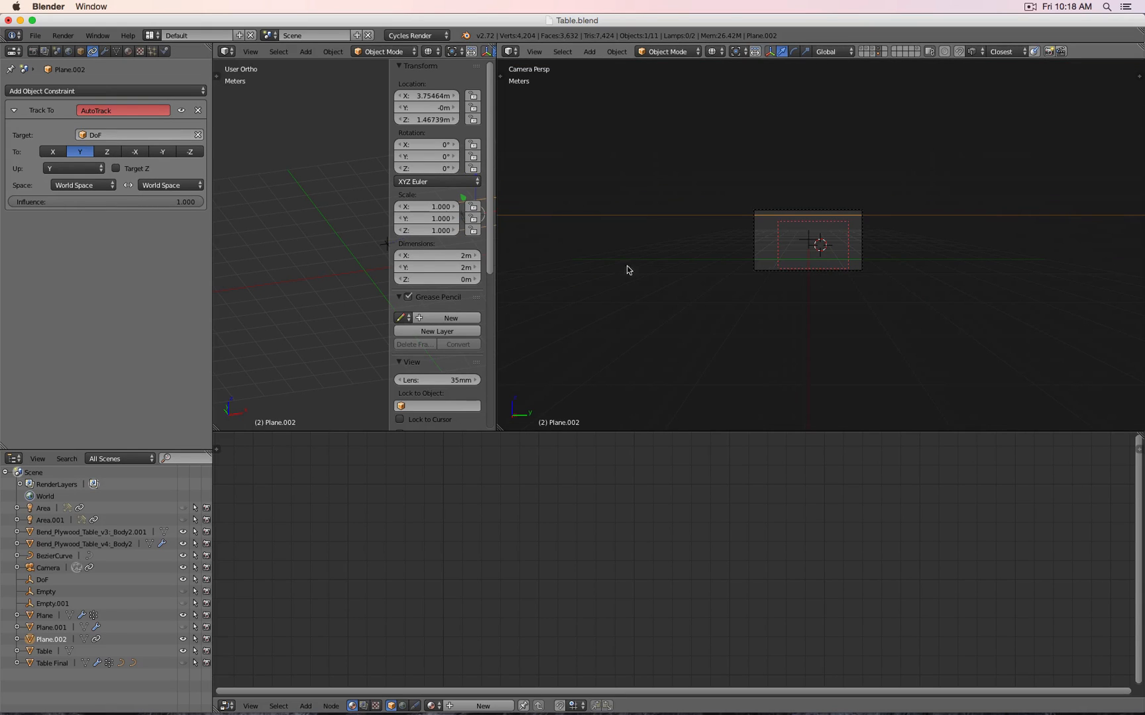
Set the plane's Track To constraint to point its Z axis at the DoF empty
{"action": "key", "text": "ctrl+Up"}
{"action": "middle_click_drag", "start_coordinate": [725, 332], "coordinate": [797, 333]}
{"action": "scroll", "coordinate": [796, 333], "scroll_direction": "down", "scroll_amount": 4}
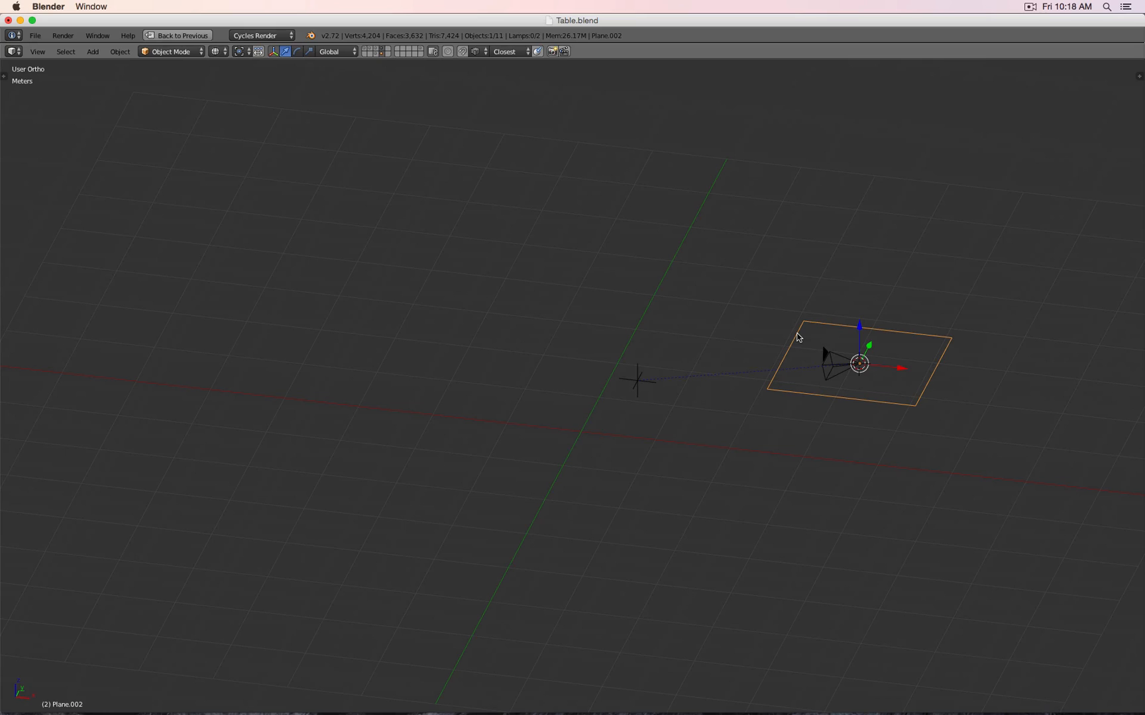
{"action": "key", "text": "ctrl+Up"}
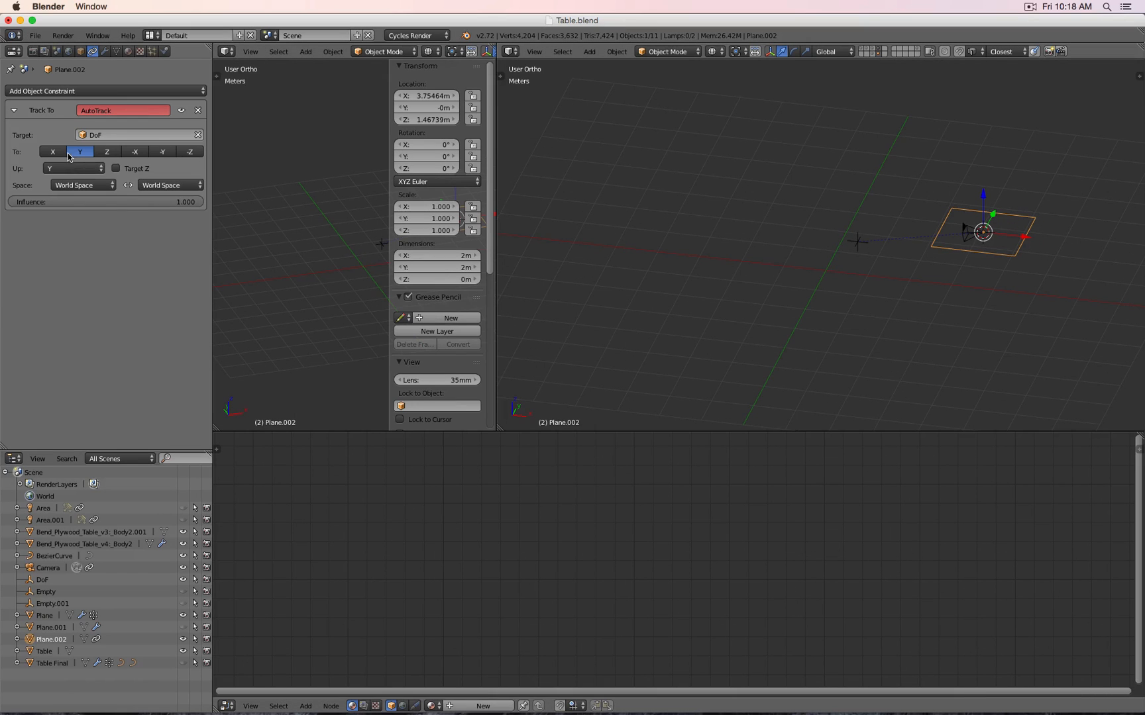
{"action": "left_click", "coordinate": [105, 153]}
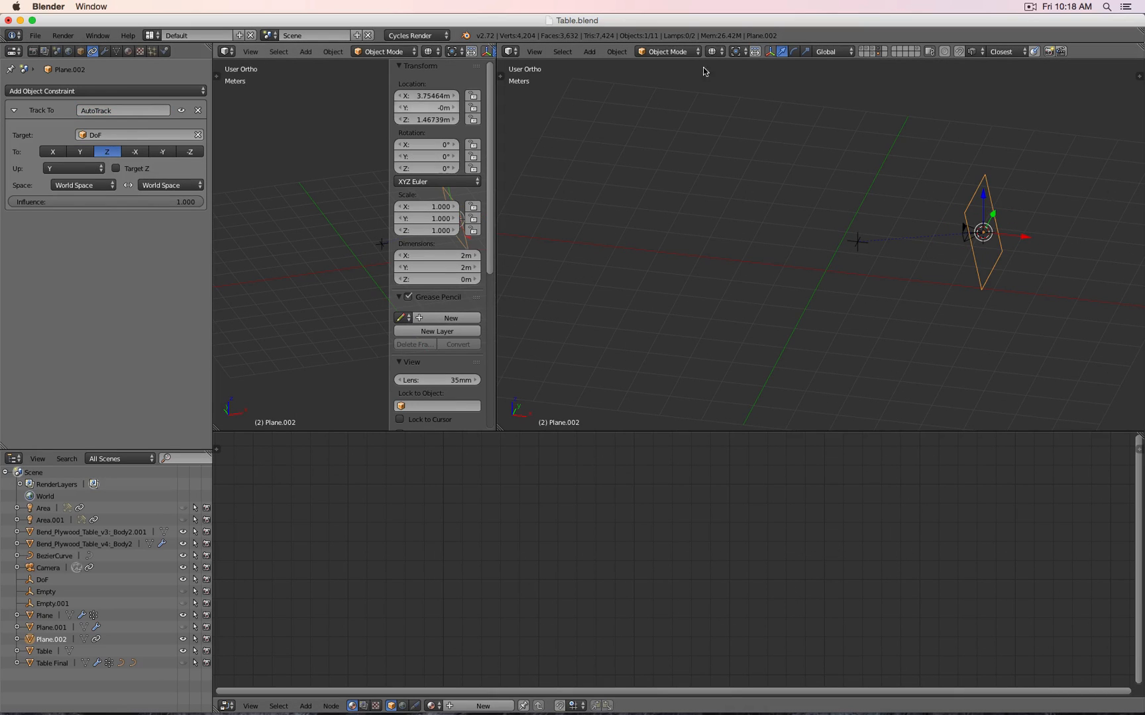
Use Local transform orientation and move the plane's geometry about 2.85 m along local Z to the DoF empty, keeping its origin in place
{"action": "left_click", "coordinate": [832, 58]}
{"action": "left_click", "coordinate": [849, 78]}
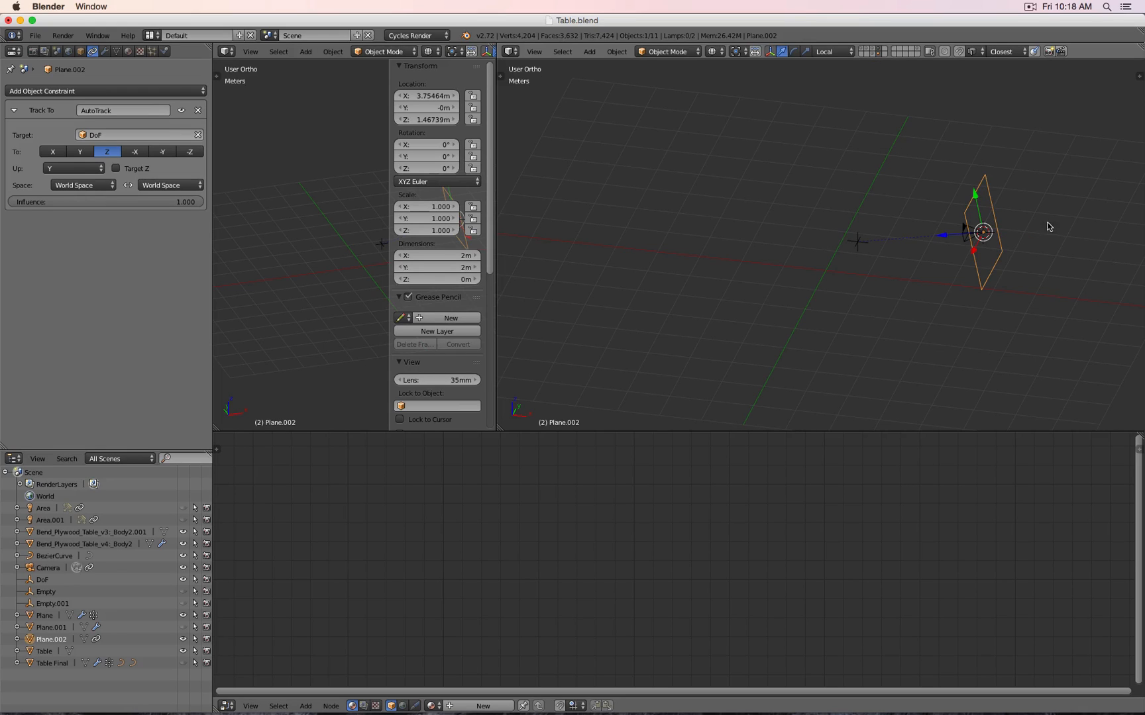
{"action": "left_click_drag", "start_coordinate": [946, 238], "coordinate": [876, 245]}
{"action": "right_click", "coordinate": [875, 245]}
{"action": "key", "text": "Tab"}
{"action": "left_click_drag", "start_coordinate": [945, 235], "coordinate": [830, 246]}
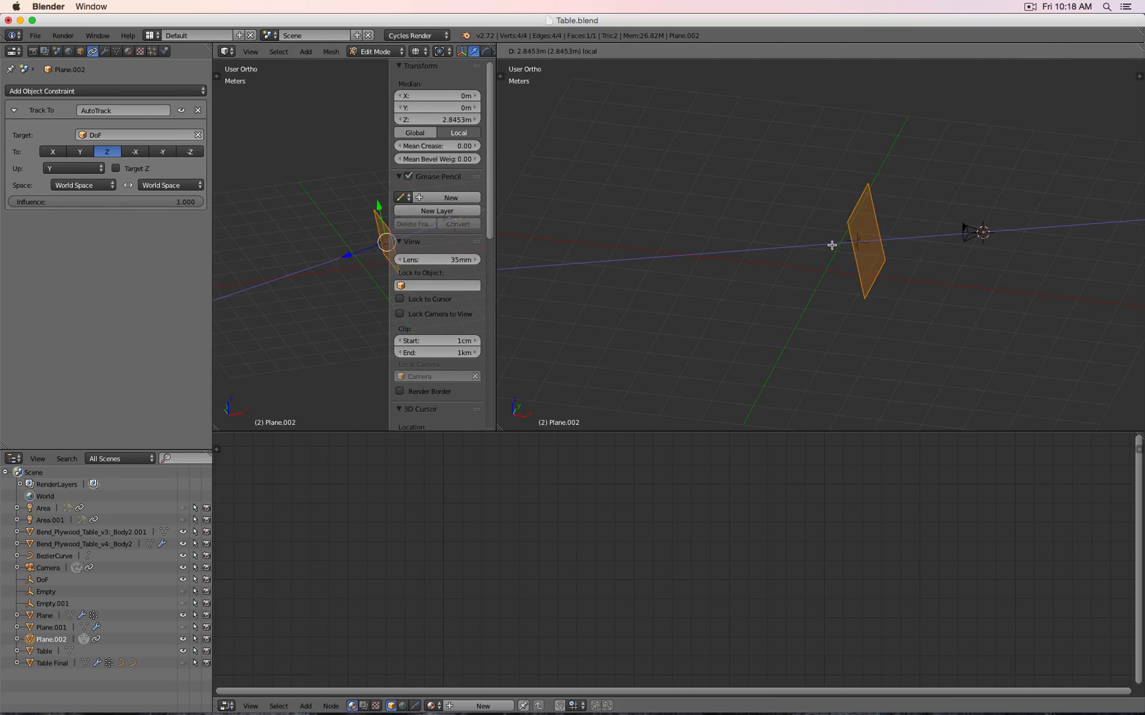
{"action": "key", "text": "Tab"}
Parent the tracked plane to the camera and clear the selection
{"action": "right_click", "coordinate": [962, 241]}
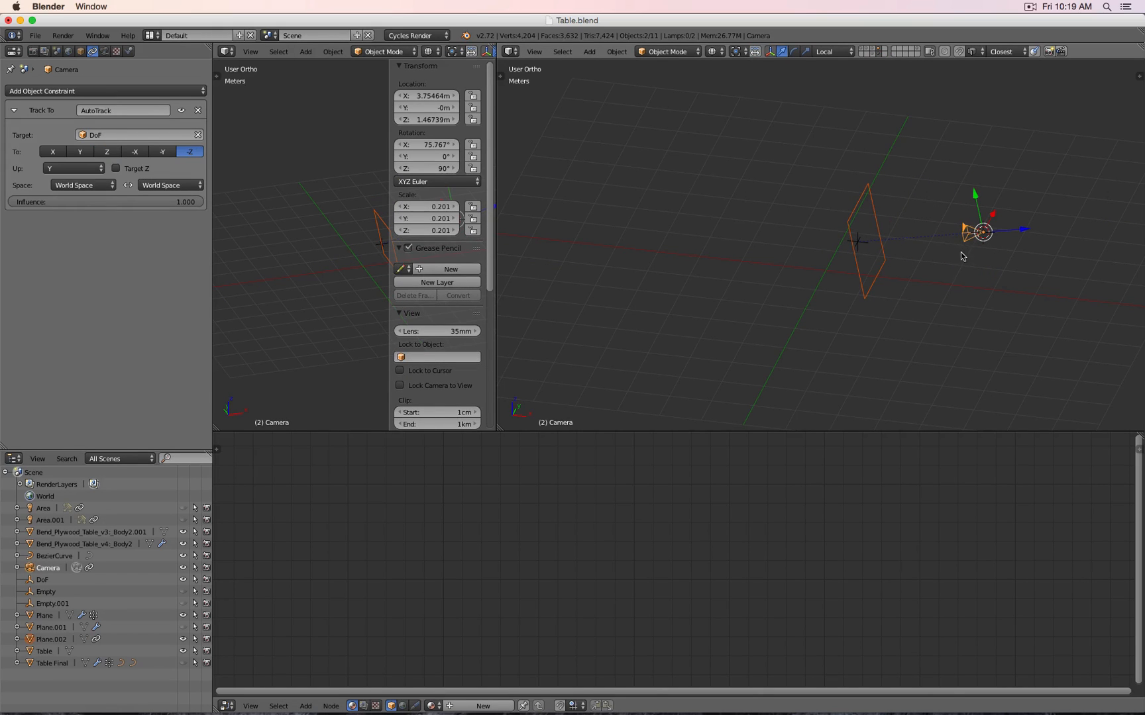
{"action": "right_click", "coordinate": [870, 206]}
{"action": "right_click", "coordinate": [971, 232], "text": "shift"}
{"action": "key", "text": "ctrl+p"}
{"action": "key", "text": "Escape"}
{"action": "key", "text": "ctrl+p"}
{"action": "left_click", "coordinate": [945, 192]}
{"action": "key", "text": "a"}
Move the camera a short distance along its local Y axis to test how the parented focus plane follows
{"action": "right_click", "coordinate": [964, 223]}
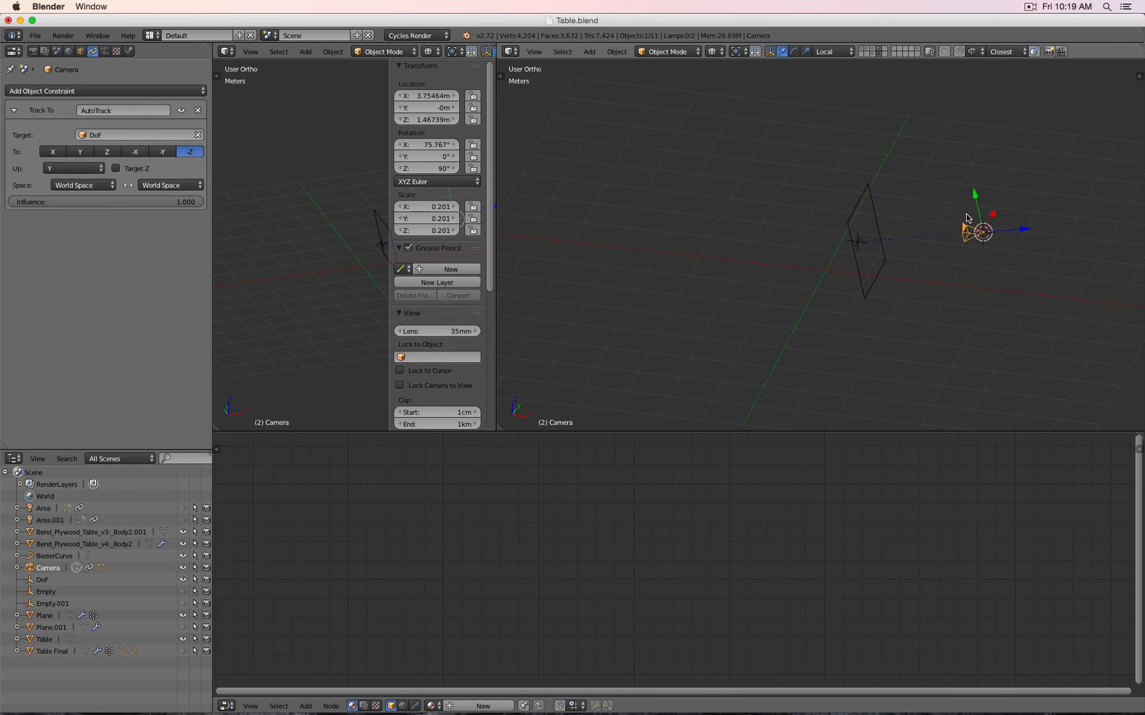
{"action": "key", "text": "g"}
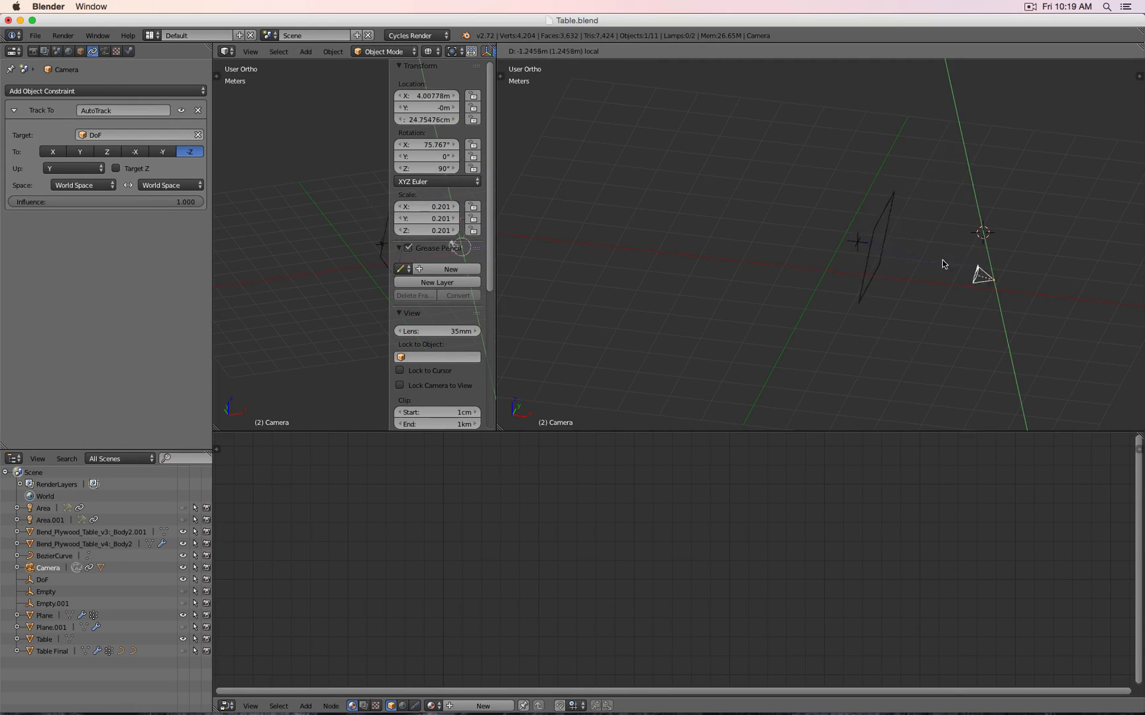
{"action": "left_click", "coordinate": [906, 208]}
In the front view, move the focus plane's geometry about 21 cm along local Z onto the DoF empty, keeping its origin in place
{"action": "key", "text": "KP_1"}
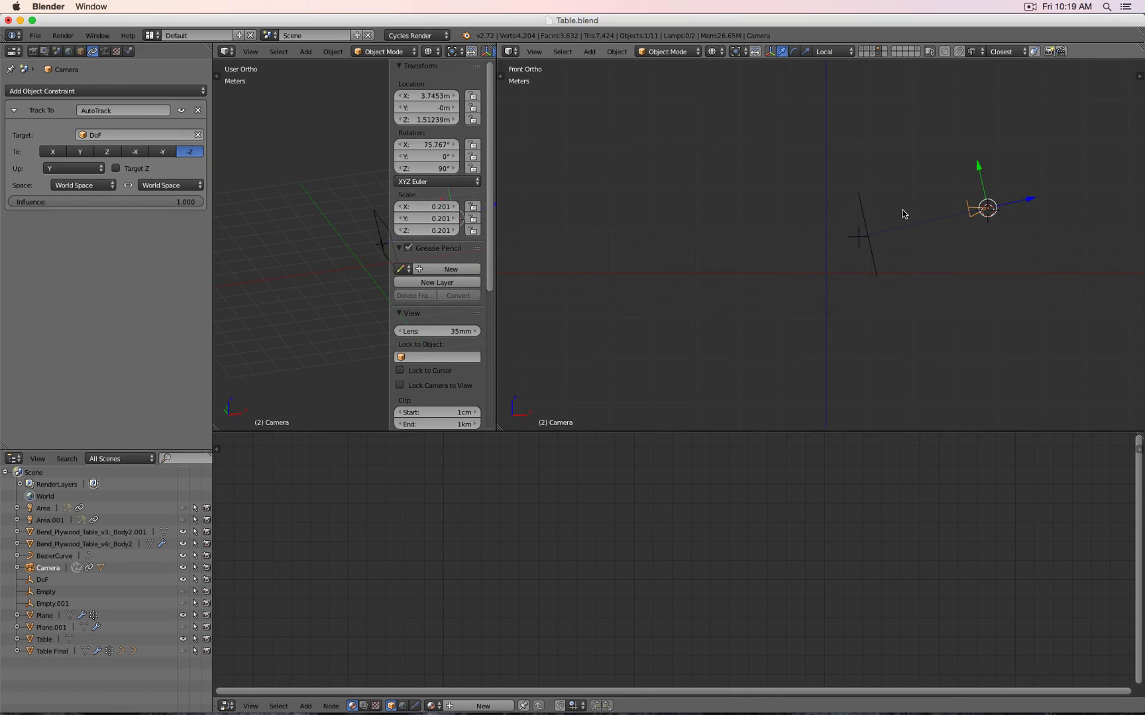
{"action": "right_click", "coordinate": [863, 202]}
{"action": "scroll", "coordinate": [871, 205], "scroll_direction": "up", "scroll_amount": 5}
{"action": "scroll", "coordinate": [870, 205], "scroll_direction": "down", "scroll_amount": 4}
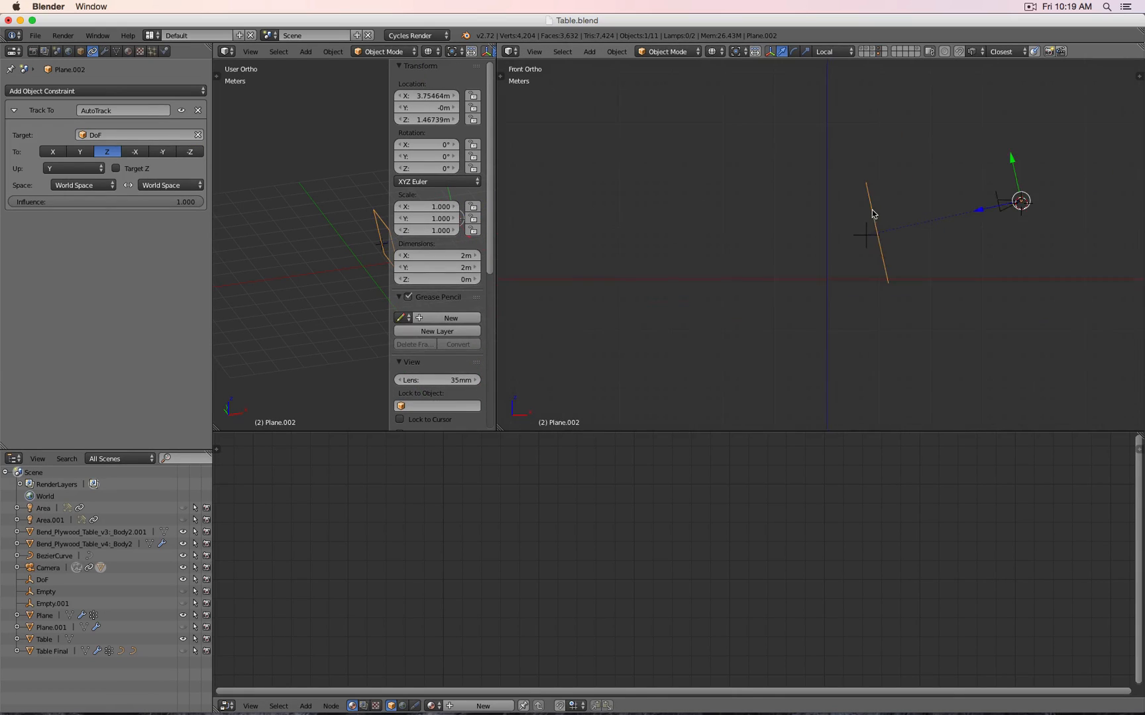
{"action": "key", "text": "Tab"}
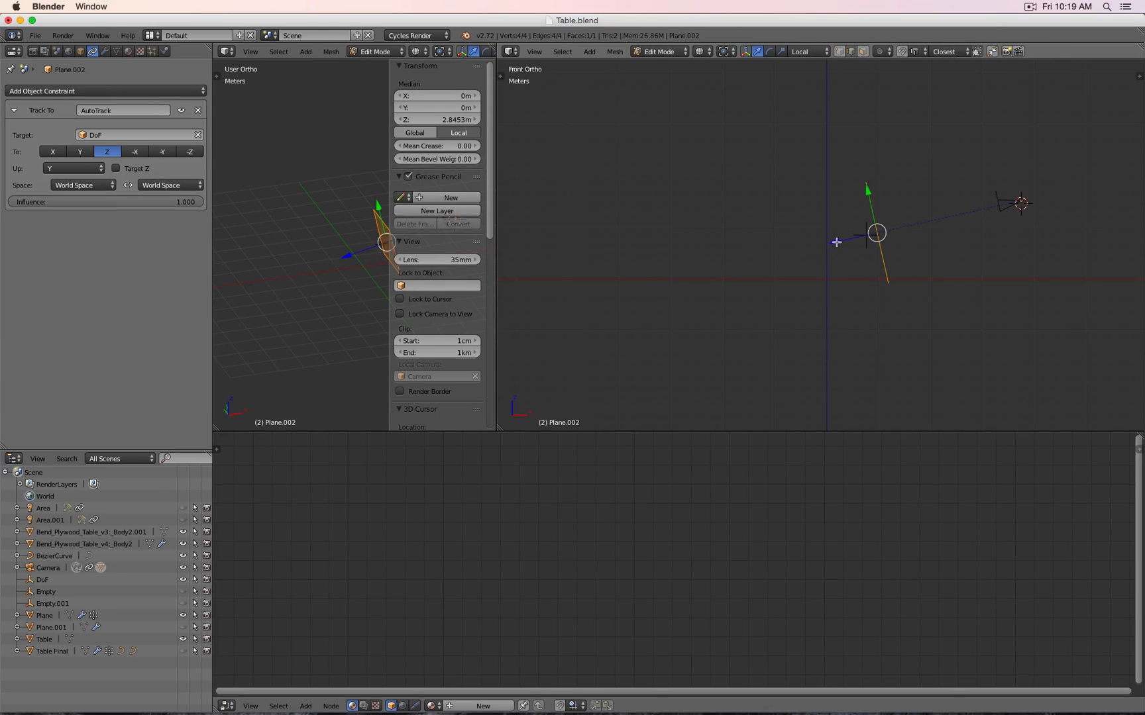
{"action": "key", "text": "g"}
{"action": "key", "text": "z"}
{"action": "key", "text": "z"}
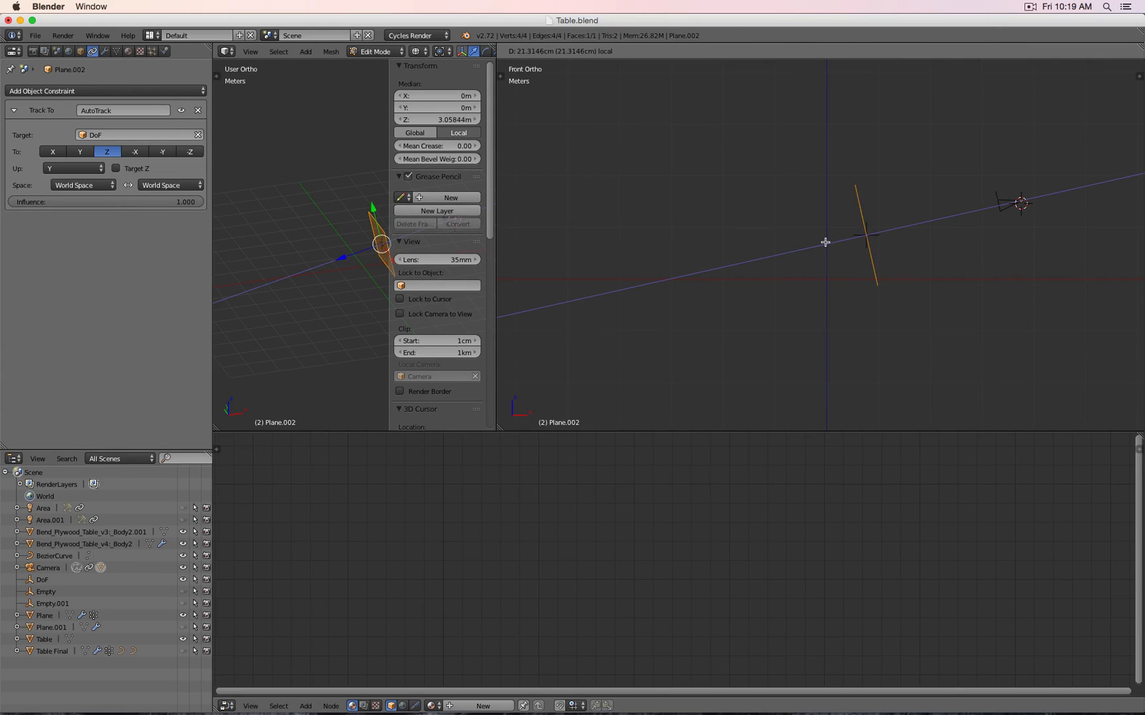
{"action": "left_click", "coordinate": [825, 242]}
{"action": "key", "text": "Tab"}
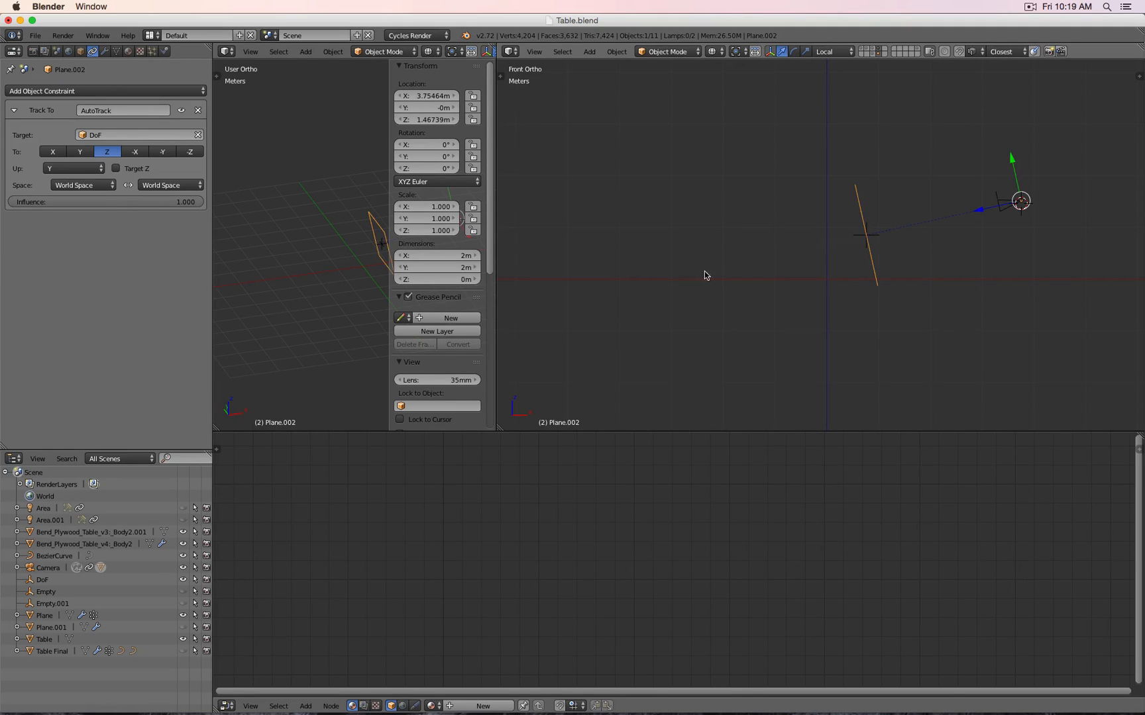
Move the camera around the DoF empty to directly above it, at about X 0.77 m and Z 3.94 m
{"action": "right_click", "coordinate": [1004, 216]}
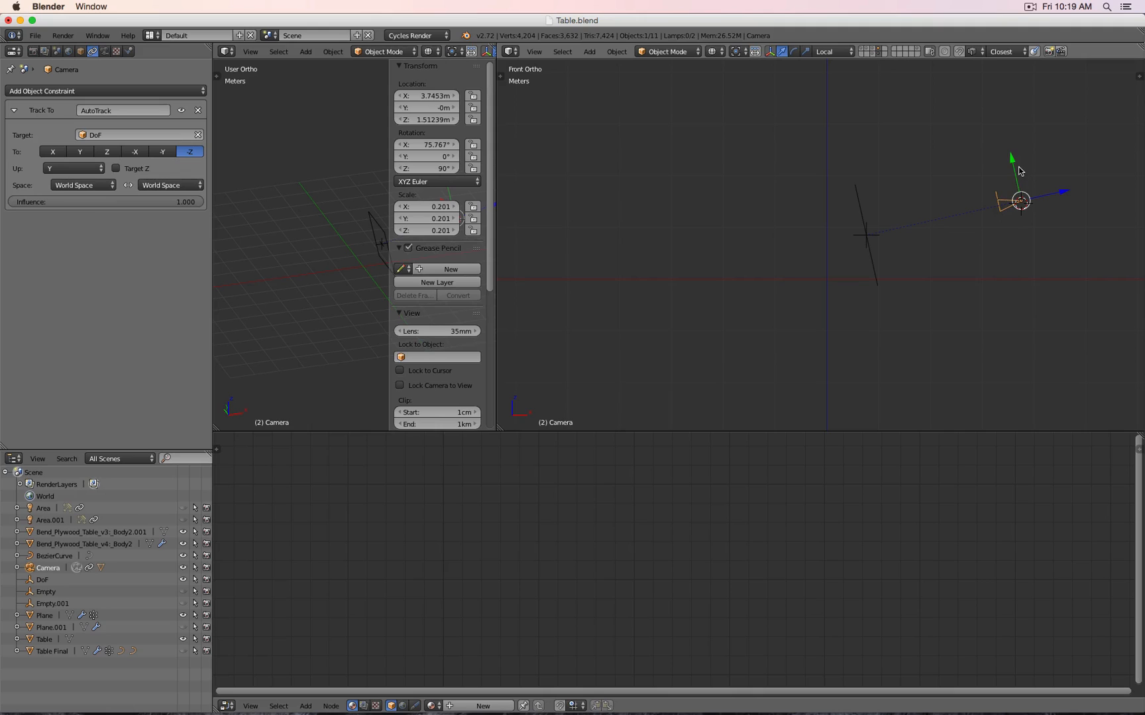
{"action": "left_click_drag", "start_coordinate": [1013, 163], "coordinate": [1010, 201]}
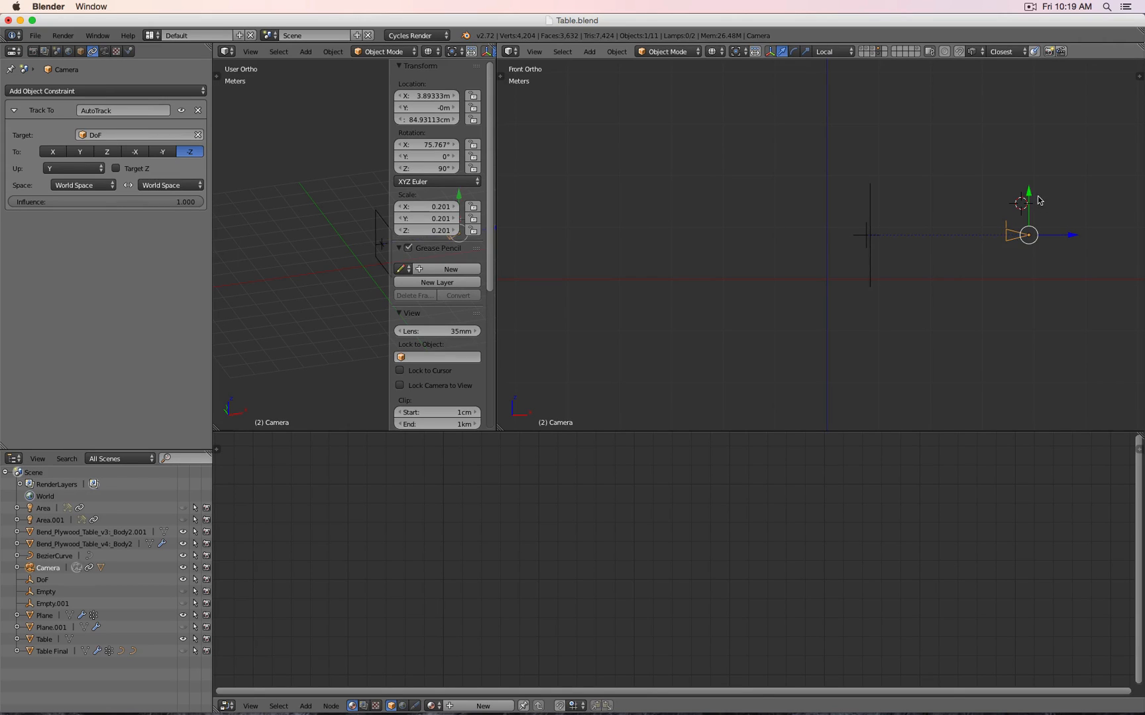
{"action": "left_click_drag", "start_coordinate": [1039, 200], "coordinate": [855, 130]}
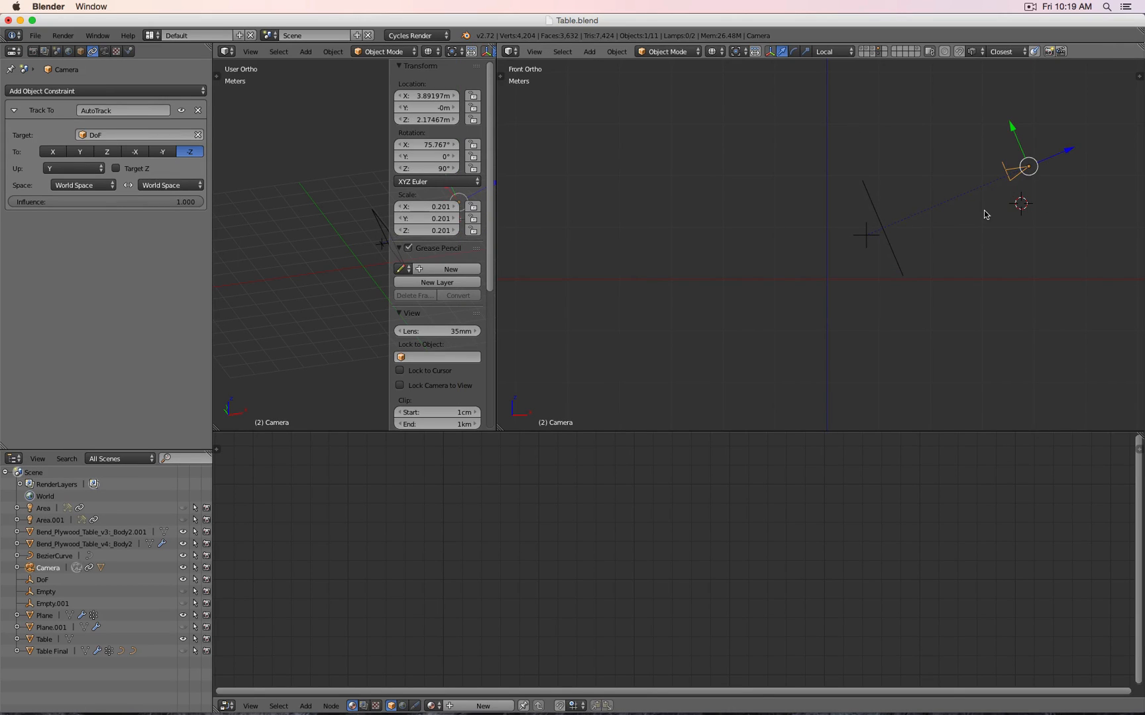
{"action": "key", "text": "g"}
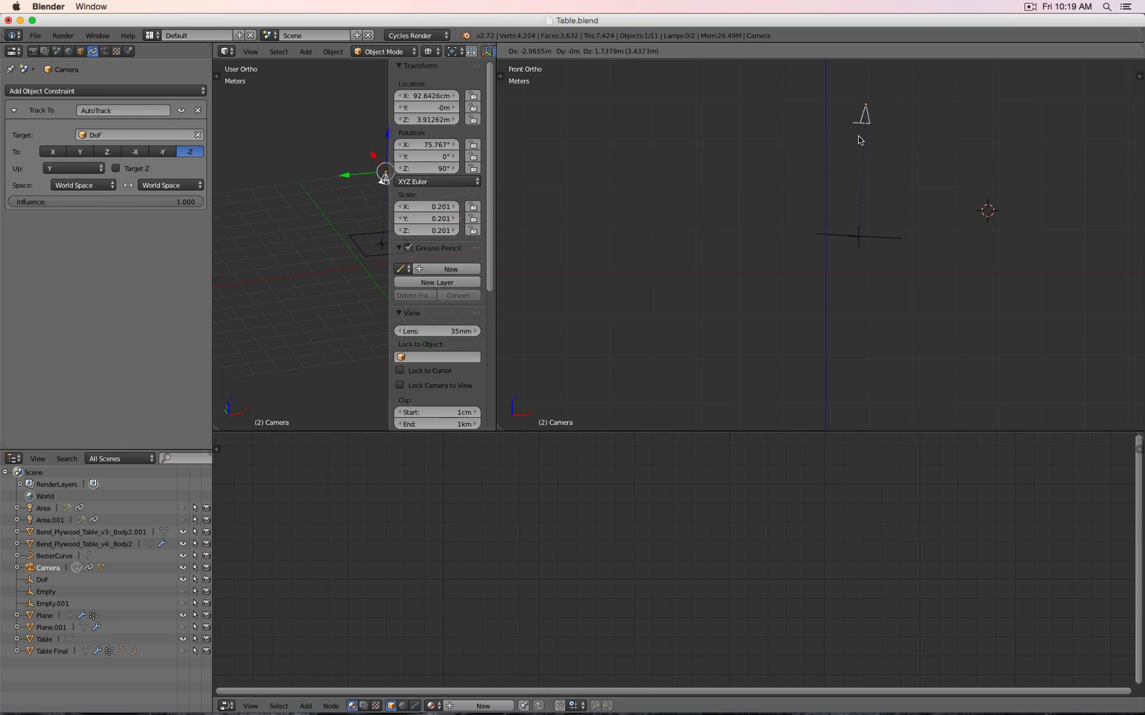
{"action": "left_click", "coordinate": [857, 139]}
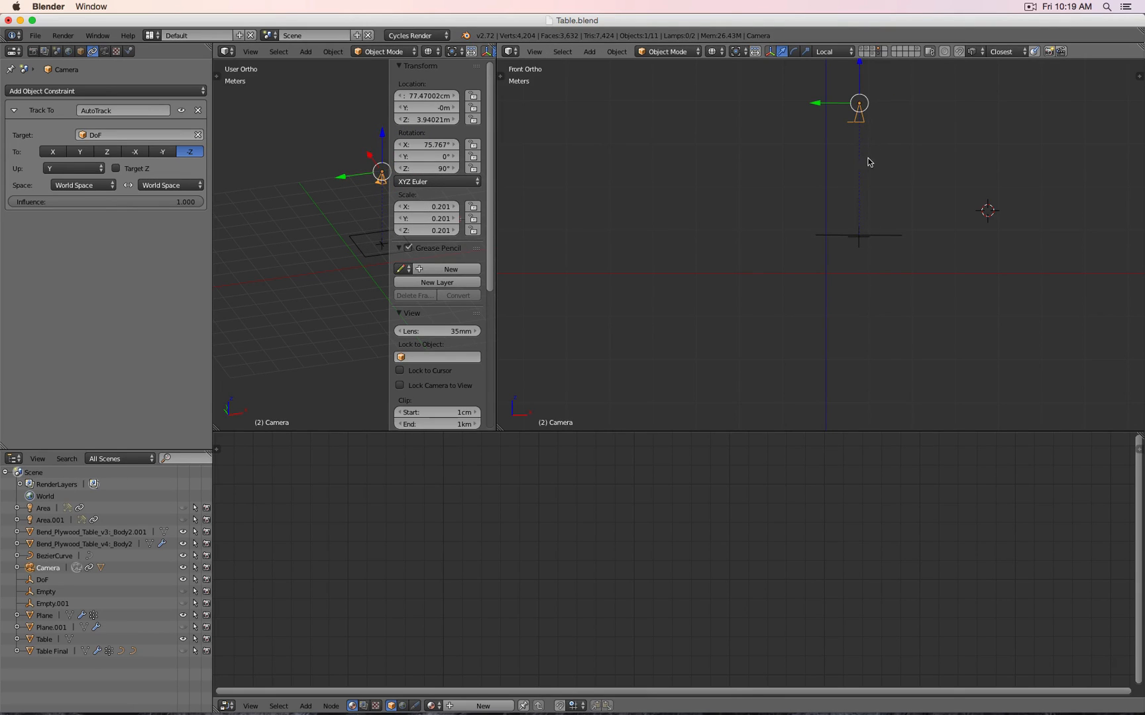
Lower the camera over the DoF empty to about Z 3.06 m, and move it back to about X 3.73 m, Z 1.58 m
{"action": "key", "text": "g"}
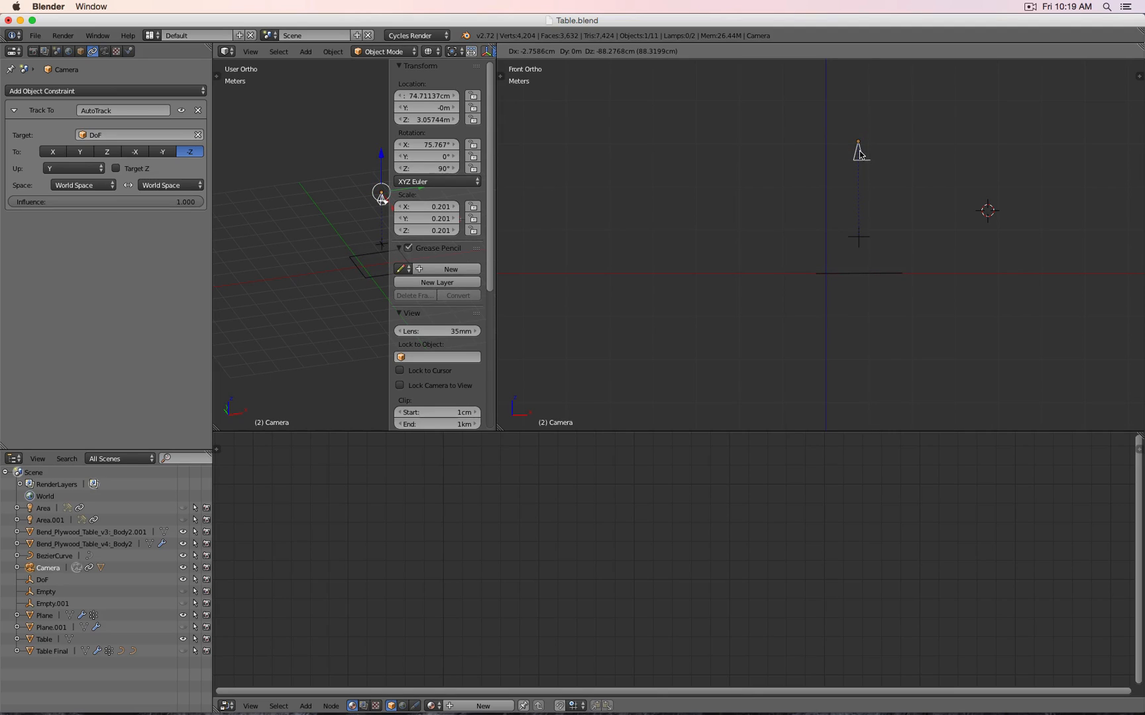
{"action": "left_click", "coordinate": [860, 155]}
{"action": "left_click", "coordinate": [861, 154]}
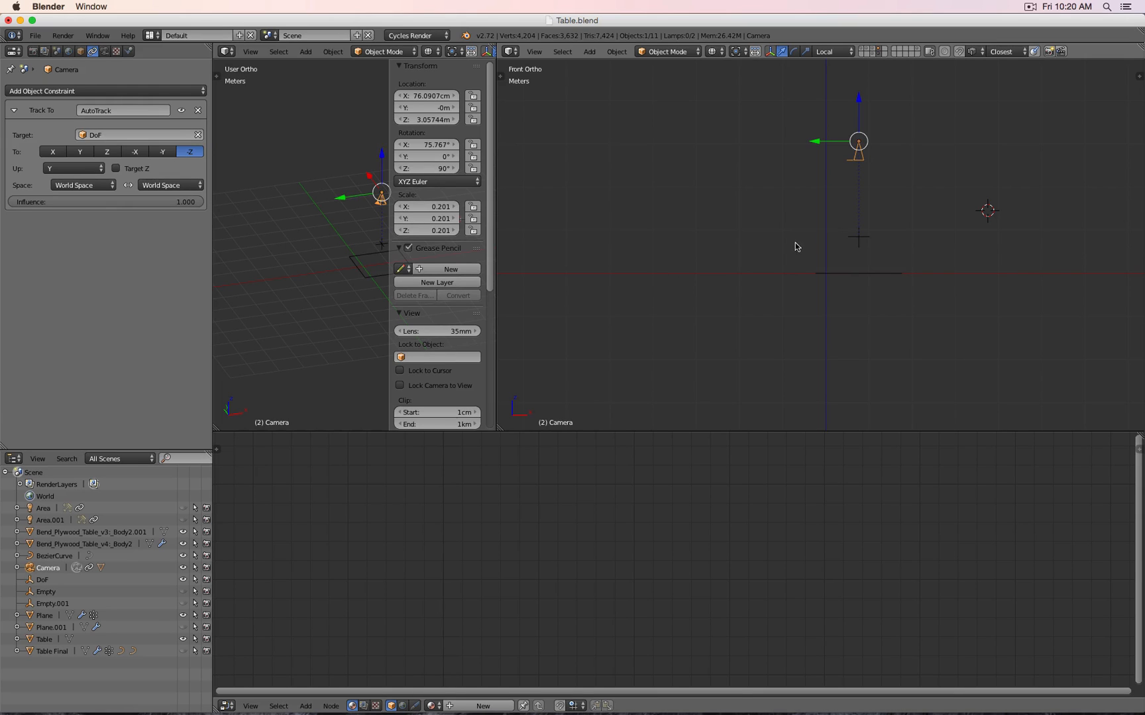
{"action": "key", "text": "g"}
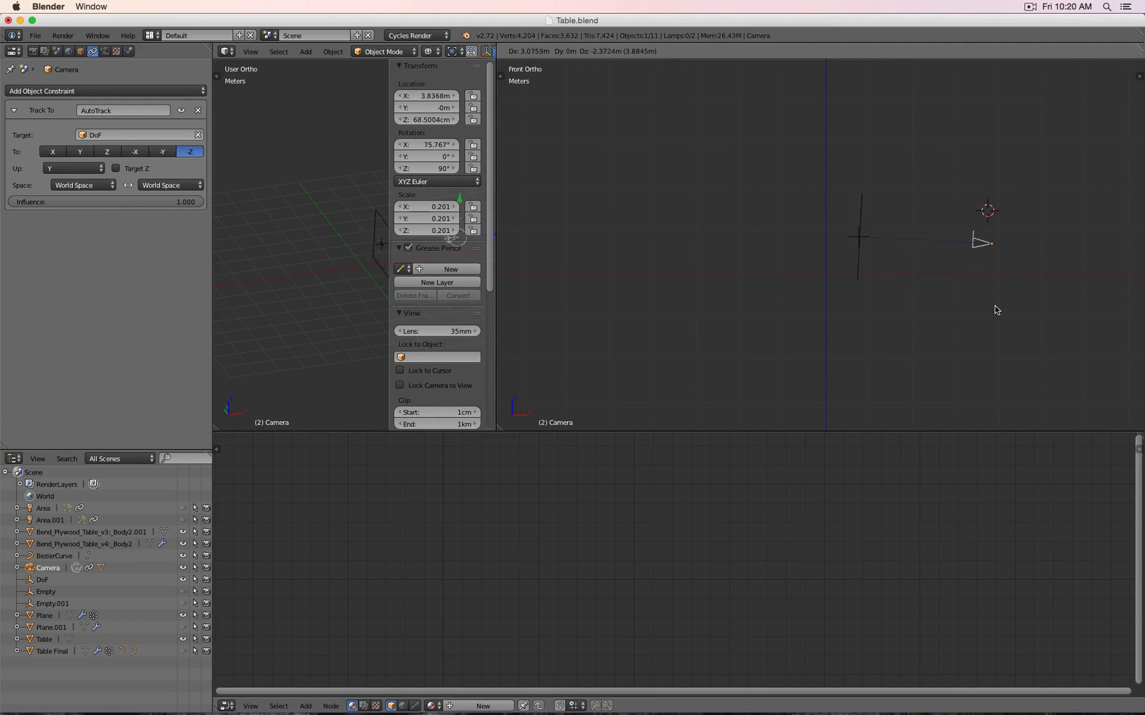
{"action": "left_click", "coordinate": [988, 270]}
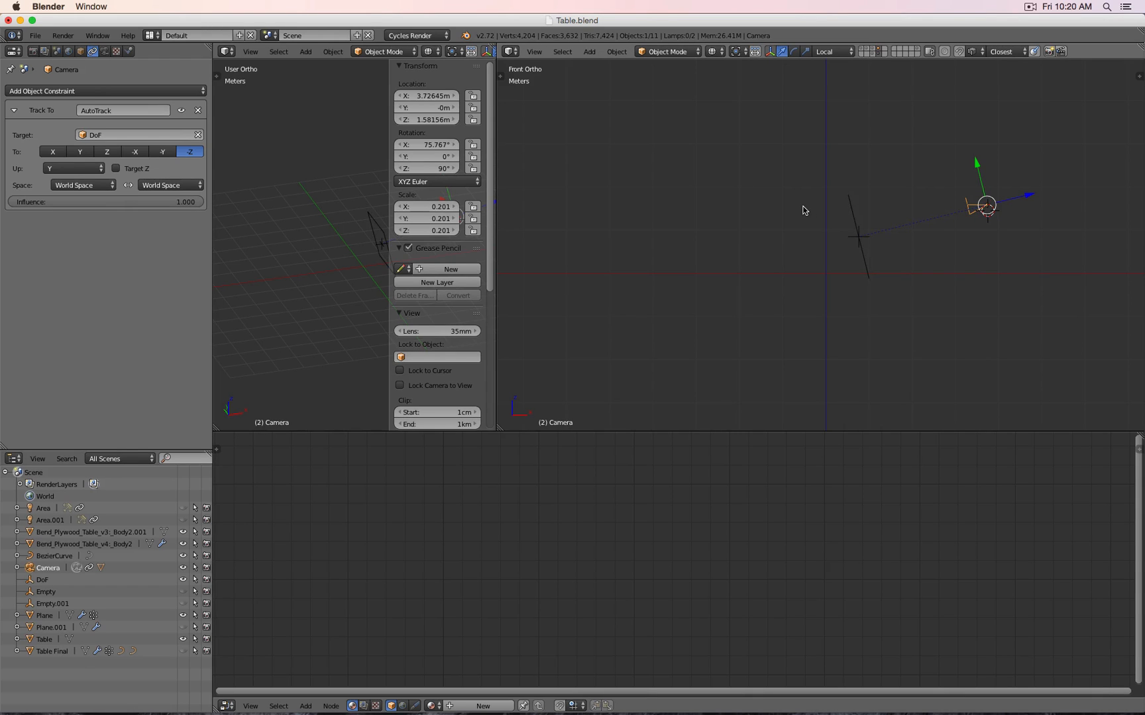
Unhide all objects of the table scene and hide the two area lamps again
{"action": "key", "text": "alt+h"}
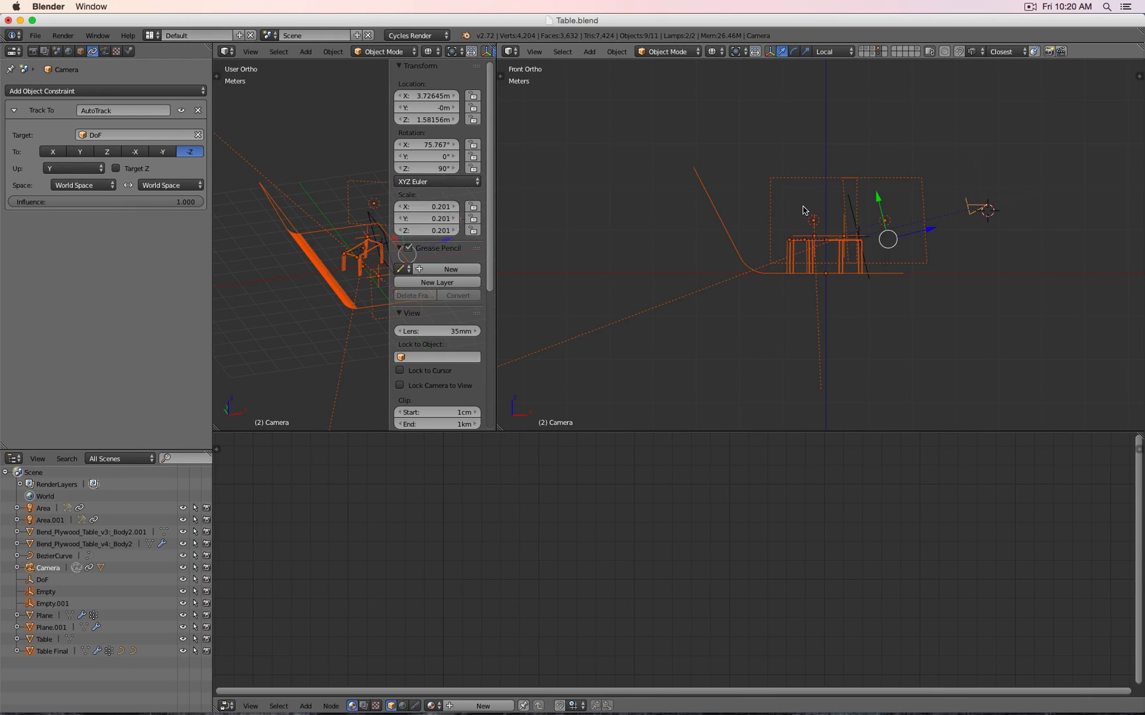
{"action": "right_click", "coordinate": [921, 192]}
{"action": "key", "text": "h"}
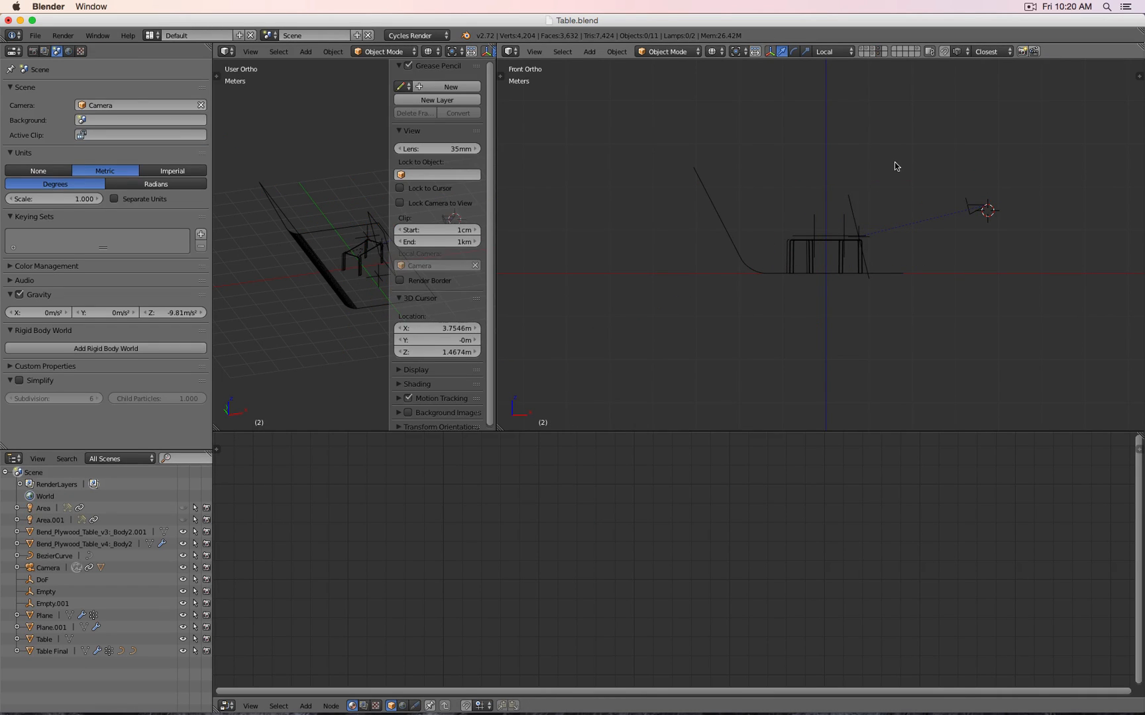
Show the scene in solid shading and move the camera about 31 cm along its local Z axis toward the table
{"action": "middle_click_drag", "start_coordinate": [890, 176], "coordinate": [881, 194]}
{"action": "key", "text": "z"}
{"action": "scroll", "coordinate": [882, 194], "scroll_direction": "up", "scroll_amount": 3}
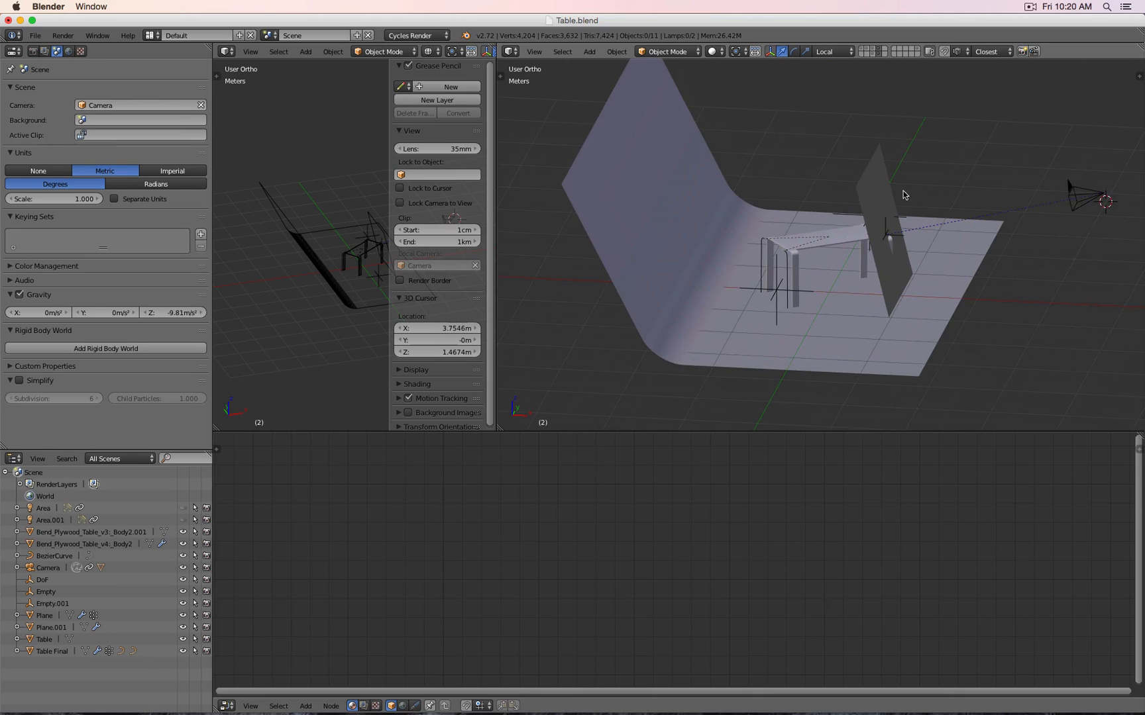
{"action": "right_click", "coordinate": [1060, 194]}
{"action": "key", "text": "g"}
{"action": "key", "text": "z"}
{"action": "key", "text": "z"}
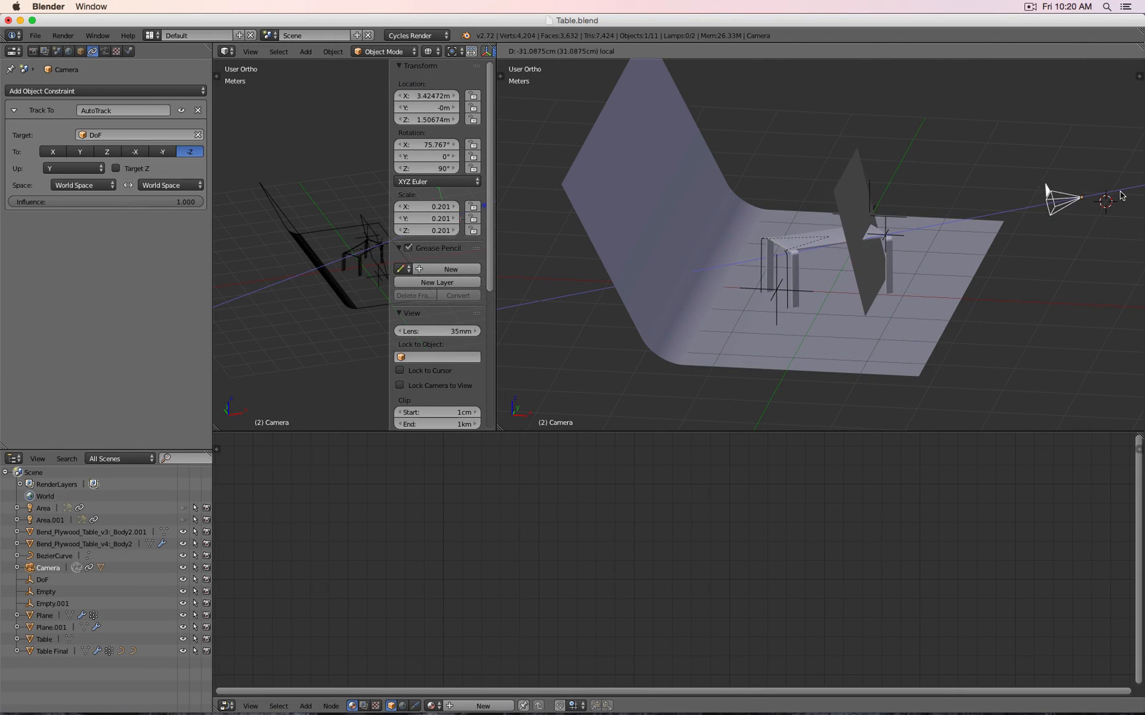
{"action": "left_click", "coordinate": [1047, 192]}
Move the DoF empty about 31 cm along its local X axis toward the backdrop, to about X 0.45 m
{"action": "right_click", "coordinate": [898, 240]}
{"action": "key", "text": "g"}
{"action": "key", "text": "x"}
{"action": "key", "text": "x"}
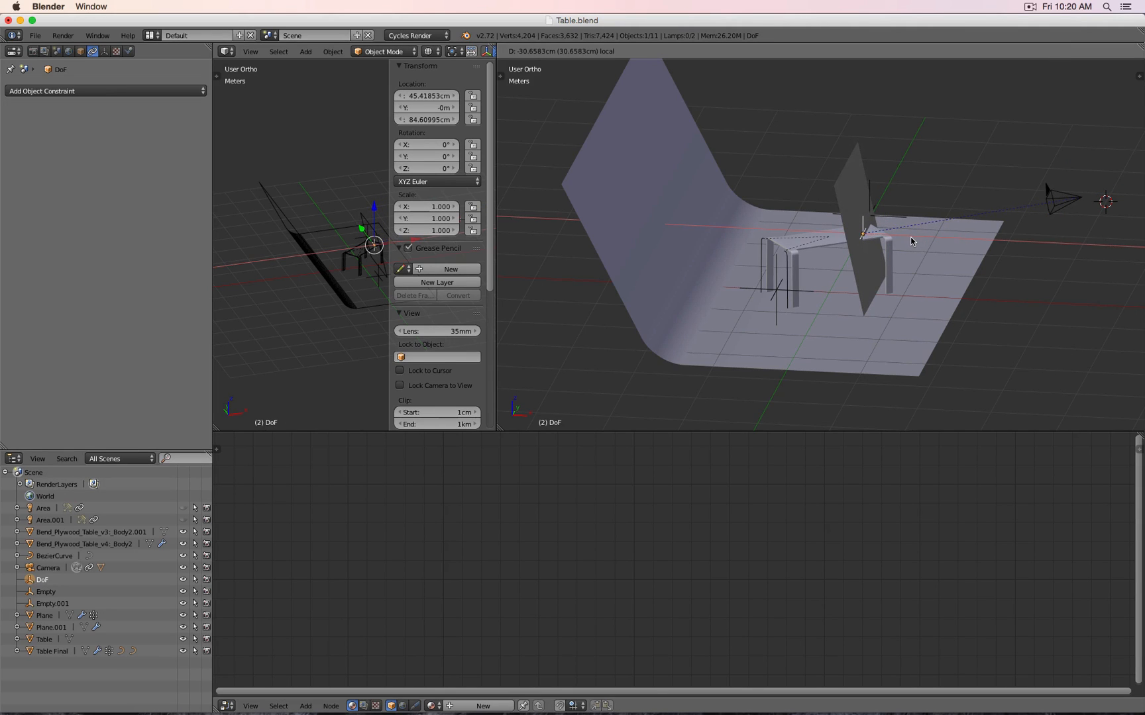
{"action": "left_click", "coordinate": [856, 258]}
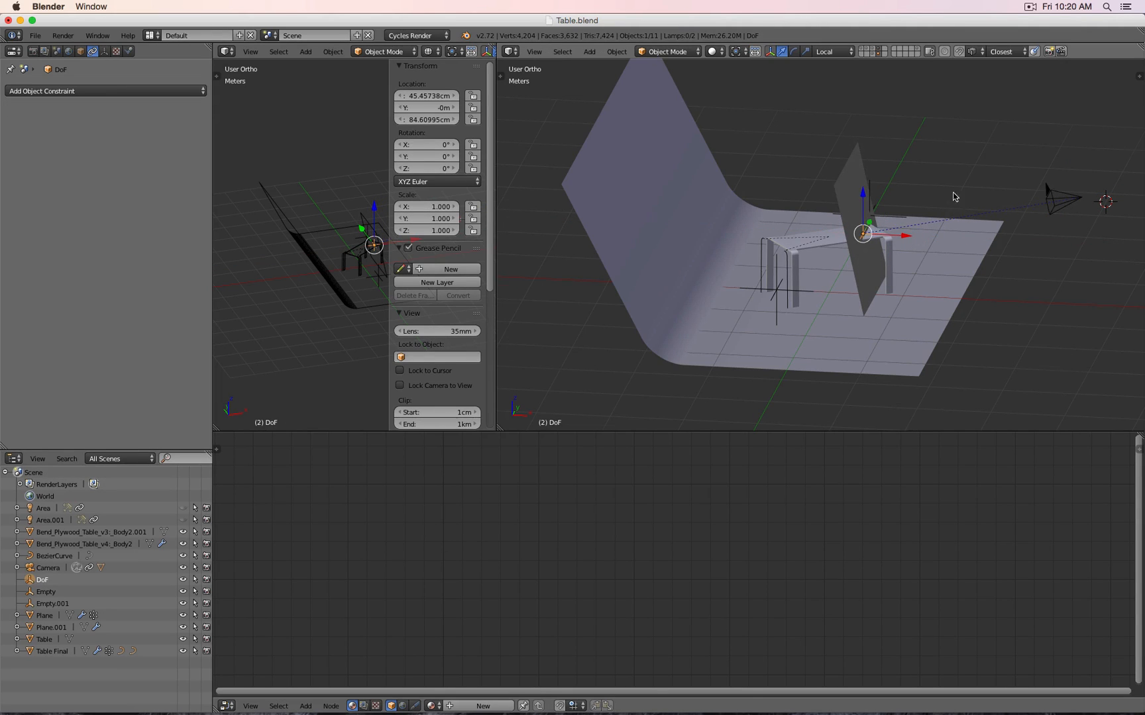
Turn off all ray visibility for the focus plane: Camera, Diffuse, Glossy, Transmission, Volume Scatter and Shadow
{"action": "middle_click_drag", "start_coordinate": [951, 193], "coordinate": [962, 172]}
{"action": "middle_click_drag", "start_coordinate": [880, 283], "coordinate": [906, 192]}
{"action": "right_click", "coordinate": [843, 159]}
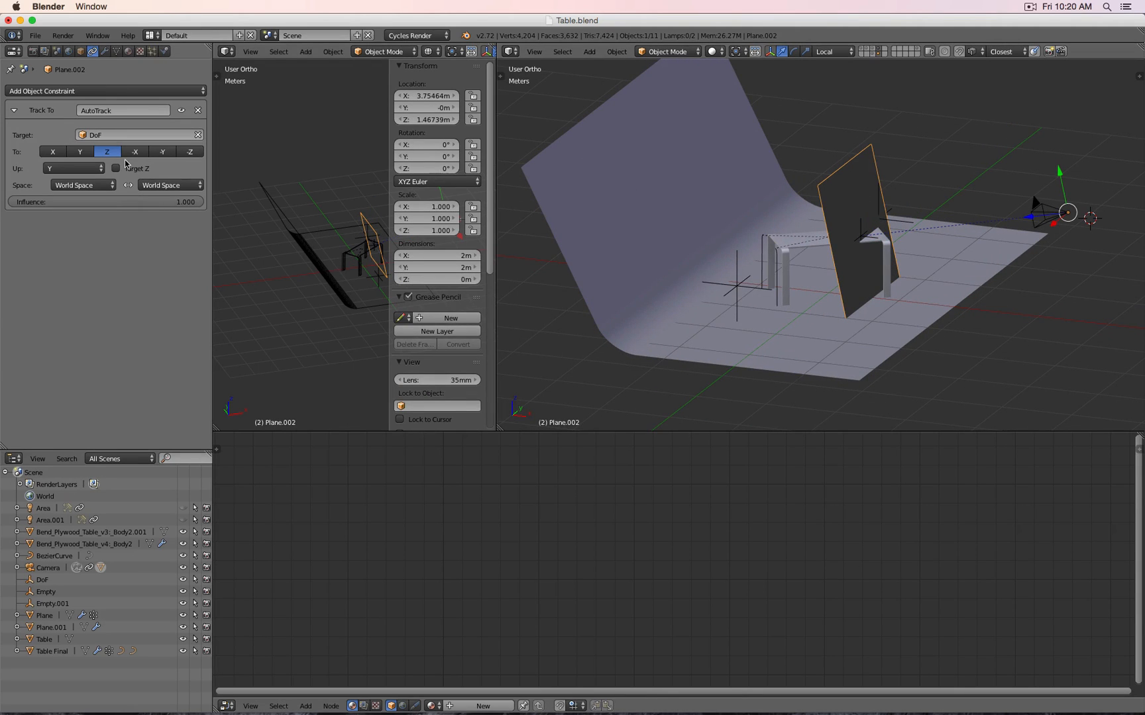
{"action": "left_click", "coordinate": [80, 51]}
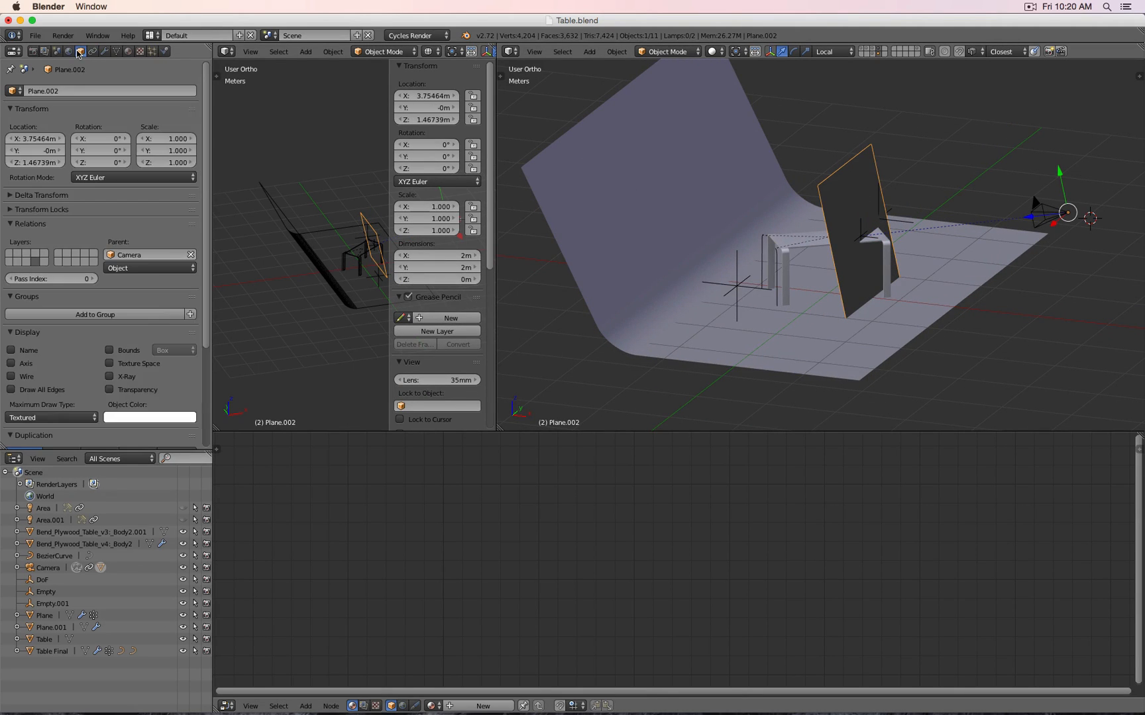
{"action": "scroll", "coordinate": [122, 381], "scroll_direction": "down", "scroll_amount": 5}
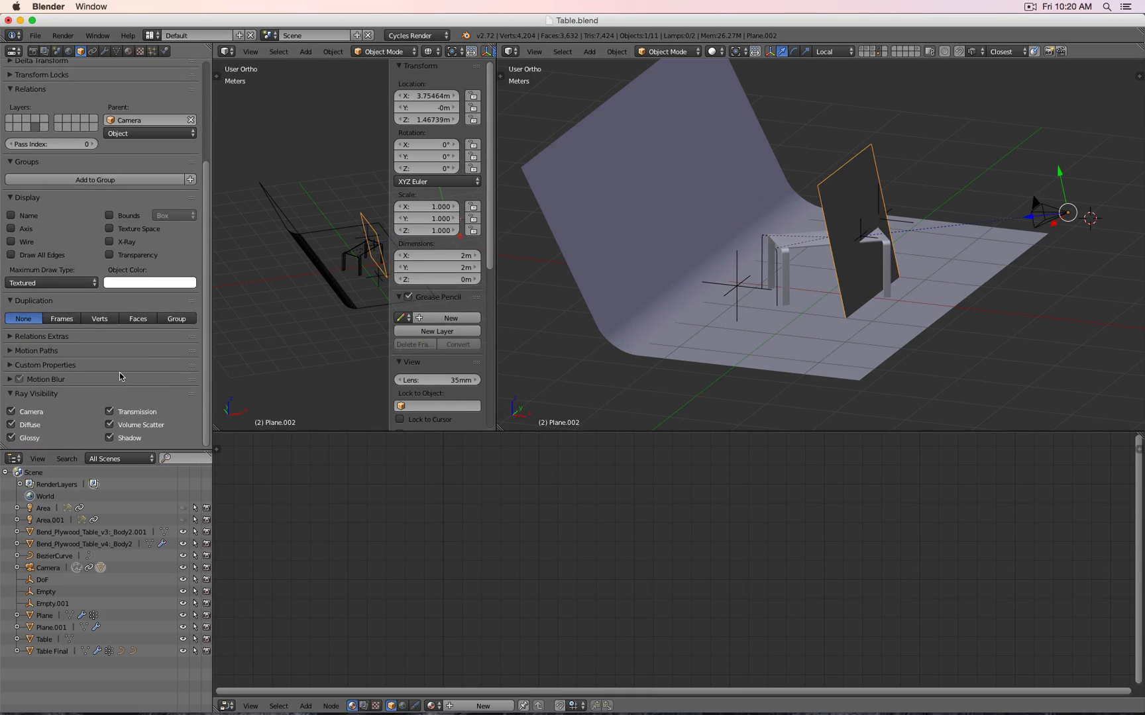
{"action": "left_click", "coordinate": [41, 411]}
{"action": "left_click", "coordinate": [40, 426]}
{"action": "left_click", "coordinate": [37, 436]}
{"action": "left_click", "coordinate": [130, 438]}
{"action": "left_click", "coordinate": [138, 425]}
{"action": "left_click", "coordinate": [140, 412]}
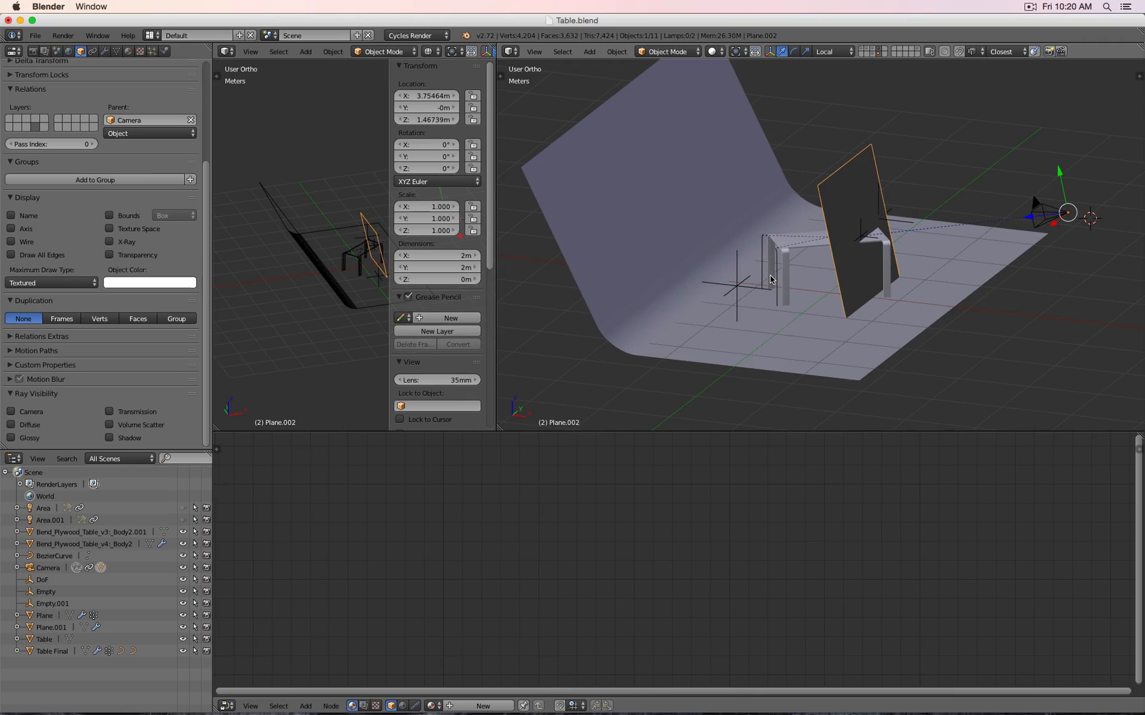
Preview the table's depth of field through the camera in rendered shading
{"action": "key", "text": "KP_0"}
{"action": "scroll", "coordinate": [818, 251], "scroll_direction": "up", "scroll_amount": 8}
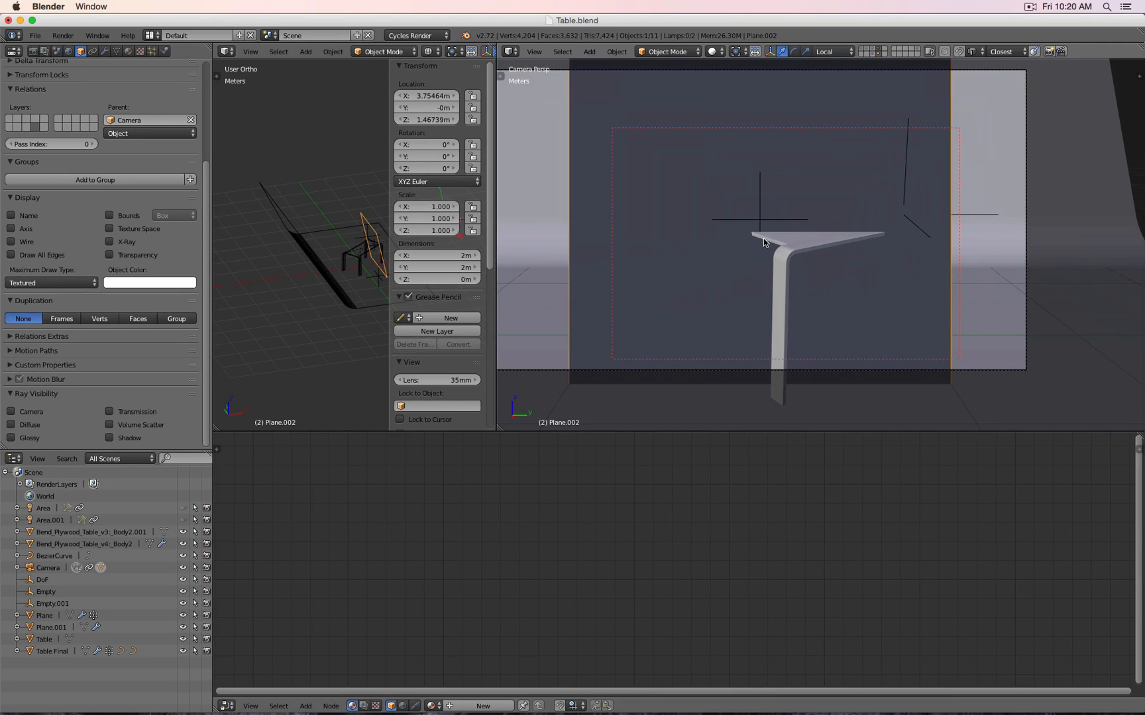
{"action": "key", "text": "shift+z"}
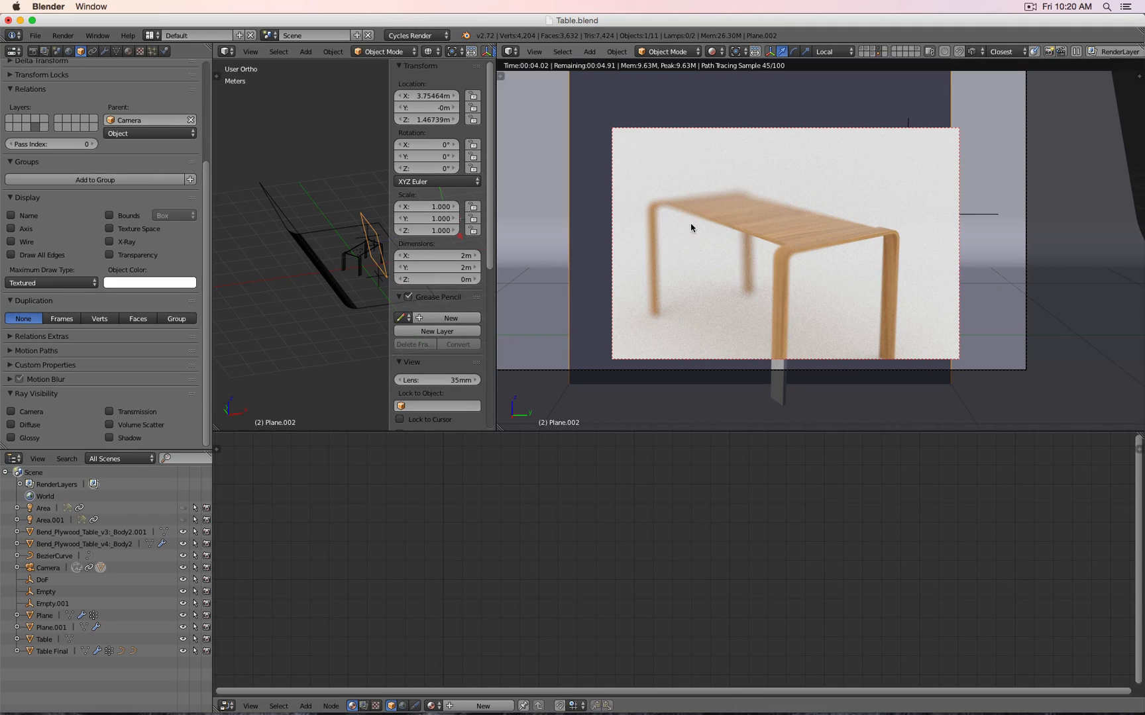
{"action": "scroll", "coordinate": [865, 233], "scroll_direction": "down", "scroll_amount": 1}
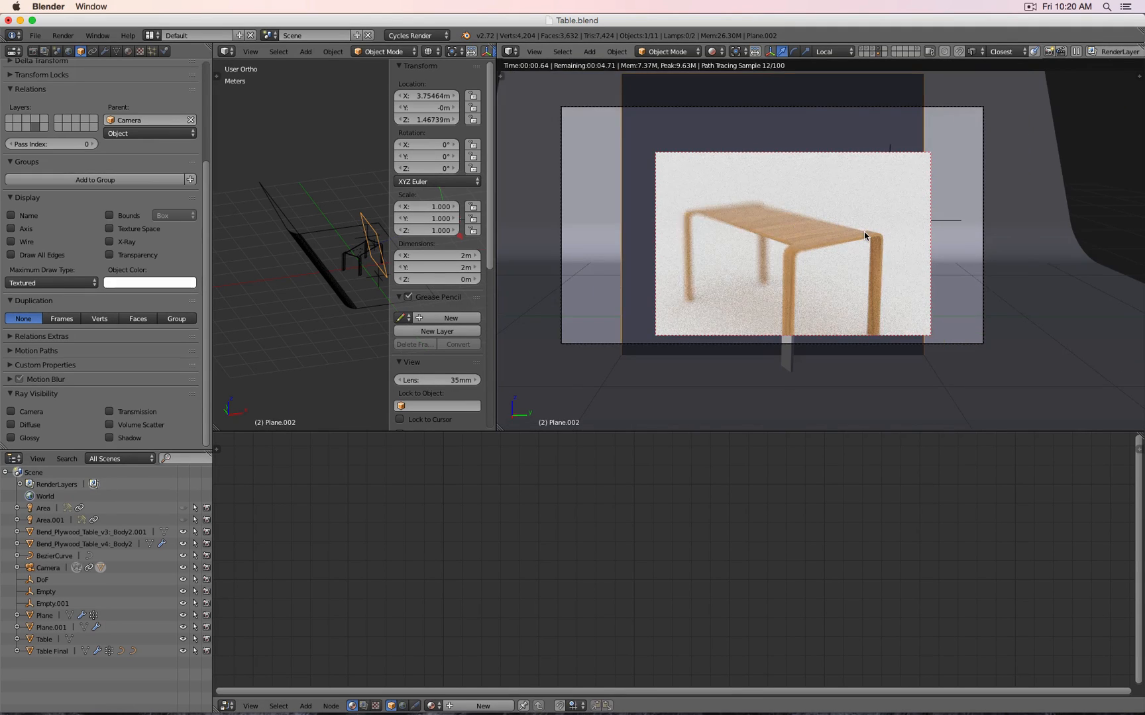
{"action": "scroll", "coordinate": [865, 233], "scroll_direction": "up", "scroll_amount": 1}
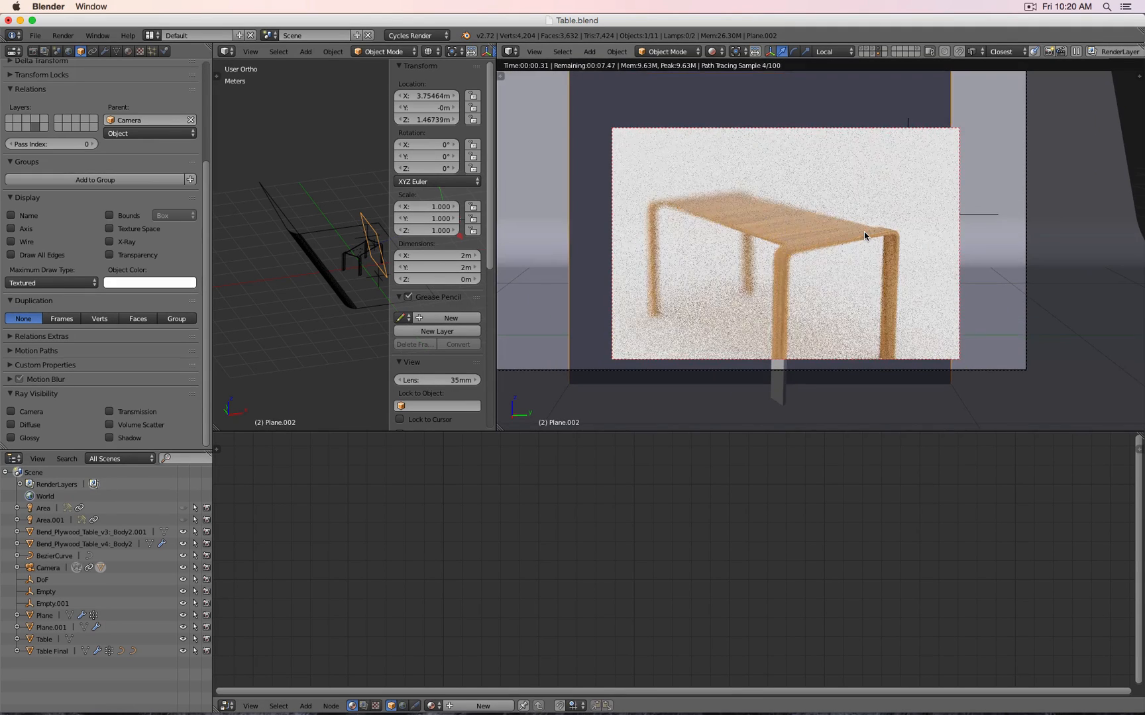
Delete the focus plane and hide the properties sidebar of the wireframe 3D view
{"action": "key", "text": "x"}
{"action": "left_click", "coordinate": [364, 213]}
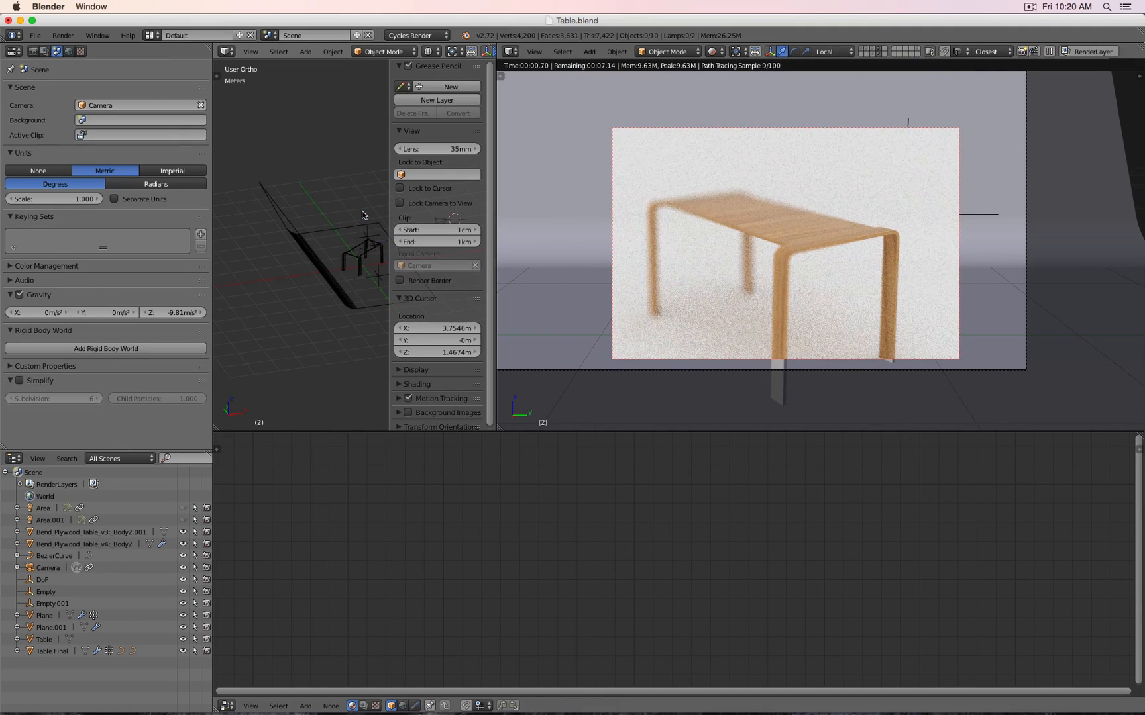
{"action": "key", "text": "n"}
Show the wireframe view from the front and move the camera slightly to reframe the table in the rendered preview
{"action": "key", "text": "KP_1"}
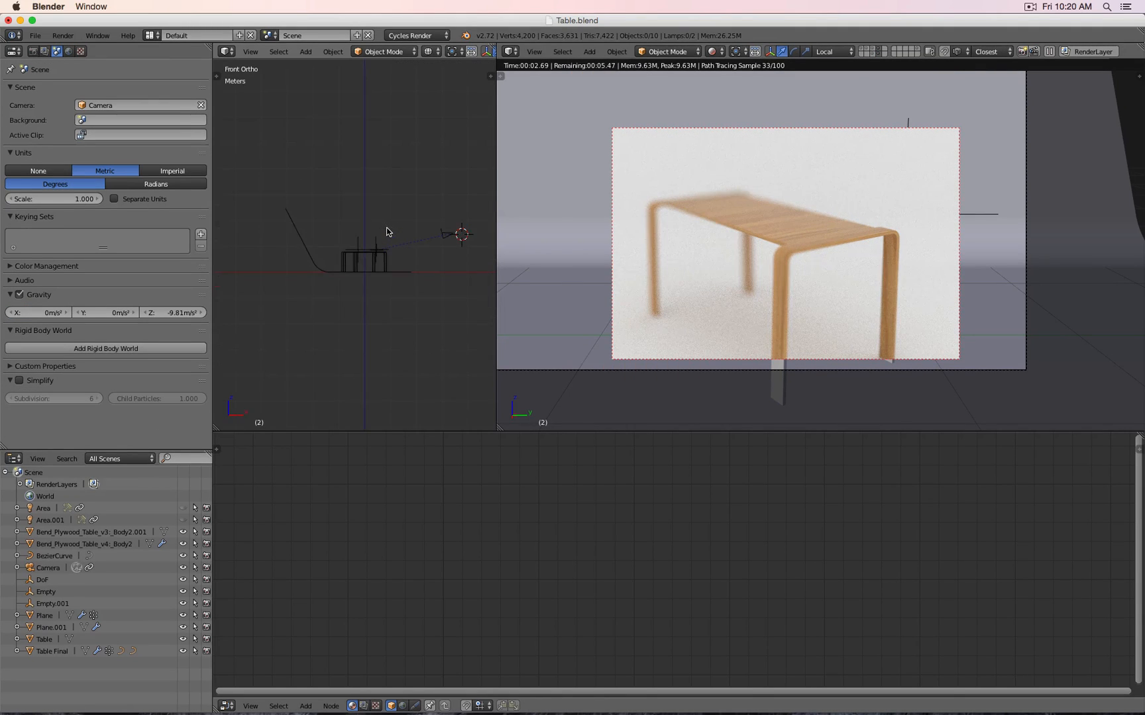
{"action": "right_click", "coordinate": [450, 234]}
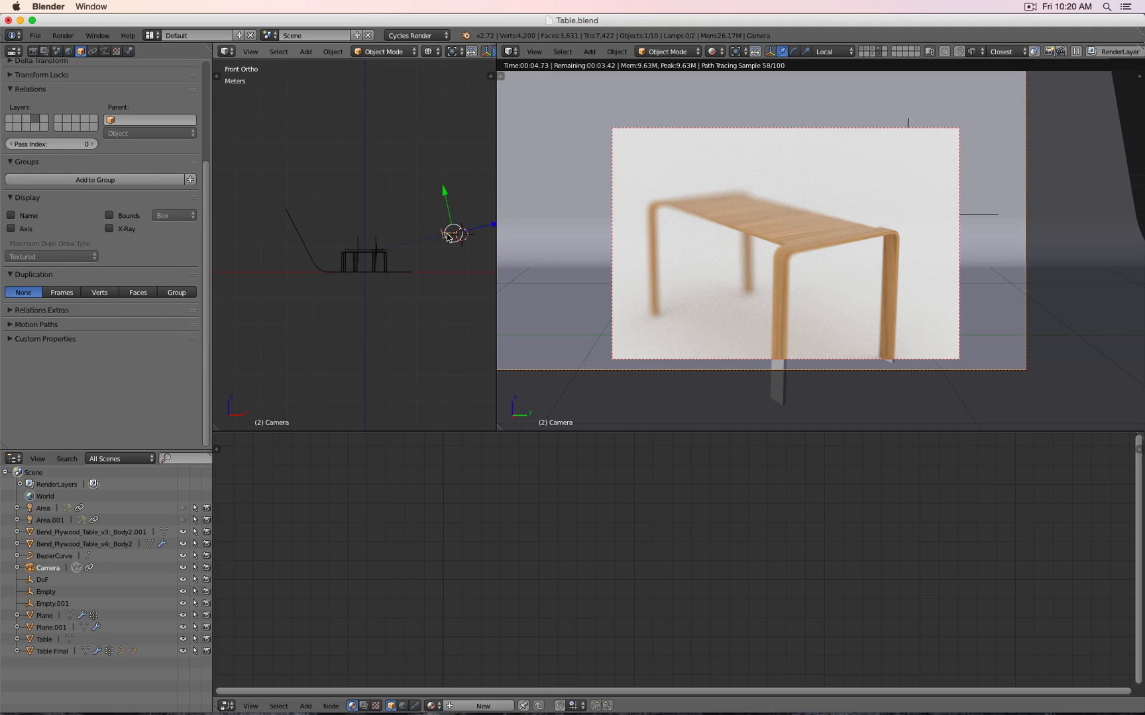
{"action": "key", "text": "g"}
{"action": "left_click", "coordinate": [461, 236]}
Reposition the DoF empty in the front wireframe view so it sits just below the tabletop near its camera-side end
{"action": "scroll", "coordinate": [410, 261], "scroll_direction": "up", "scroll_amount": 6}
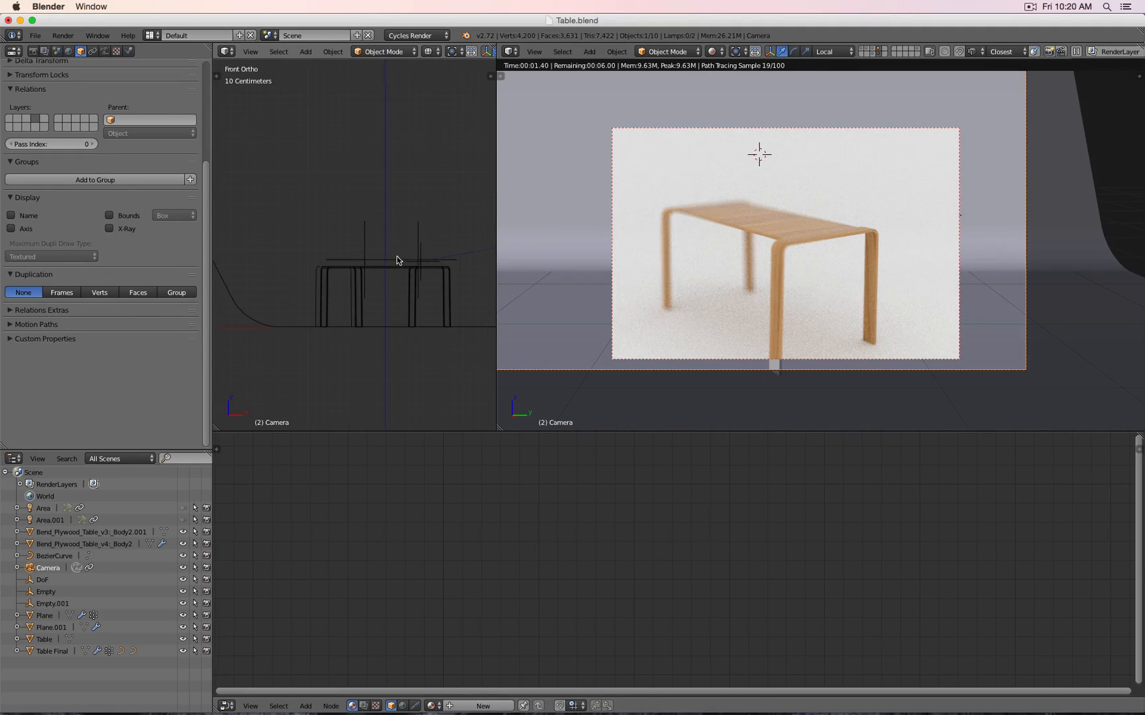
{"action": "right_click", "coordinate": [433, 256]}
{"action": "scroll", "coordinate": [425, 246], "scroll_direction": "down", "scroll_amount": 3}
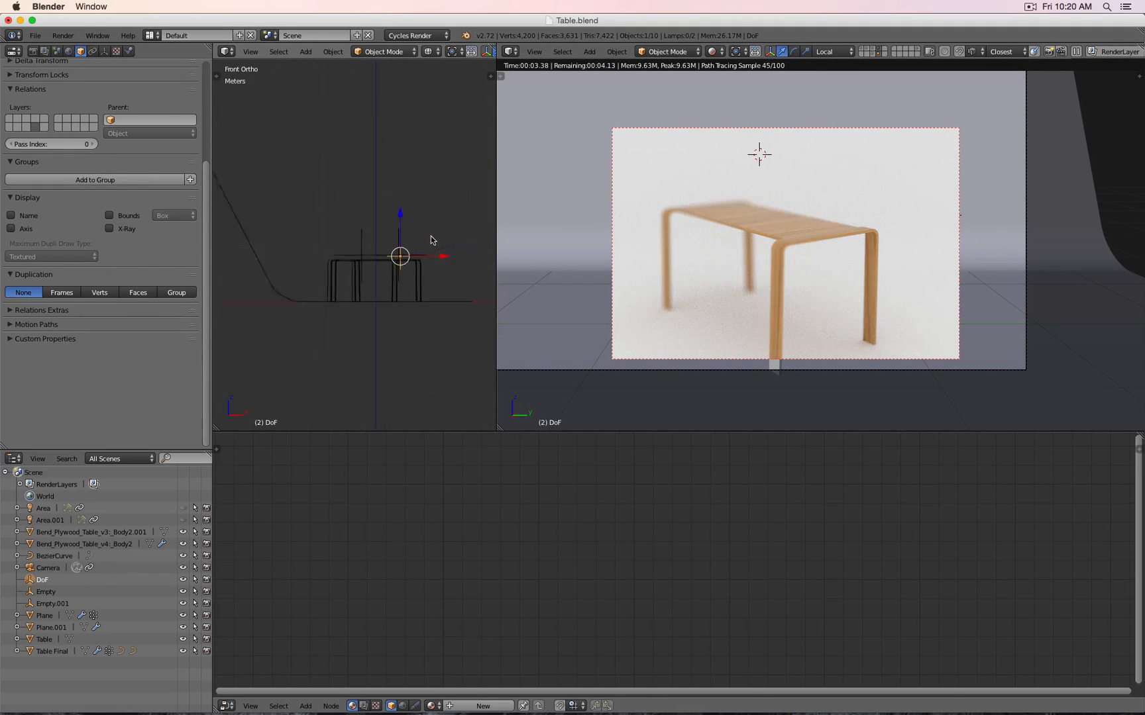
{"action": "key", "text": "g"}
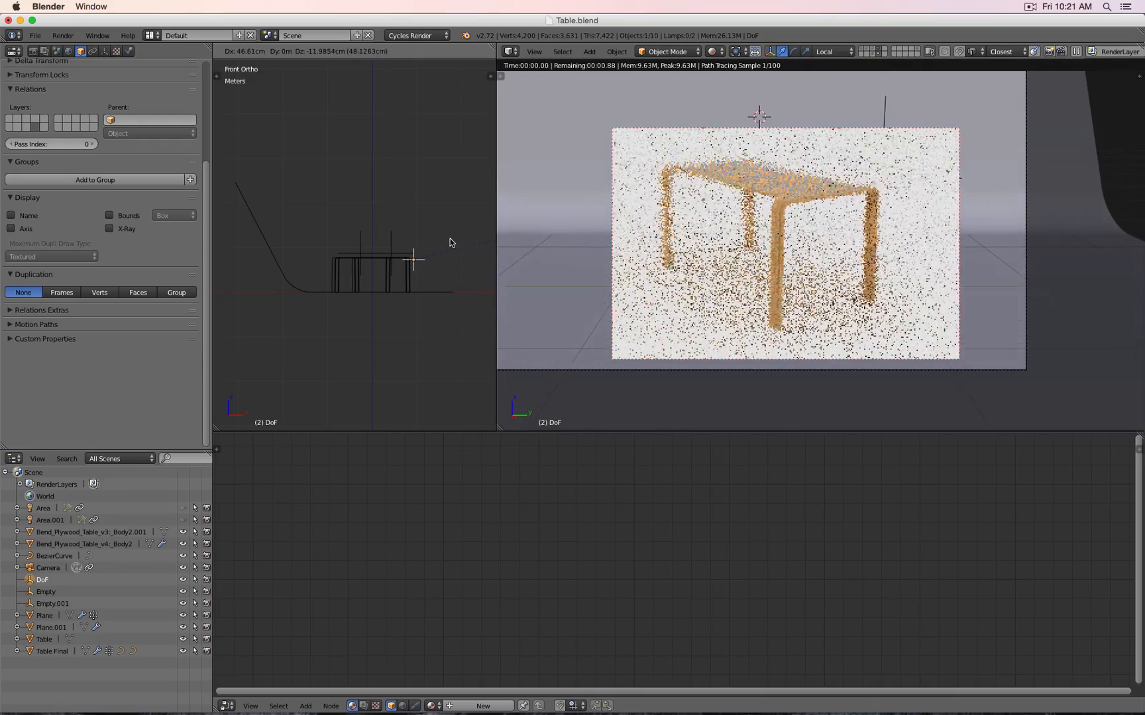
{"action": "left_click", "coordinate": [449, 241]}
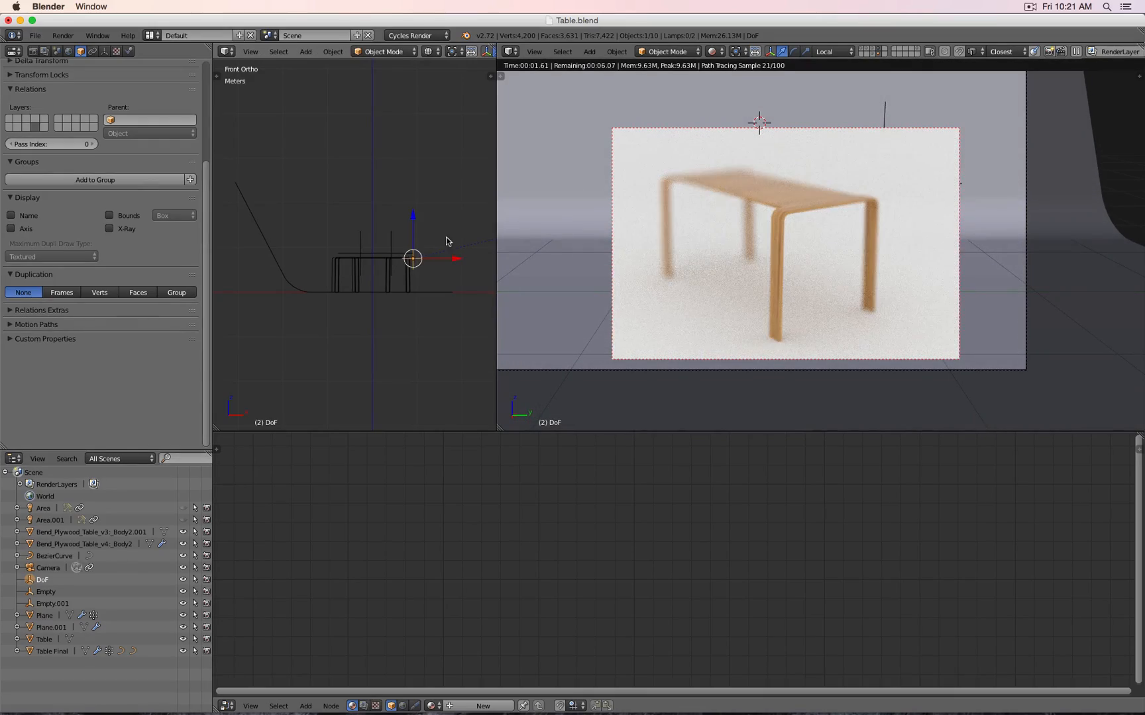
{"action": "scroll", "coordinate": [409, 250], "scroll_direction": "up", "scroll_amount": 3}
{"action": "key", "text": "g"}
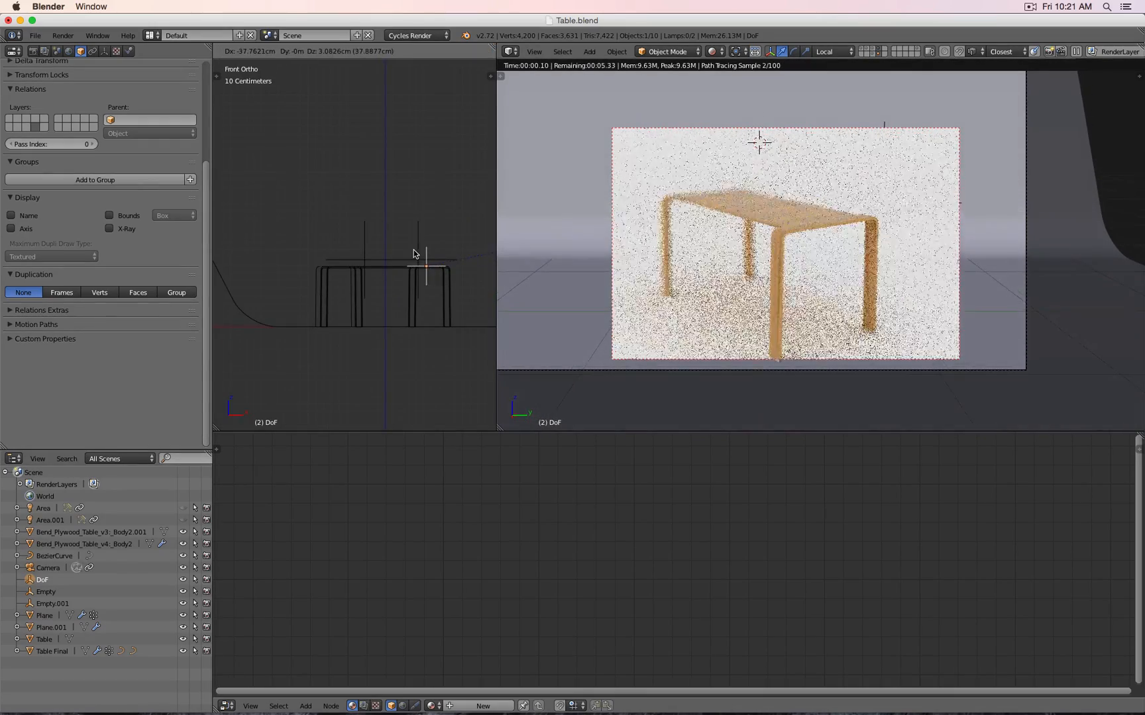
{"action": "left_click", "coordinate": [416, 261]}
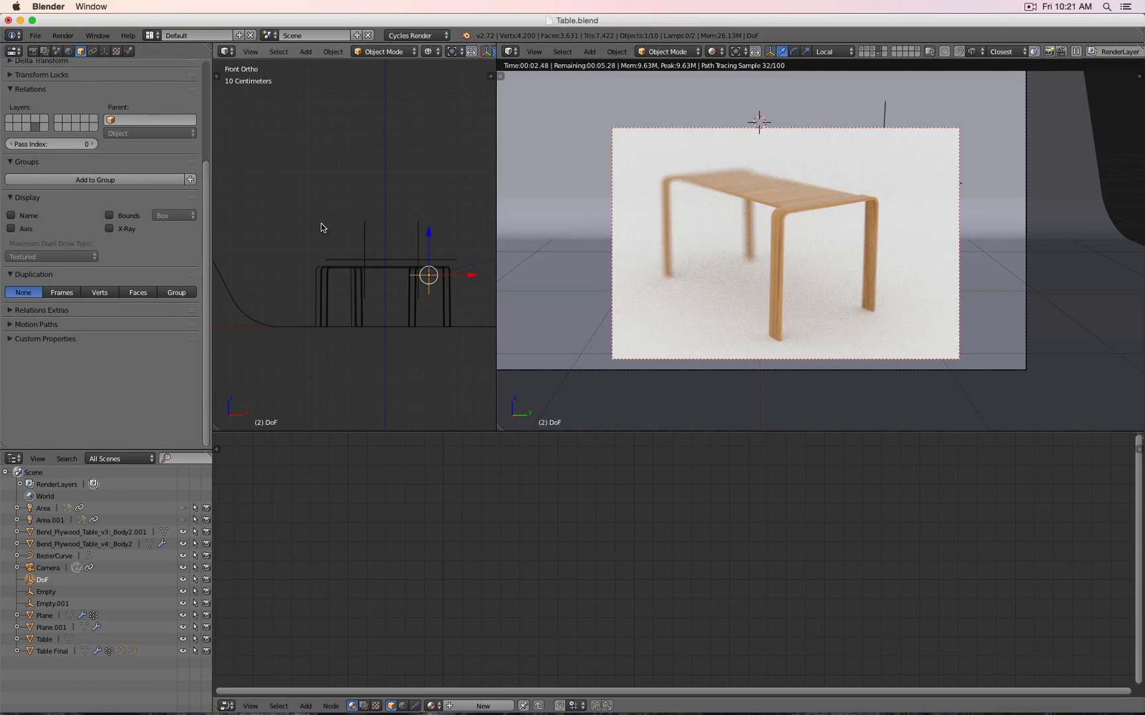
Select the camera and set its depth of field aperture size to 5 cm
{"action": "scroll", "coordinate": [325, 229], "scroll_direction": "down", "scroll_amount": 4}
{"action": "right_click", "coordinate": [482, 232]}
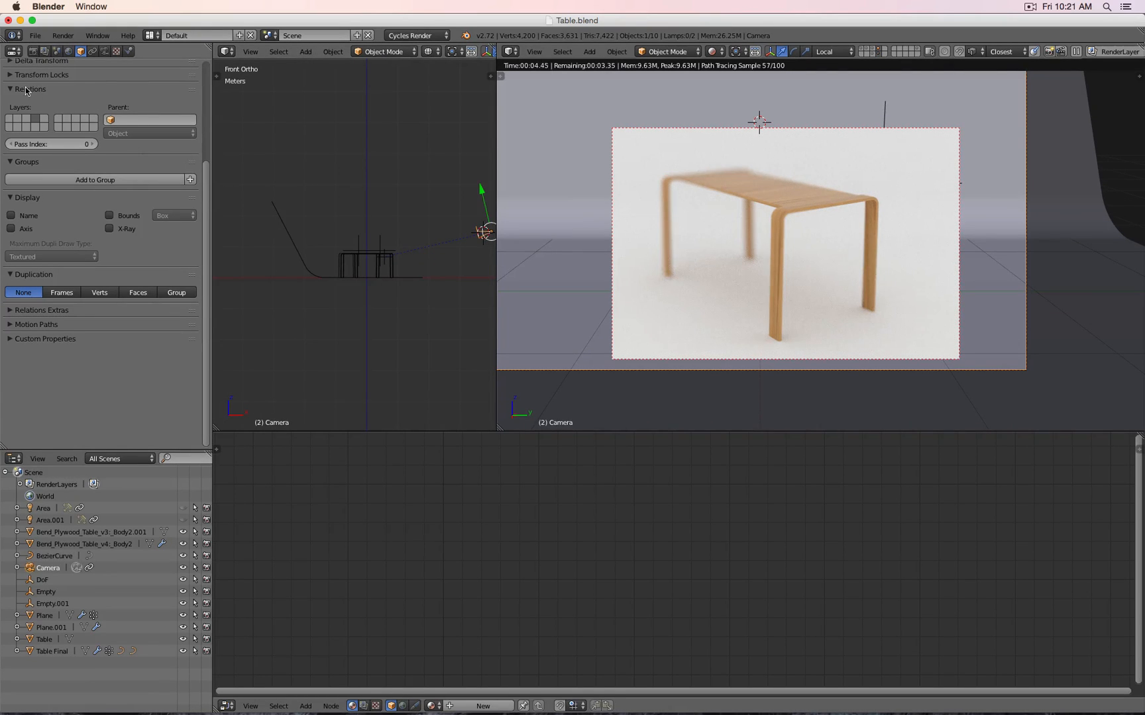
{"action": "scroll", "coordinate": [689, 178], "scroll_direction": "up", "scroll_amount": 3}
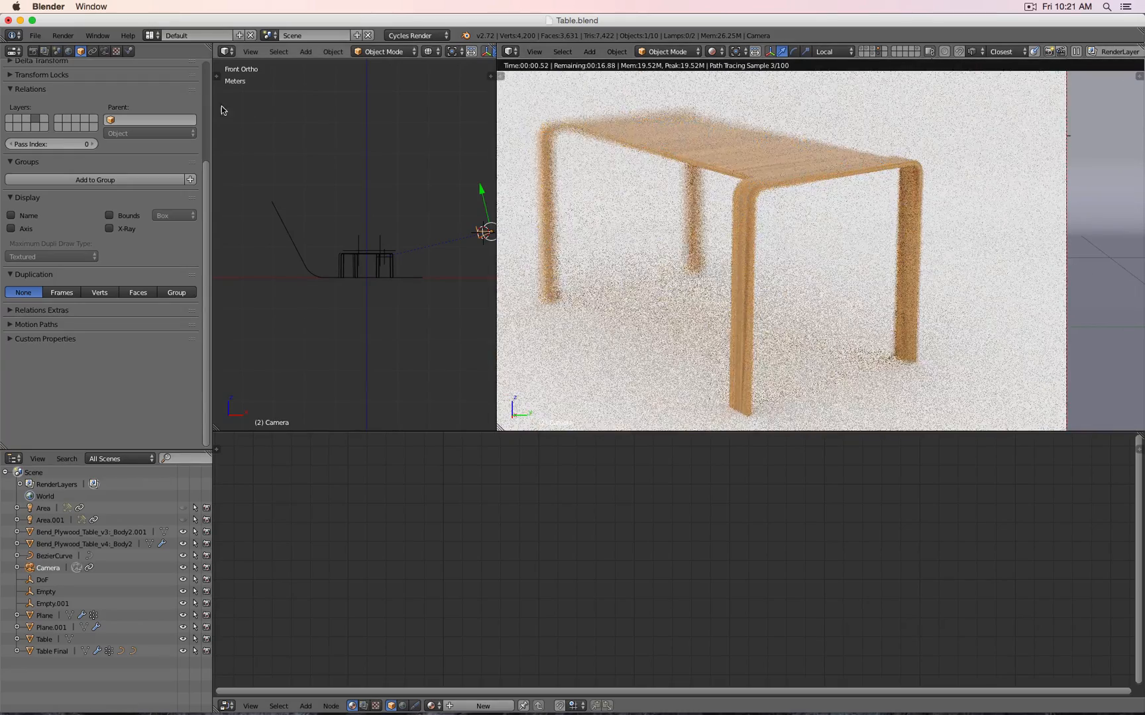
{"action": "left_click", "coordinate": [105, 52]}
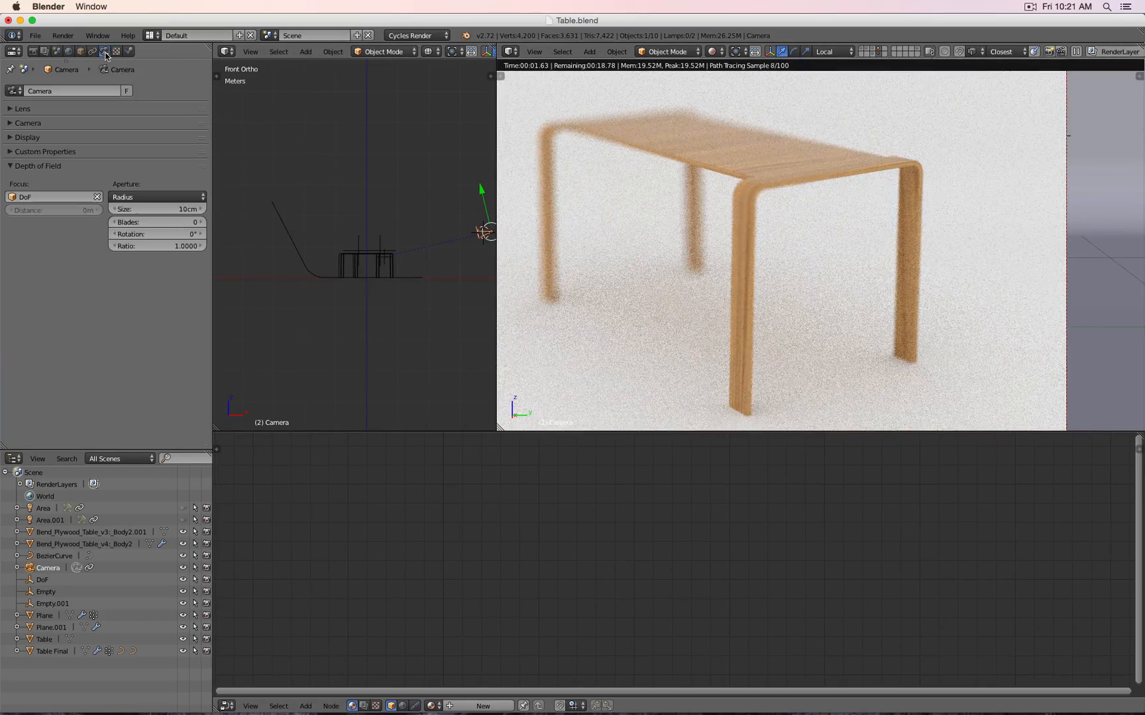
{"action": "left_click", "coordinate": [163, 208]}
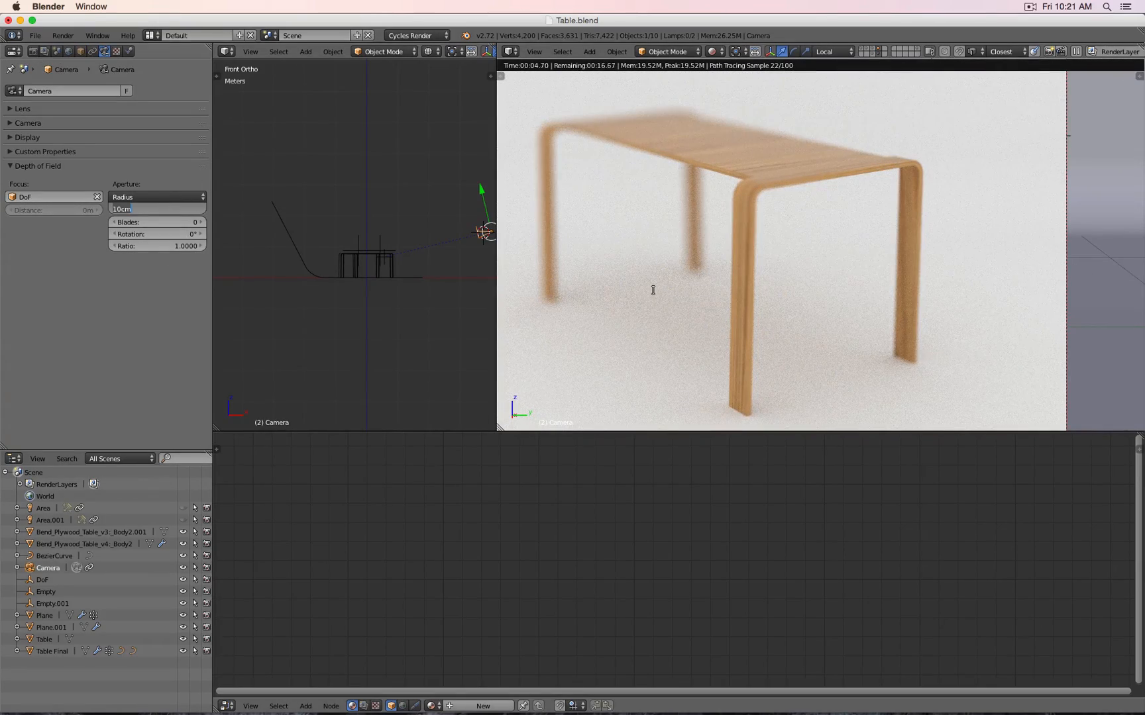
{"action": "type", "text": "5cm"}
{"action": "key", "text": "Return"}
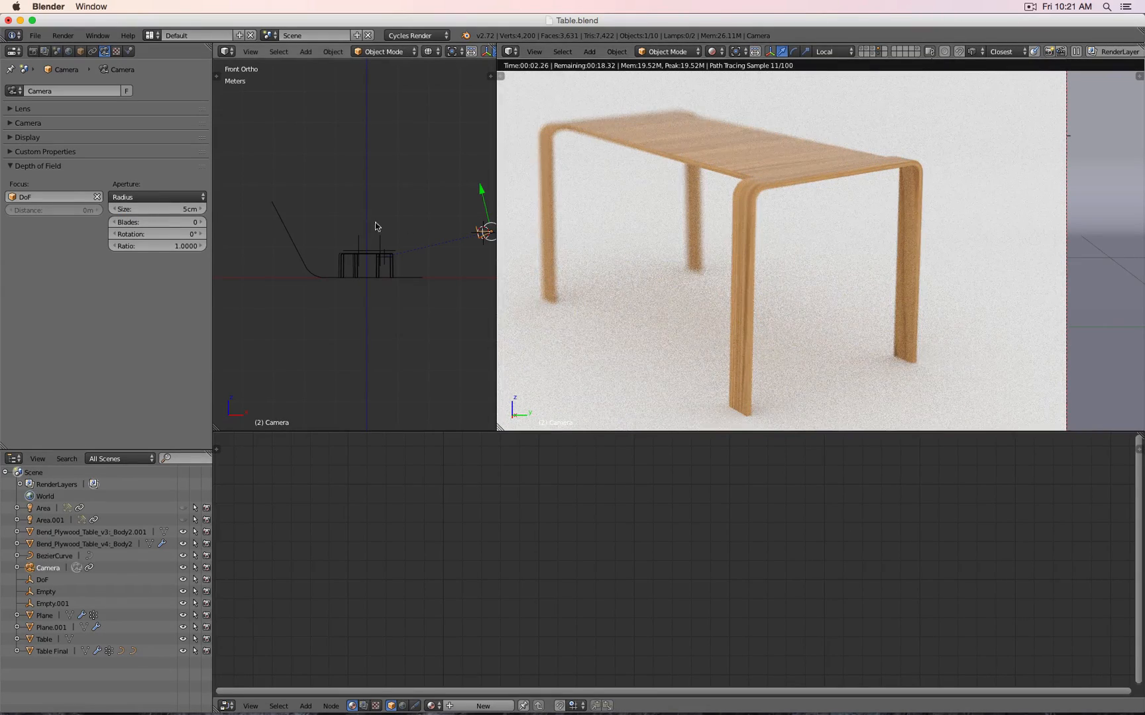
Reduce the camera's depth of field aperture size to 1 cm
{"action": "left_click", "coordinate": [156, 209]}
{"action": "type", "text": "1cm"}
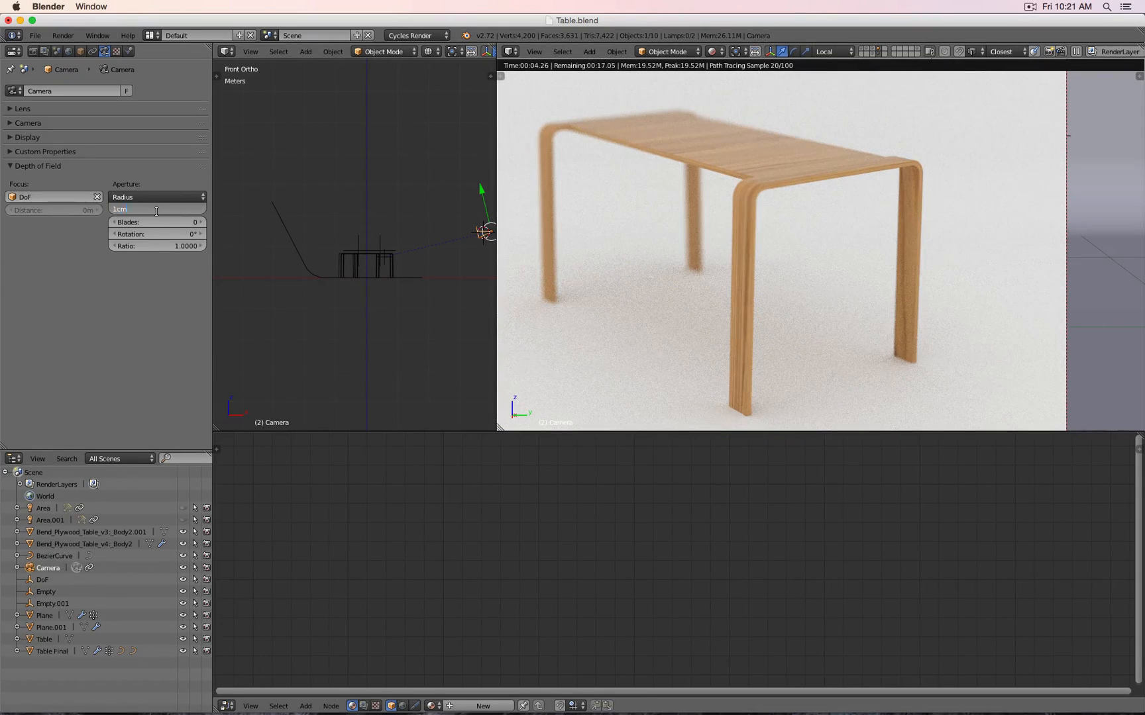
{"action": "key", "text": "Return"}
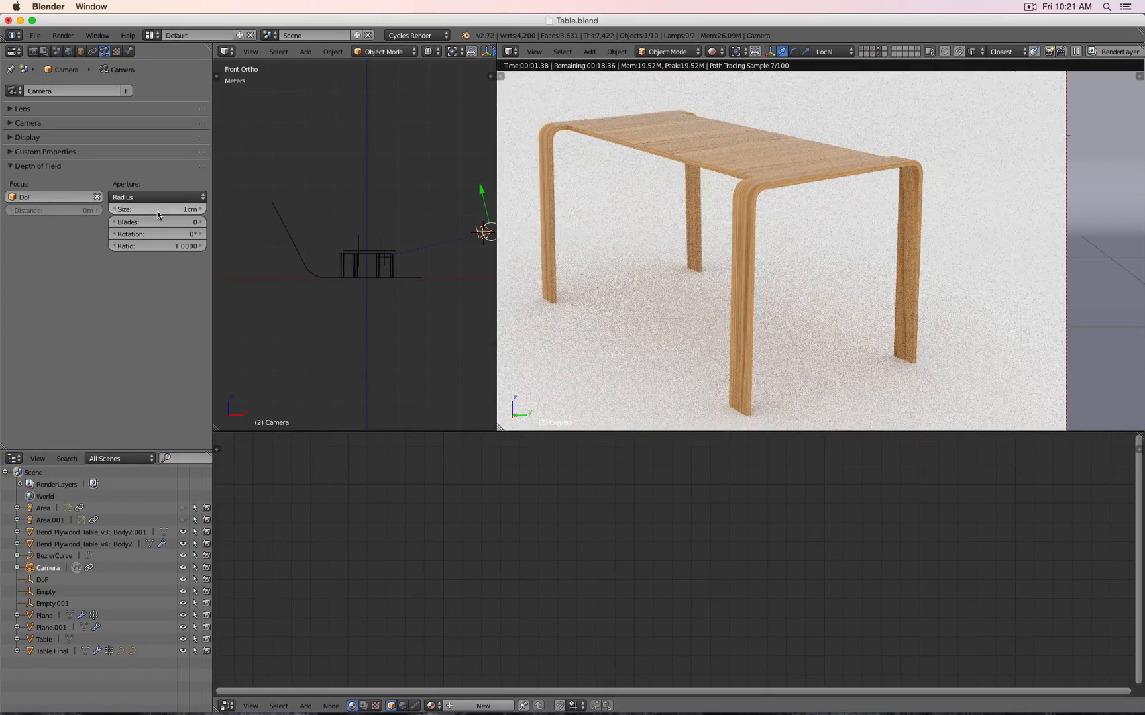
Limit the rendered preview to the foot of the table's rear leg and examine its blur up close through the camera
{"action": "scroll", "coordinate": [654, 237], "scroll_direction": "up", "scroll_amount": 1}
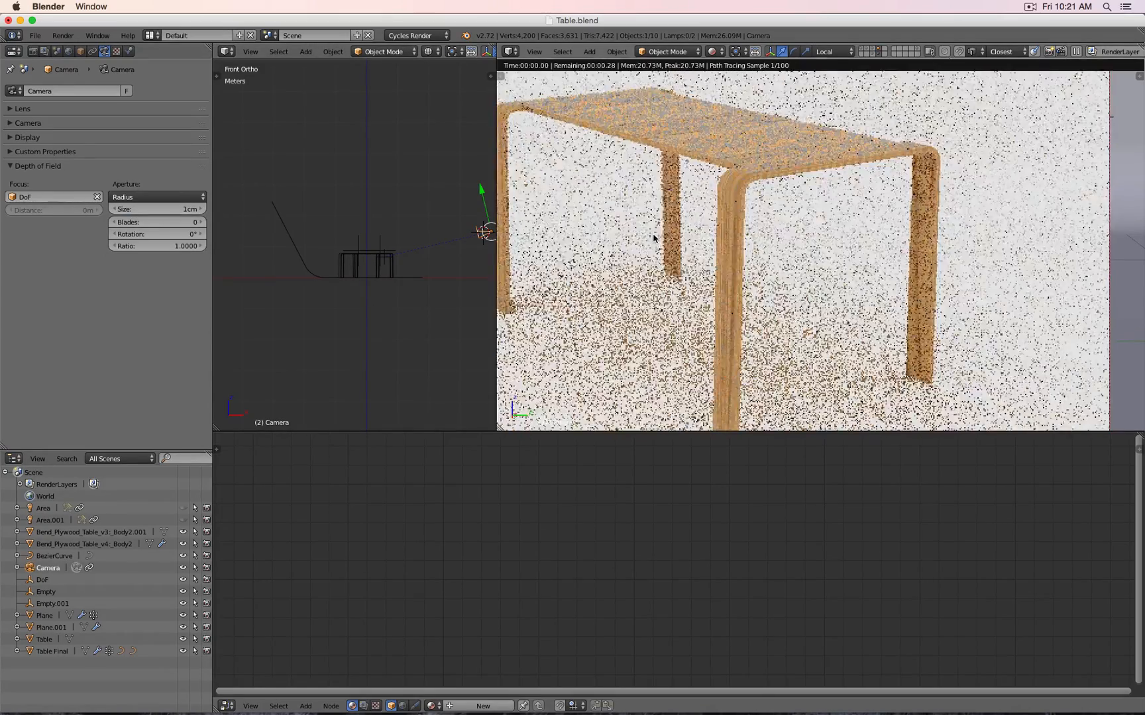
{"action": "key", "text": "shift+b"}
{"action": "left_click_drag", "start_coordinate": [632, 241], "coordinate": [695, 303]}
{"action": "middle_click_drag", "start_coordinate": [669, 269], "coordinate": [745, 270]}
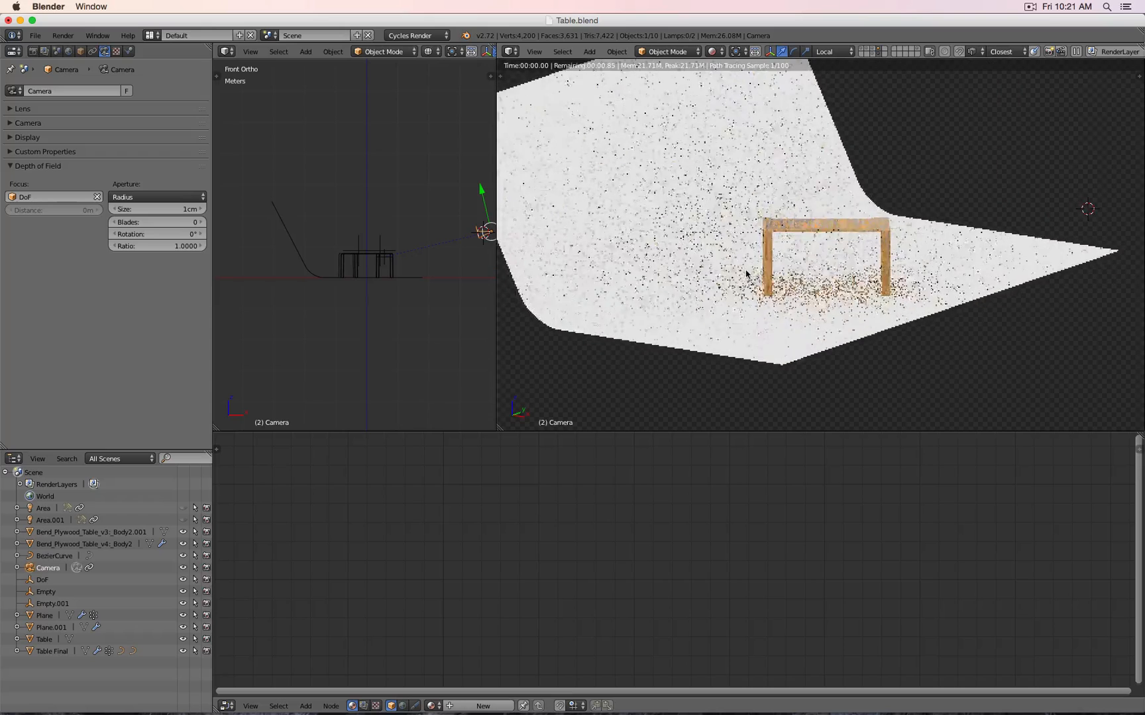
{"action": "key", "text": "KP_0"}
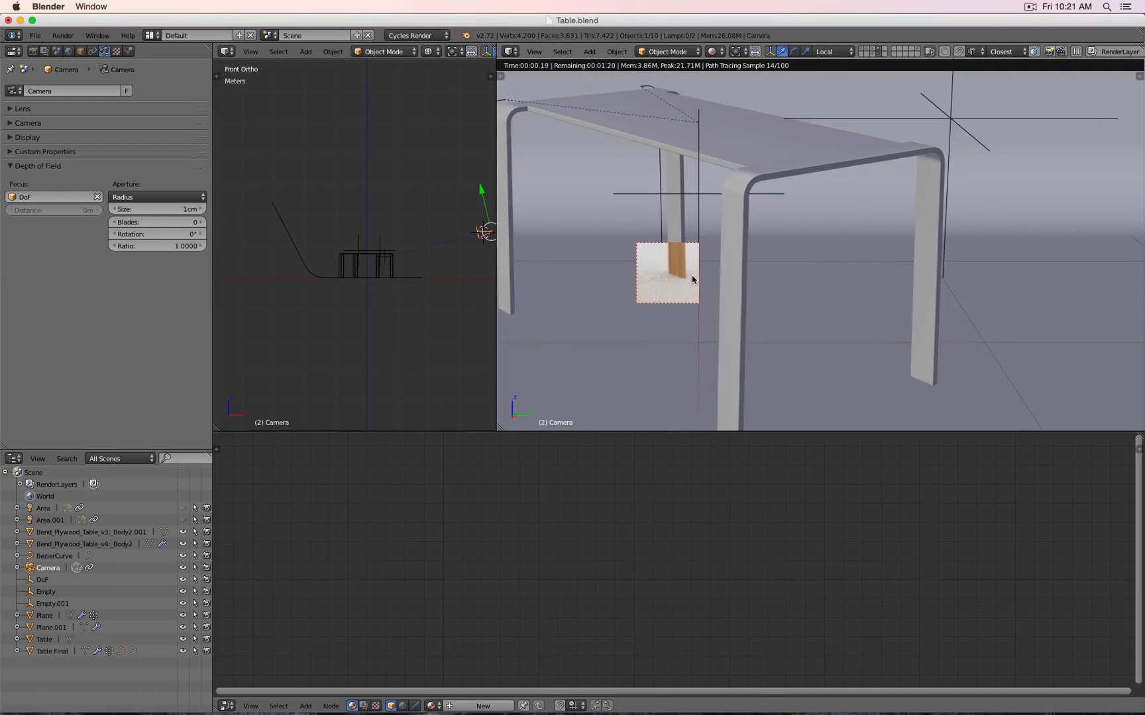
{"action": "scroll", "coordinate": [698, 271], "scroll_direction": "up", "scroll_amount": 6}
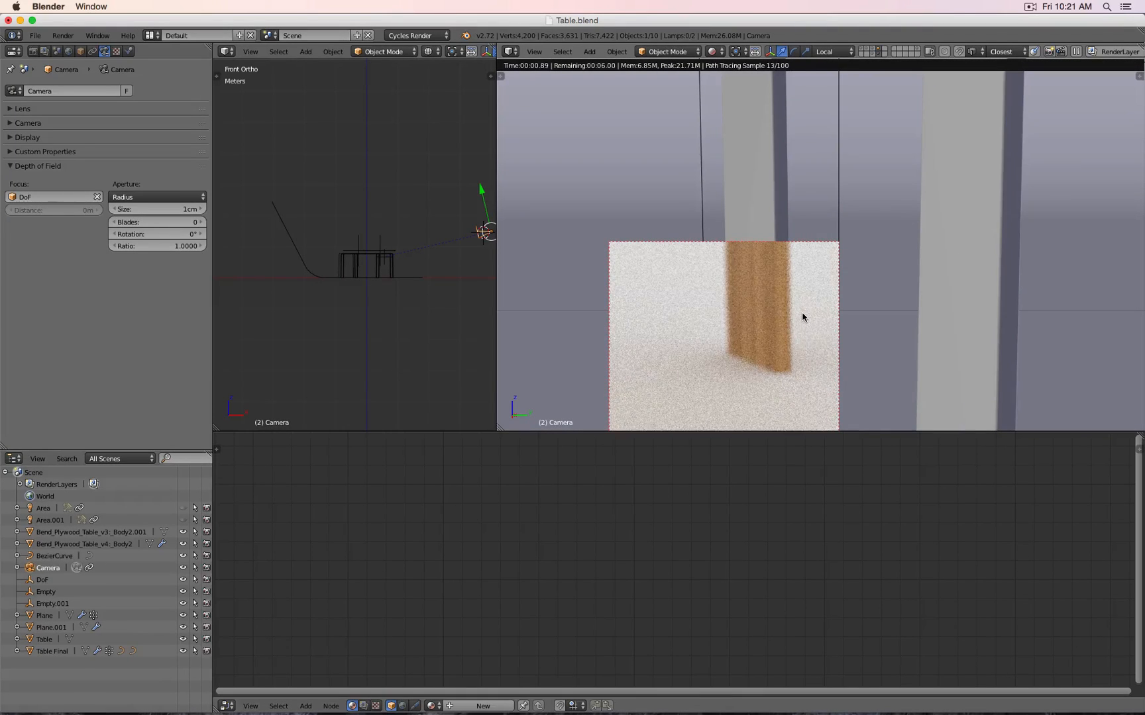
{"action": "scroll", "coordinate": [779, 300], "scroll_direction": "down", "scroll_amount": 4}
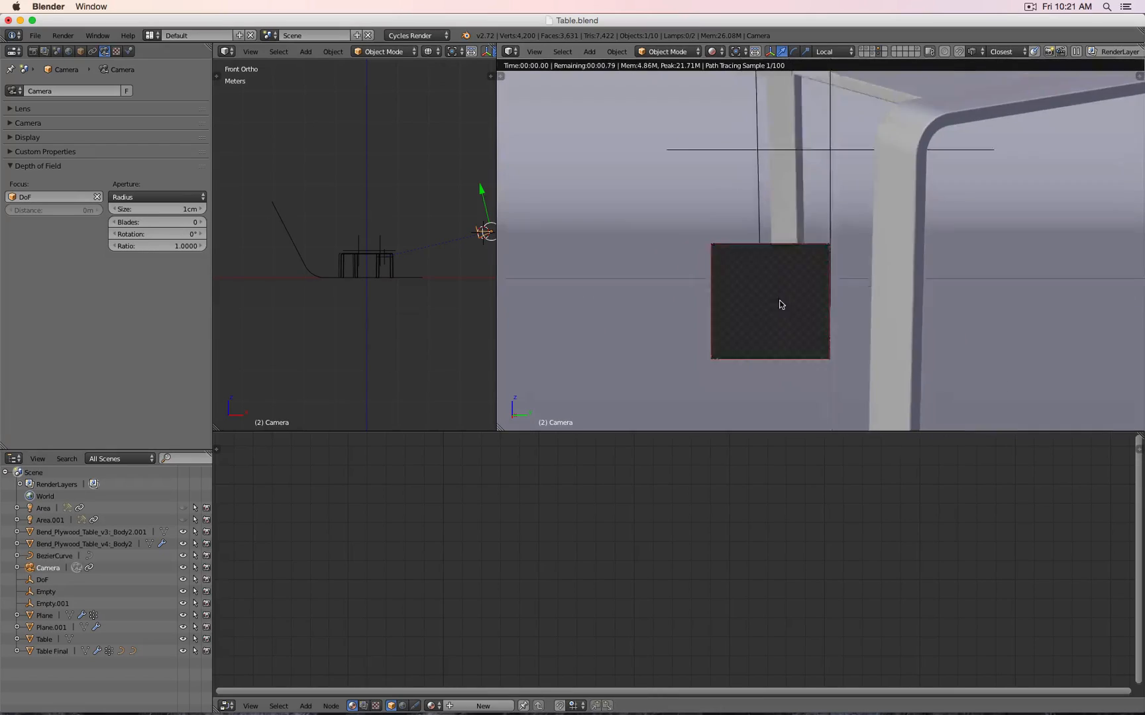
Limit the rendered preview to the tabletop's bent corners and compare the sharpness of the near corner with the far one
{"action": "scroll", "coordinate": [779, 302], "scroll_direction": "down", "scroll_amount": 4}
{"action": "key", "text": "ctrl+b"}
{"action": "left_click_drag", "start_coordinate": [839, 155], "coordinate": [911, 210]}
{"action": "scroll", "coordinate": [900, 158], "scroll_direction": "up", "scroll_amount": 4}
{"action": "scroll", "coordinate": [890, 160], "scroll_direction": "down", "scroll_amount": 7}
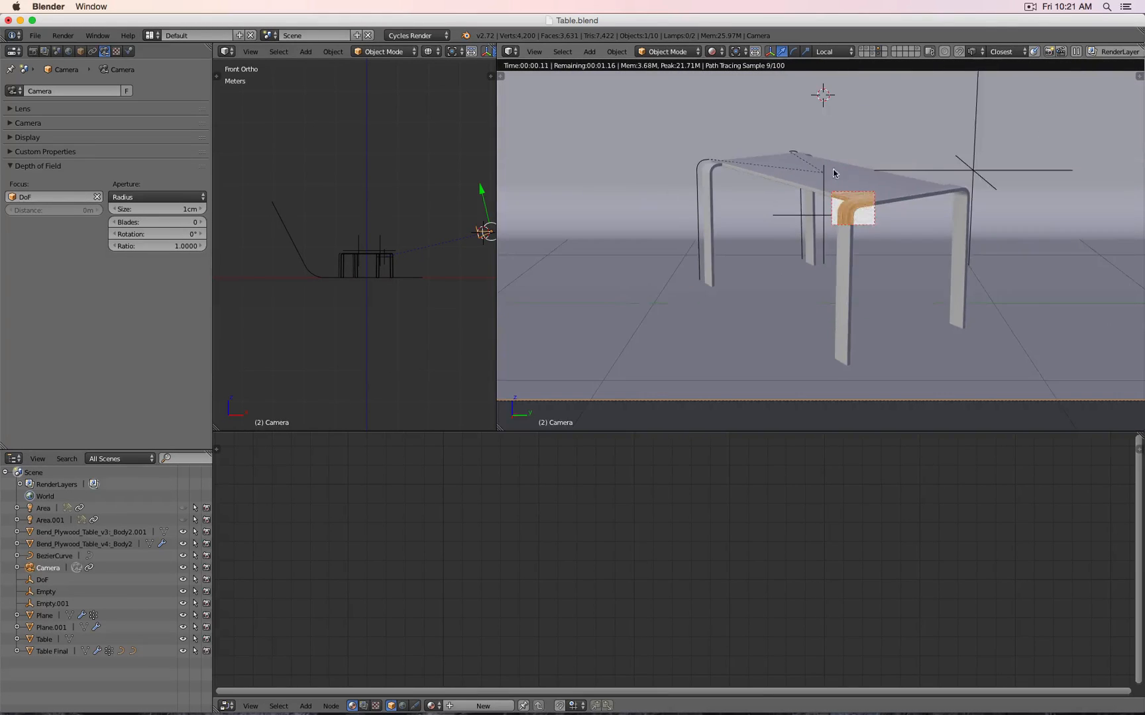
{"action": "scroll", "coordinate": [665, 136], "scroll_direction": "up", "scroll_amount": 6}
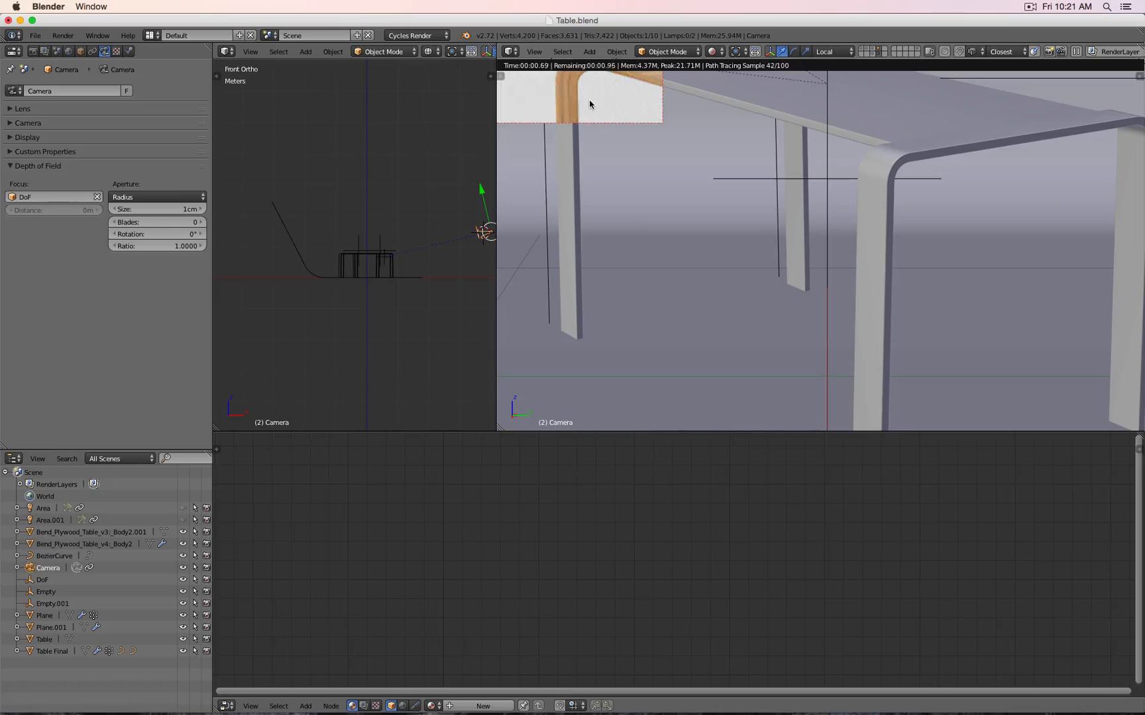
{"action": "middle_click_drag", "start_coordinate": [611, 94], "coordinate": [787, 256]}
{"action": "key", "text": "KP_0"}
{"action": "scroll", "coordinate": [728, 197], "scroll_direction": "up", "scroll_amount": 4}
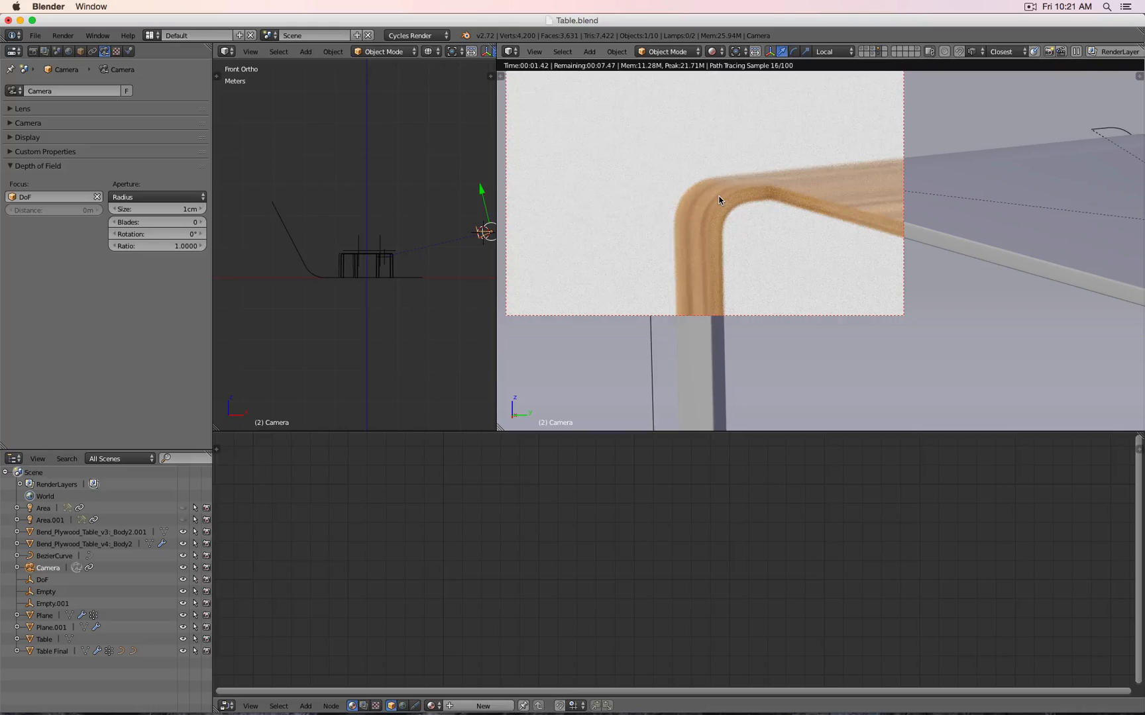
Set the camera's depth of field aperture size to 5 mm
{"action": "left_click", "coordinate": [163, 208]}
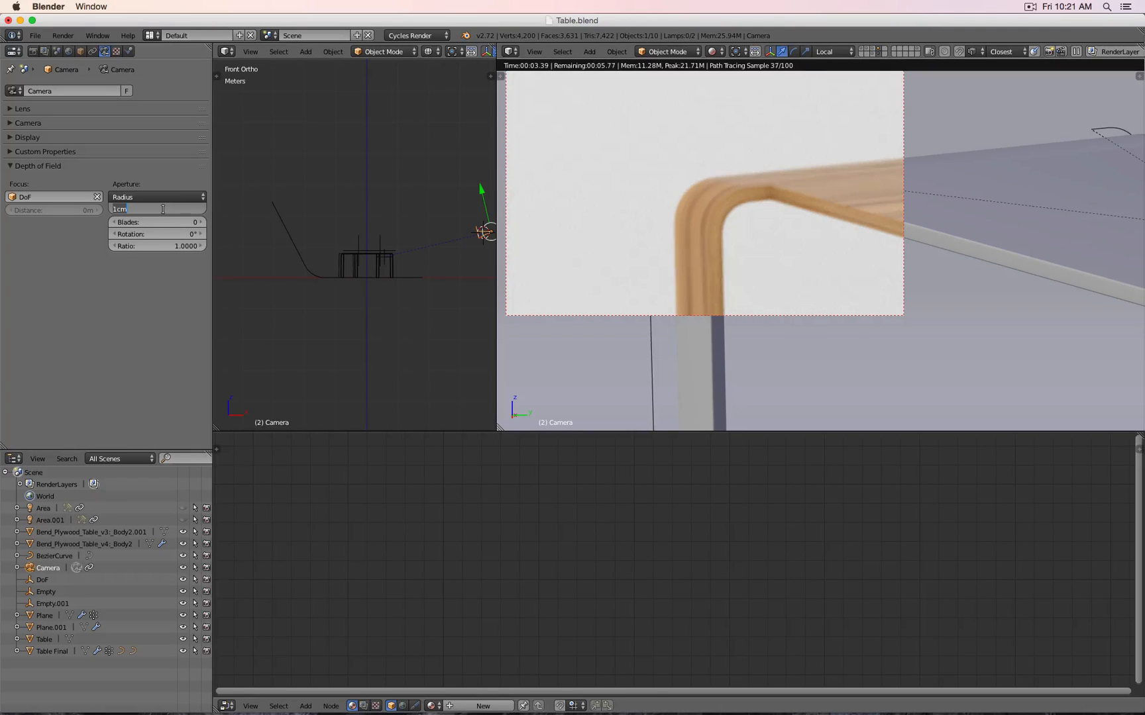
{"action": "type", "text": "5mm"}
{"action": "key", "text": "Return"}
Draw a render border around the whole table in the camera view to preview its depth of field
{"action": "scroll", "coordinate": [741, 211], "scroll_direction": "down", "scroll_amount": 6}
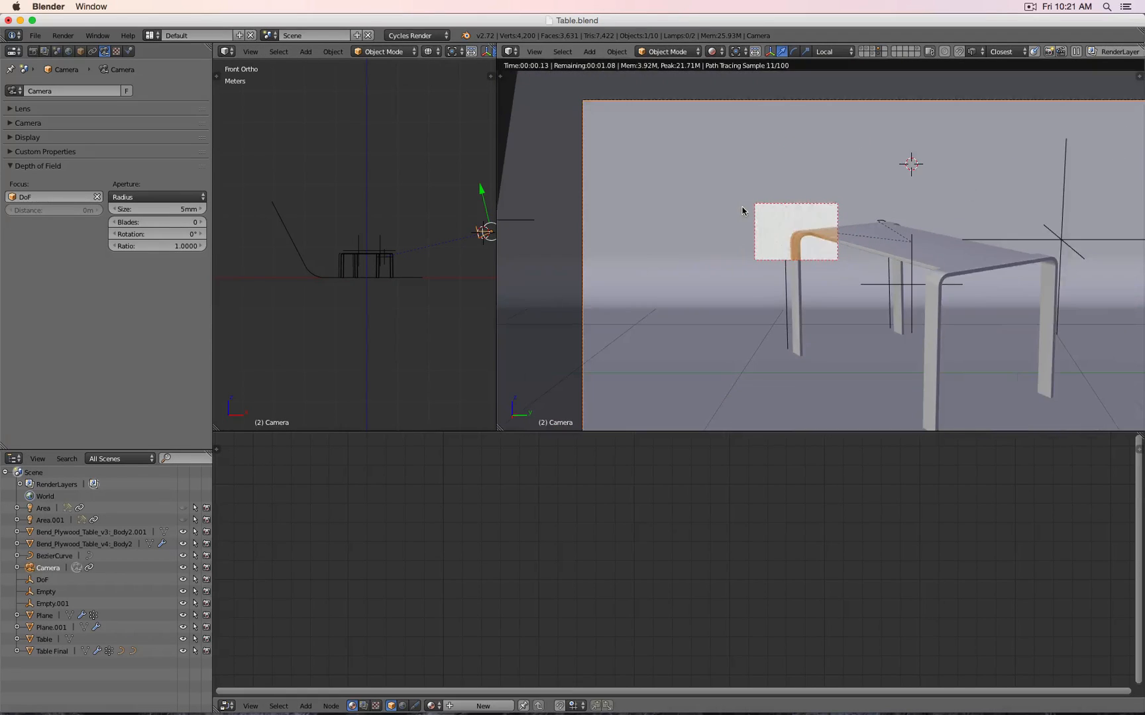
{"action": "scroll", "coordinate": [725, 165], "scroll_direction": "down", "scroll_amount": 5}
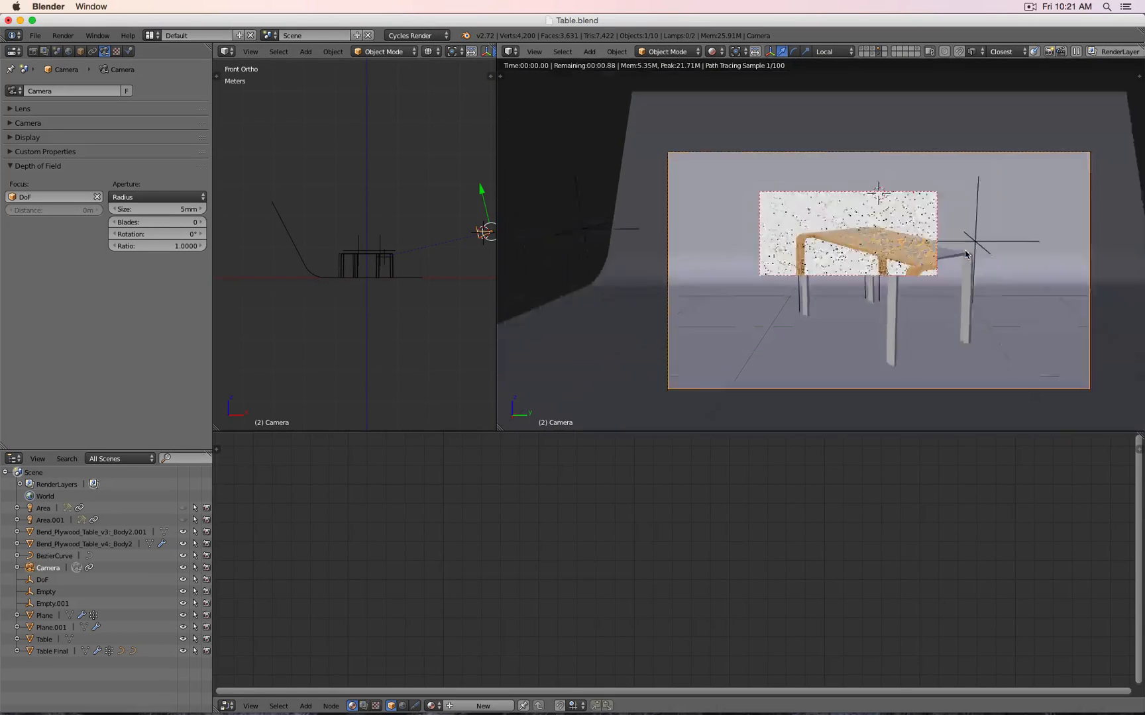
{"action": "key", "text": "ctrl+b"}
{"action": "left_click_drag", "start_coordinate": [805, 233], "coordinate": [889, 298]}
{"action": "scroll", "coordinate": [895, 292], "scroll_direction": "up", "scroll_amount": 6}
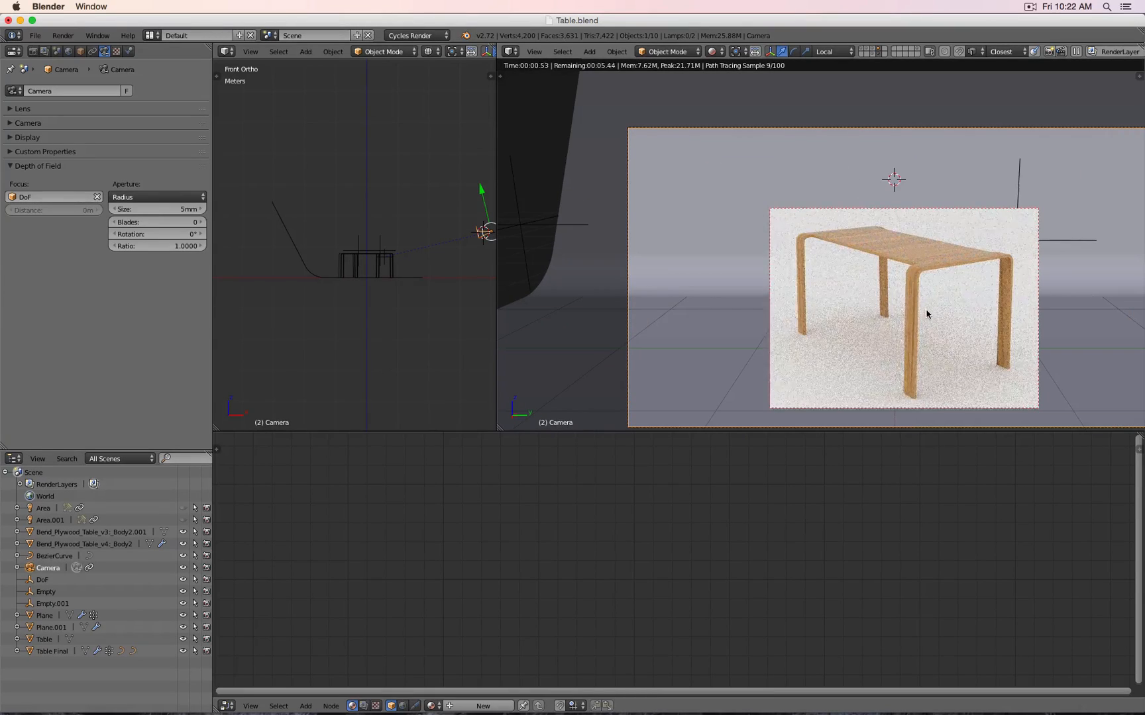
Try an aperture size of 10 cm for the camera's depth of field
{"action": "scroll", "coordinate": [928, 315], "scroll_direction": "up", "scroll_amount": 5}
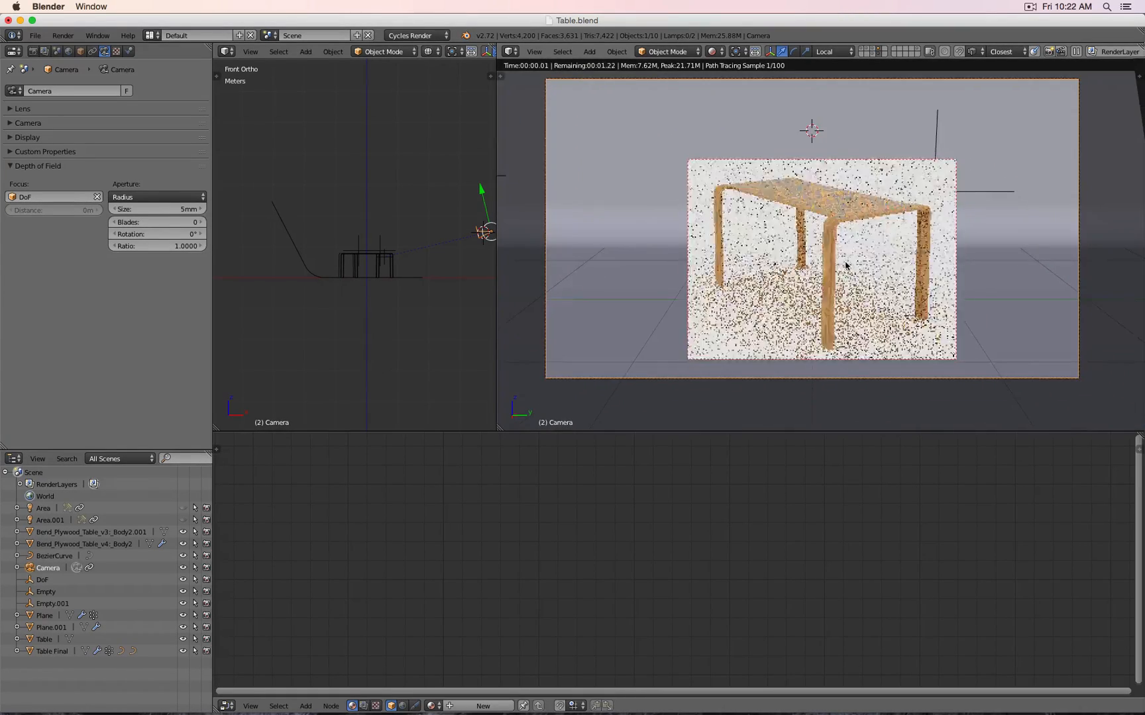
{"action": "left_click", "coordinate": [143, 208]}
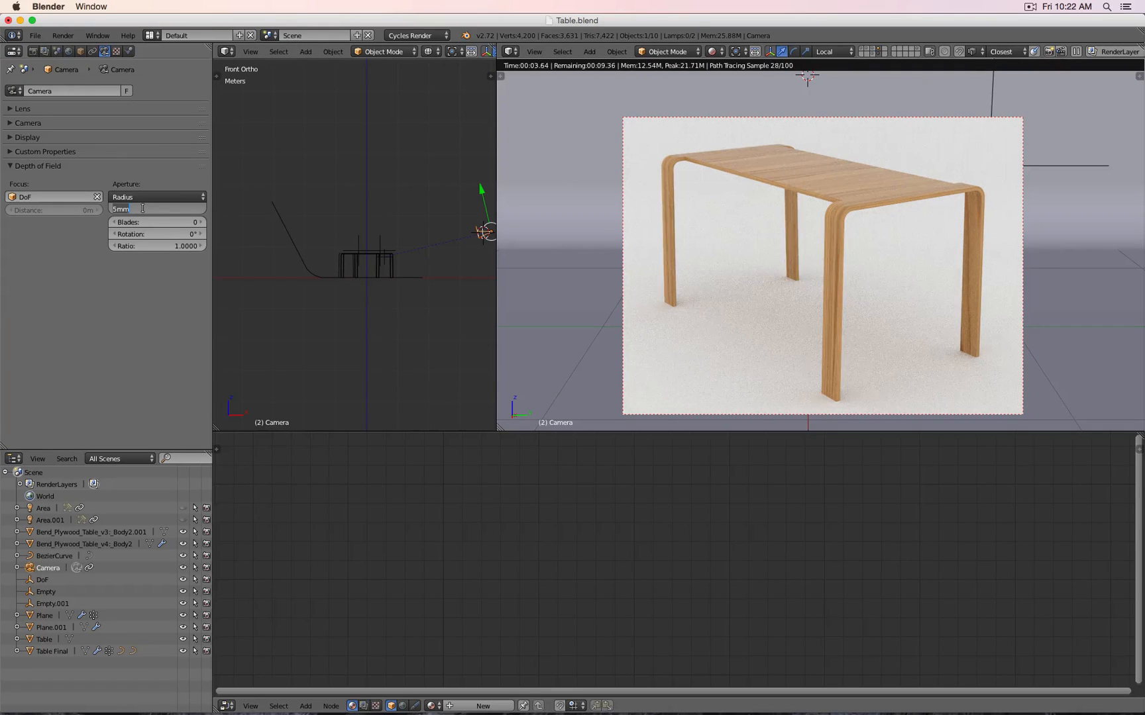
{"action": "type", "text": "10cm"}
{"action": "key", "text": "Return"}
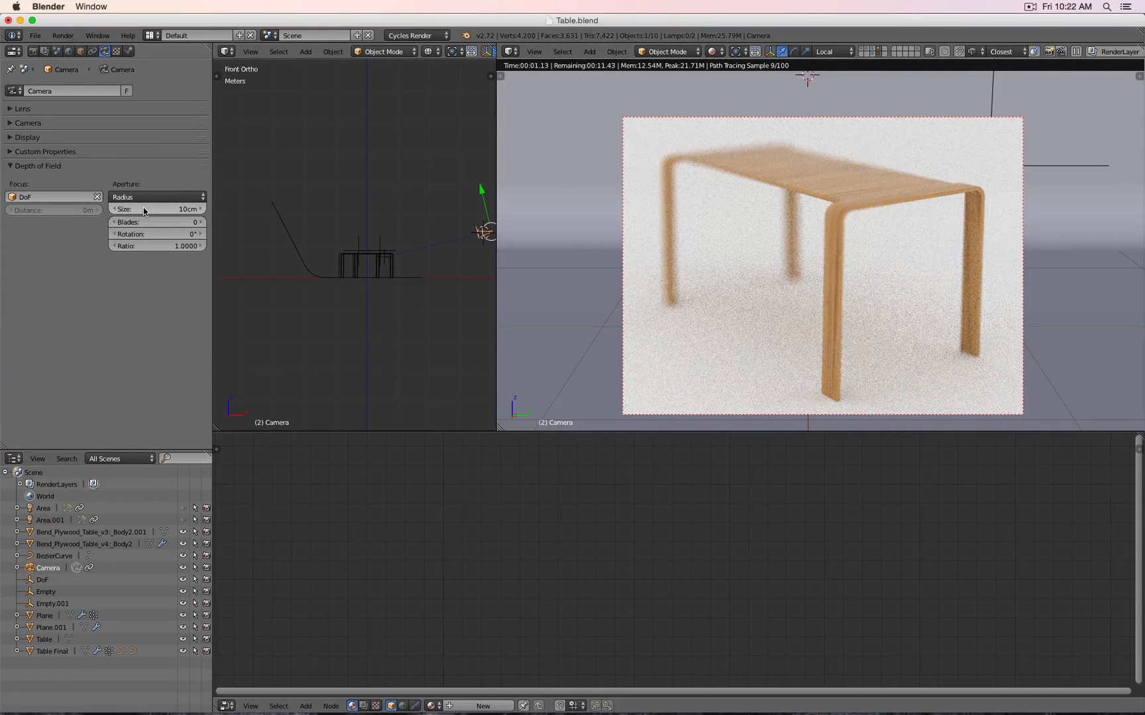
Set the aperture size of the camera's depth of field to 1 cm
{"action": "left_click", "coordinate": [143, 207]}
{"action": "type", "text": "1cm"}
{"action": "key", "text": "Return"}
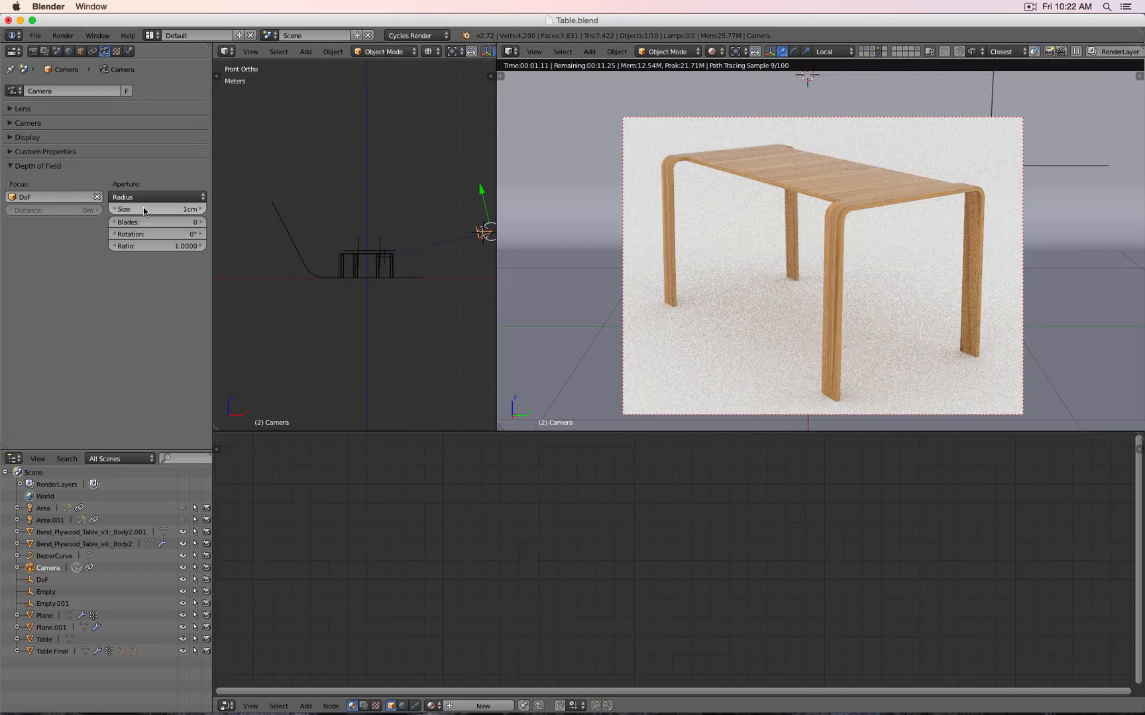
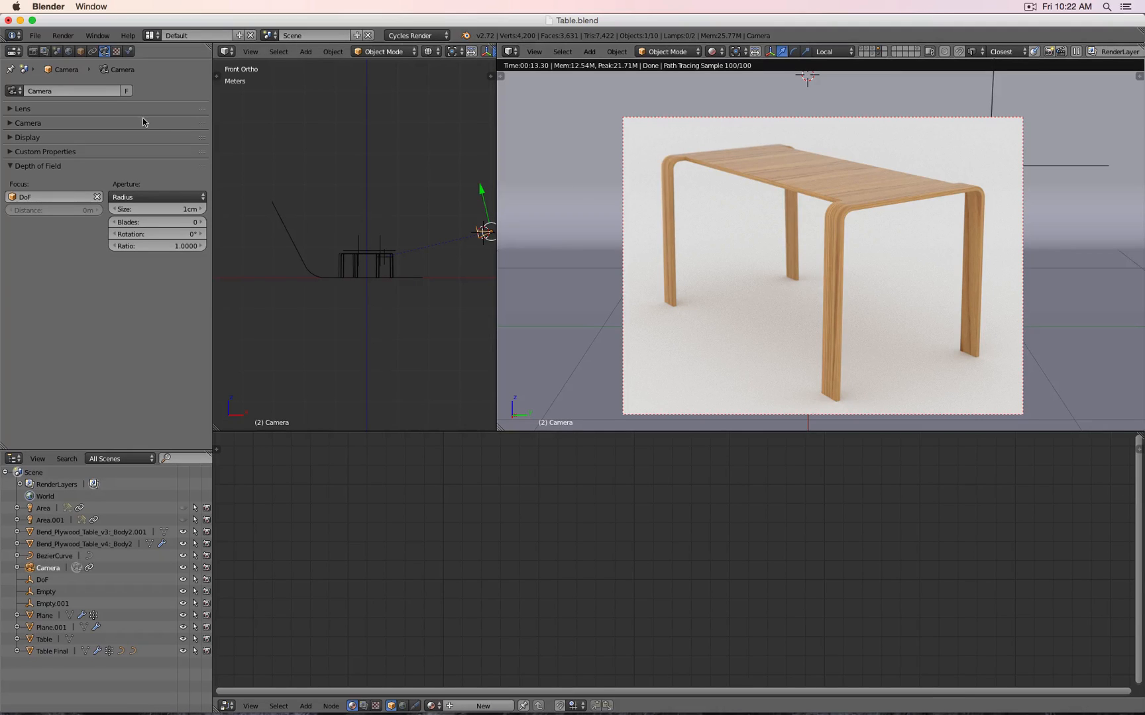
Enable Use Curves in the scene's Color Management settings
{"action": "left_click", "coordinate": [44, 51]}
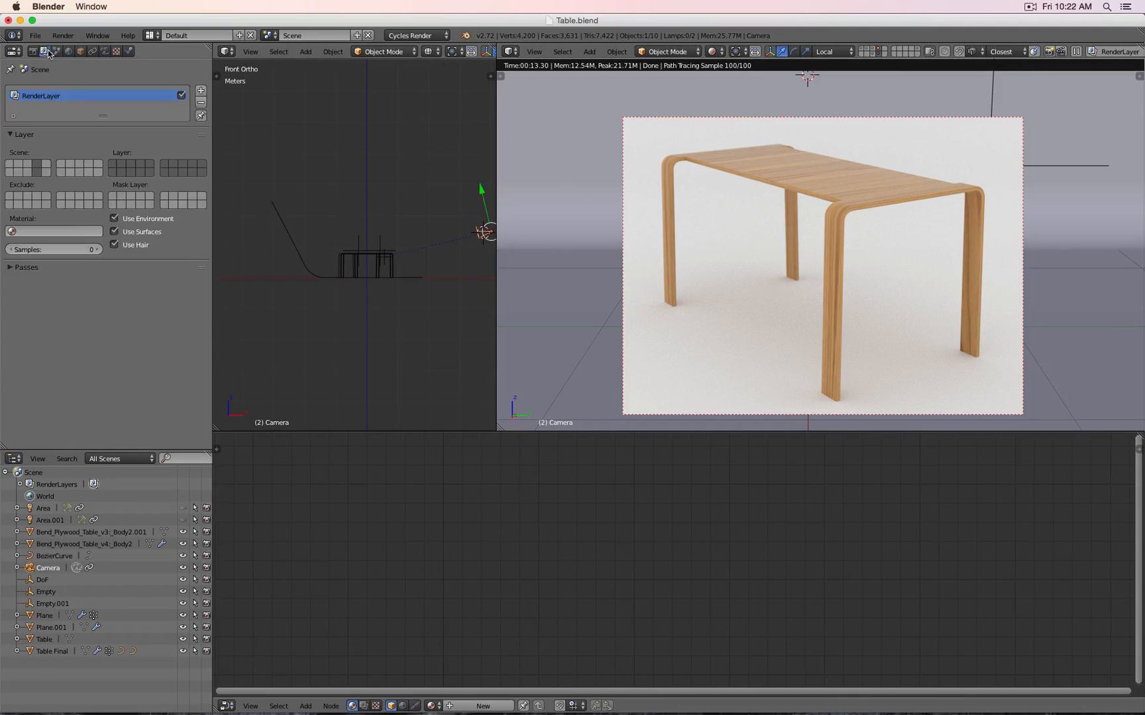
{"action": "left_click", "coordinate": [56, 51]}
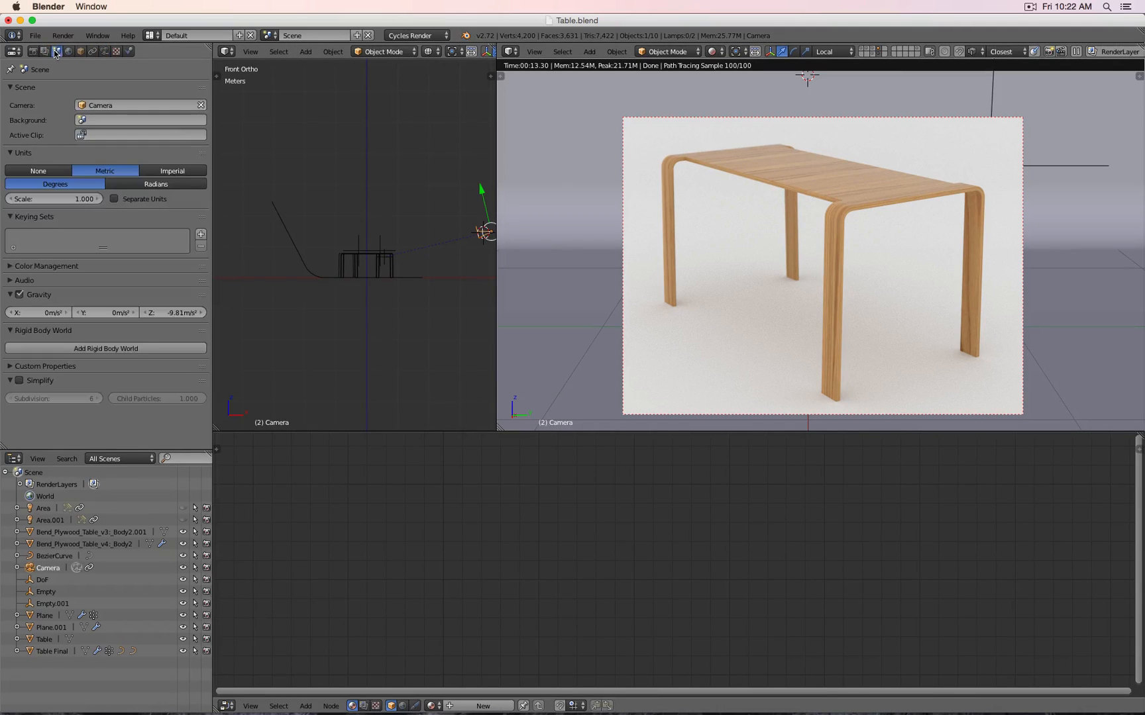
{"action": "left_click", "coordinate": [6, 264]}
{"action": "scroll", "coordinate": [60, 272], "scroll_direction": "down", "scroll_amount": 1}
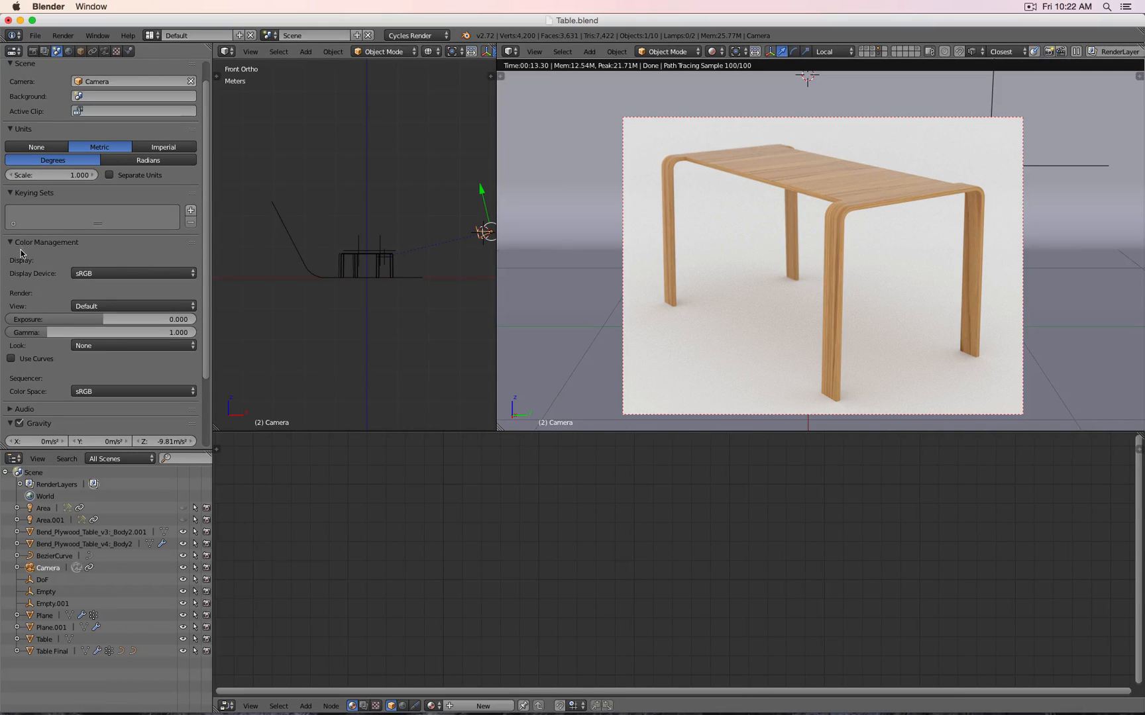
{"action": "scroll", "coordinate": [25, 255], "scroll_direction": "down", "scroll_amount": 2}
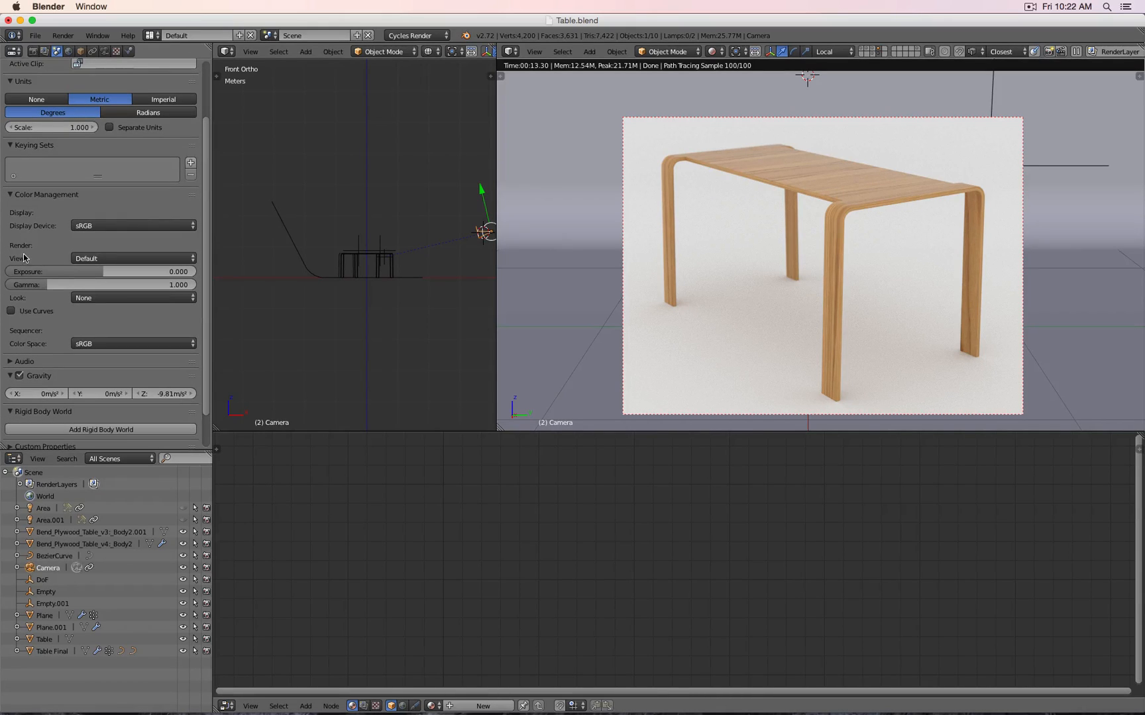
{"action": "left_click", "coordinate": [12, 310]}
{"action": "scroll", "coordinate": [82, 379], "scroll_direction": "down", "scroll_amount": 3}
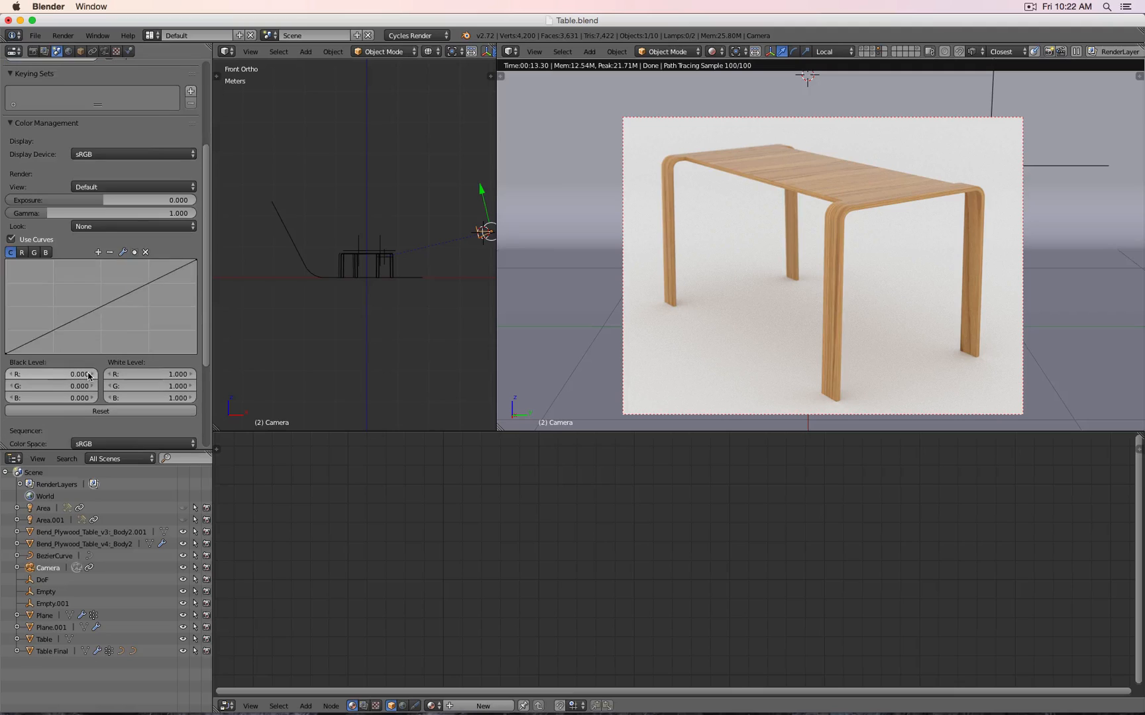
Shape the combined colour curve into an S-curve with points at about X 0.28, Y 0.21 and X 0.74, Y 0.81
{"action": "left_click", "coordinate": [101, 306]}
{"action": "left_click_drag", "start_coordinate": [101, 307], "coordinate": [140, 283]}
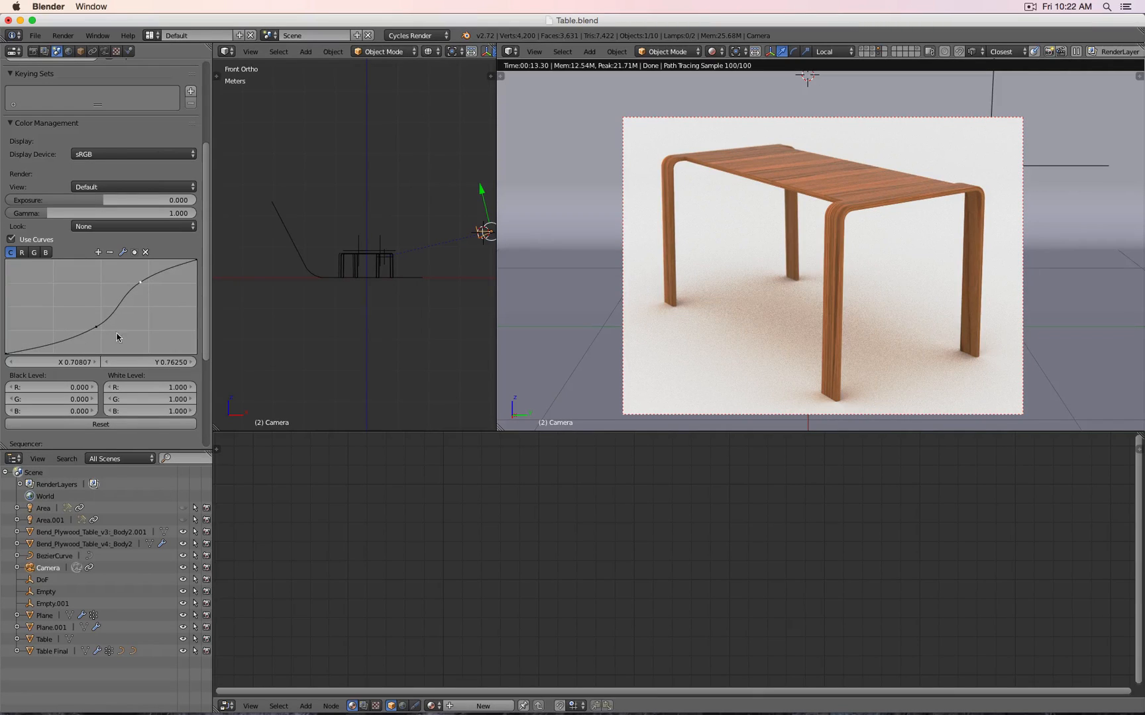
{"action": "left_click_drag", "start_coordinate": [97, 329], "coordinate": [61, 335]}
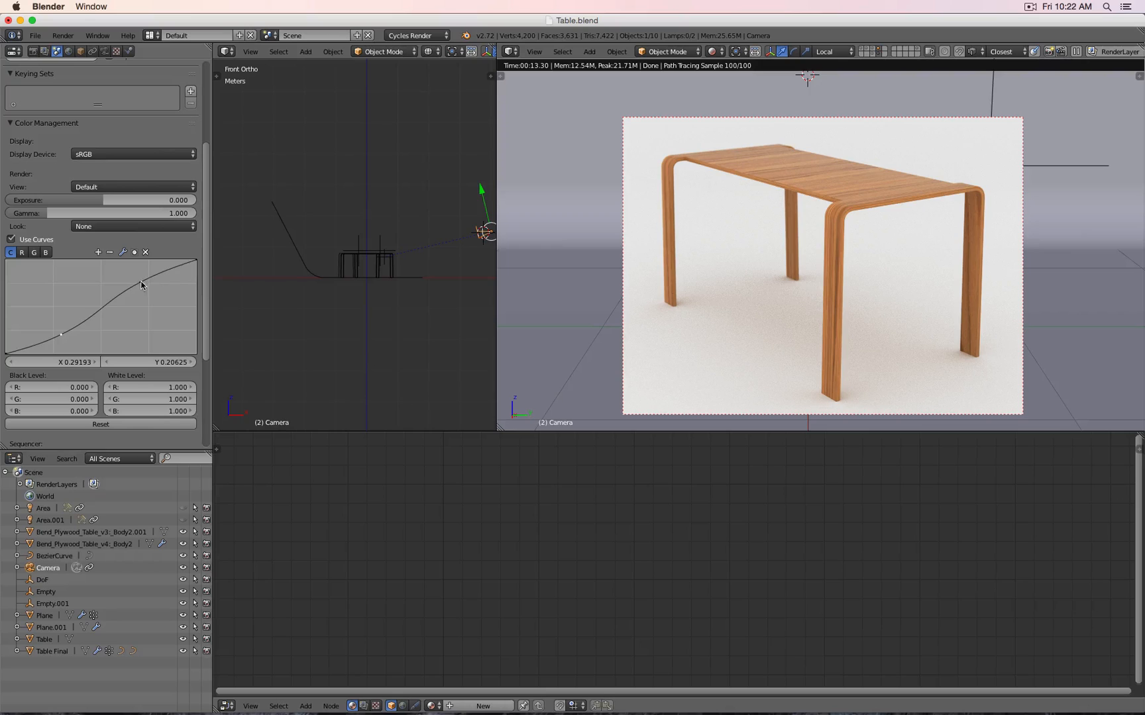
{"action": "left_click_drag", "start_coordinate": [141, 282], "coordinate": [147, 282]}
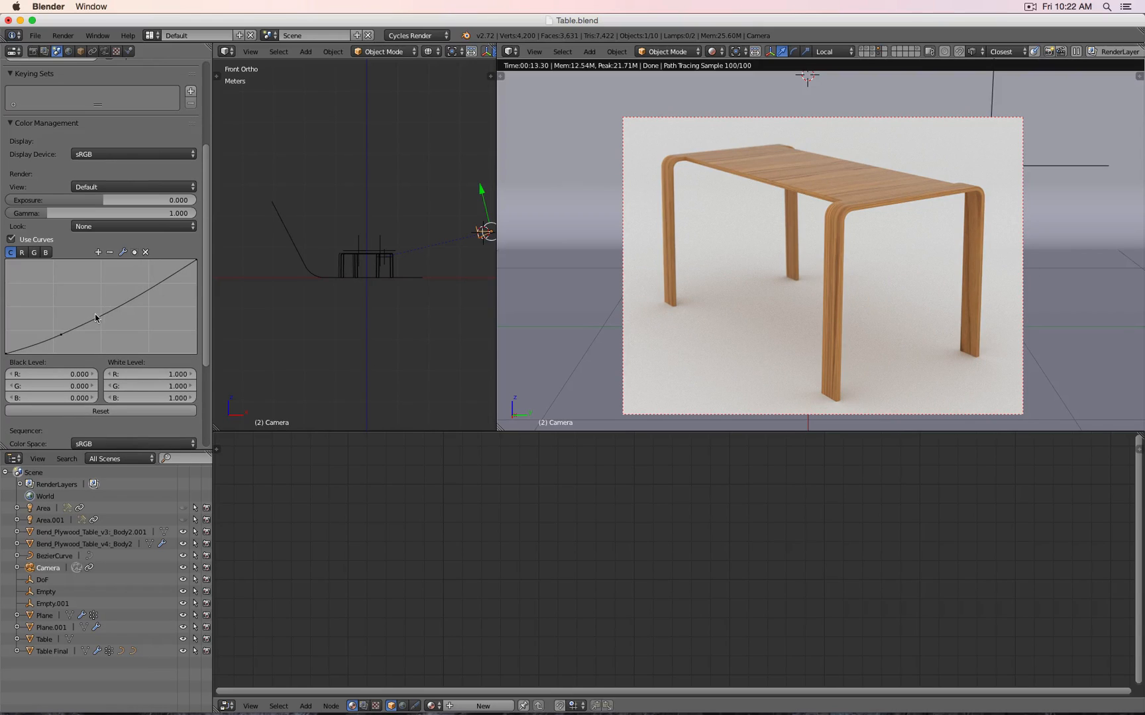
{"action": "left_click_drag", "start_coordinate": [61, 334], "coordinate": [146, 278]}
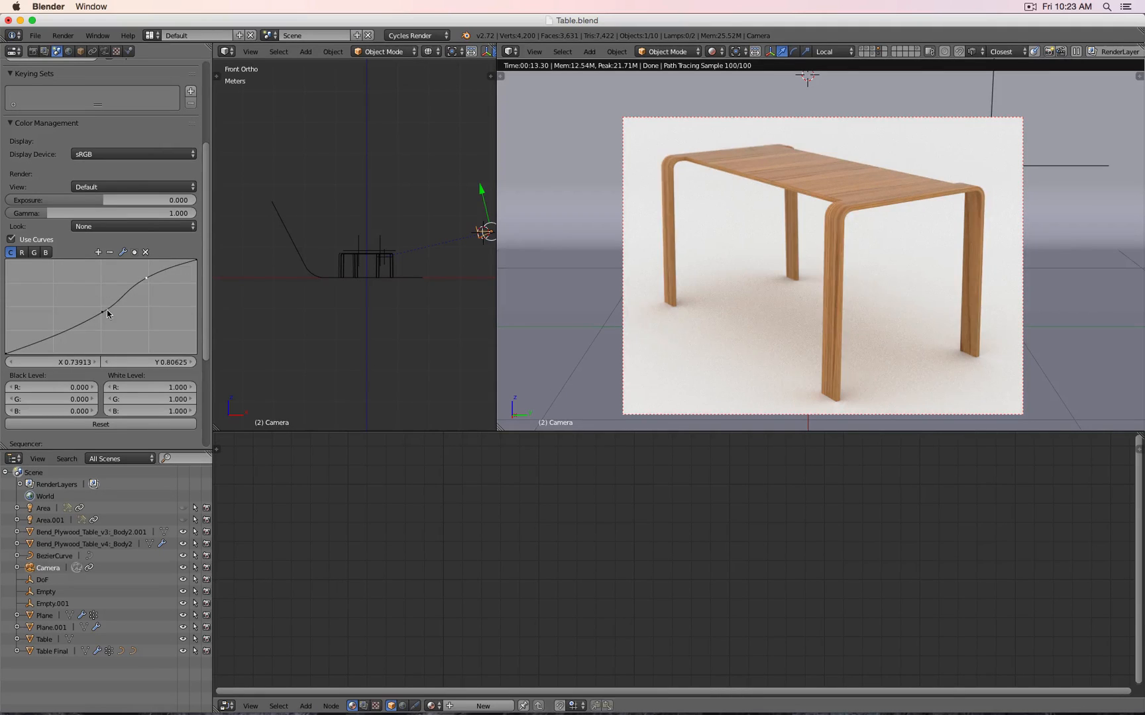
{"action": "left_click_drag", "start_coordinate": [107, 314], "coordinate": [58, 335]}
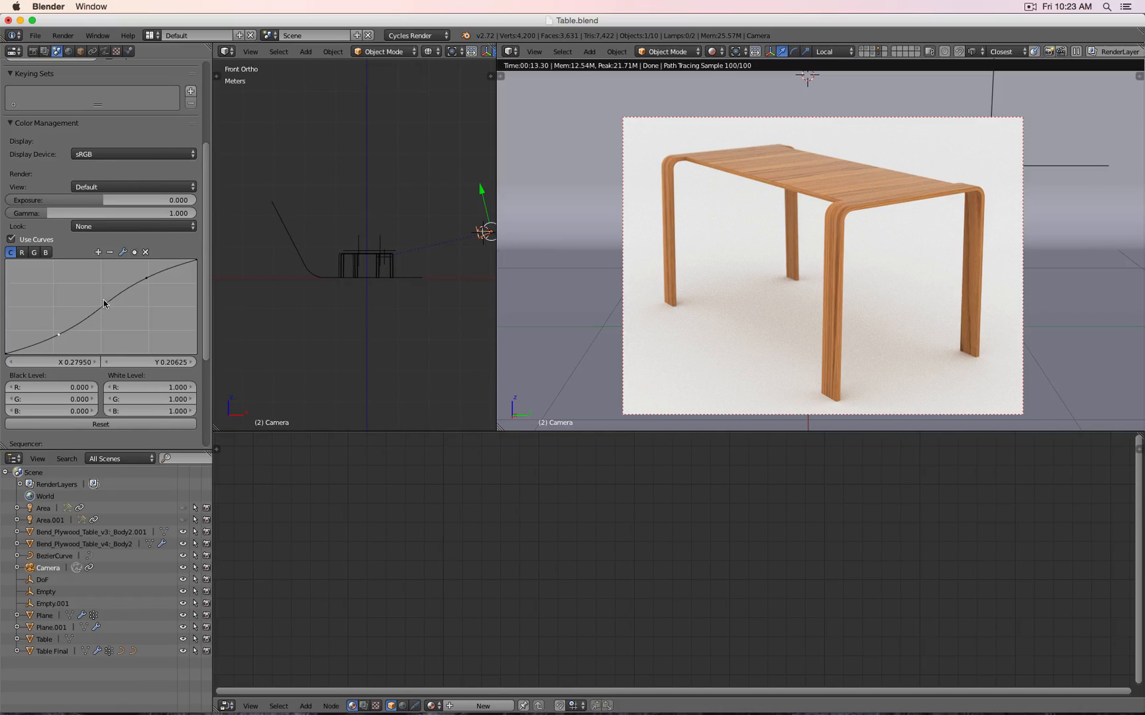
Toggle the colour management curves off and on repeatedly to compare the rendered preview with and without them
{"action": "left_click", "coordinate": [32, 241]}
{"action": "left_click", "coordinate": [32, 241]}
{"action": "left_click", "coordinate": [31, 241]}
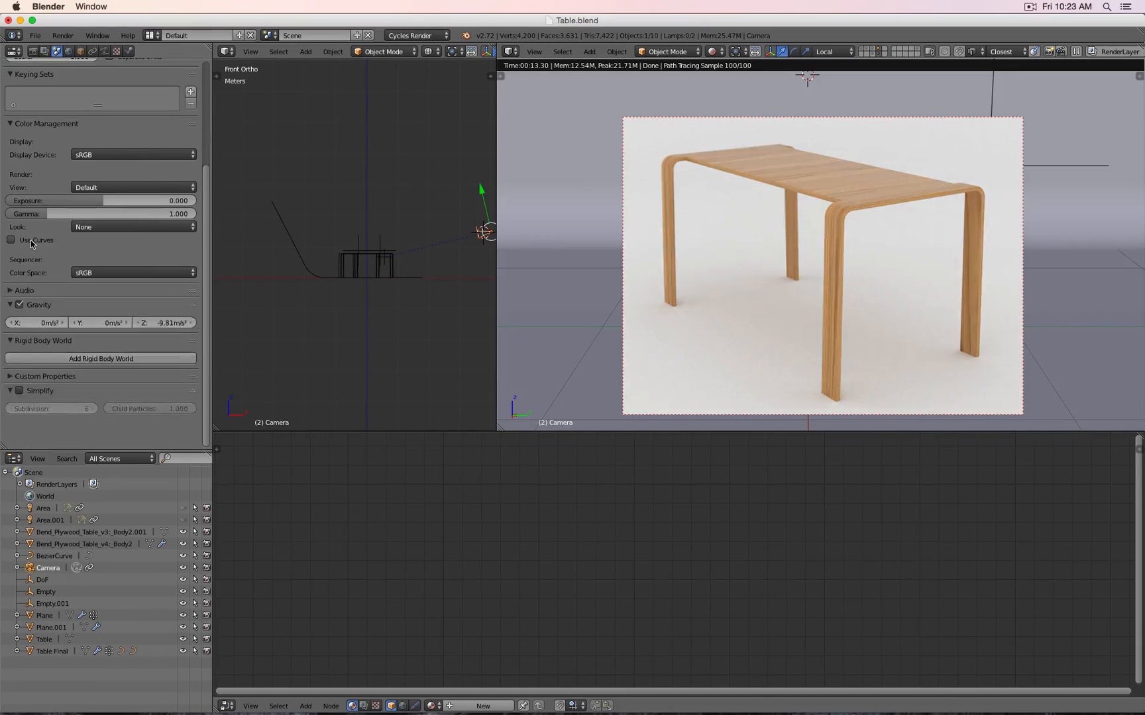
{"action": "left_click", "coordinate": [31, 241]}
{"action": "left_click", "coordinate": [31, 241]}
{"action": "left_click", "coordinate": [31, 242]}
{"action": "left_click", "coordinate": [31, 242]}
{"action": "left_click", "coordinate": [31, 241]}
{"action": "left_click", "coordinate": [31, 241]}
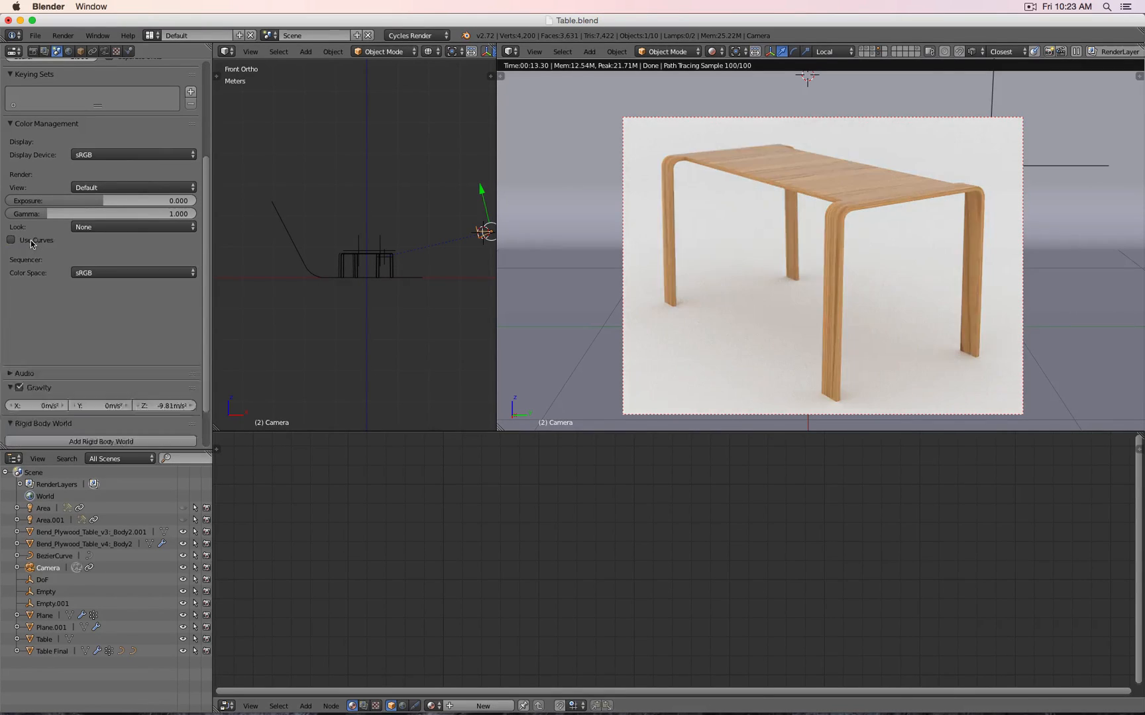
{"action": "left_click", "coordinate": [31, 241]}
{"action": "left_click", "coordinate": [31, 242]}
{"action": "left_click", "coordinate": [31, 240]}
{"action": "left_click", "coordinate": [30, 241]}
{"action": "left_click", "coordinate": [30, 241]}
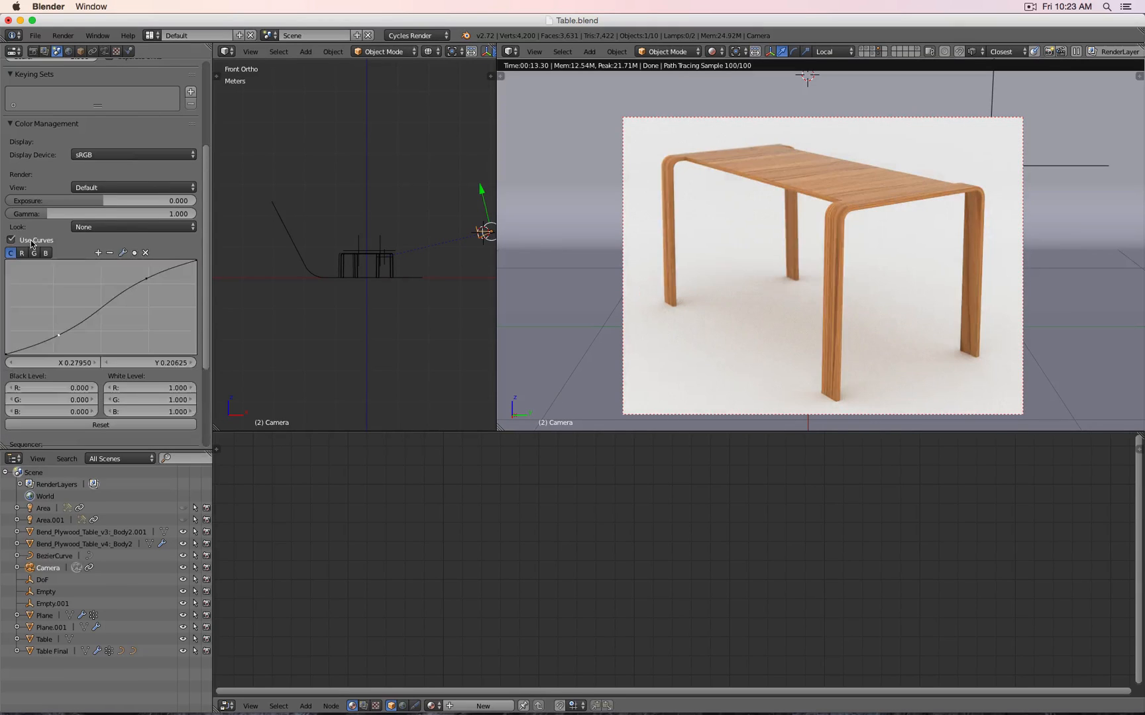
{"action": "left_click", "coordinate": [31, 241]}
{"action": "left_click", "coordinate": [30, 241]}
{"action": "left_click", "coordinate": [30, 240]}
{"action": "left_click", "coordinate": [30, 240]}
{"action": "left_click", "coordinate": [30, 240]}
{"action": "left_click", "coordinate": [31, 241]}
{"action": "left_click", "coordinate": [30, 241]}
{"action": "left_click", "coordinate": [30, 240]}
{"action": "left_click", "coordinate": [31, 240]}
{"action": "left_click", "coordinate": [30, 240]}
{"action": "left_click", "coordinate": [31, 240]}
{"action": "left_click", "coordinate": [31, 241]}
{"action": "left_click", "coordinate": [30, 240]}
{"action": "left_click", "coordinate": [30, 241]}
Lower the middle of the red curve to about X 0.53, Y 0.43 and slightly lower the middle of the green curve
{"action": "left_click", "coordinate": [22, 253]}
{"action": "mouse_move", "coordinate": [102, 306]}
{"action": "left_mouse_down"}
{"action": "mouse_move", "coordinate": [92, 288]}
{"action": "mouse_move", "coordinate": [103, 311]}
{"action": "left_mouse_up"}
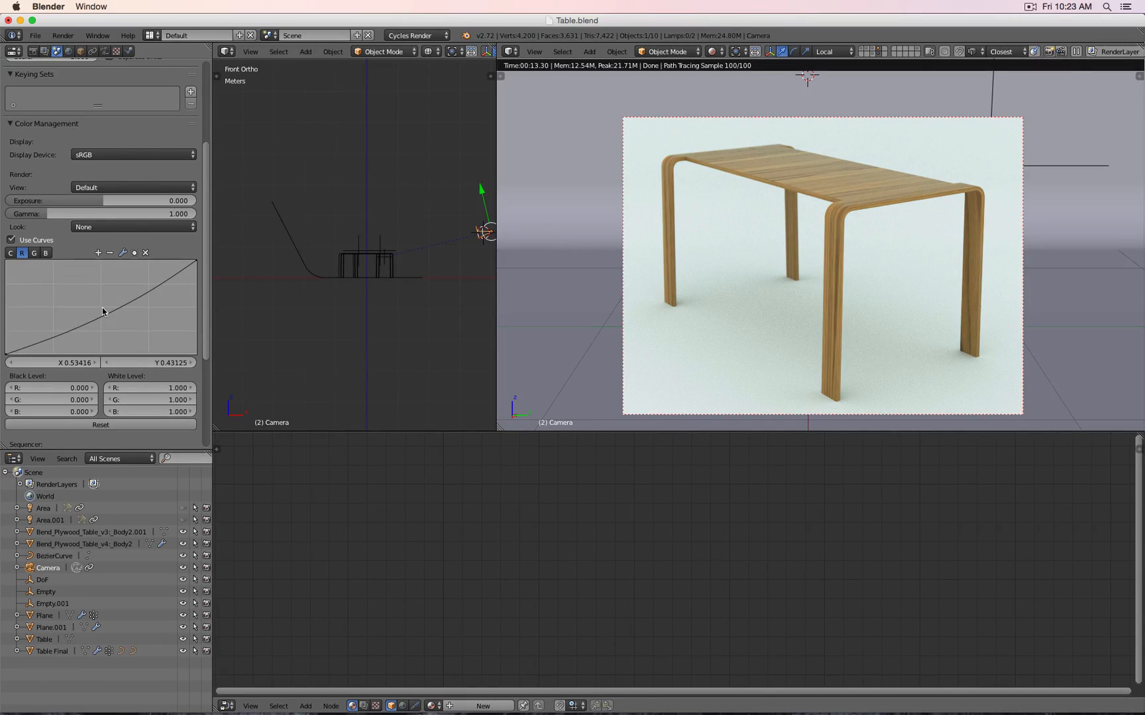
{"action": "left_click", "coordinate": [34, 253]}
{"action": "left_click_drag", "start_coordinate": [98, 306], "coordinate": [98, 309]}
Delete the added points from the green and red curves and disable Use Curves
{"action": "left_click", "coordinate": [145, 253]}
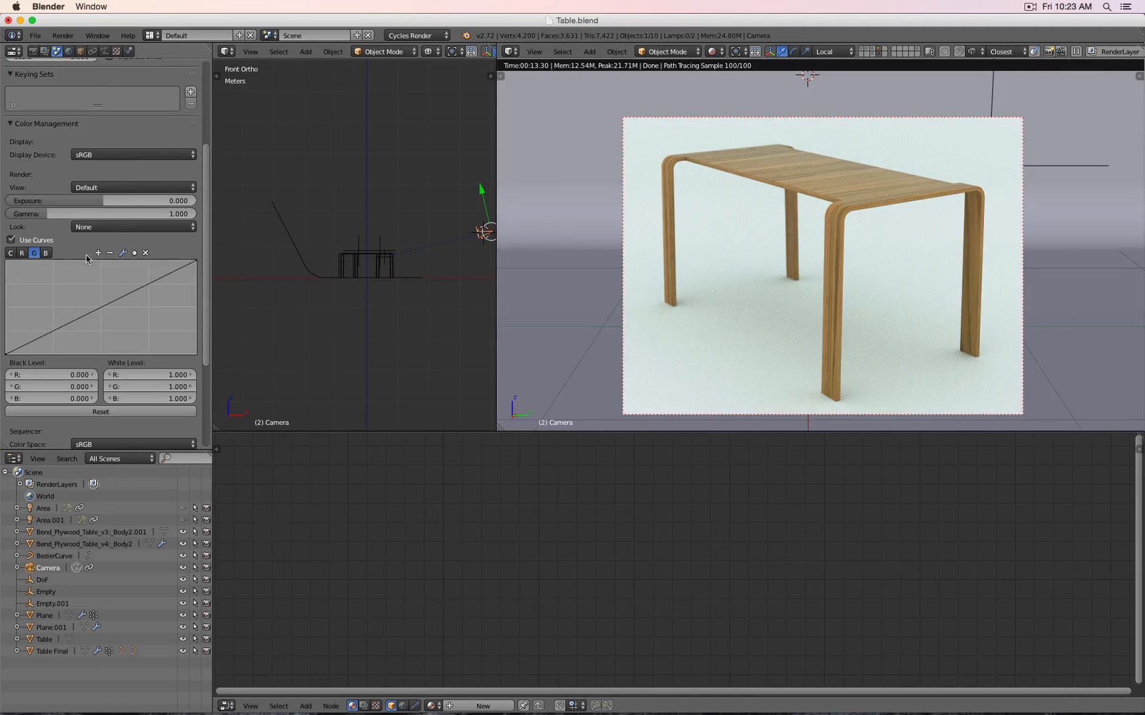
{"action": "left_click", "coordinate": [23, 254]}
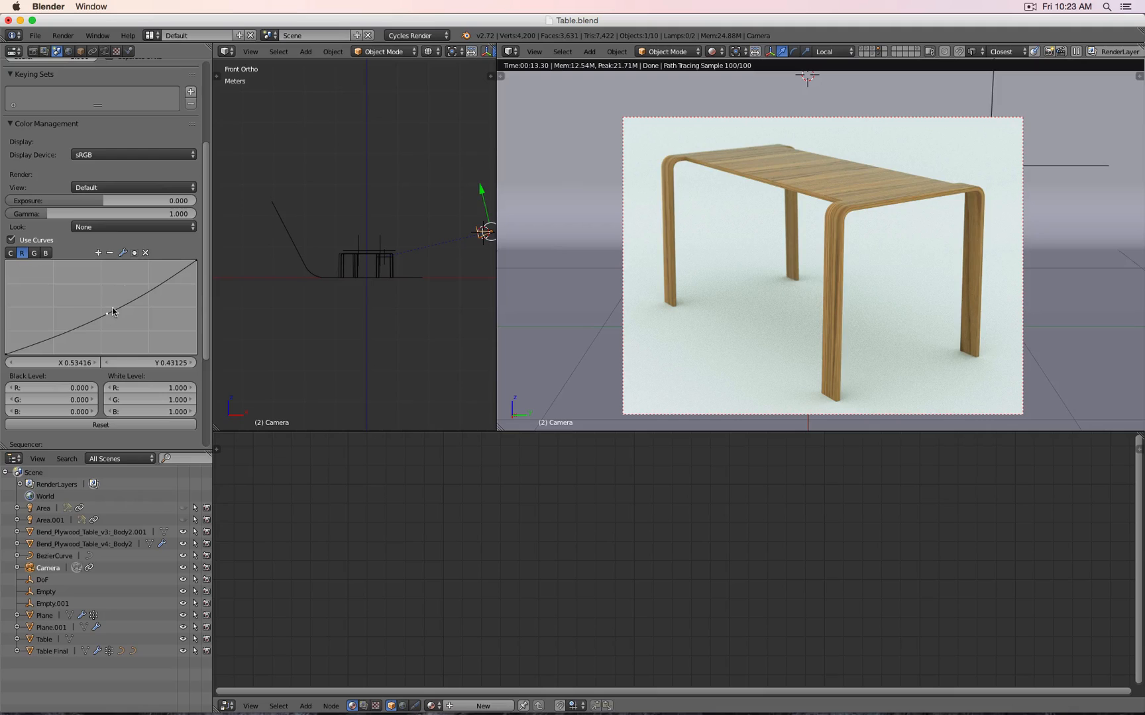
{"action": "left_click", "coordinate": [145, 253]}
{"action": "left_click", "coordinate": [11, 240]}
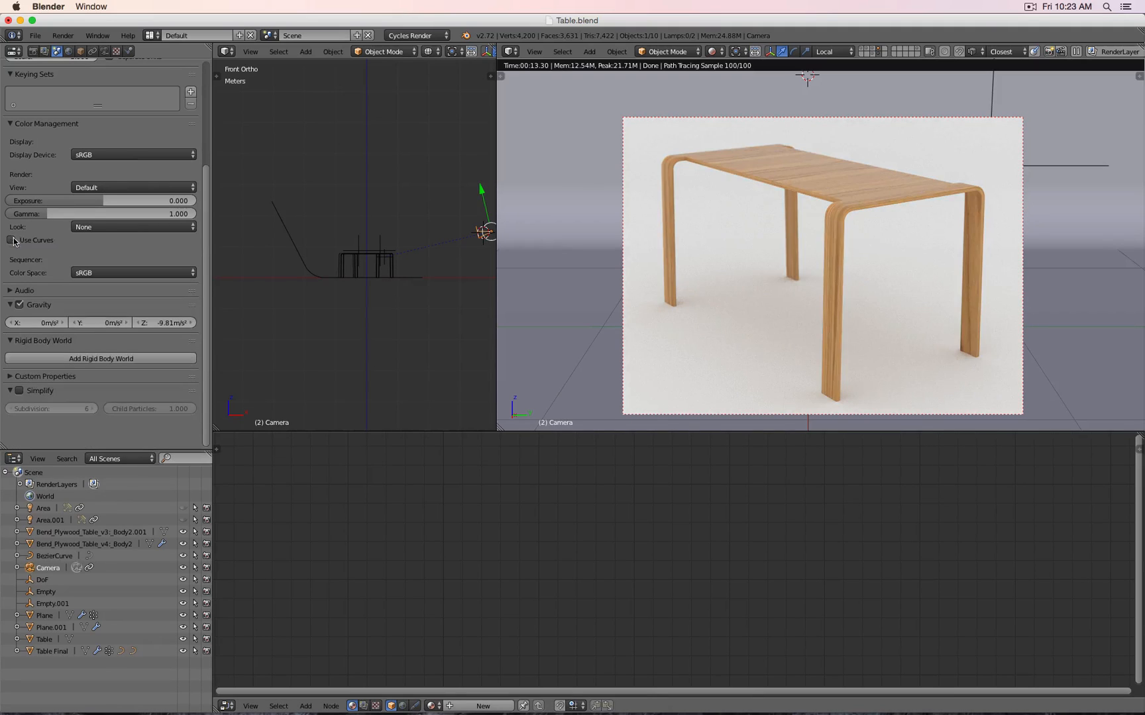
Try an exposure of about 0.449 and a gamma of about 0.679, and restore them to 0 and 1
{"action": "left_click_drag", "start_coordinate": [100, 200], "coordinate": [130, 200]}
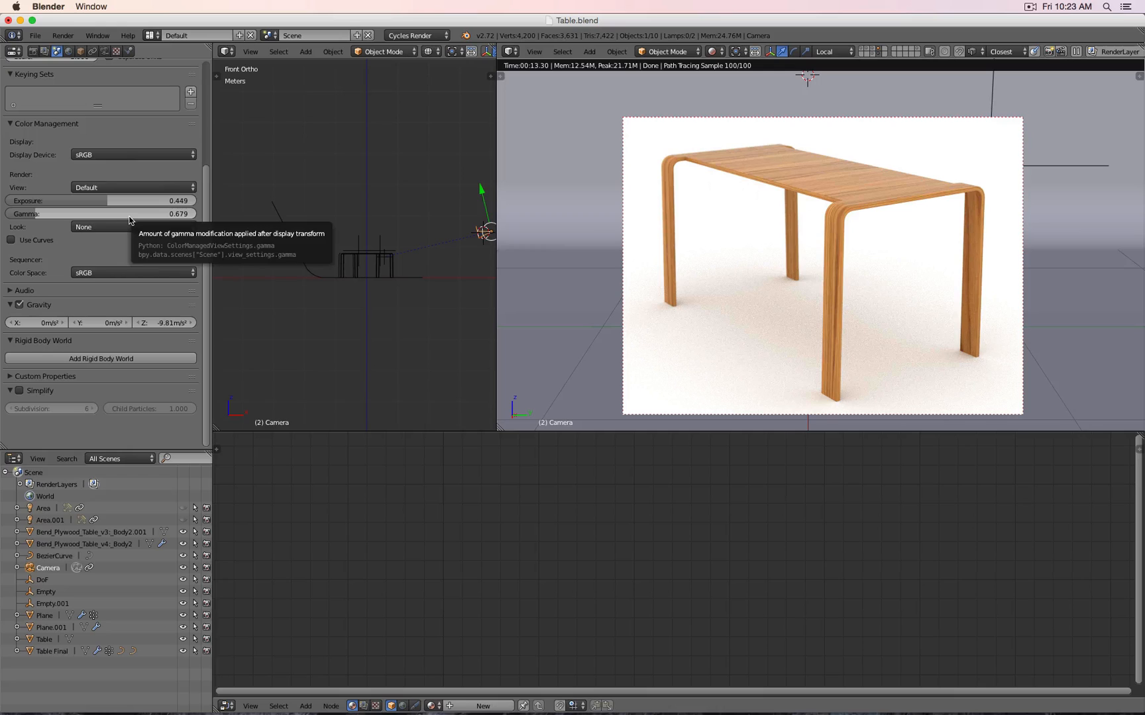
{"action": "left_click", "coordinate": [101, 200]}
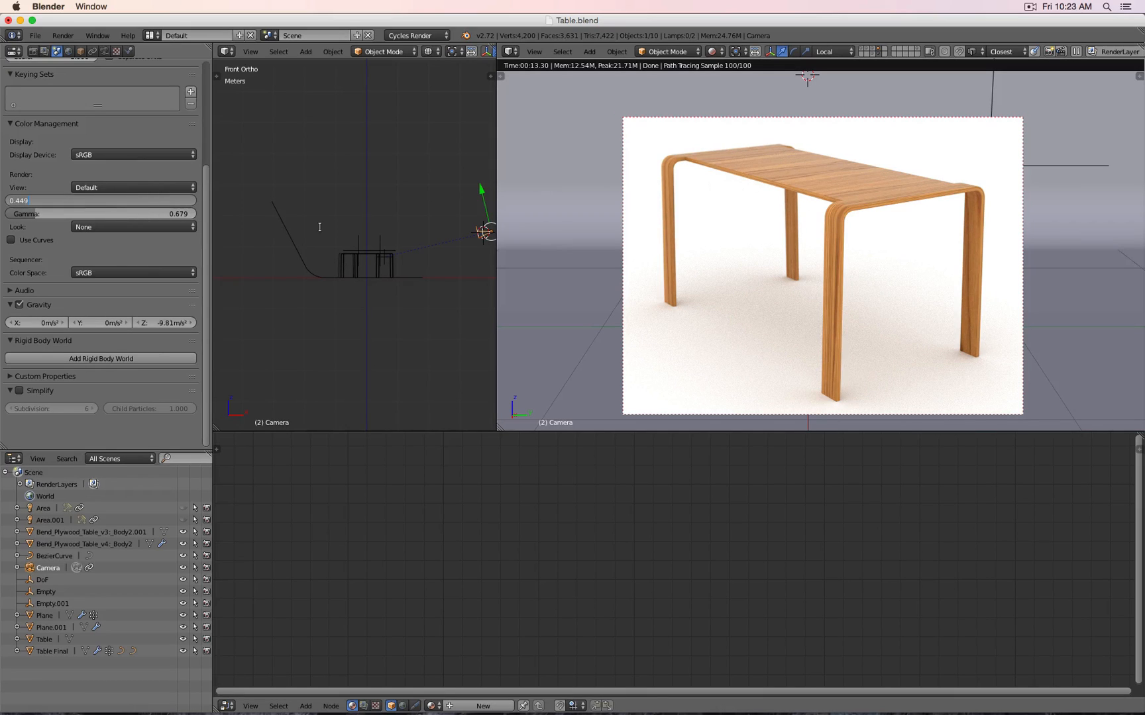
{"action": "key", "text": "BackSpace"}
{"action": "type", "text": "0"}
{"action": "key", "text": "Tab"}
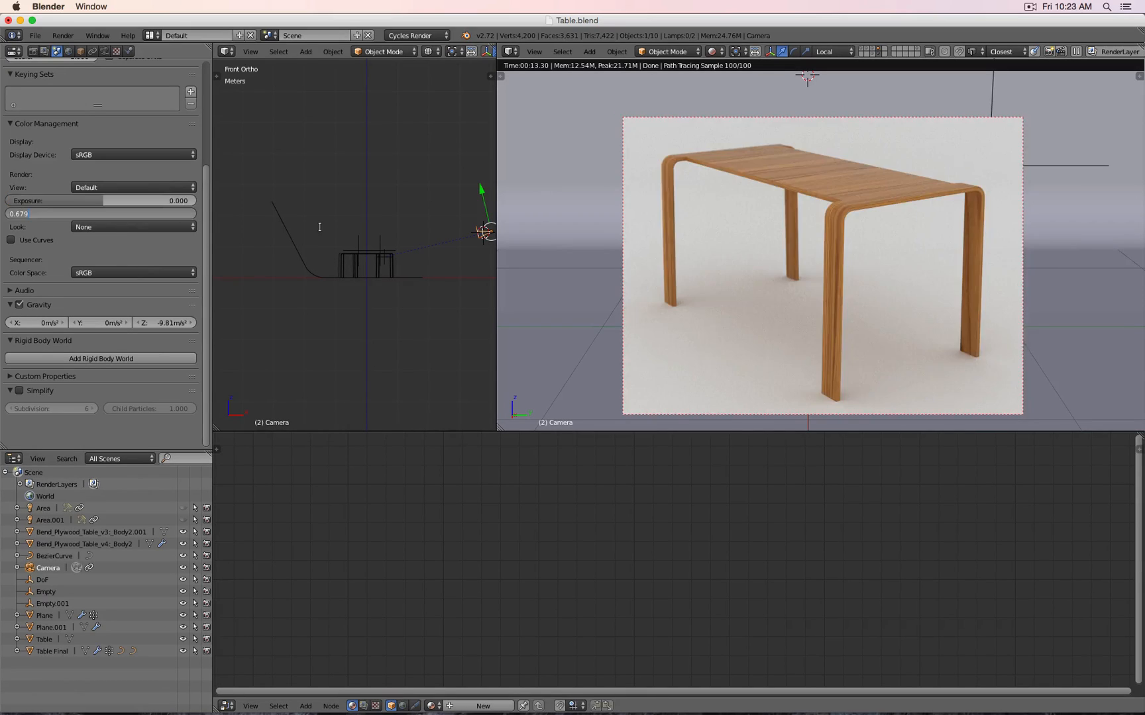
{"action": "type", "text": "1"}
{"action": "key", "text": "Return"}
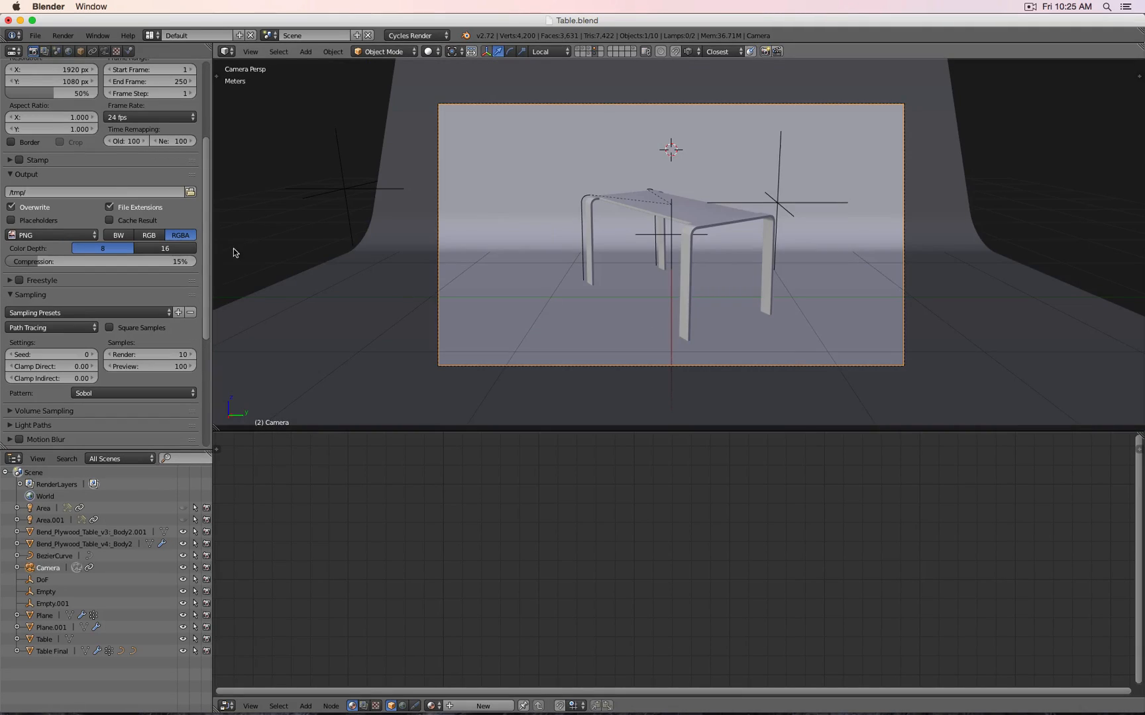
Set the render samples to 20 and render the table image from the camera
{"action": "scroll", "coordinate": [109, 173], "scroll_direction": "down", "scroll_amount": 2}
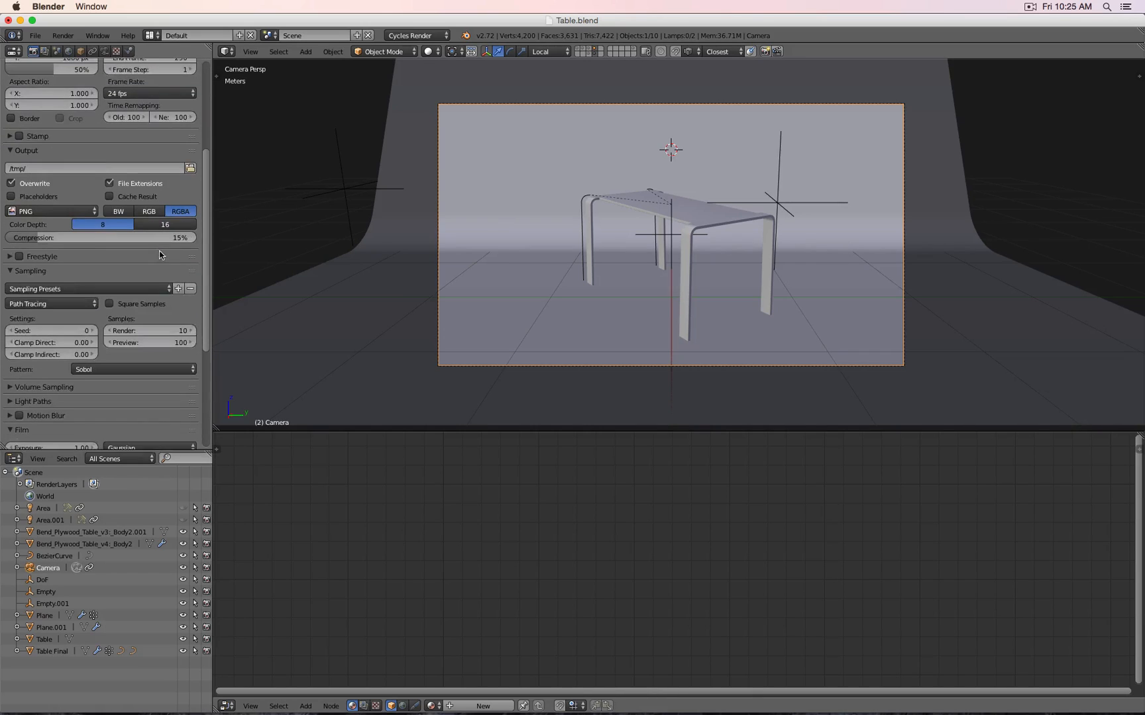
{"action": "scroll", "coordinate": [159, 250], "scroll_direction": "down", "scroll_amount": 5}
{"action": "left_click", "coordinate": [162, 211]}
{"action": "type", "text": "20"}
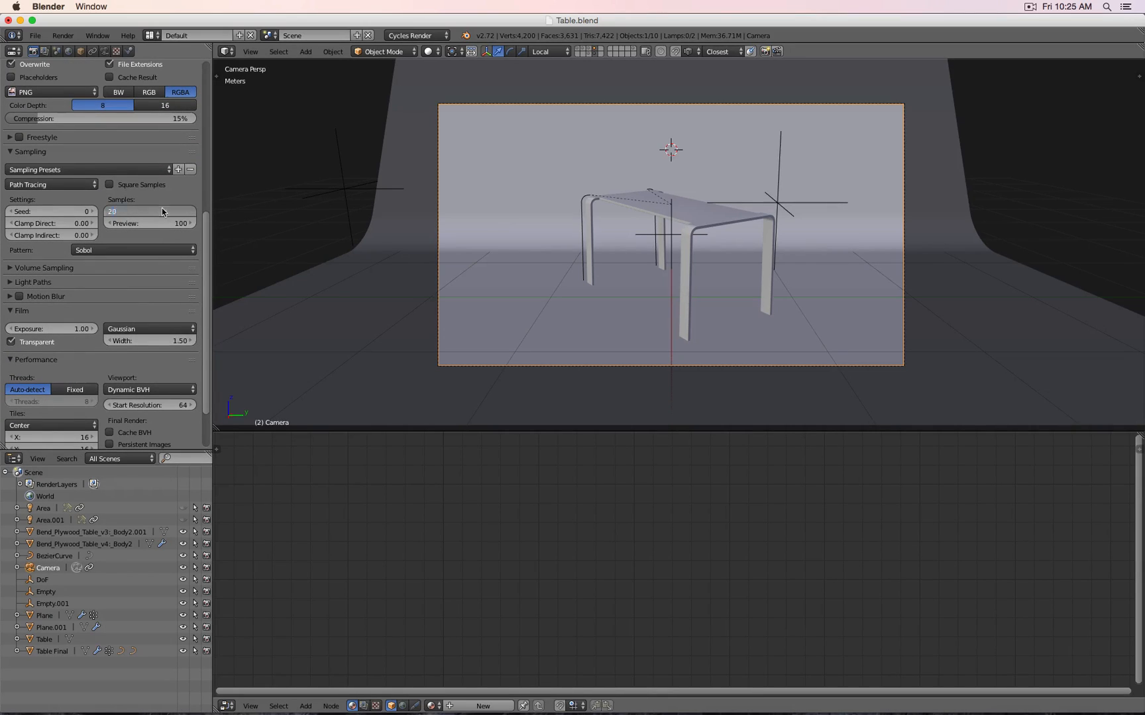
{"action": "key", "text": "Return"}
{"action": "scroll", "coordinate": [162, 212], "scroll_direction": "up", "scroll_amount": 6}
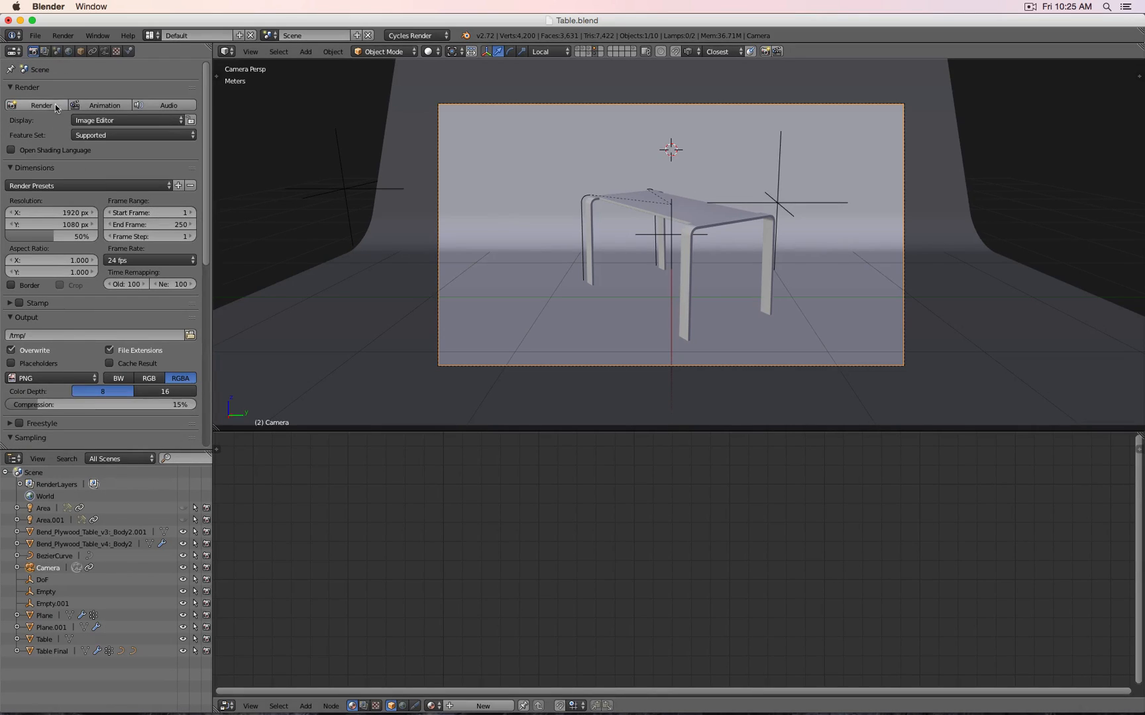
{"action": "left_click", "coordinate": [52, 107]}
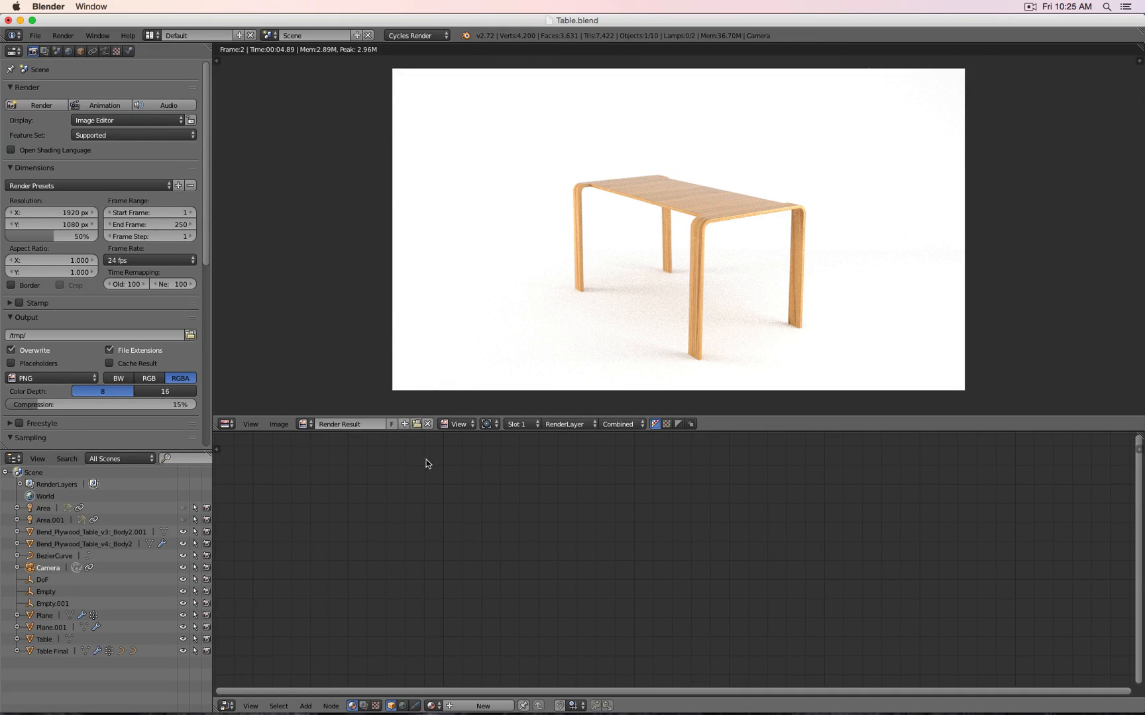
Switch the node editor to compositing nodes and enable Use Nodes
{"action": "left_click", "coordinate": [363, 706]}
{"action": "left_click", "coordinate": [391, 706]}
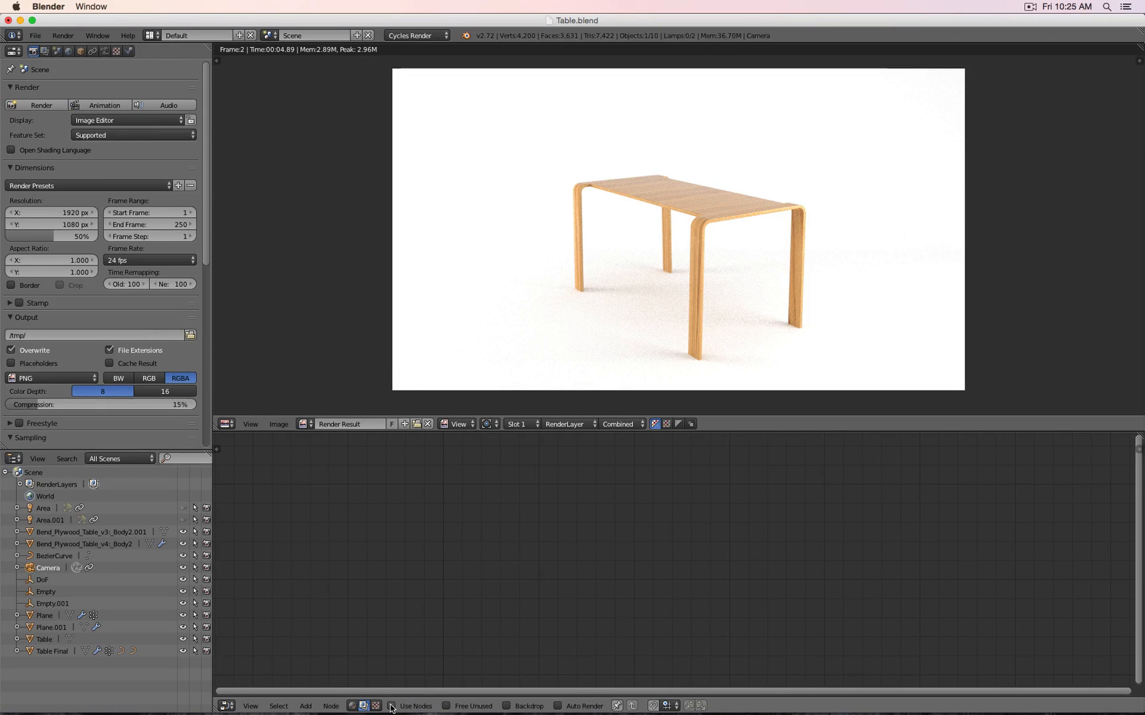
{"action": "scroll", "coordinate": [609, 555], "scroll_direction": "down", "scroll_amount": 3}
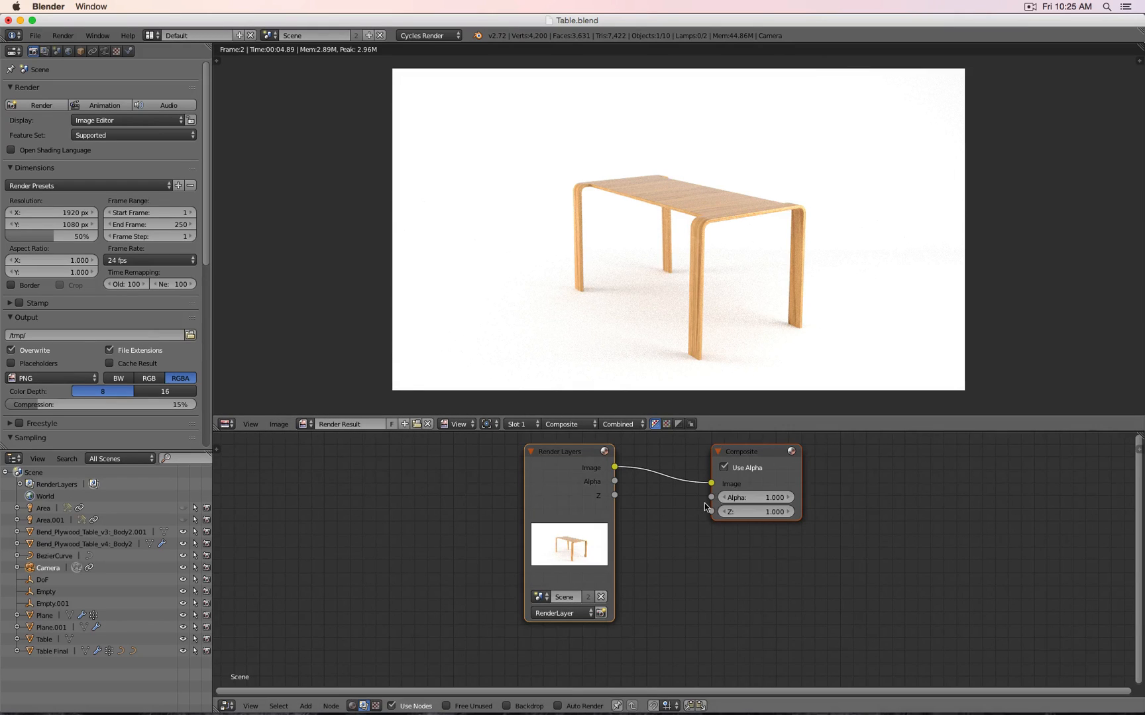
Maximize the node editor with Backdrop enabled, and move the Render Layers node up and left, away from the Composite node
{"action": "key", "text": "ctrl+Up"}
{"action": "left_click", "coordinate": [293, 706]}
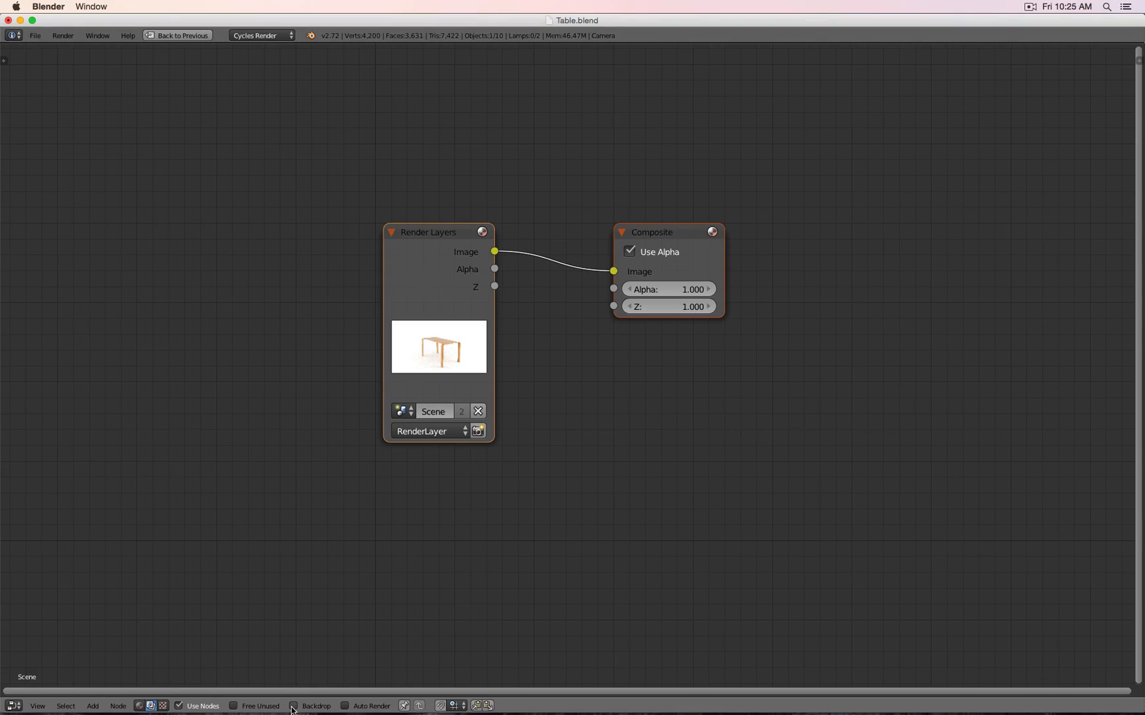
{"action": "scroll", "coordinate": [478, 597], "scroll_direction": "down", "scroll_amount": 1}
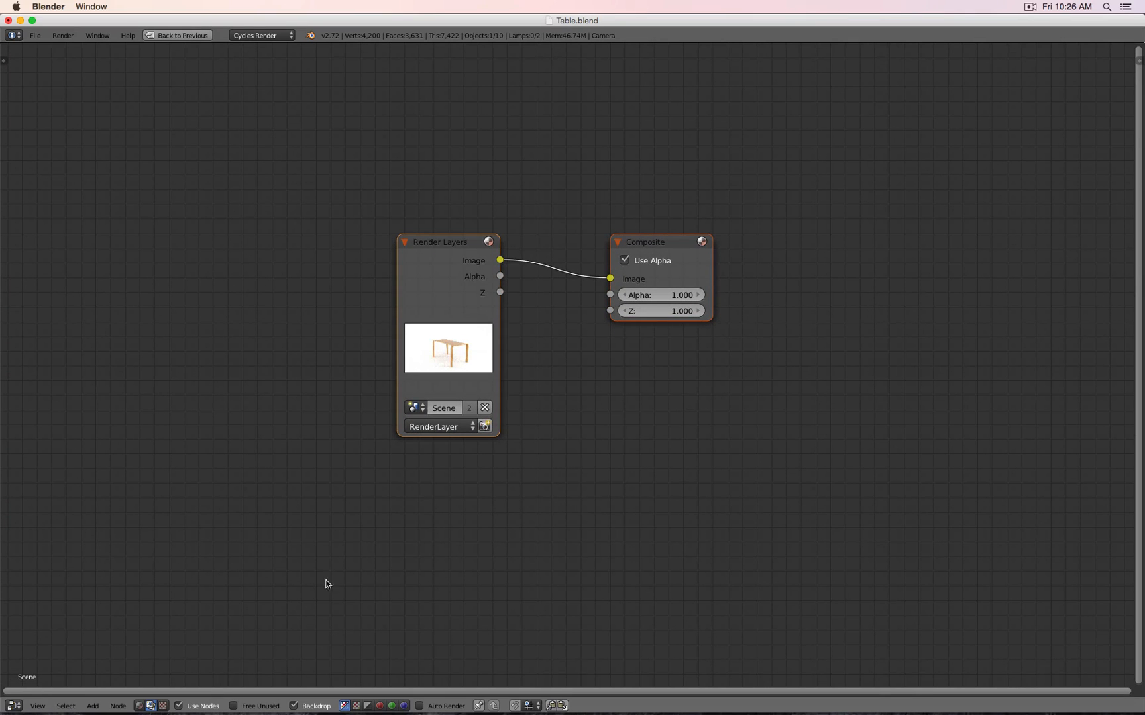
{"action": "left_click_drag", "start_coordinate": [438, 277], "coordinate": [104, 143]}
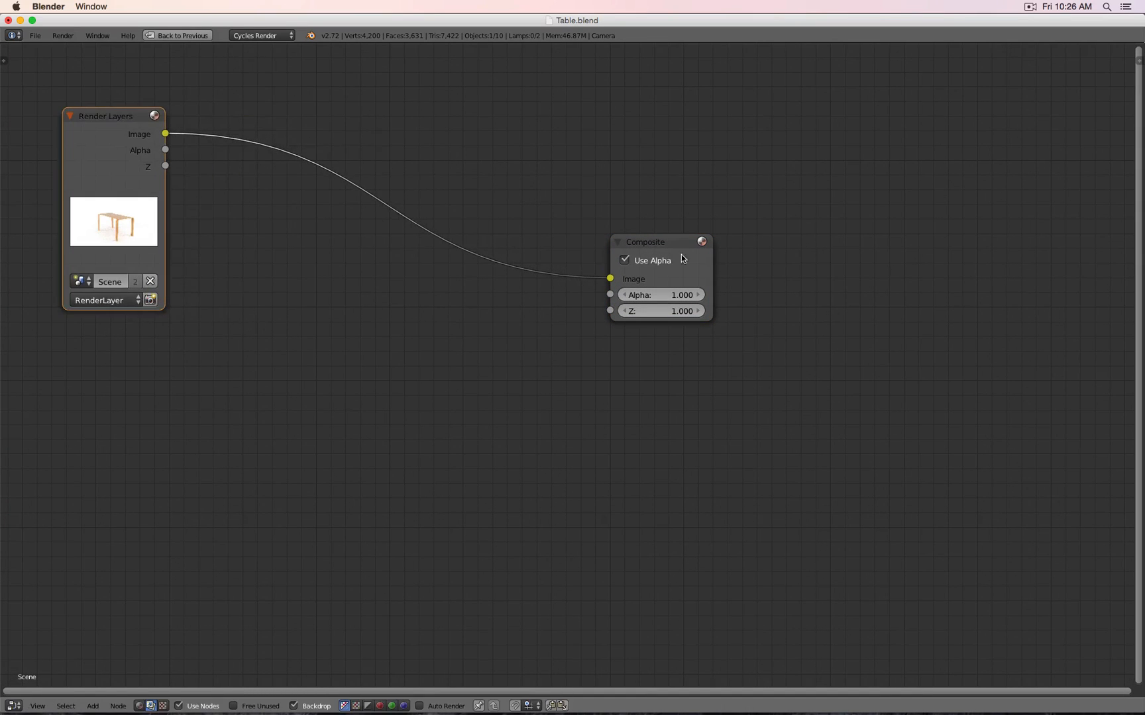
Move the Composite node up, add a Viewer node, and connect the Render Layers Image output to the Viewer's Image input
{"action": "left_click_drag", "start_coordinate": [677, 255], "coordinate": [708, 115]}
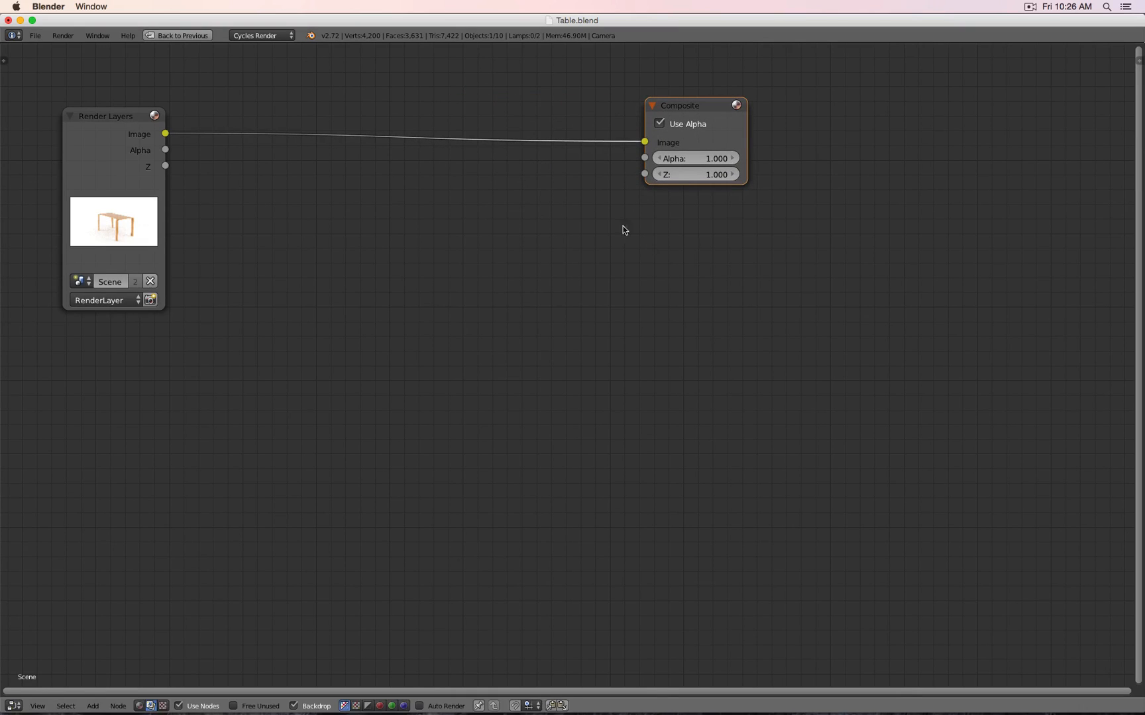
{"action": "key", "text": "shift+a"}
{"action": "mouse_move", "coordinate": [589, 238]}
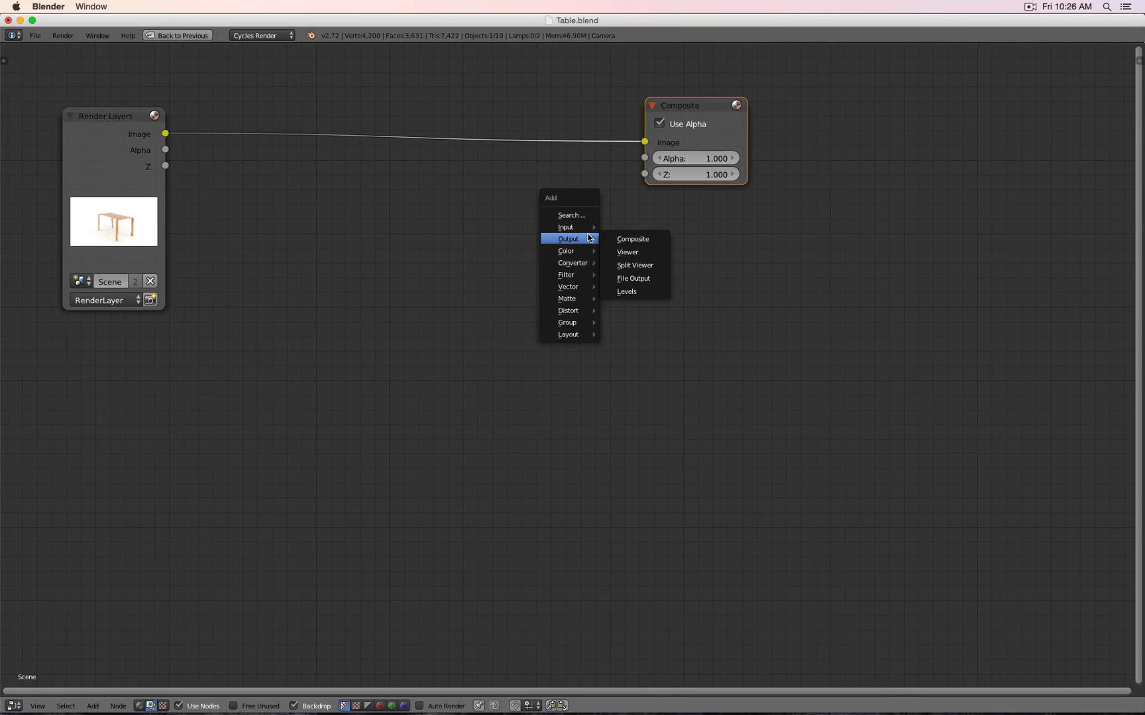
{"action": "left_click", "coordinate": [646, 251]}
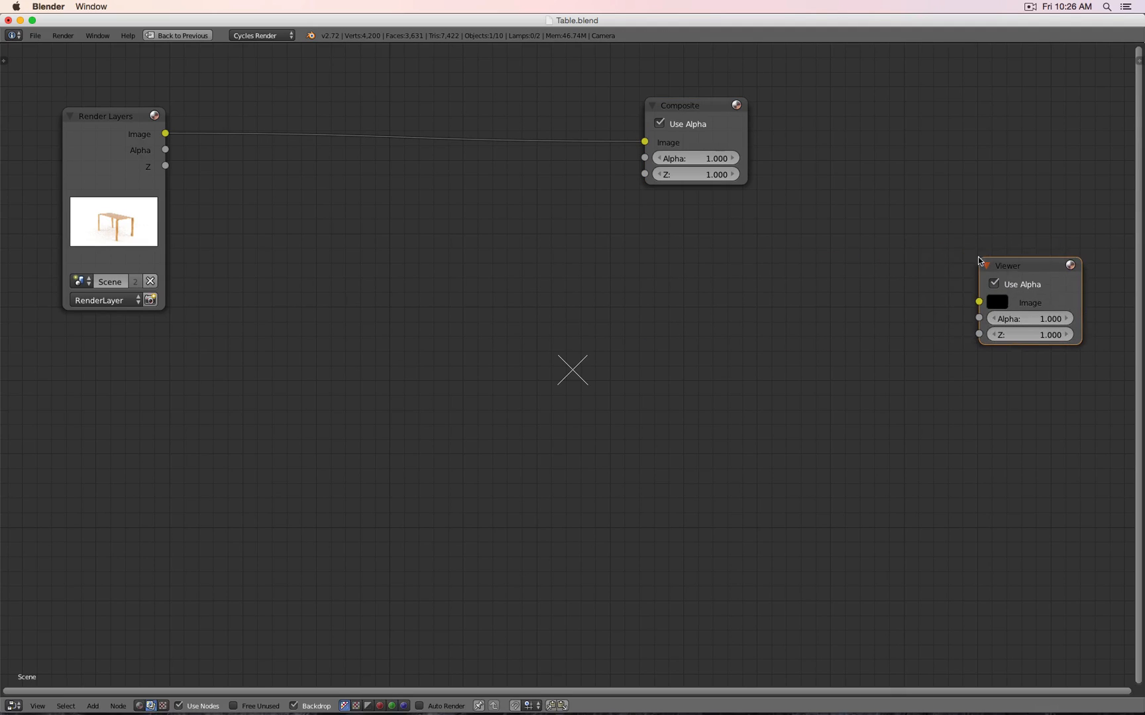
{"action": "left_click_drag", "start_coordinate": [165, 134], "coordinate": [979, 302]}
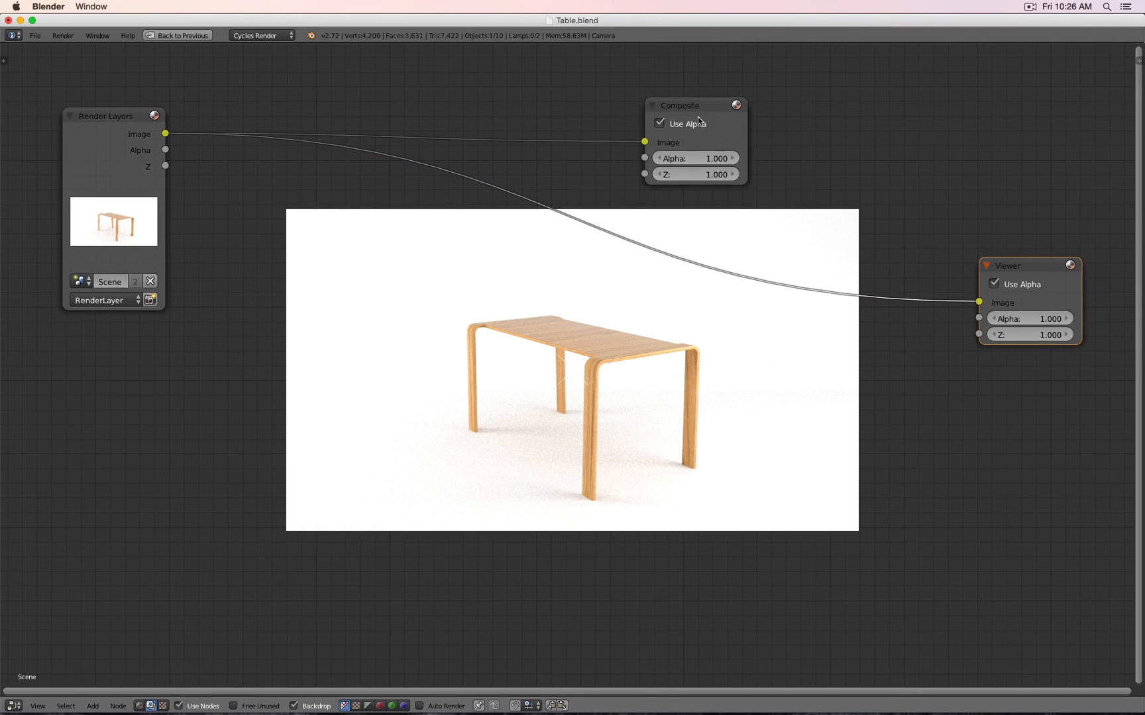
Arrange the Composite node directly above the Viewer node, clear of the backdrop image, and toggle Backdrop off and on again
{"action": "left_click_drag", "start_coordinate": [697, 117], "coordinate": [975, 74]}
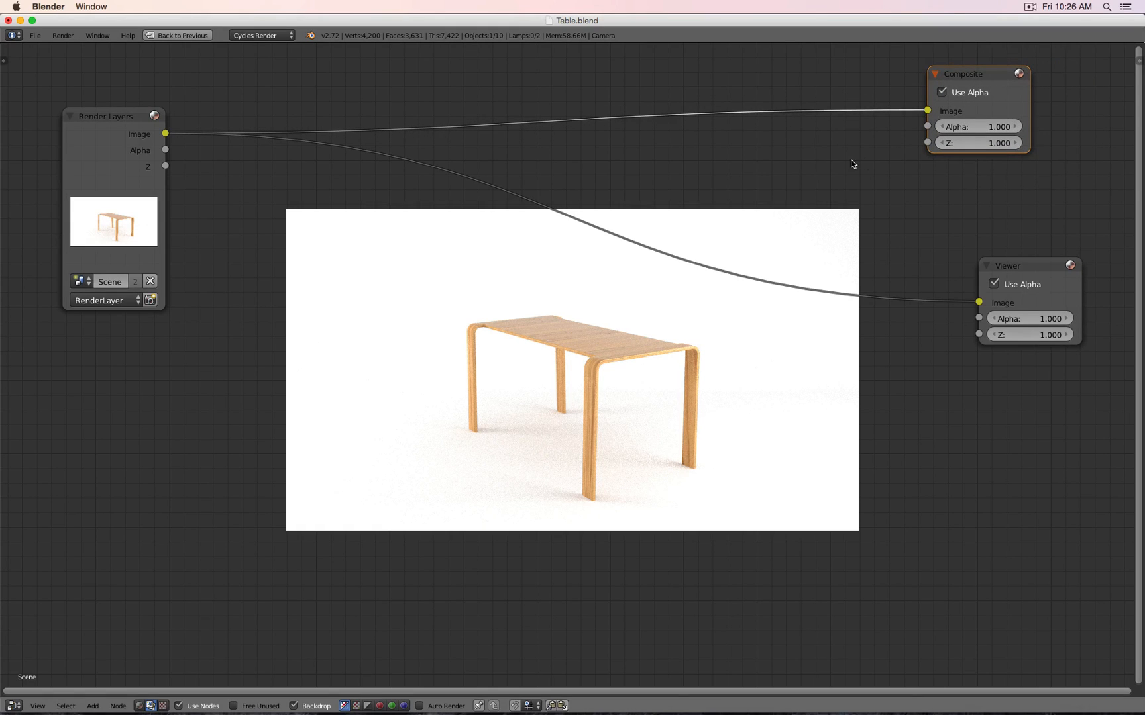
{"action": "key", "text": "shift+a"}
{"action": "mouse_move", "coordinate": [856, 162]}
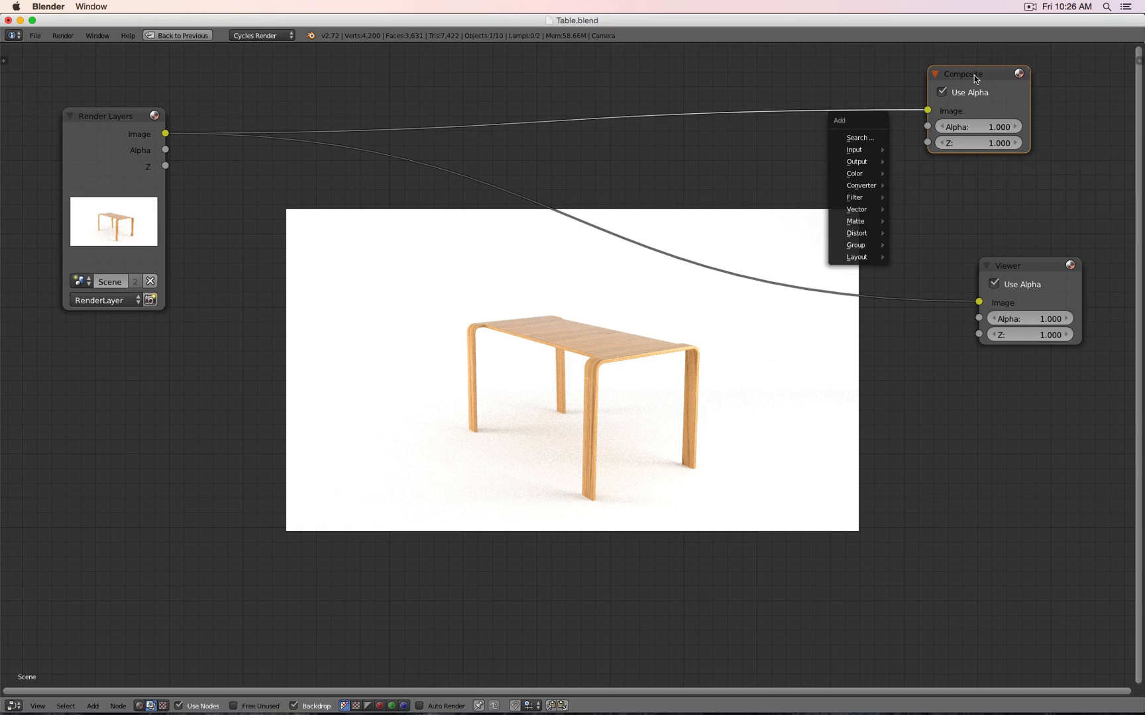
{"action": "left_click_drag", "start_coordinate": [983, 77], "coordinate": [1018, 113]}
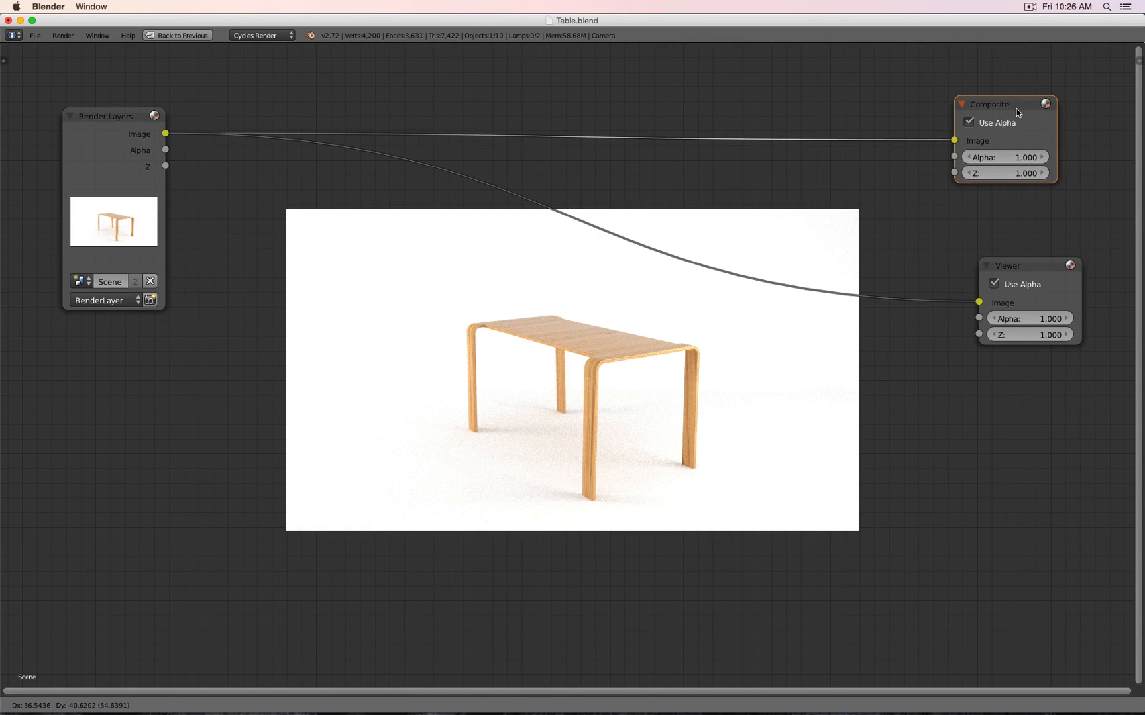
{"action": "left_click_drag", "start_coordinate": [1018, 113], "coordinate": [1044, 93]}
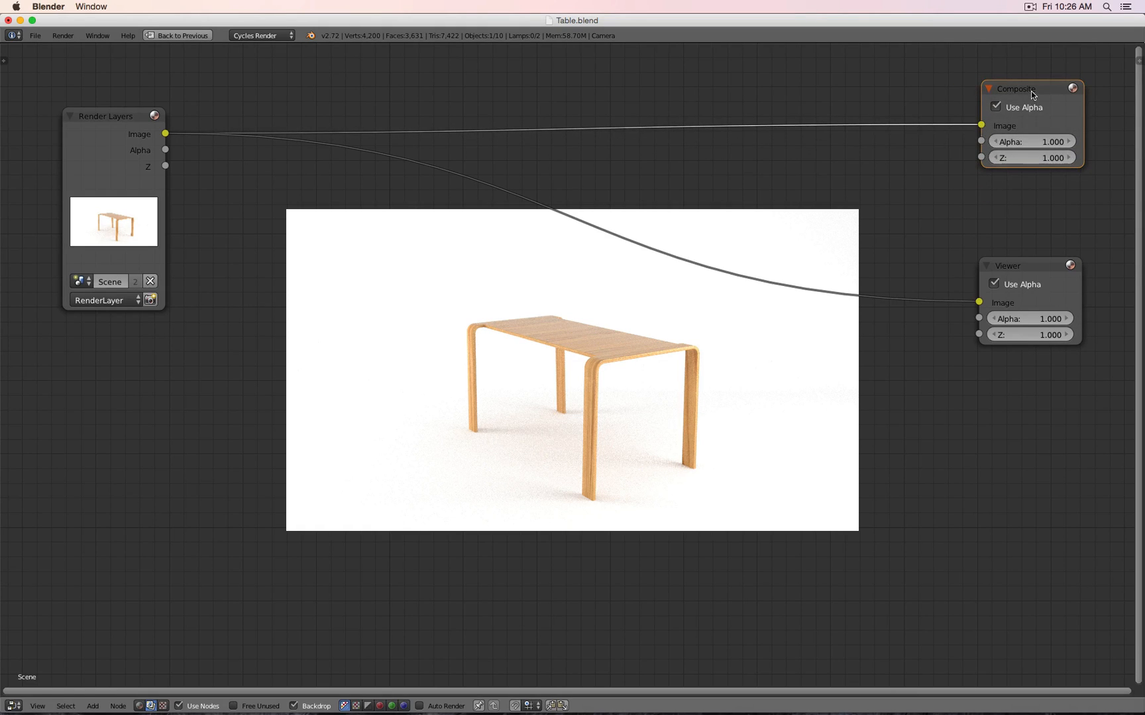
{"action": "left_click_drag", "start_coordinate": [1010, 263], "coordinate": [1004, 232]}
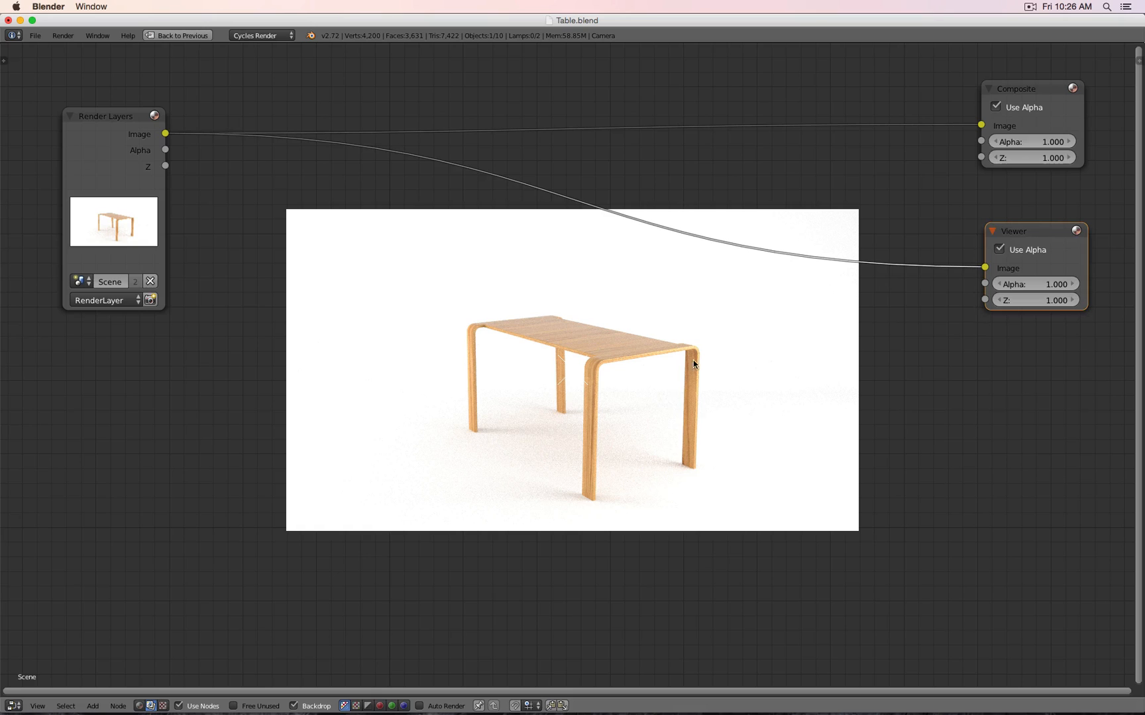
{"action": "left_click", "coordinate": [295, 705]}
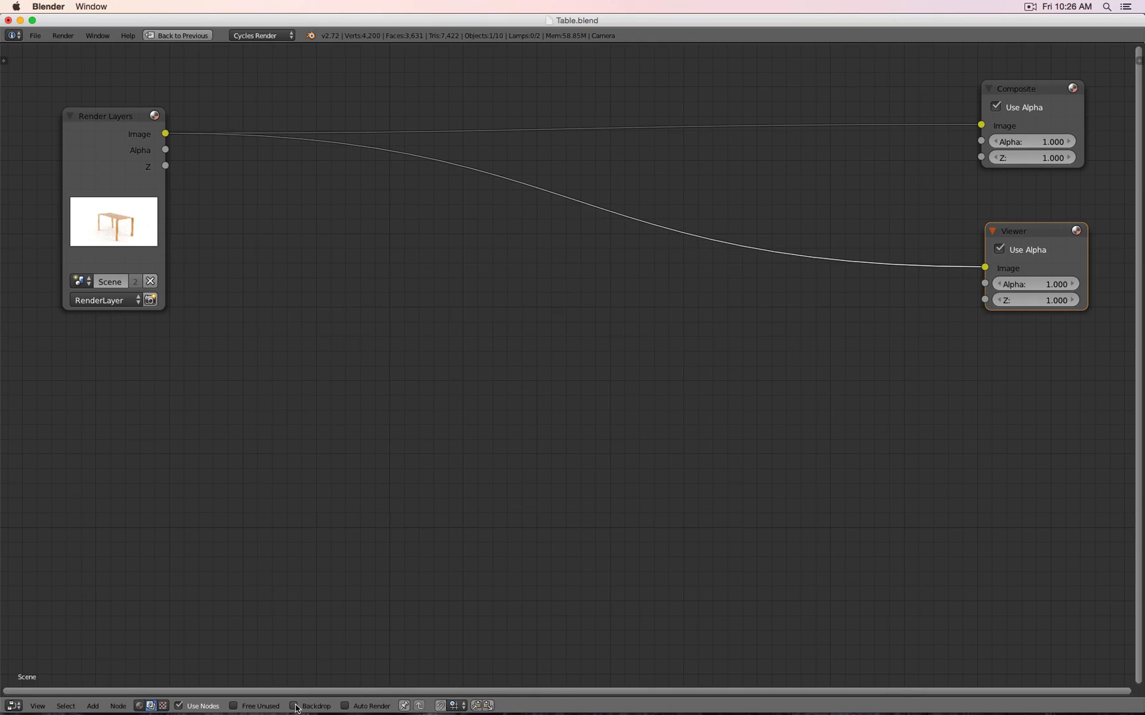
{"action": "left_click", "coordinate": [295, 705]}
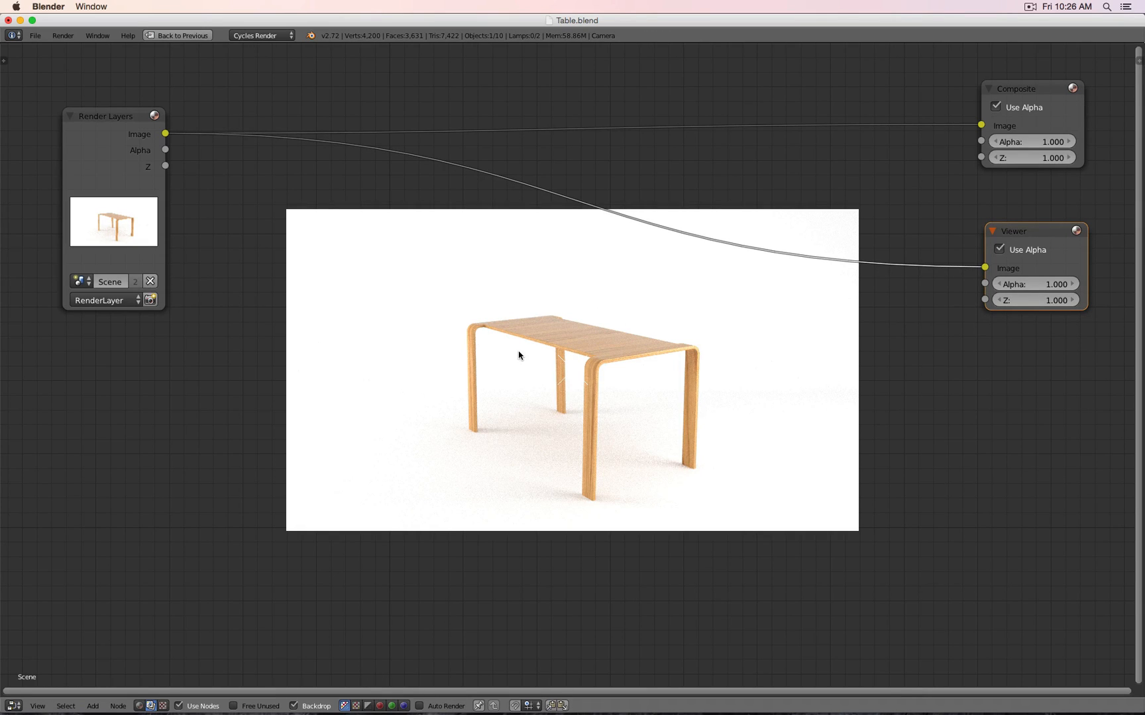
Insert an RGB Curves node into the link between Render Layers and the Viewer, positioned close to the Render Layers node
{"action": "key", "text": "shift+a"}
{"action": "mouse_move", "coordinate": [490, 348]}
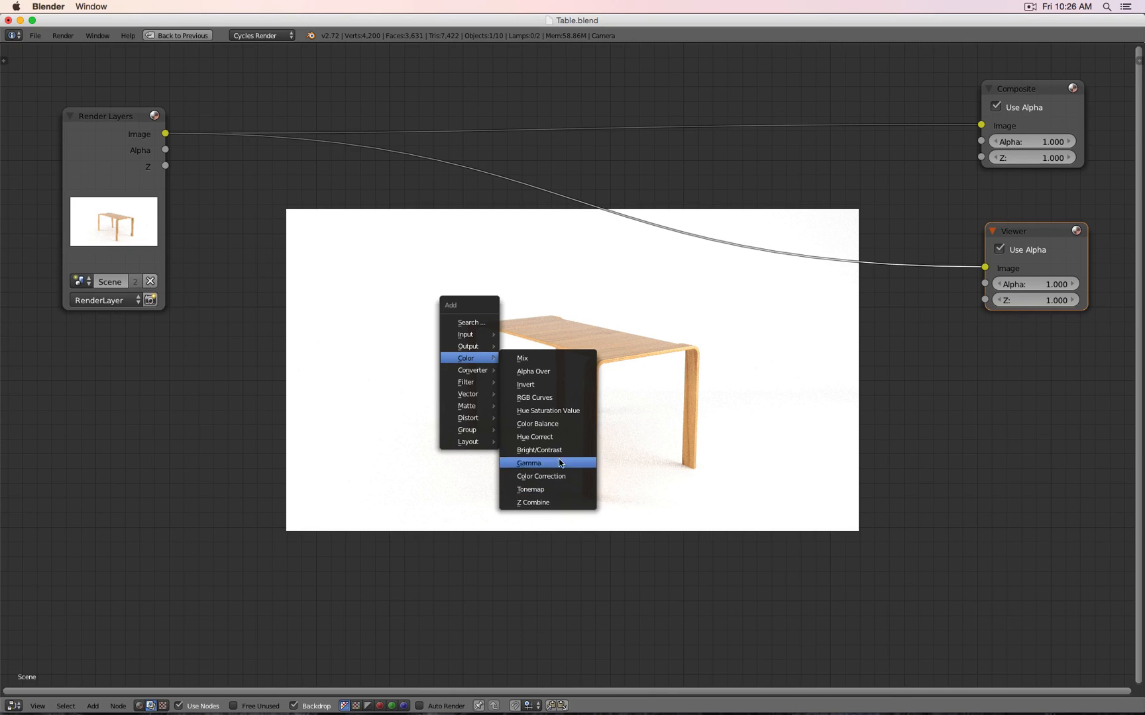
{"action": "left_click", "coordinate": [557, 398]}
{"action": "left_click", "coordinate": [370, 162]}
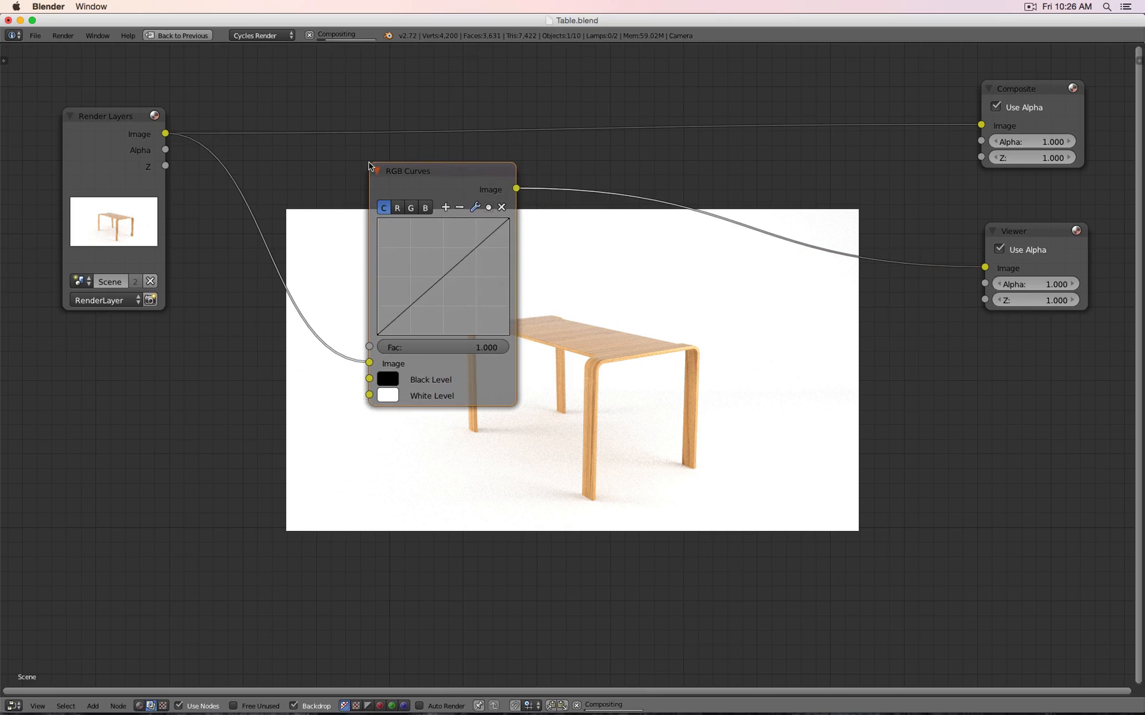
{"action": "left_click_drag", "start_coordinate": [412, 176], "coordinate": [281, 222]}
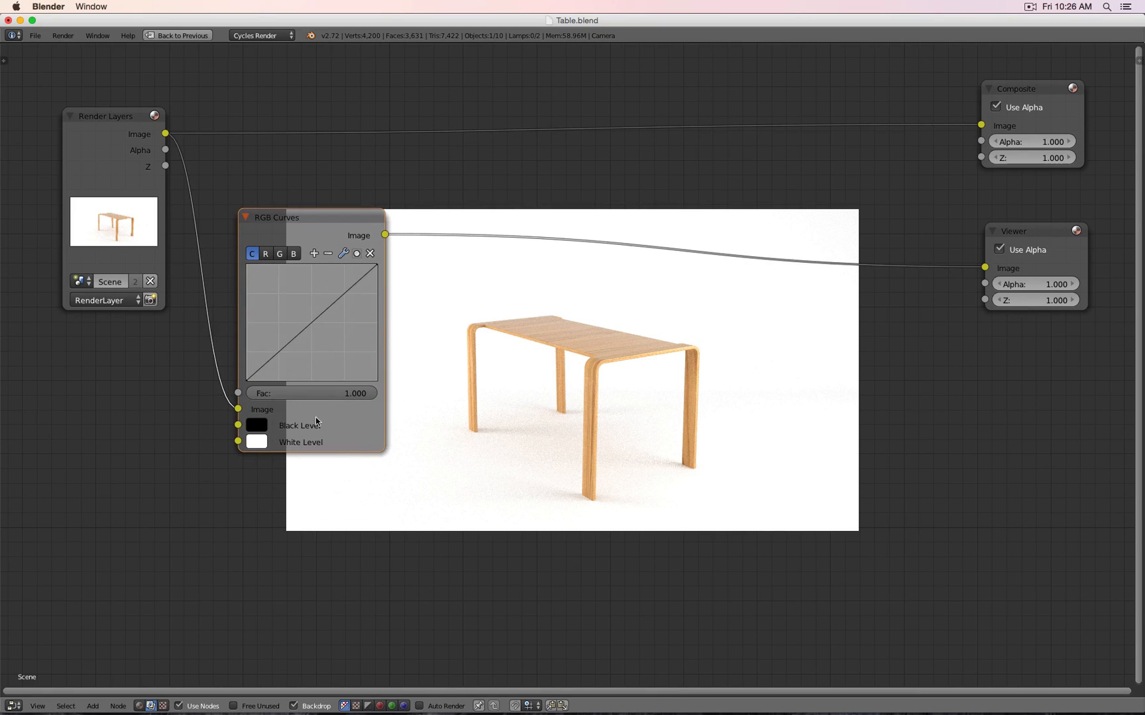
Shape the combined RGB curve into a mild S with two points, placing the lower one at about X 0.261, Y 0.231
{"action": "mouse_move", "coordinate": [316, 316]}
{"action": "left_mouse_down"}
{"action": "mouse_move", "coordinate": [310, 328]}
{"action": "mouse_move", "coordinate": [302, 316]}
{"action": "mouse_move", "coordinate": [311, 324]}
{"action": "left_mouse_up"}
{"action": "left_click_drag", "start_coordinate": [281, 364], "coordinate": [273, 363]}
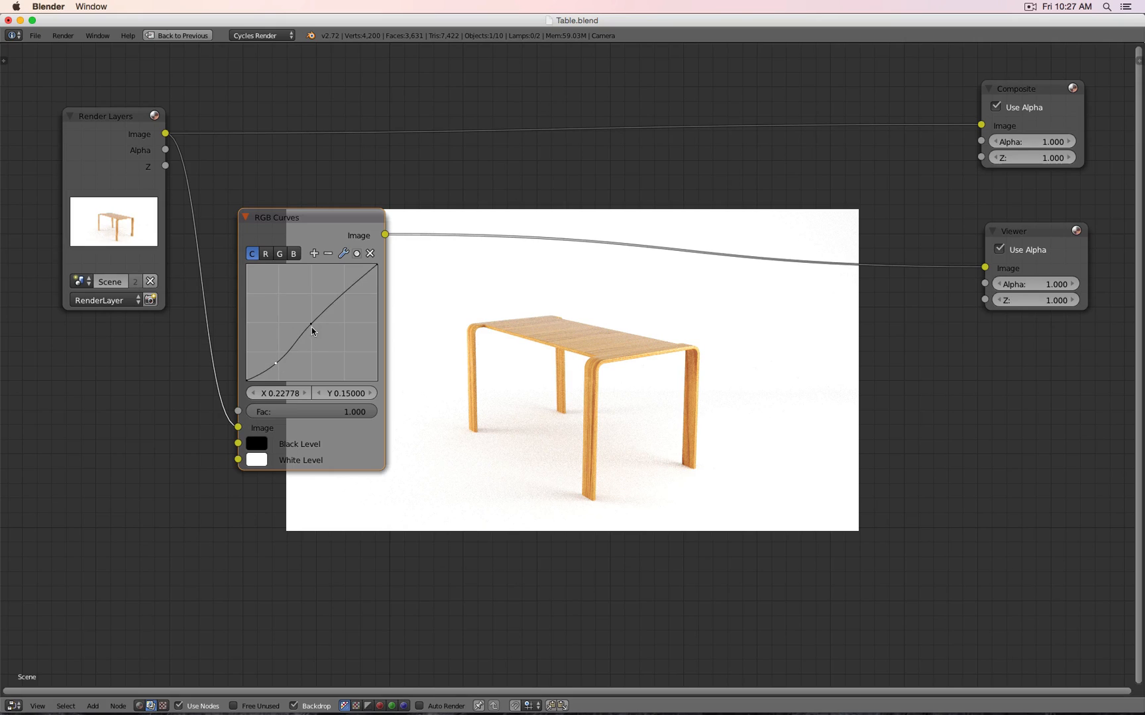
{"action": "left_click_drag", "start_coordinate": [310, 323], "coordinate": [342, 292]}
{"action": "left_click_drag", "start_coordinate": [275, 362], "coordinate": [279, 355]}
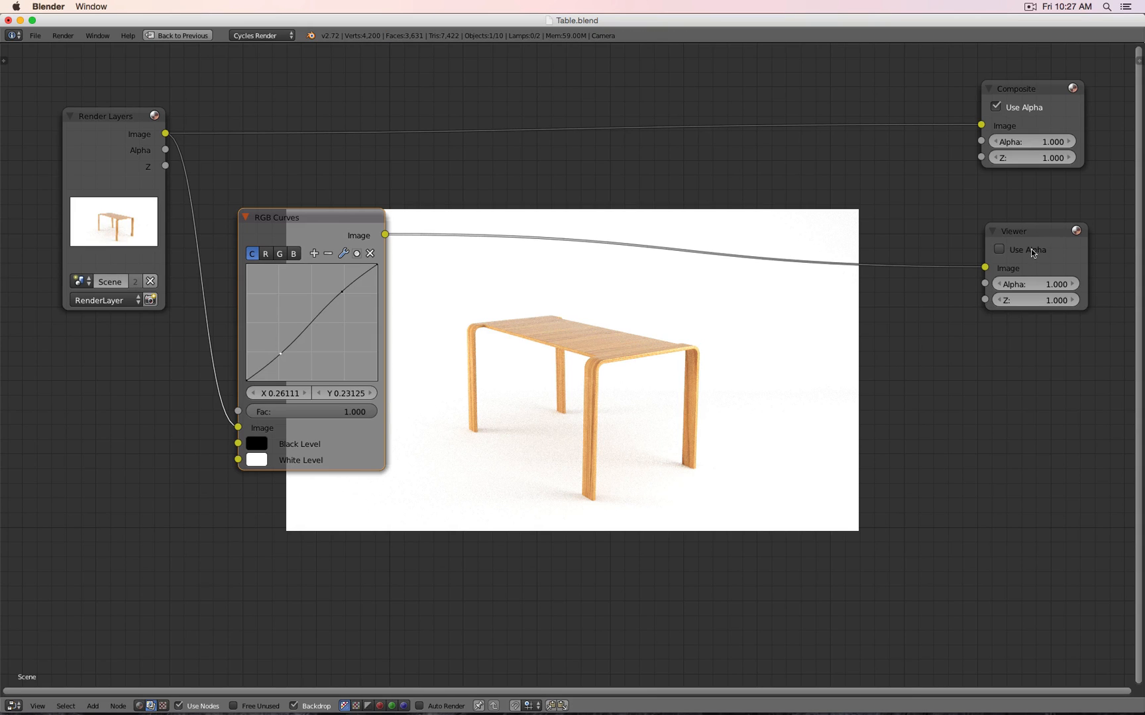
Duplicate the Viewer node below the original and connect the Render Layers Image output directly to the duplicate
{"action": "key", "text": "shift+d"}
{"action": "key", "text": "Escape"}
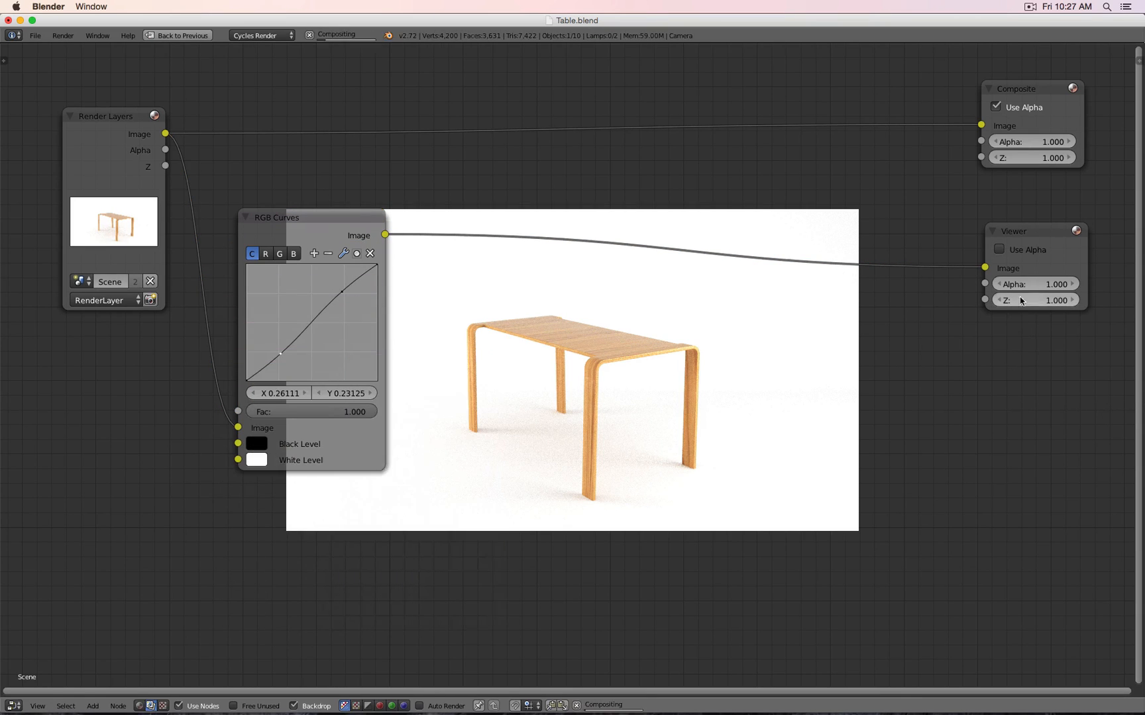
{"action": "right_click", "coordinate": [1020, 240]}
{"action": "key", "text": "shift+d"}
{"action": "left_click", "coordinate": [1009, 343]}
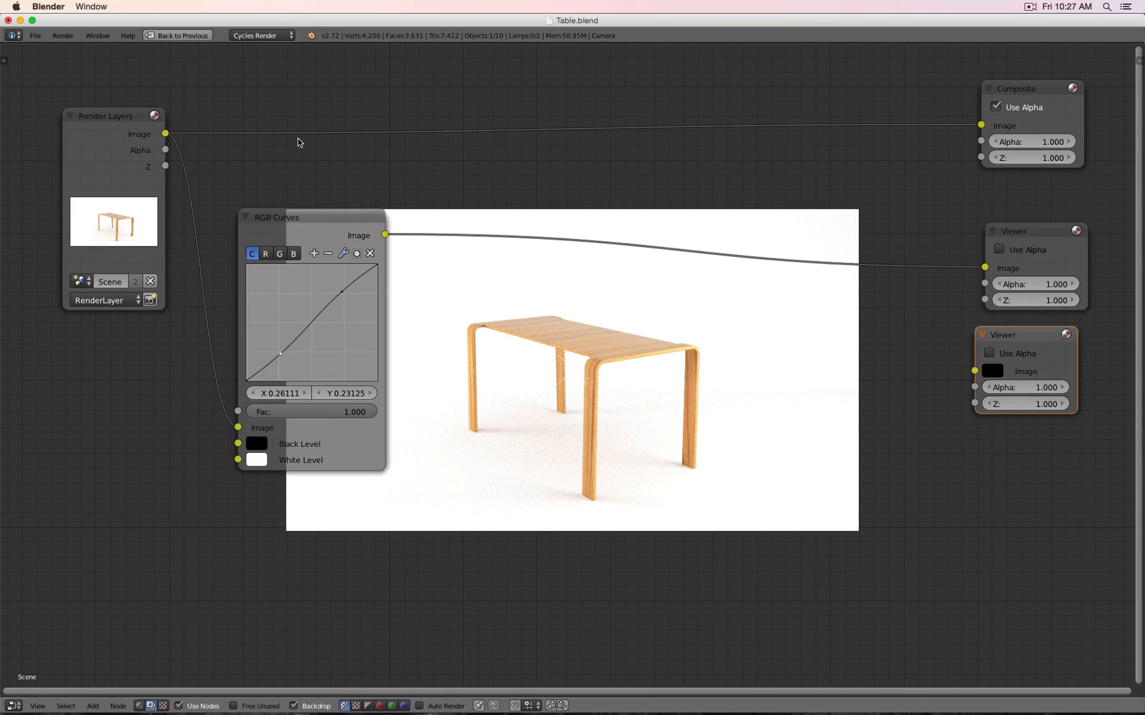
{"action": "left_click_drag", "start_coordinate": [166, 134], "coordinate": [987, 369]}
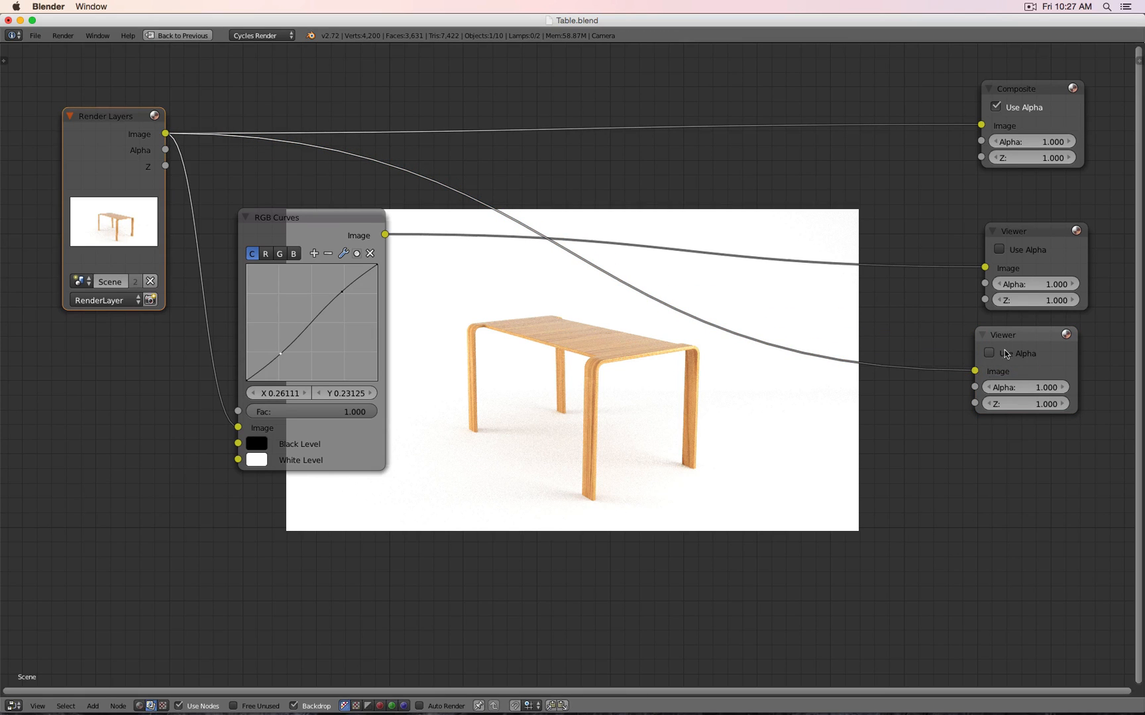
Move the duplicate Viewer node up beside the Composite node and make the RGB Curves Viewer active again
{"action": "right_click", "coordinate": [1049, 271]}
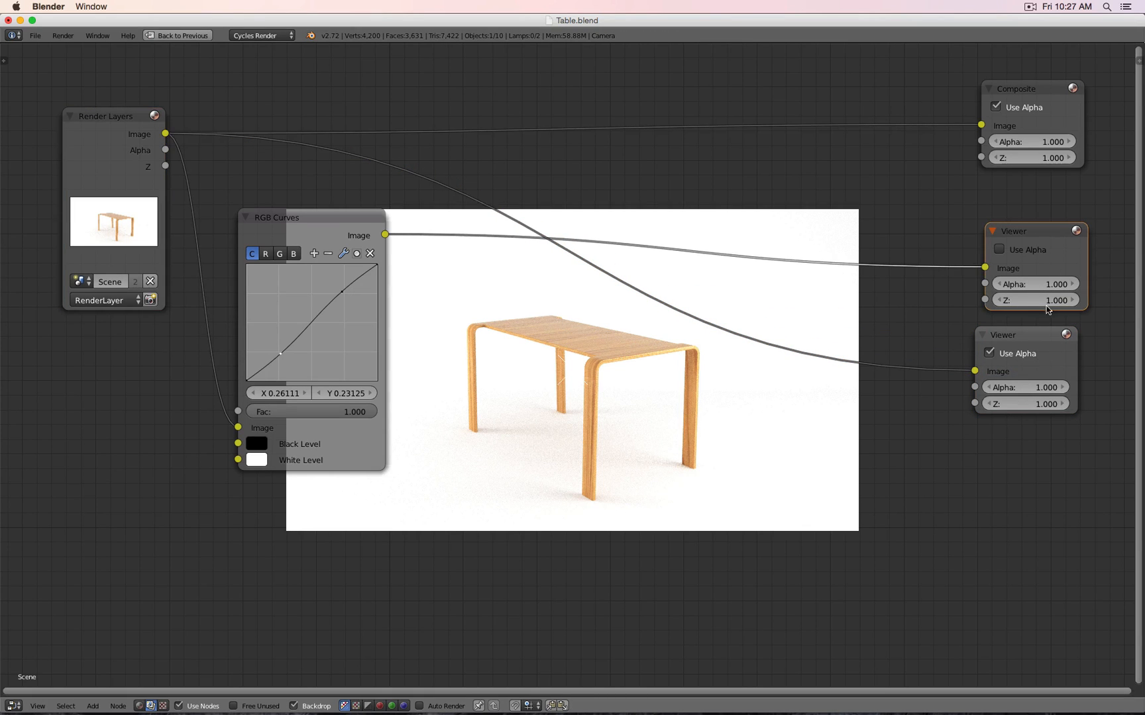
{"action": "left_click", "coordinate": [1036, 348]}
{"action": "left_click_drag", "start_coordinate": [1036, 341], "coordinate": [888, 167]}
{"action": "right_click", "coordinate": [1020, 234]}
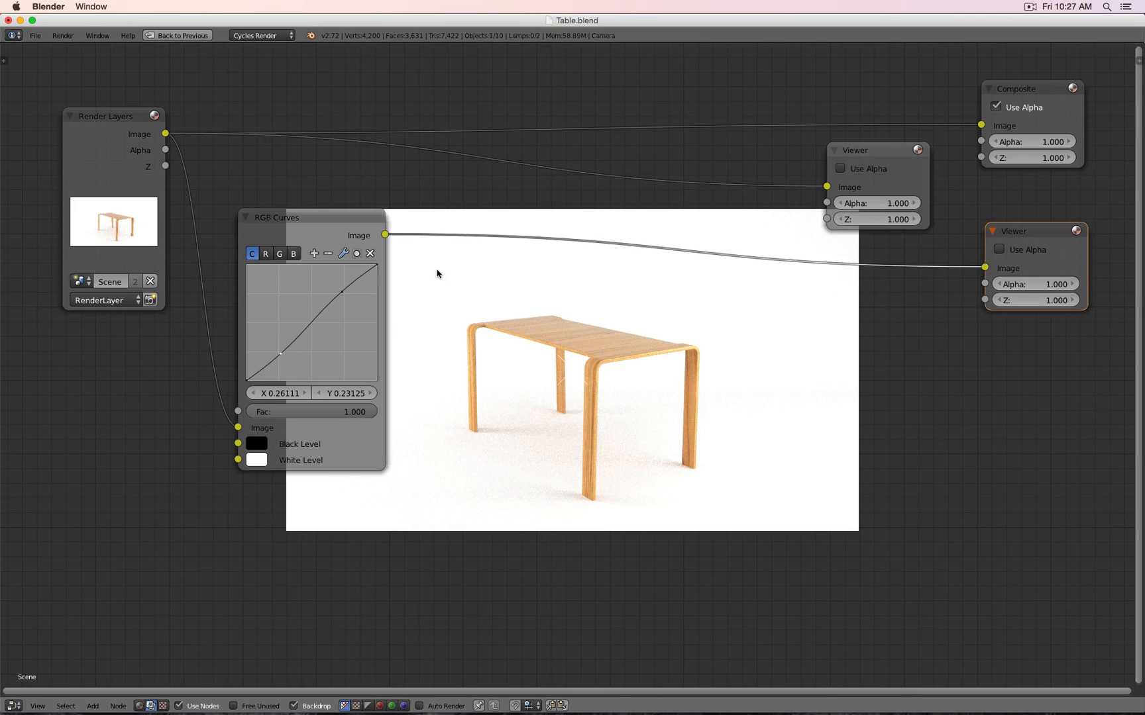
Strengthen the RGB curve's S shape, lowering its lower point slightly and placing its upper point at about X 0.706, Y 0.781
{"action": "left_click_drag", "start_coordinate": [280, 354], "coordinate": [280, 356]}
{"action": "left_click_drag", "start_coordinate": [339, 297], "coordinate": [341, 292]}
Alternate between the two Viewer nodes to compare the unedited render with the curve-adjusted one
{"action": "left_click", "coordinate": [1000, 249]}
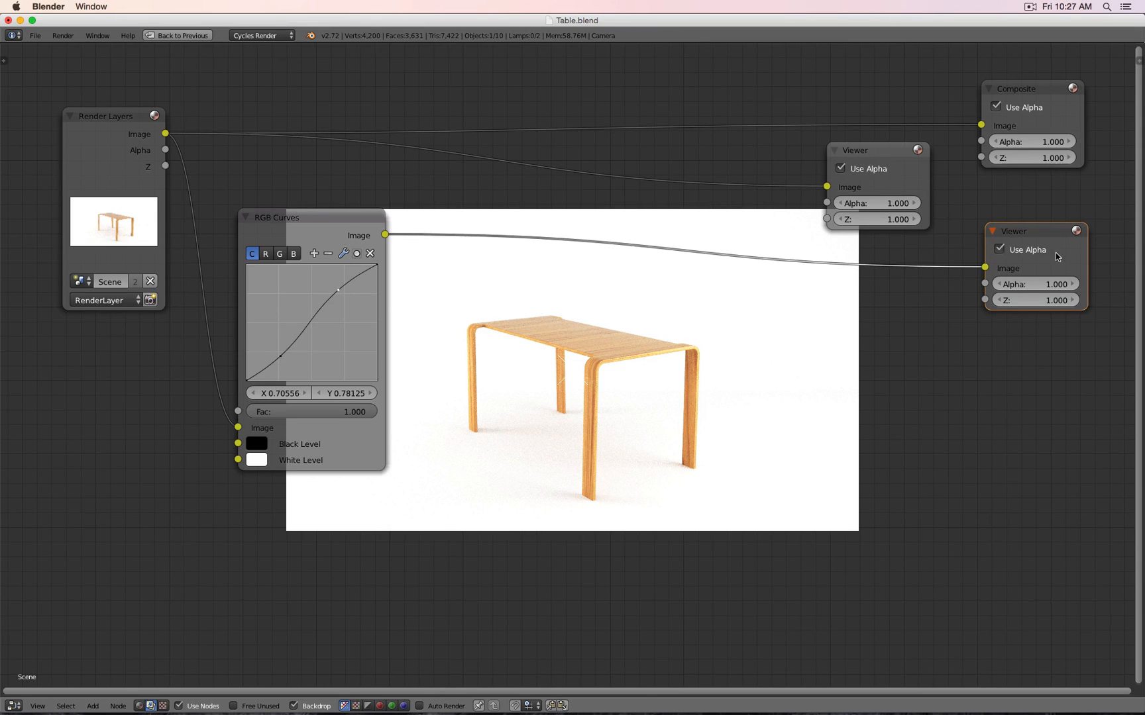
{"action": "left_click", "coordinate": [1000, 249]}
{"action": "left_click", "coordinate": [858, 167]}
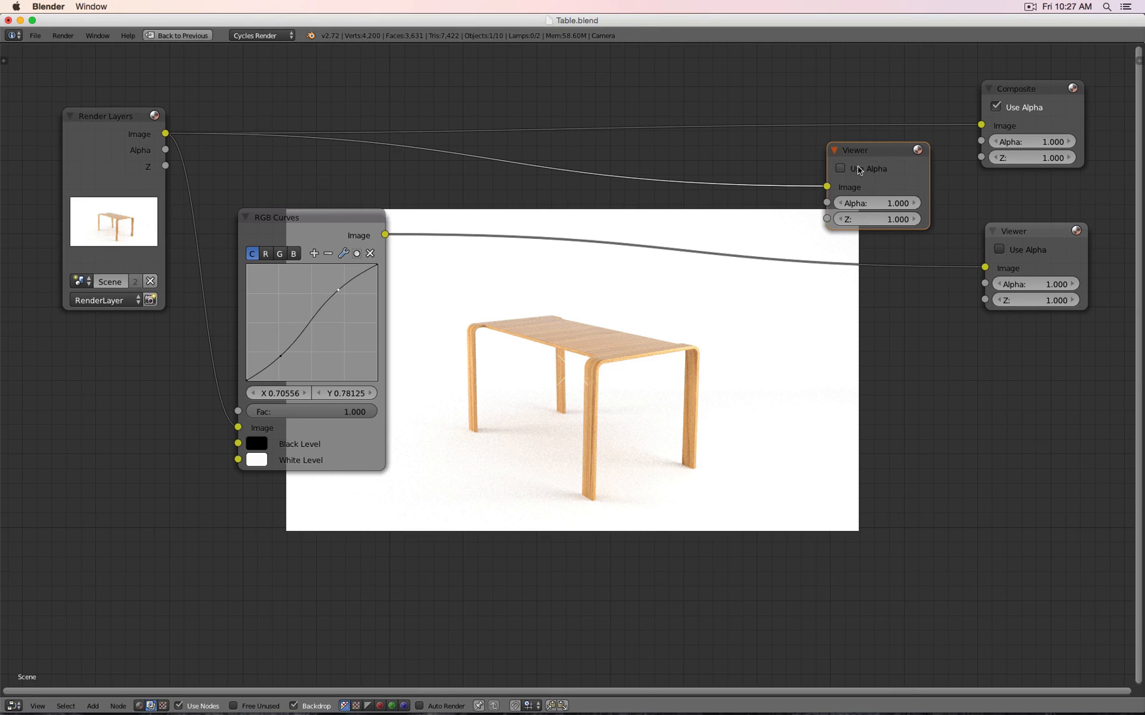
{"action": "left_click", "coordinate": [1029, 227]}
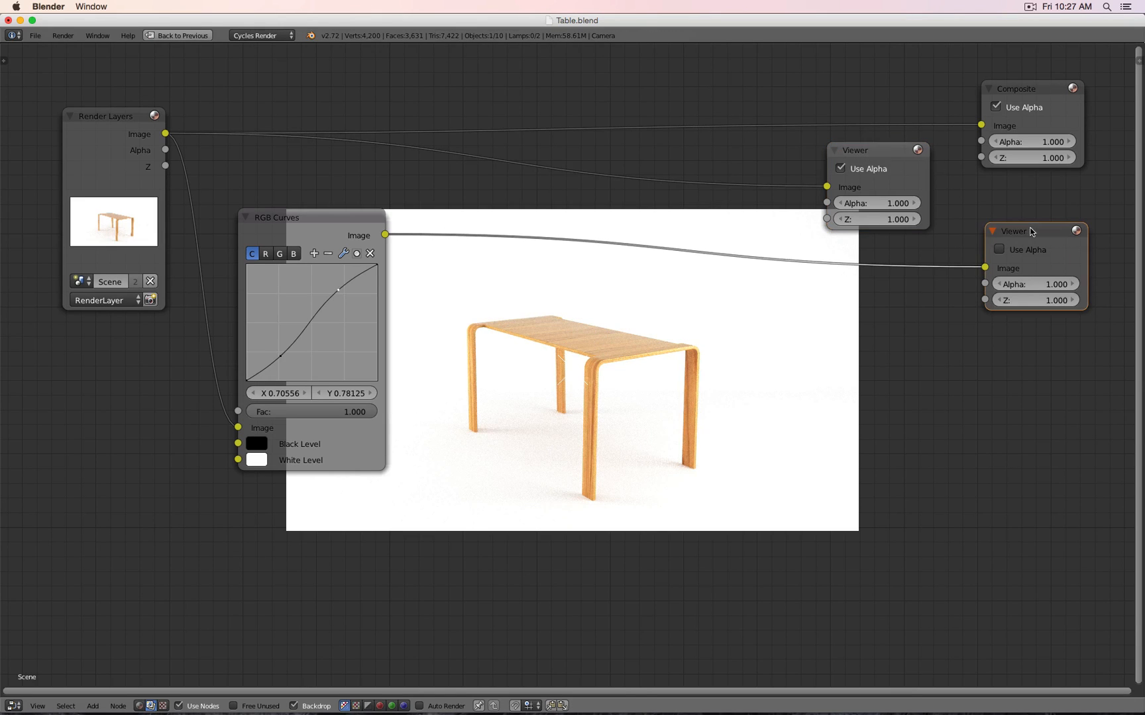
{"action": "left_click", "coordinate": [873, 152]}
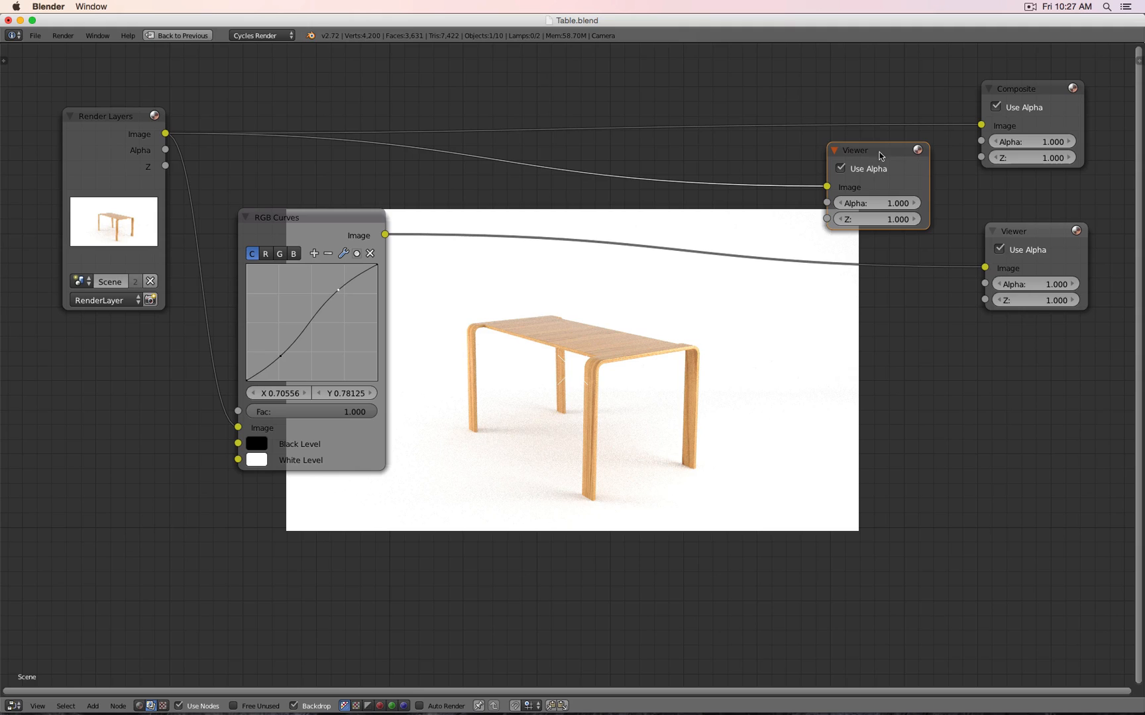
{"action": "left_click", "coordinate": [1055, 226]}
{"action": "left_click", "coordinate": [871, 151]}
{"action": "left_click", "coordinate": [1027, 229]}
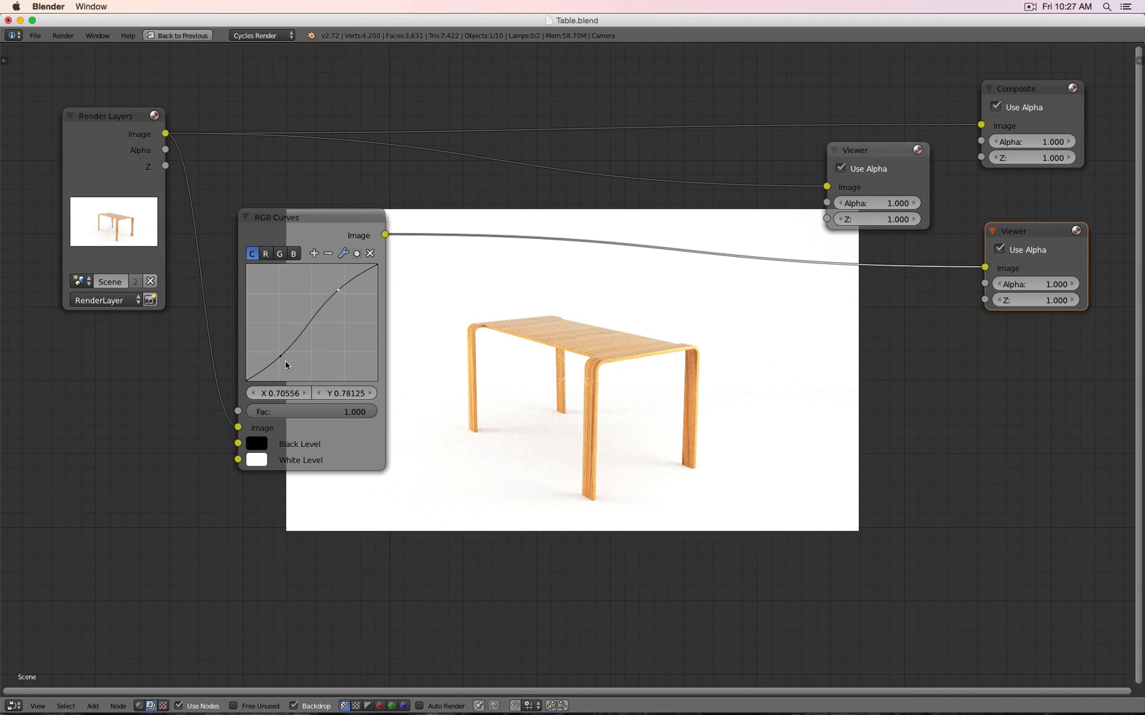
Fine-tune both points of the RGB curve slightly and collapse the RGB Curves node
{"action": "left_click_drag", "start_coordinate": [281, 355], "coordinate": [280, 356]}
{"action": "left_click_drag", "start_coordinate": [338, 290], "coordinate": [341, 291]}
{"action": "left_click", "coordinate": [245, 216]}
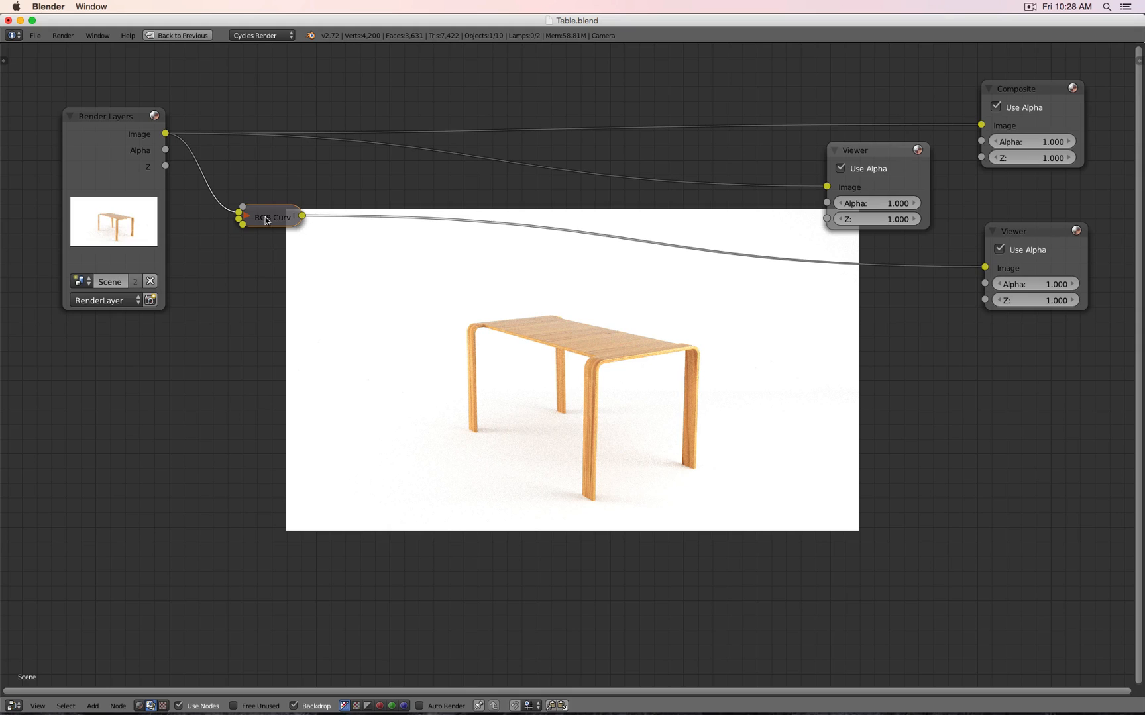
Insert a Hue Saturation Value node between RGB Curves and its Viewer, and set its Hue to 0.527
{"action": "key", "text": "shift+a"}
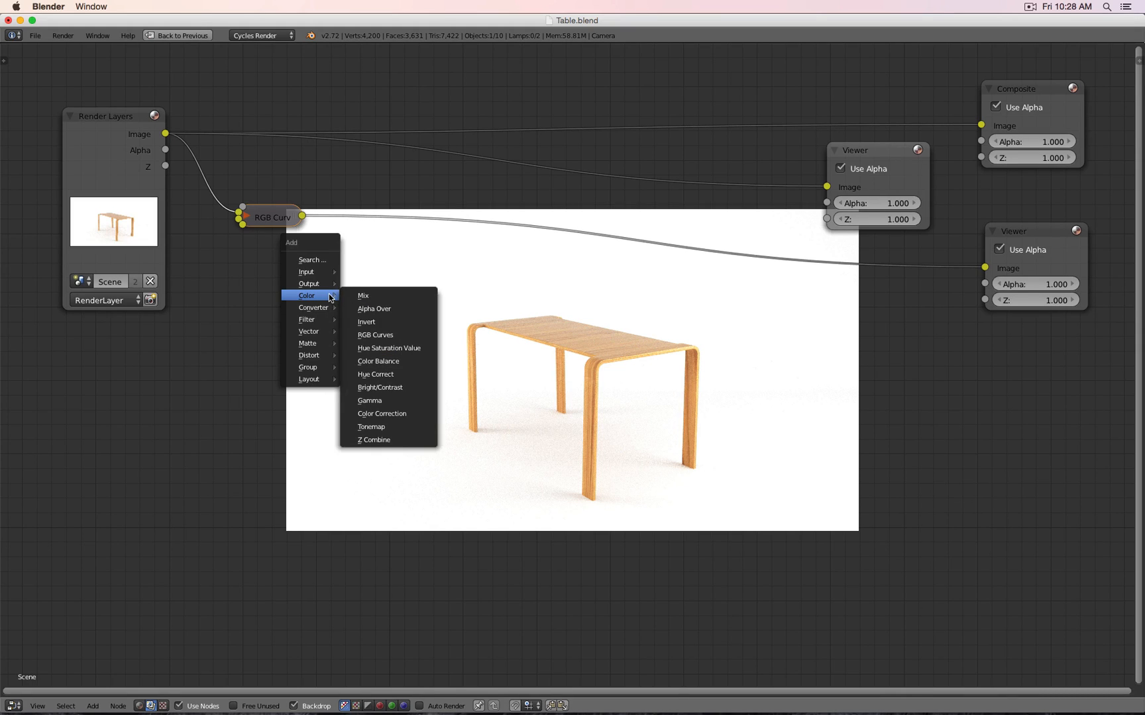
{"action": "left_click", "coordinate": [403, 349]}
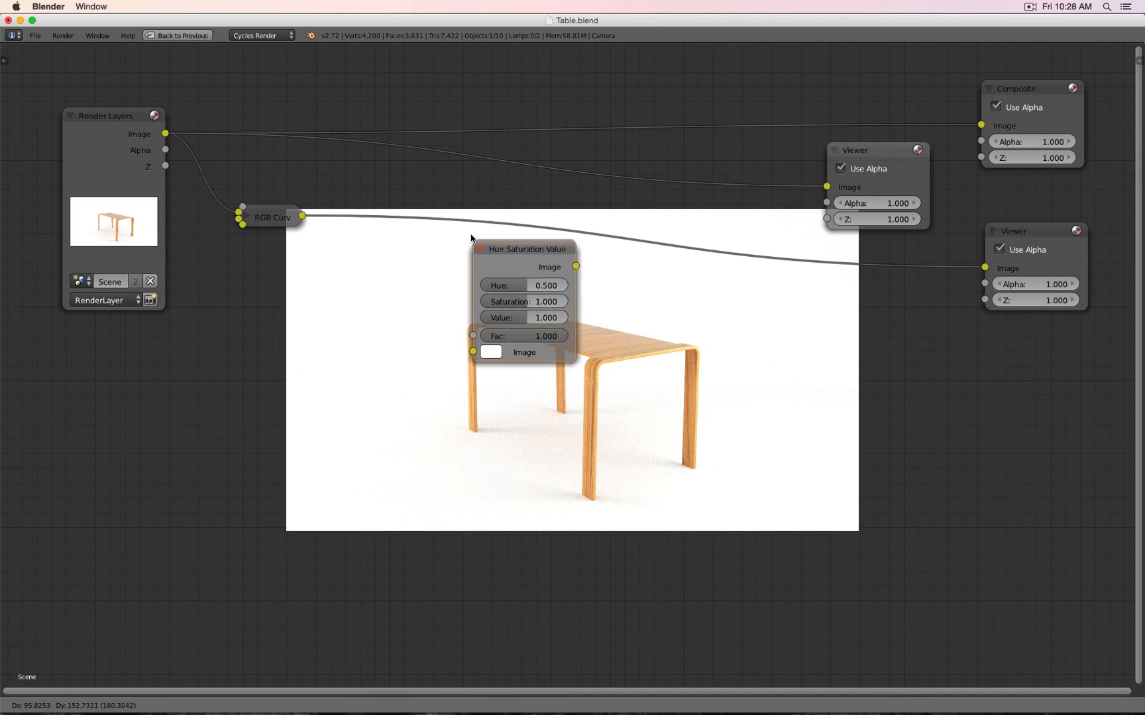
{"action": "left_click", "coordinate": [394, 211]}
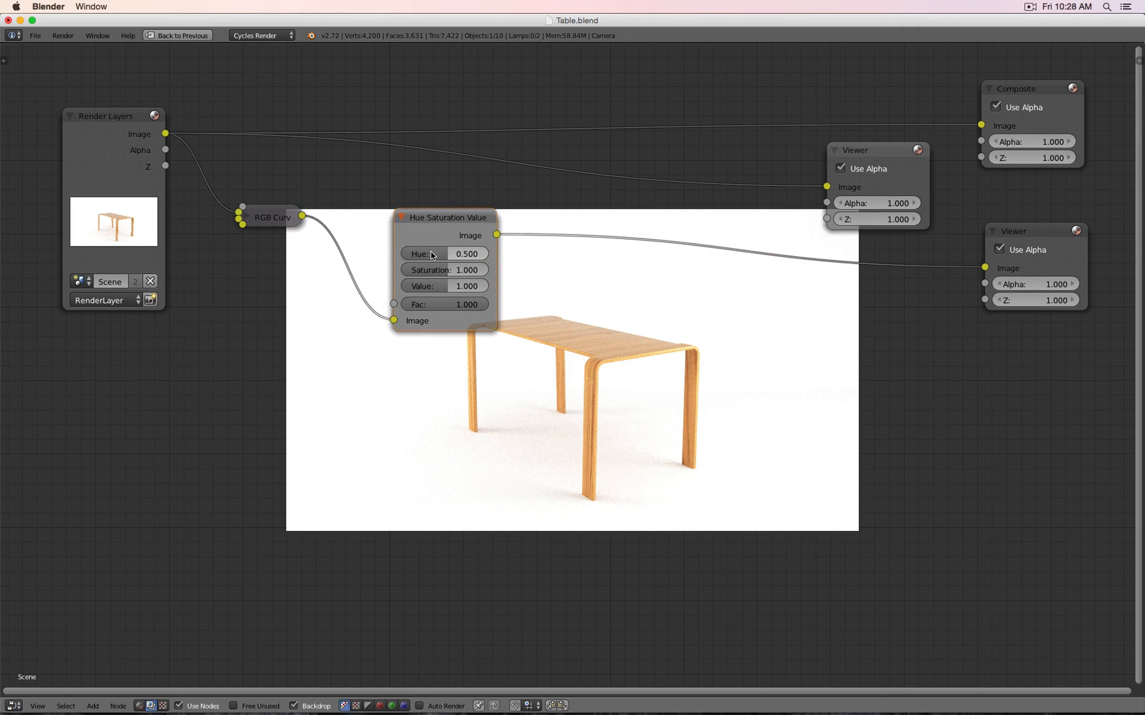
{"action": "left_click_drag", "start_coordinate": [448, 253], "coordinate": [449, 253]}
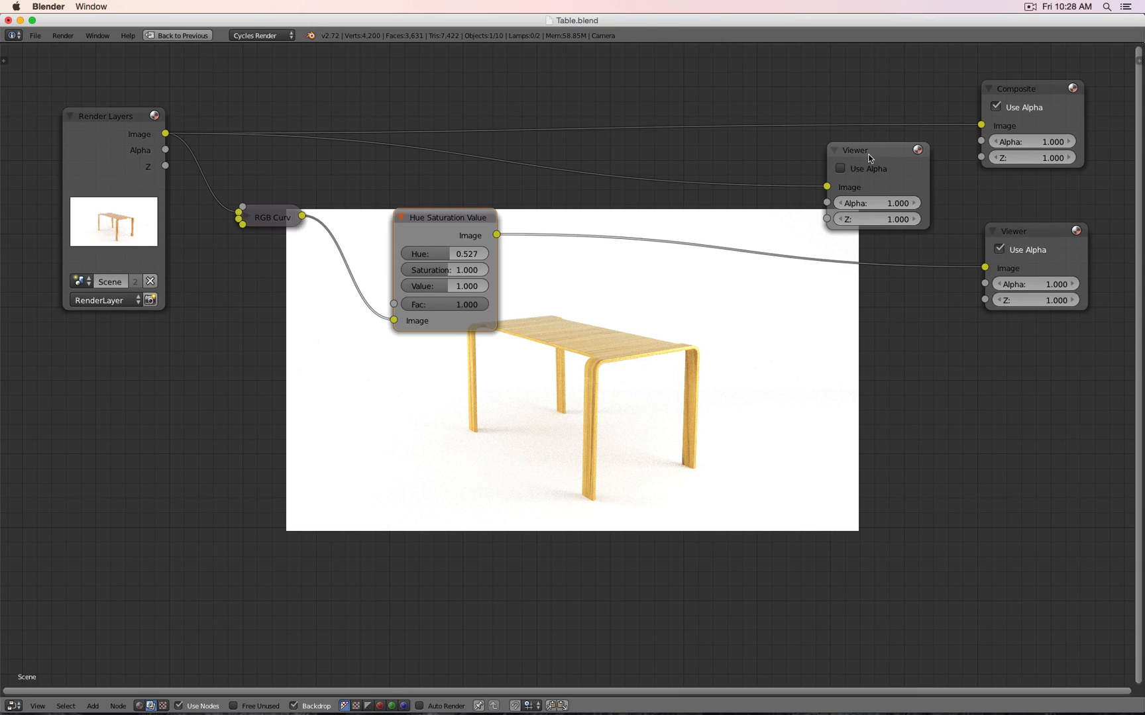
Collapse both Viewer nodes and alternate between them to compare the original render with the hue-adjusted one
{"action": "key", "text": "h"}
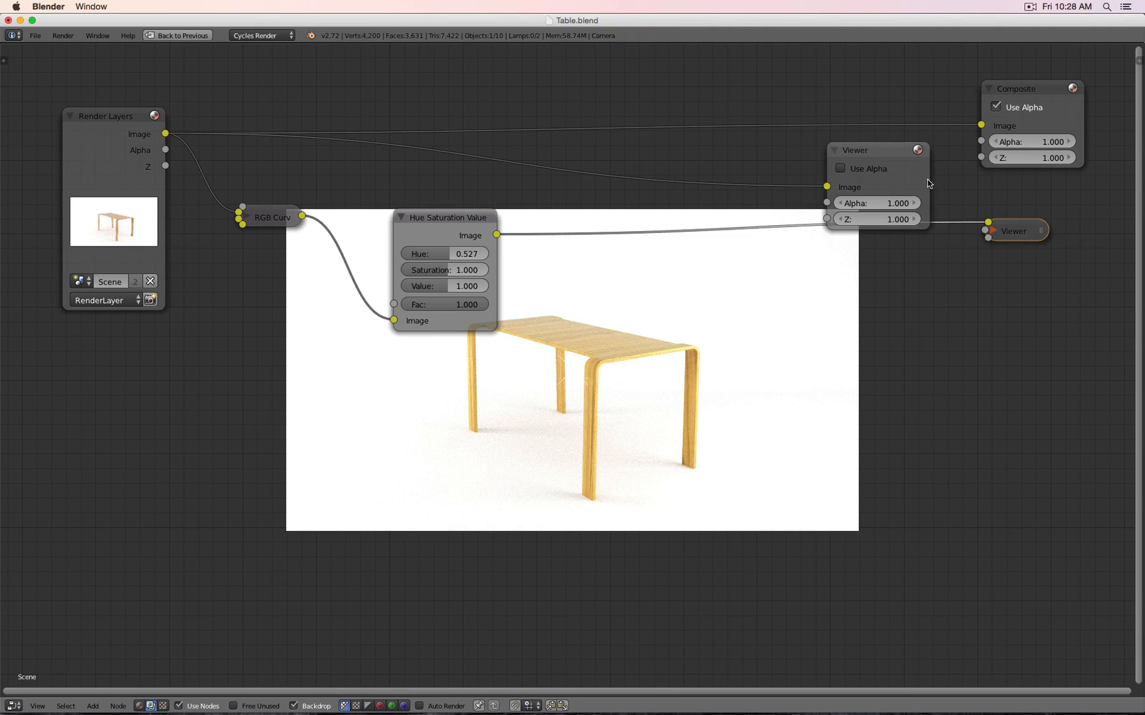
{"action": "left_click", "coordinate": [836, 168]}
{"action": "key", "text": "h"}
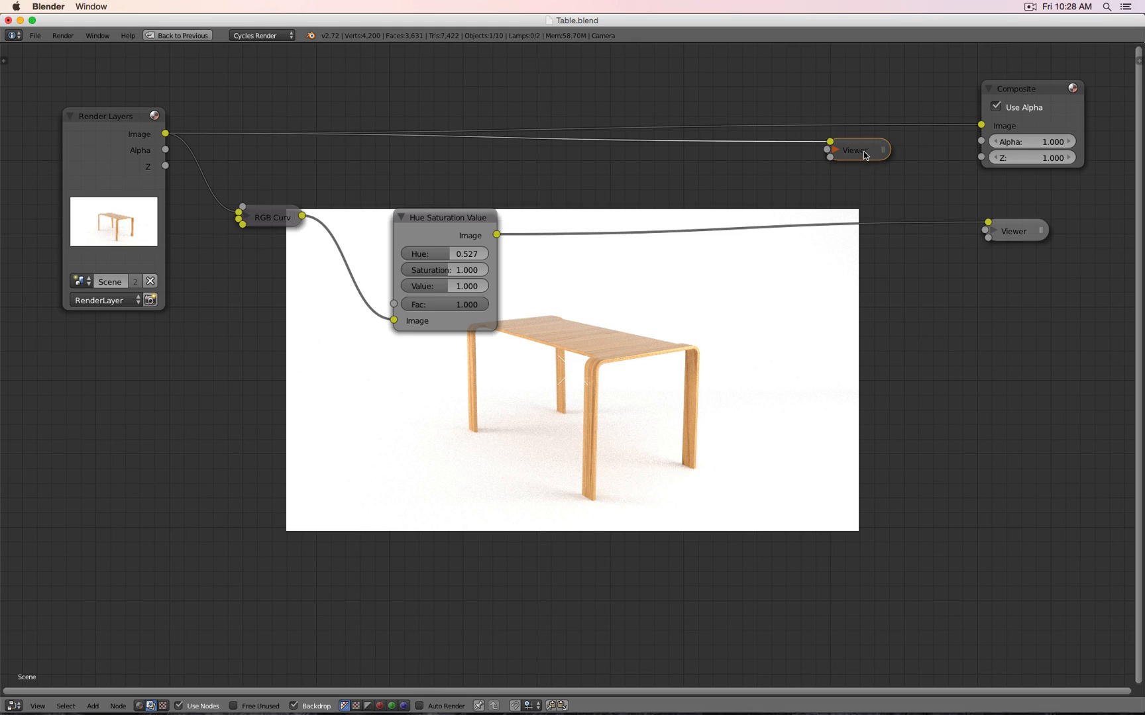
{"action": "left_click", "coordinate": [1010, 226]}
{"action": "left_click", "coordinate": [860, 153]}
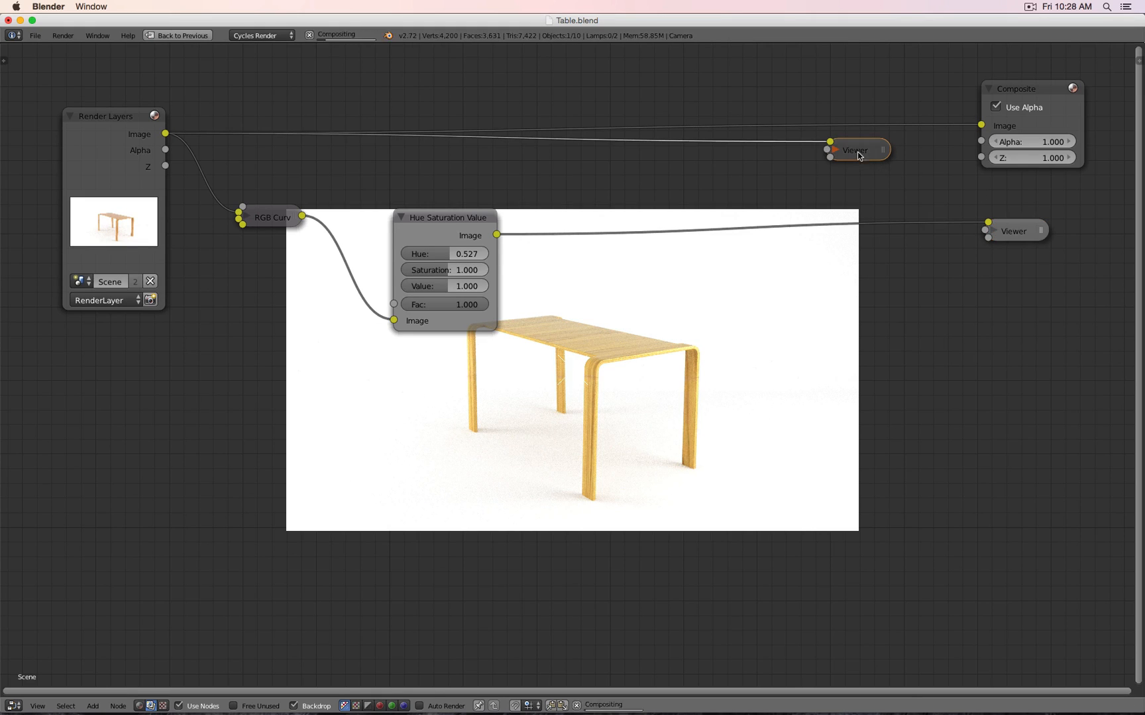
{"action": "left_click", "coordinate": [1020, 237]}
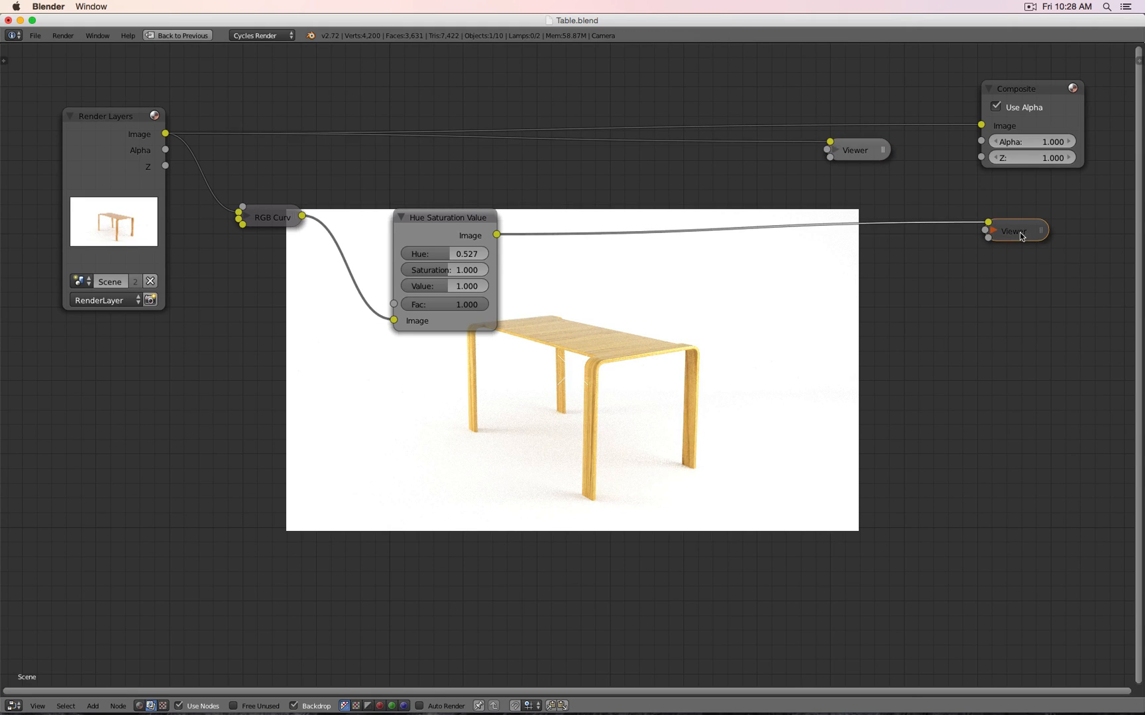
Compare the original render with the hue-adjusted one and set the Hue Saturation Value node's Hue to 0.5
{"action": "left_click", "coordinate": [855, 153]}
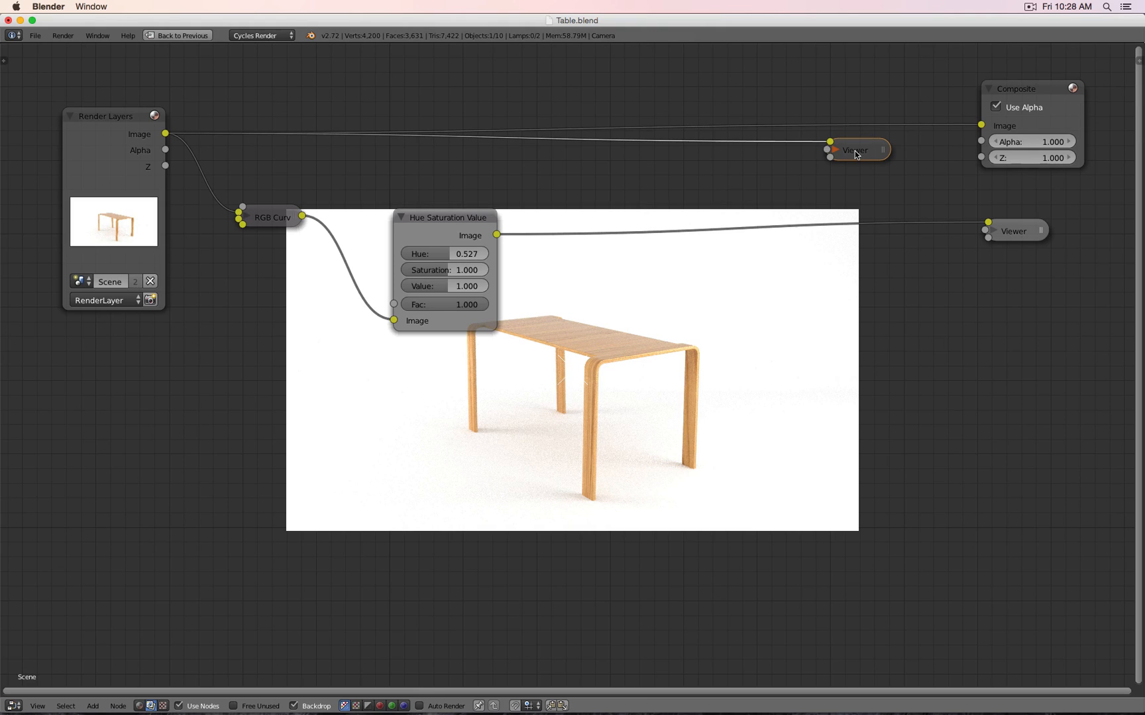
{"action": "left_click", "coordinate": [1012, 236]}
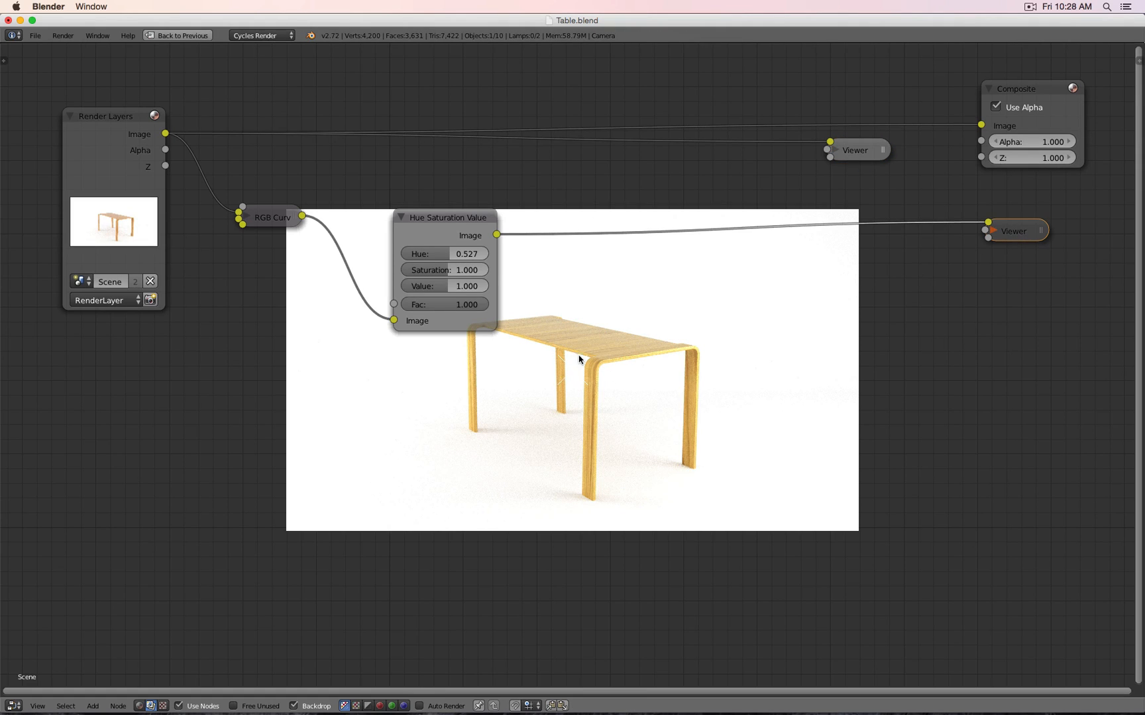
{"action": "left_click", "coordinate": [452, 257]}
{"action": "type", "text": ".5"}
{"action": "key", "text": "Return"}
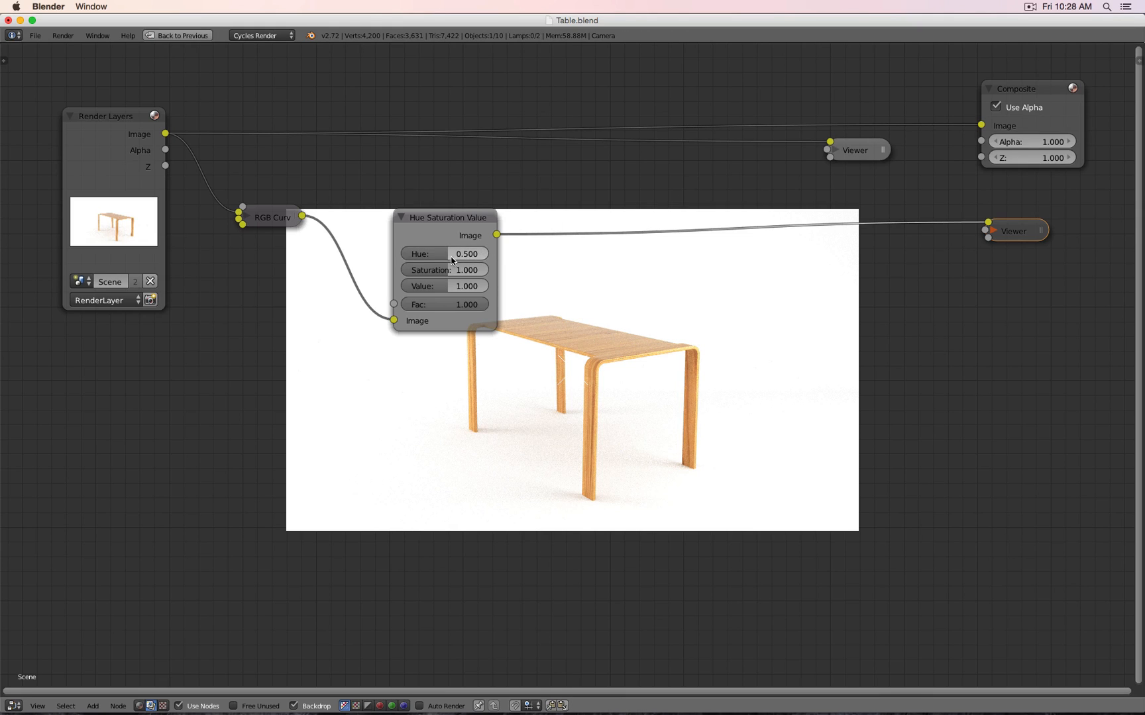
Set the Hue to 0.509, compare through the Viewers, and collapse the Hue Saturation Value node beside RGB Curves
{"action": "left_click_drag", "start_coordinate": [453, 256], "coordinate": [452, 256]}
{"action": "left_click", "coordinate": [982, 233]}
{"action": "left_click", "coordinate": [841, 155]}
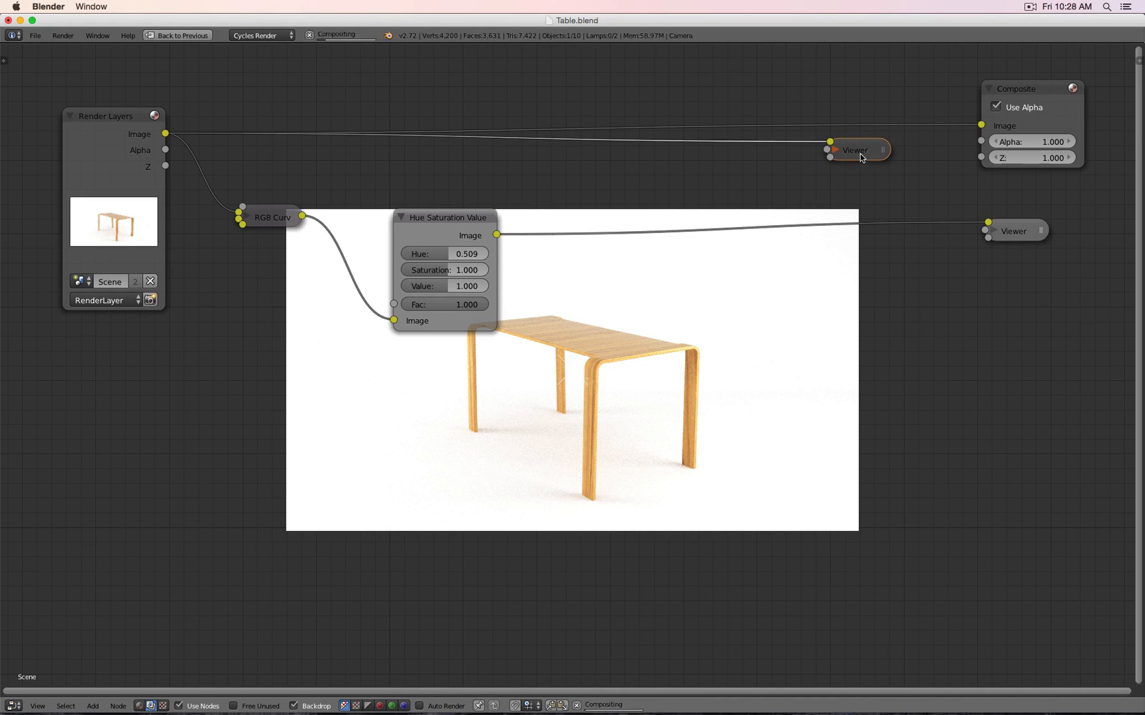
{"action": "left_click", "coordinate": [401, 217]}
{"action": "left_click_drag", "start_coordinate": [417, 220], "coordinate": [373, 205]}
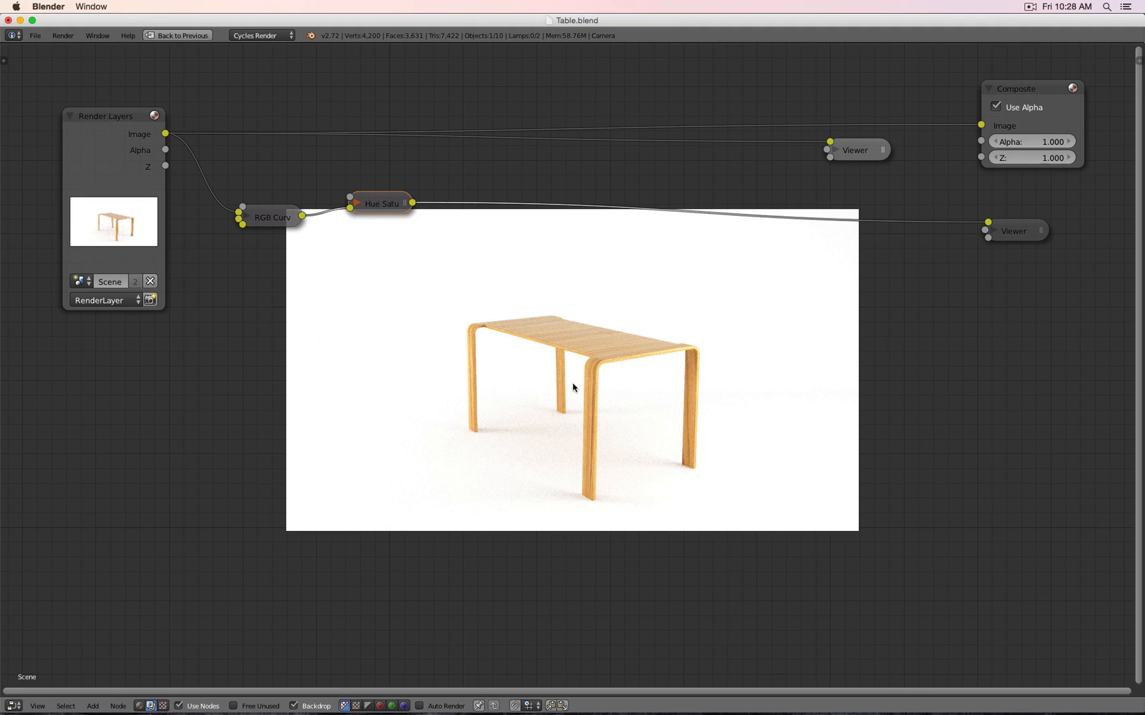
Add a Filter node and insert it between the Hue Saturation Value node and its Viewer
{"action": "key", "text": "shift+a"}
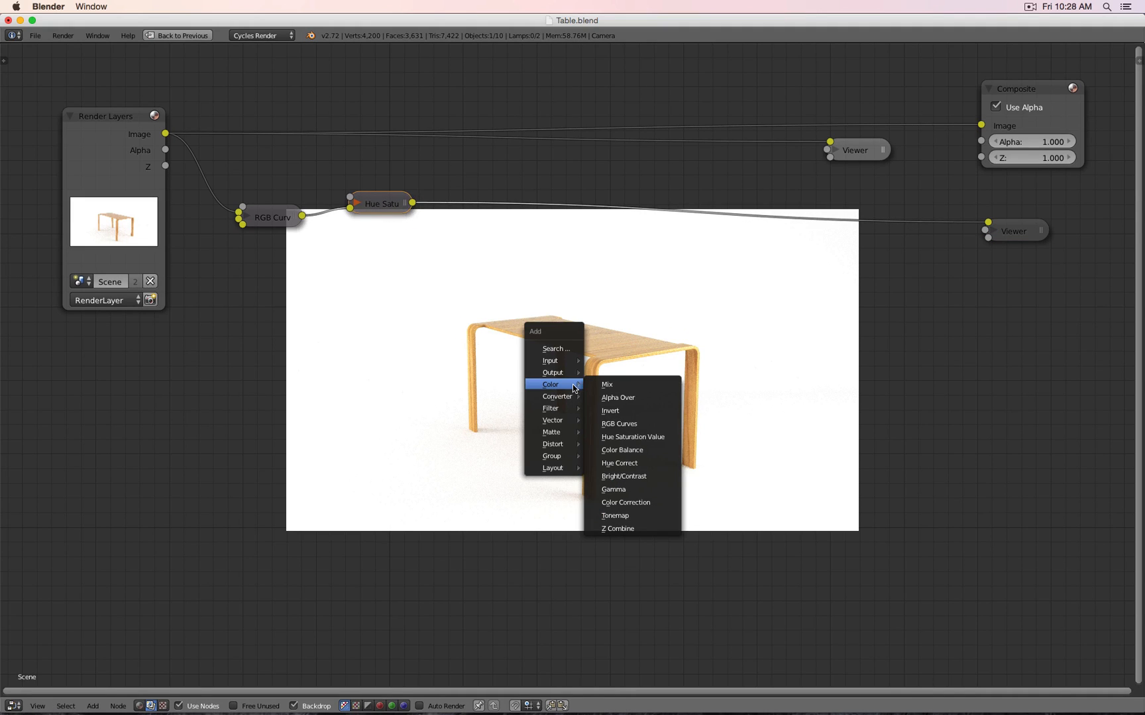
{"action": "mouse_move", "coordinate": [571, 408]}
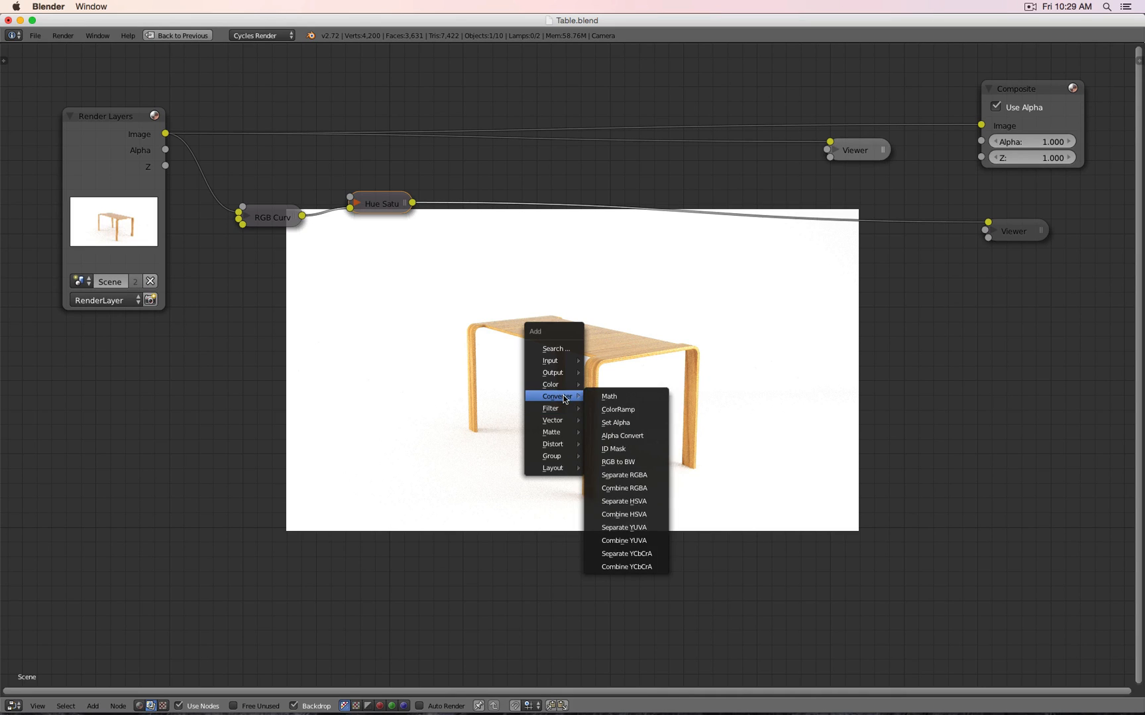
{"action": "mouse_move", "coordinate": [561, 433]}
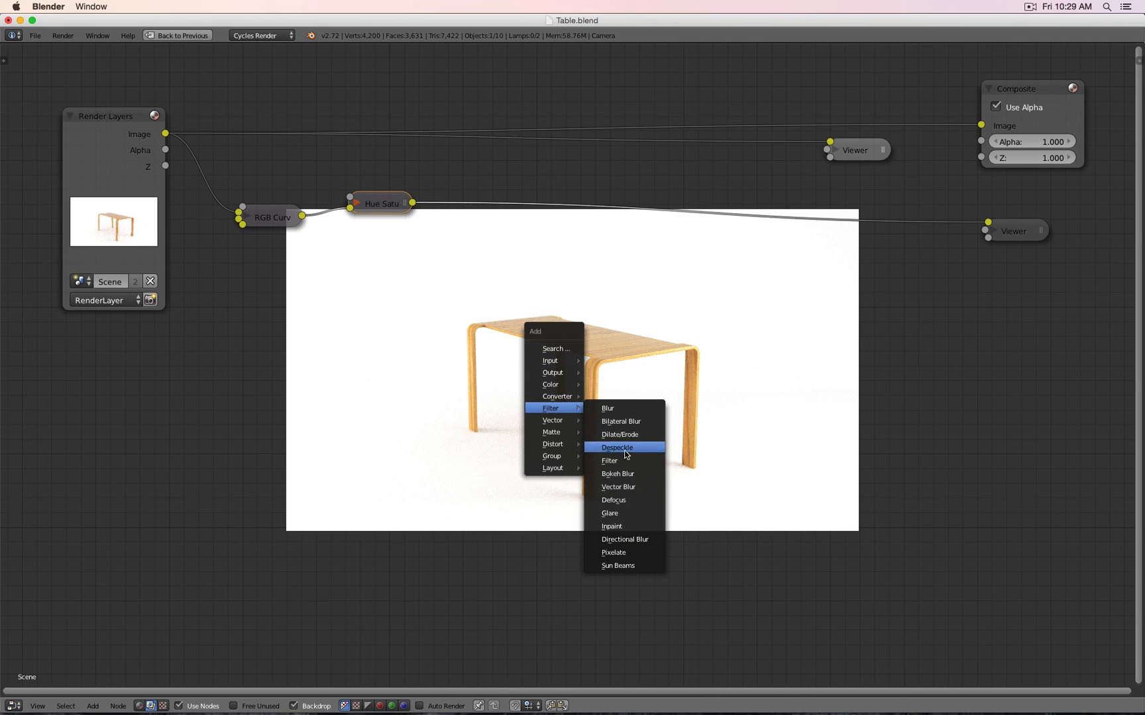
{"action": "left_click", "coordinate": [626, 460]}
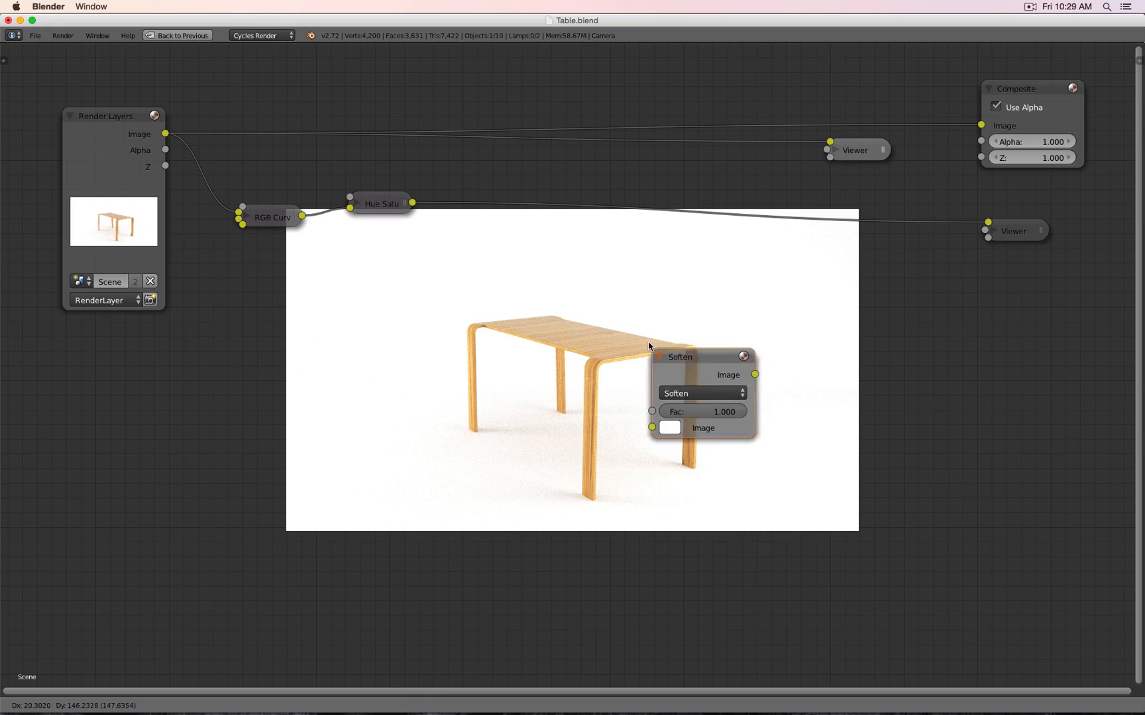
{"action": "left_click", "coordinate": [625, 294]}
{"action": "left_click", "coordinate": [670, 340]}
{"action": "left_click", "coordinate": [670, 341]}
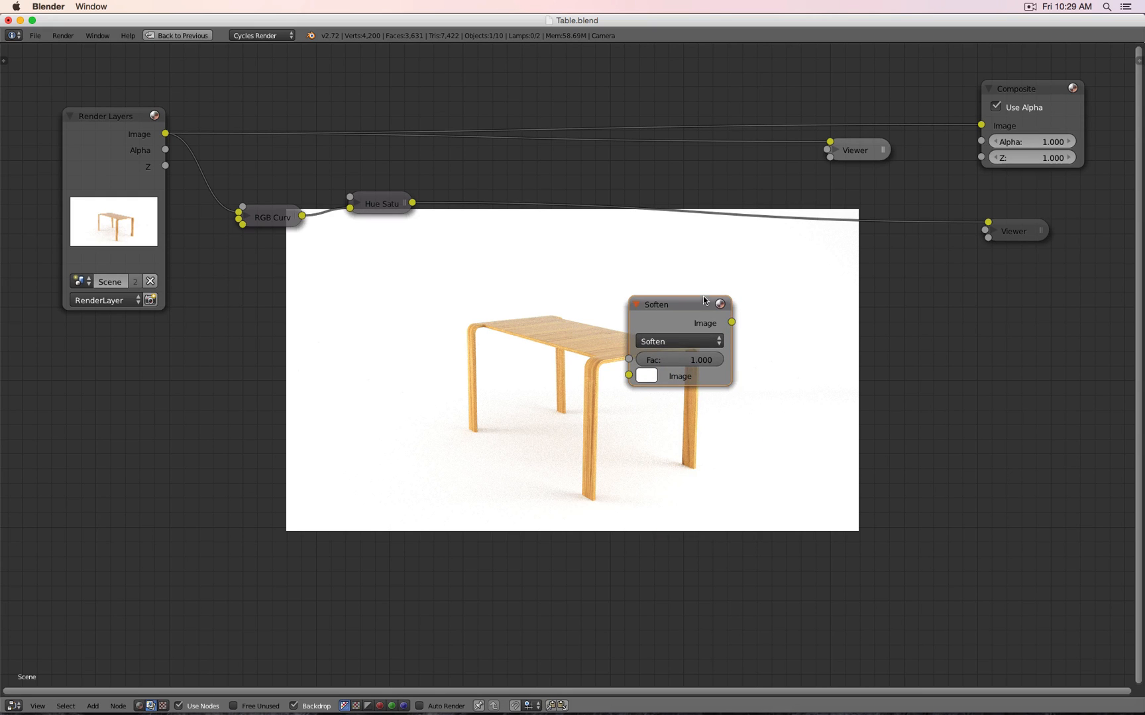
{"action": "left_click_drag", "start_coordinate": [704, 300], "coordinate": [660, 204]}
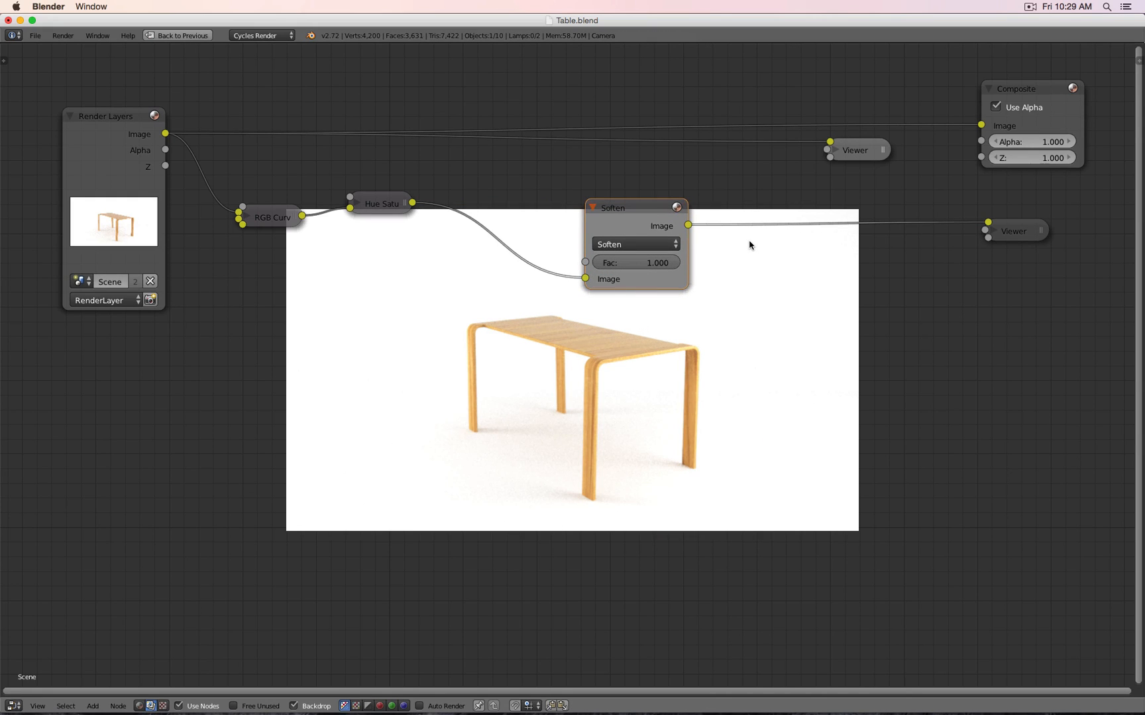
{"action": "scroll", "coordinate": [603, 316], "scroll_direction": "up", "scroll_amount": 2}
{"action": "scroll", "coordinate": [606, 323], "scroll_direction": "down", "scroll_amount": 3}
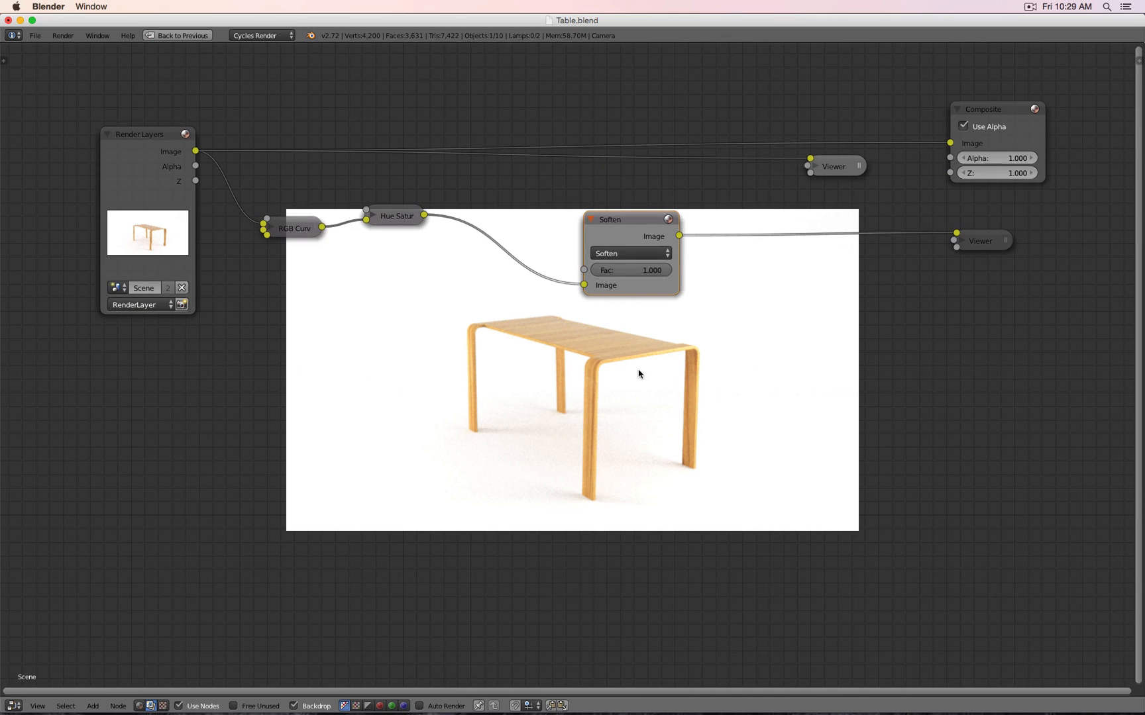
Change the Filter node's type to Sharpen and set its Fac to 0.01
{"action": "left_click", "coordinate": [630, 253]}
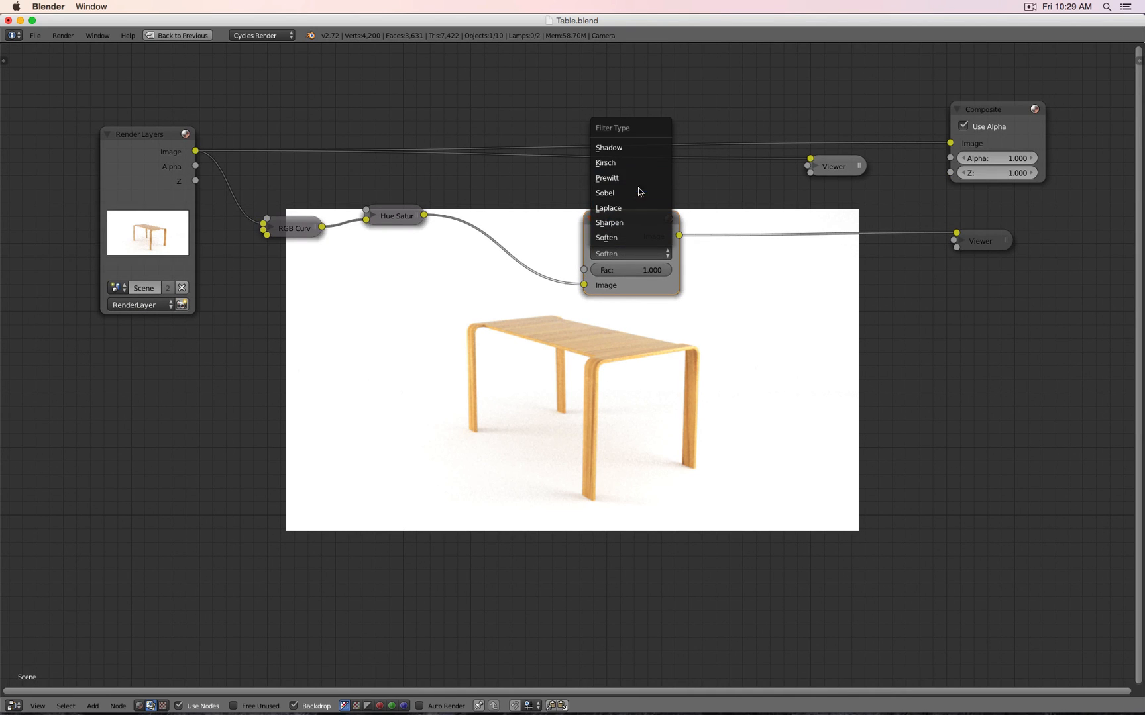
{"action": "left_click", "coordinate": [636, 222]}
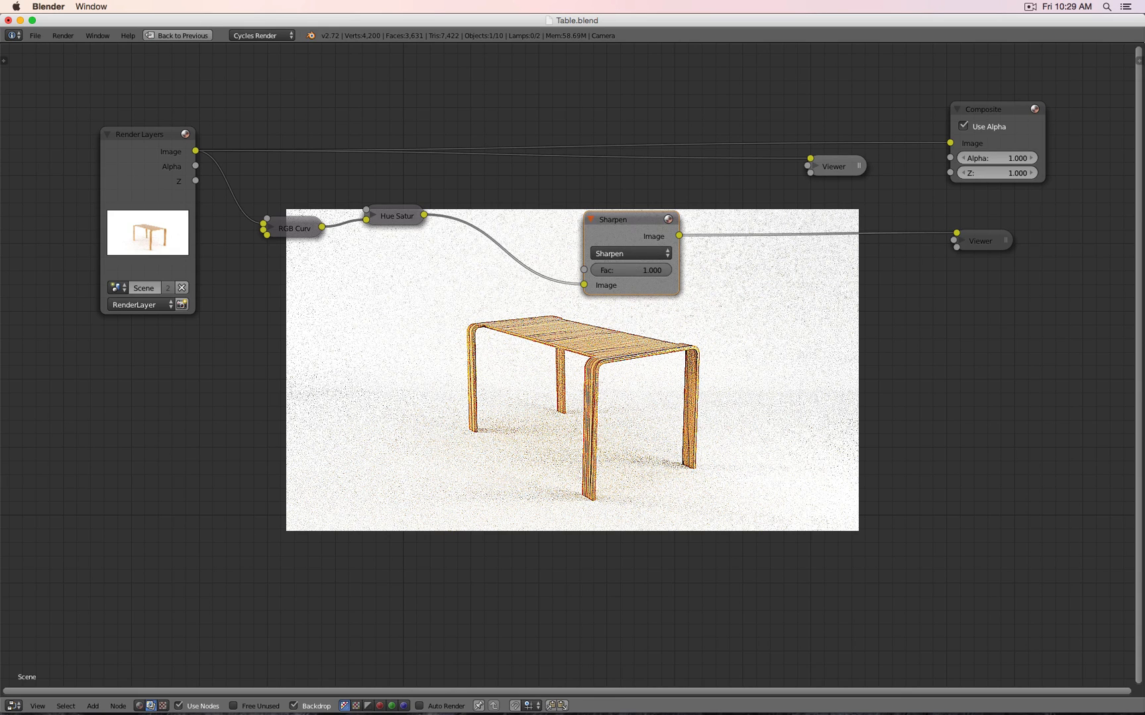
{"action": "left_click_drag", "start_coordinate": [636, 270], "coordinate": [570, 270]}
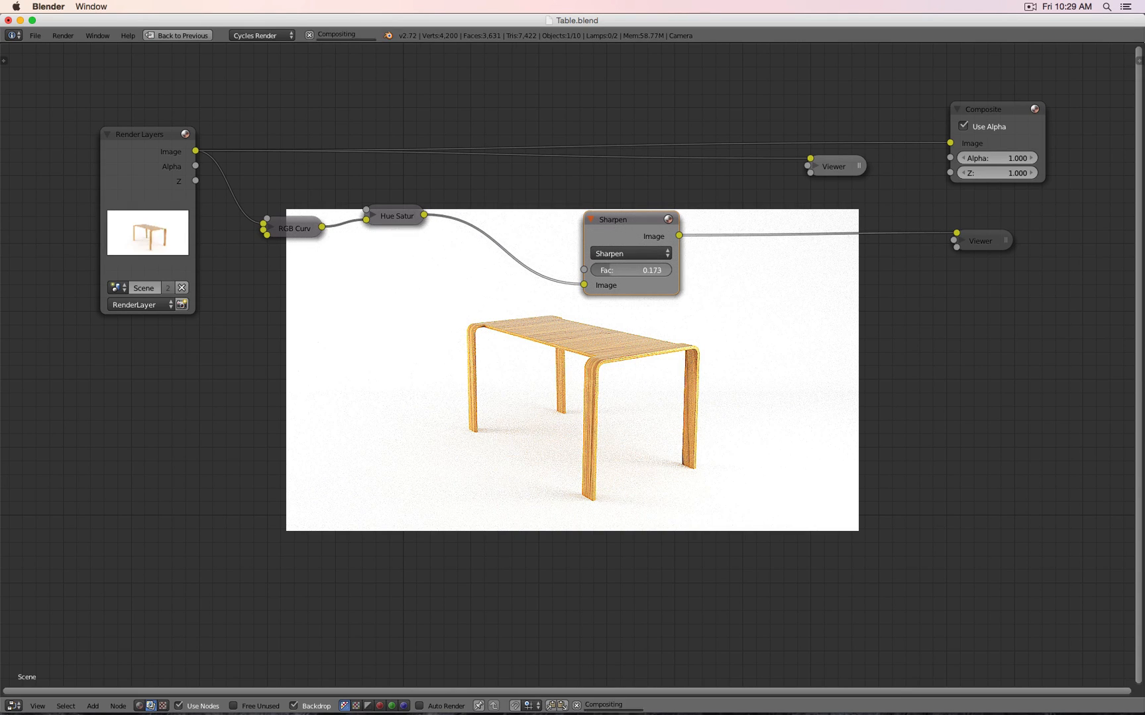
{"action": "left_click", "coordinate": [639, 271]}
{"action": "type", "text": "0.0"}
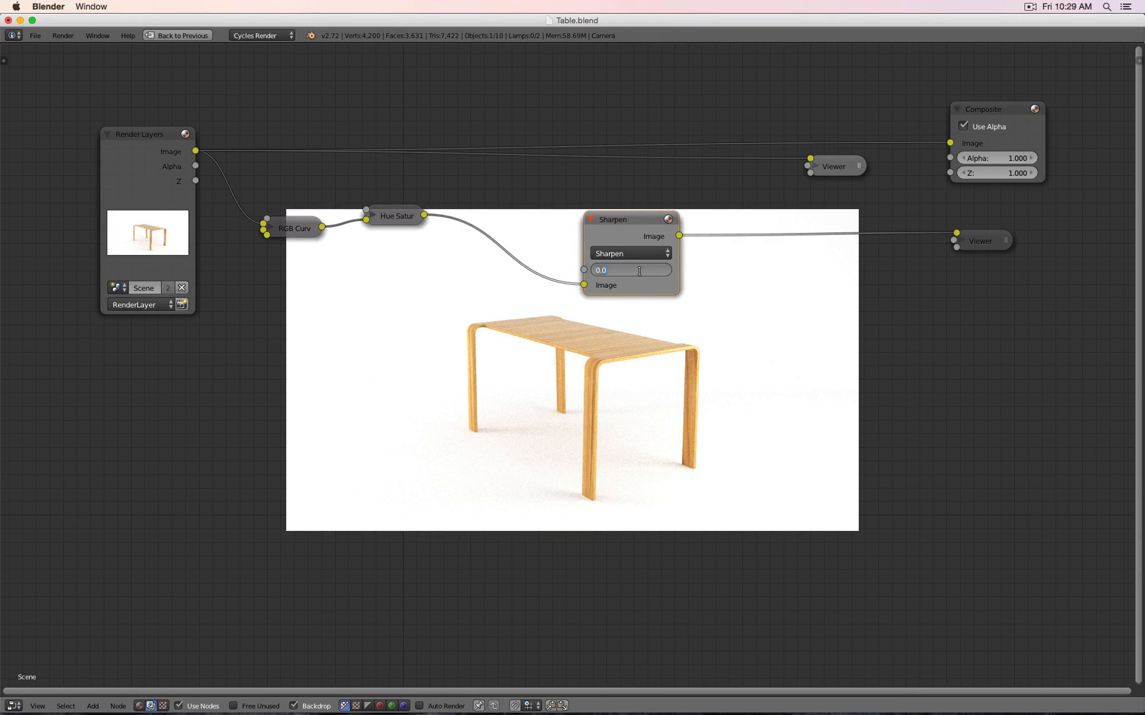
{"action": "key", "text": "Return"}
{"action": "left_click", "coordinate": [641, 271]}
{"action": "type", "text": ".01"}
{"action": "key", "text": "Return"}
Feed the upper Viewer from the Hue Saturation Value output and place both Viewers near the Sharpen node
{"action": "left_click", "coordinate": [836, 171]}
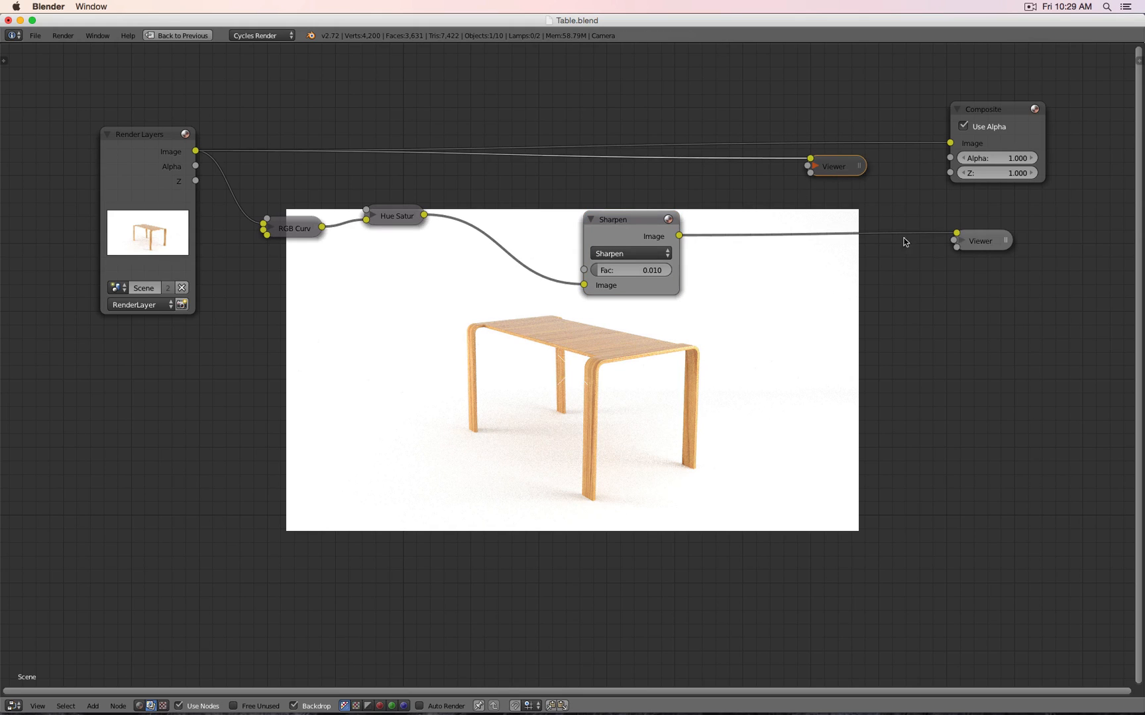
{"action": "left_click_drag", "start_coordinate": [424, 215], "coordinate": [610, 177]}
{"action": "left_click_drag", "start_coordinate": [1008, 236], "coordinate": [799, 239]}
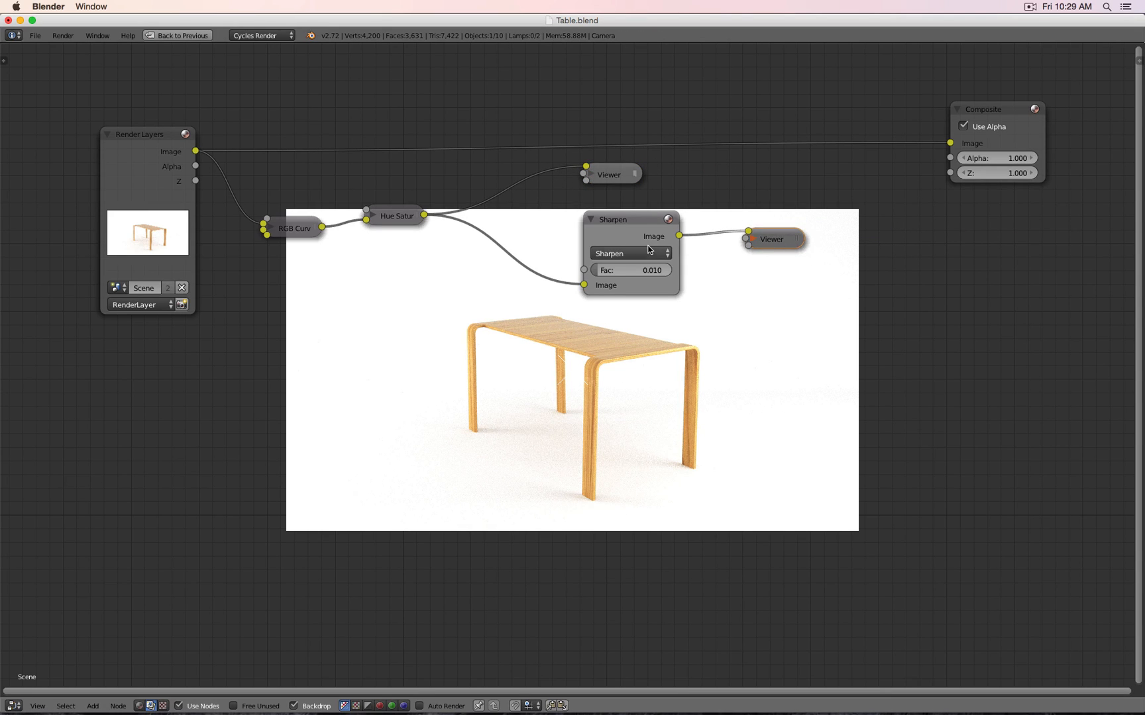
Alternate between the unsharpened and sharpened Viewers and set the Sharpen node's Fac to 0.05
{"action": "left_click", "coordinate": [608, 178]}
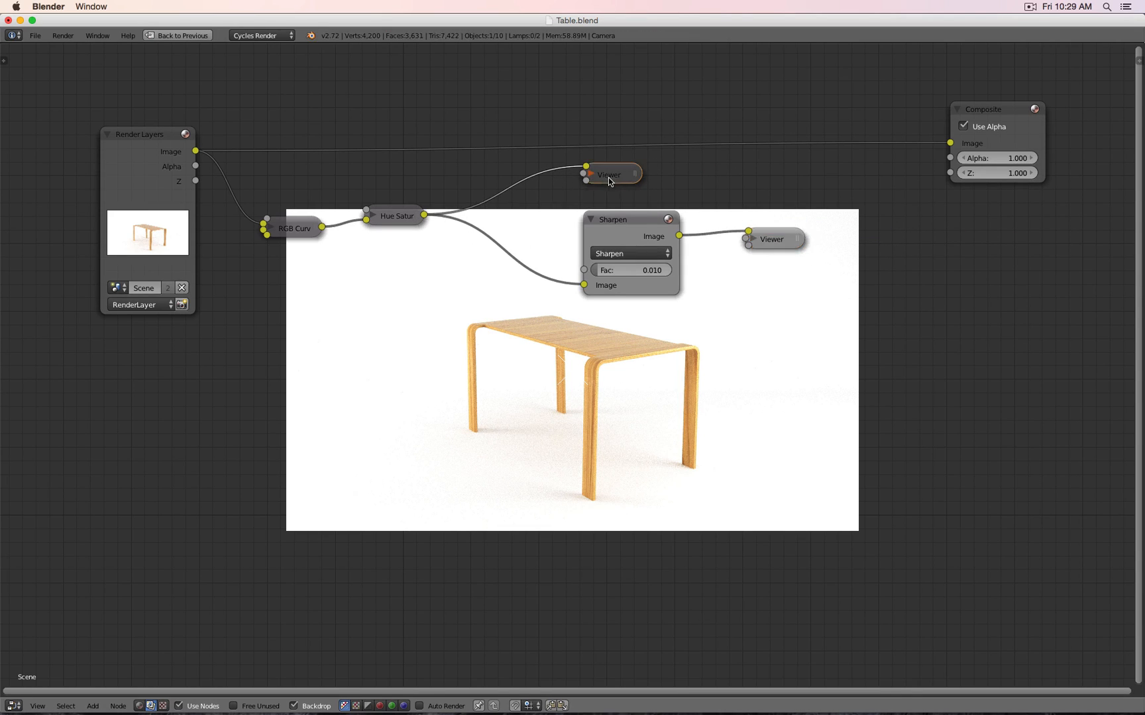
{"action": "left_click", "coordinate": [772, 239]}
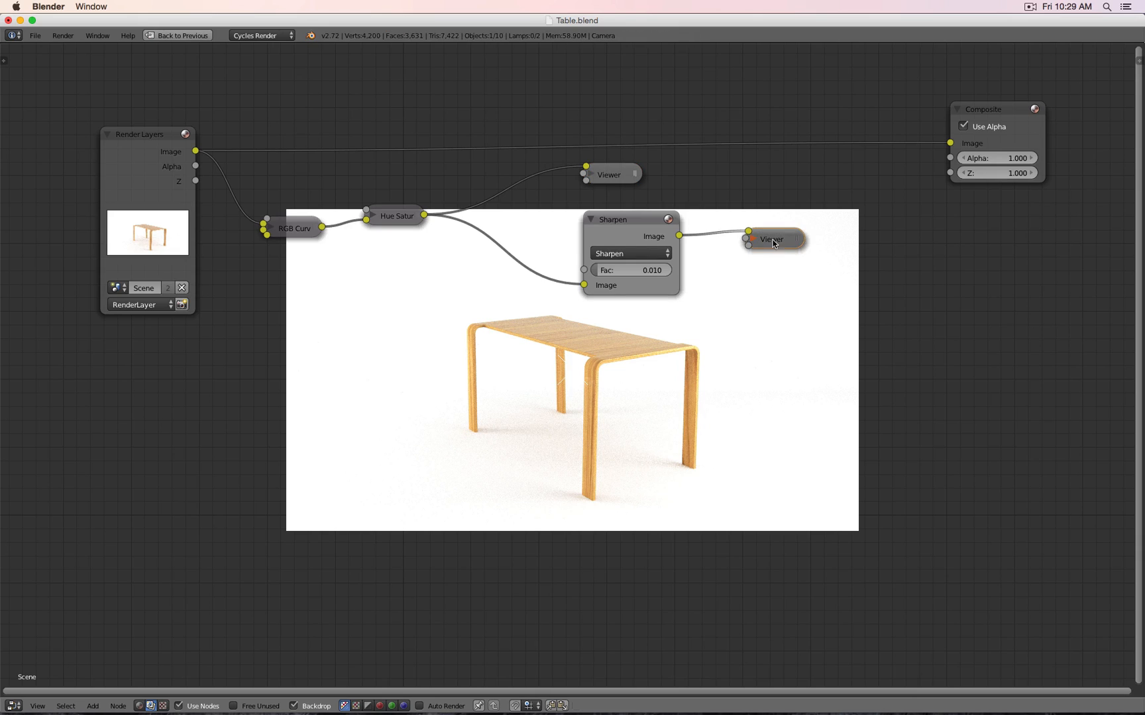
{"action": "left_click", "coordinate": [610, 177]}
{"action": "left_click", "coordinate": [775, 239]}
{"action": "left_click", "coordinate": [627, 269]}
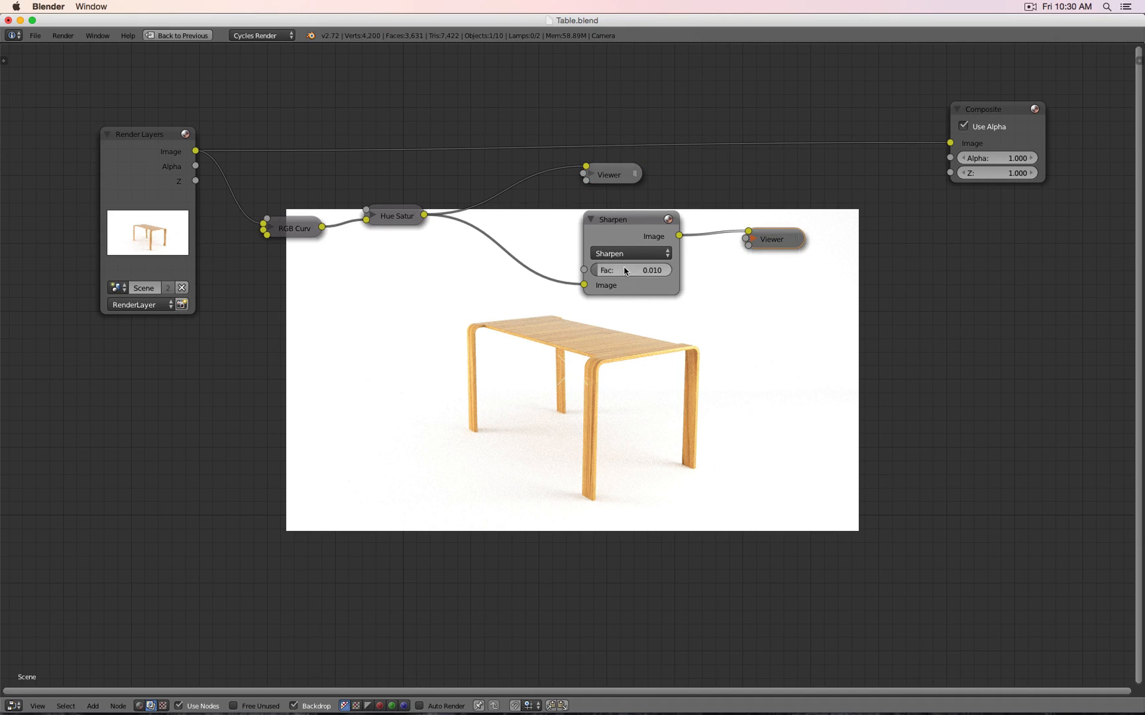
{"action": "left_click", "coordinate": [627, 268]}
Restore the full screen layout, set the render resolution percentage to 100%, and render the image again
{"action": "key", "text": "ctrl+Up"}
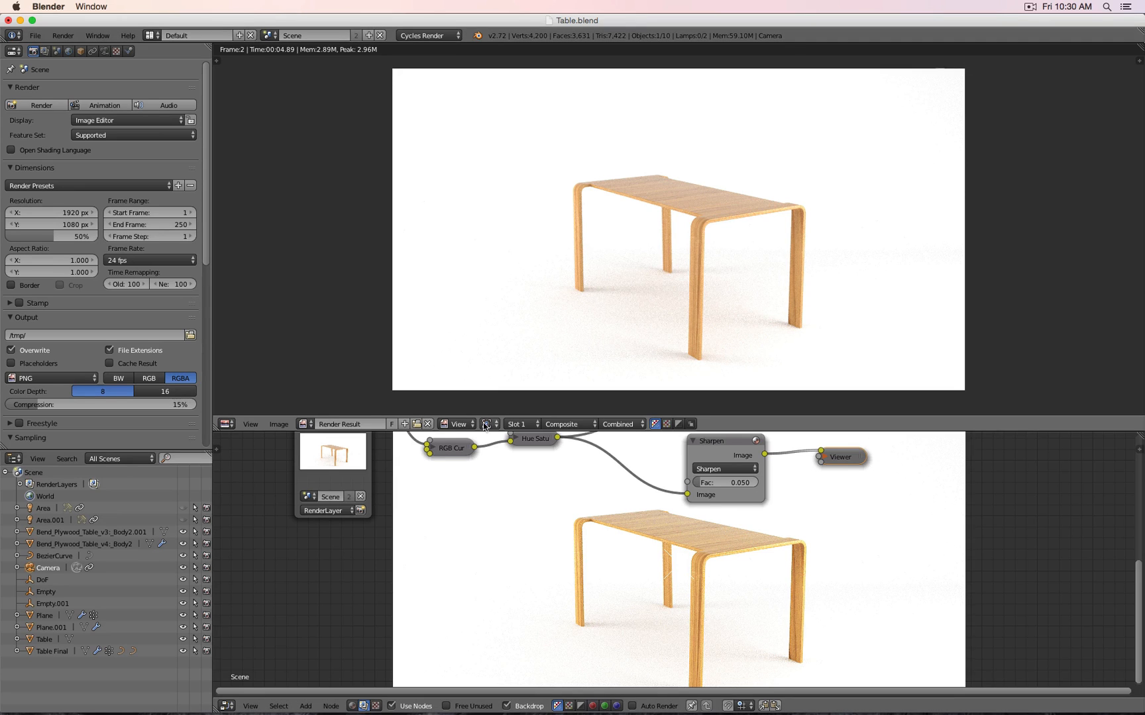
{"action": "left_click_drag", "start_coordinate": [56, 237], "coordinate": [96, 237]}
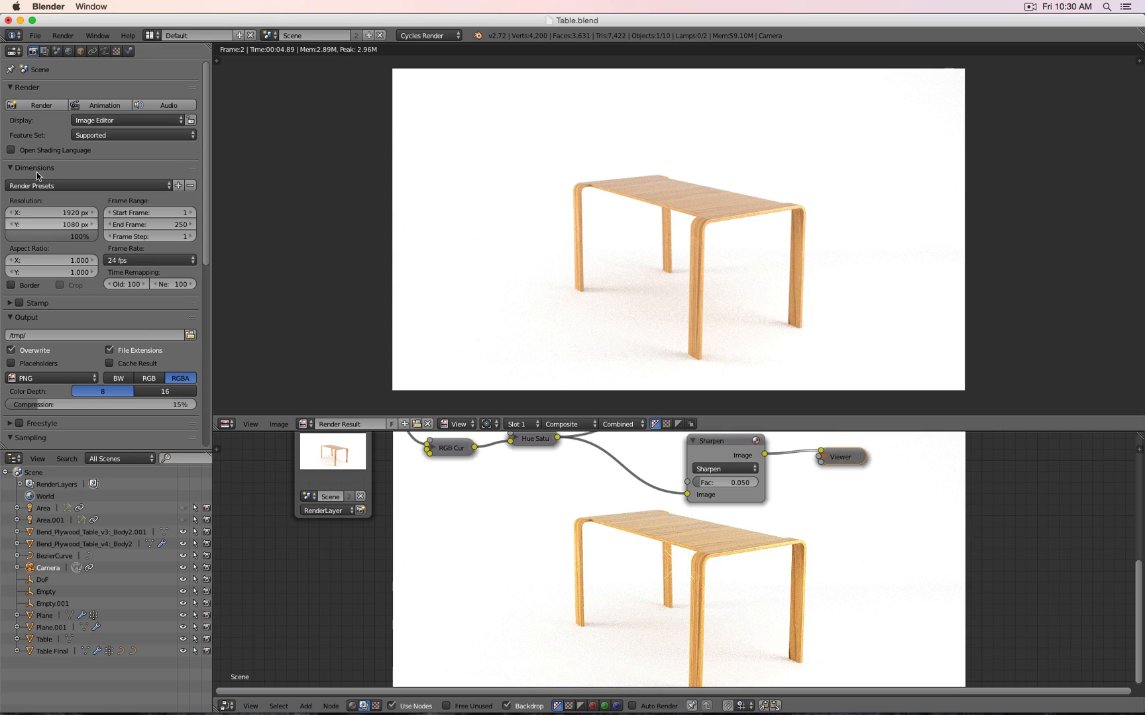
{"action": "left_click", "coordinate": [29, 108]}
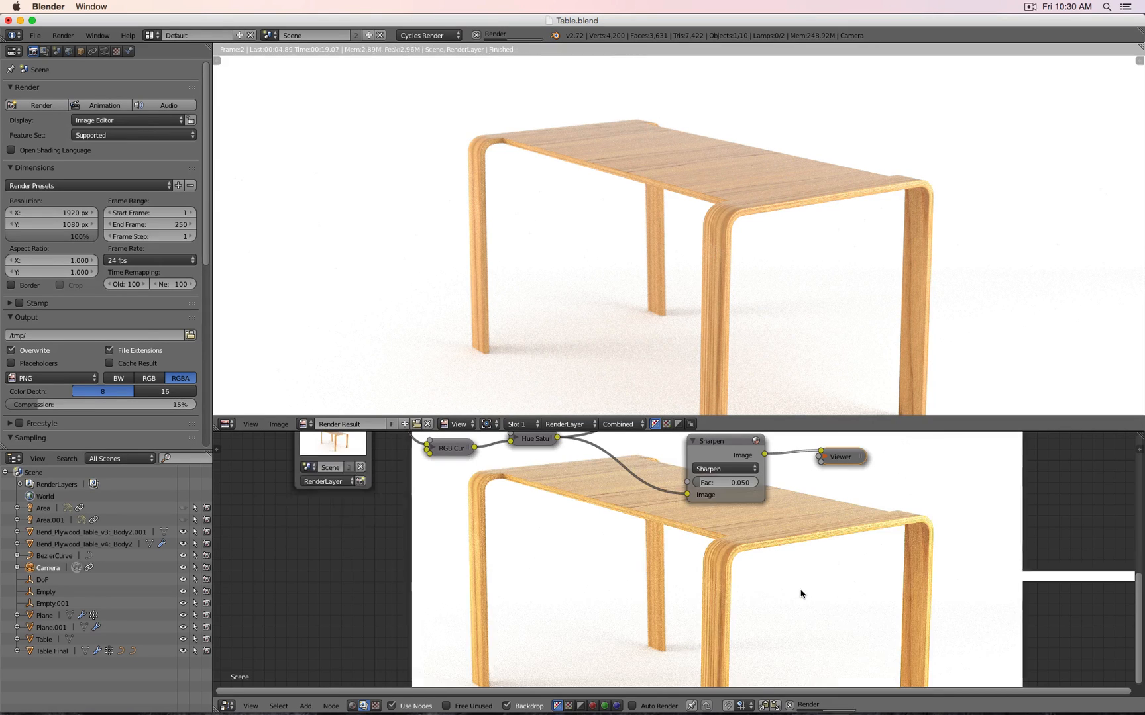
Maximize the node editor and set the Sharpen node's Fac to 0.01
{"action": "key", "text": "ctrl+Up"}
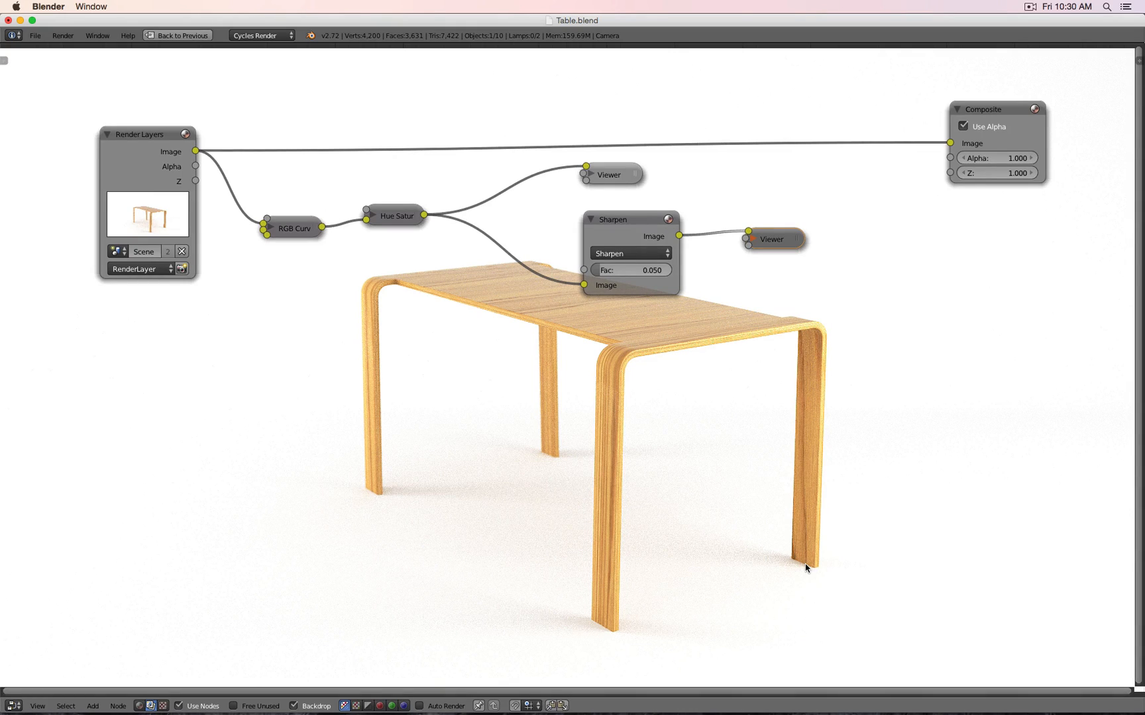
{"action": "left_click", "coordinate": [619, 269]}
{"action": "left_click", "coordinate": [632, 269]}
{"action": "key", "text": "Return"}
Alternate between the two Viewers to compare the full-resolution render with and without sharpening
{"action": "left_click", "coordinate": [612, 177]}
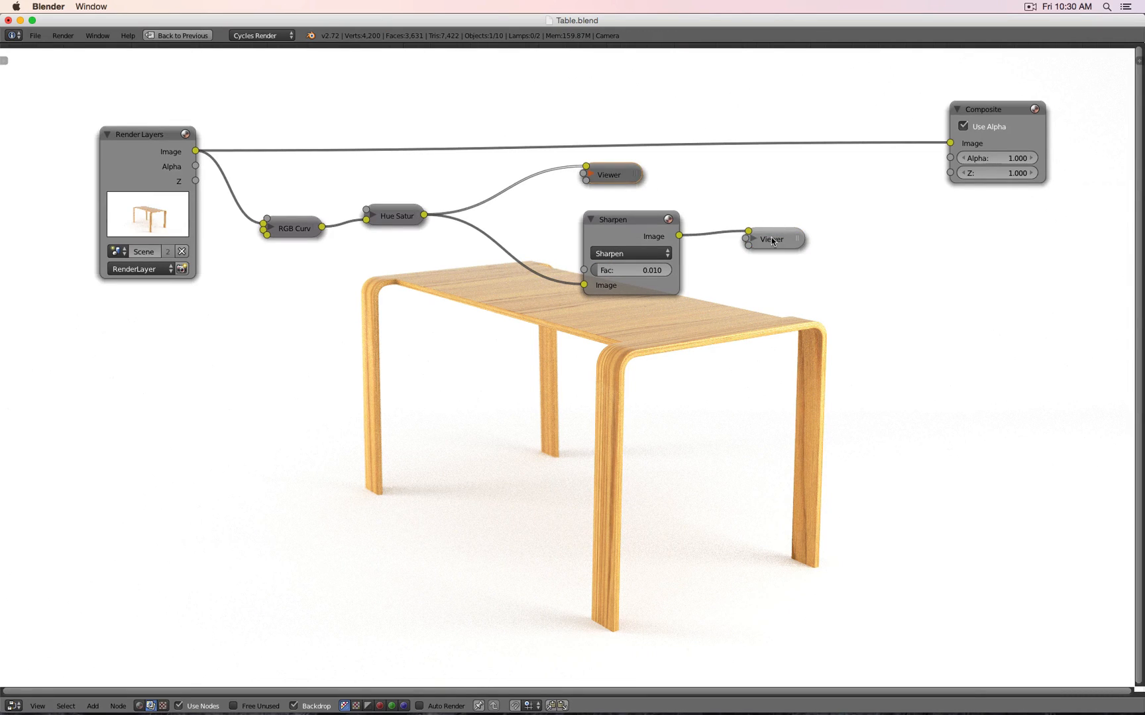
{"action": "left_click", "coordinate": [771, 241]}
{"action": "left_click", "coordinate": [616, 177]}
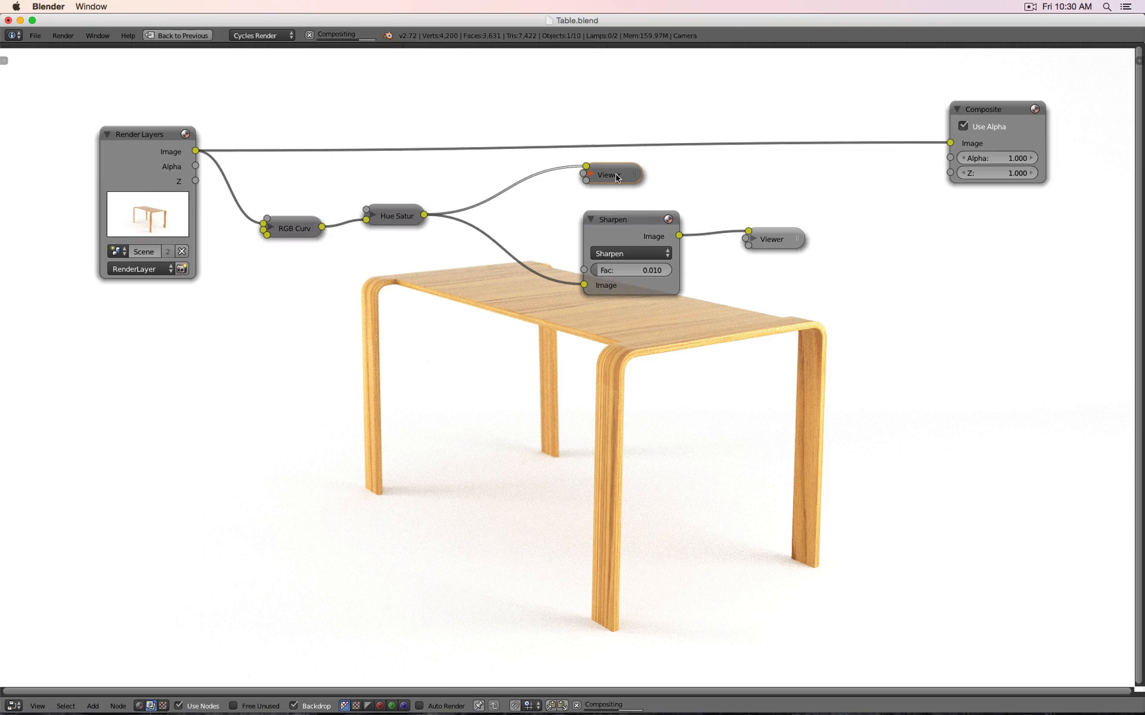
{"action": "left_click", "coordinate": [787, 240]}
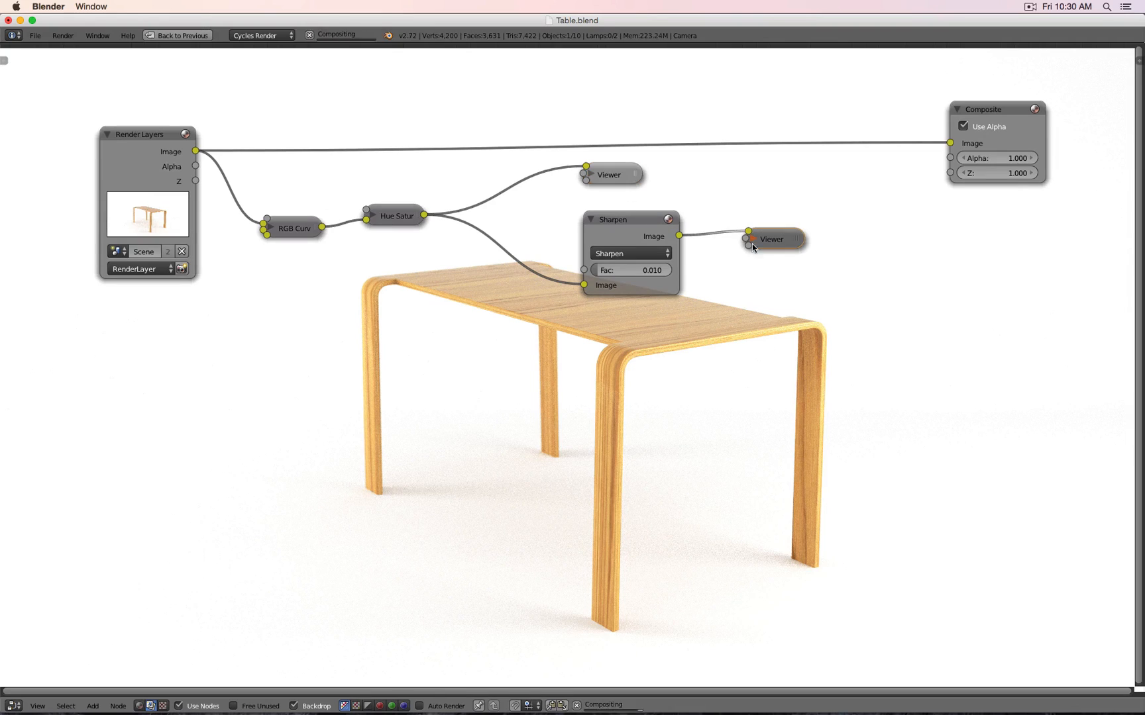
Try different sharpening strengths on the Sharpen node, ending with a Fac of 0.05
{"action": "left_click", "coordinate": [619, 269]}
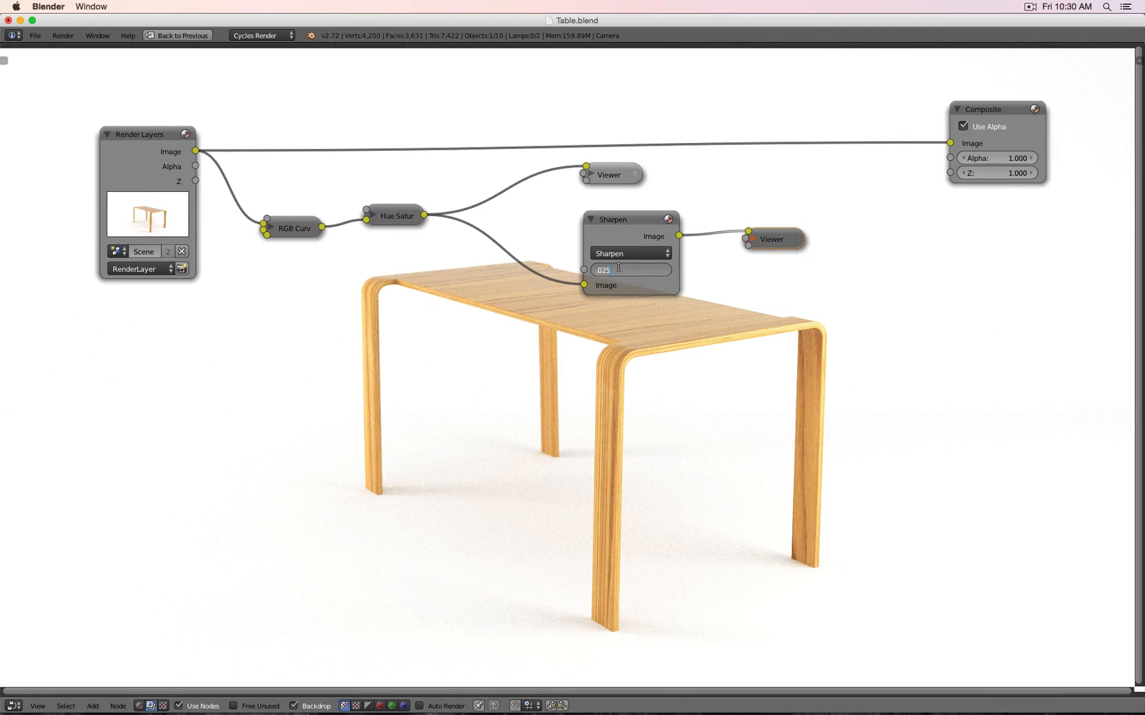
{"action": "key", "text": "BackSpace"}
{"action": "key", "text": "BackSpace"}
{"action": "key", "text": "BackSpace"}
{"action": "key", "text": "BackSpace"}
{"action": "type", "text": "1"}
{"action": "key", "text": "Return"}
{"action": "left_click", "coordinate": [619, 268]}
{"action": "type", "text": ".05"}
{"action": "key", "text": "Return"}
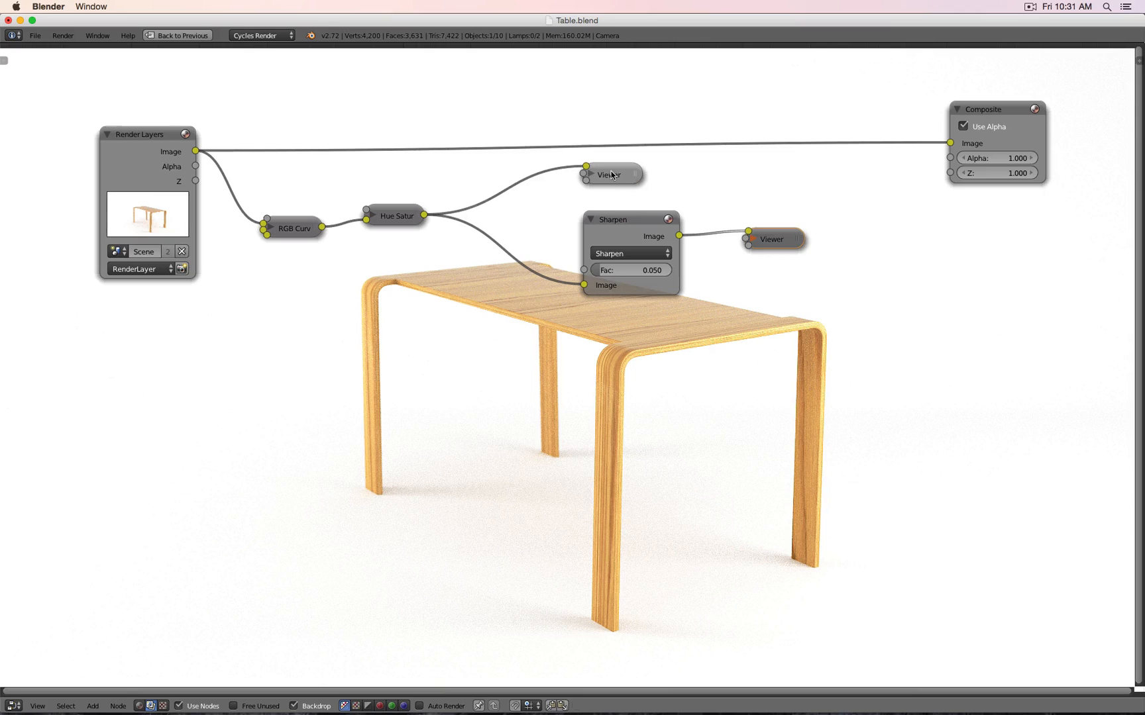
Set the Sharpen node's Fac to 0.03, comparing the unsharpened and sharpened Viewers before and after
{"action": "left_click", "coordinate": [611, 175]}
{"action": "left_click", "coordinate": [772, 239]}
{"action": "left_click", "coordinate": [623, 269]}
{"action": "type", "text": ".03"}
{"action": "key", "text": "Return"}
{"action": "left_click", "coordinate": [622, 177]}
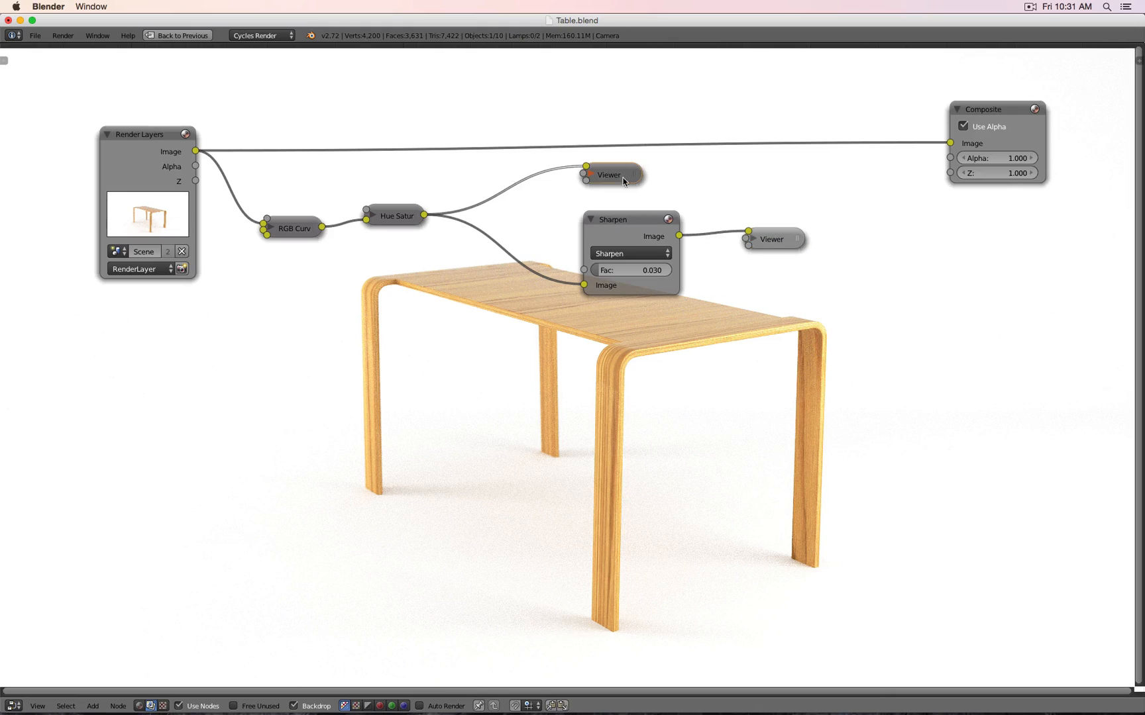
{"action": "left_click", "coordinate": [782, 240]}
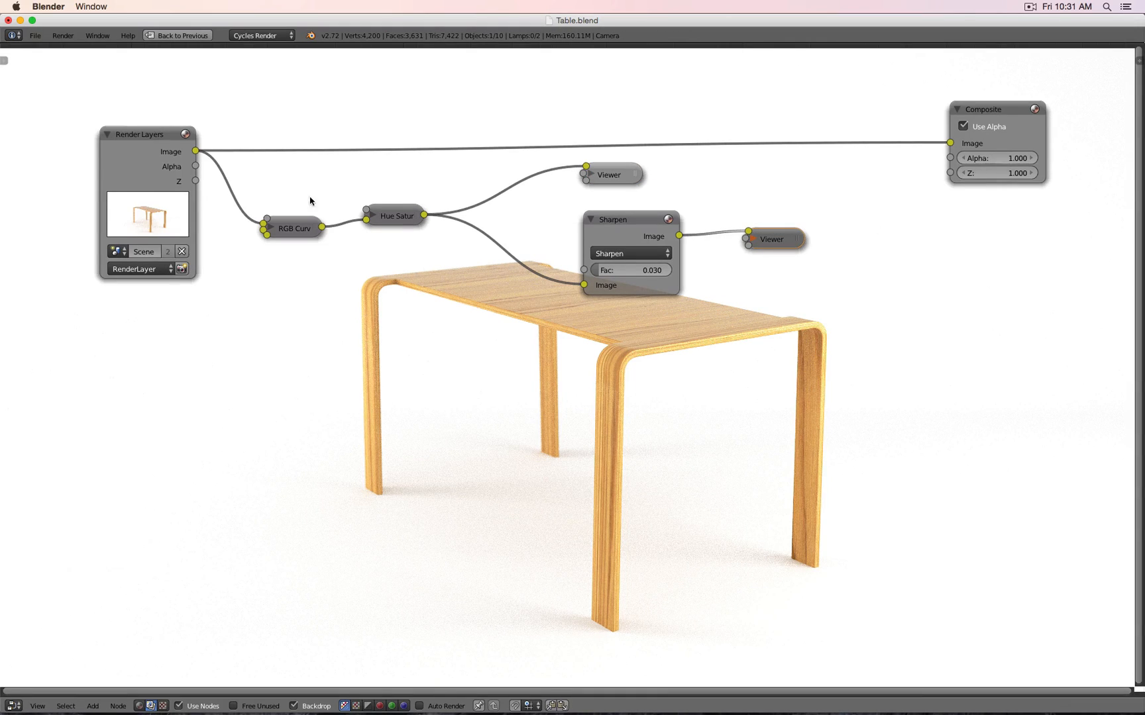
Duplicate the upper Viewer node, place the copy above it, and connect it to the RGB Curves output
{"action": "left_click", "coordinate": [615, 176]}
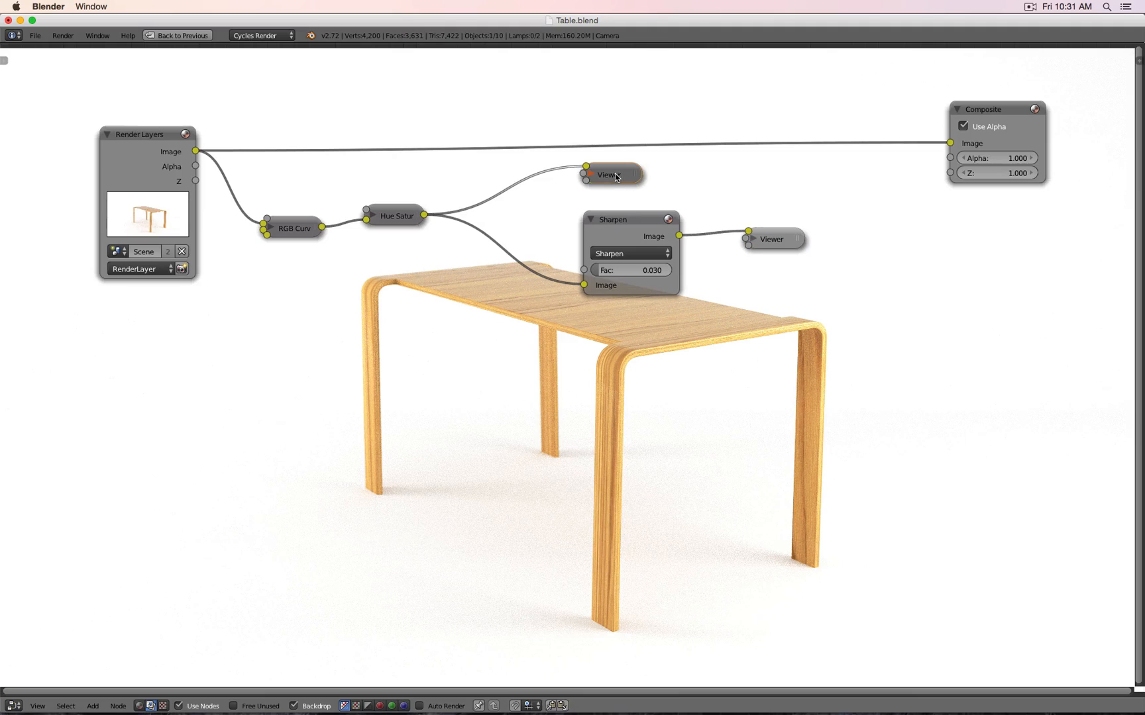
{"action": "left_click_drag", "start_coordinate": [616, 176], "coordinate": [512, 101]}
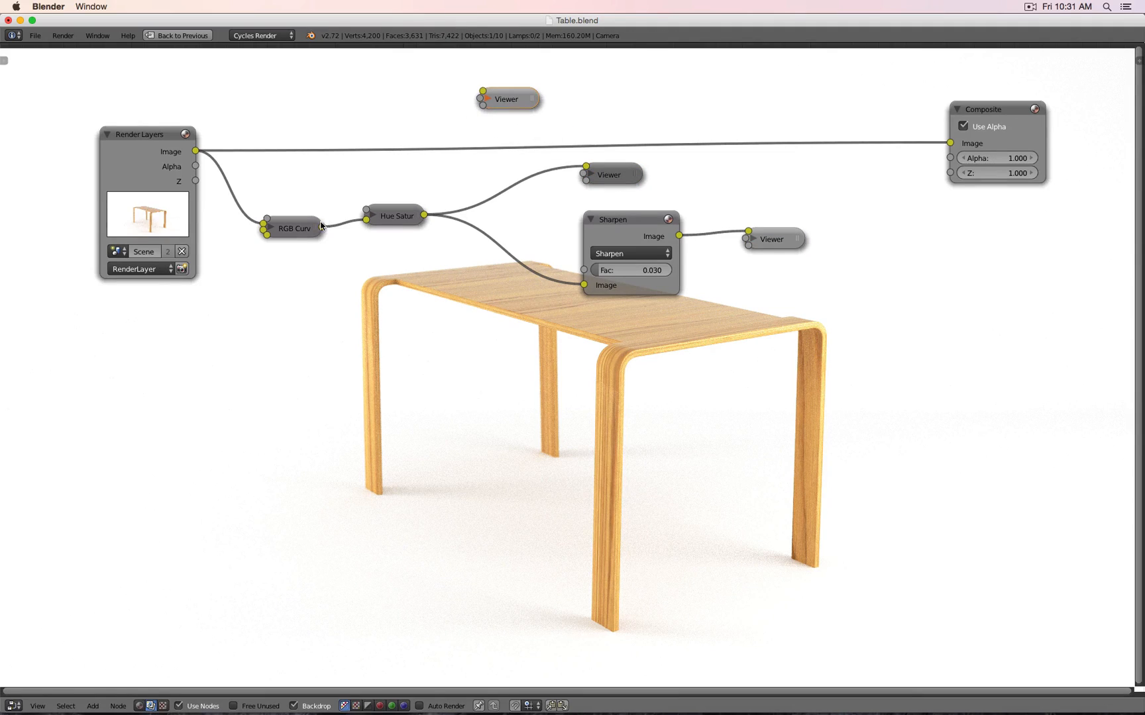
{"action": "left_click_drag", "start_coordinate": [322, 227], "coordinate": [484, 98]}
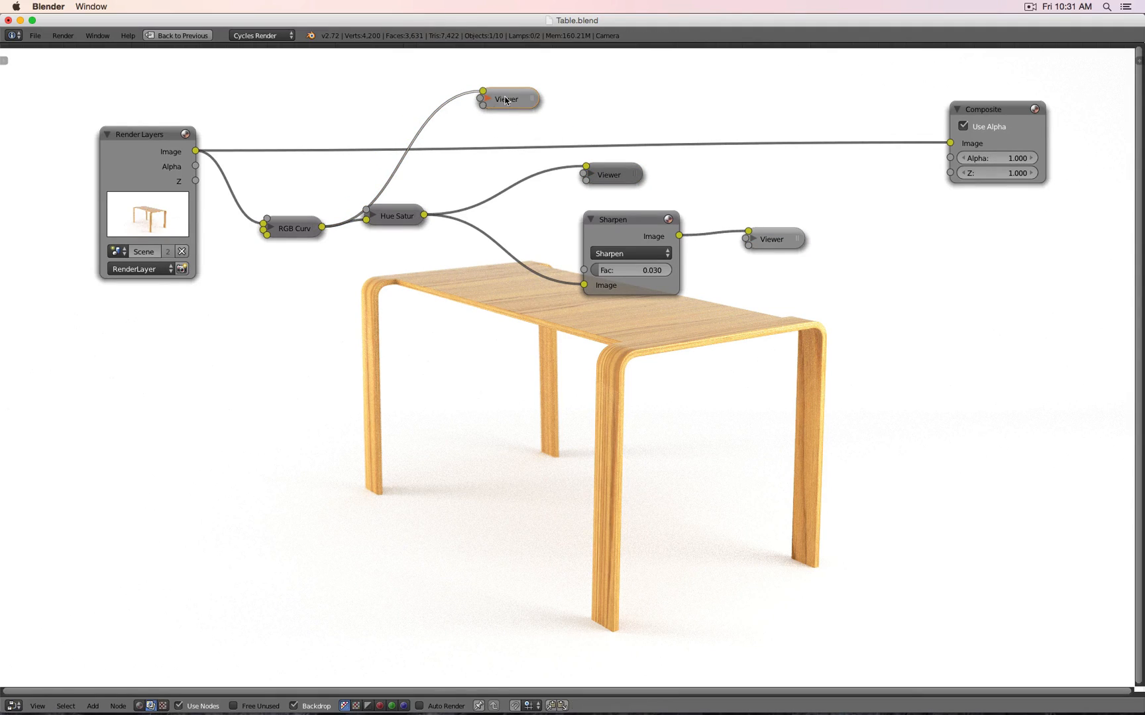
Duplicate the Sharpen node, place the copy below the node chain, and feed it from the RGB Curves output
{"action": "left_click", "coordinate": [774, 245]}
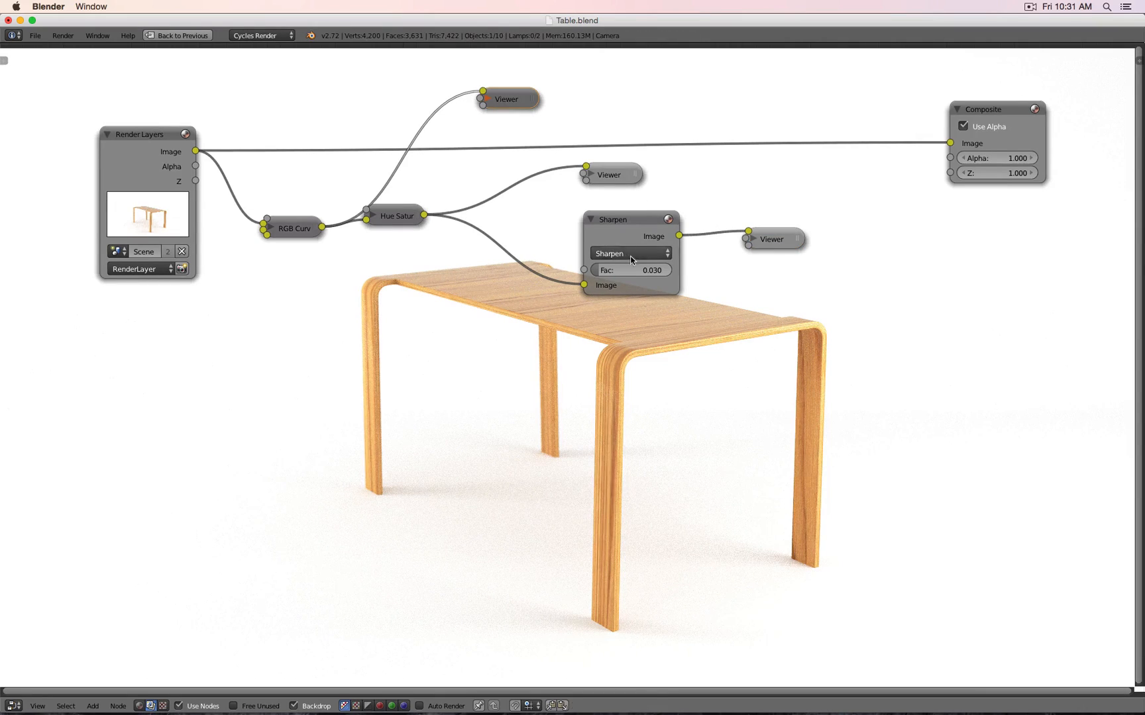
{"action": "left_click", "coordinate": [619, 227]}
{"action": "key", "text": "shift+d"}
{"action": "left_click", "coordinate": [466, 478]}
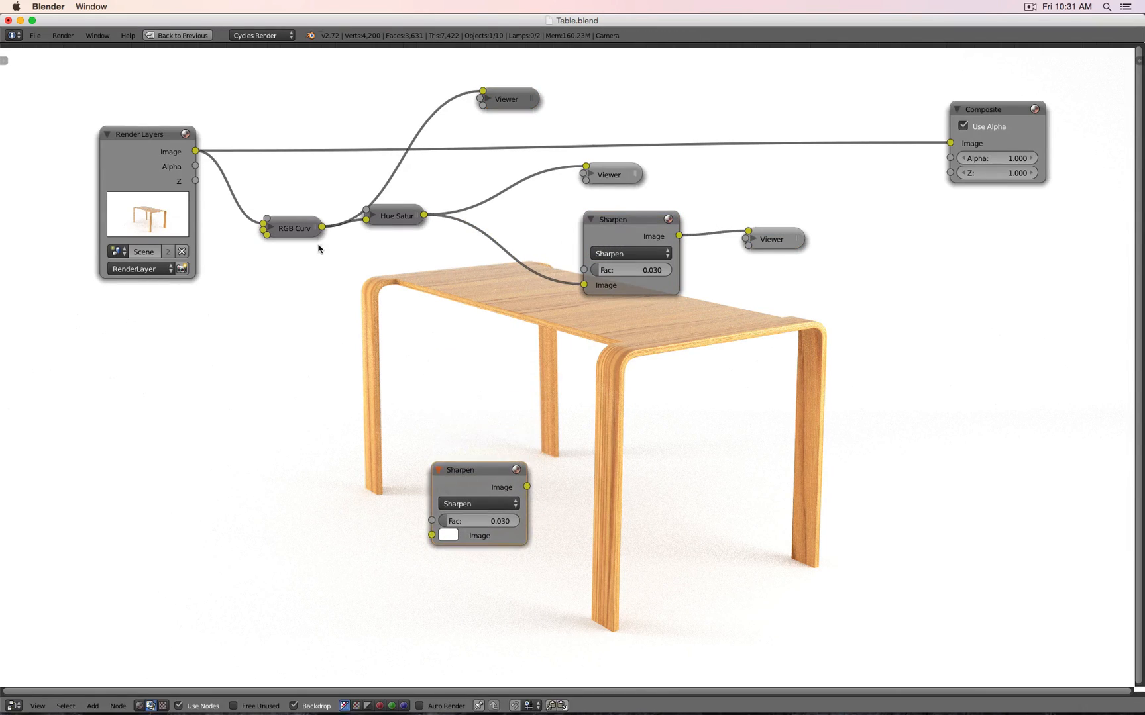
{"action": "left_click_drag", "start_coordinate": [322, 227], "coordinate": [431, 537]}
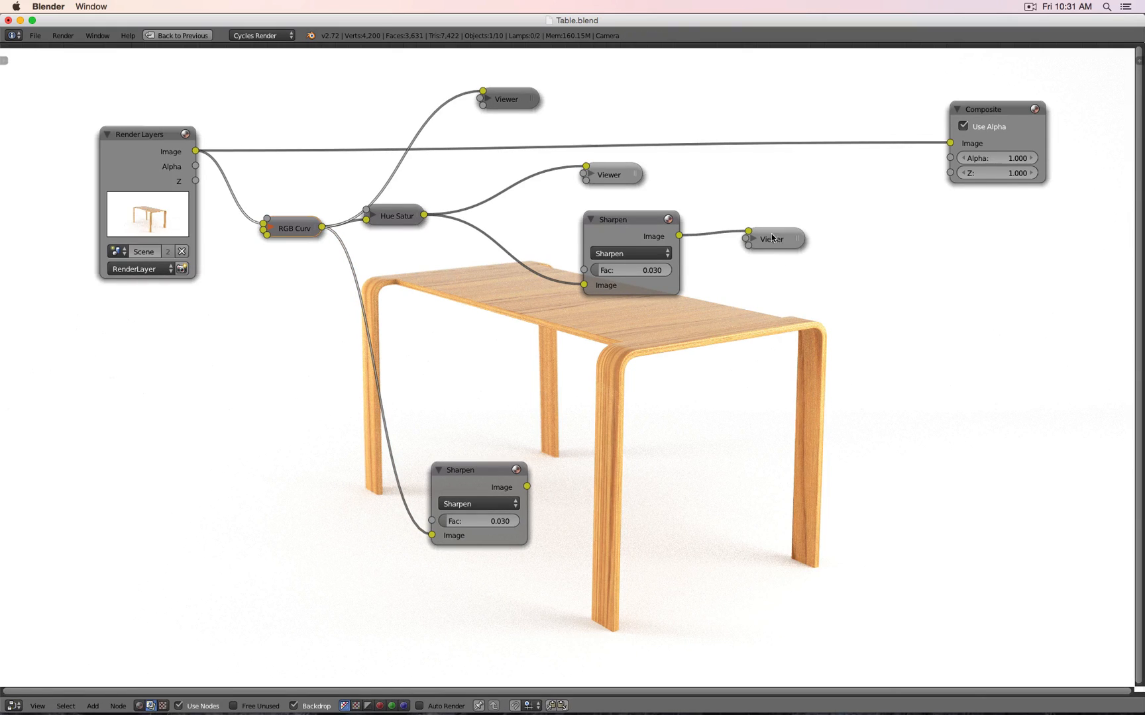
Duplicate a Viewer node, place the copy beside the lower Sharpen node, and connect it to that node's Image output
{"action": "key", "text": "shift+d"}
{"action": "left_click", "coordinate": [703, 590]}
{"action": "left_click_drag", "start_coordinate": [526, 487], "coordinate": [678, 582]}
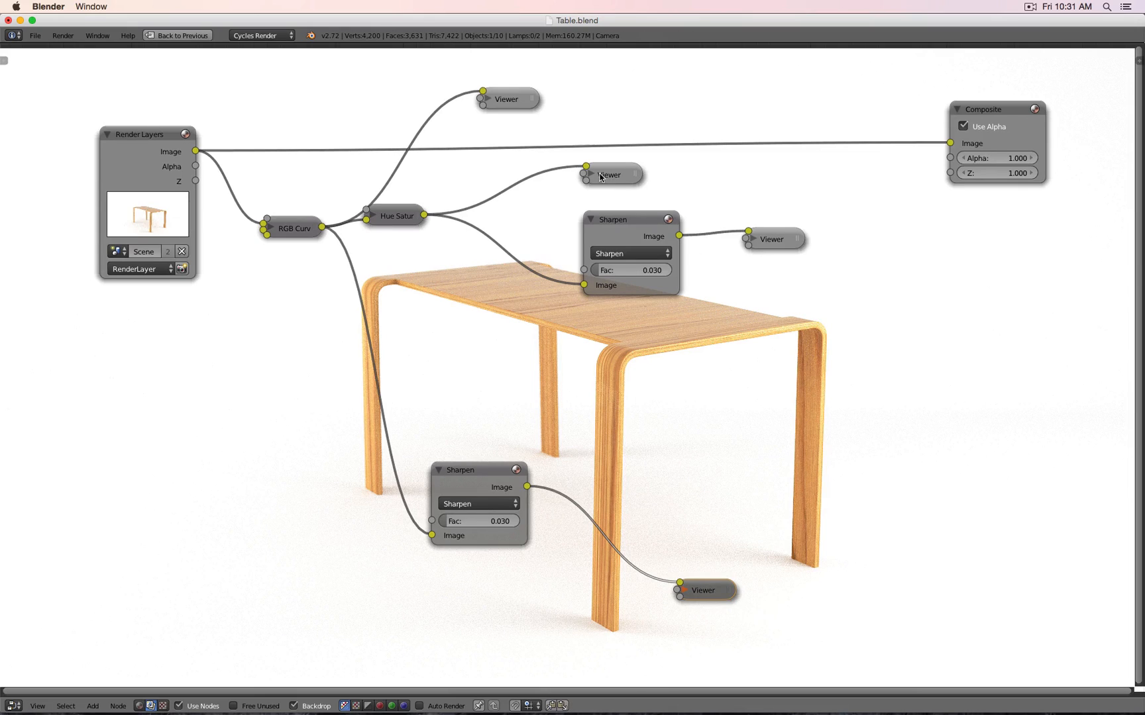
Alternate between the Viewers of the upper and lower Sharpen nodes to compare sharpening with and without the Hue Saturation correction
{"action": "left_click", "coordinate": [773, 240]}
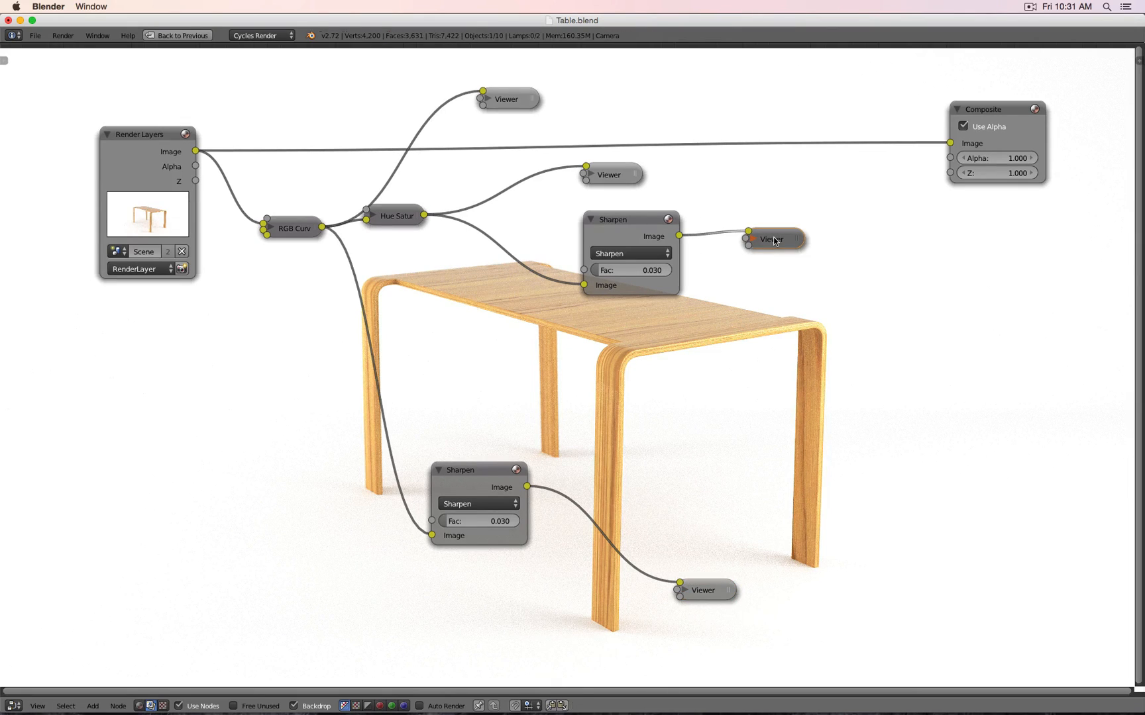
{"action": "left_click", "coordinate": [717, 591]}
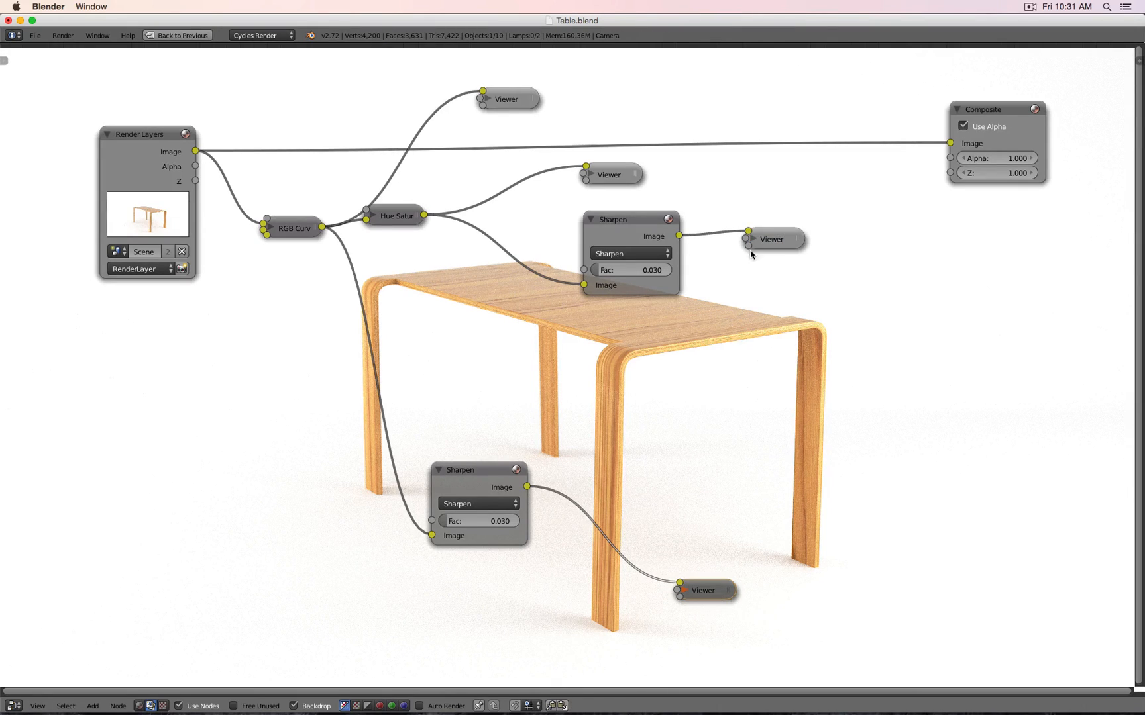
{"action": "left_click", "coordinate": [775, 240]}
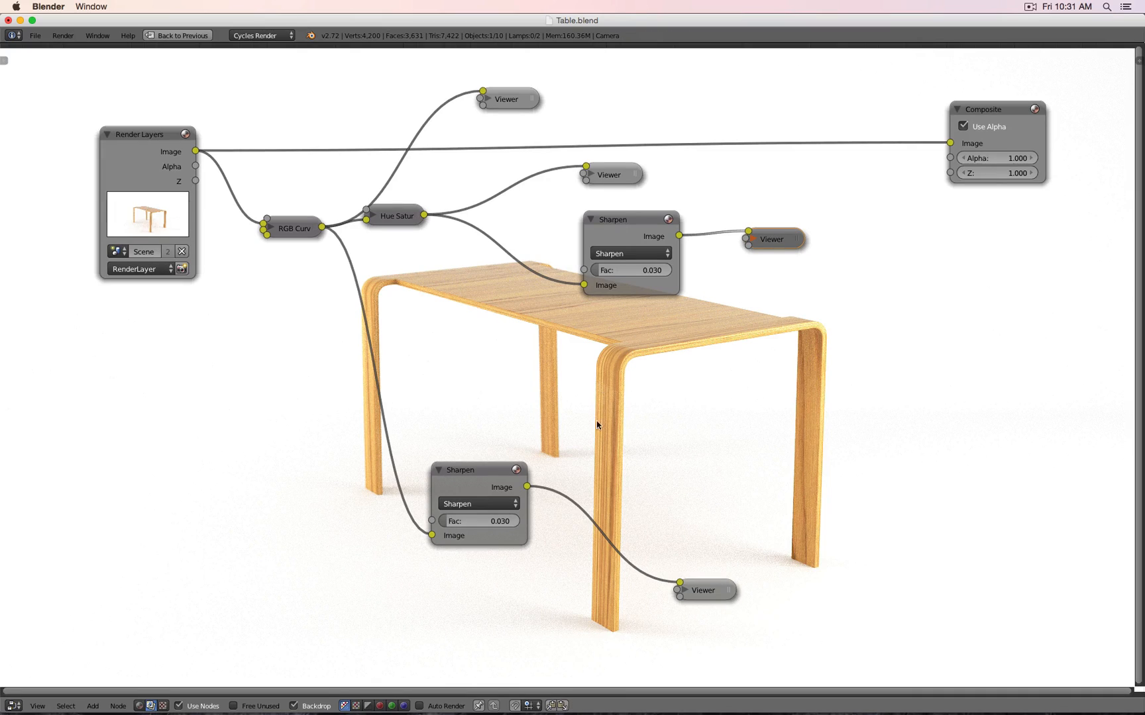
{"action": "left_click", "coordinate": [707, 591]}
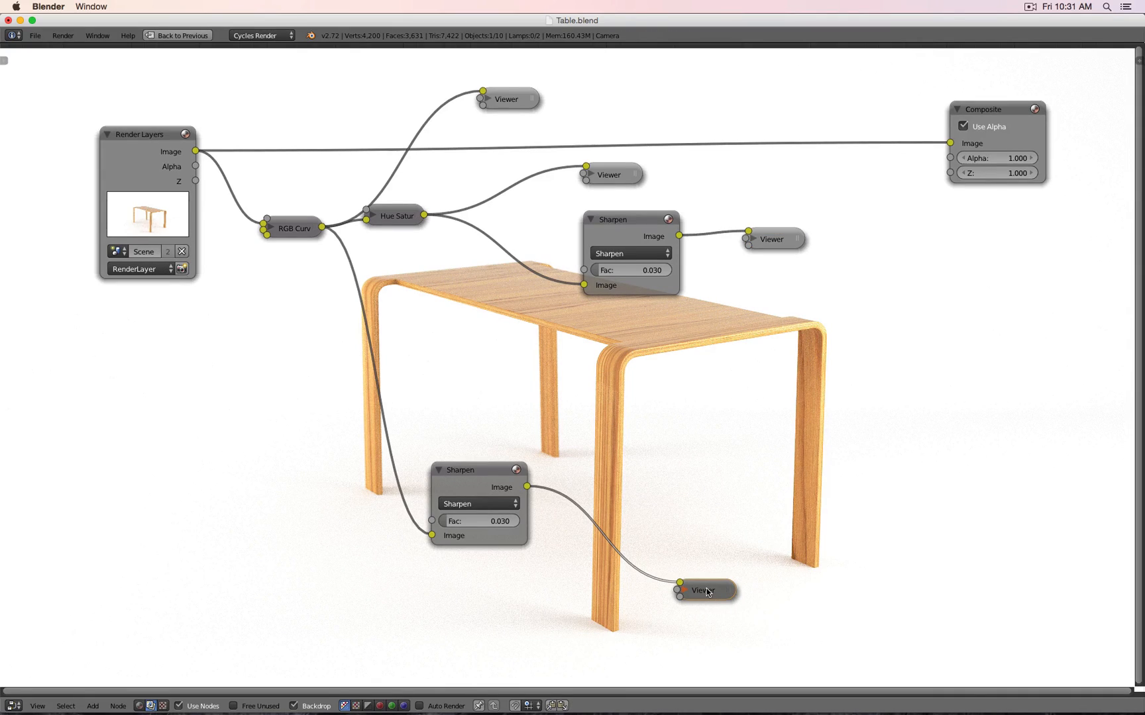
{"action": "left_click", "coordinate": [775, 240]}
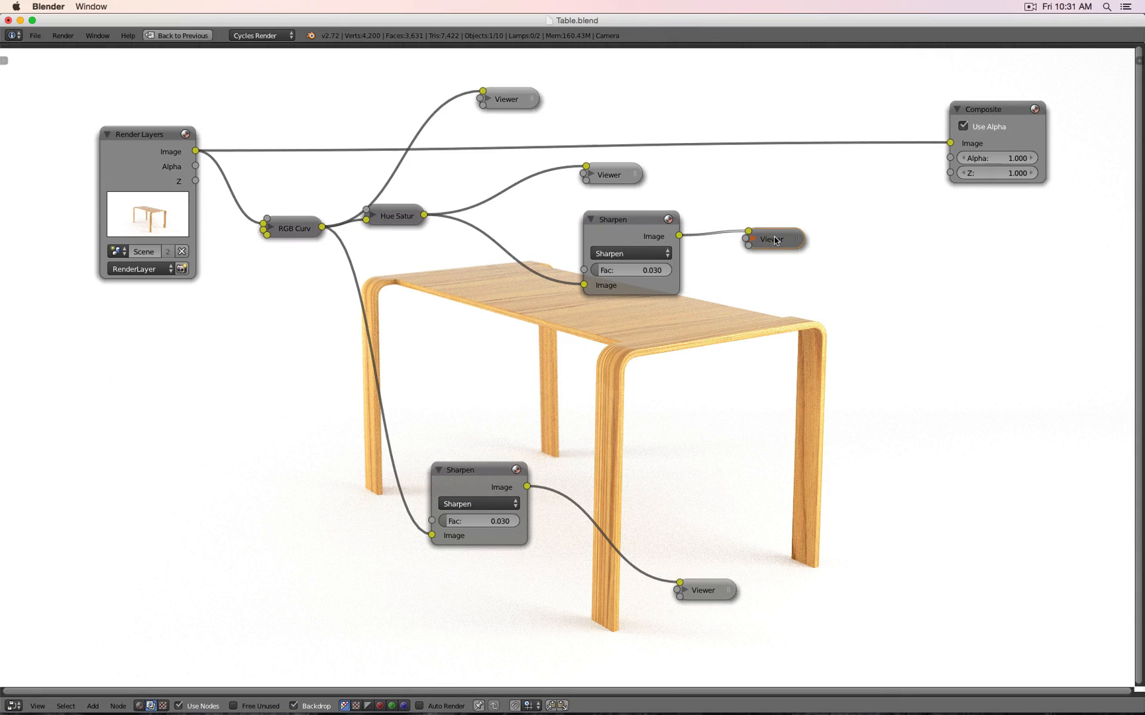
Connect the upper Sharpen node's output to the Composite node's Image input and return the node editor to the regular split layout
{"action": "left_click", "coordinate": [623, 237]}
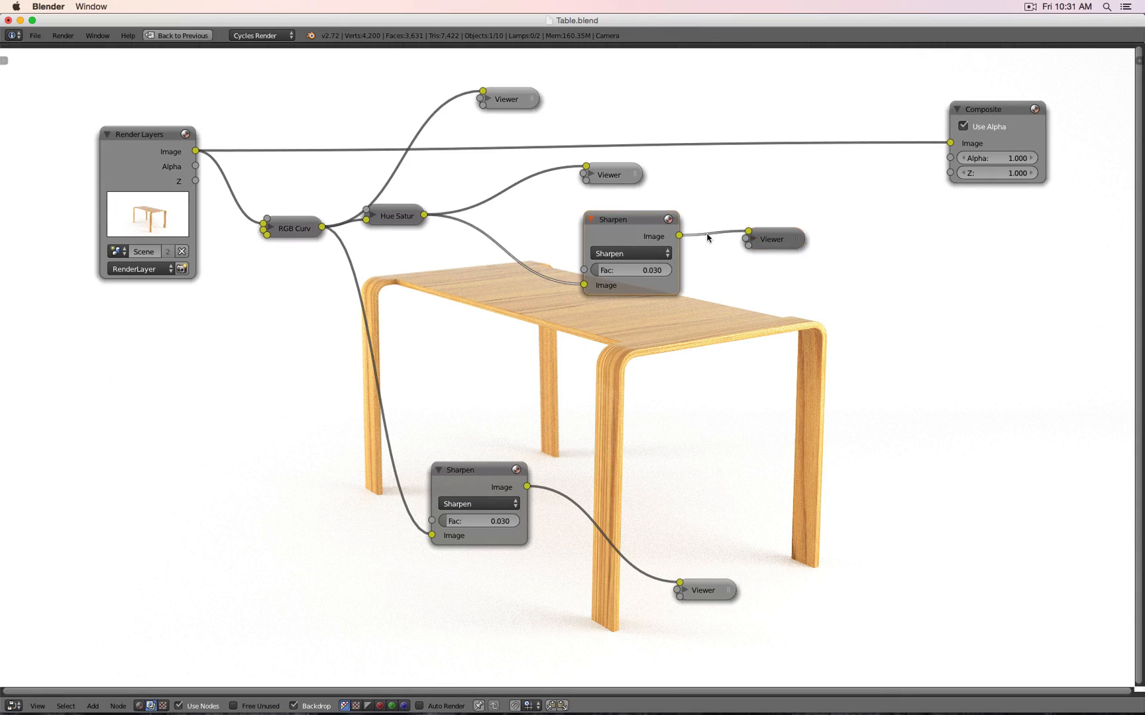
{"action": "left_click_drag", "start_coordinate": [678, 237], "coordinate": [950, 143]}
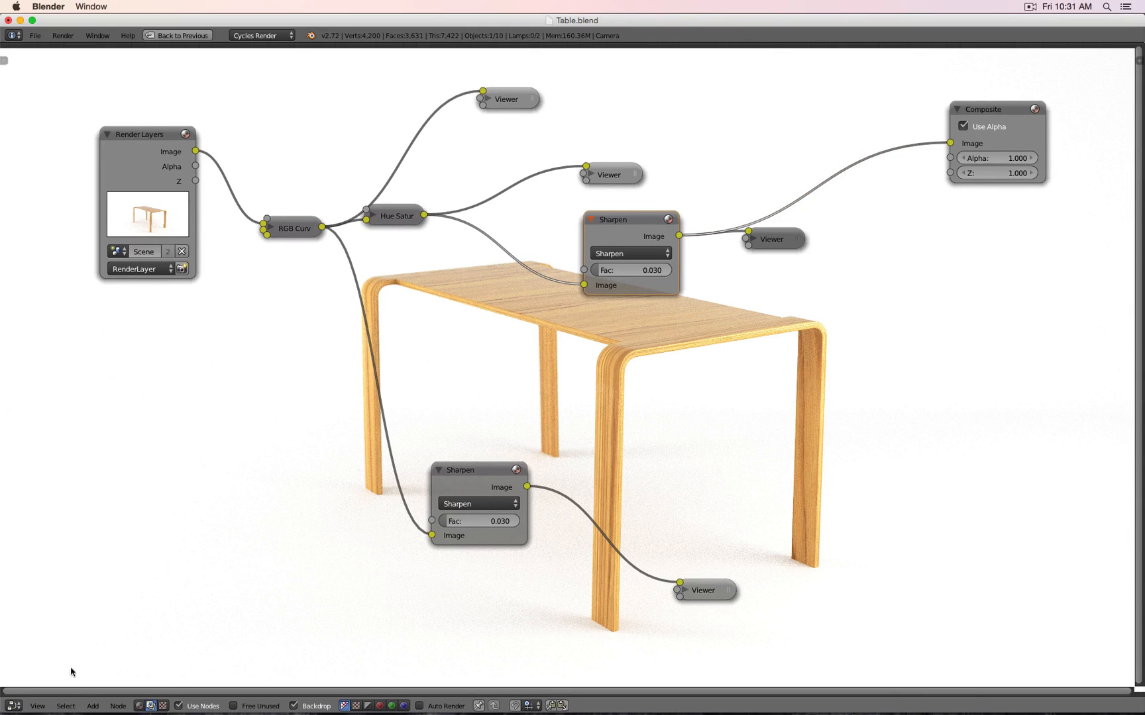
{"action": "left_click", "coordinate": [115, 706]}
{"action": "left_click", "coordinate": [37, 706]}
{"action": "key", "text": "ctrl+Up"}
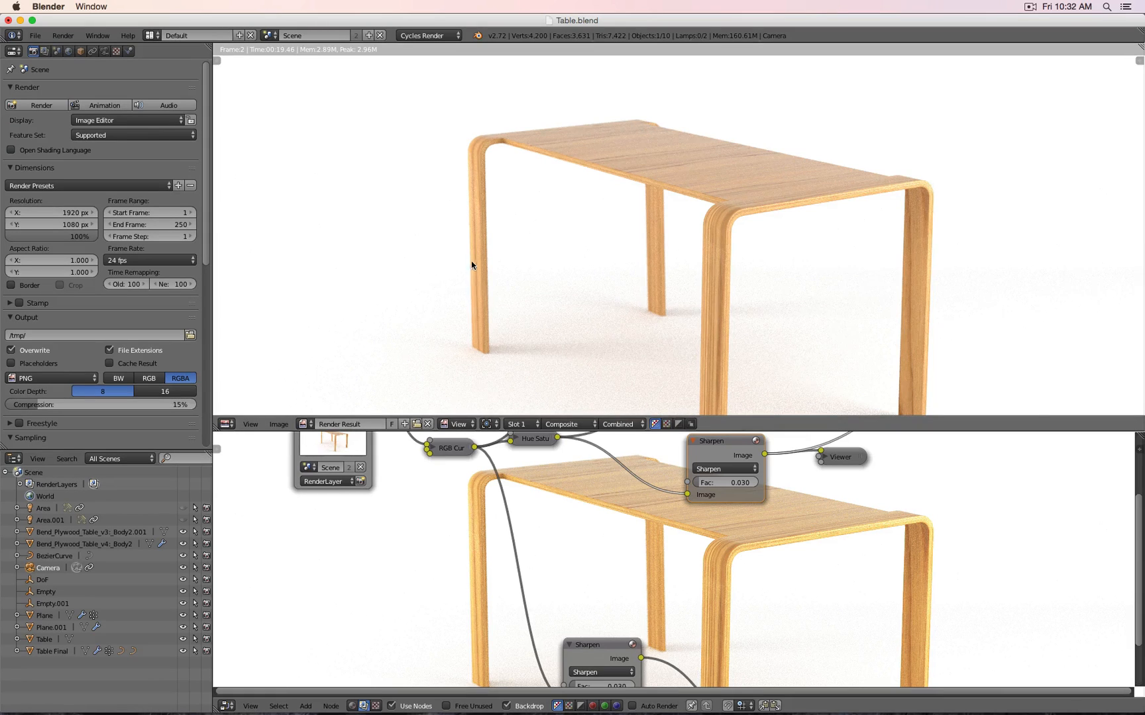
Compare the Render Result's RenderLayer and Composite layers in the Image Editor, ending on Composite
{"action": "scroll", "coordinate": [469, 259], "scroll_direction": "down", "scroll_amount": 4}
{"action": "scroll", "coordinate": [470, 259], "scroll_direction": "up", "scroll_amount": 4}
{"action": "scroll", "coordinate": [469, 259], "scroll_direction": "down", "scroll_amount": 2}
{"action": "scroll", "coordinate": [469, 259], "scroll_direction": "up", "scroll_amount": 2}
{"action": "left_click", "coordinate": [607, 428]}
{"action": "left_click", "coordinate": [569, 424]}
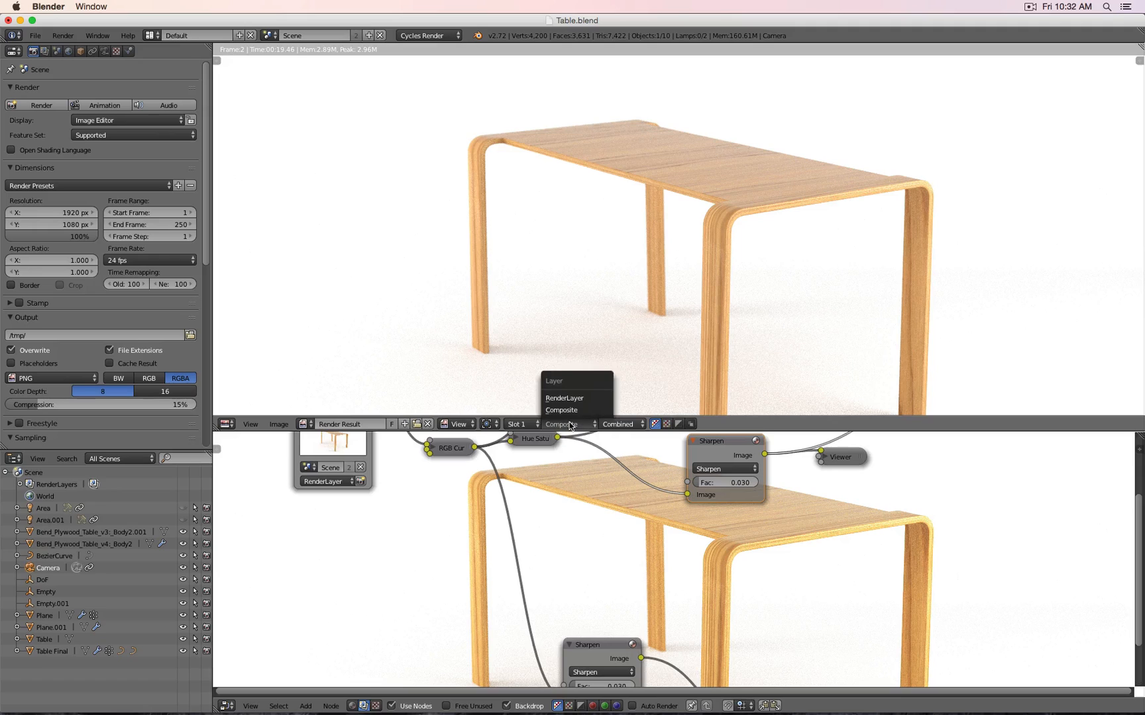
{"action": "left_click", "coordinate": [567, 398]}
{"action": "left_click", "coordinate": [574, 424]}
{"action": "left_click", "coordinate": [575, 409]}
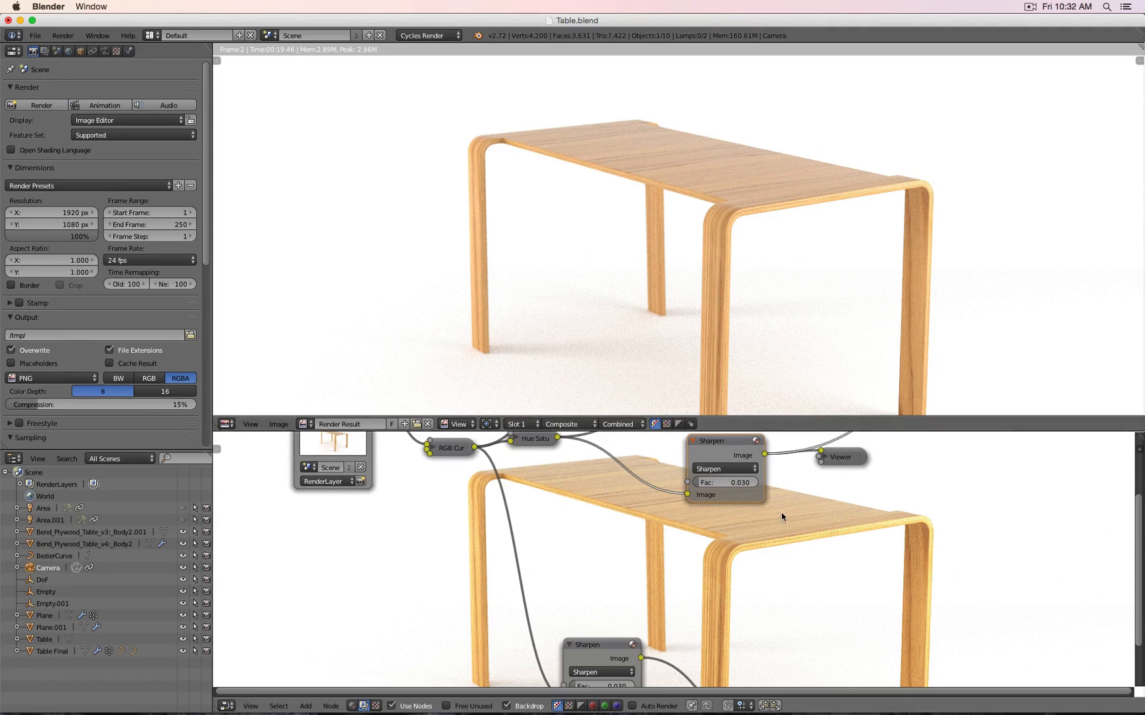
Recalculate the compositing by activating the Viewers of both sharpened branches, and select the Composite node
{"action": "scroll", "coordinate": [781, 513], "scroll_direction": "down", "scroll_amount": 4}
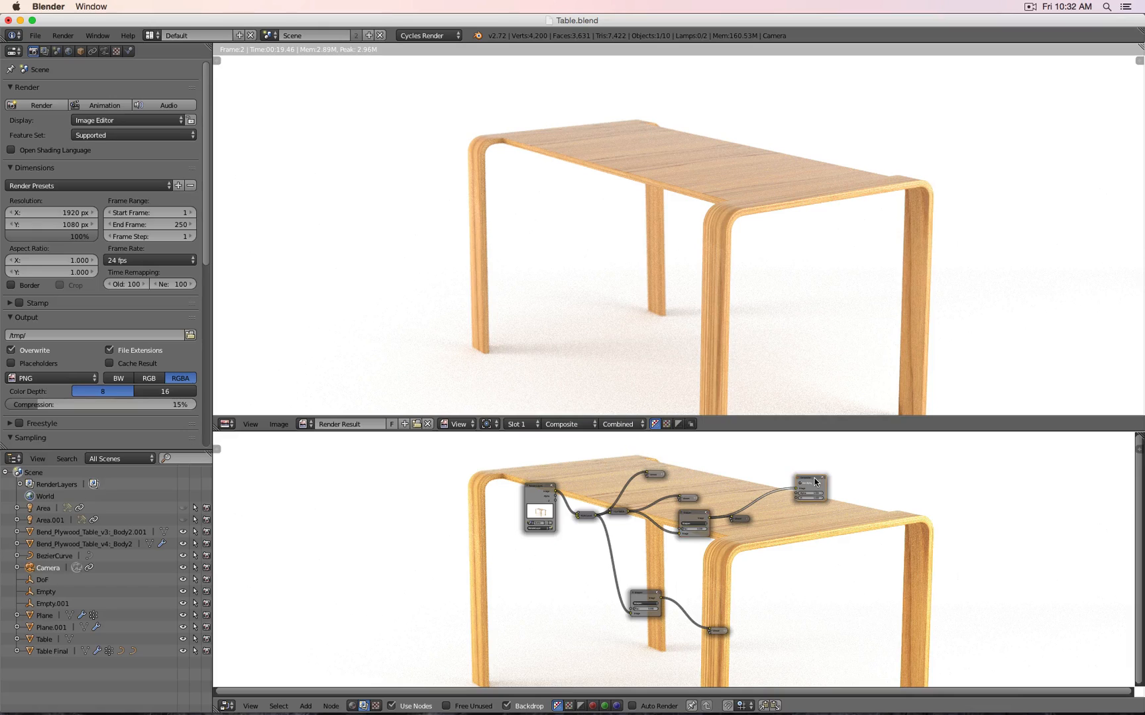
{"action": "scroll", "coordinate": [759, 550], "scroll_direction": "up", "scroll_amount": 2}
{"action": "left_click", "coordinate": [771, 500]}
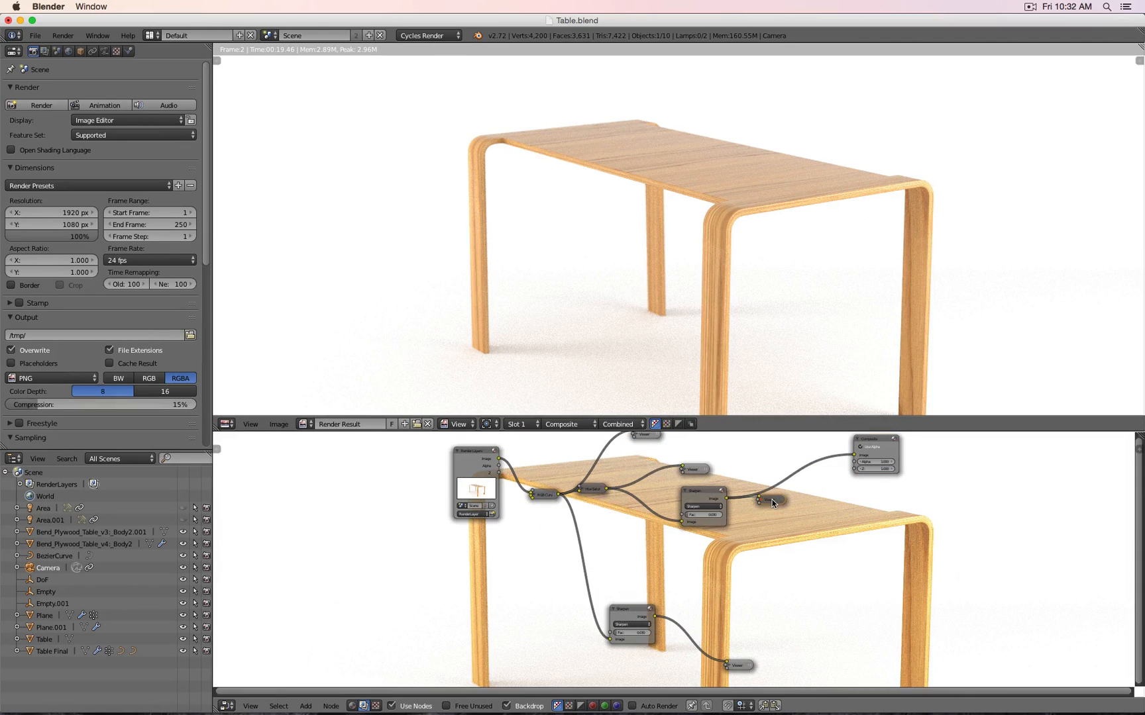
{"action": "left_click", "coordinate": [739, 665]}
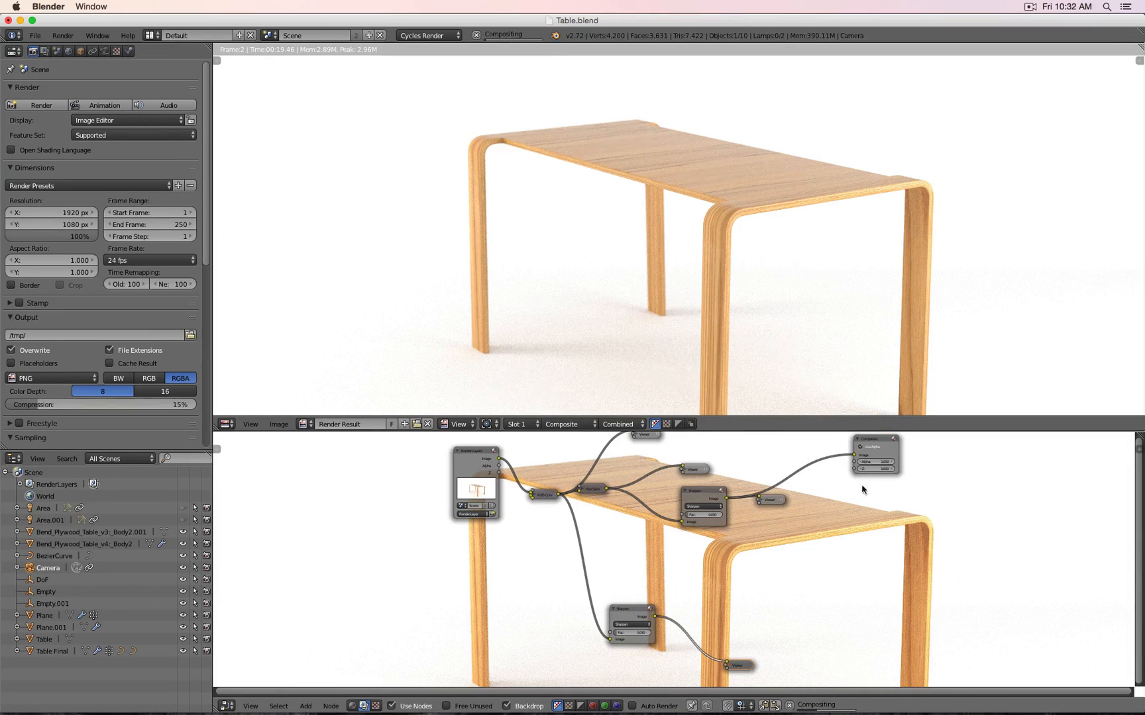
{"action": "left_click", "coordinate": [876, 439]}
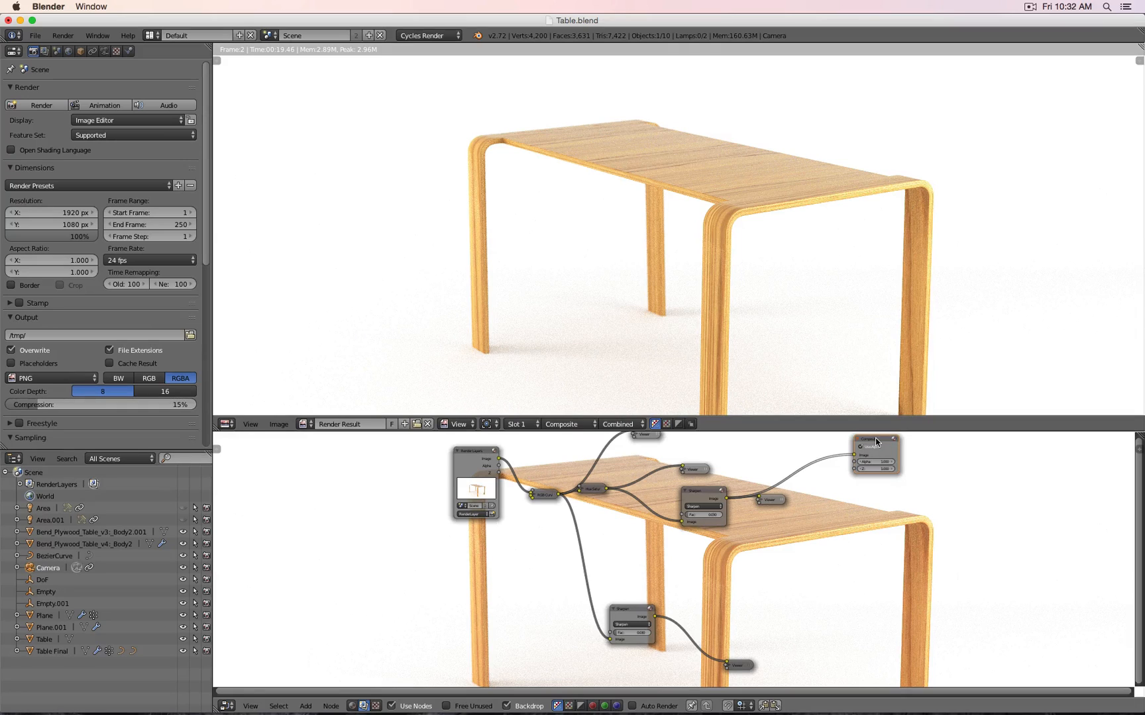
Show the Viewer Node output in the Image Editor and delete the stray Image node from the node tree
{"action": "left_click", "coordinate": [304, 423]}
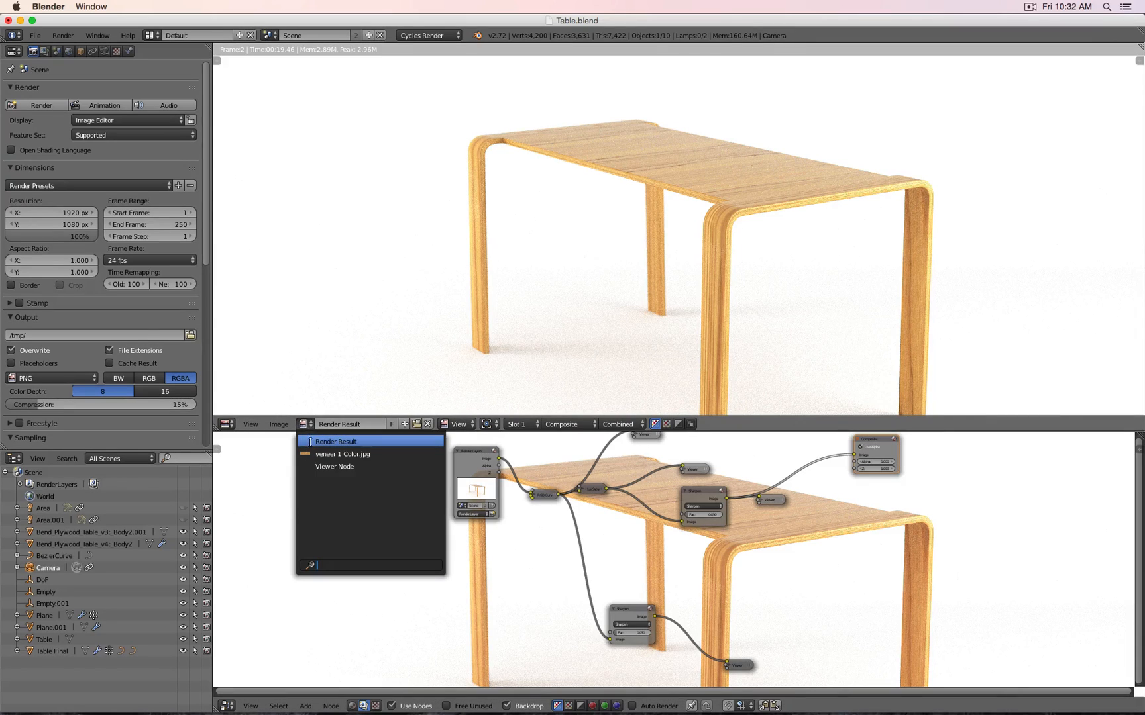
{"action": "left_click", "coordinate": [315, 466]}
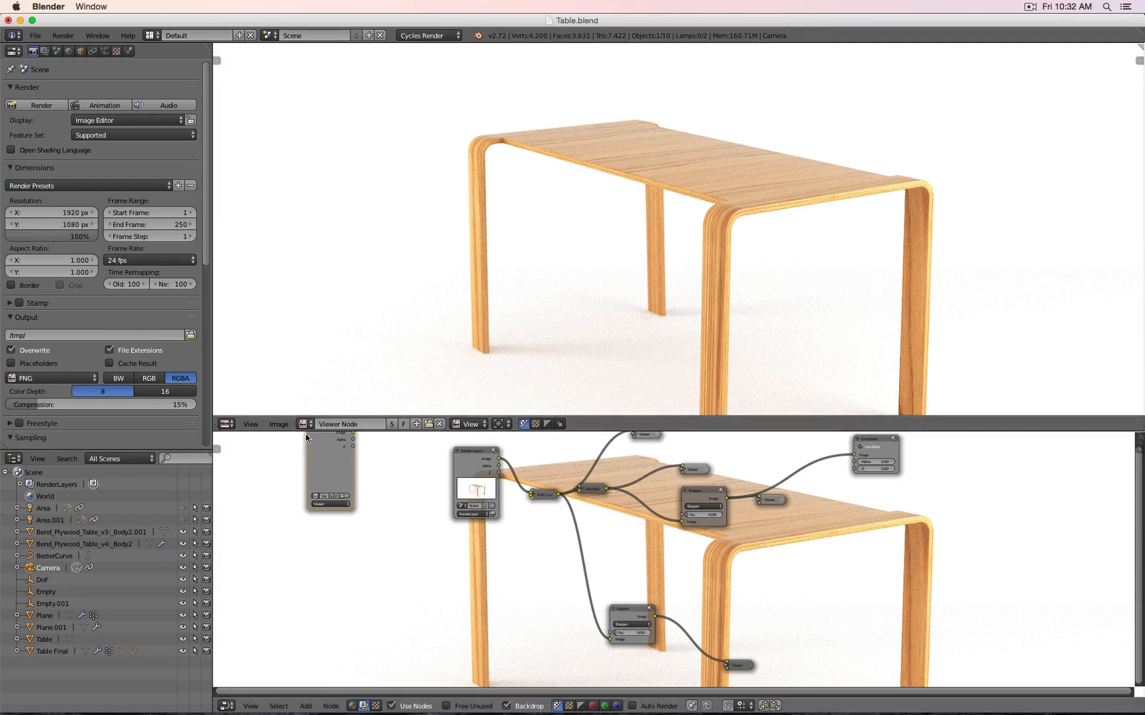
{"action": "scroll", "coordinate": [373, 500], "scroll_direction": "up", "scroll_amount": 2}
{"action": "scroll", "coordinate": [373, 500], "scroll_direction": "down", "scroll_amount": 5}
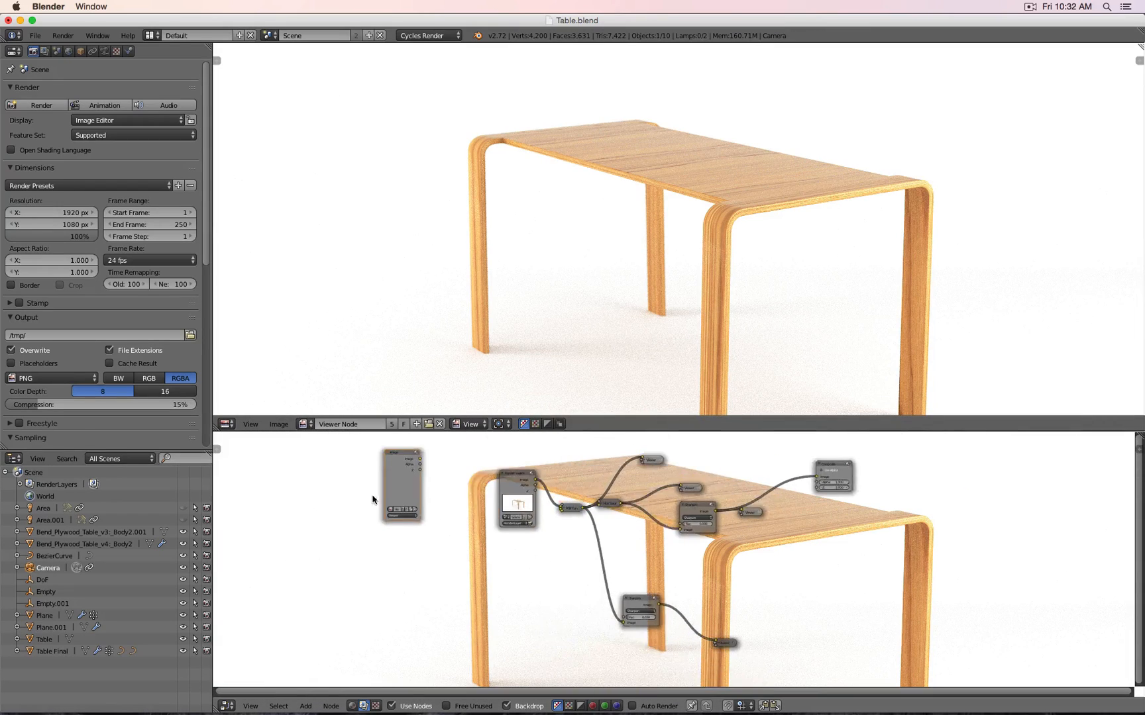
{"action": "scroll", "coordinate": [355, 510], "scroll_direction": "up", "scroll_amount": 1}
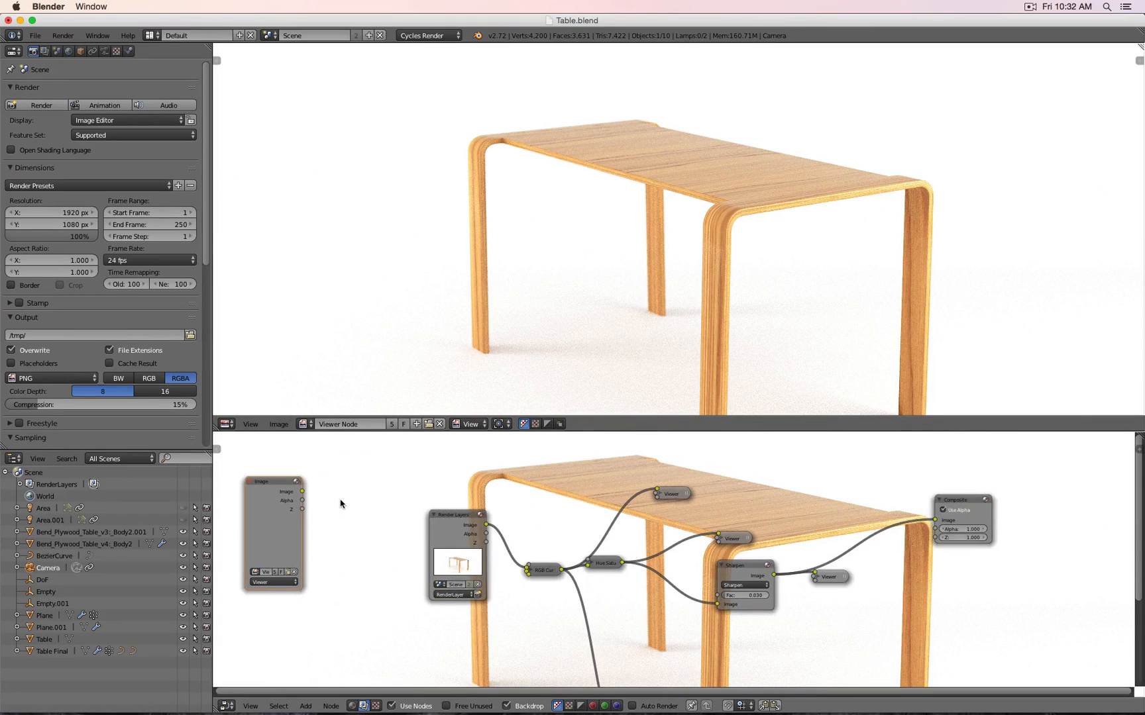
{"action": "left_click_drag", "start_coordinate": [262, 481], "coordinate": [302, 510]}
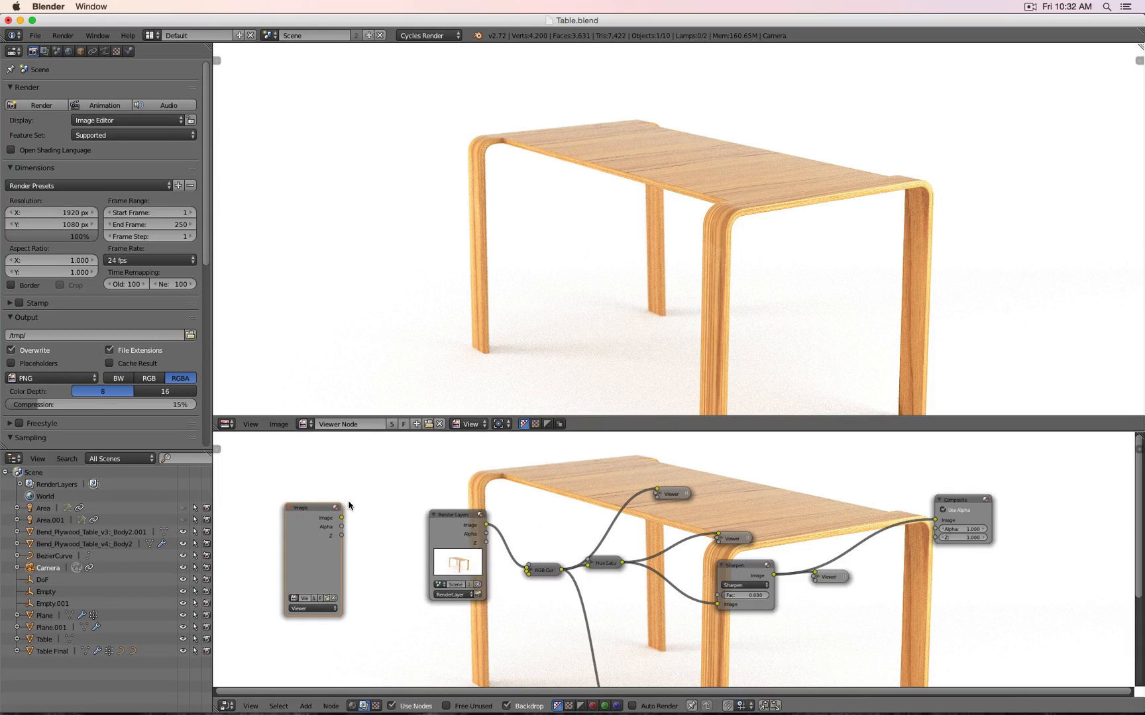
{"action": "key", "text": "x"}
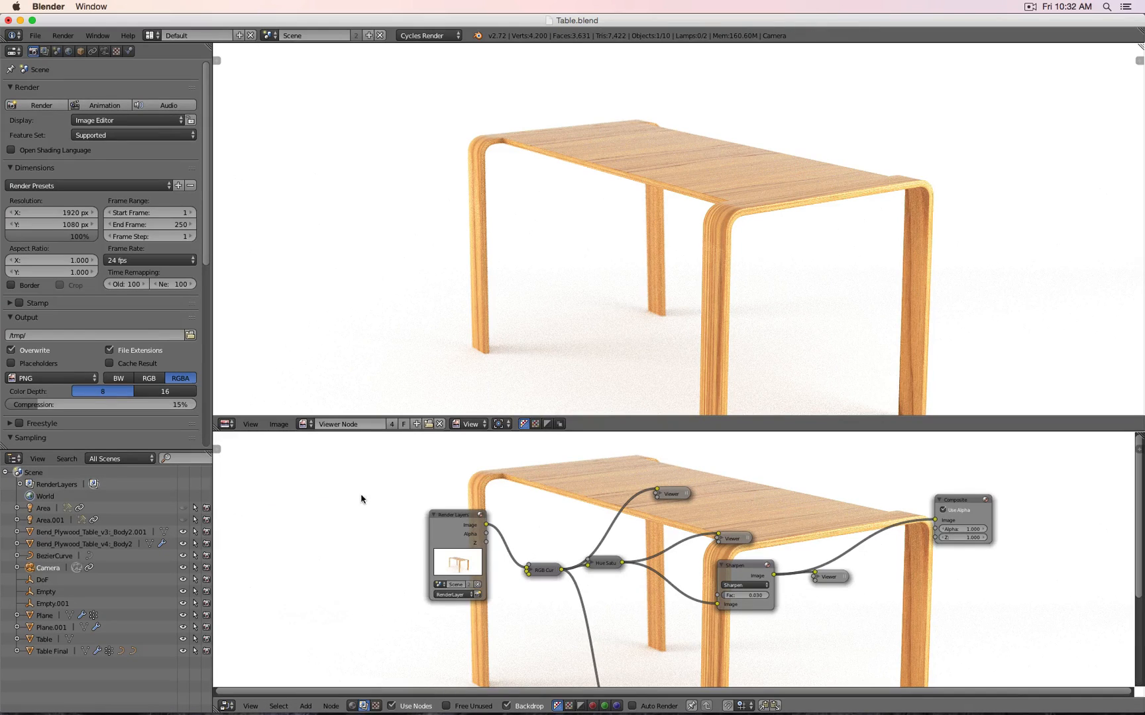
Display the Render Result in the Image Editor and check its RenderLayer layer against the Composite layer
{"action": "left_click", "coordinate": [304, 425]}
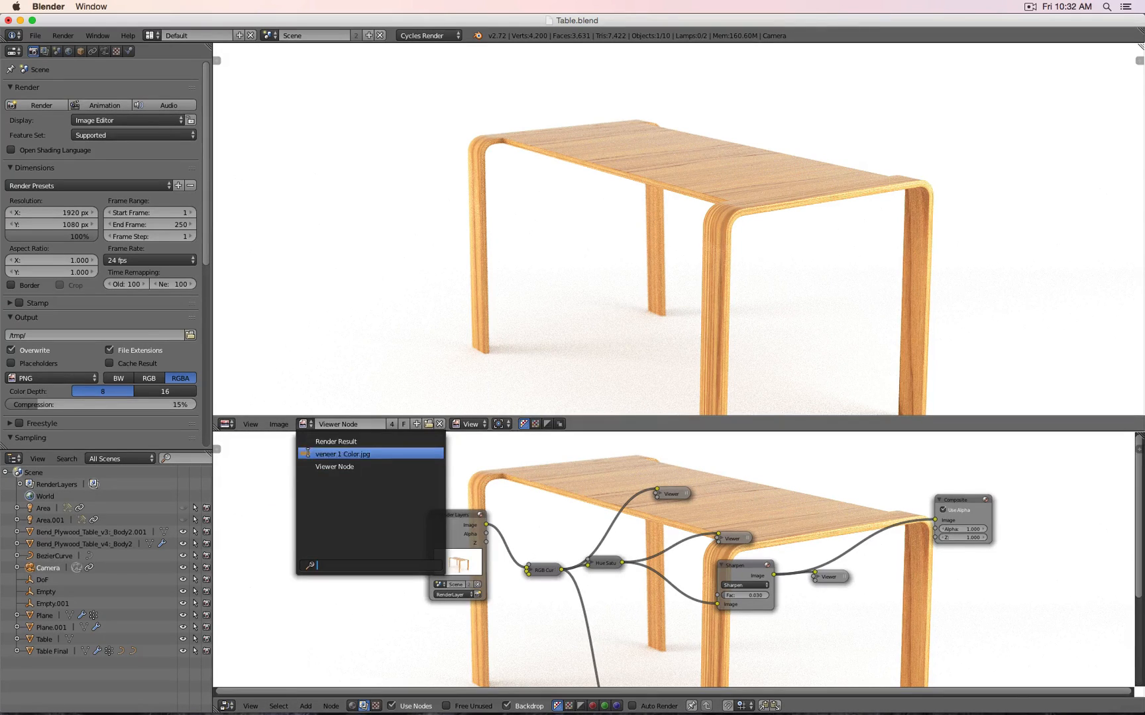
{"action": "left_click", "coordinate": [320, 441]}
{"action": "left_click", "coordinate": [620, 424]}
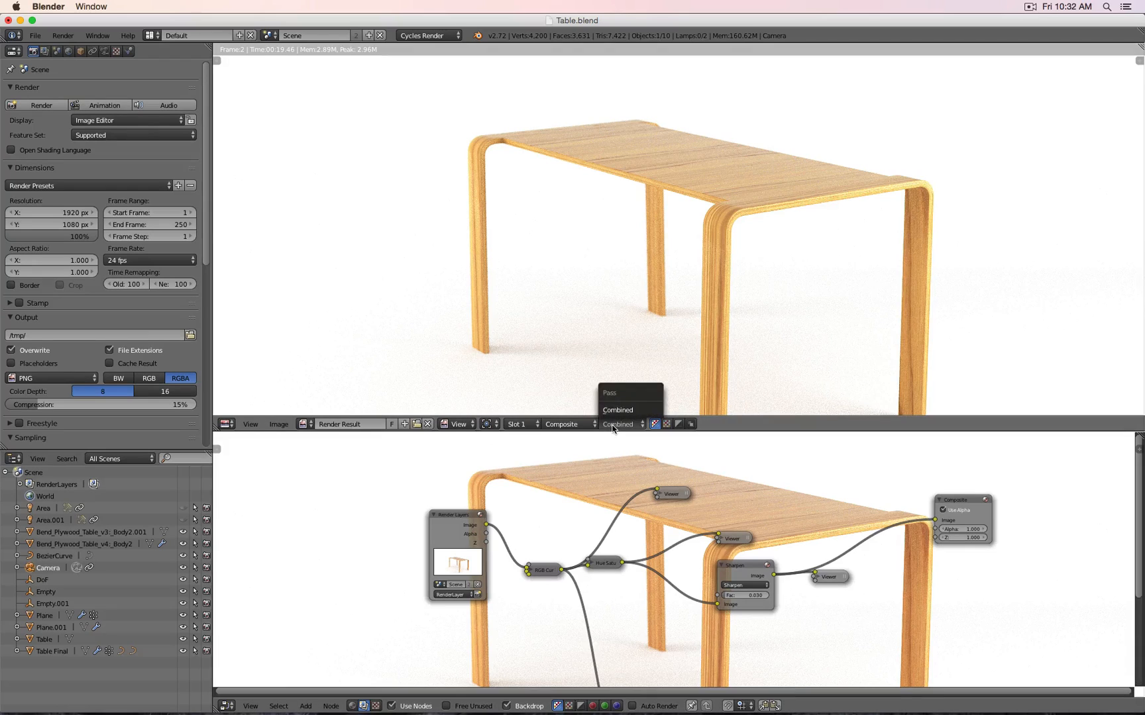
{"action": "left_click", "coordinate": [567, 424]}
{"action": "left_click", "coordinate": [572, 399]}
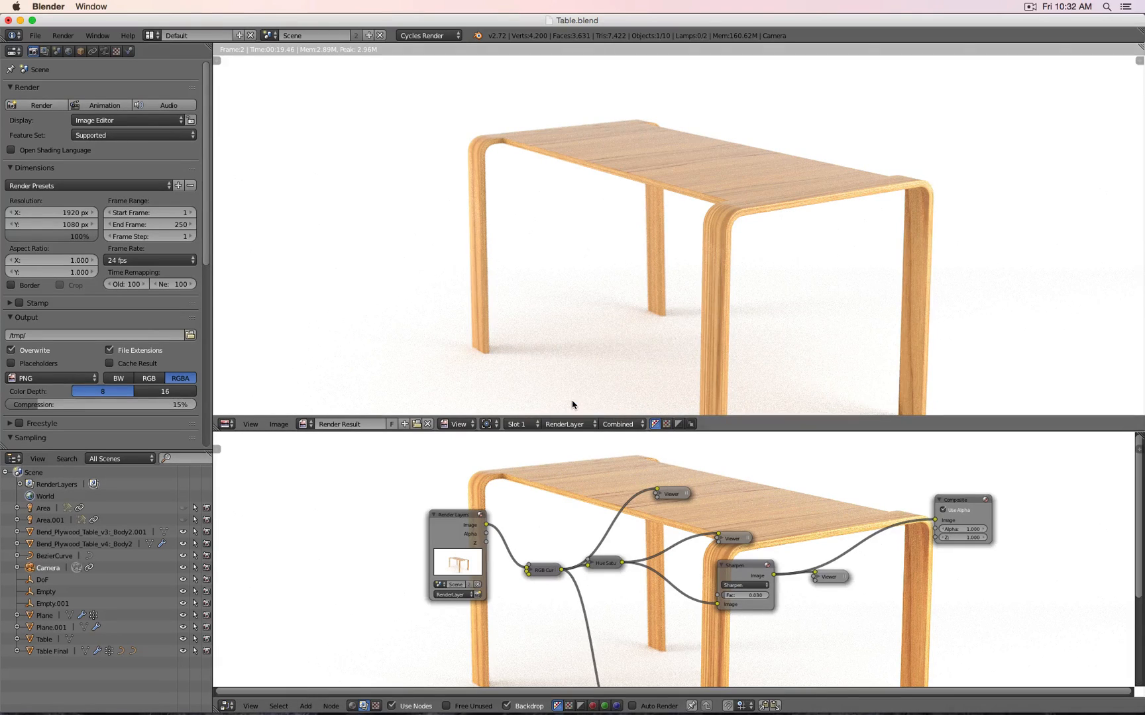
{"action": "left_click", "coordinate": [569, 424]}
{"action": "left_click", "coordinate": [571, 411]}
{"action": "left_click", "coordinate": [960, 500]}
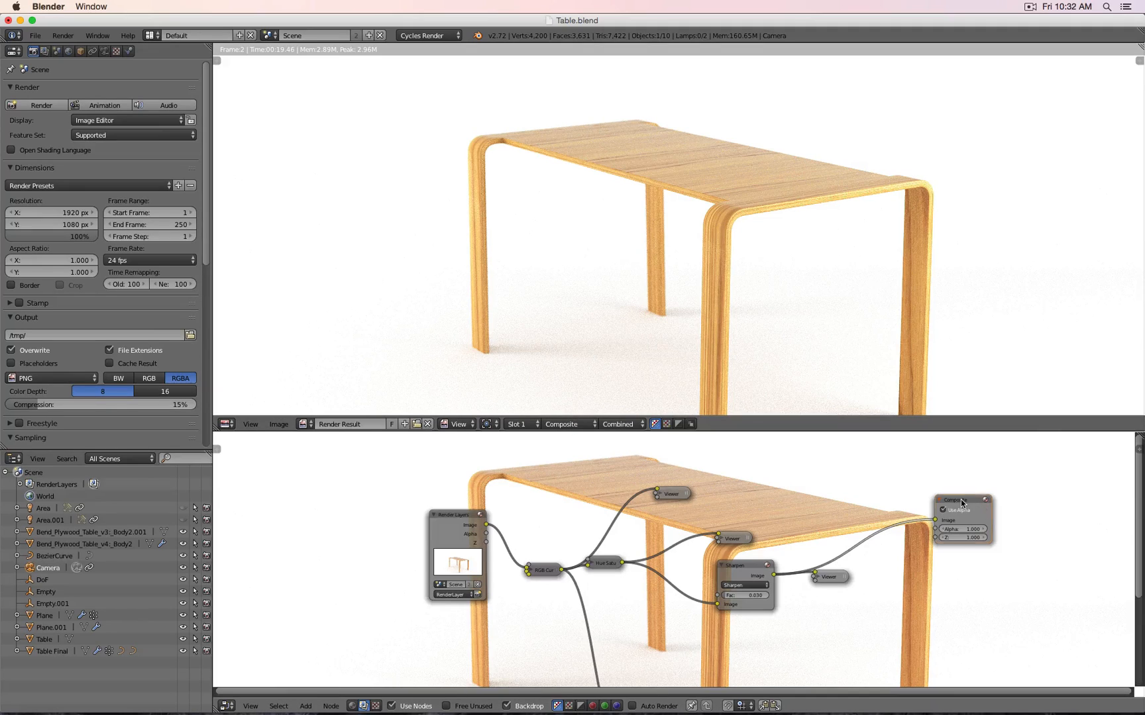
Switch the displayed layer to RenderLayer, select the matching Render Layers node, and set the layer back to Composite
{"action": "left_click", "coordinate": [560, 424]}
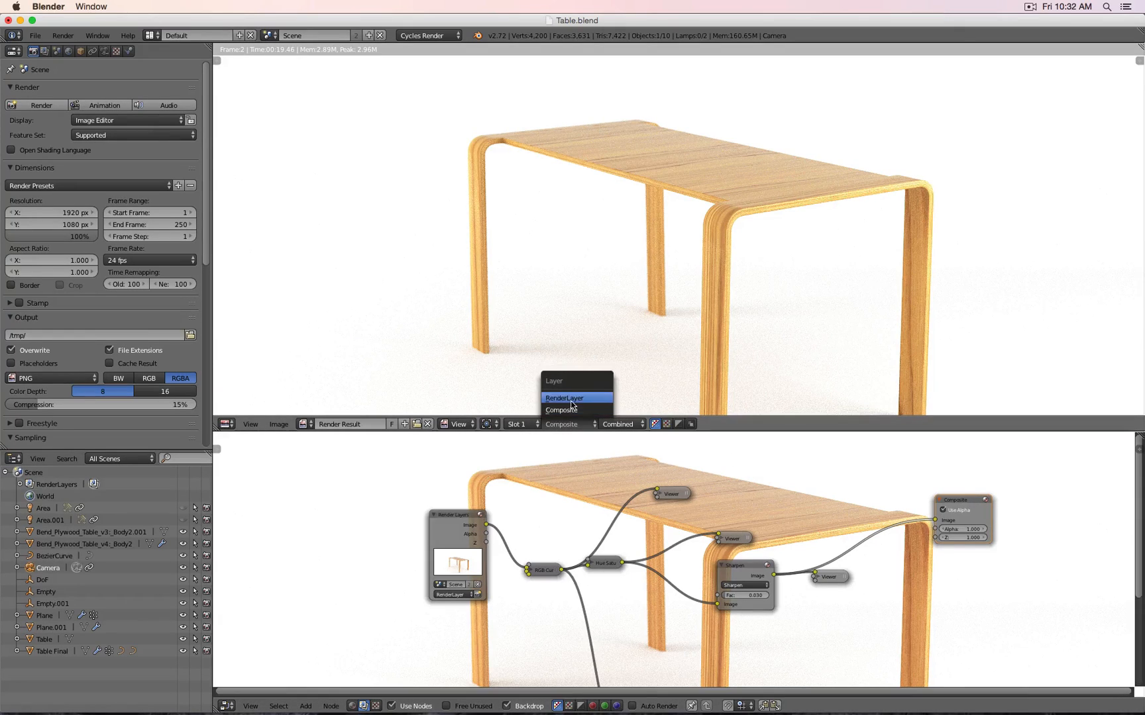
{"action": "left_click", "coordinate": [564, 398]}
{"action": "left_click", "coordinate": [448, 518]}
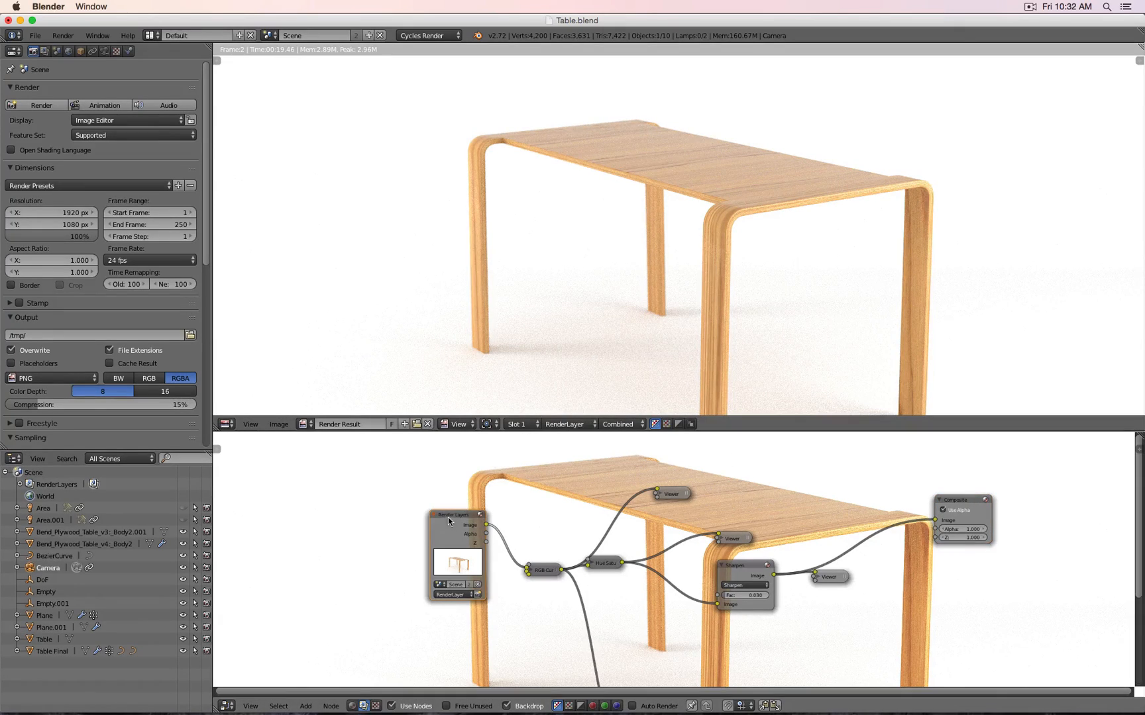
{"action": "left_click", "coordinate": [571, 423]}
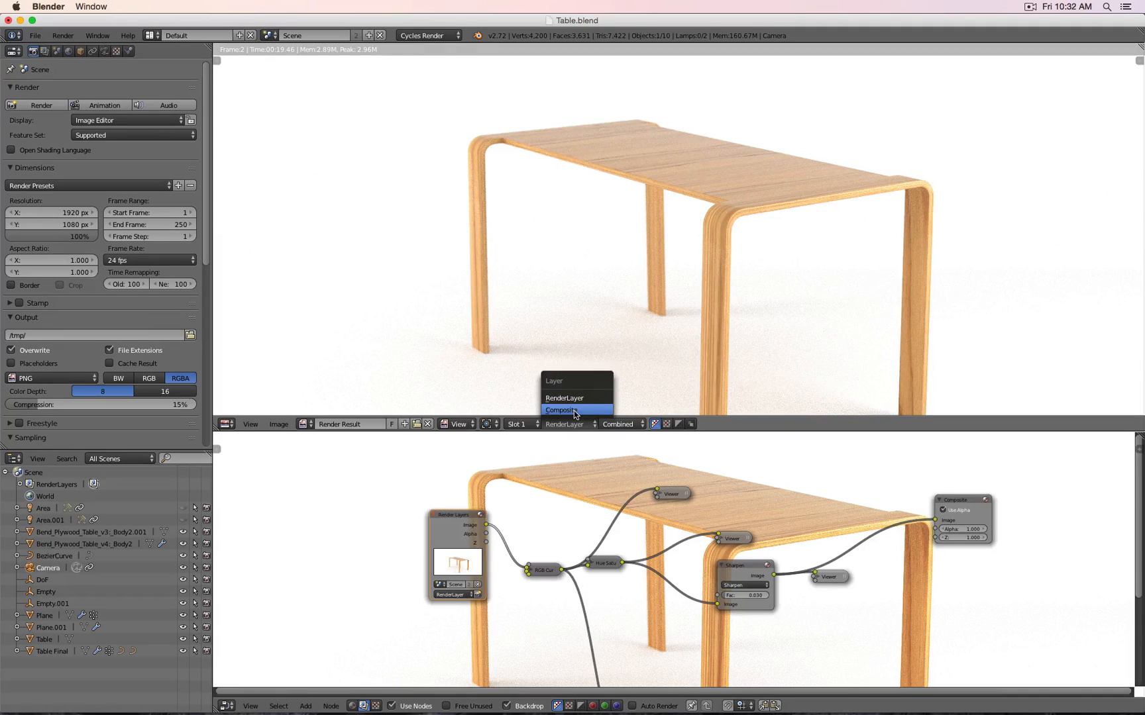
{"action": "left_click", "coordinate": [573, 410]}
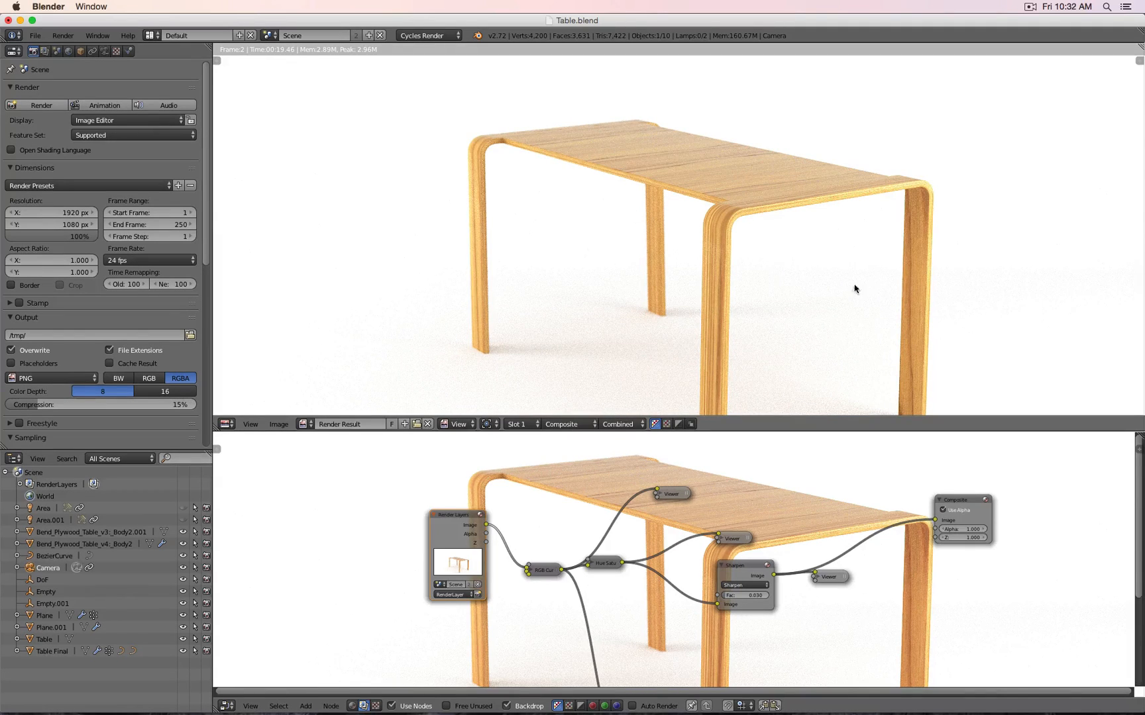
Save the composited render to the Desktop as untitled.png, an 8-bit RGBA PNG
{"action": "left_click", "coordinate": [278, 425]}
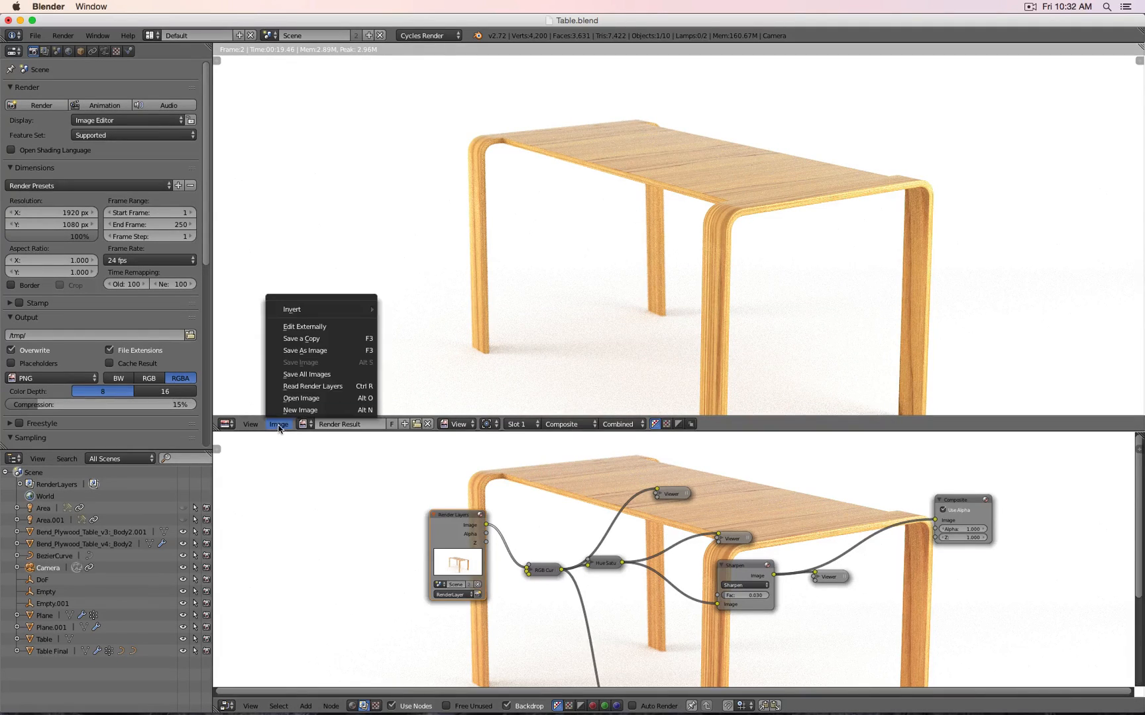
{"action": "left_click", "coordinate": [329, 351]}
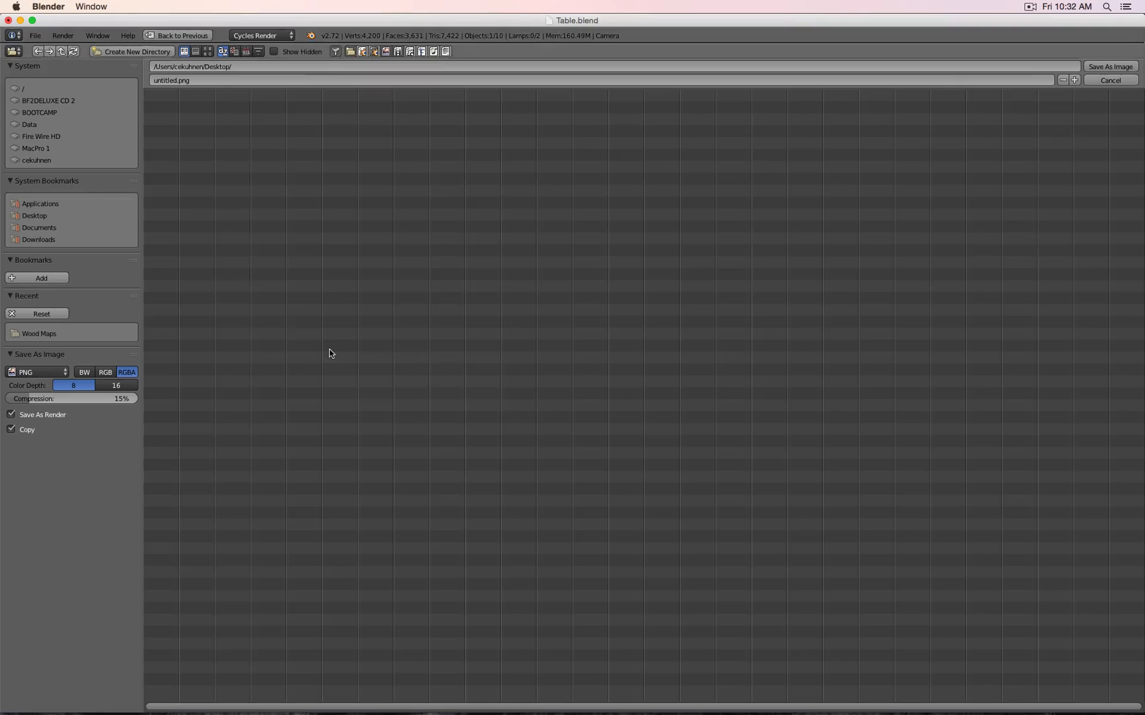
{"action": "left_click", "coordinate": [39, 216]}
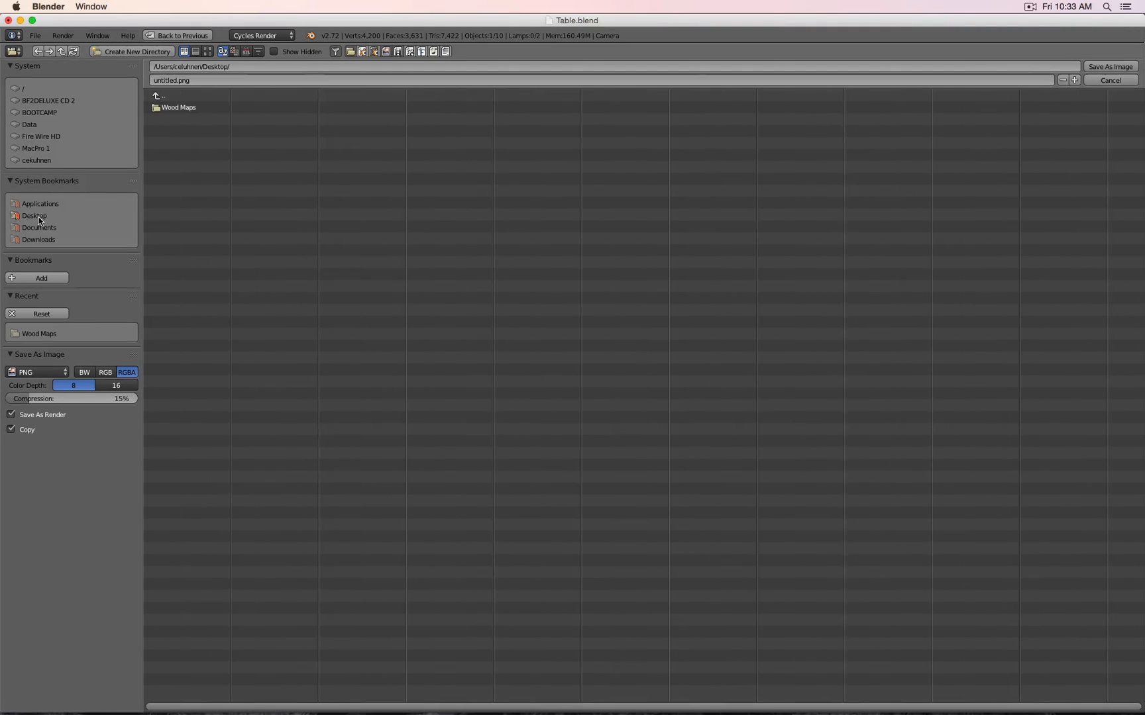
{"action": "left_click", "coordinate": [1102, 66]}
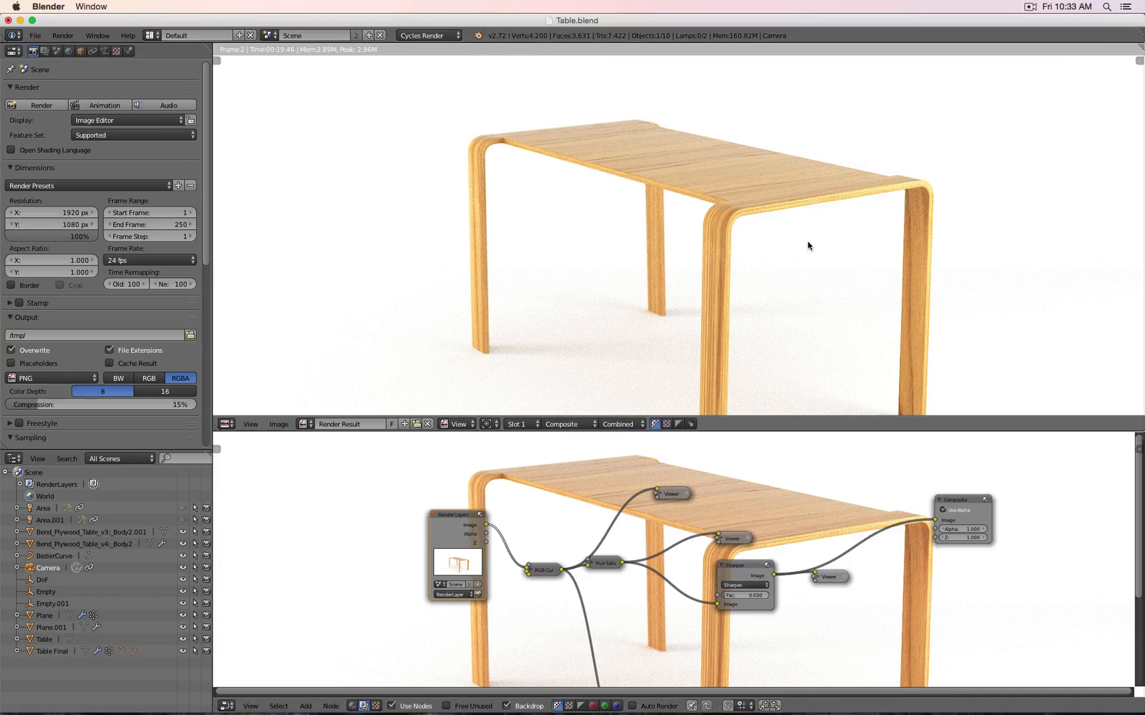
Switch to the macOS desktop, preview the saved untitled.png, and return to Blender
{"action": "key", "text": "super+Tab"}
{"action": "key", "text": "super+Tab"}
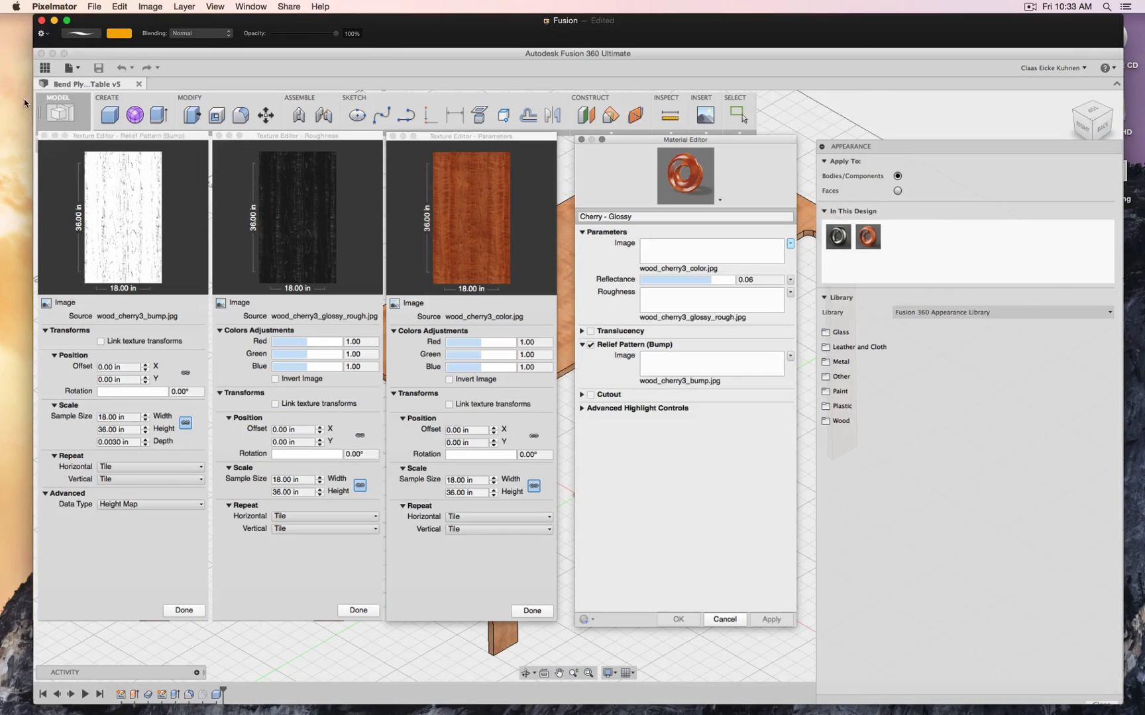
{"action": "key", "text": "super+h"}
{"action": "left_click", "coordinate": [1099, 183]}
{"action": "key", "text": "space"}
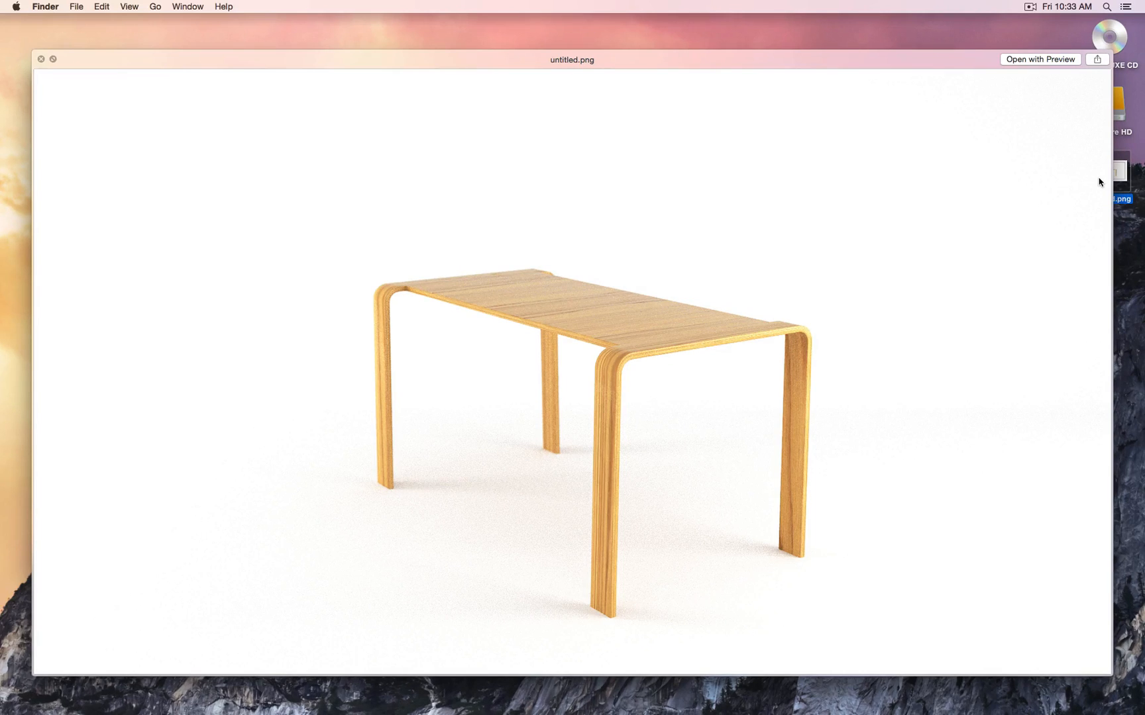
{"action": "key", "text": "super+Tab"}
{"action": "key", "text": "super+Tab"}
{"action": "key", "text": "super+Tab"}
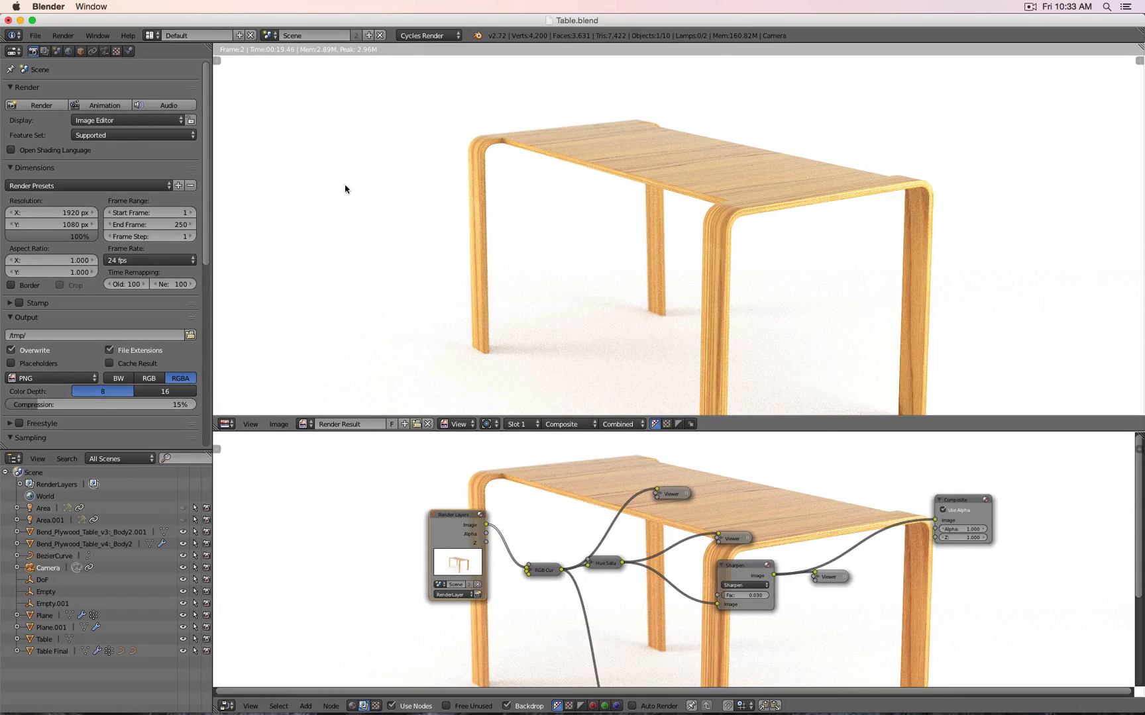
Set the Cycles render samples to 50 and render the image again
{"action": "scroll", "coordinate": [172, 238], "scroll_direction": "down", "scroll_amount": 9}
{"action": "left_click", "coordinate": [150, 259]}
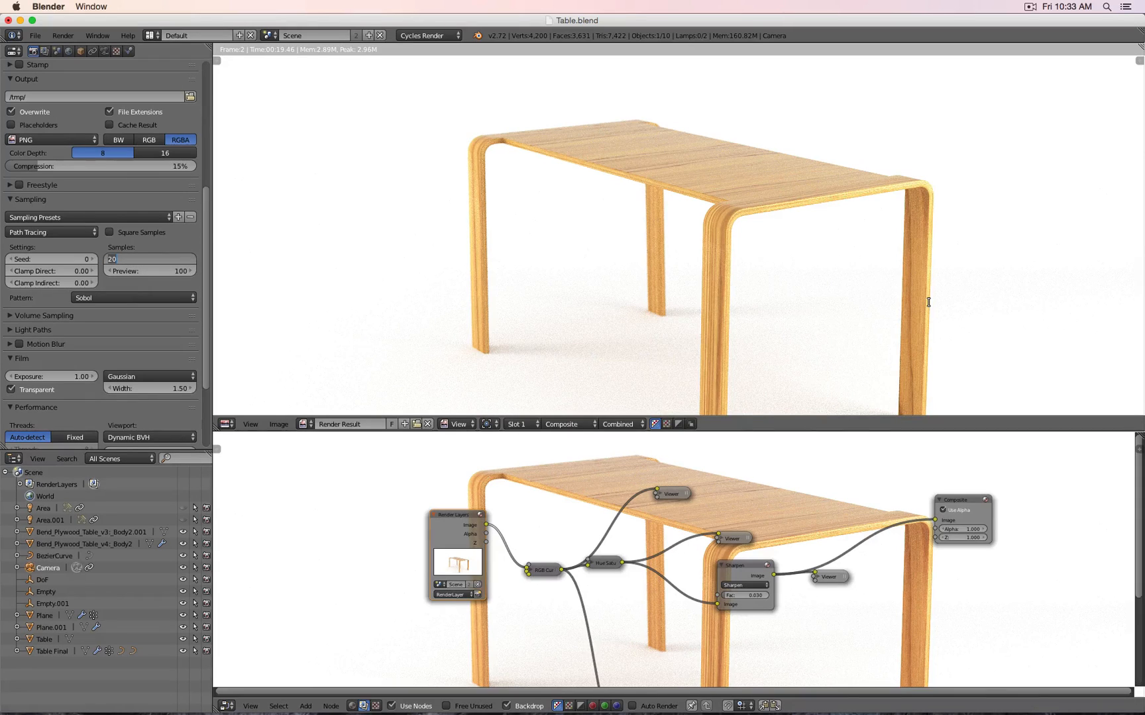
{"action": "type", "text": "50"}
{"action": "key", "text": "Return"}
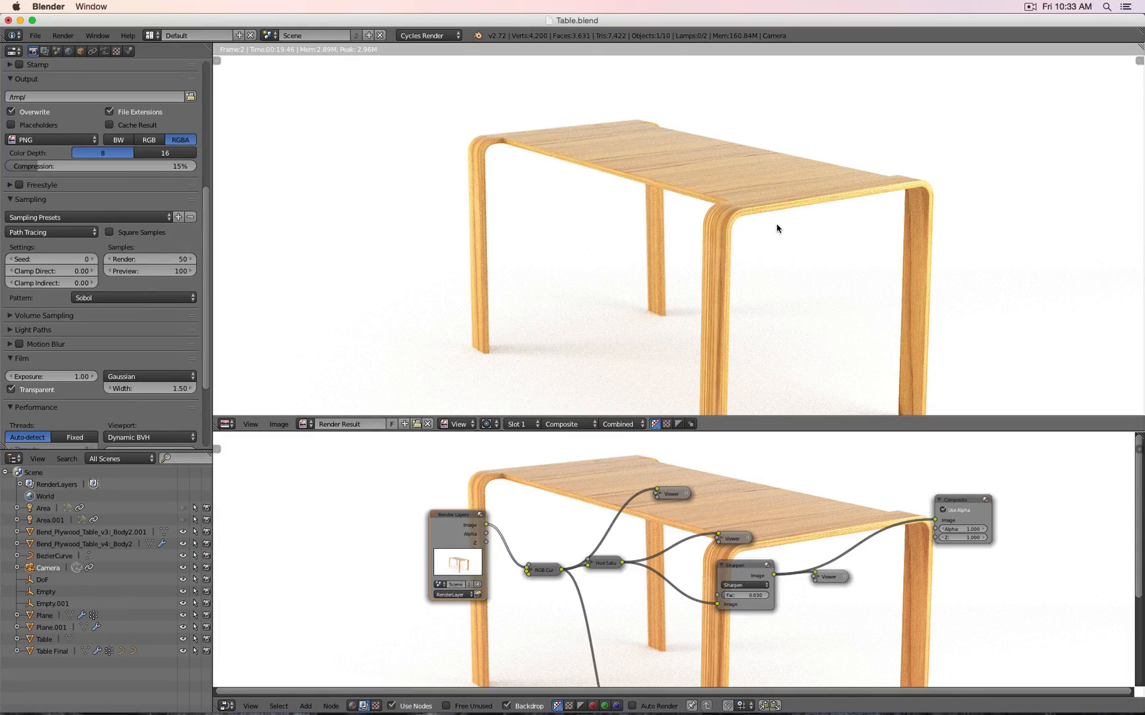
{"action": "left_click", "coordinate": [63, 35]}
{"action": "left_click", "coordinate": [66, 49]}
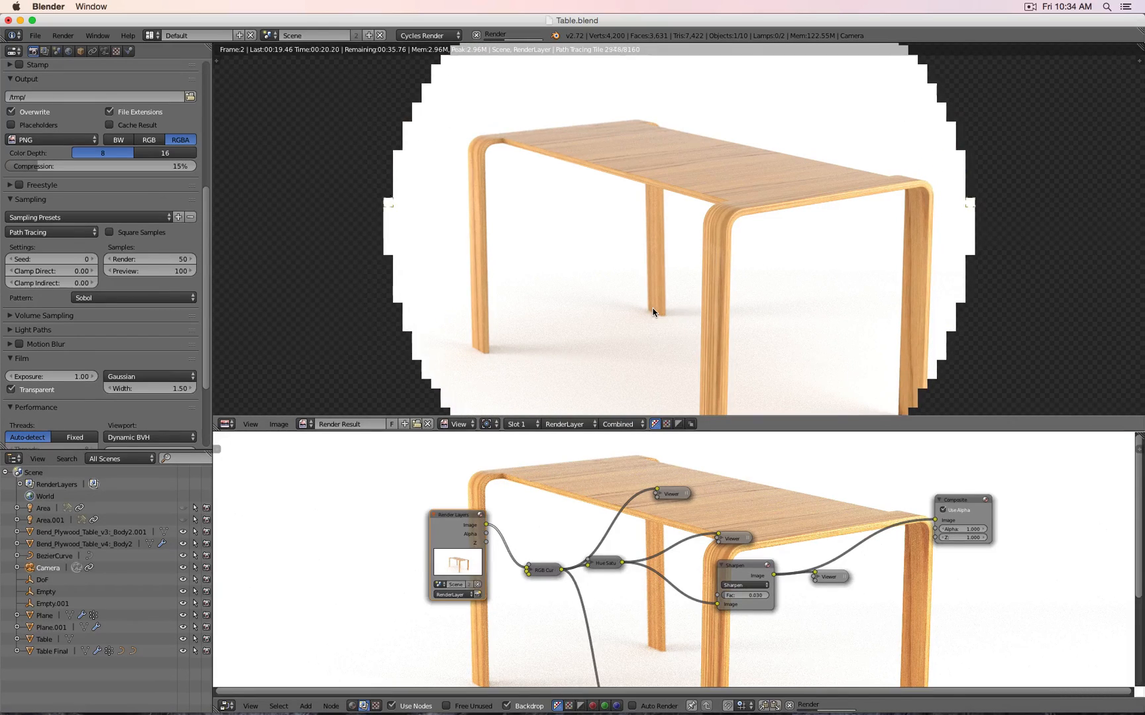
Examine the table in the running render, both up close and in the full frame
{"action": "scroll", "coordinate": [653, 312], "scroll_direction": "down", "scroll_amount": 3}
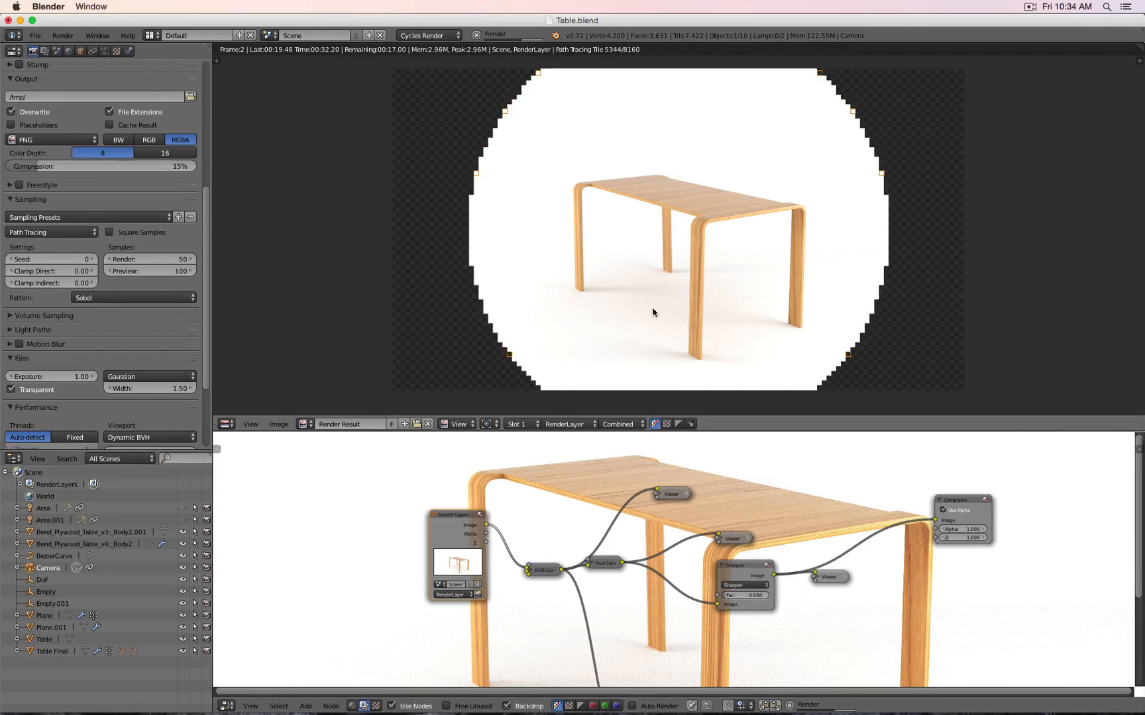
{"action": "scroll", "coordinate": [652, 313], "scroll_direction": "up", "scroll_amount": 5}
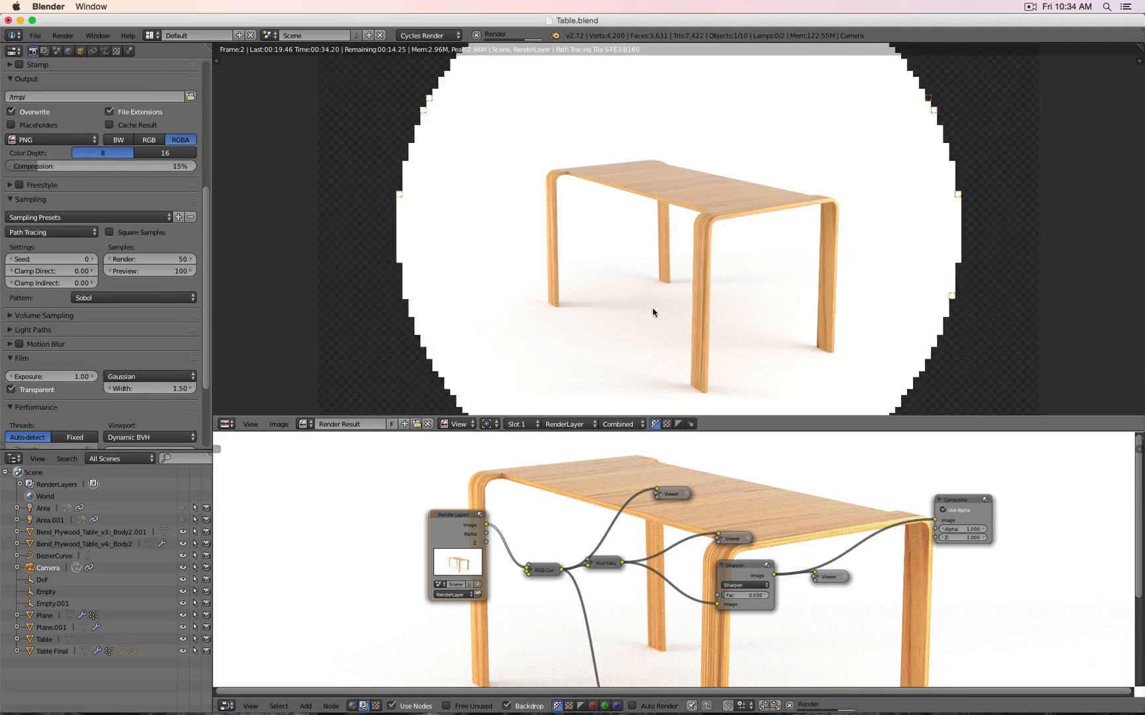
{"action": "scroll", "coordinate": [652, 313], "scroll_direction": "down", "scroll_amount": 3}
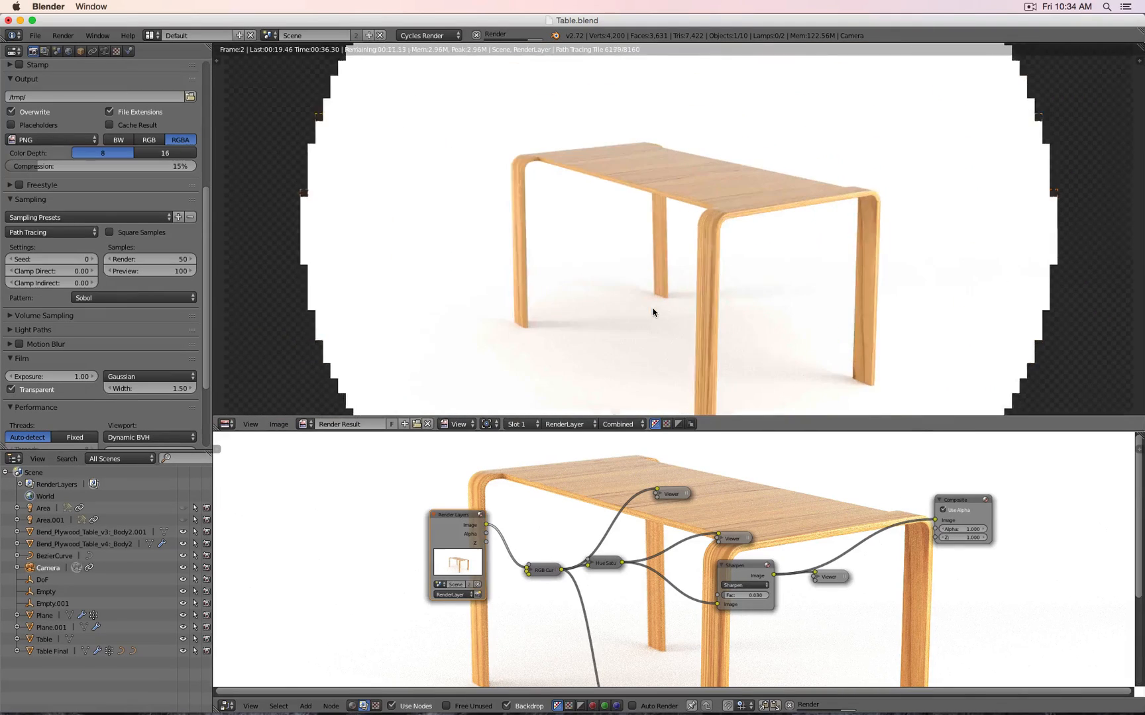
{"action": "scroll", "coordinate": [652, 312], "scroll_direction": "up", "scroll_amount": 2}
{"action": "scroll", "coordinate": [653, 312], "scroll_direction": "down", "scroll_amount": 2}
{"action": "scroll", "coordinate": [652, 312], "scroll_direction": "down", "scroll_amount": 1}
{"action": "scroll", "coordinate": [652, 312], "scroll_direction": "up", "scroll_amount": 1}
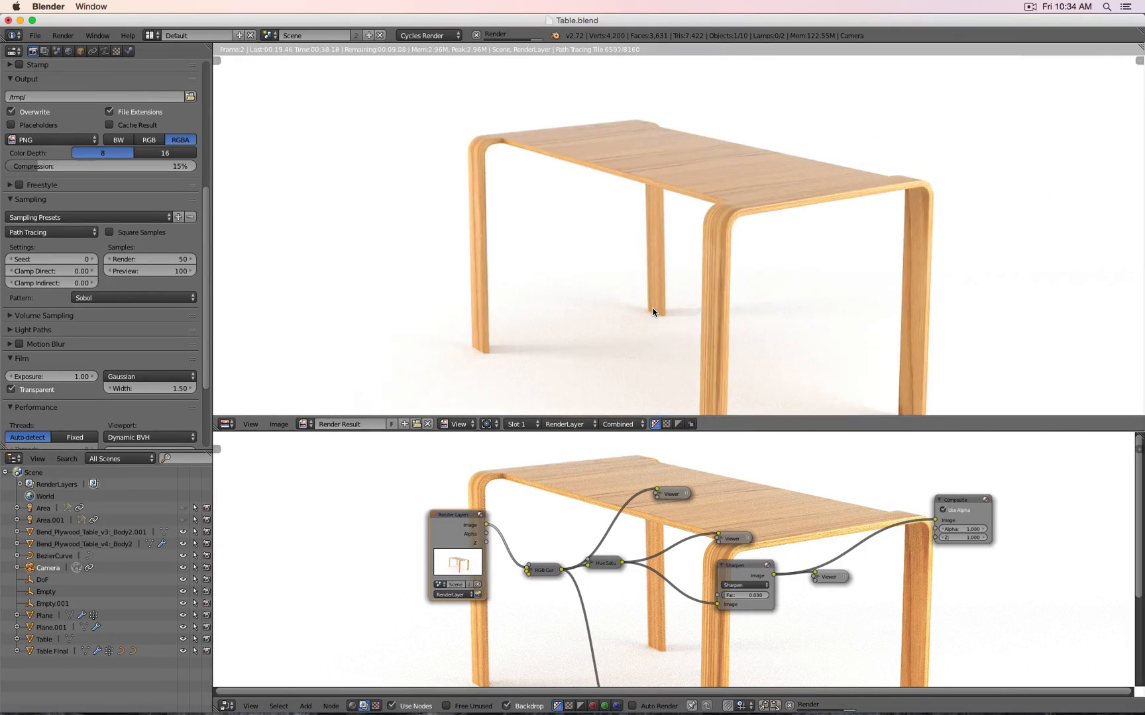
{"action": "scroll", "coordinate": [652, 312], "scroll_direction": "down", "scroll_amount": 1}
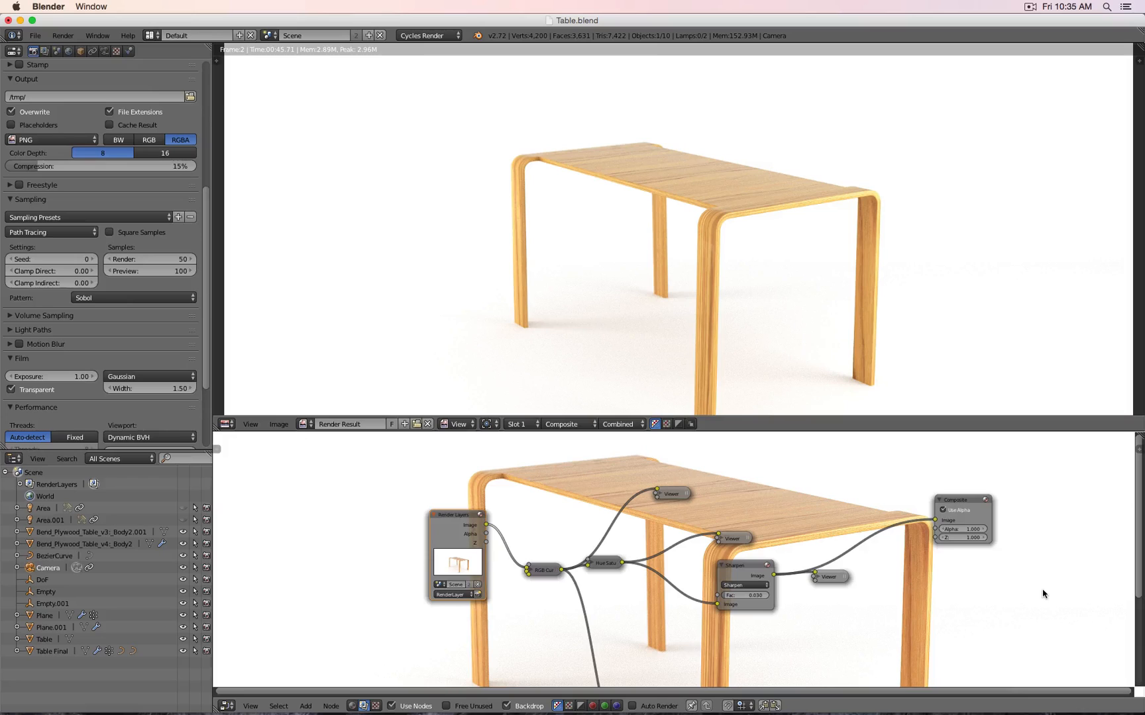
Inspect the composited render for remaining noise, along with the overall layout of the compositing nodes
{"action": "scroll", "coordinate": [795, 567], "scroll_direction": "down", "scroll_amount": 3}
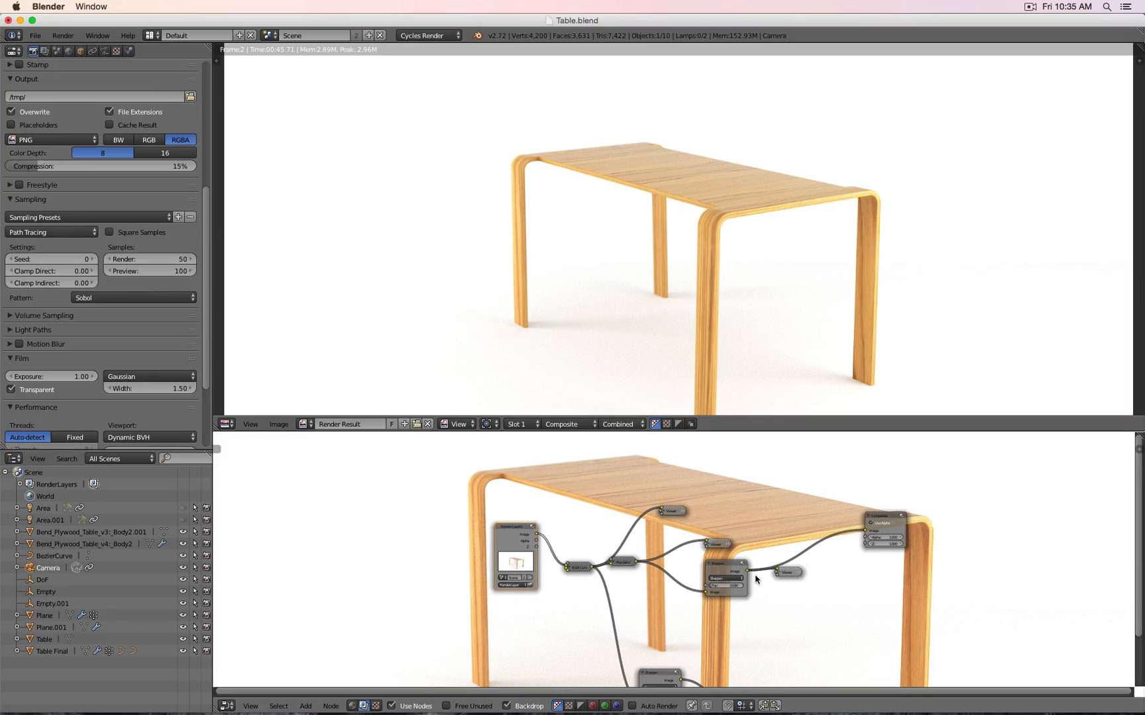
{"action": "scroll", "coordinate": [787, 374], "scroll_direction": "down", "scroll_amount": 4}
{"action": "scroll", "coordinate": [733, 358], "scroll_direction": "up", "scroll_amount": 5}
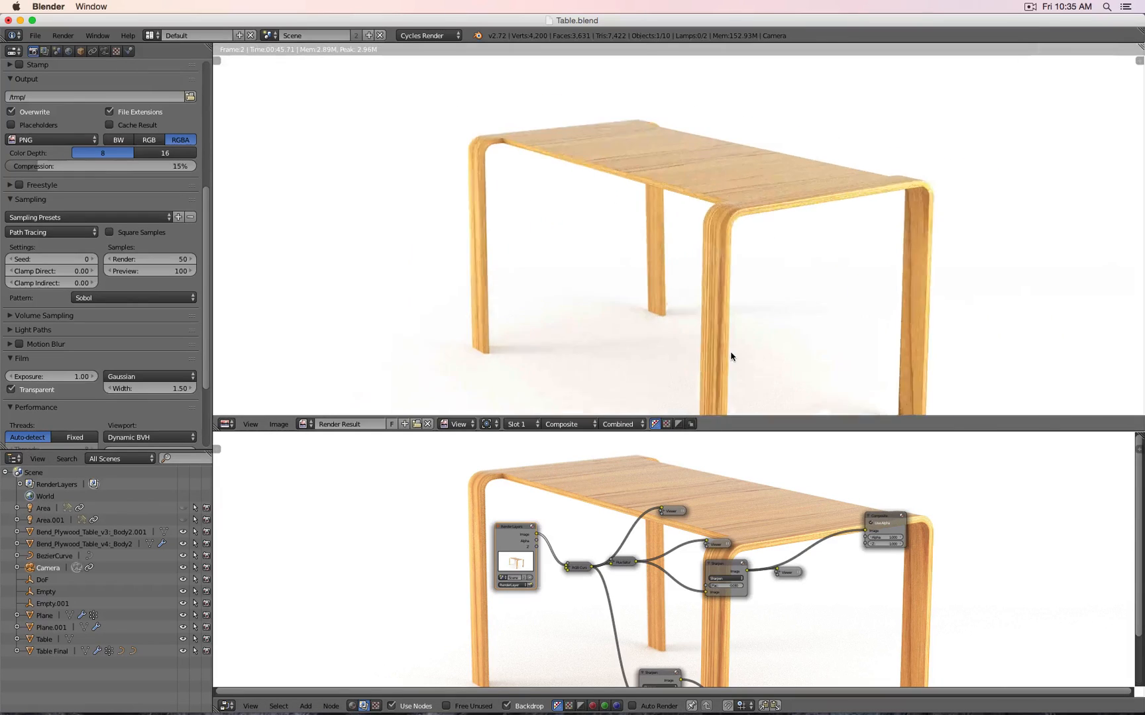
{"action": "scroll", "coordinate": [731, 356], "scroll_direction": "up", "scroll_amount": 2}
{"action": "scroll", "coordinate": [743, 350], "scroll_direction": "down", "scroll_amount": 2}
{"action": "scroll", "coordinate": [750, 345], "scroll_direction": "down", "scroll_amount": 2}
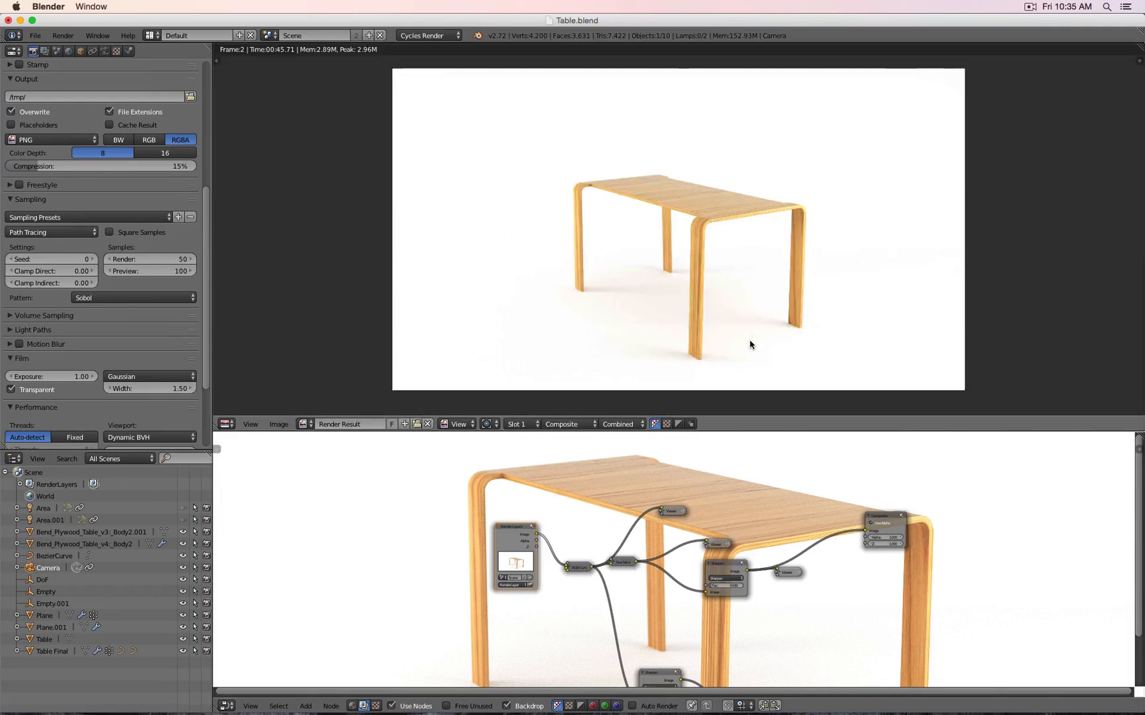
{"action": "scroll", "coordinate": [750, 344], "scroll_direction": "up", "scroll_amount": 2}
{"action": "scroll", "coordinate": [750, 345], "scroll_direction": "down", "scroll_amount": 2}
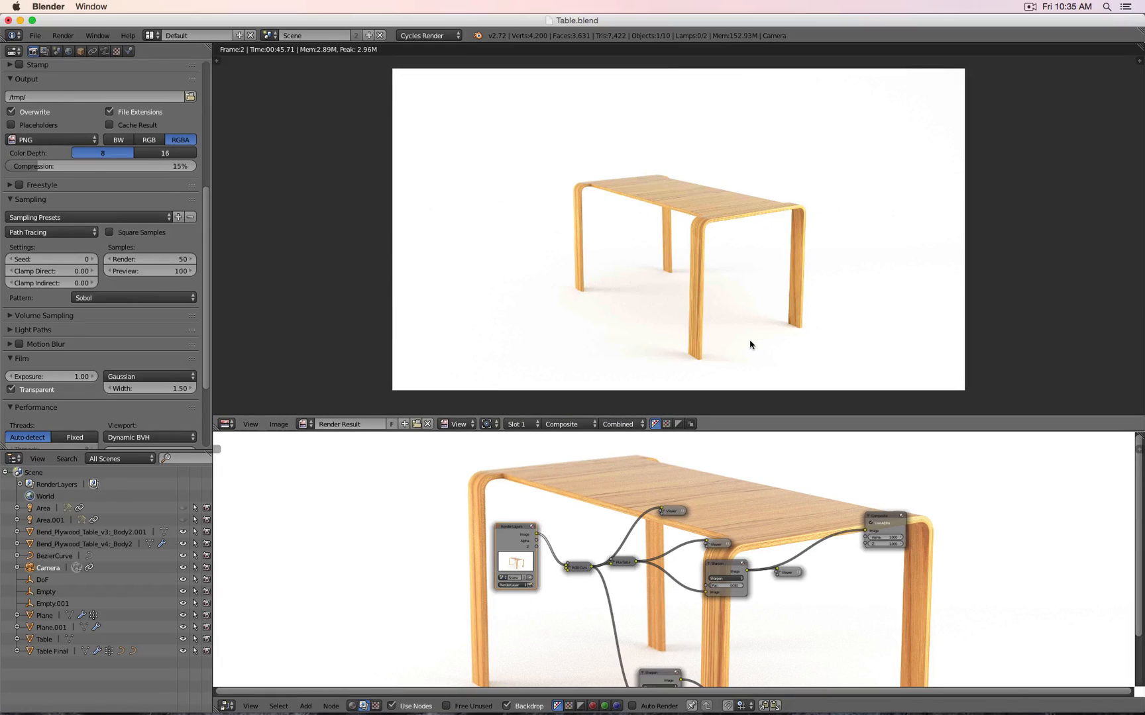
{"action": "scroll", "coordinate": [677, 615], "scroll_direction": "up", "scroll_amount": 4}
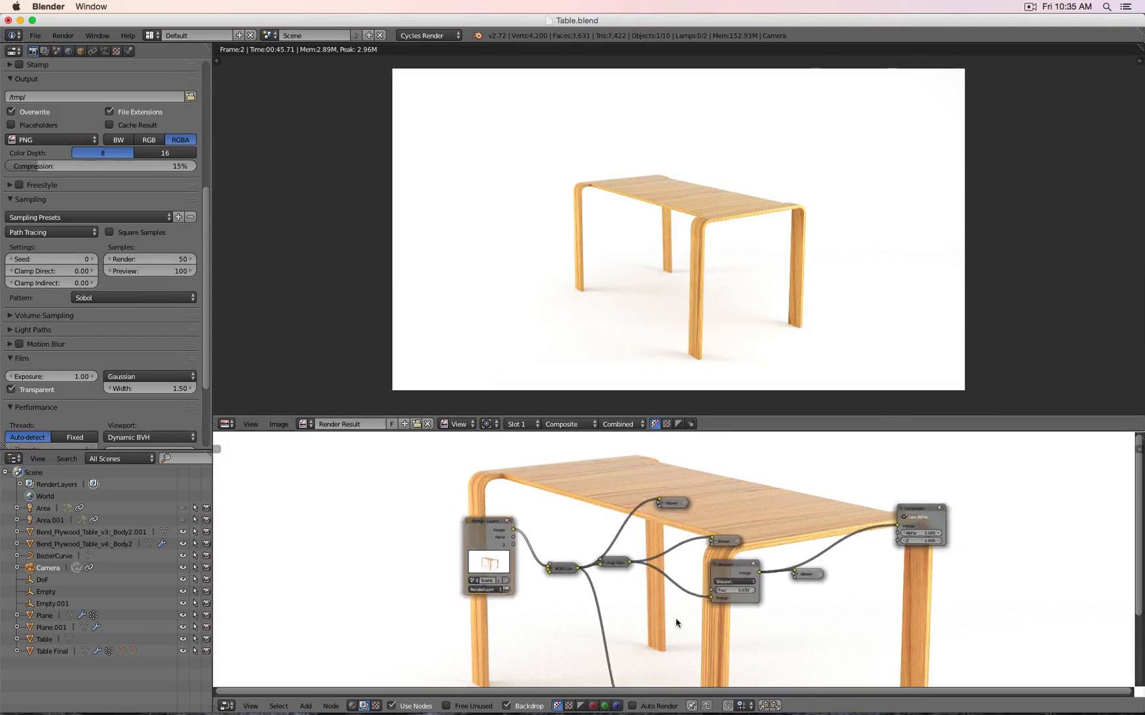
Maximize the node editor, select the Composite node, and look over the available Output node types
{"action": "key", "text": "ctrl+Up"}
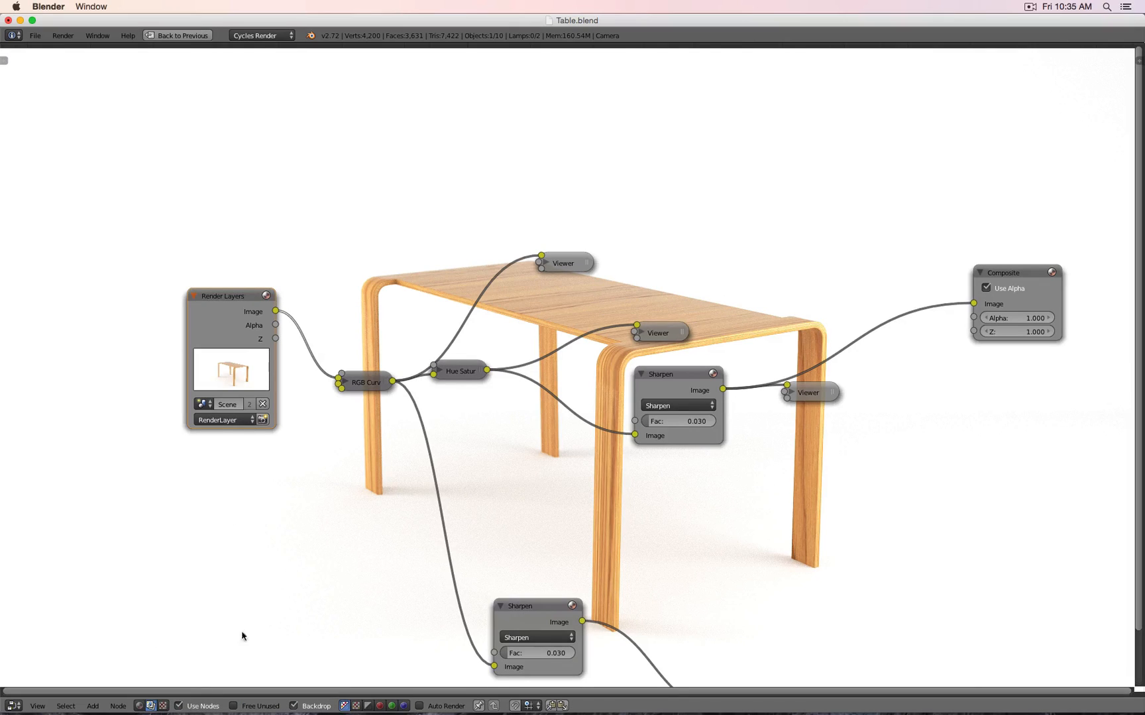
{"action": "right_click", "coordinate": [1021, 282]}
{"action": "key", "text": "shift+a"}
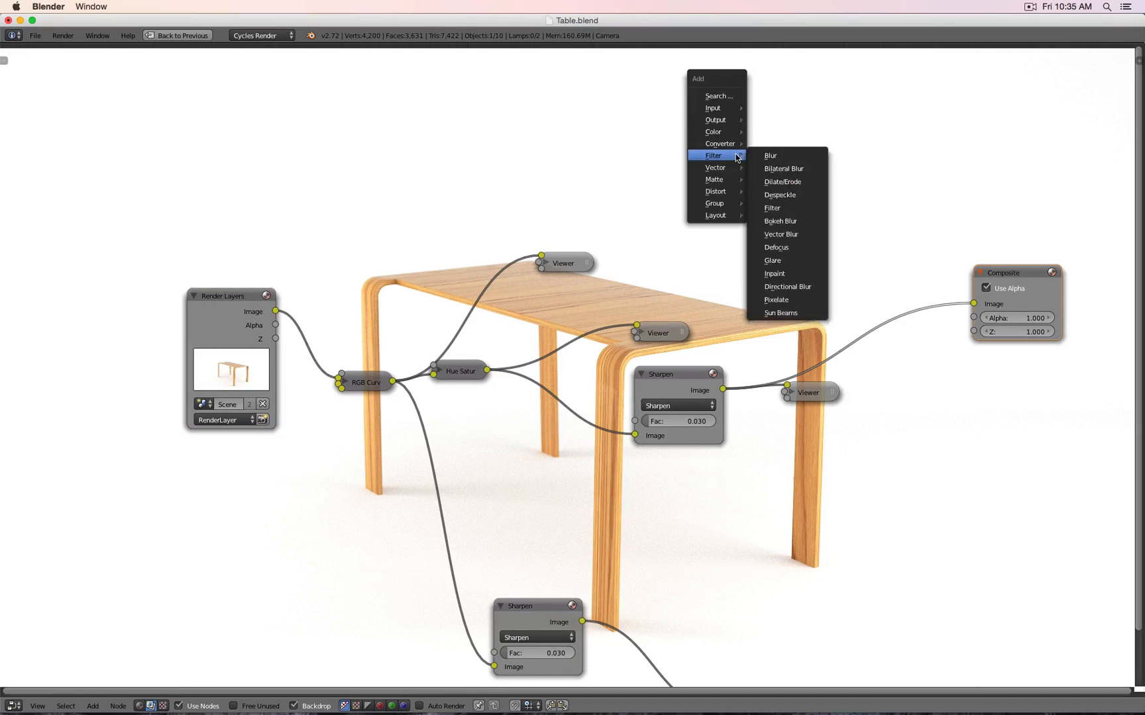
{"action": "mouse_move", "coordinate": [727, 119]}
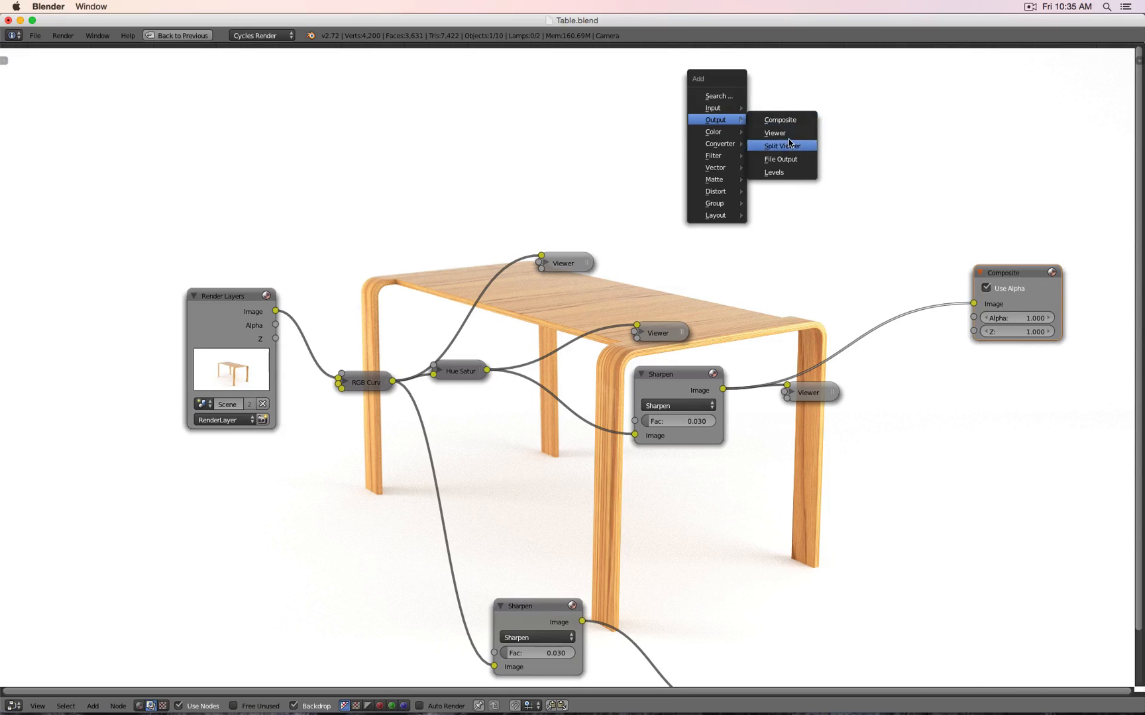
Activate the three upper Viewer nodes in turn to compare their stages, and browse the Color and Filter node types
{"action": "left_click", "coordinate": [815, 392]}
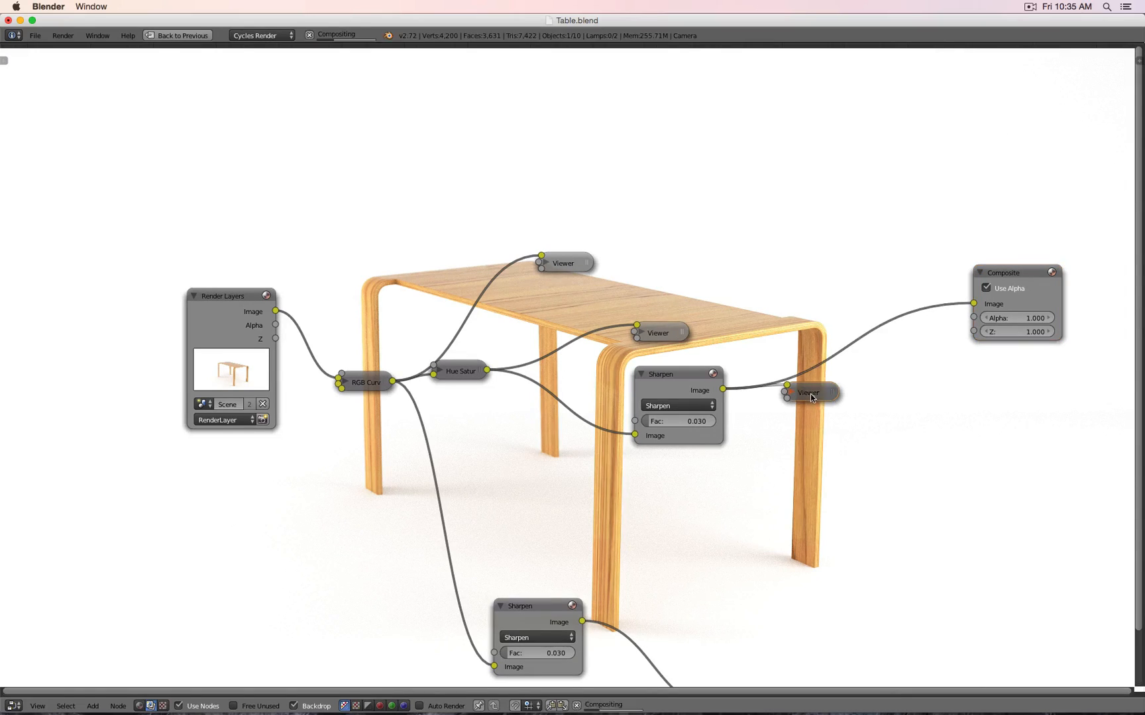
{"action": "left_click", "coordinate": [662, 334]}
{"action": "left_click", "coordinate": [567, 265]}
{"action": "key", "text": "shift+a"}
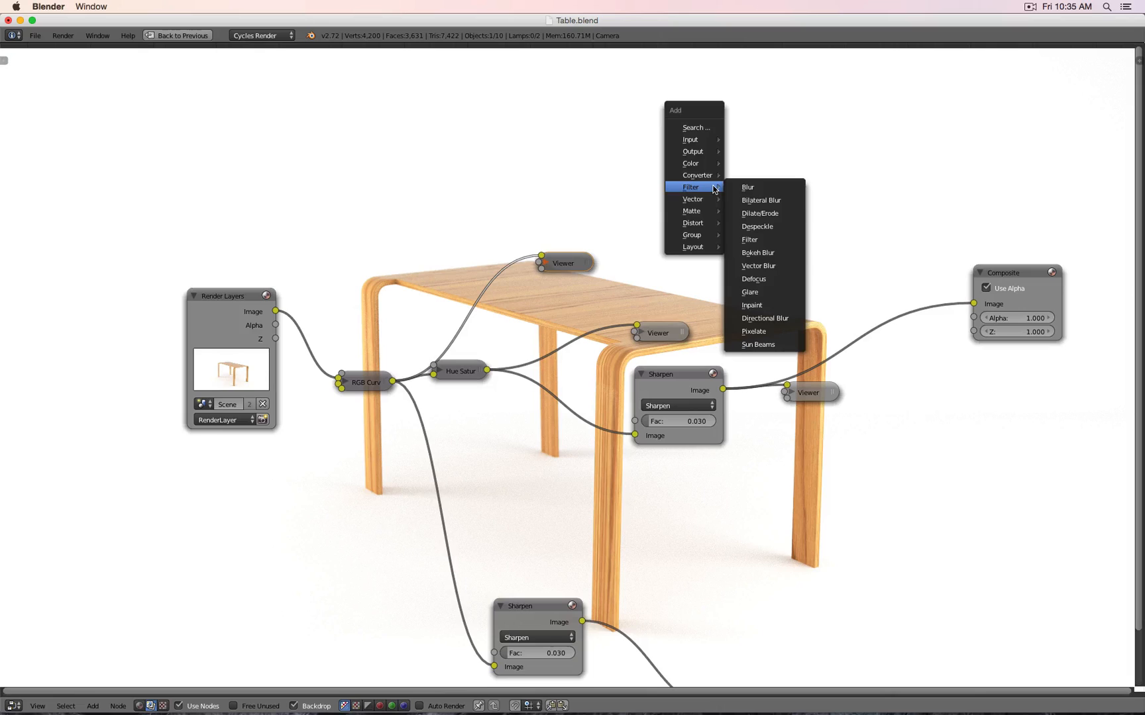
{"action": "mouse_move", "coordinate": [708, 165]}
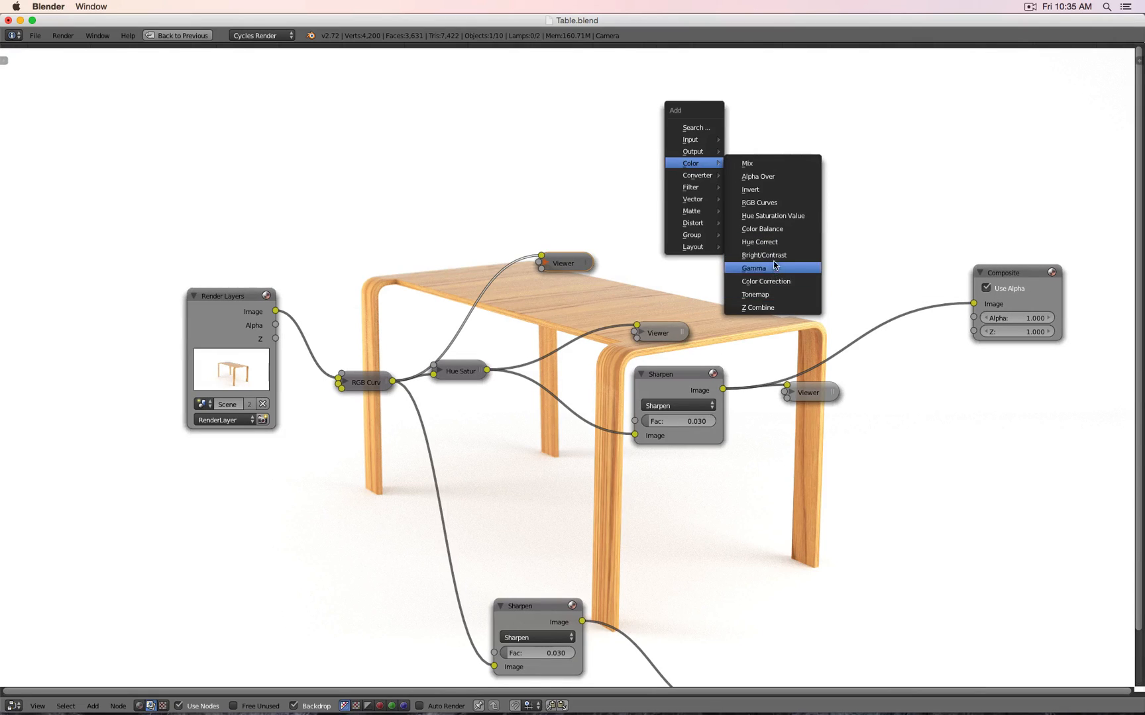
{"action": "mouse_move", "coordinate": [705, 188]}
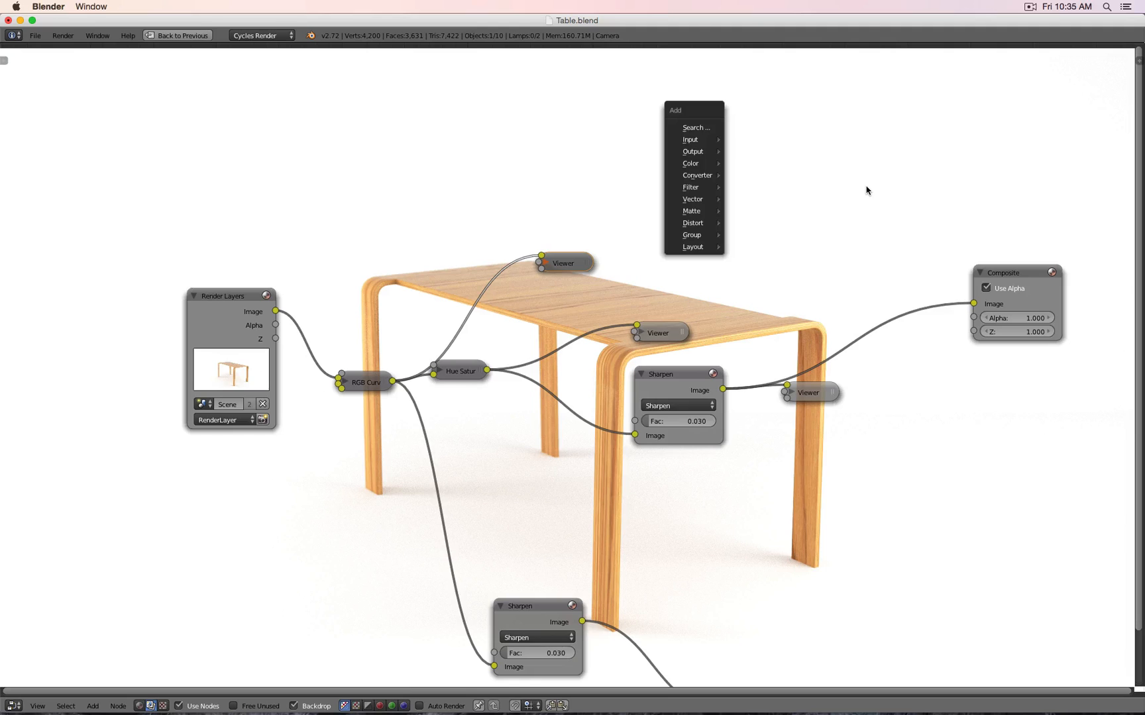
Move the lower Sharpen node and its Viewer up closer to the rest of the node tree
{"action": "left_click_drag", "start_coordinate": [533, 606], "coordinate": [477, 507]}
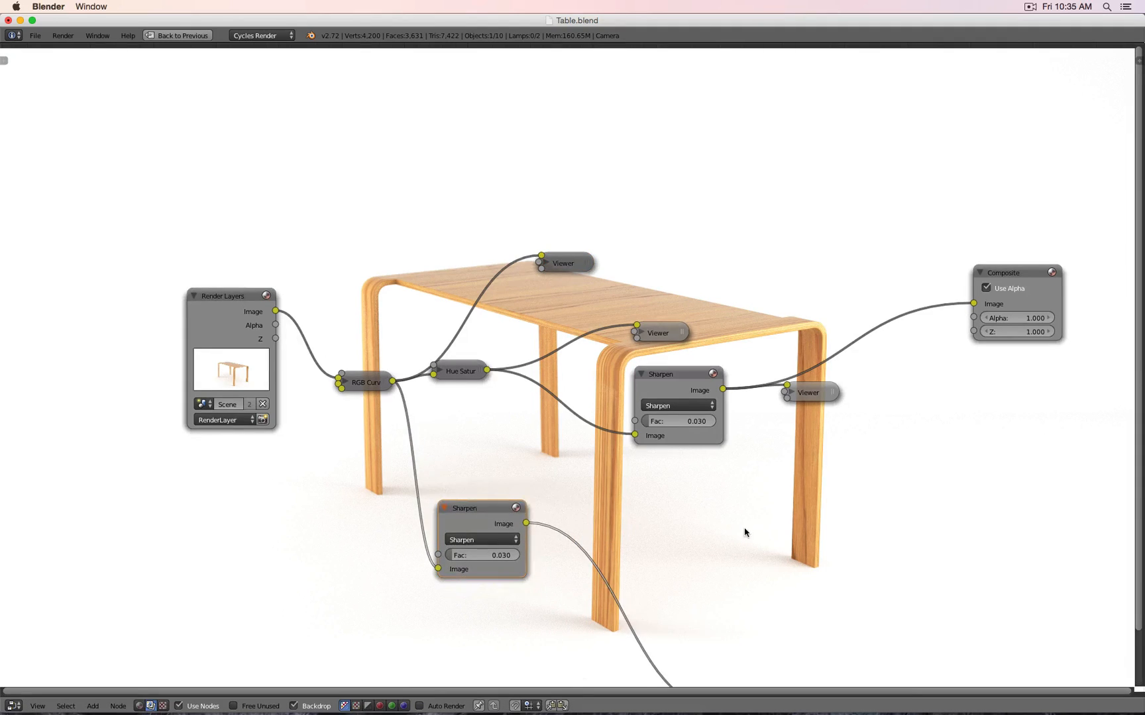
{"action": "scroll", "coordinate": [744, 532], "scroll_direction": "down", "scroll_amount": 1}
{"action": "left_click_drag", "start_coordinate": [704, 623], "coordinate": [652, 519]}
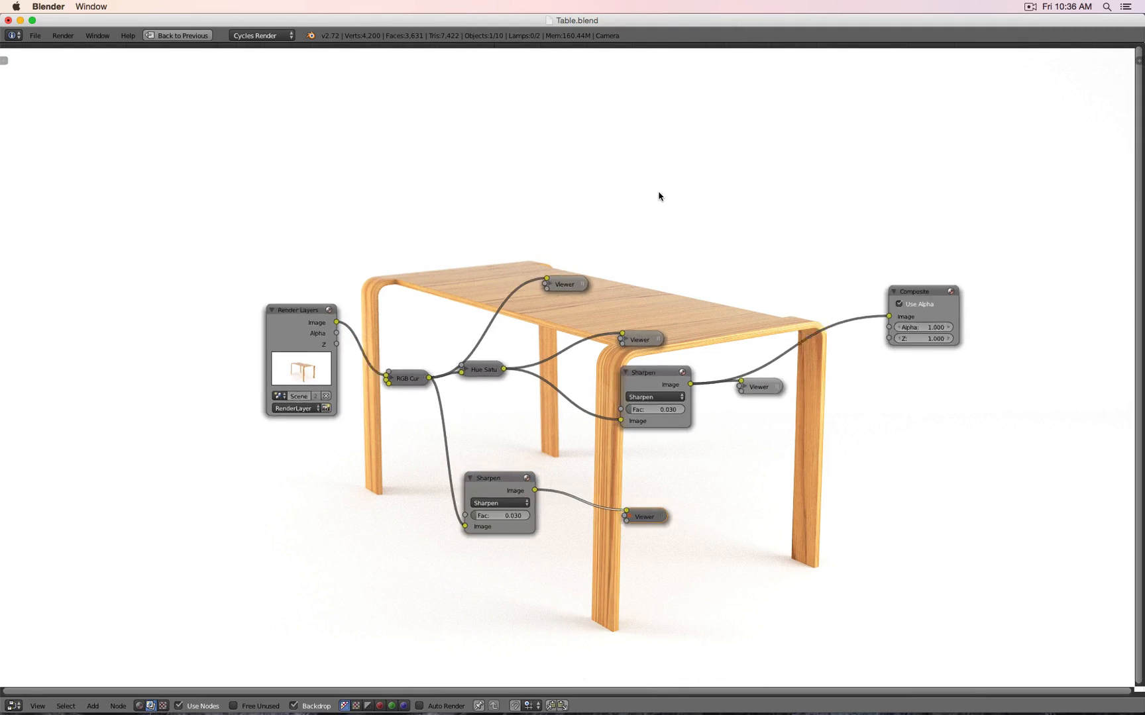
{"action": "scroll", "coordinate": [659, 196], "scroll_direction": "up", "scroll_amount": 1}
{"action": "key", "text": "shift+a"}
{"action": "mouse_move", "coordinate": [688, 209]}
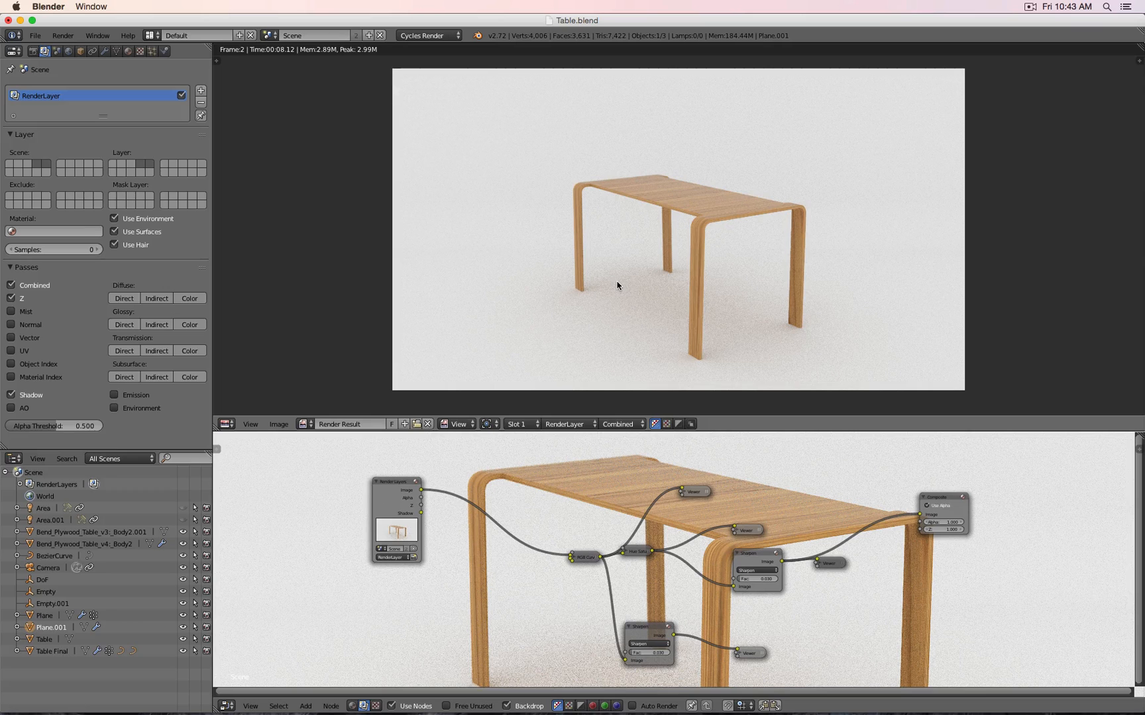
Move the Render Layers node next to the RGB Curves node
{"action": "scroll", "coordinate": [530, 599], "scroll_direction": "down", "scroll_amount": 1}
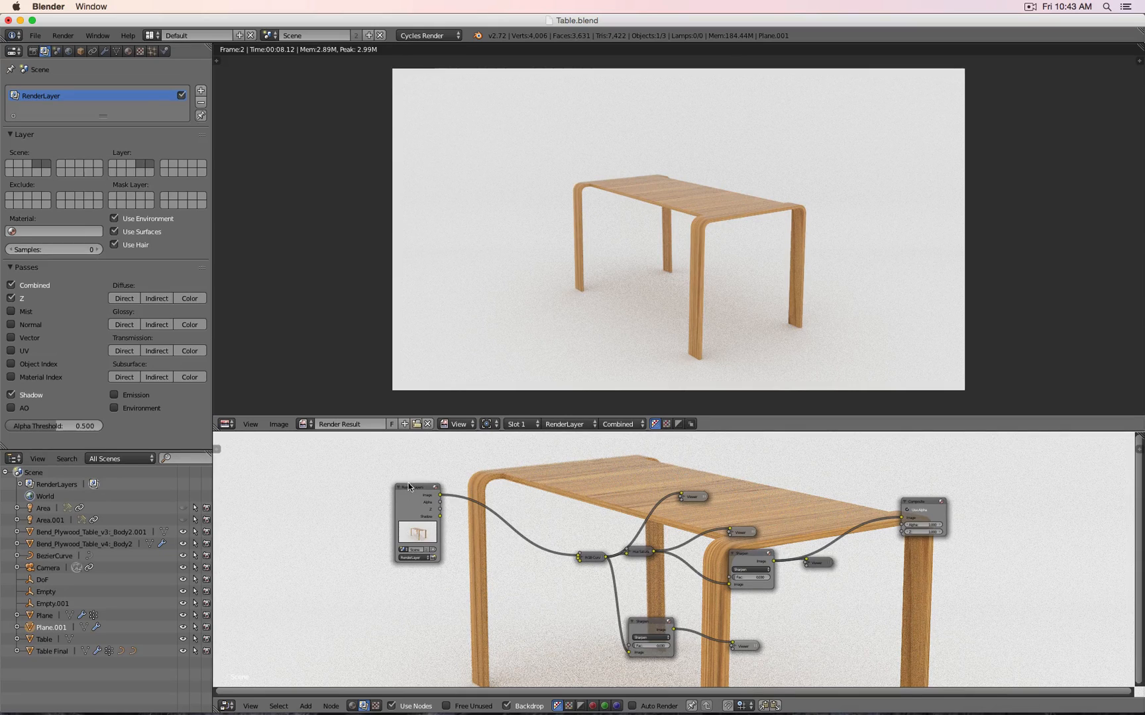
{"action": "left_click_drag", "start_coordinate": [412, 490], "coordinate": [509, 530]}
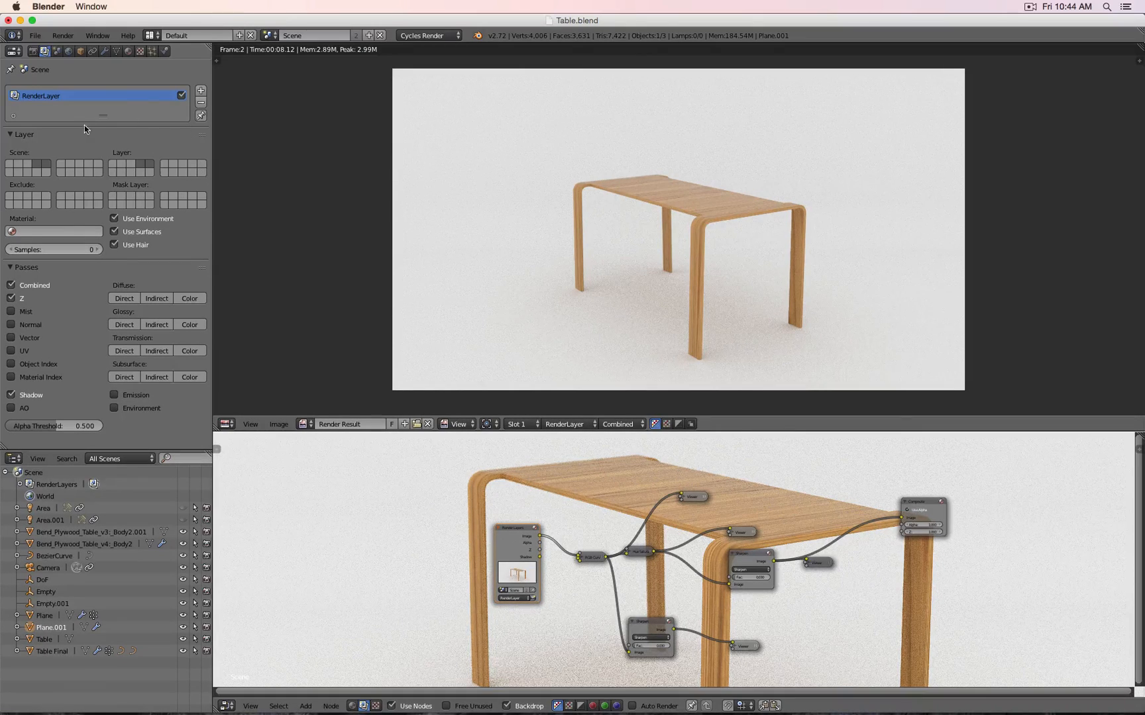
Rename the existing render layer to Table and add a second render layer named Floor, leaving Table active
{"action": "double_click", "coordinate": [41, 95]}
{"action": "key", "text": "BackSpace"}
{"action": "left_click", "coordinate": [201, 90]}
{"action": "double_click", "coordinate": [48, 110]}
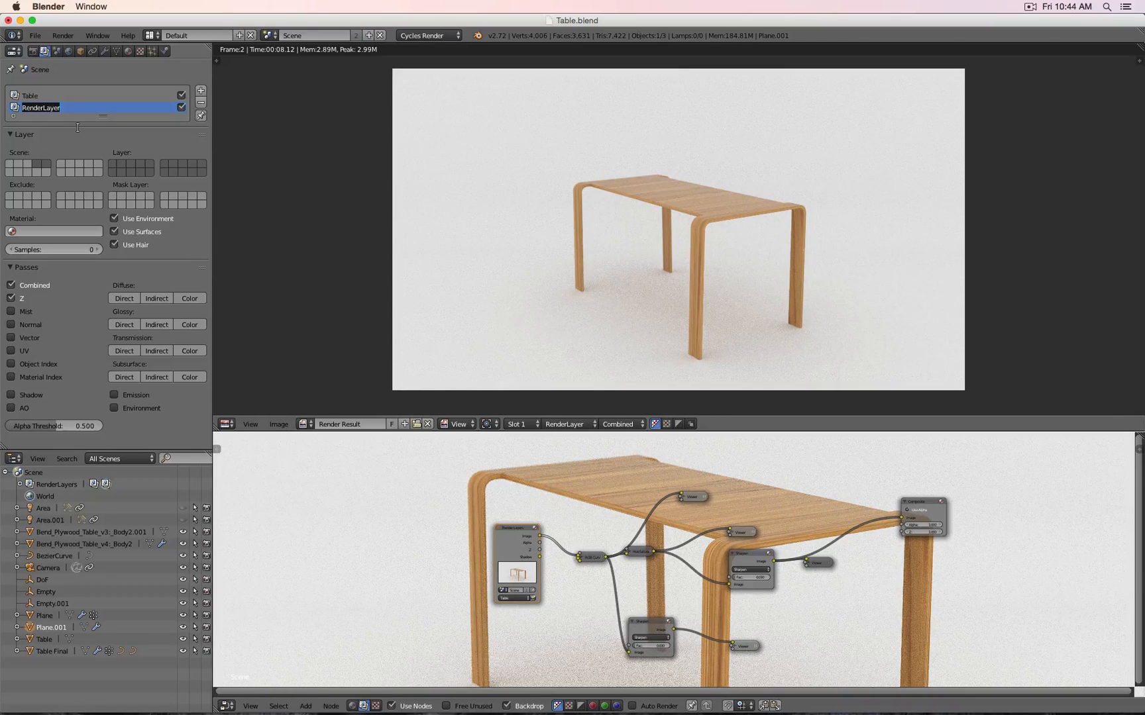
{"action": "type", "text": "Floor"}
{"action": "left_click", "coordinate": [38, 98]}
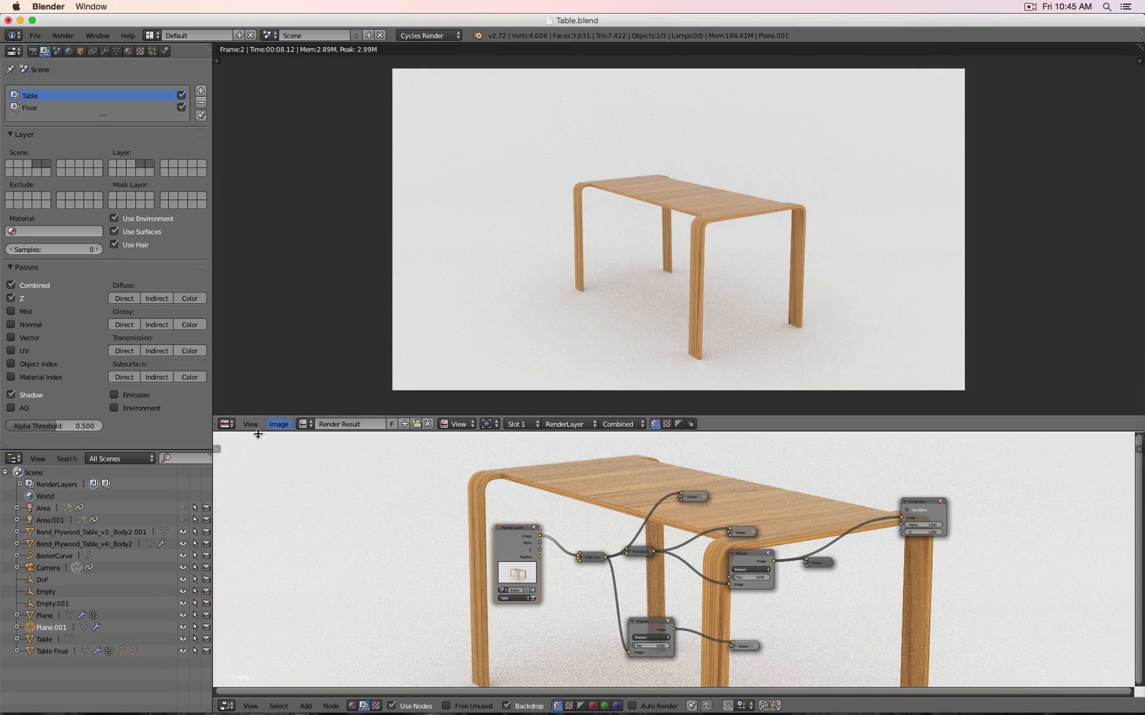
Change the Image Editor above the node tree into a 3D View
{"action": "left_click", "coordinate": [228, 427]}
{"action": "left_click", "coordinate": [238, 401]}
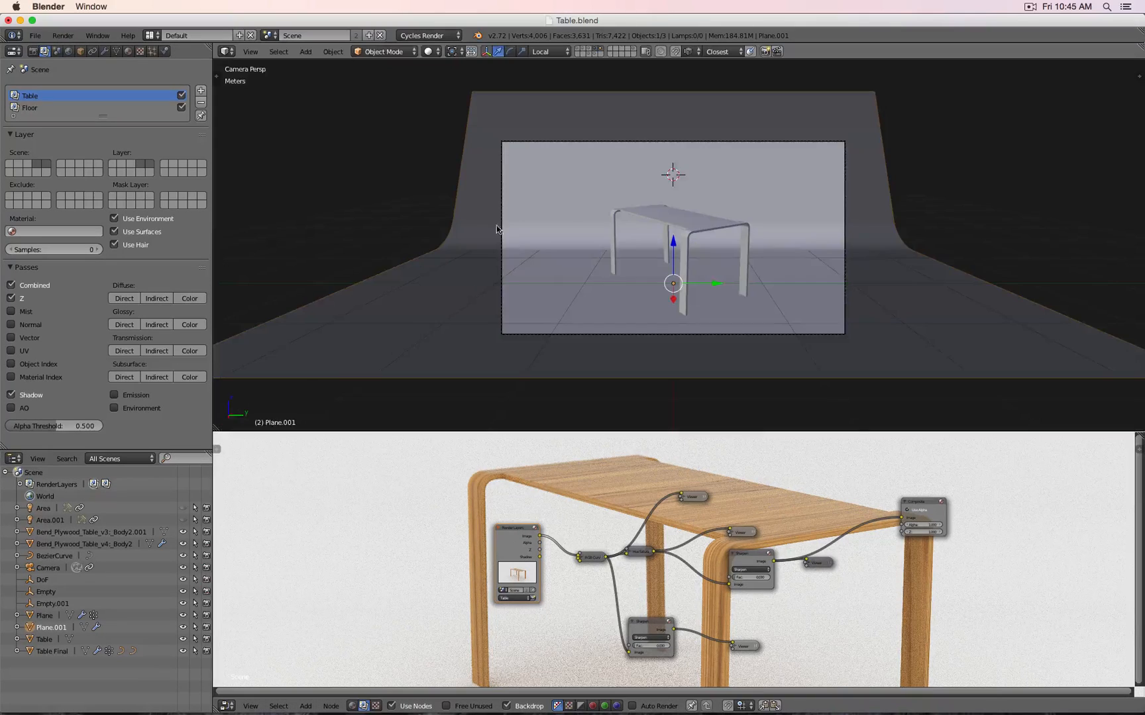
Cycle through the table, floor and lights scene layers in the 3D View, leaving only the table and lights layers visible
{"action": "left_click", "coordinate": [594, 51]}
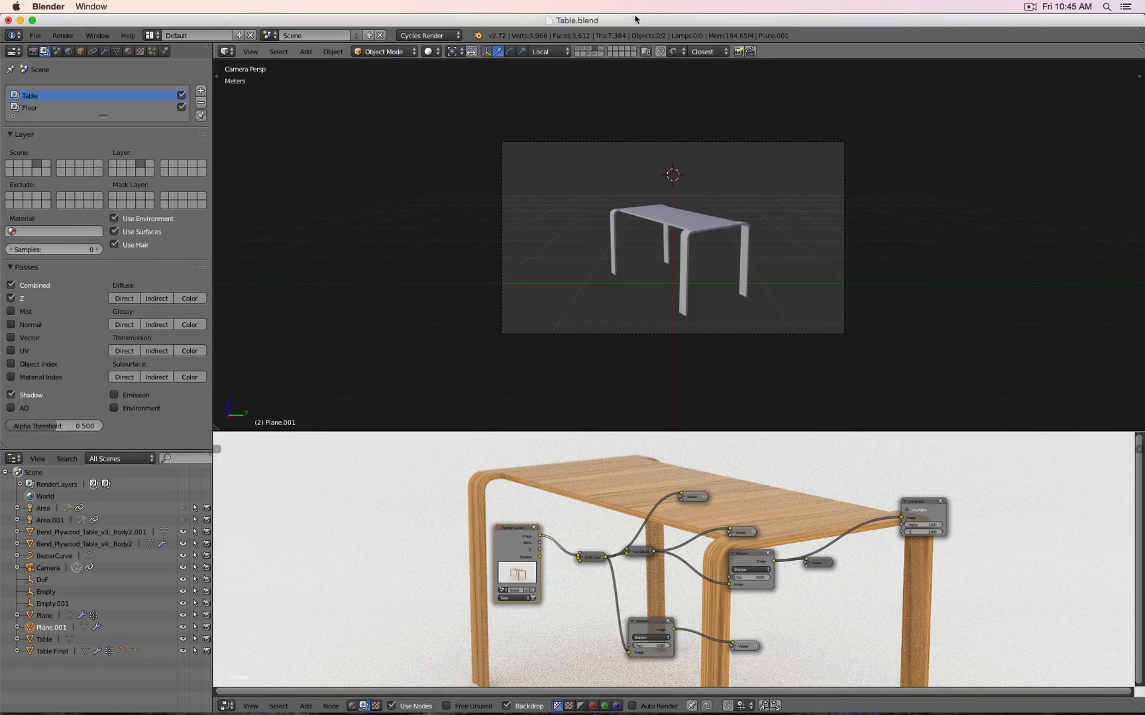
{"action": "left_click", "coordinate": [601, 51]}
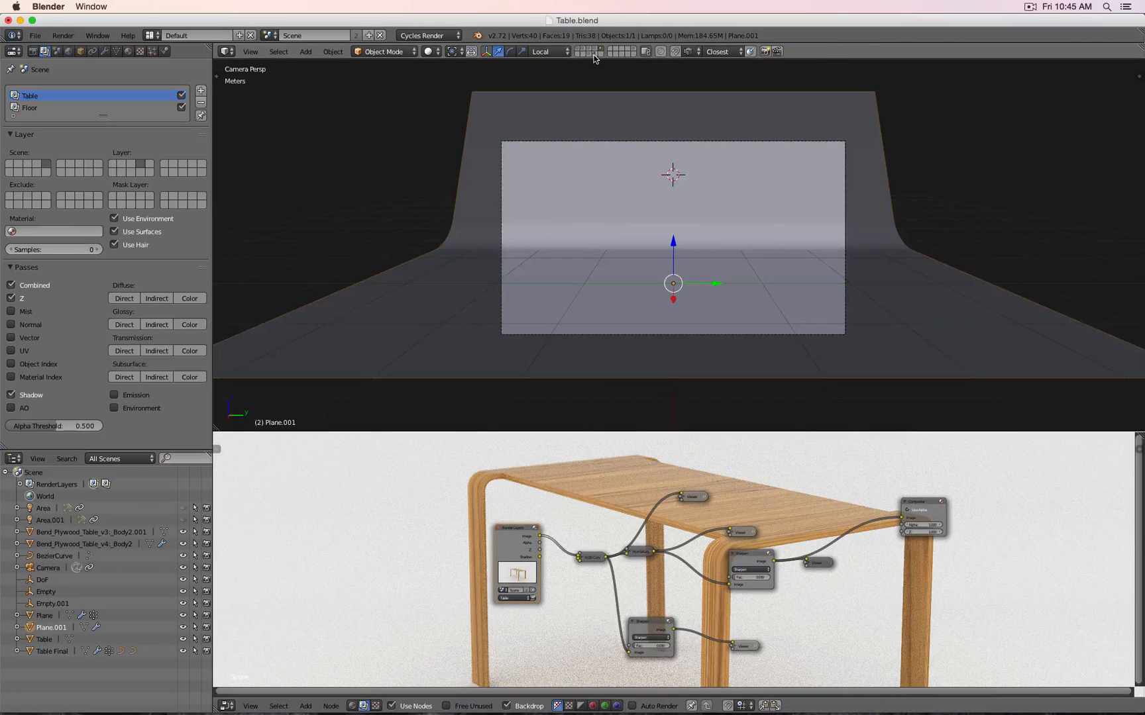
{"action": "left_click", "coordinate": [594, 54]}
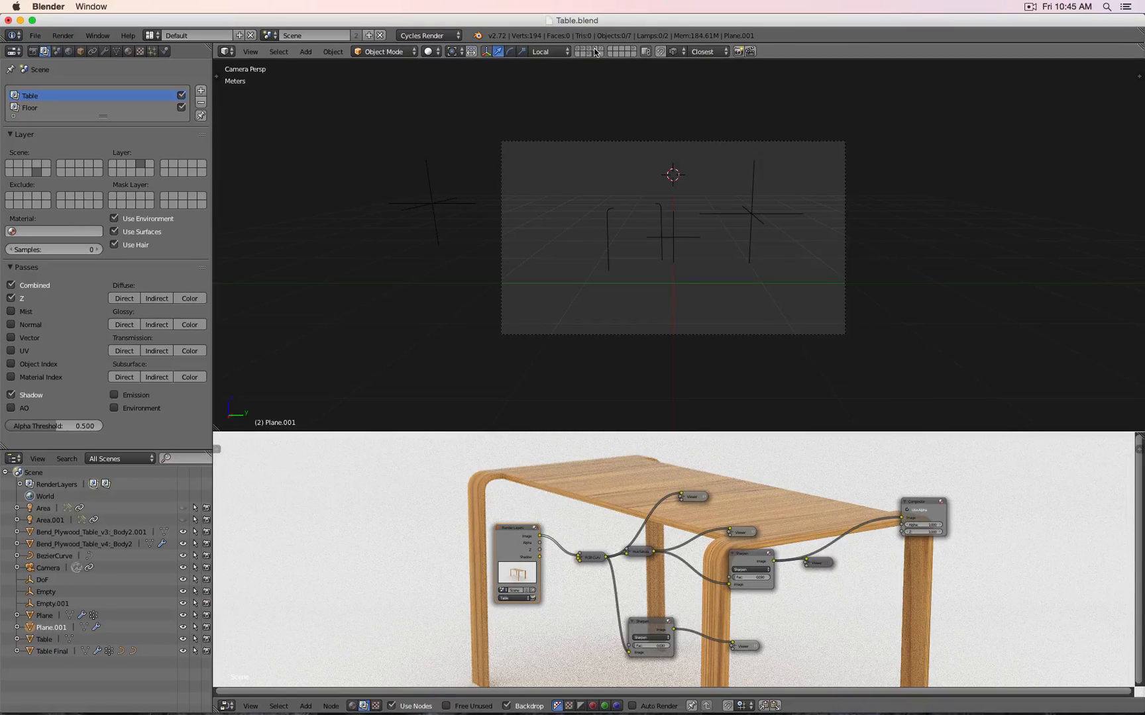
{"action": "left_click", "coordinate": [595, 53], "text": "shift"}
{"action": "scroll", "coordinate": [636, 168], "scroll_direction": "up", "scroll_amount": 2}
{"action": "key", "text": "alt+h"}
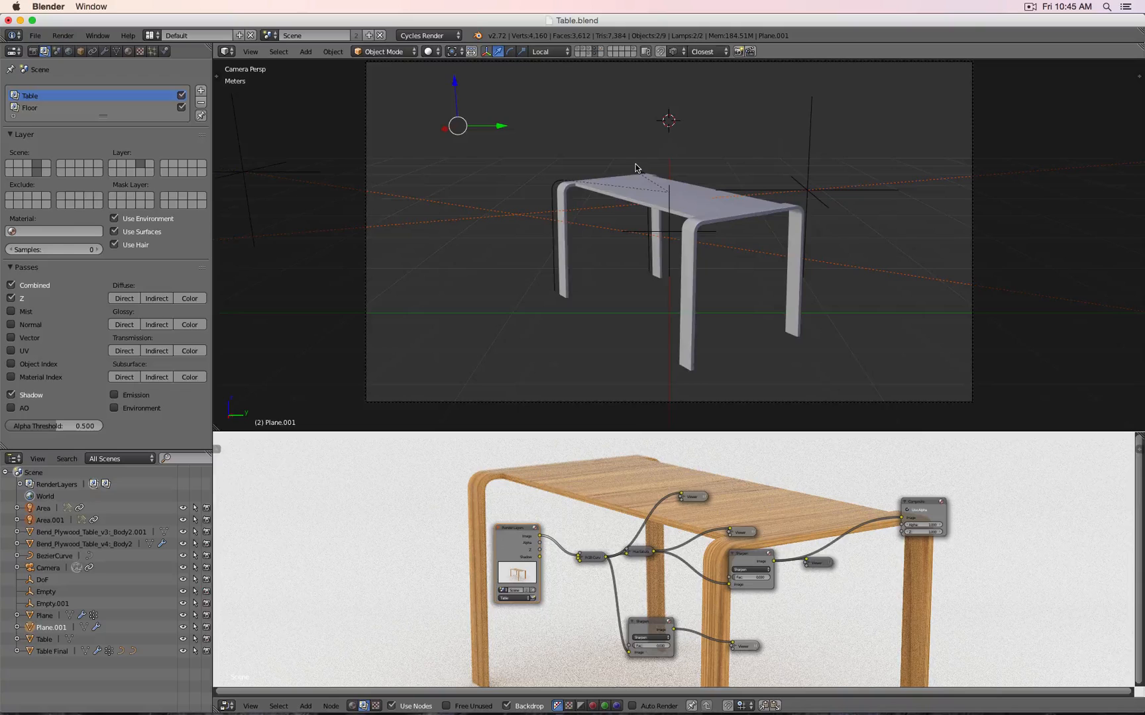
{"action": "scroll", "coordinate": [636, 168], "scroll_direction": "down", "scroll_amount": 3}
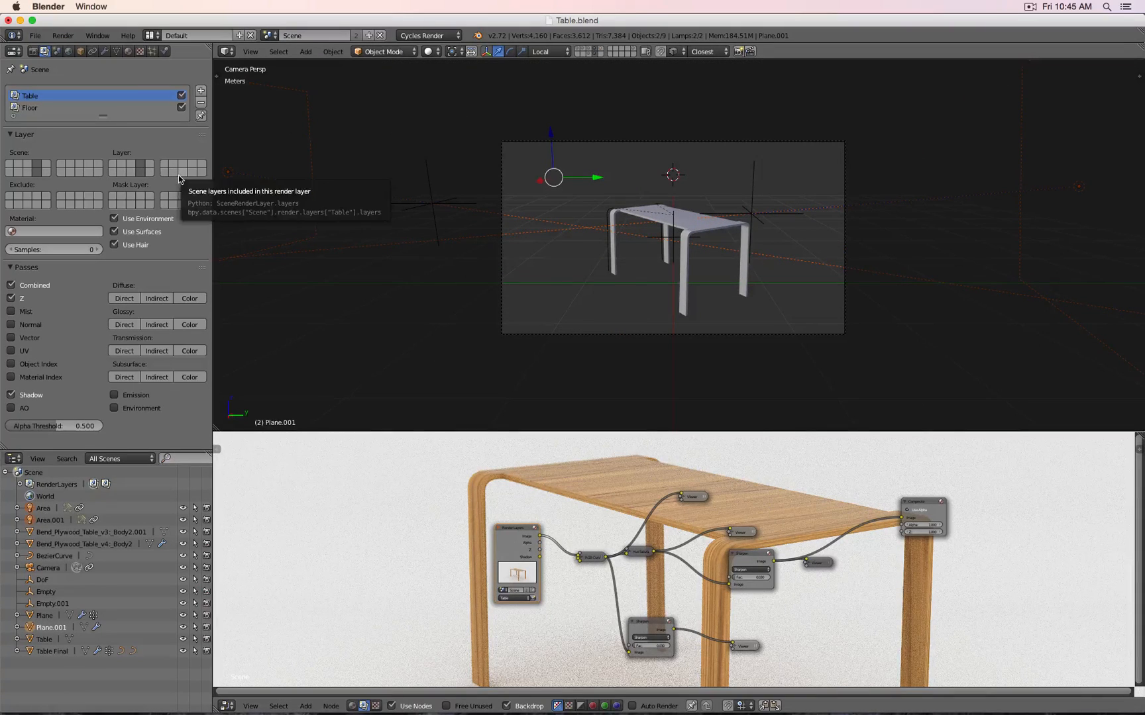
Assign the floor's and the lights' scene layers to the Floor render layer
{"action": "left_click", "coordinate": [88, 110]}
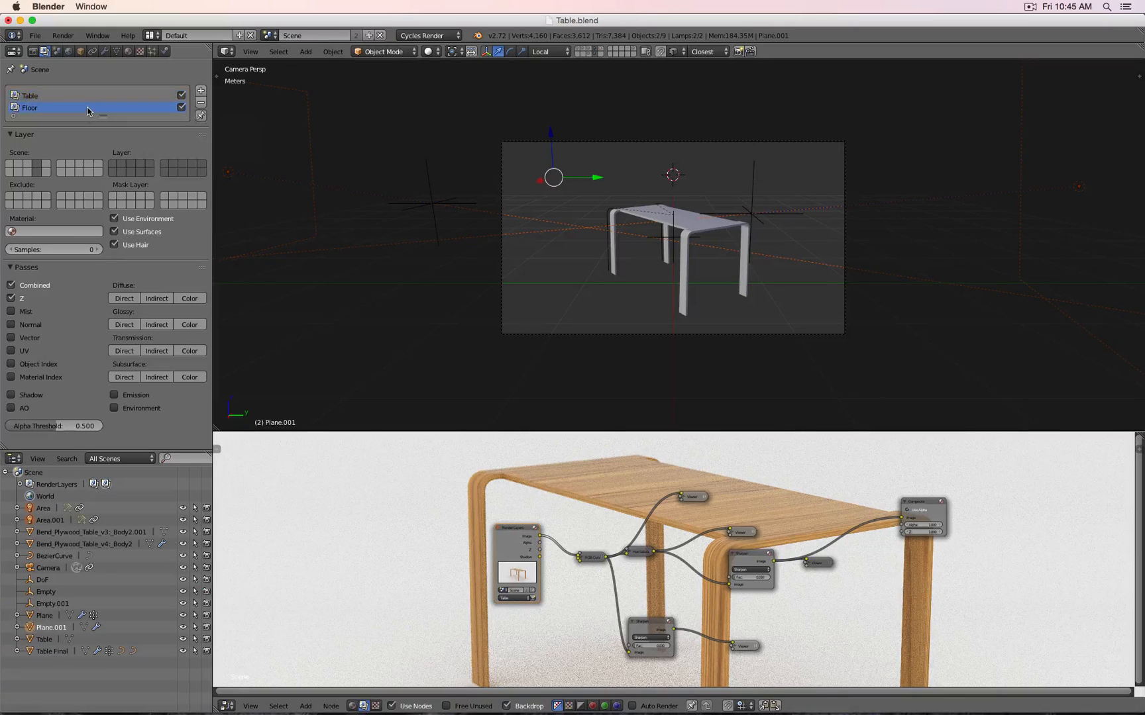
{"action": "left_click", "coordinate": [144, 171]}
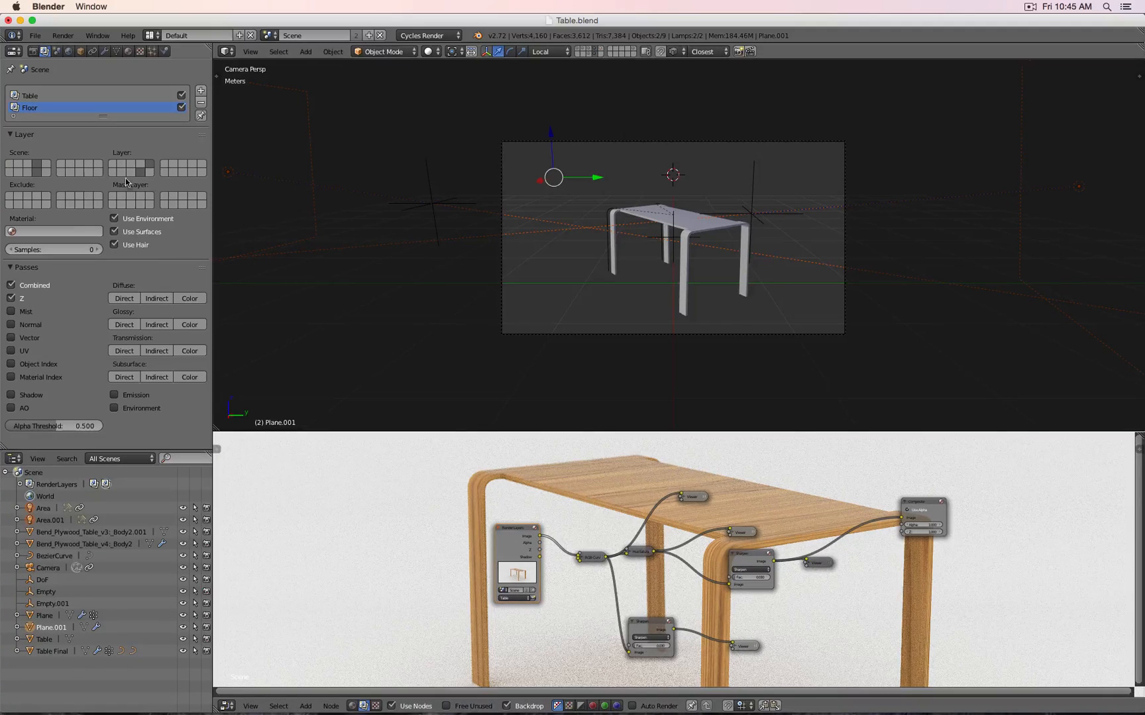
Compare the scene layer assignments of the Table and Floor render layers, leaving Table active
{"action": "left_click", "coordinate": [58, 97]}
{"action": "left_click", "coordinate": [57, 110]}
{"action": "left_click", "coordinate": [58, 98]}
{"action": "left_click", "coordinate": [59, 111]}
{"action": "left_click", "coordinate": [58, 94]}
{"action": "left_click", "coordinate": [58, 109]}
{"action": "left_click", "coordinate": [58, 97]}
{"action": "left_click", "coordinate": [55, 110]}
{"action": "left_click", "coordinate": [45, 94]}
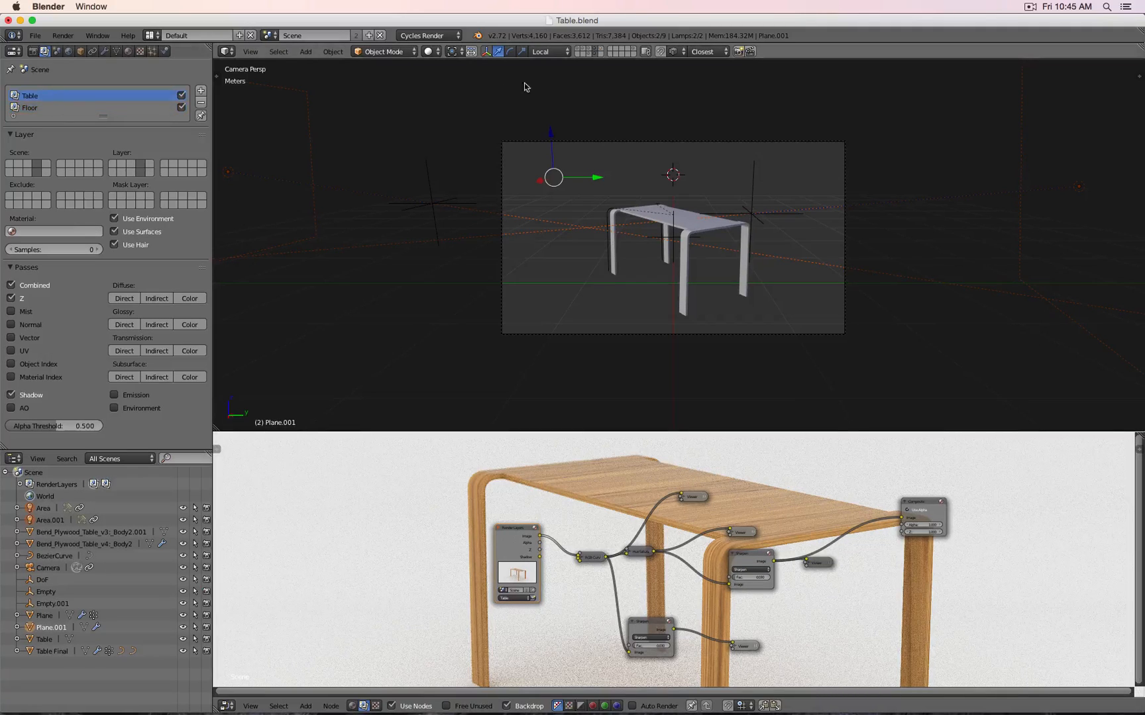
Make the floor's scene layer visible along with the table and lights, and render the image
{"action": "left_click", "coordinate": [599, 54], "text": "shift"}
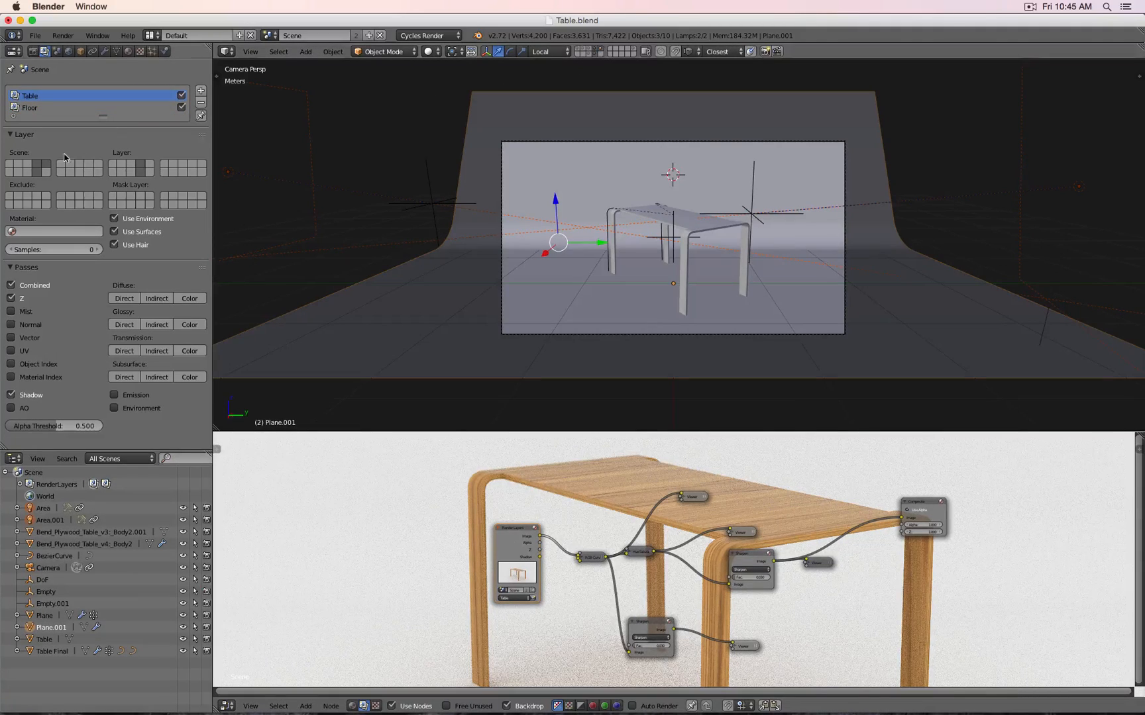
{"action": "left_click", "coordinate": [601, 48], "text": "shift"}
{"action": "left_click", "coordinate": [601, 48], "text": "shift"}
{"action": "left_click", "coordinate": [601, 48], "text": "shift"}
{"action": "left_click", "coordinate": [601, 48], "text": "shift"}
{"action": "left_click", "coordinate": [63, 36]}
{"action": "left_click", "coordinate": [63, 50]}
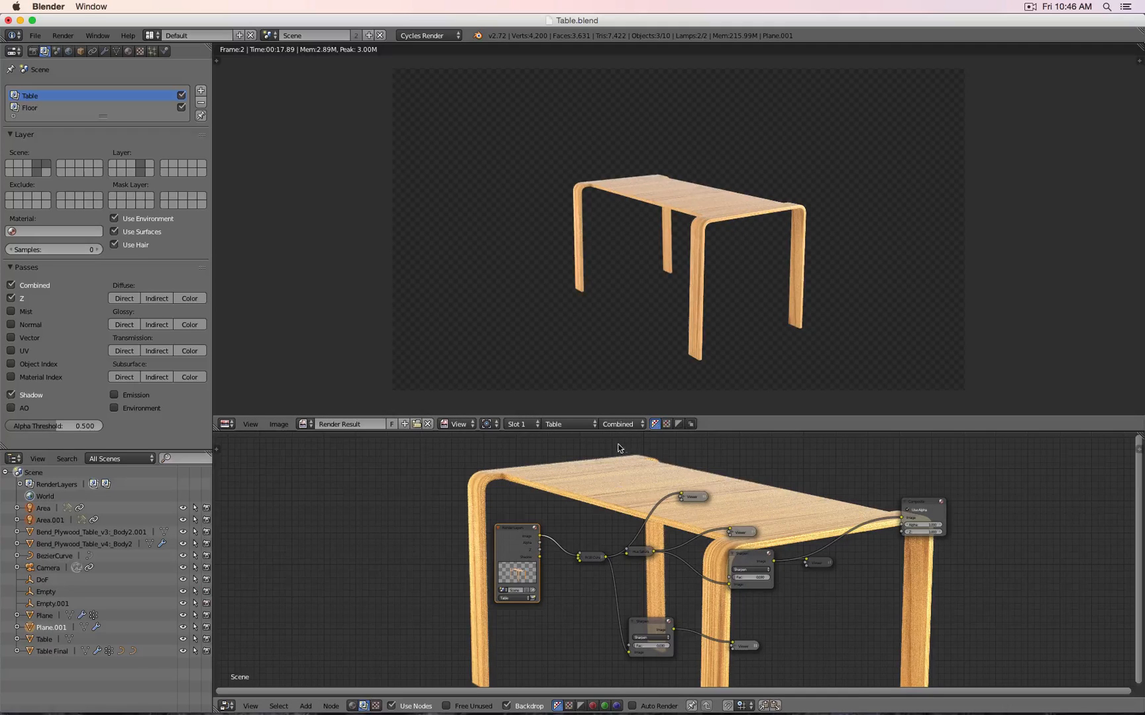
Maximize the node editor and move the Render Layers node up and away from the RGB Curves node
{"action": "key", "text": "ctrl+Up"}
{"action": "key", "text": "Home"}
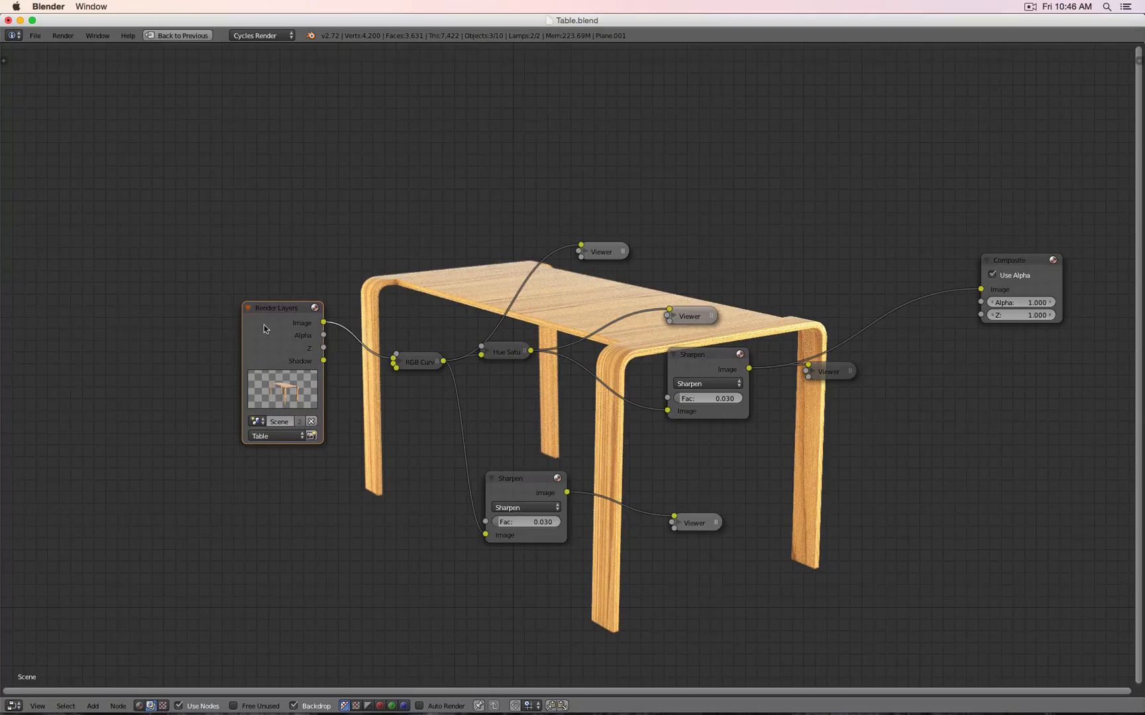
{"action": "left_click_drag", "start_coordinate": [276, 309], "coordinate": [151, 164]}
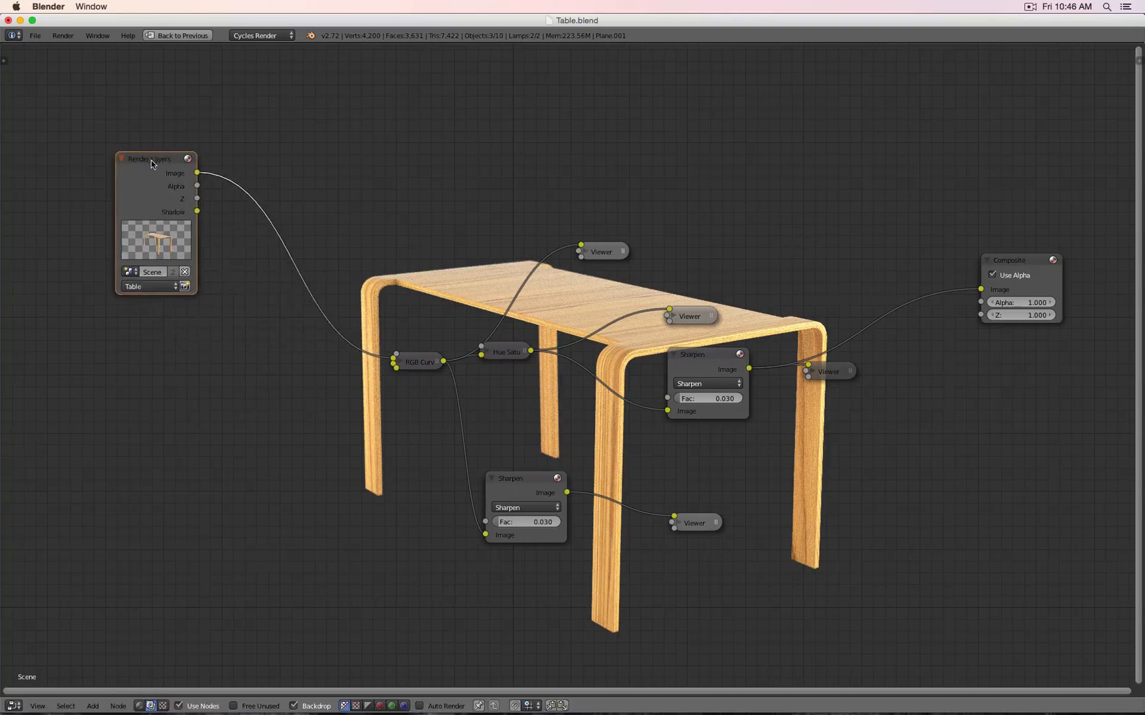
Duplicate the Render Layers node below the original and set the copy's layer to Floor
{"action": "left_click", "coordinate": [151, 286]}
{"action": "left_click", "coordinate": [151, 276]}
{"action": "key", "text": "shift+d"}
{"action": "left_click", "coordinate": [145, 339]}
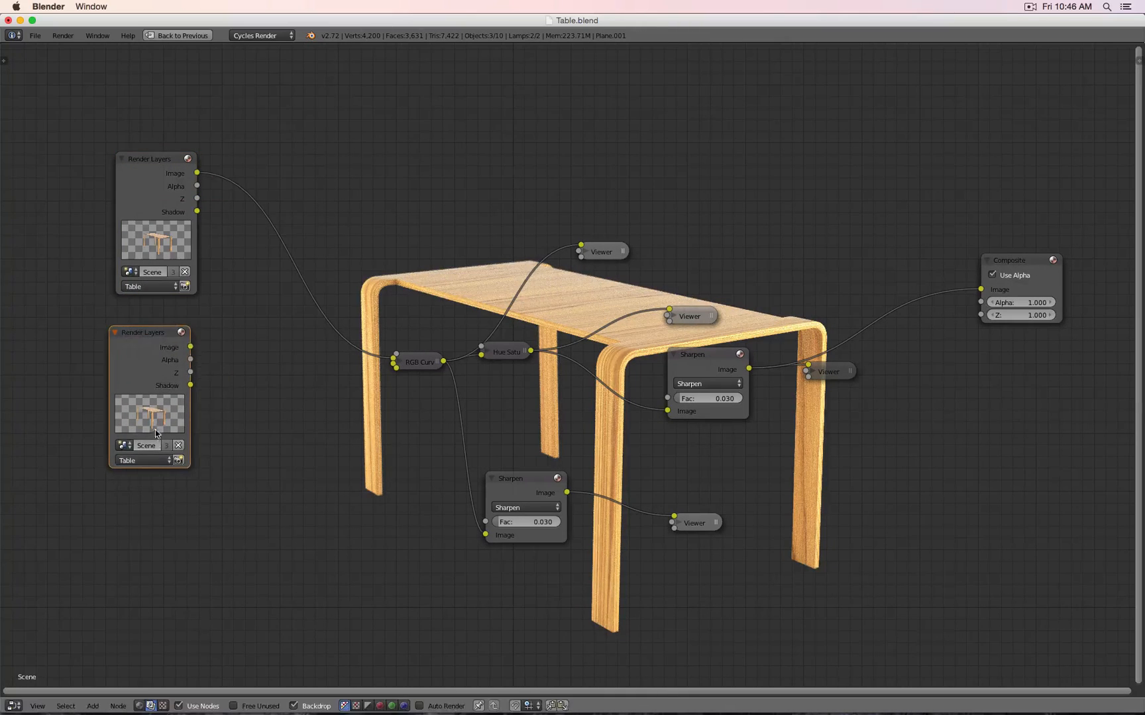
{"action": "left_click", "coordinate": [151, 460]}
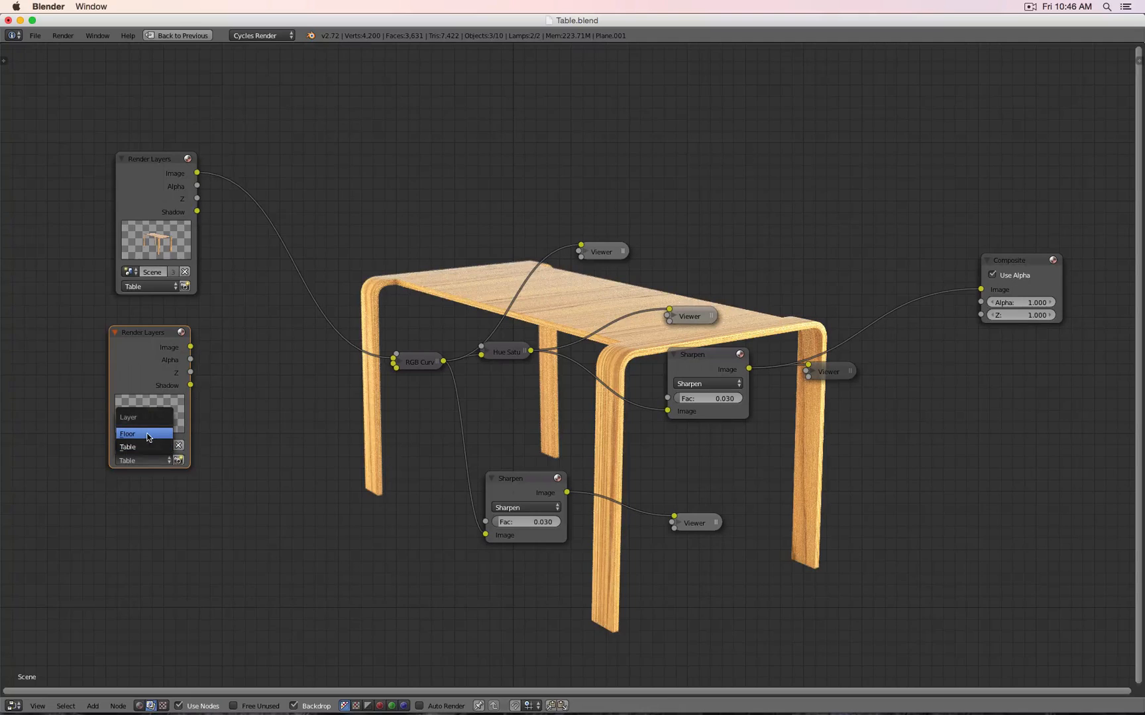
{"action": "left_click", "coordinate": [143, 432]}
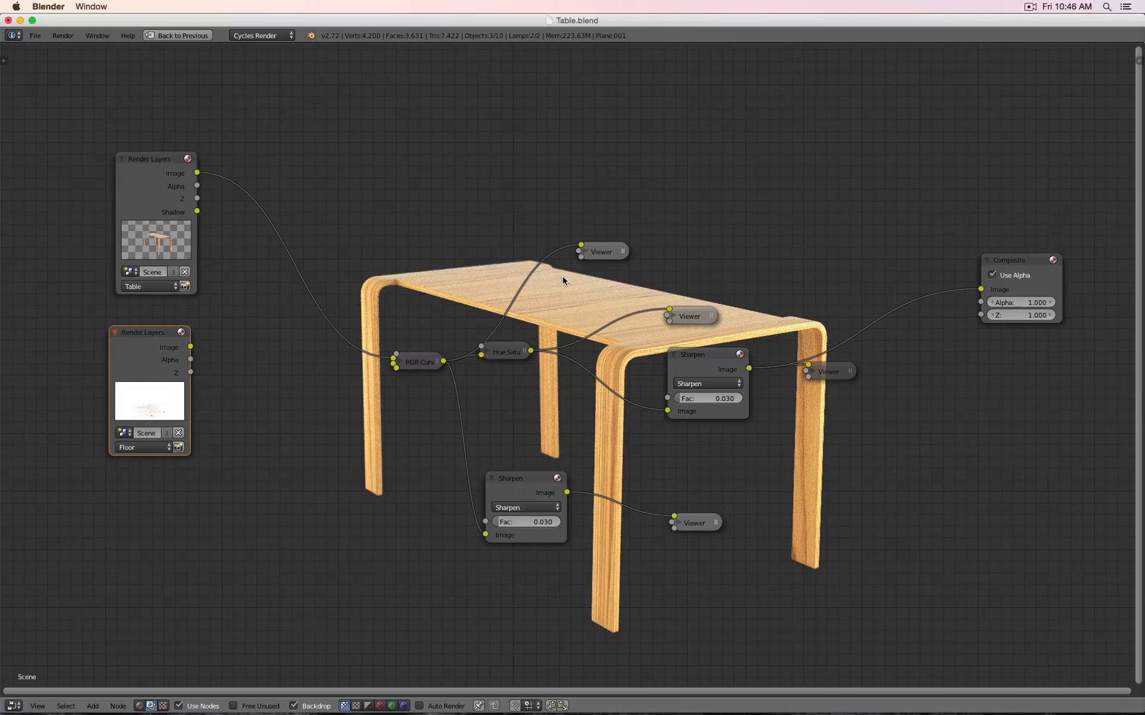
Preview the Floor layer's Image output through a duplicated Viewer node, and shift both nodes away from the rest of the tree
{"action": "left_click", "coordinate": [599, 253]}
{"action": "key", "text": "shift+d"}
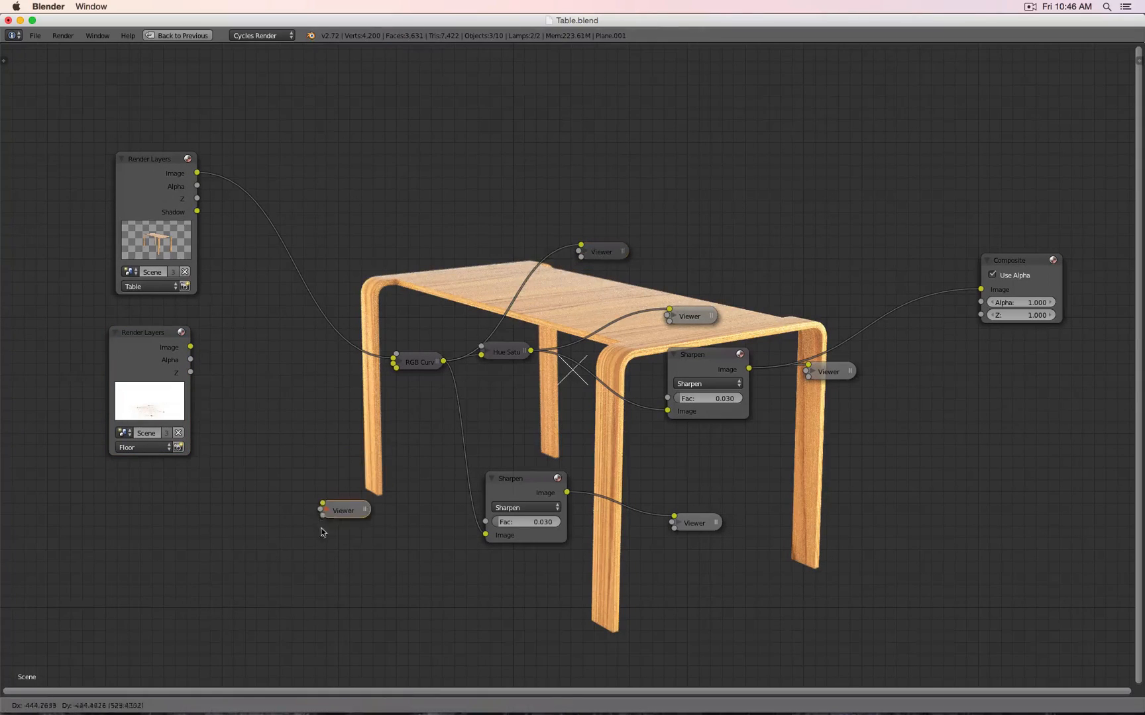
{"action": "left_click", "coordinate": [318, 541]}
{"action": "left_click_drag", "start_coordinate": [190, 347], "coordinate": [320, 516]}
{"action": "left_click", "coordinate": [344, 523]}
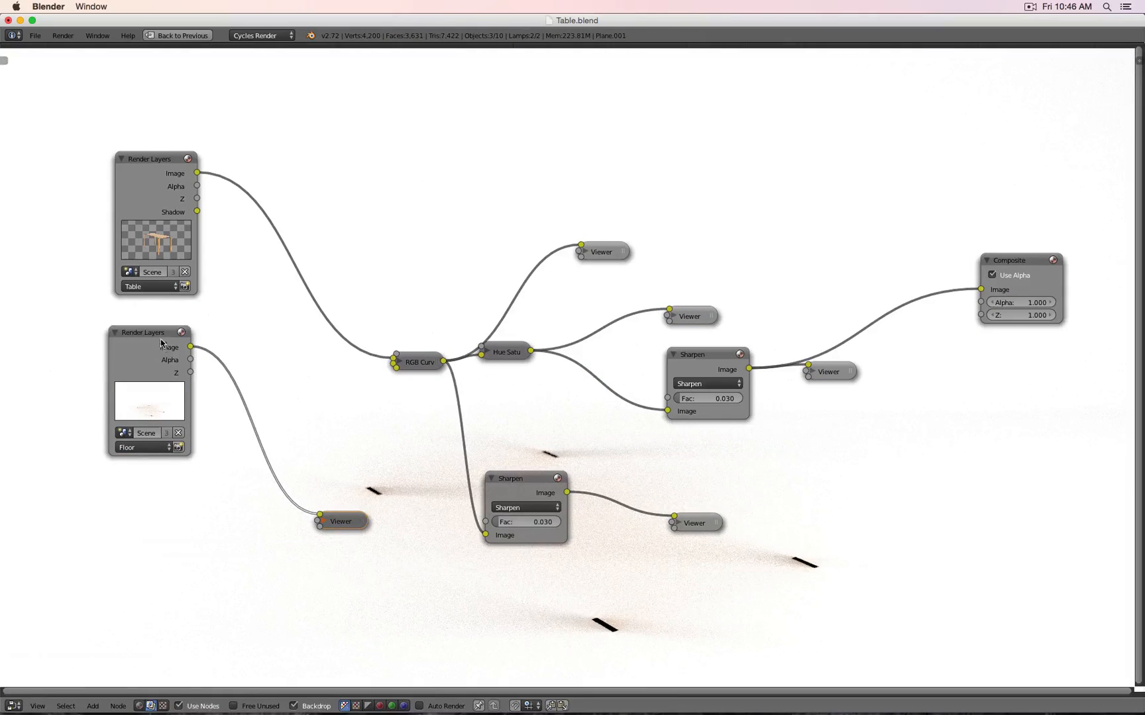
{"action": "left_click_drag", "start_coordinate": [164, 343], "coordinate": [99, 339]}
{"action": "left_click_drag", "start_coordinate": [339, 524], "coordinate": [232, 424]}
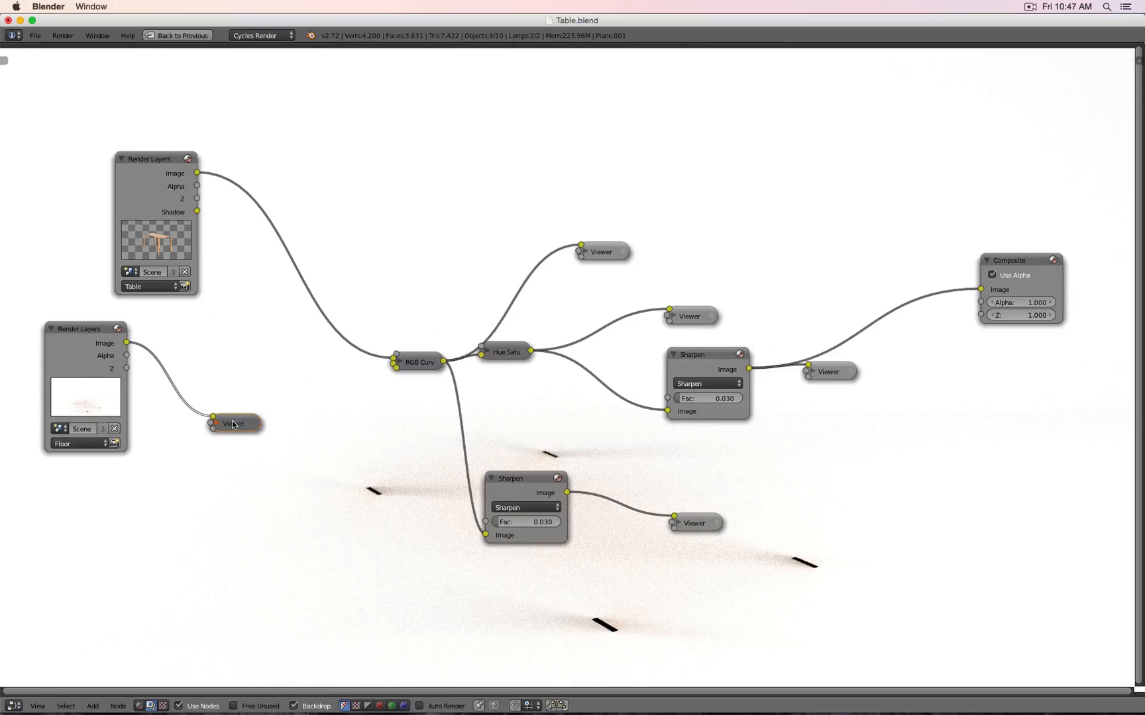
Move all nodes between the Render Layers and Composite nodes up and closer to the Composite node
{"action": "left_click", "coordinate": [390, 255]}
{"action": "left_click_drag", "start_coordinate": [377, 154], "coordinate": [843, 600]}
{"action": "key", "text": "g"}
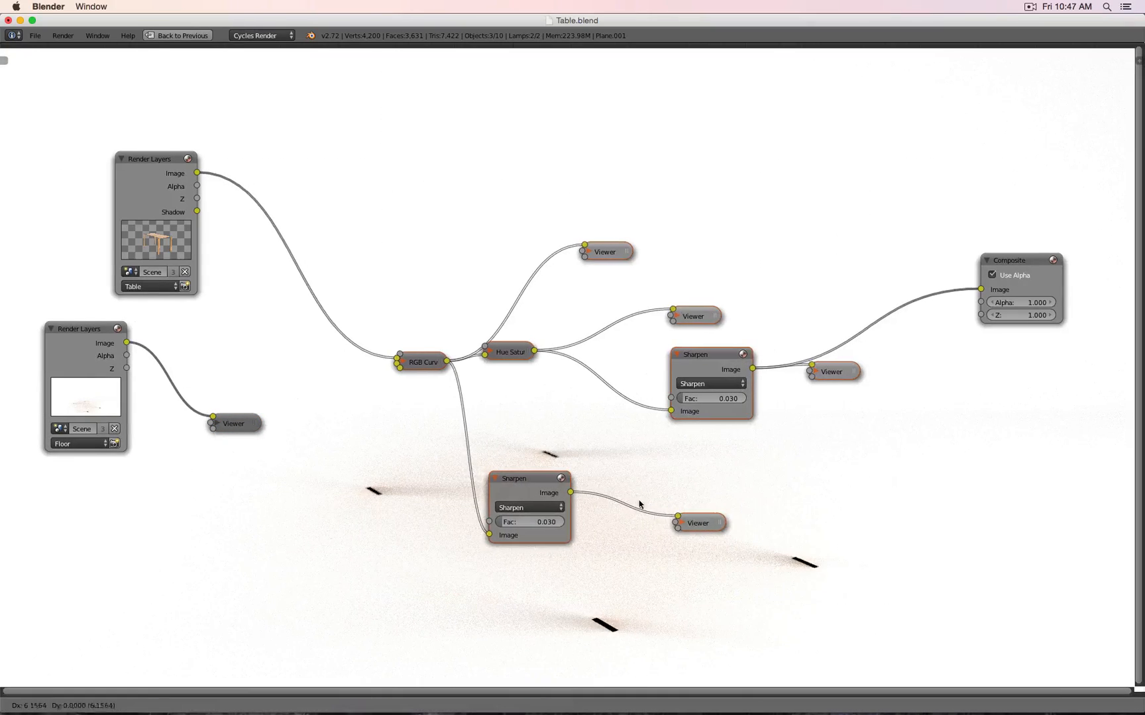
{"action": "left_click", "coordinate": [680, 431]}
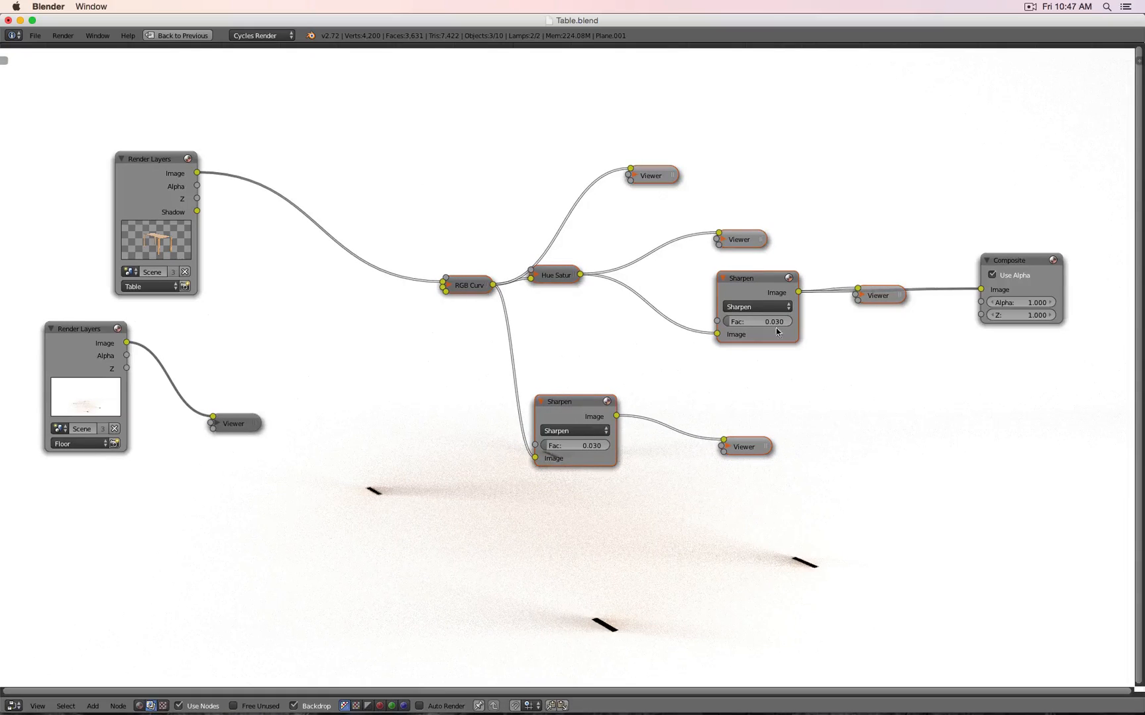
Delete the lower Sharpen node and every Viewer except the one connected to the Floor render layer
{"action": "left_click", "coordinate": [580, 405]}
{"action": "left_click", "coordinate": [748, 447]}
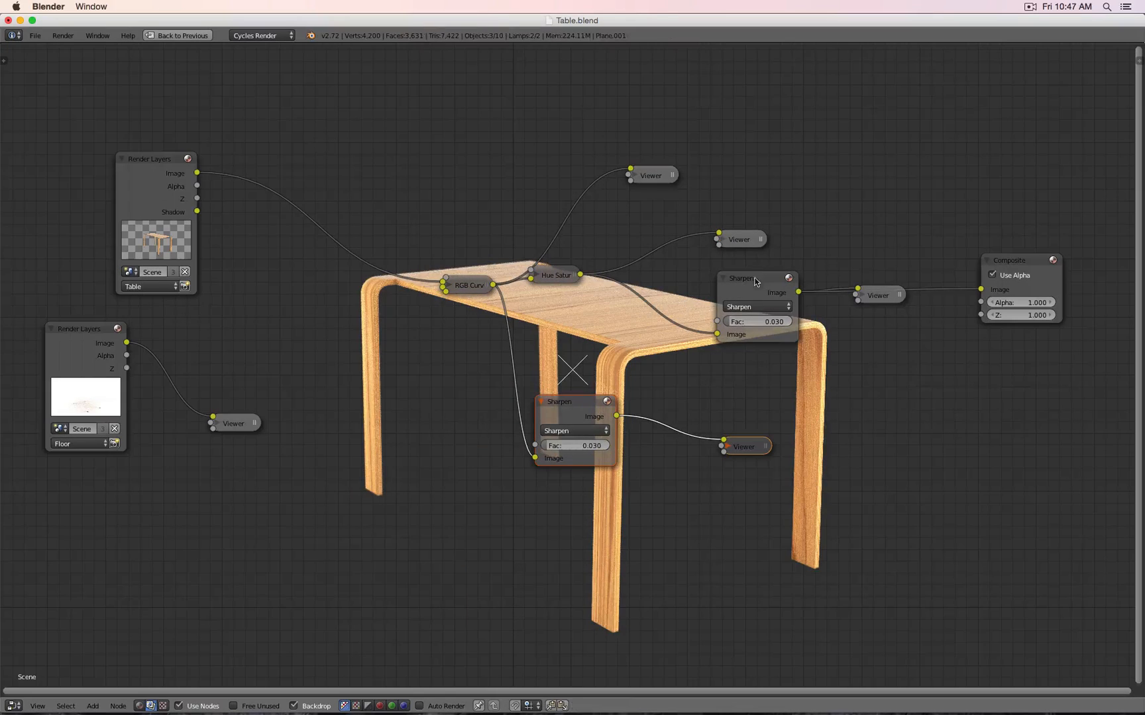
{"action": "left_click", "coordinate": [746, 242]}
{"action": "key", "text": "x"}
{"action": "left_click", "coordinate": [657, 177]}
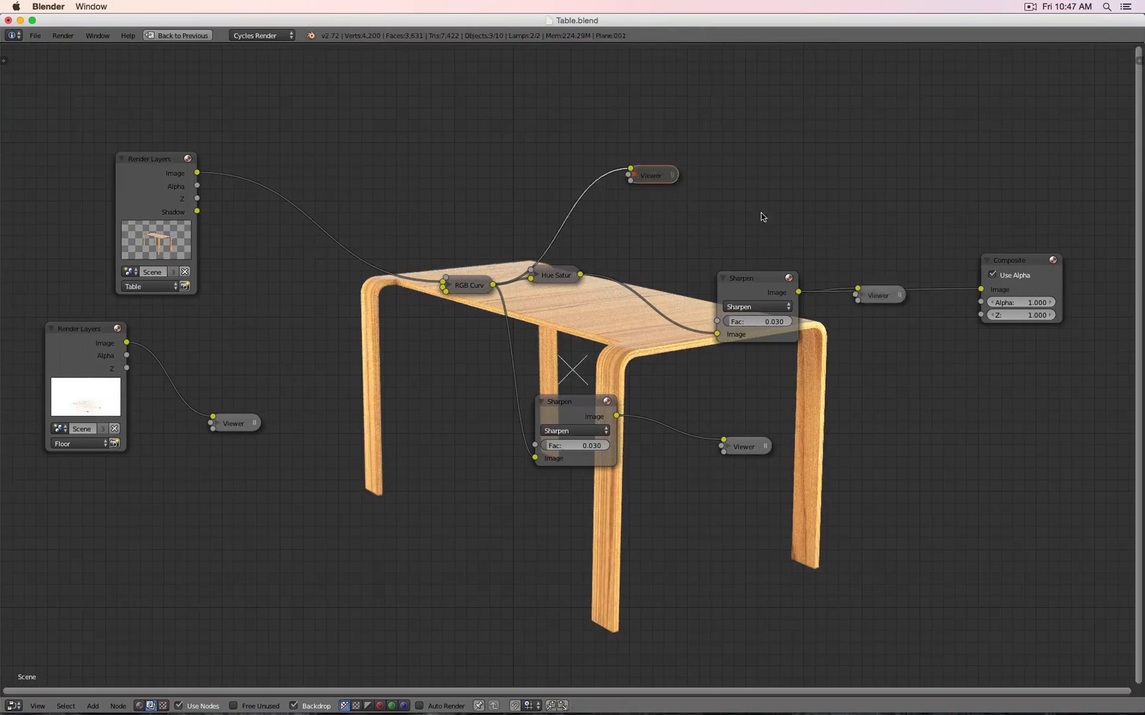
{"action": "key", "text": "x"}
{"action": "left_click", "coordinate": [889, 302]}
{"action": "key", "text": "x"}
{"action": "left_click", "coordinate": [570, 408]}
{"action": "key", "text": "x"}
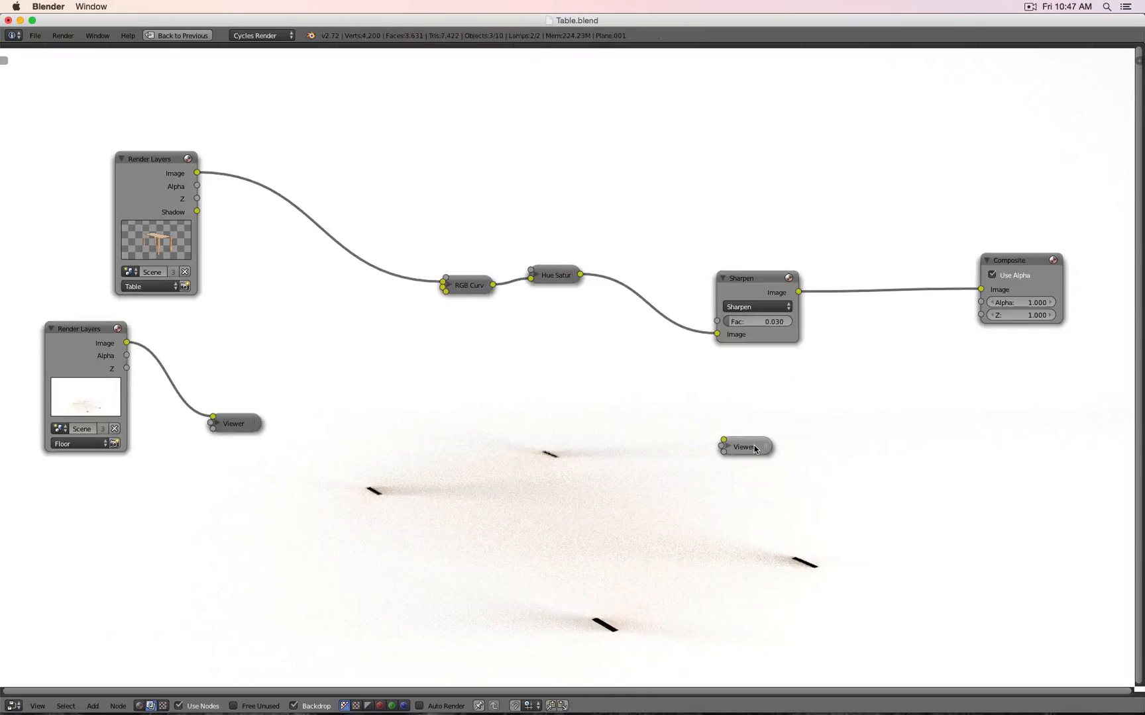
{"action": "left_click", "coordinate": [753, 449]}
{"action": "key", "text": "x"}
Move the RGB Curves and Hue Saturation Value nodes closer to the Sharpen node and collapse Sharpen
{"action": "left_click", "coordinate": [556, 275]}
{"action": "left_click", "coordinate": [478, 286], "text": "shift"}
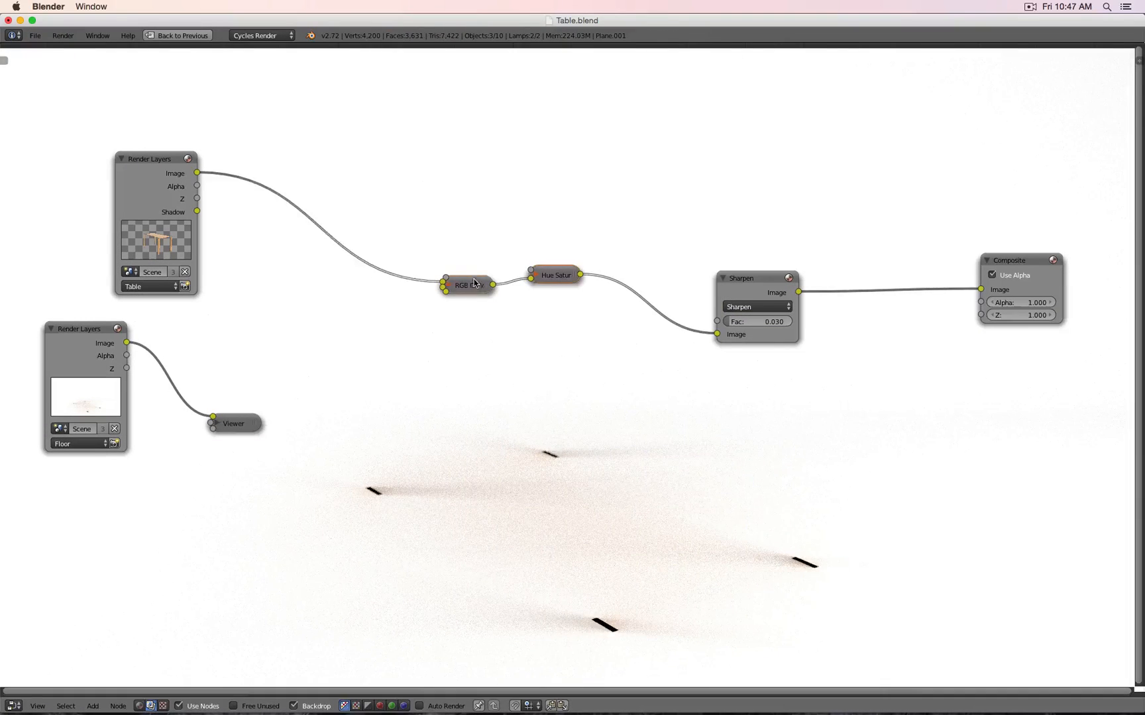
{"action": "key", "text": "g"}
{"action": "left_click", "coordinate": [562, 334]}
{"action": "left_click", "coordinate": [722, 278]}
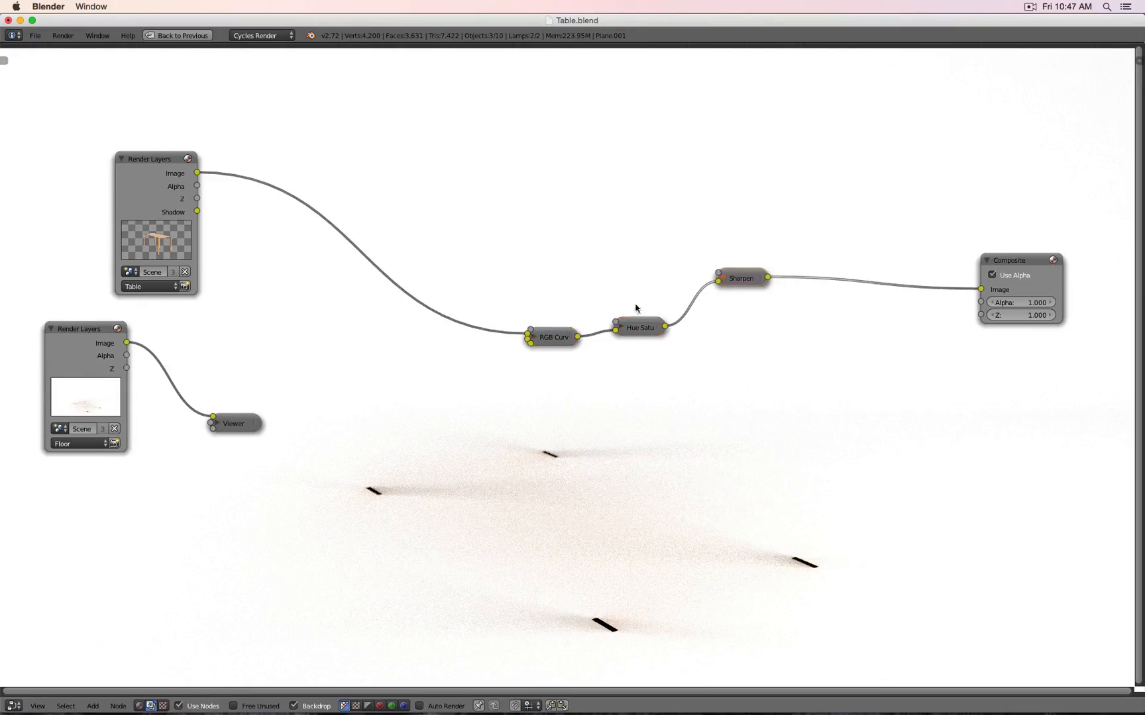
Shift the three collapsed effect nodes toward the Composite node and line Sharpen up beside Hue Saturation Value
{"action": "left_click", "coordinate": [556, 335], "text": "shift"}
{"action": "left_click", "coordinate": [640, 327], "text": "shift"}
{"action": "left_click", "coordinate": [741, 279], "text": "shift"}
{"action": "key", "text": "g"}
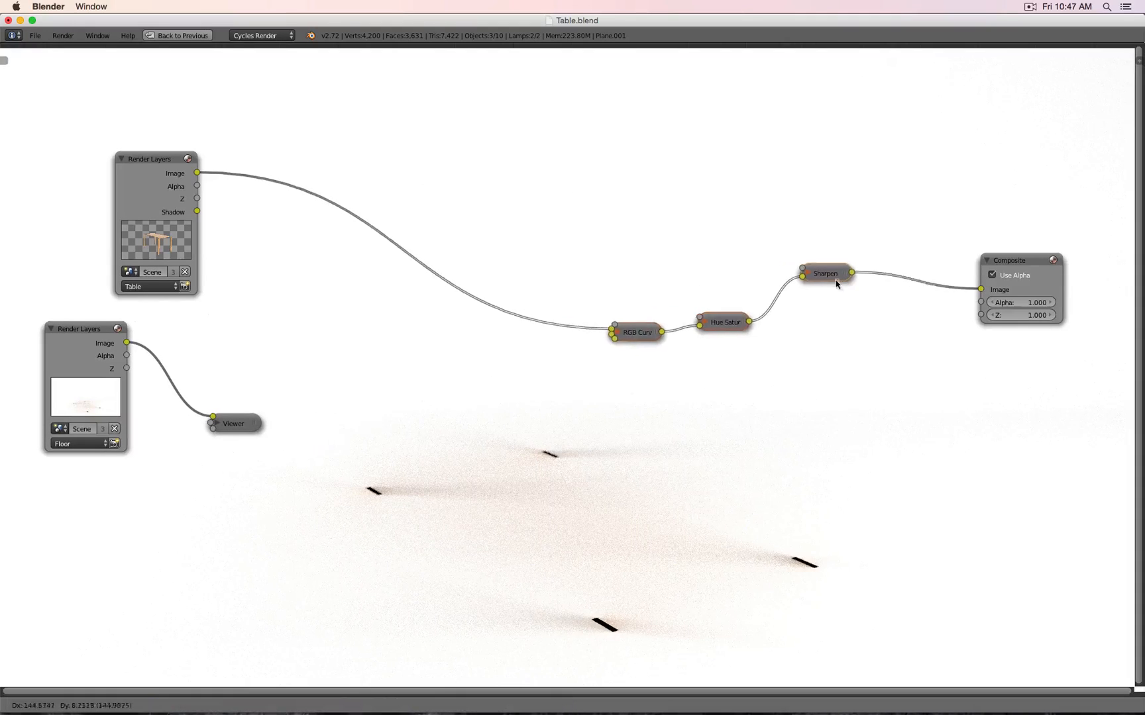
{"action": "left_click", "coordinate": [887, 260]}
{"action": "left_click_drag", "start_coordinate": [888, 261], "coordinate": [860, 308]}
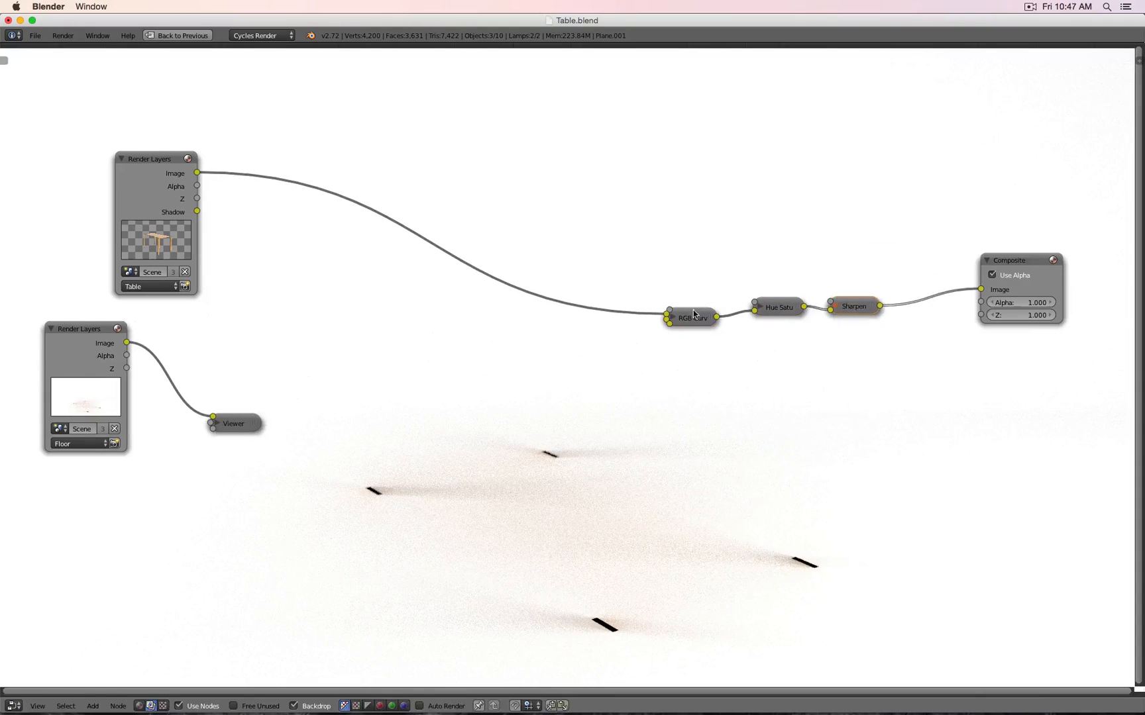
Place the three effect nodes directly before the Composite node and collapse Composite
{"action": "left_click", "coordinate": [771, 307], "text": "shift"}
{"action": "key", "text": "g"}
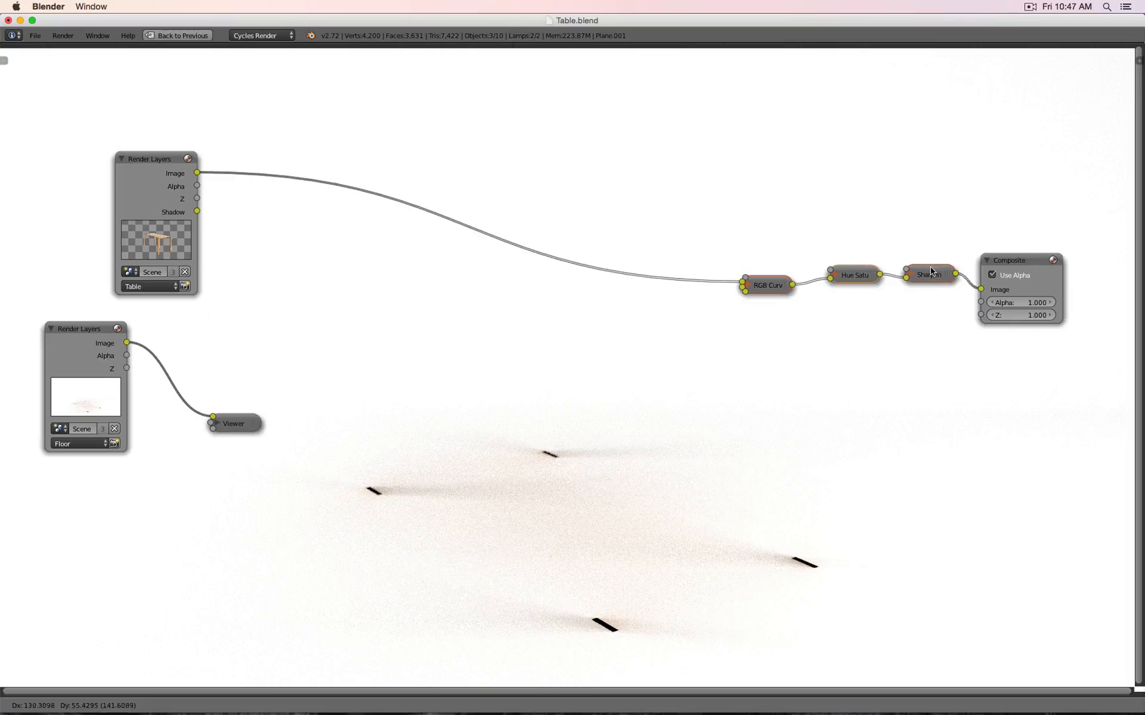
{"action": "left_click", "coordinate": [969, 267]}
{"action": "left_click", "coordinate": [986, 261]}
Move the four collapsed nodes to the upper-right corner of the node tree and align Composite with Sharpen
{"action": "key", "text": "b"}
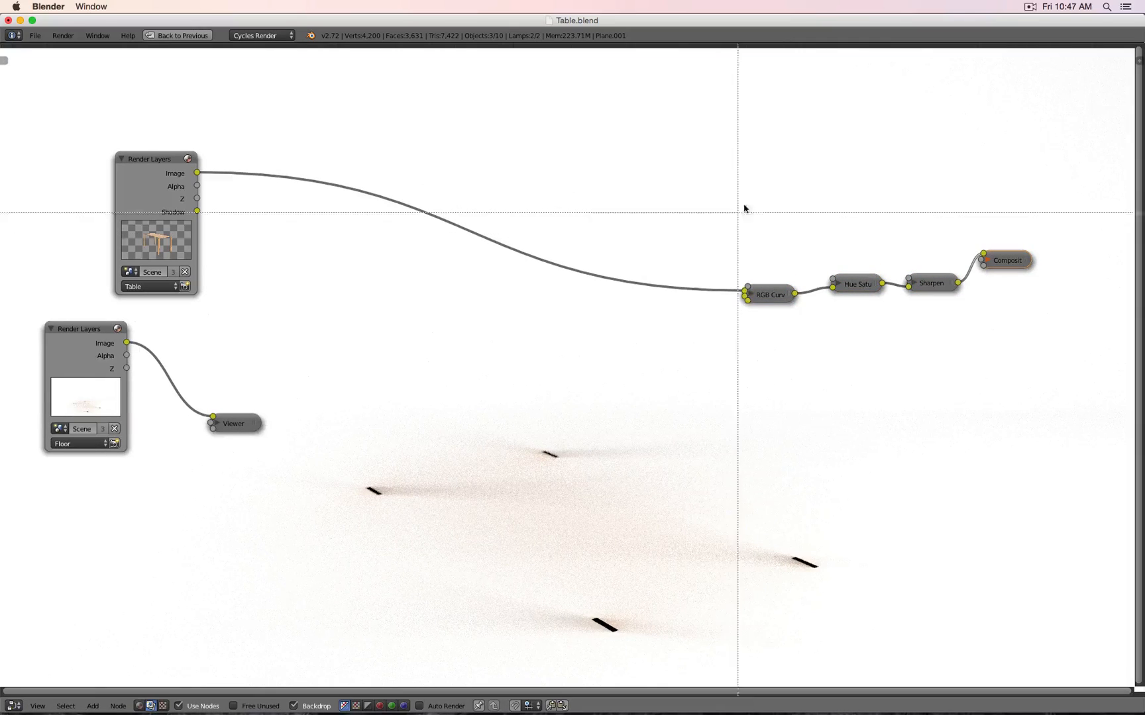
{"action": "left_click_drag", "start_coordinate": [745, 206], "coordinate": [1078, 349]}
{"action": "key", "text": "g"}
{"action": "left_click", "coordinate": [930, 190]}
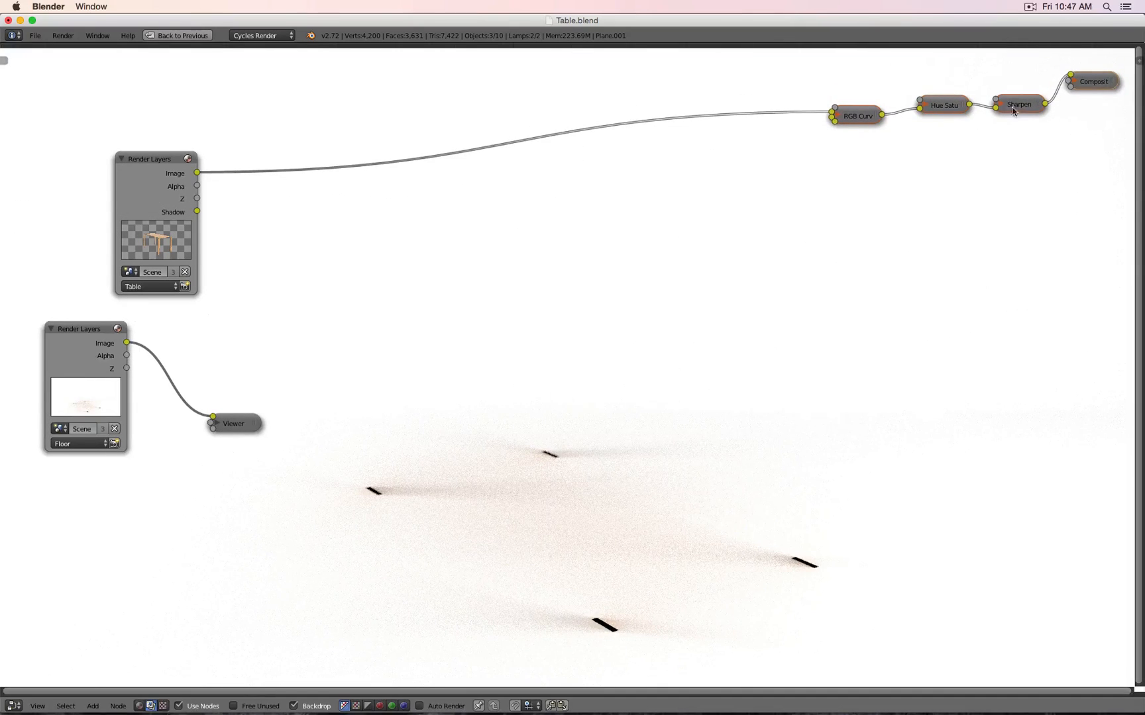
{"action": "left_click_drag", "start_coordinate": [1091, 88], "coordinate": [1095, 109]}
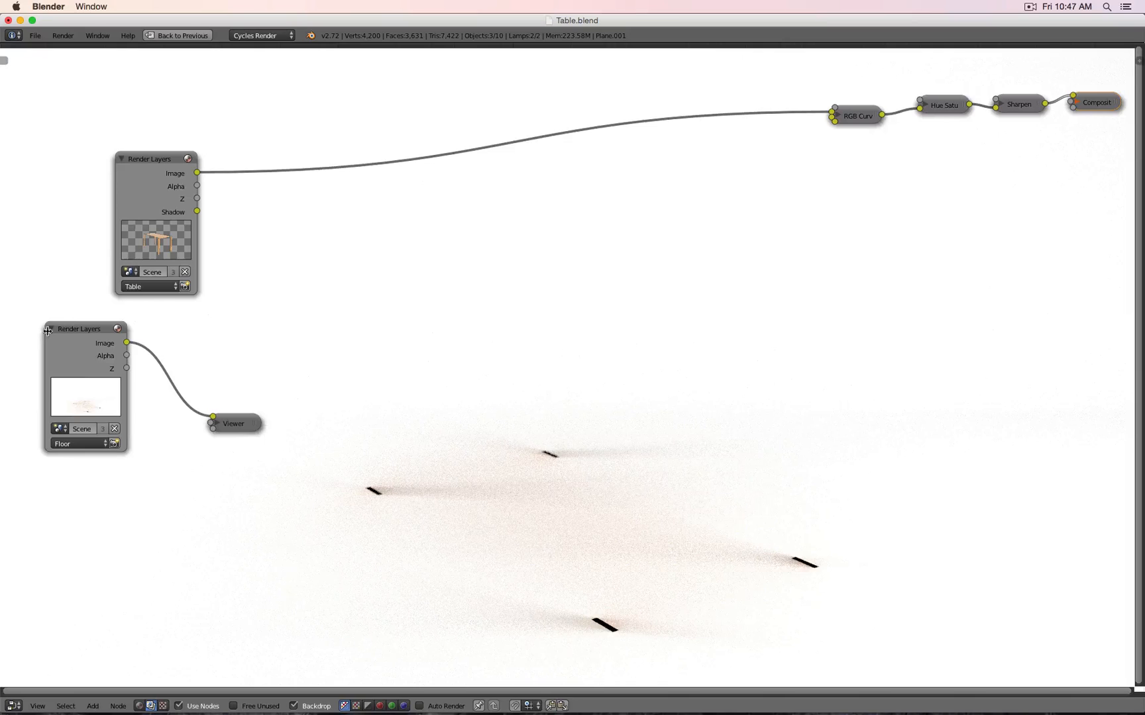
Move the Floor render layer node nearer its Viewer and the Table render layer node up and further left
{"action": "left_click", "coordinate": [238, 426]}
{"action": "left_click_drag", "start_coordinate": [88, 343], "coordinate": [130, 383]}
{"action": "left_click_drag", "start_coordinate": [143, 159], "coordinate": [74, 142]}
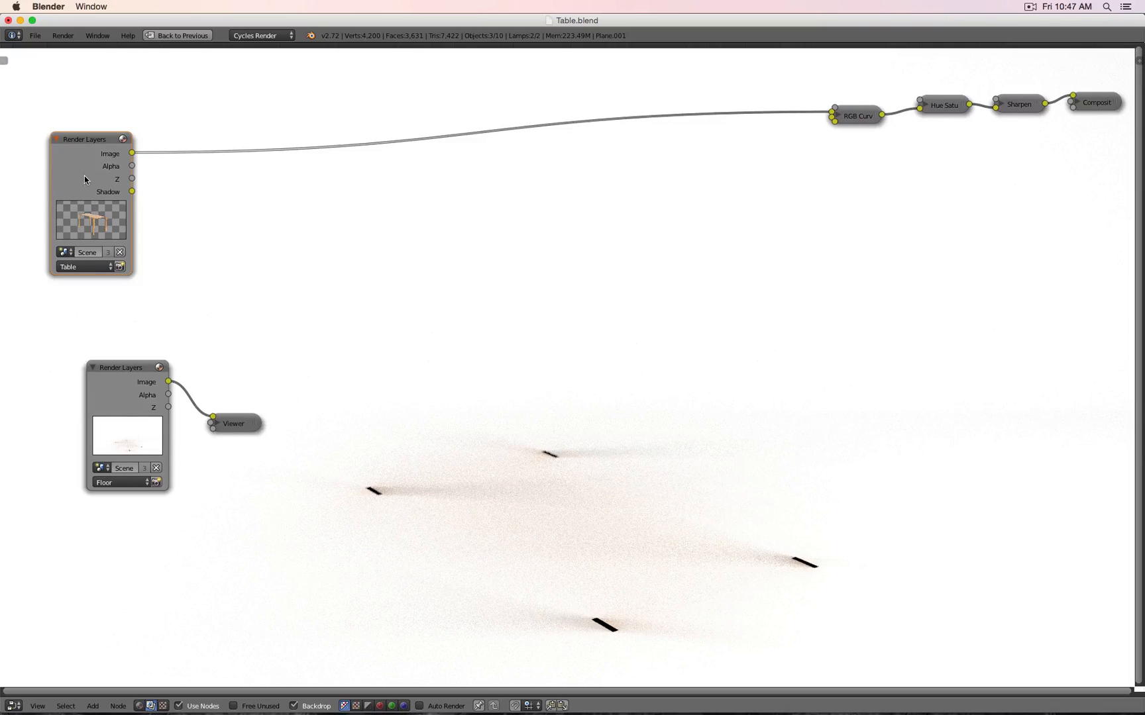
Add an Alpha Over node in the open space between the Render Layers nodes and the effect nodes
{"action": "key", "text": "shift+a"}
{"action": "mouse_move", "coordinate": [389, 277]}
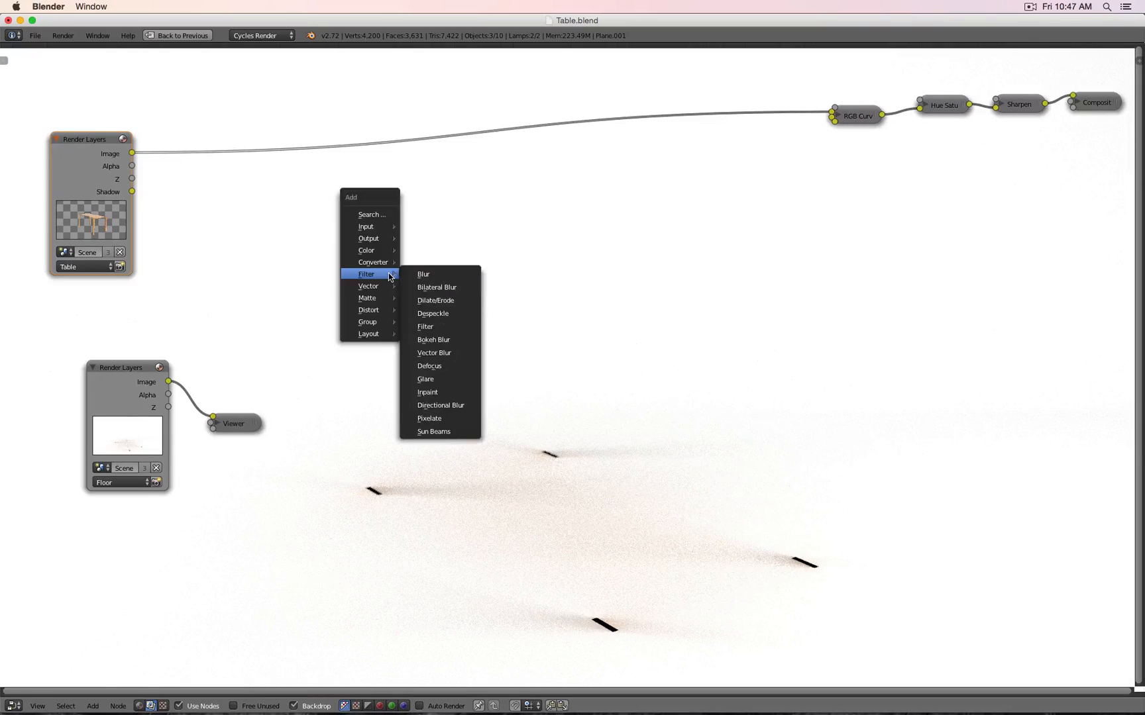
{"action": "mouse_move", "coordinate": [377, 251]}
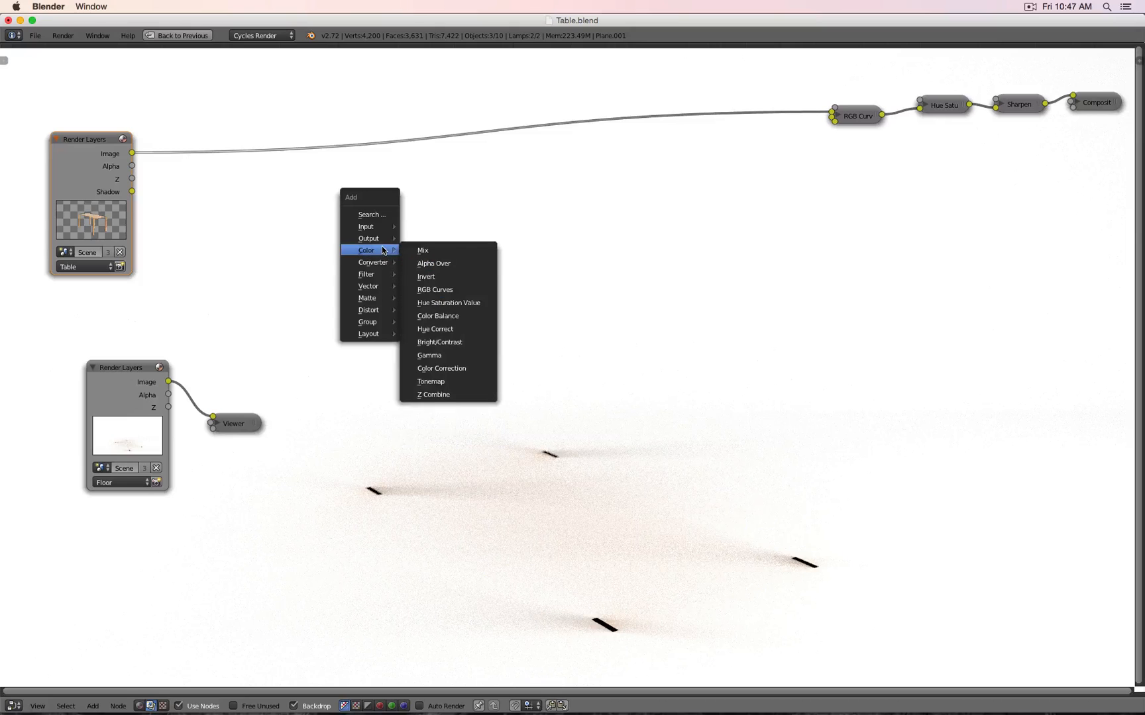
{"action": "left_click", "coordinate": [442, 266]}
{"action": "left_click", "coordinate": [336, 227]}
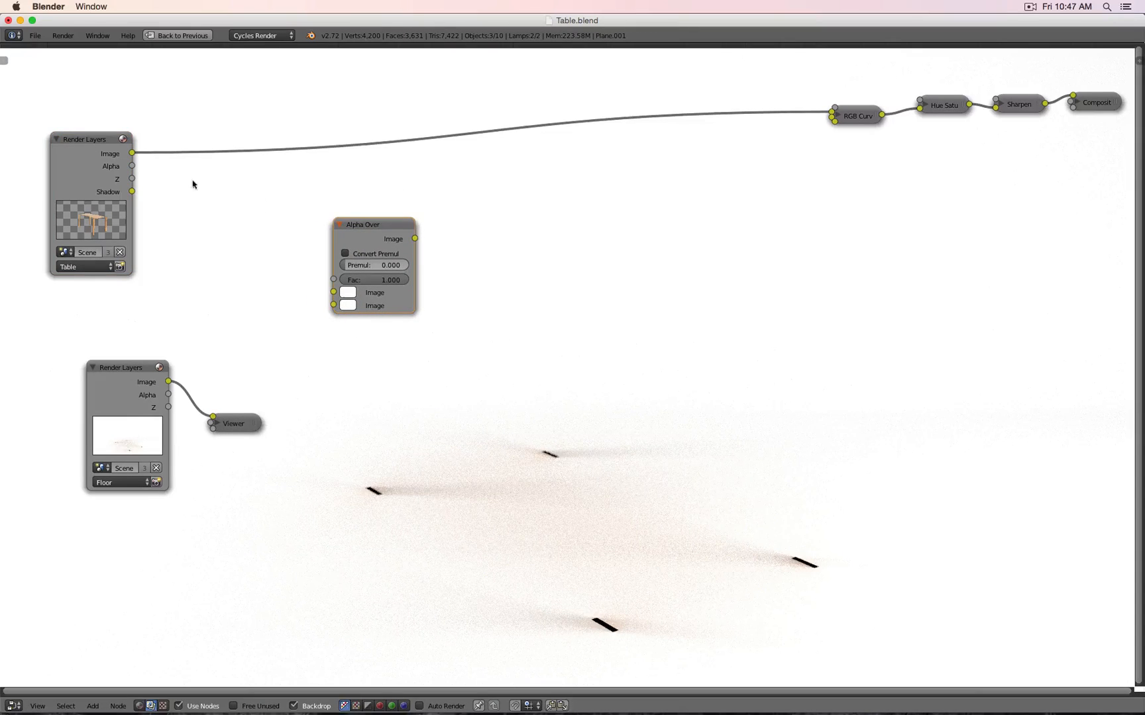
Link the Table and Floor images to Alpha Over's first and second image inputs, and its output to a duplicated, active Viewer node
{"action": "left_click_drag", "start_coordinate": [131, 158], "coordinate": [336, 294]}
{"action": "left_click_drag", "start_coordinate": [168, 381], "coordinate": [332, 311]}
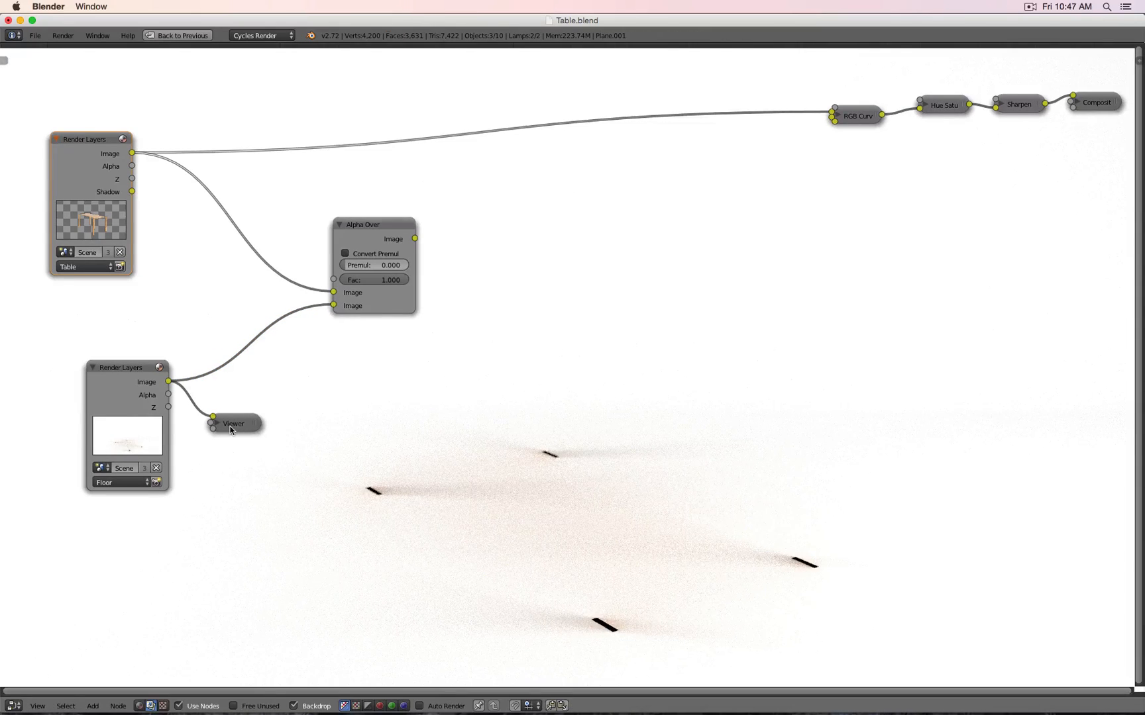
{"action": "left_click", "coordinate": [231, 429]}
{"action": "key", "text": "shift+d"}
{"action": "left_click", "coordinate": [563, 233]}
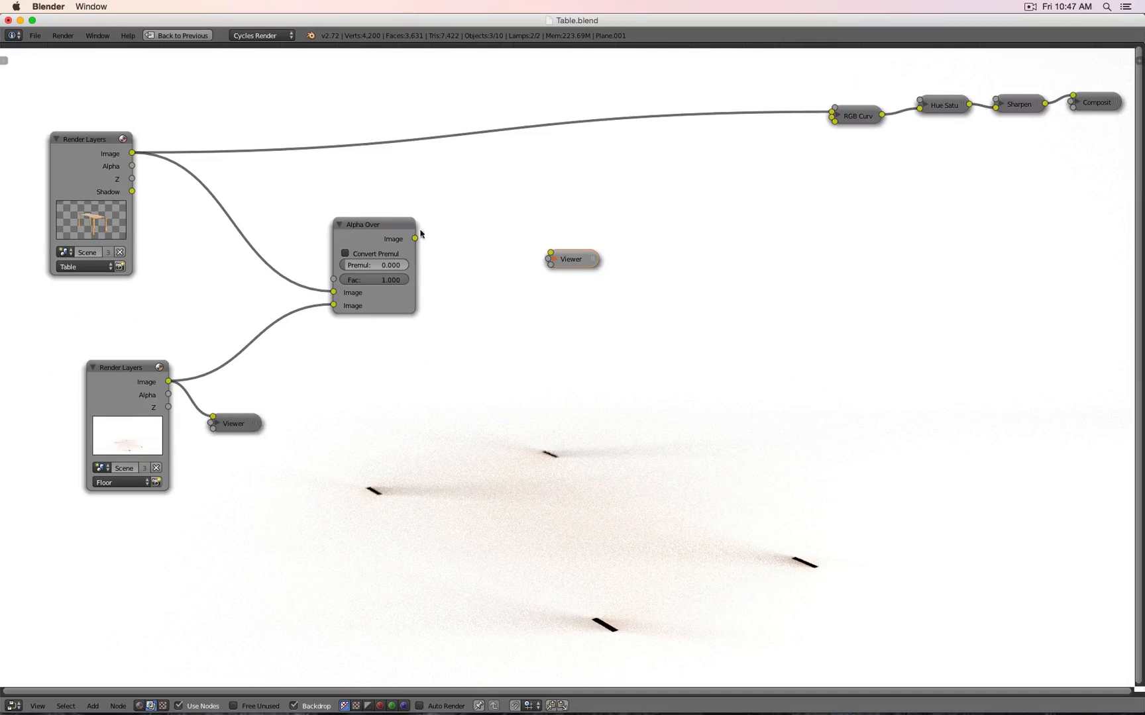
{"action": "left_click_drag", "start_coordinate": [415, 238], "coordinate": [574, 260]}
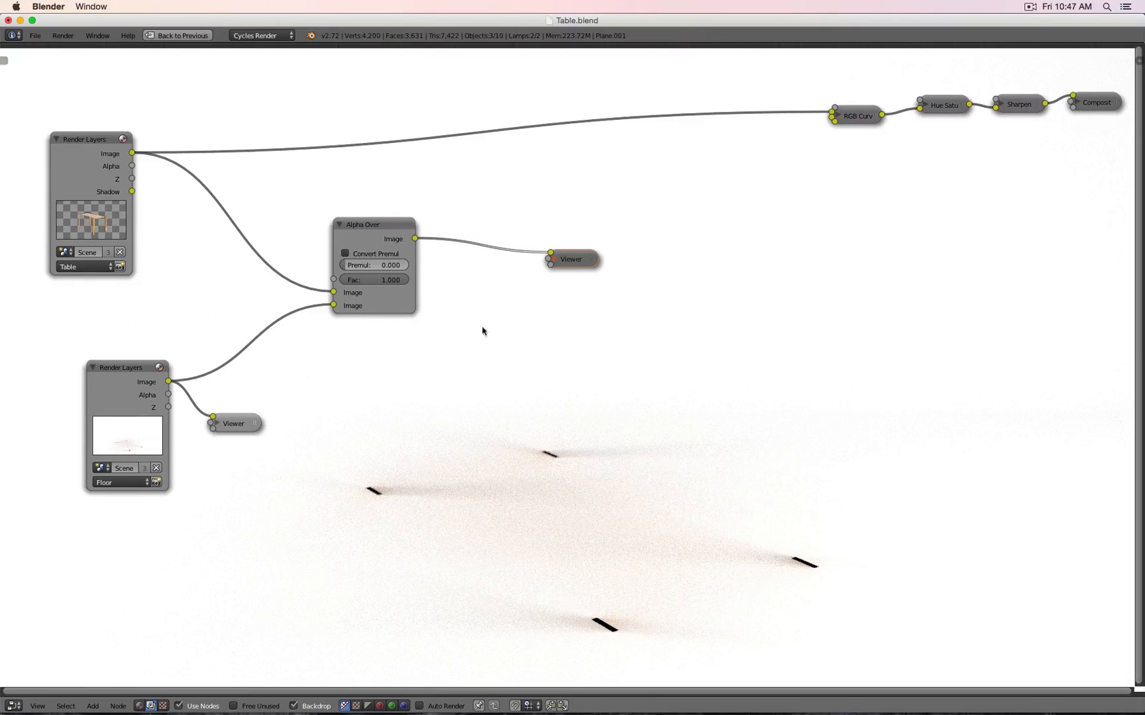
{"action": "left_click", "coordinate": [241, 423]}
{"action": "left_click", "coordinate": [581, 257]}
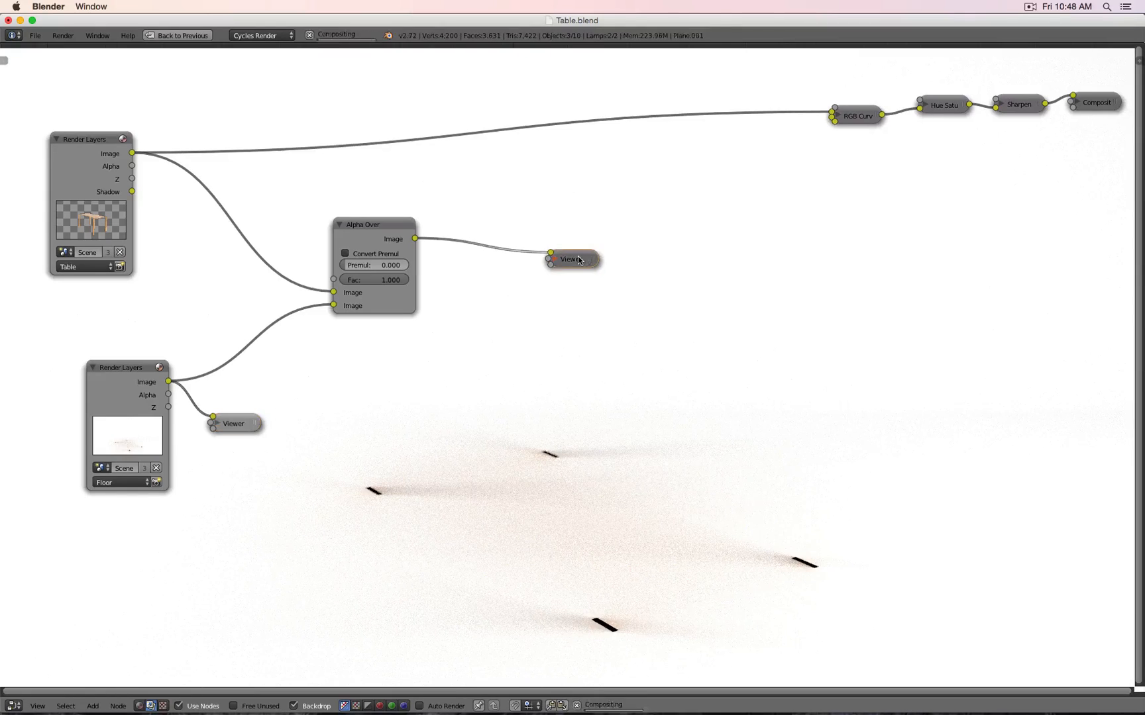
Swap the Alpha Over image inputs, putting Floor in the first and Table in the second
{"action": "mouse_move", "coordinate": [365, 280]}
{"action": "left_mouse_down"}
{"action": "mouse_move", "coordinate": [298, 280]}
{"action": "mouse_move", "coordinate": [374, 280]}
{"action": "left_mouse_up"}
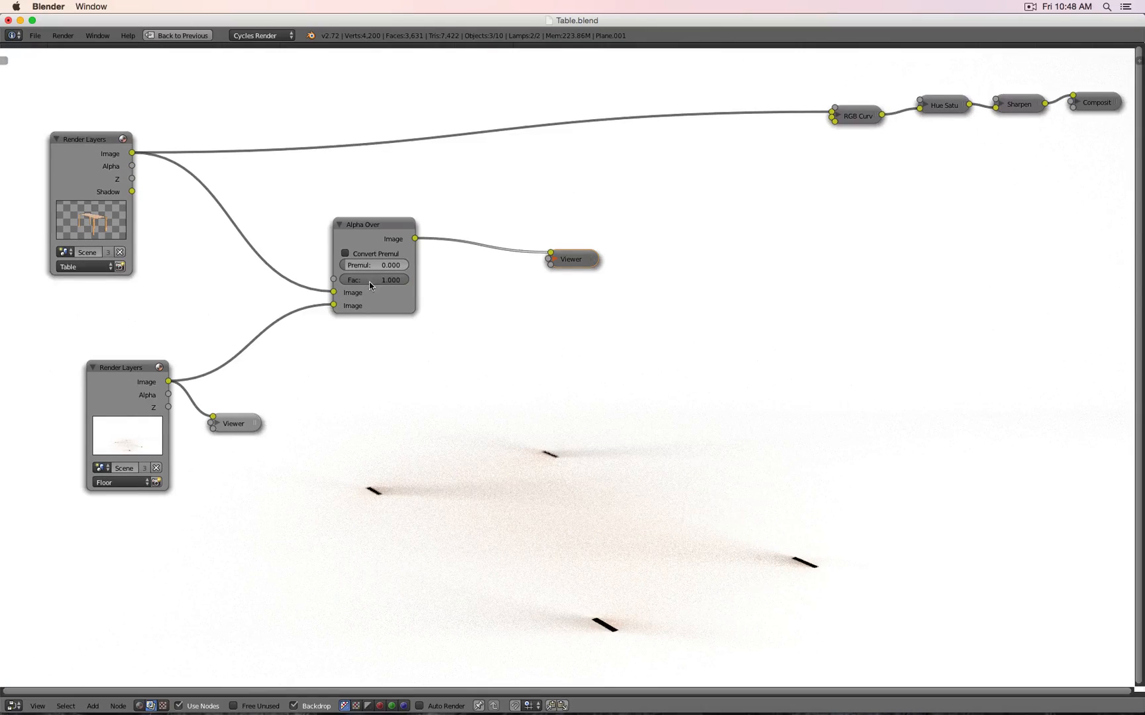
{"action": "mouse_move", "coordinate": [370, 283]}
{"action": "left_mouse_down"}
{"action": "mouse_move", "coordinate": [306, 284]}
{"action": "mouse_move", "coordinate": [374, 284]}
{"action": "mouse_move", "coordinate": [428, 266]}
{"action": "mouse_move", "coordinate": [367, 266]}
{"action": "left_mouse_up"}
{"action": "left_click_drag", "start_coordinate": [333, 305], "coordinate": [385, 279]}
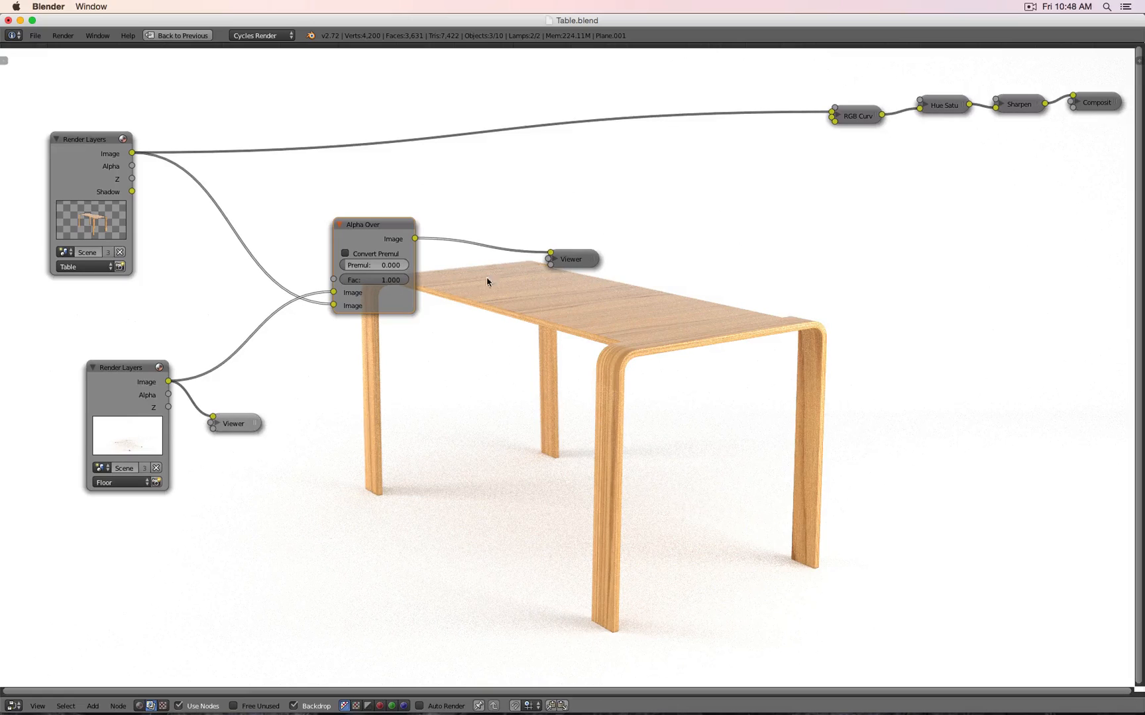
Link Alpha Over to RGB Curves and Sharpen to the duplicated Viewer, placing each node near the effect chain
{"action": "left_click_drag", "start_coordinate": [578, 262], "coordinate": [819, 261]}
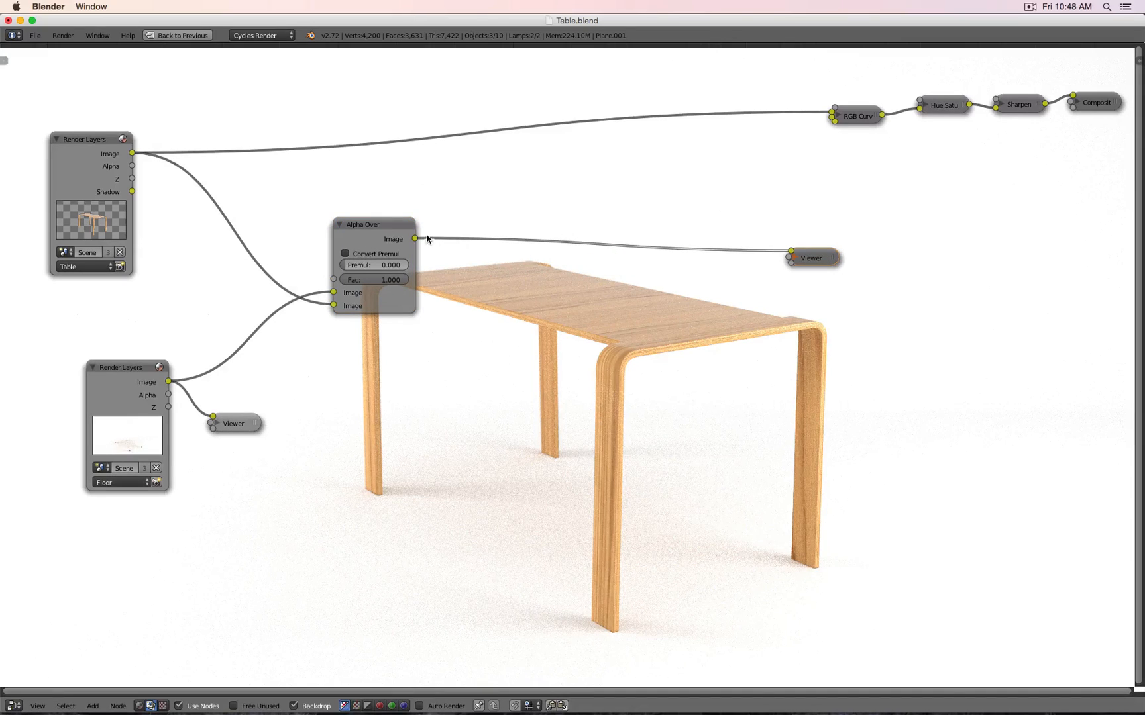
{"action": "left_click_drag", "start_coordinate": [416, 238], "coordinate": [832, 116]}
{"action": "left_click_drag", "start_coordinate": [820, 253], "coordinate": [1060, 183]}
{"action": "left_click_drag", "start_coordinate": [1045, 104], "coordinate": [1045, 191]}
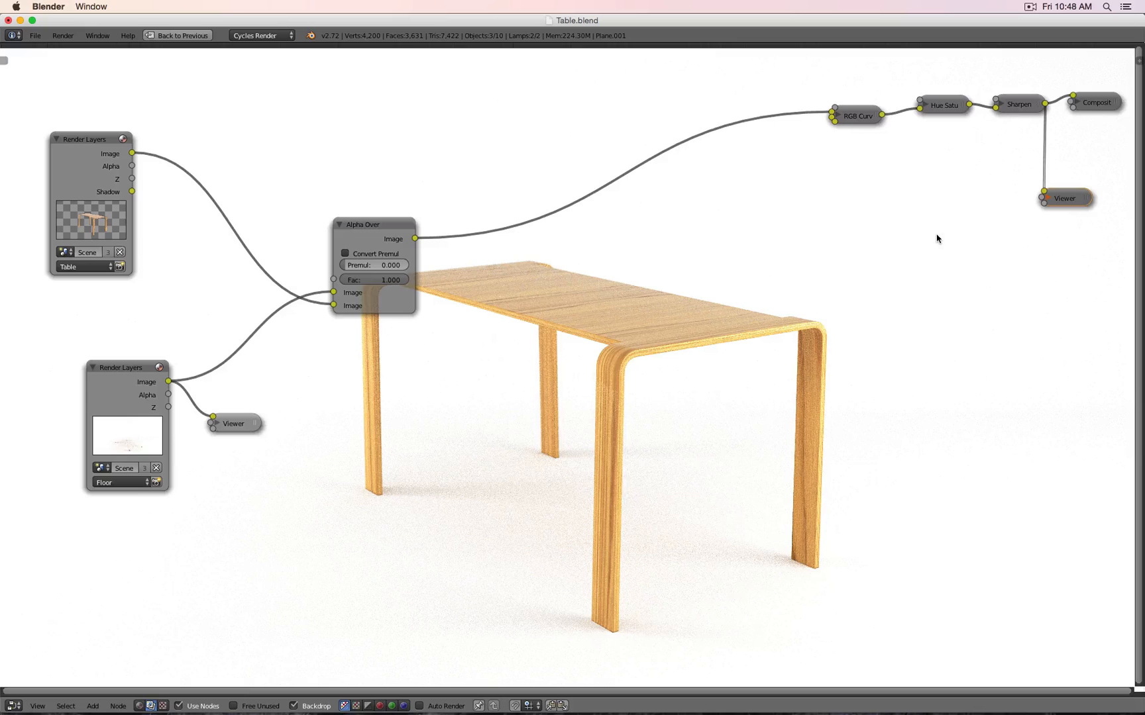
{"action": "left_click_drag", "start_coordinate": [363, 225], "coordinate": [652, 101]}
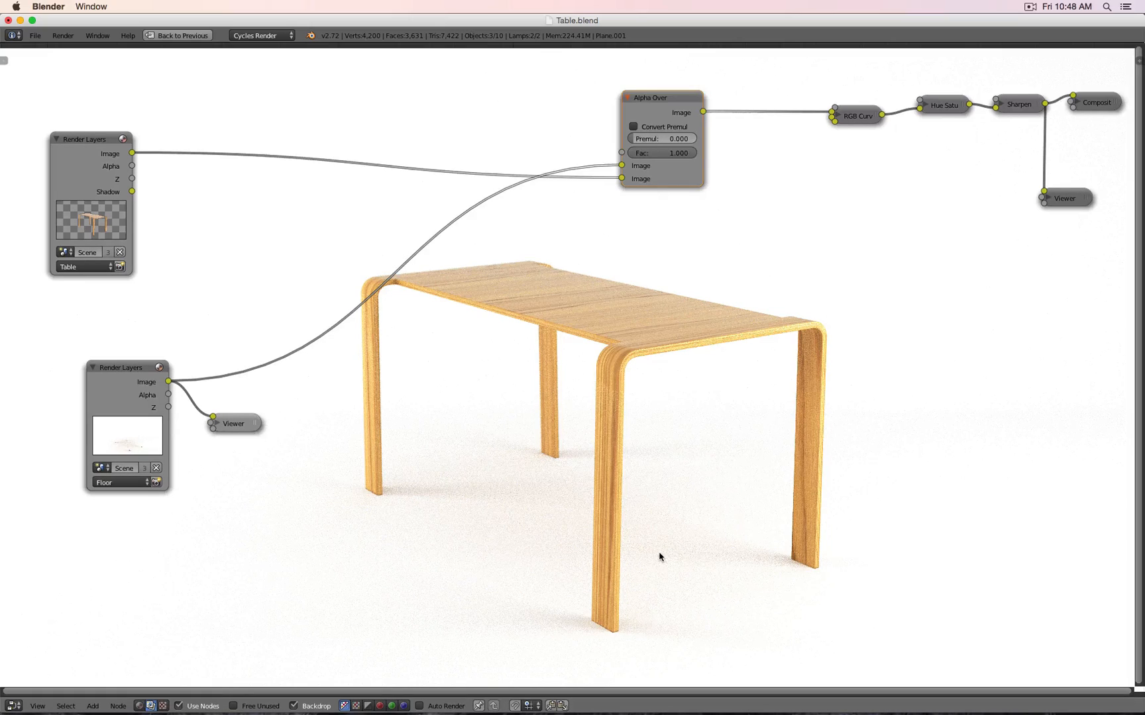
Insert an RGB to BW node on the link between the Floor render layer and Alpha Over
{"action": "key", "text": "shift+a"}
{"action": "mouse_move", "coordinate": [513, 489]}
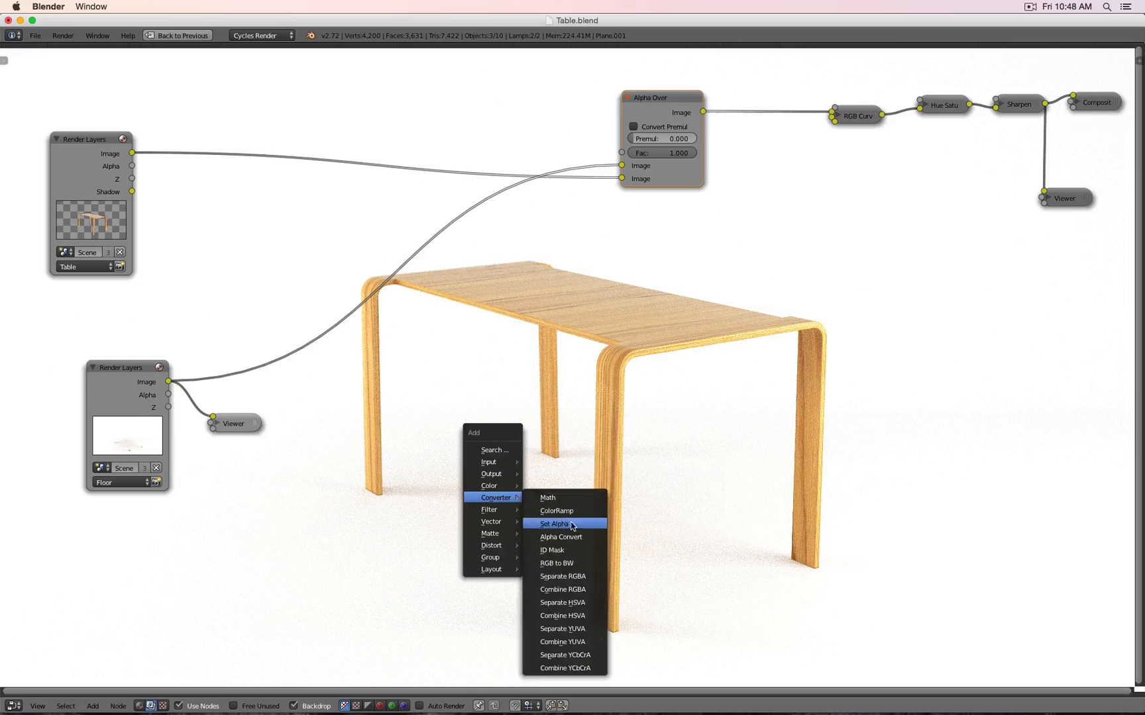
{"action": "left_click", "coordinate": [577, 568]}
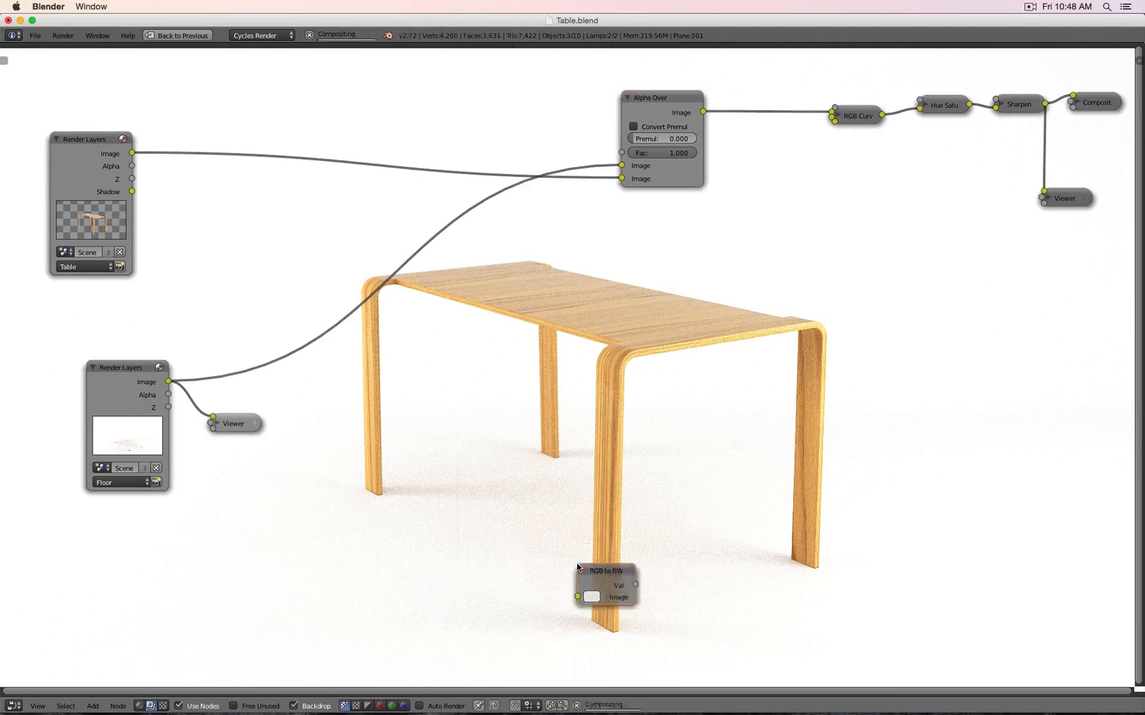
{"action": "left_click", "coordinate": [273, 345]}
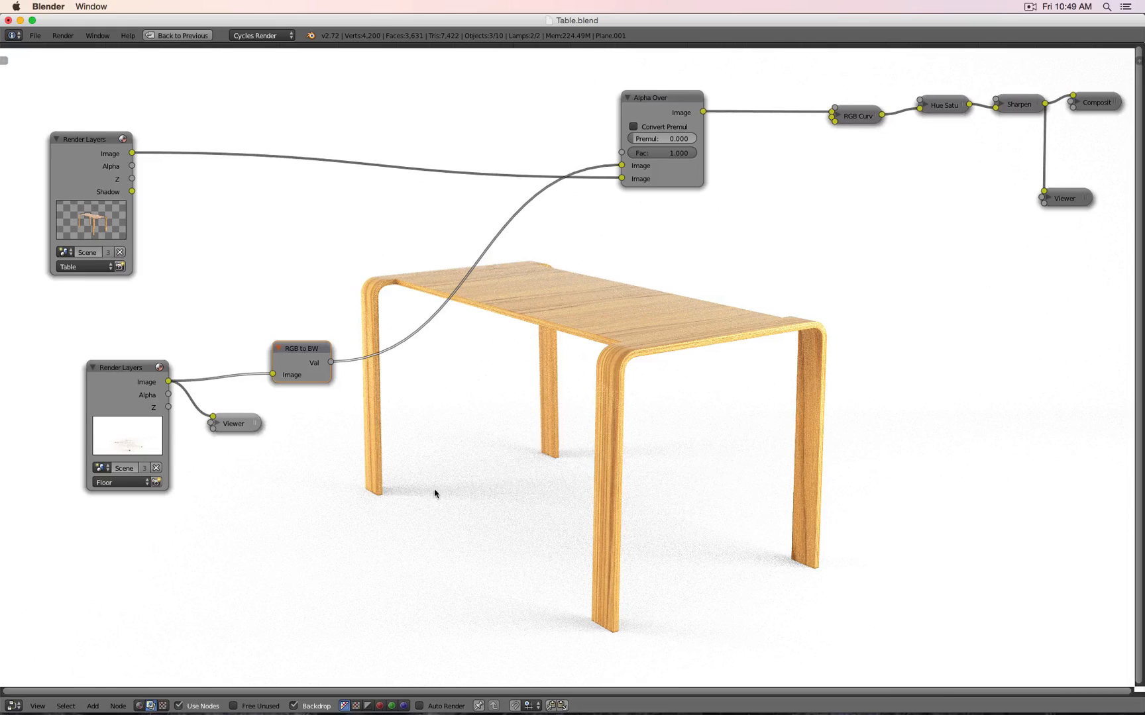
Insert a Blur node on the link between RGB to BW and Alpha Over
{"action": "key", "text": "shift+a"}
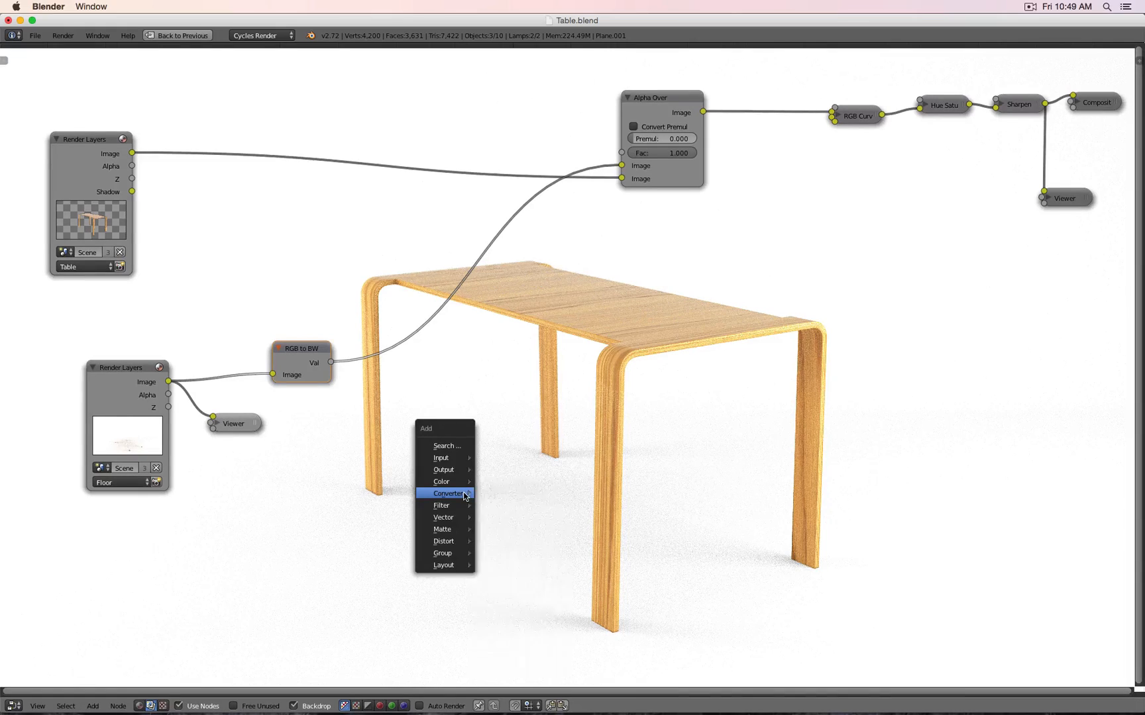
{"action": "mouse_move", "coordinate": [465, 495]}
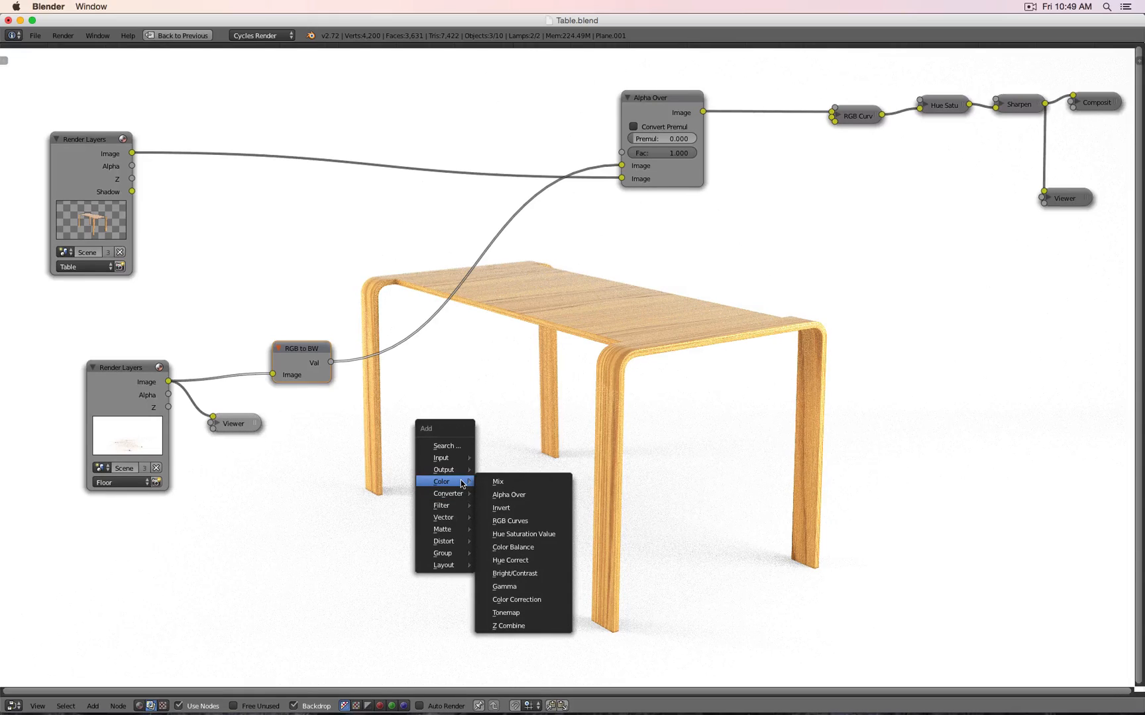
{"action": "left_click", "coordinate": [500, 506]}
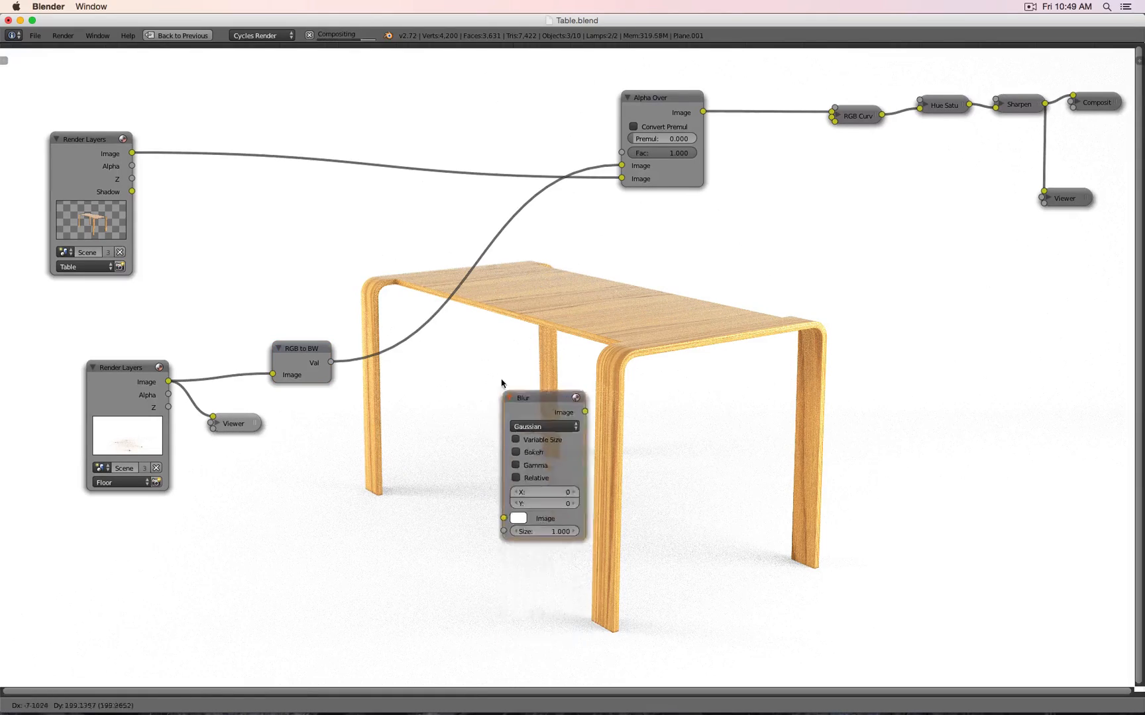
{"action": "left_click", "coordinate": [420, 285]}
Set the Blur node's X and Y to 2, keeping the Gaussian filter type, and collapse the node
{"action": "left_click", "coordinate": [453, 319]}
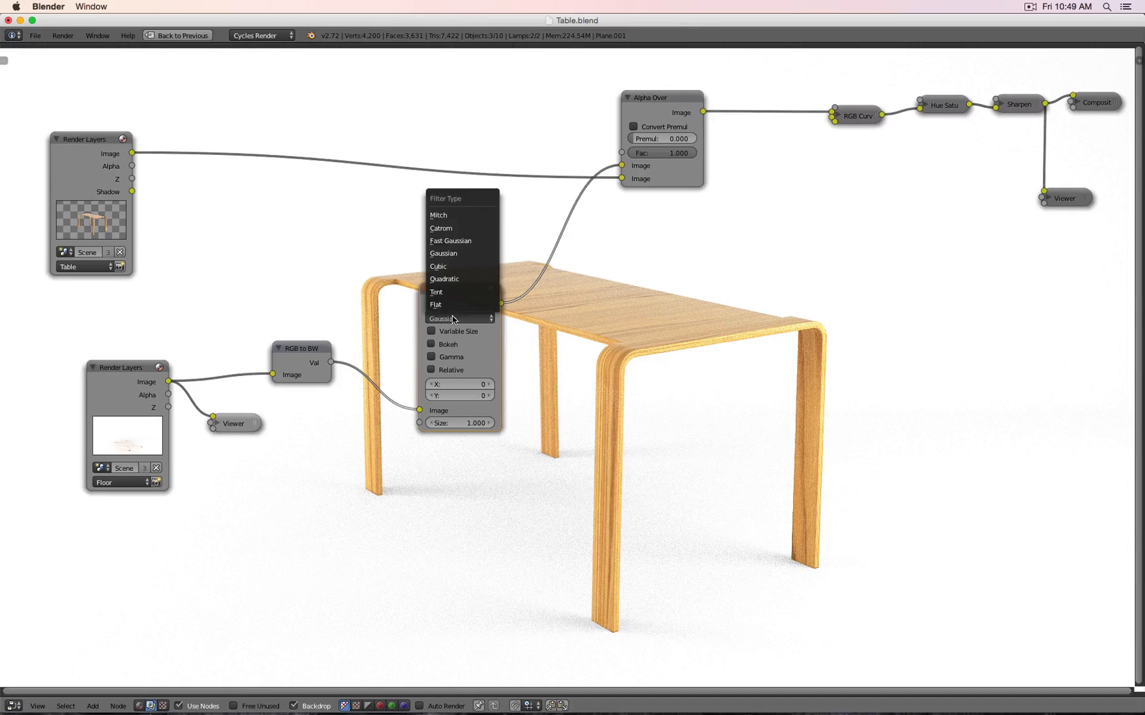
{"action": "left_click", "coordinate": [459, 384]}
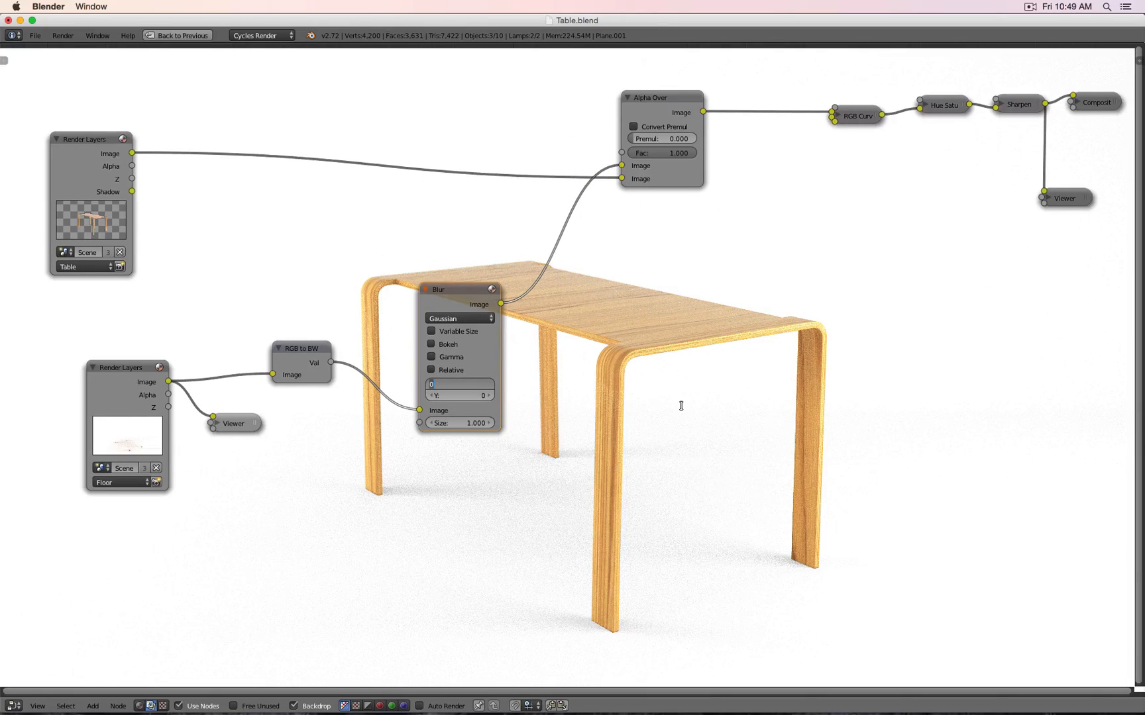
{"action": "type", "text": "2"}
{"action": "key", "text": "Tab"}
{"action": "type", "text": "2"}
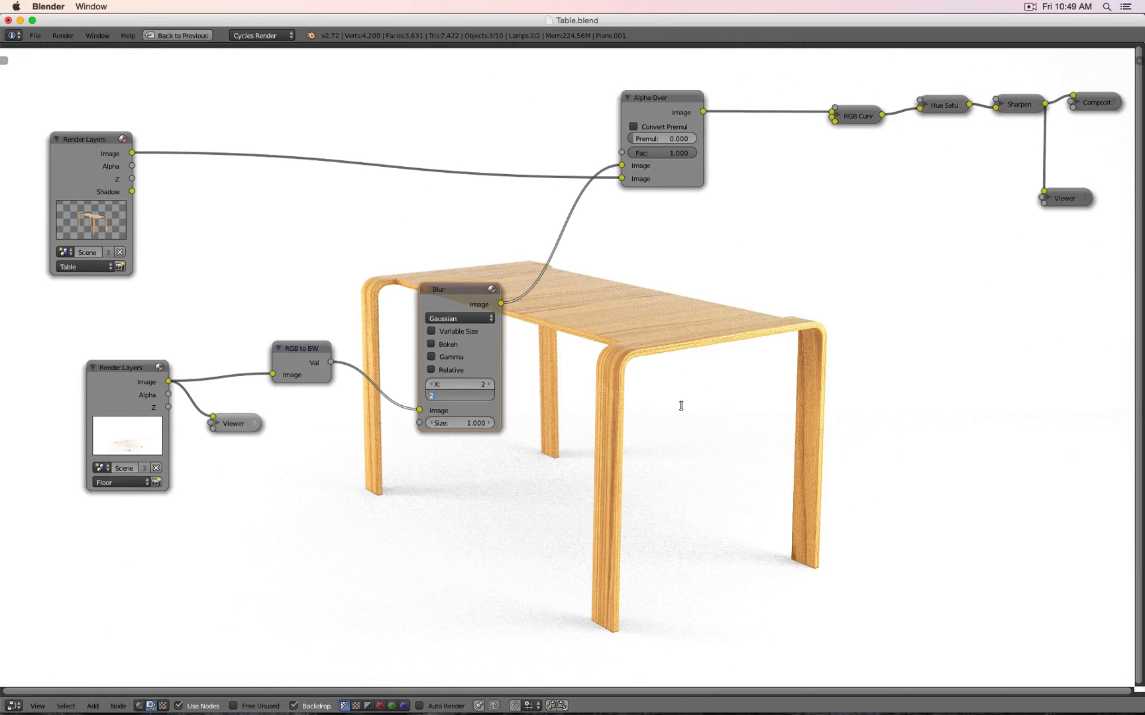
{"action": "key", "text": "Tab"}
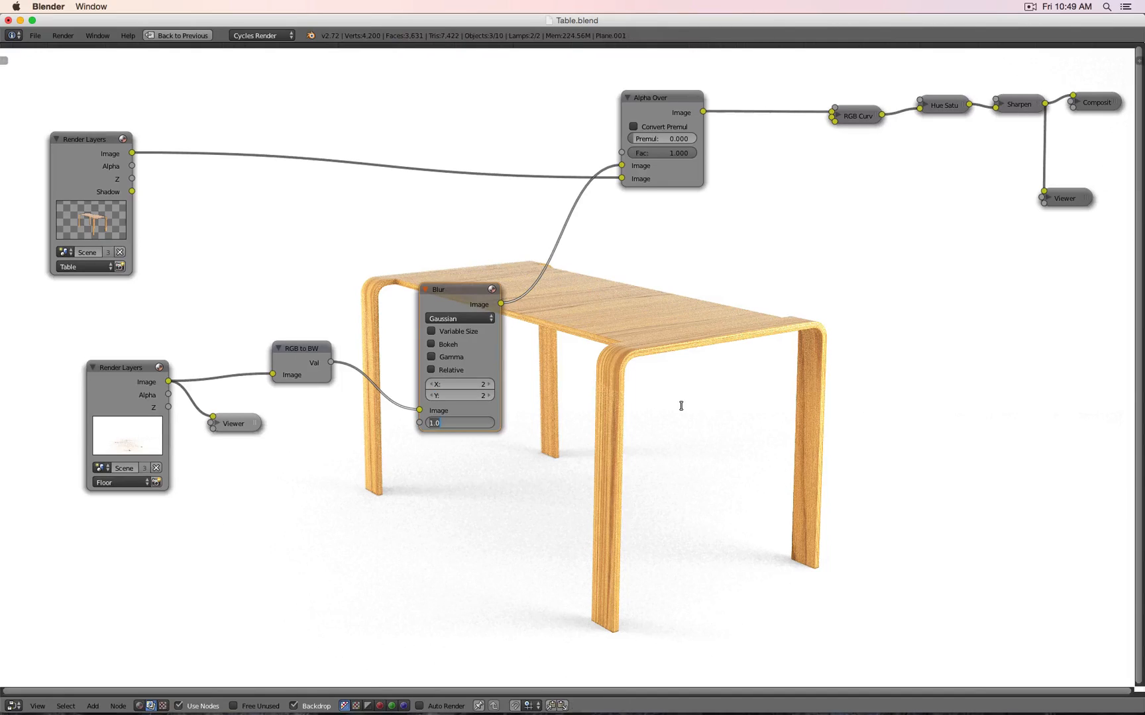
{"action": "left_click", "coordinate": [426, 289]}
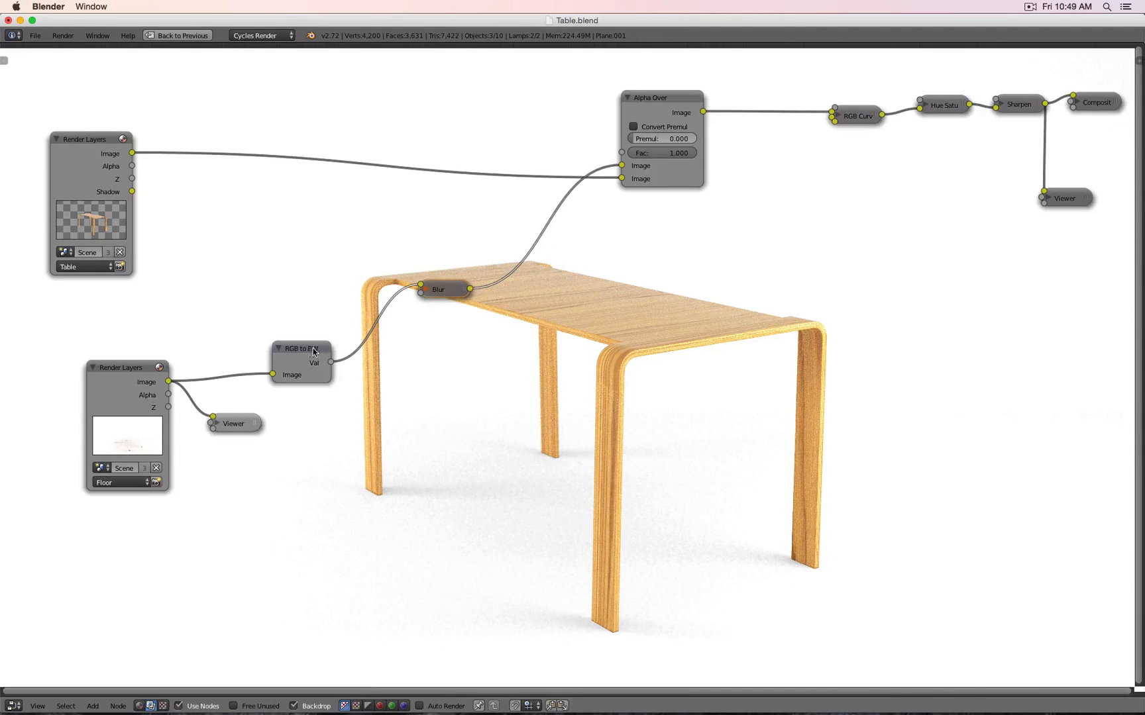
Bypass RGB to BW by linking the Floor image straight to Blur, and restore the link through RGB to BW for comparison
{"action": "left_click_drag", "start_coordinate": [168, 382], "coordinate": [419, 290]}
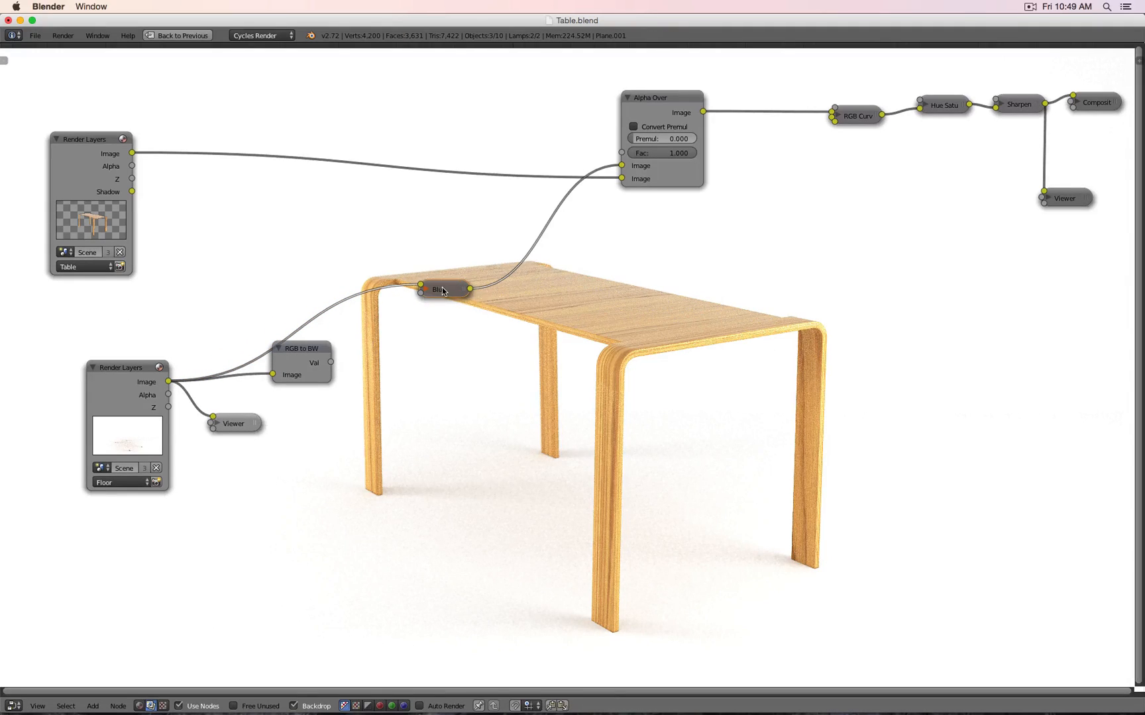
{"action": "left_click_drag", "start_coordinate": [330, 363], "coordinate": [421, 289]}
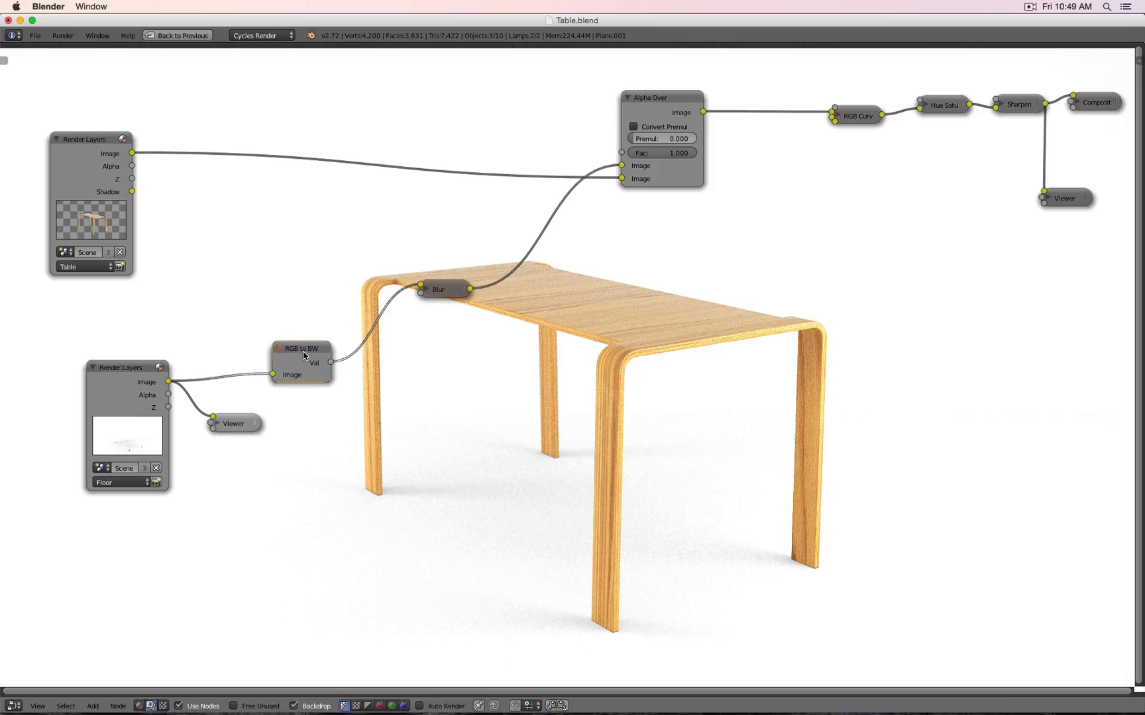
Tidy the node tree: raise RGB to BW and Blur, align Floor beneath Table, and place the Sharpen Viewer beneath Composite
{"action": "left_click_drag", "start_coordinate": [291, 371], "coordinate": [266, 290]}
{"action": "left_click_drag", "start_coordinate": [432, 294], "coordinate": [404, 218]}
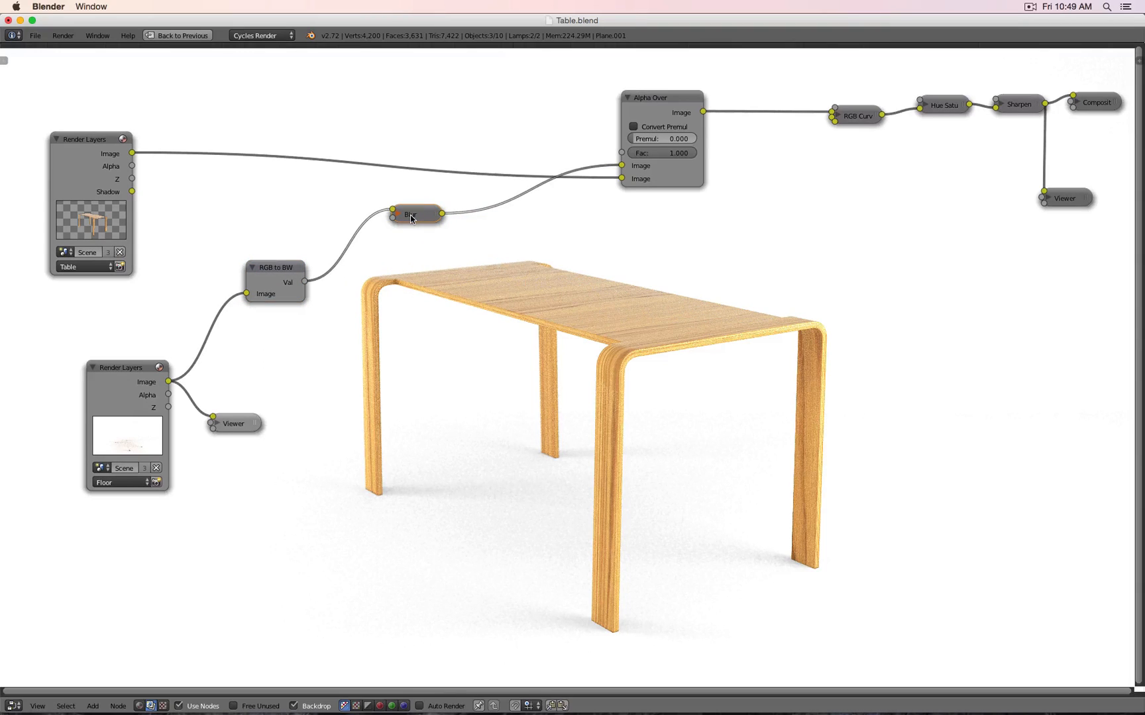
{"action": "left_click", "coordinate": [90, 154]}
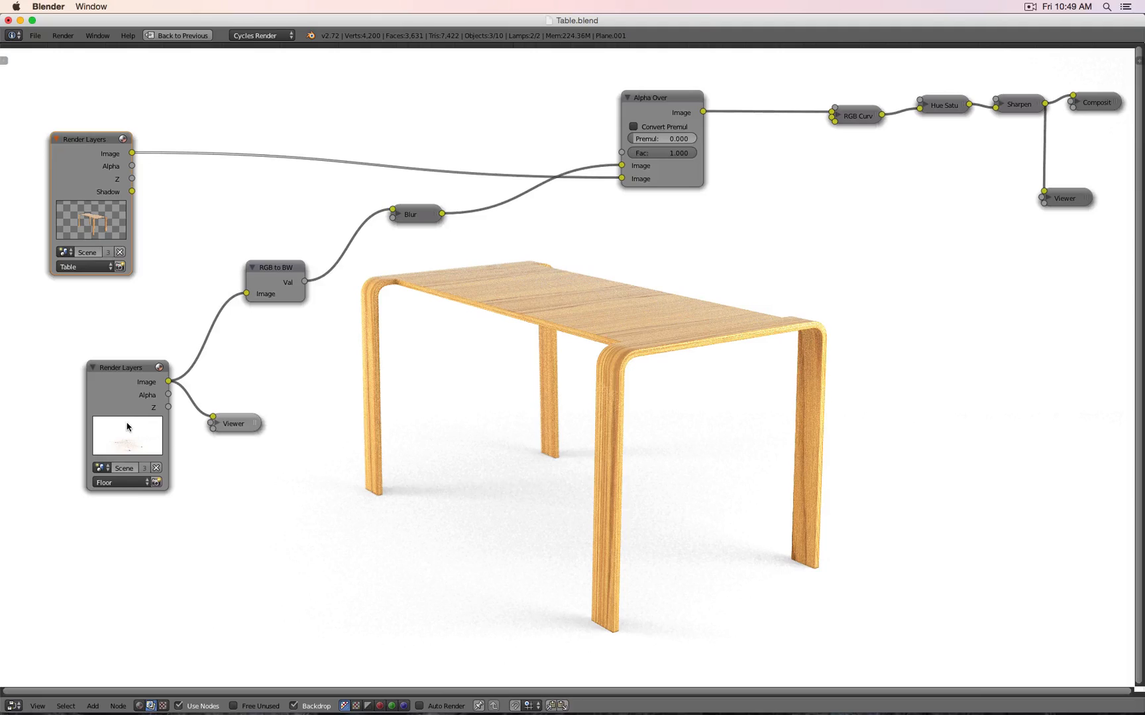
{"action": "left_click_drag", "start_coordinate": [122, 376], "coordinate": [85, 339]}
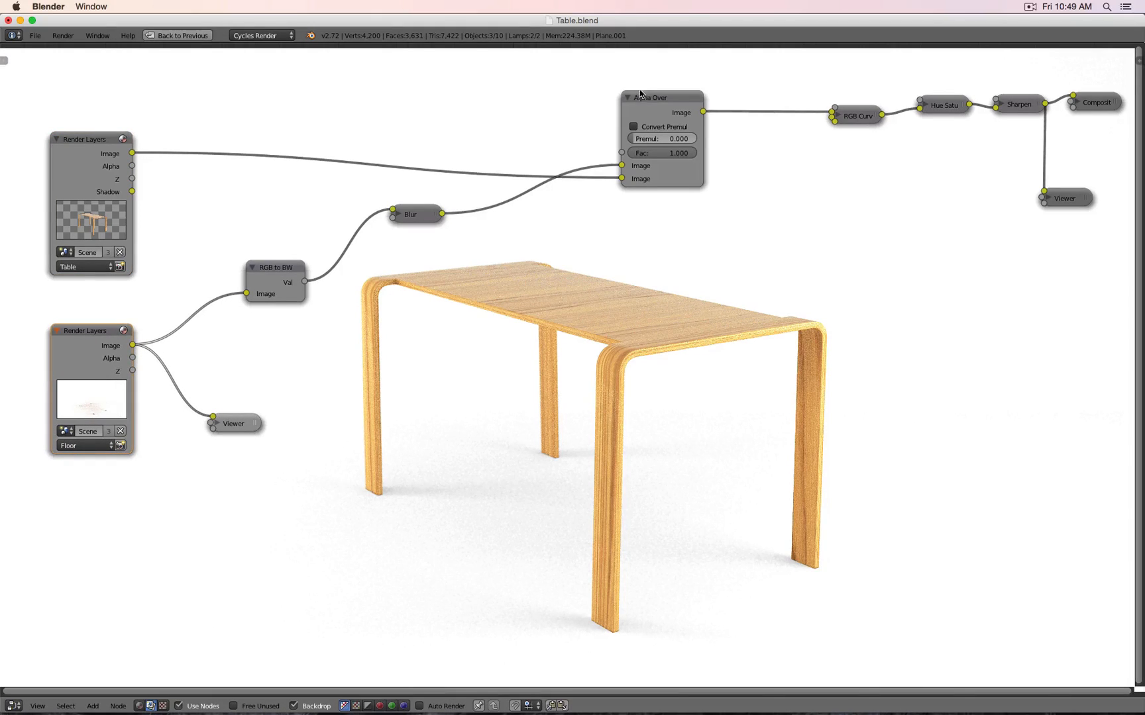
{"action": "left_click", "coordinate": [656, 103]}
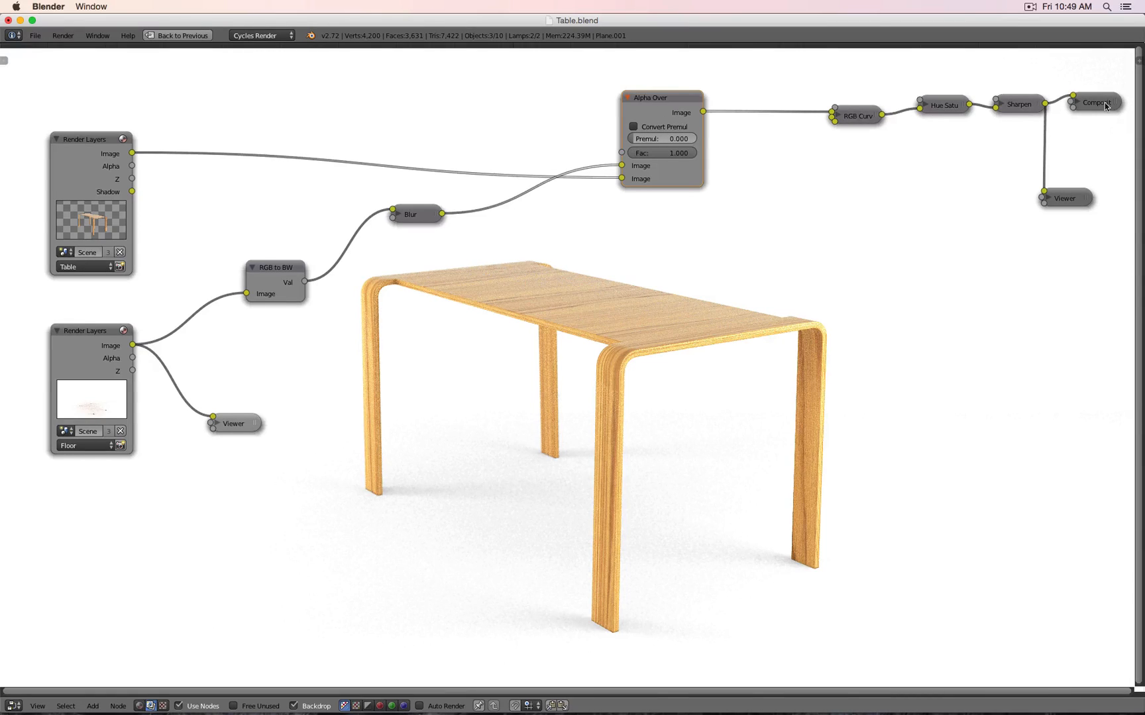
{"action": "left_click_drag", "start_coordinate": [1063, 200], "coordinate": [1100, 151]}
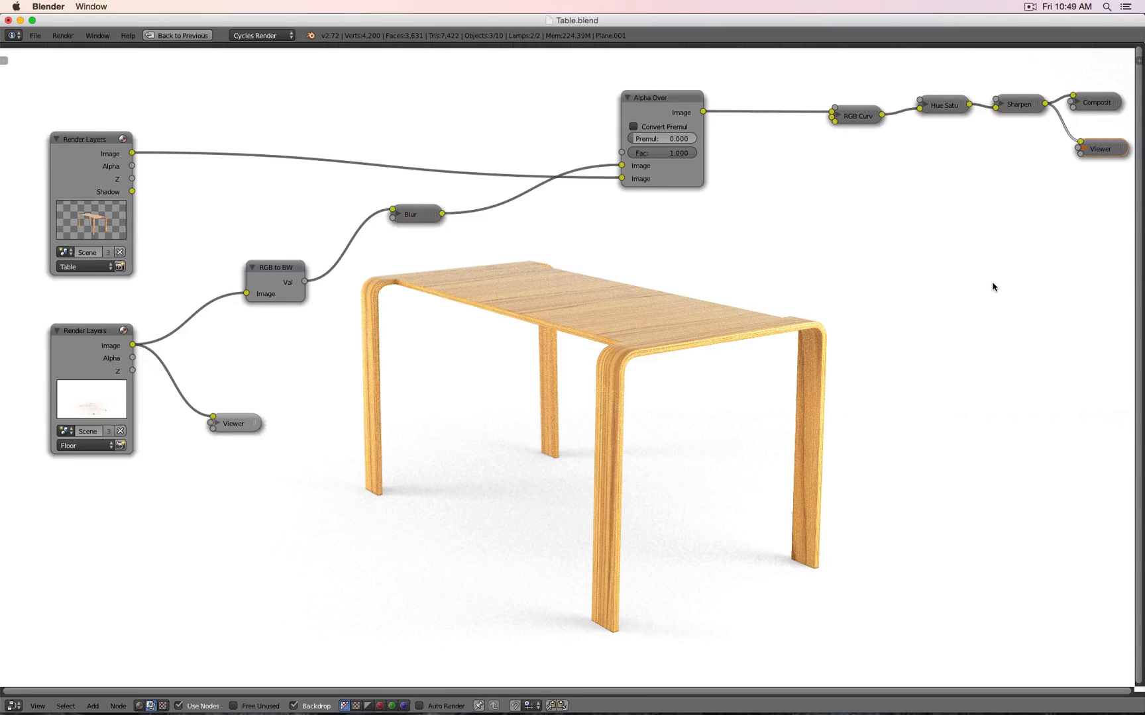
Set the render samples to 100 in the sampling settings and render the image
{"action": "key", "text": "ctrl+Up"}
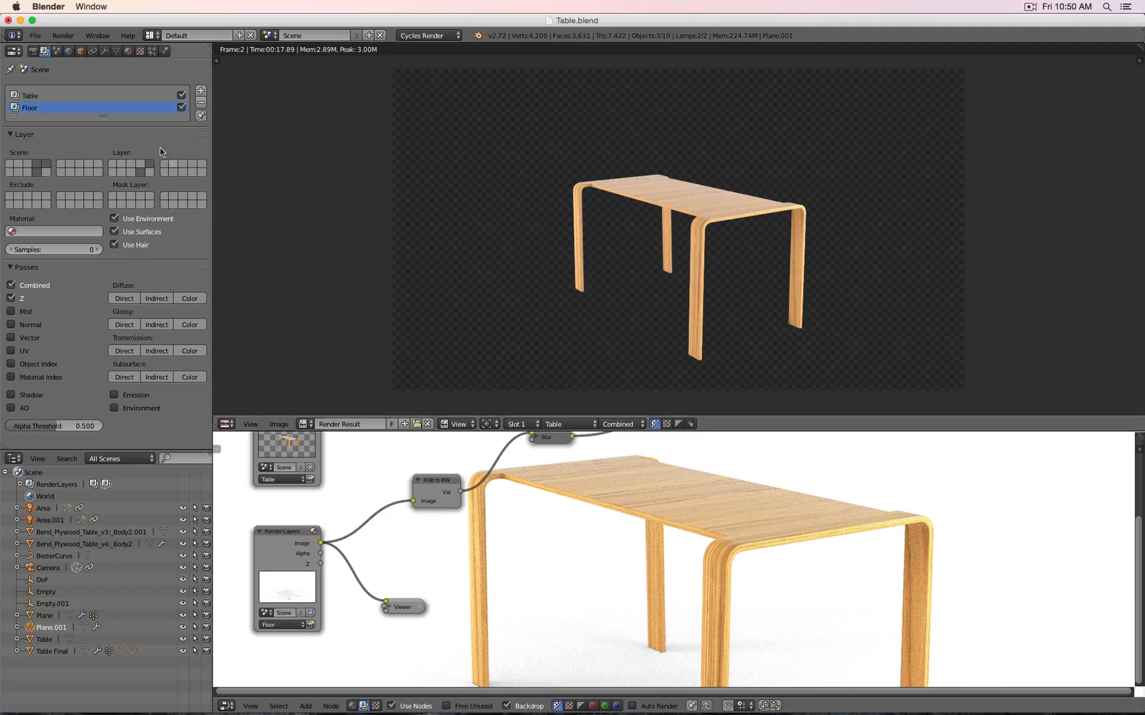
{"action": "left_click", "coordinate": [33, 51]}
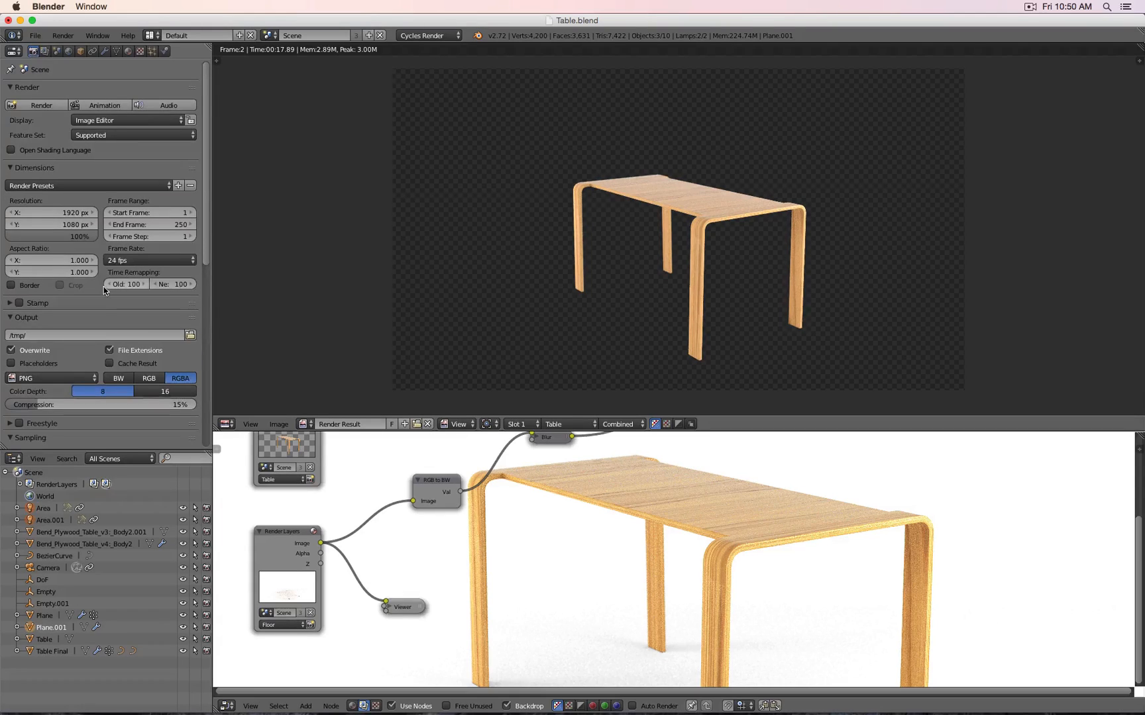
{"action": "scroll", "coordinate": [158, 291], "scroll_direction": "down", "scroll_amount": 10}
{"action": "left_click", "coordinate": [157, 285]}
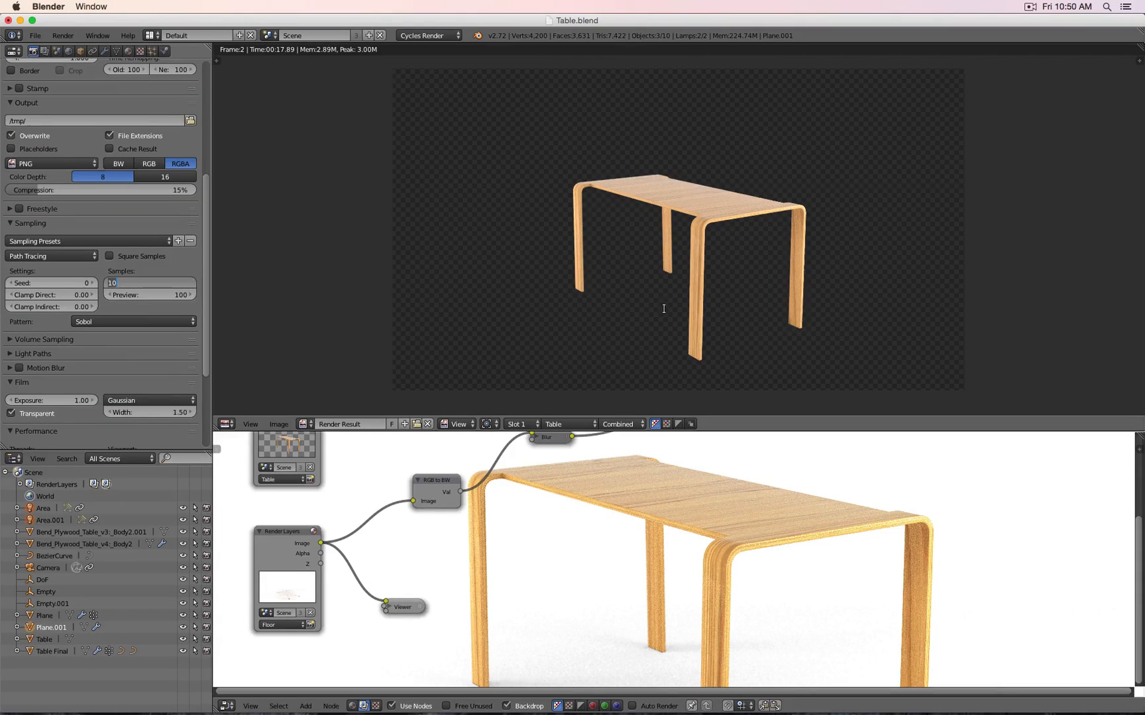
{"action": "key", "text": "Return"}
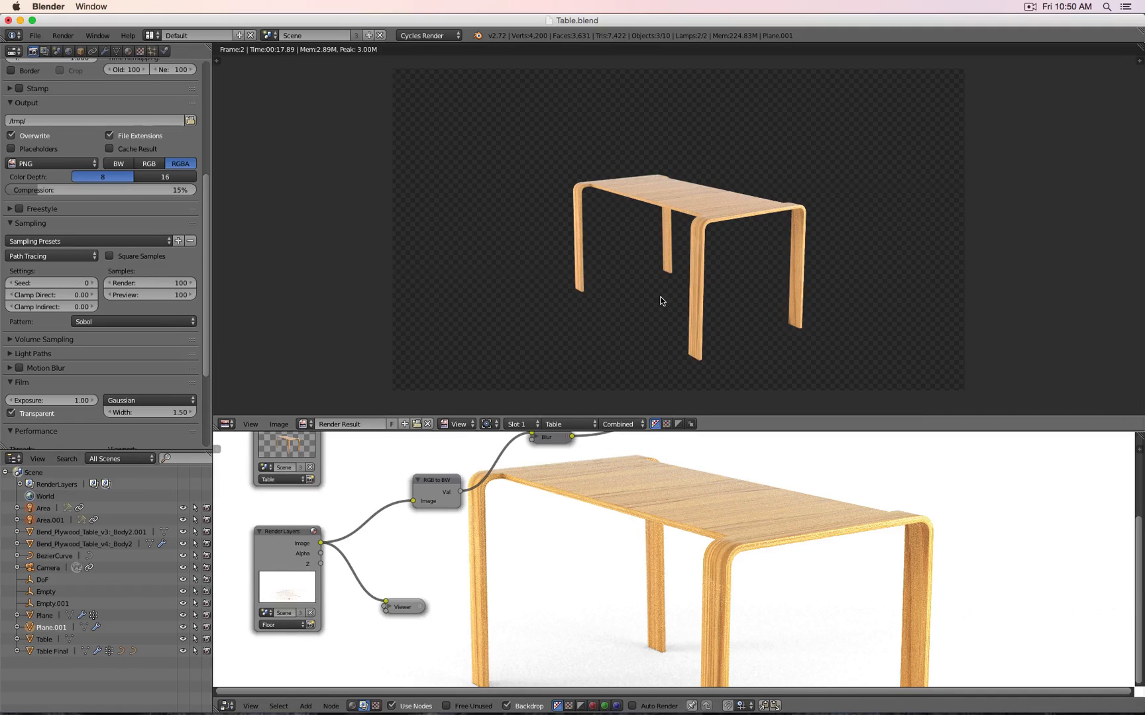
{"action": "left_click", "coordinate": [63, 35]}
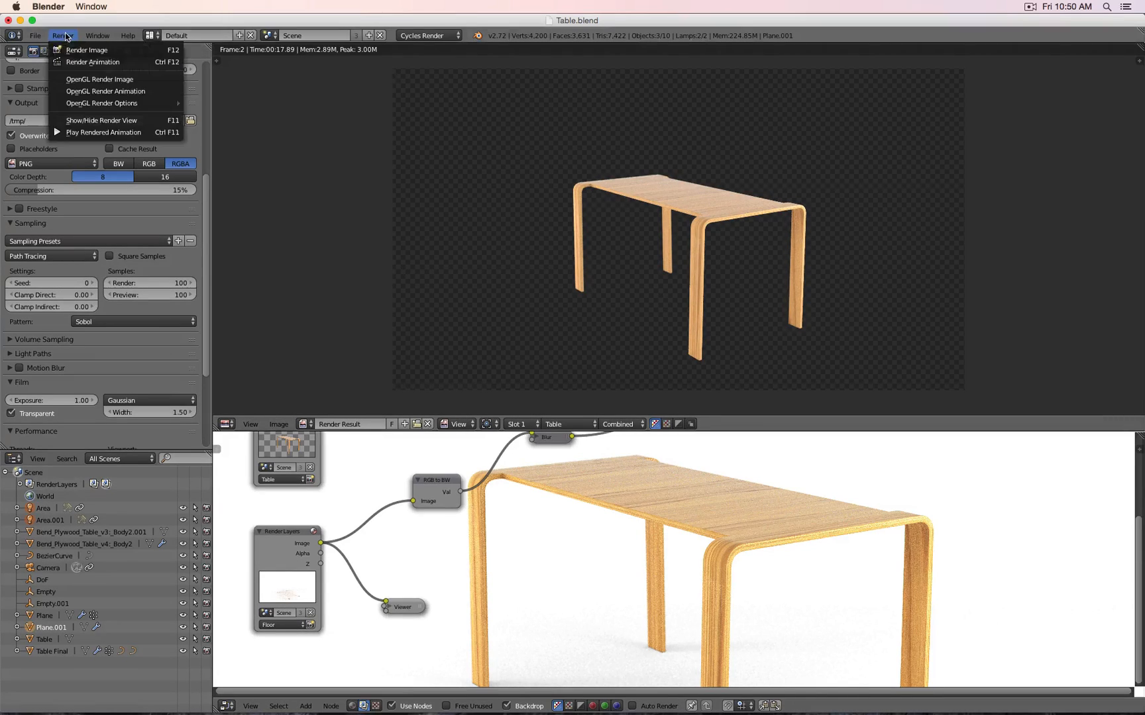
{"action": "left_click", "coordinate": [73, 48]}
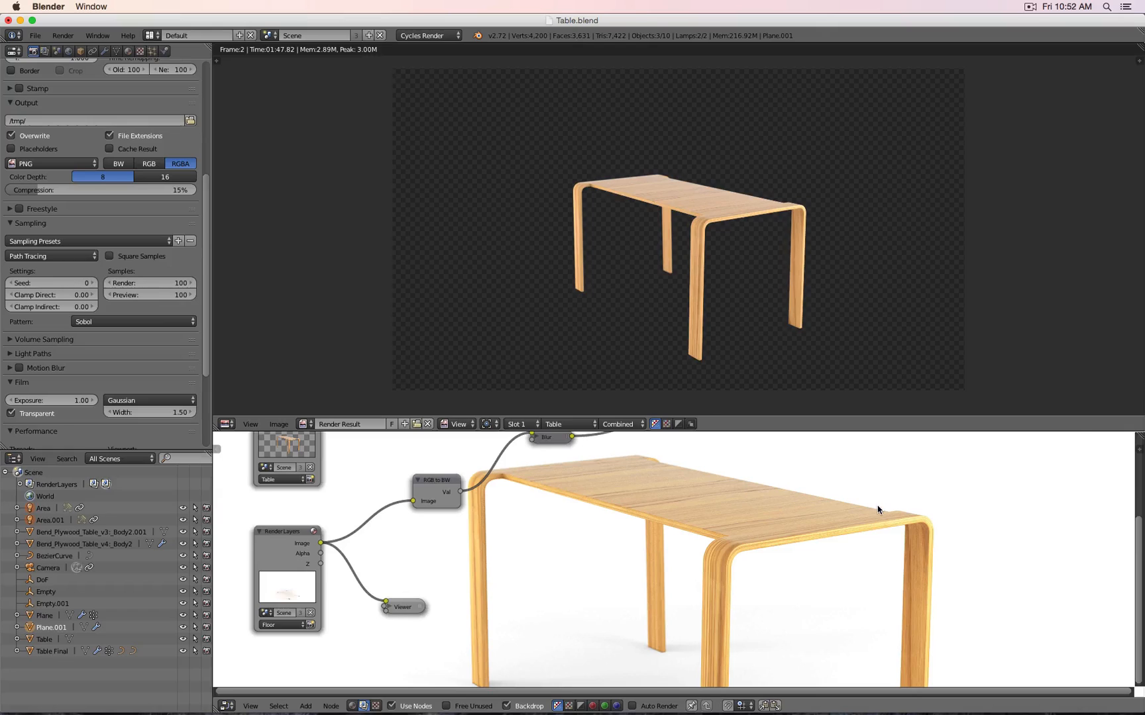
Maximize the node editor with all nodes in view, and link the Floor image directly to Blur, bypassing RGB to BW
{"action": "key", "text": "ctrl+space"}
{"action": "key", "text": "Home"}
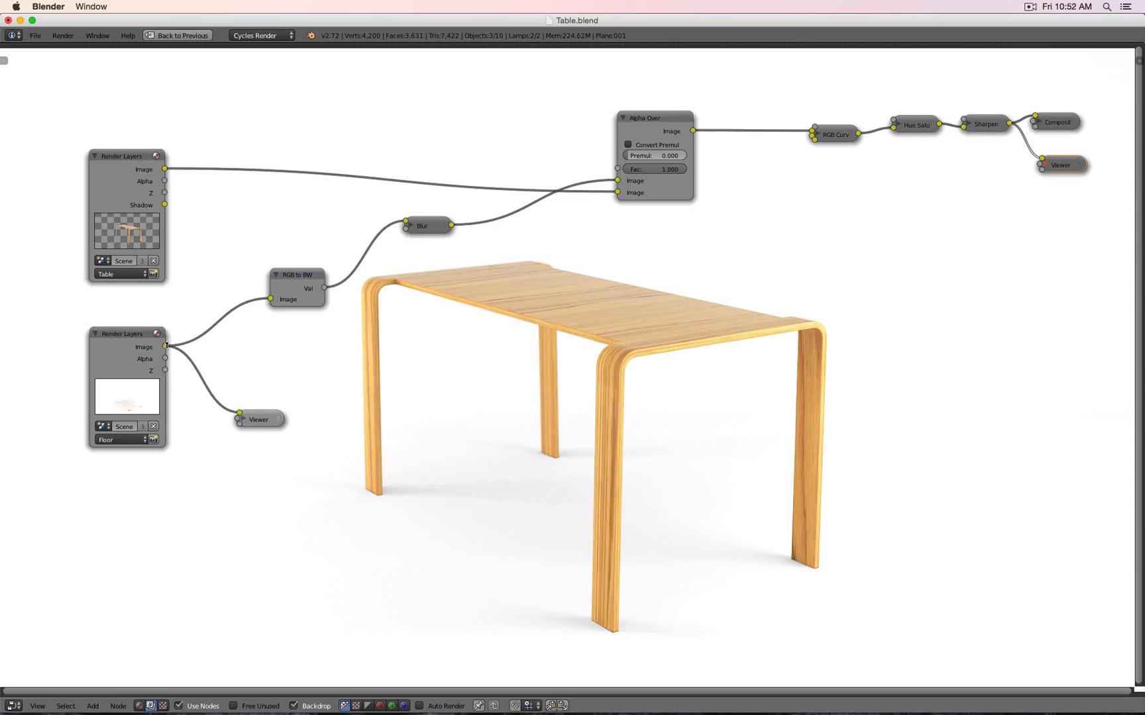
{"action": "left_click_drag", "start_coordinate": [166, 346], "coordinate": [407, 221]}
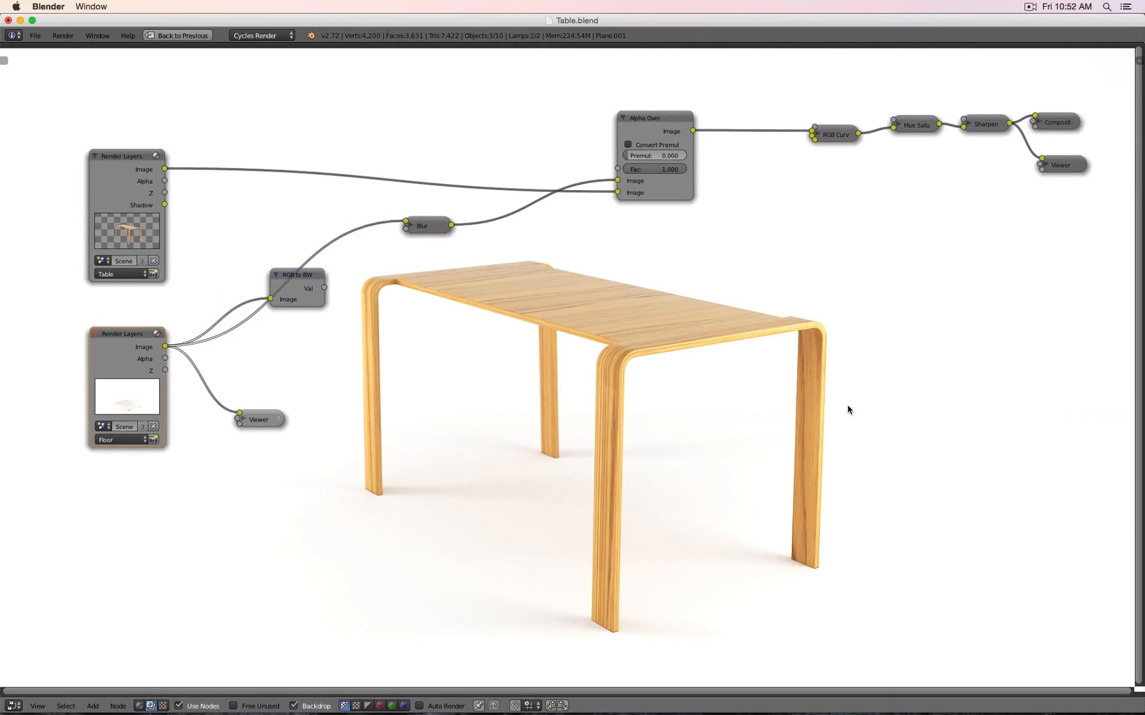
Move the bypassed RGB to BW node away from the Floor-to-Blur link and delete it
{"action": "left_click_drag", "start_coordinate": [298, 275], "coordinate": [297, 343]}
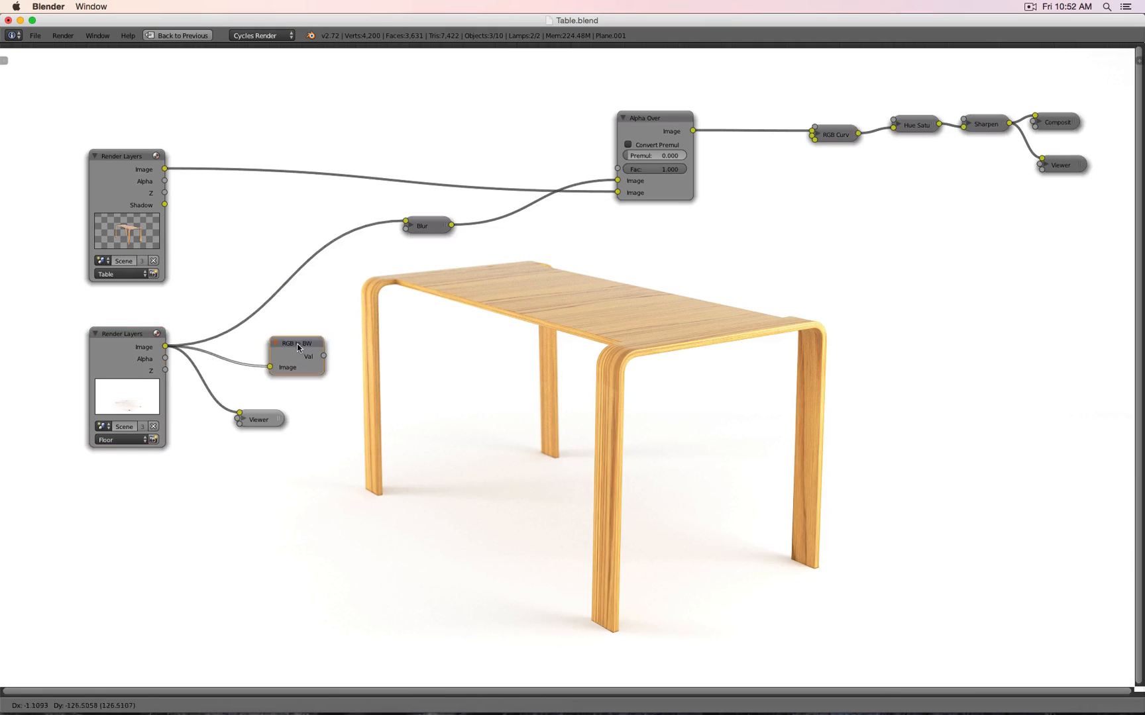
{"action": "key", "text": "x"}
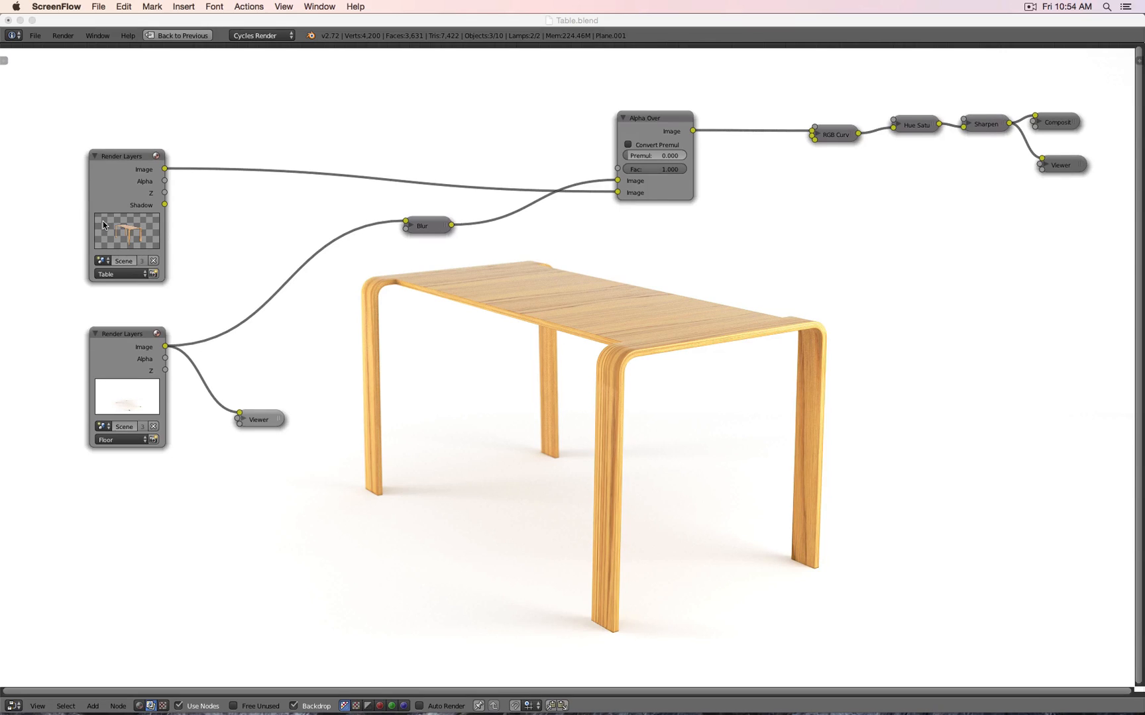
{"action": "left_click", "coordinate": [1058, 126]}
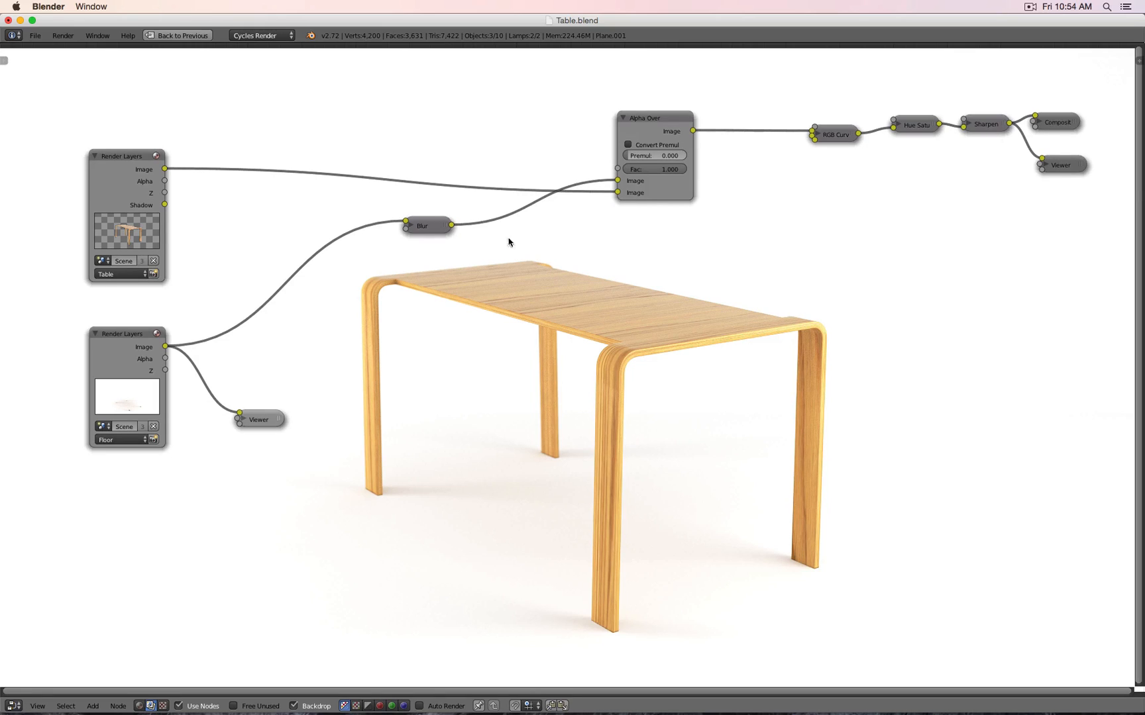
Return to the split layout and view the render result's Composite, Table and Floor layers in turn with the Combined pass
{"action": "left_click", "coordinate": [120, 328]}
{"action": "left_click", "coordinate": [122, 170]}
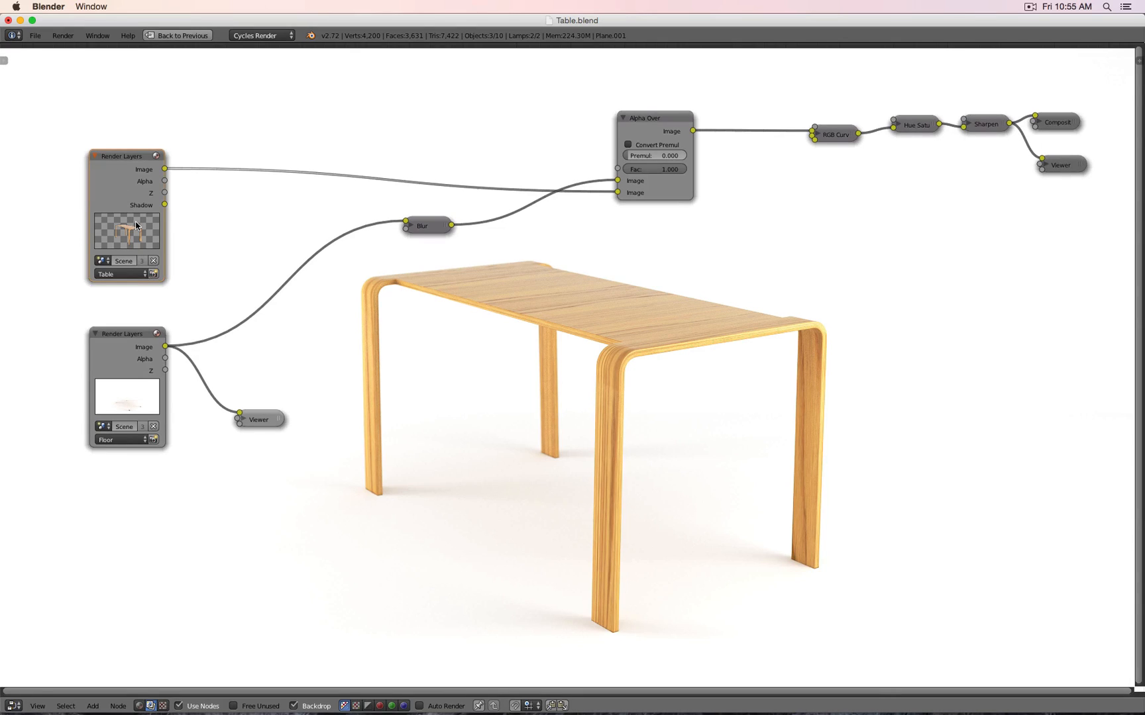
{"action": "key", "text": "ctrl+Up"}
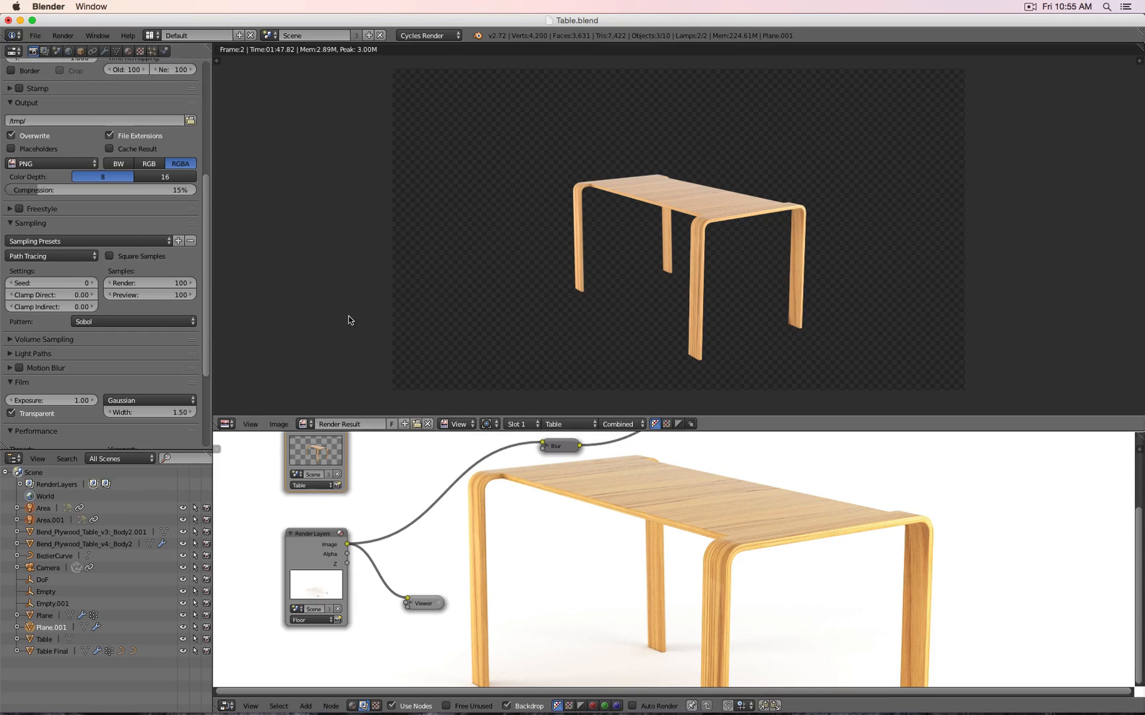
{"action": "left_click", "coordinate": [611, 426]}
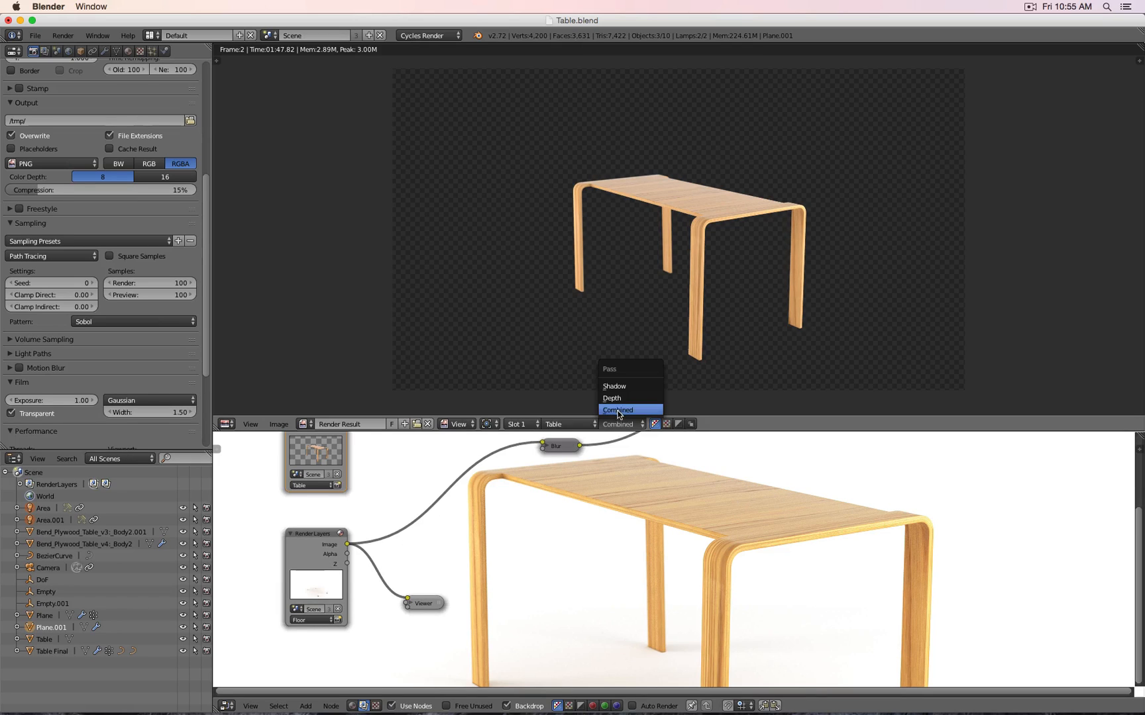
{"action": "left_click", "coordinate": [618, 411]}
{"action": "left_click", "coordinate": [569, 426]}
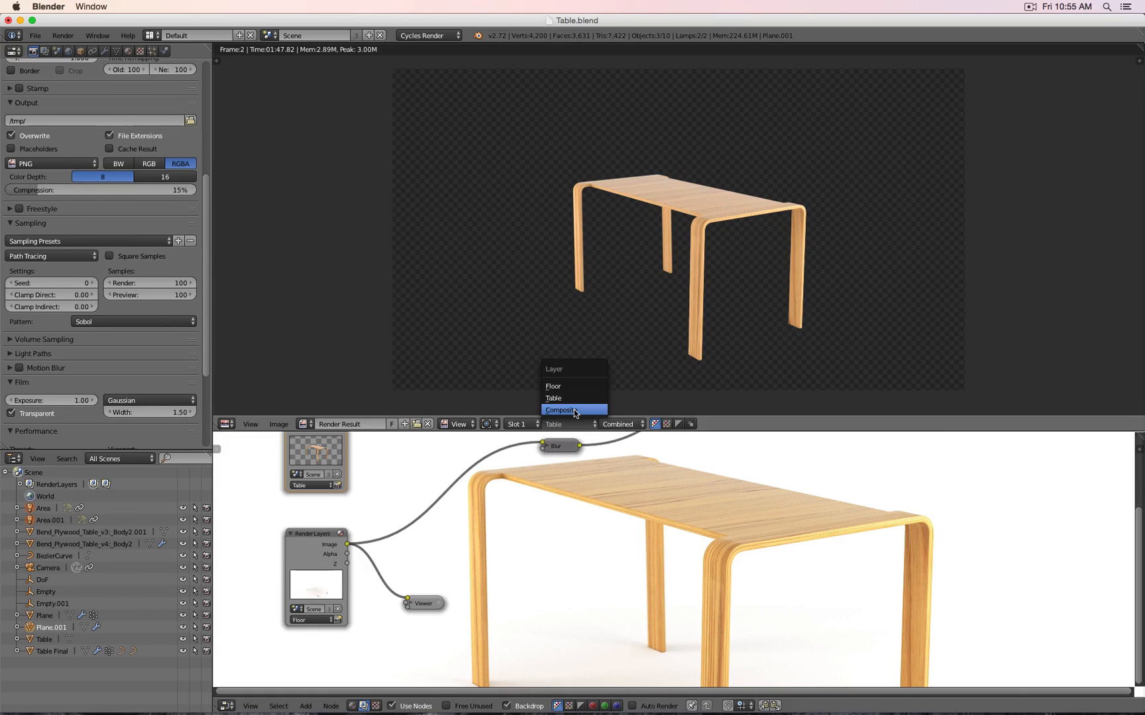
{"action": "left_click", "coordinate": [574, 411]}
{"action": "left_click", "coordinate": [577, 425]}
{"action": "left_click", "coordinate": [575, 398]}
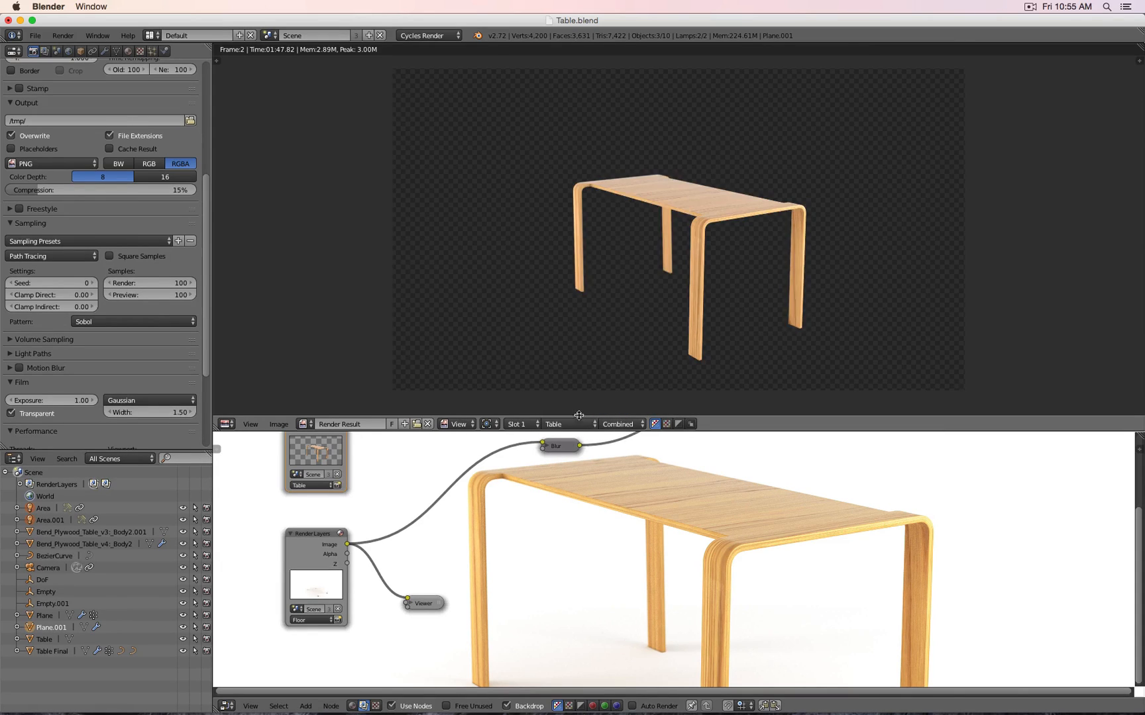
{"action": "left_click", "coordinate": [580, 425]}
{"action": "left_click", "coordinate": [575, 386]}
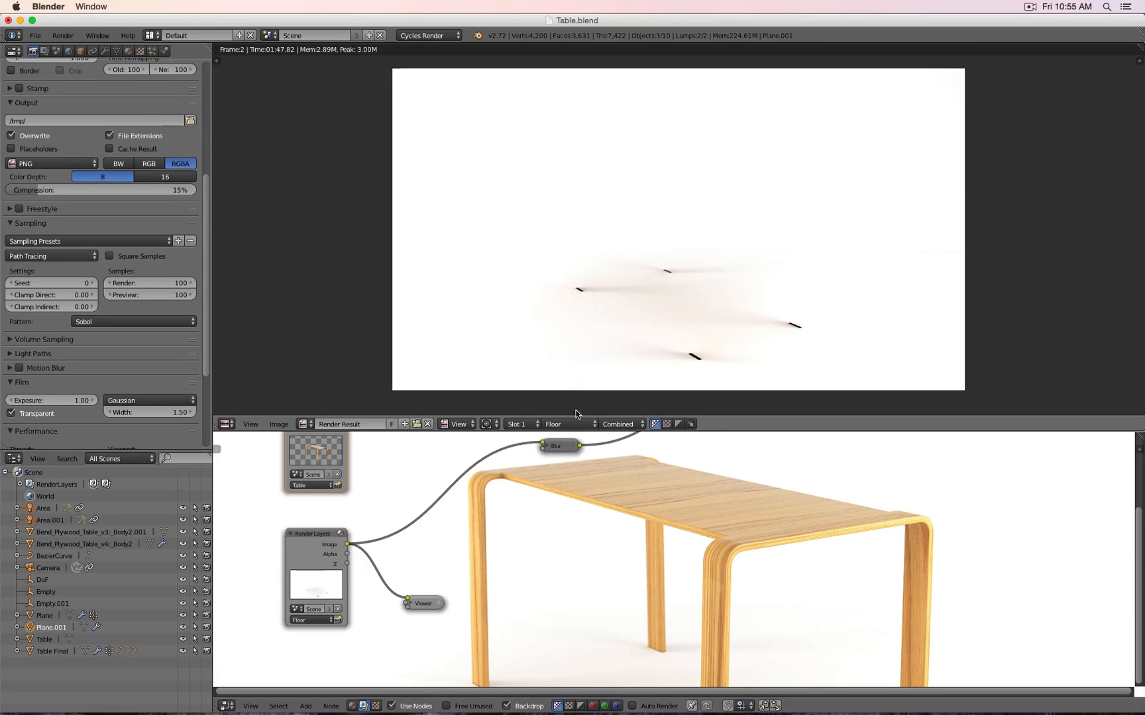
Display the Table layer of the render result and save it to the Desktop as an RGBA PNG named floor
{"action": "left_click", "coordinate": [578, 425]}
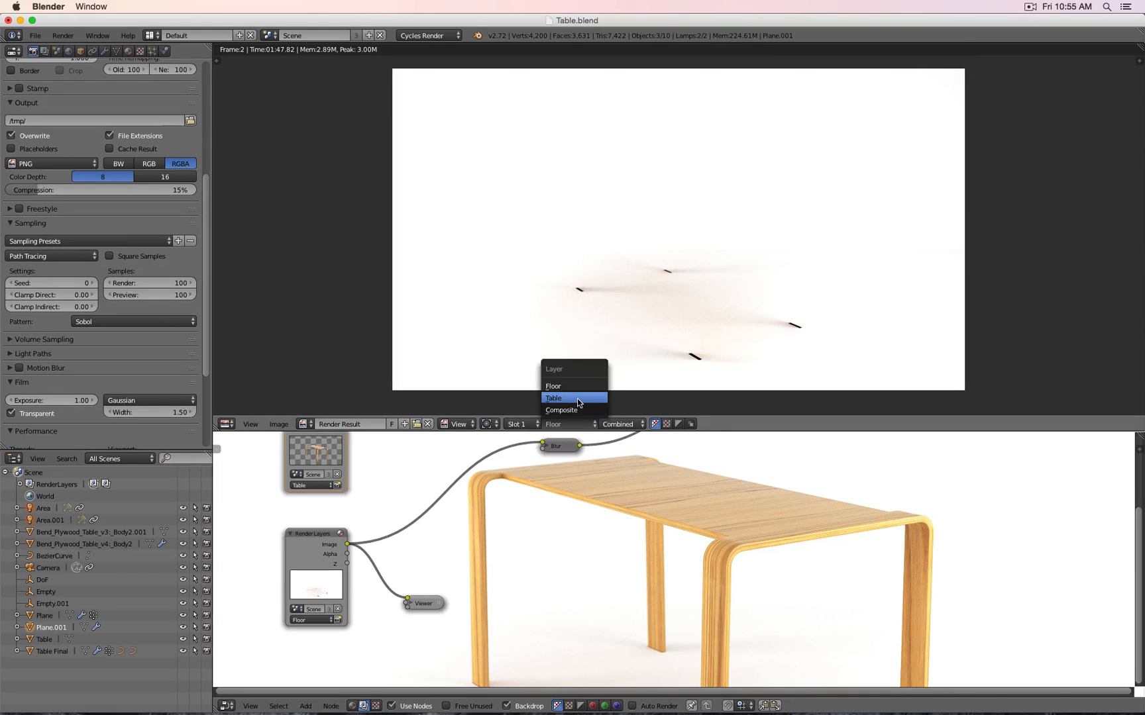
{"action": "left_click", "coordinate": [579, 404]}
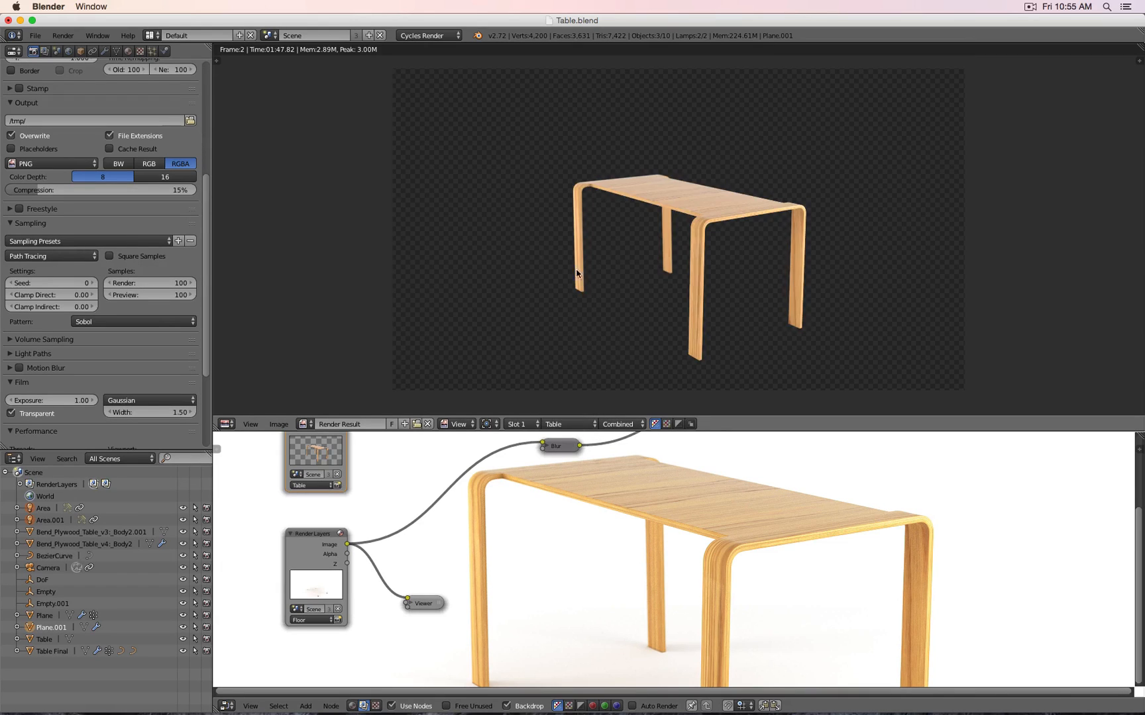
{"action": "left_click", "coordinate": [279, 424]}
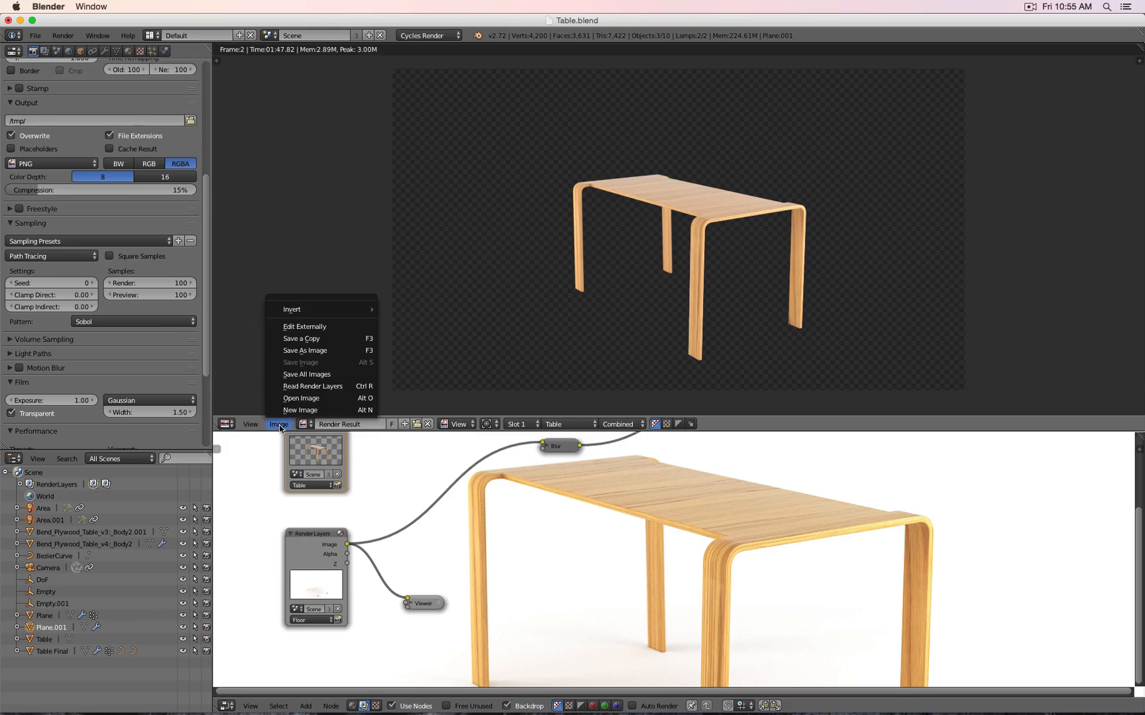
{"action": "left_click", "coordinate": [327, 351]}
{"action": "left_click", "coordinate": [225, 81]}
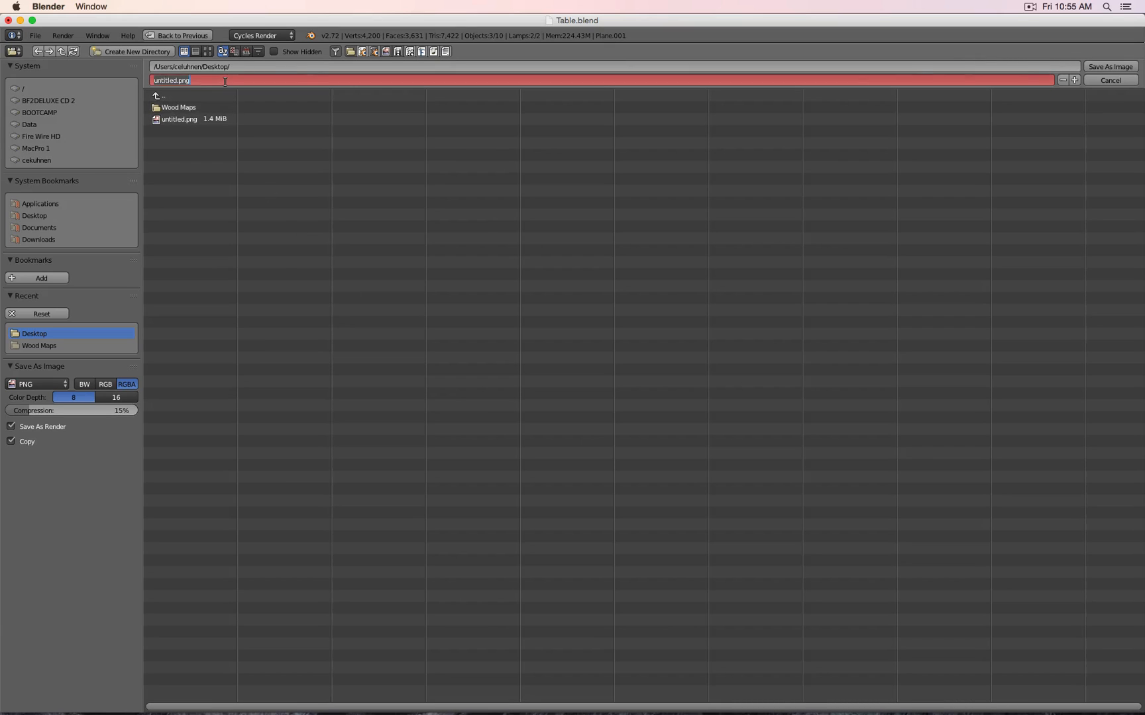
{"action": "type", "text": "floor"}
{"action": "key", "text": "Return"}
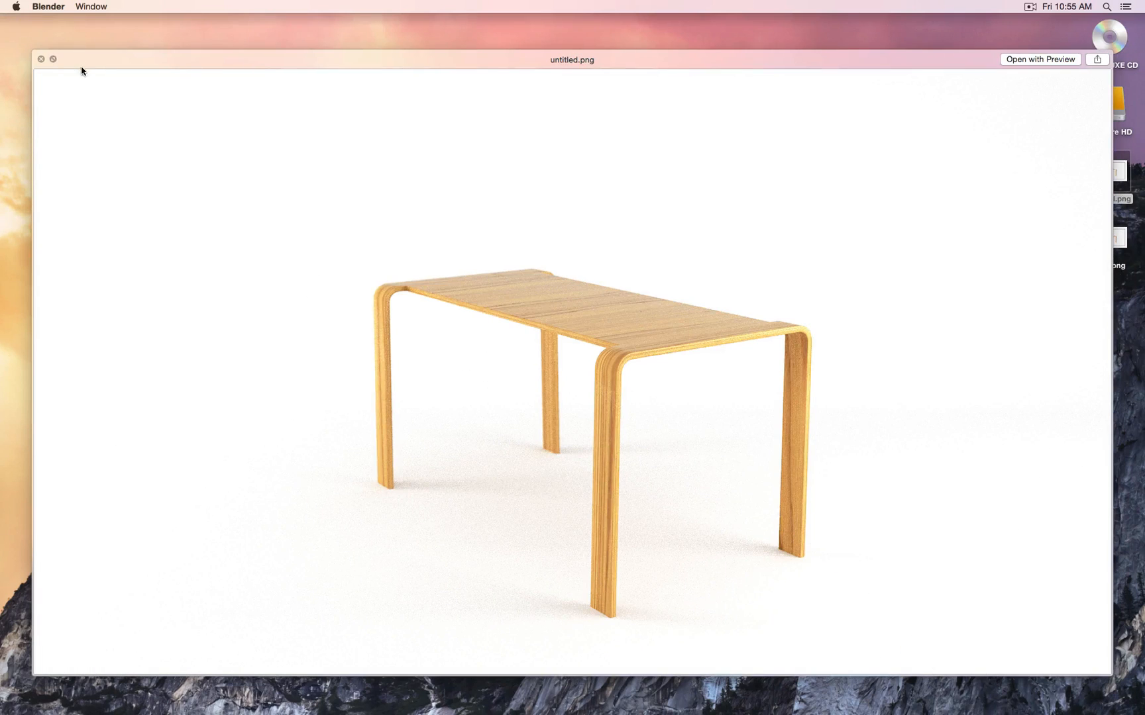
Close the untitled.png preview, preview floor.png from the desktop to check its transparency, and return to the Blender window
{"action": "left_click", "coordinate": [41, 59]}
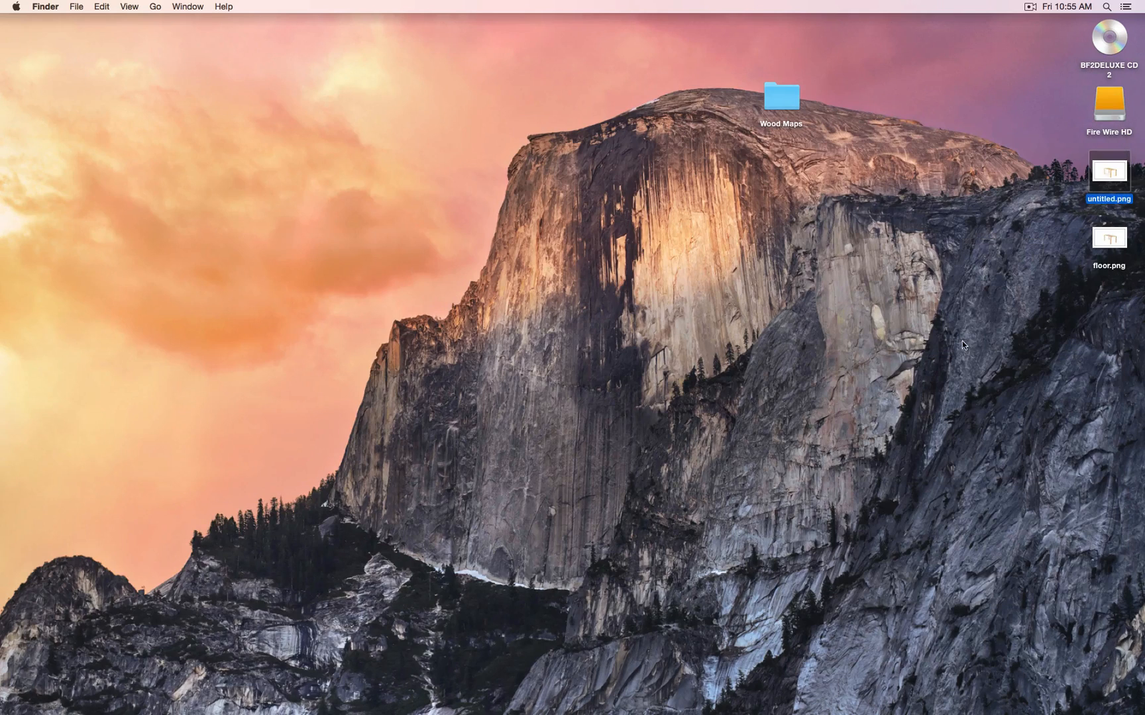
{"action": "left_click", "coordinate": [1105, 245]}
{"action": "key", "text": "space"}
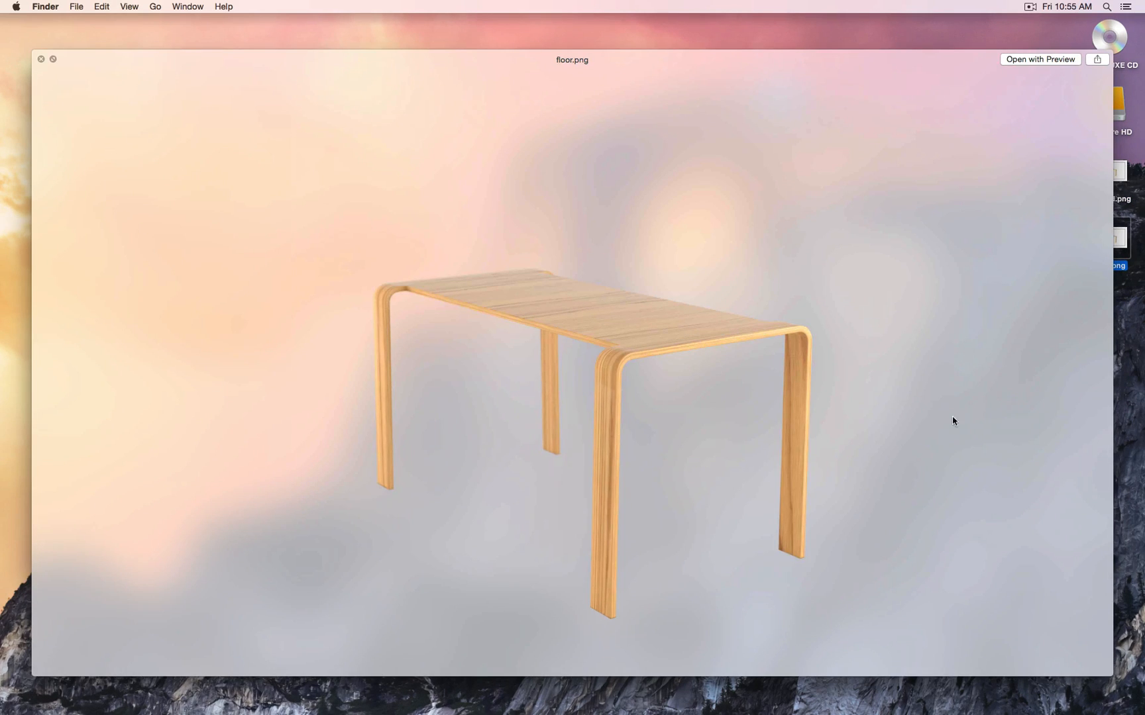
{"action": "mouse_move", "coordinate": [704, 712]}
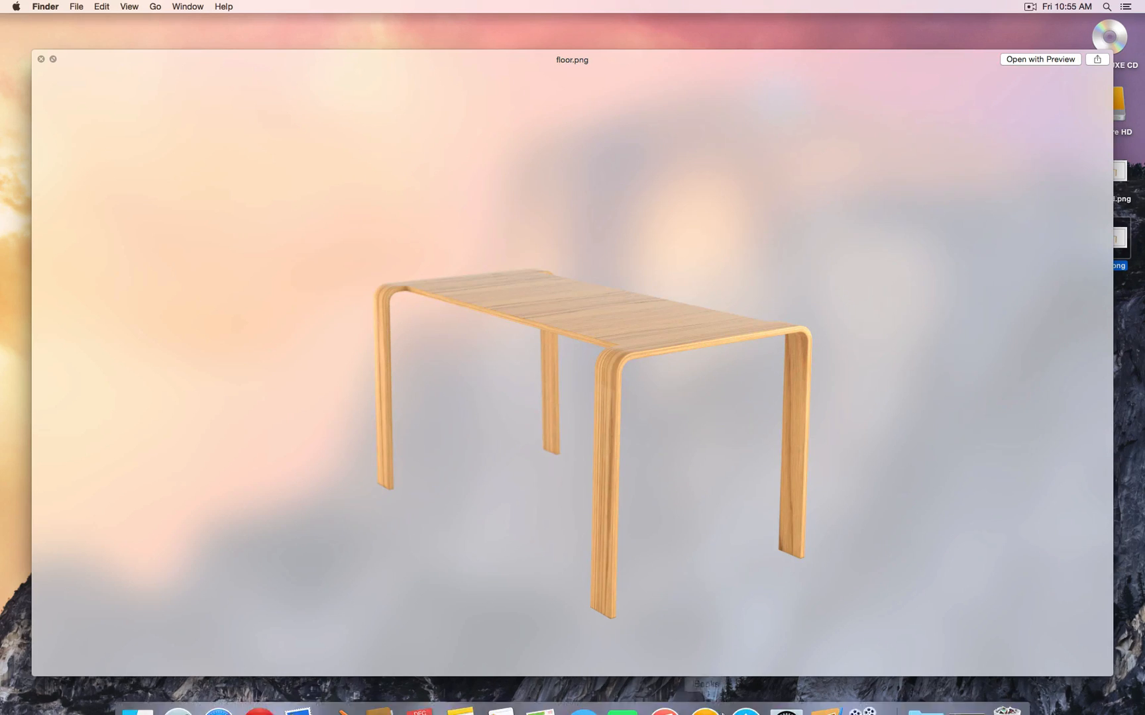
{"action": "left_click", "coordinate": [959, 691]}
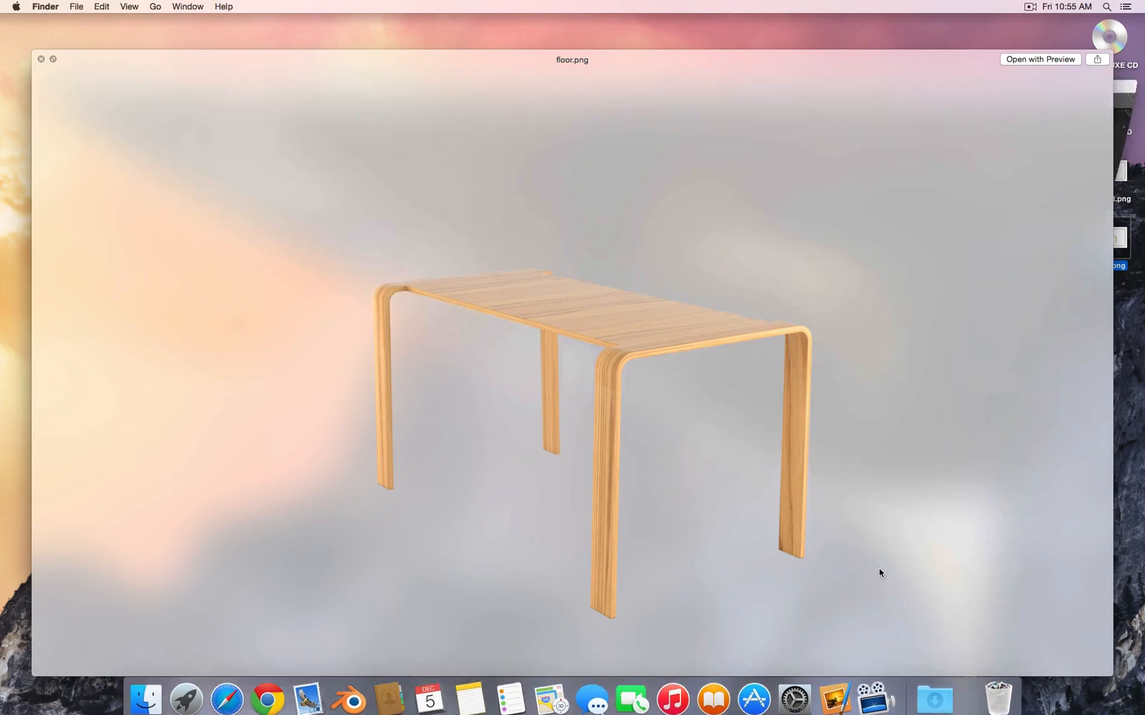
{"action": "left_click", "coordinate": [43, 59]}
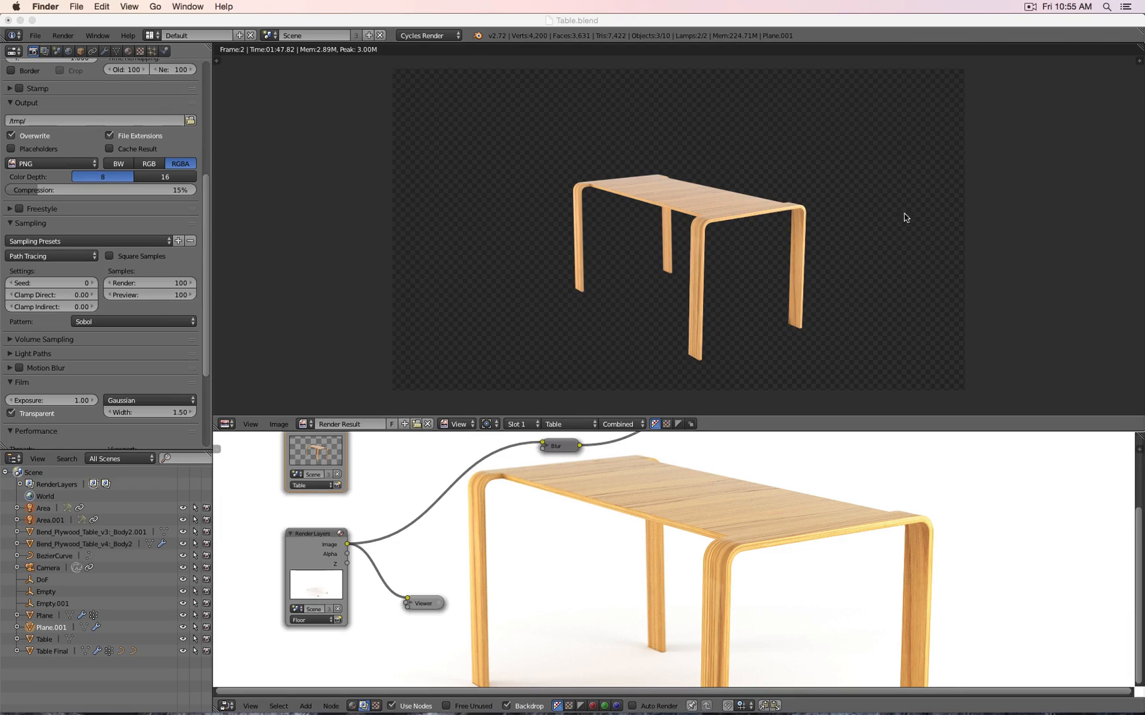
Show the scene's render layer settings for the Table layer
{"action": "left_click", "coordinate": [56, 51]}
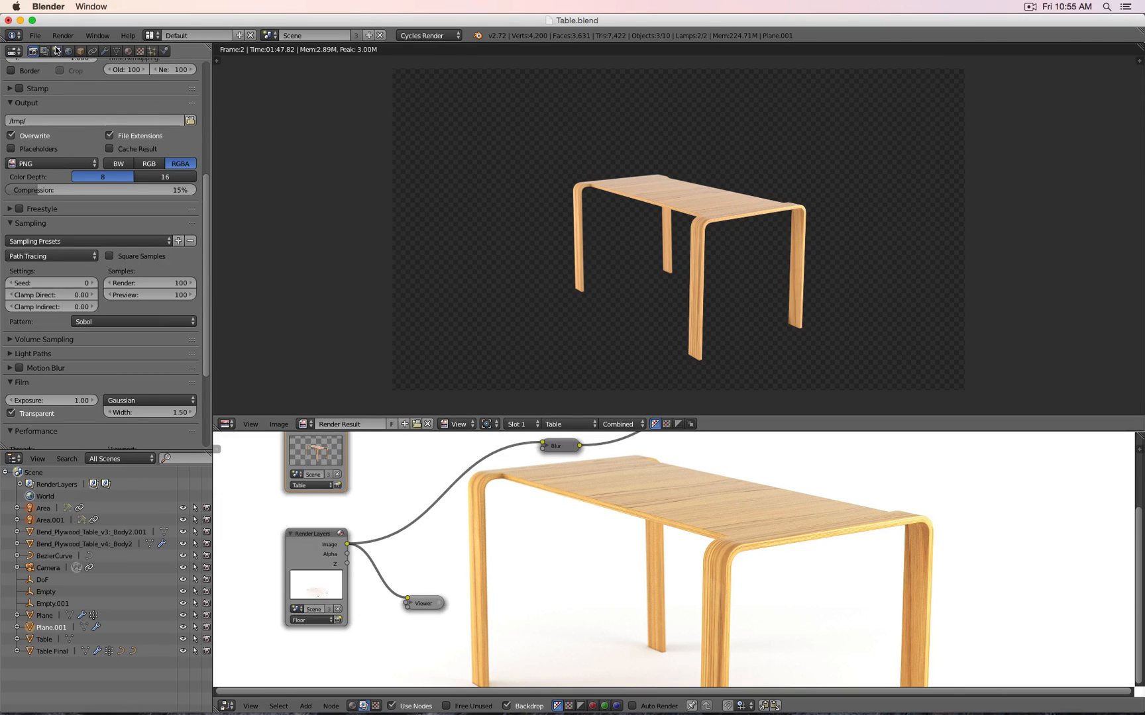
{"action": "scroll", "coordinate": [86, 219], "scroll_direction": "up", "scroll_amount": 8}
{"action": "left_click", "coordinate": [44, 51]}
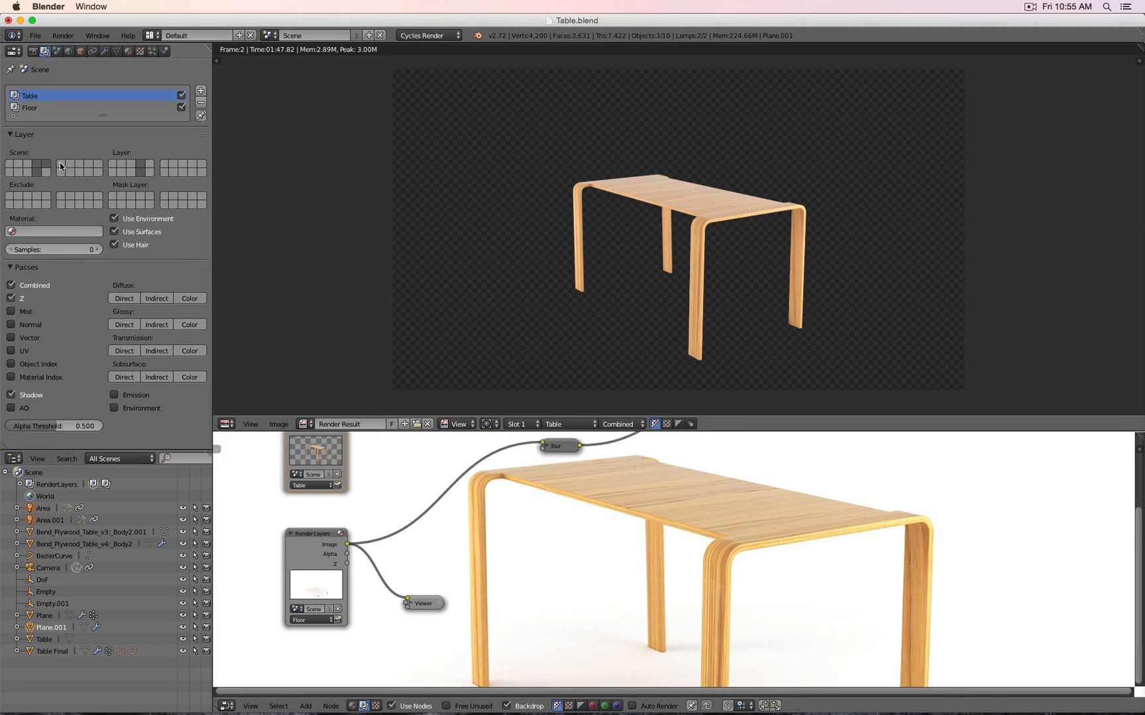